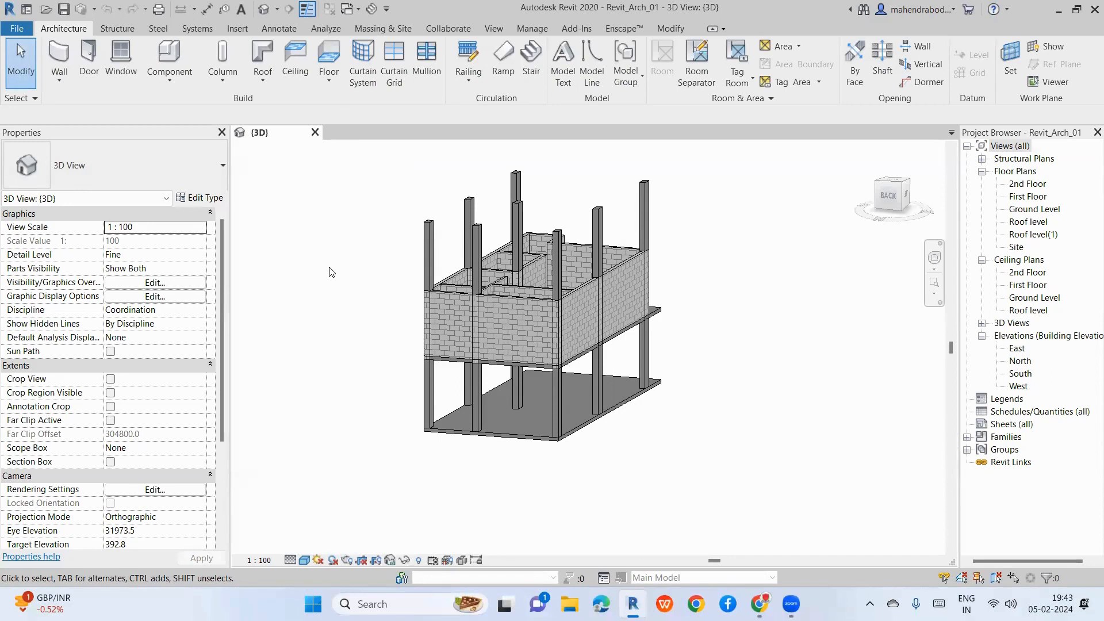
Step: Expand the Component drop-down to reveal Place a Component and Model In-Place
{"action": "left_click", "coordinate": [168, 83]}
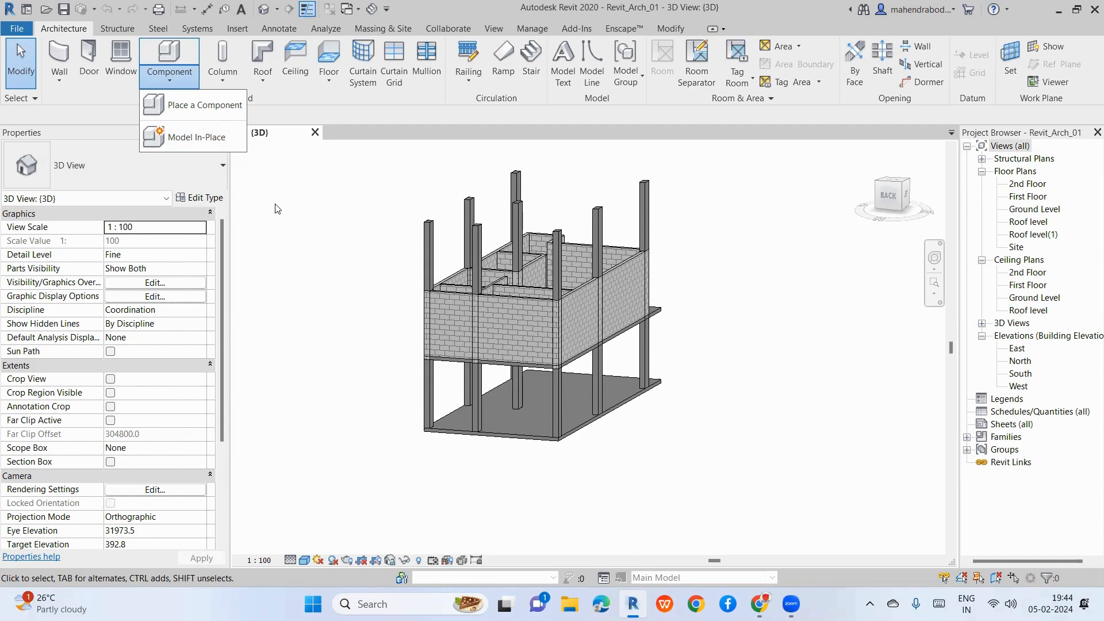
Step: Start a Model In-Place family and confirm Columns as its family category
{"action": "left_click", "coordinate": [213, 142]}
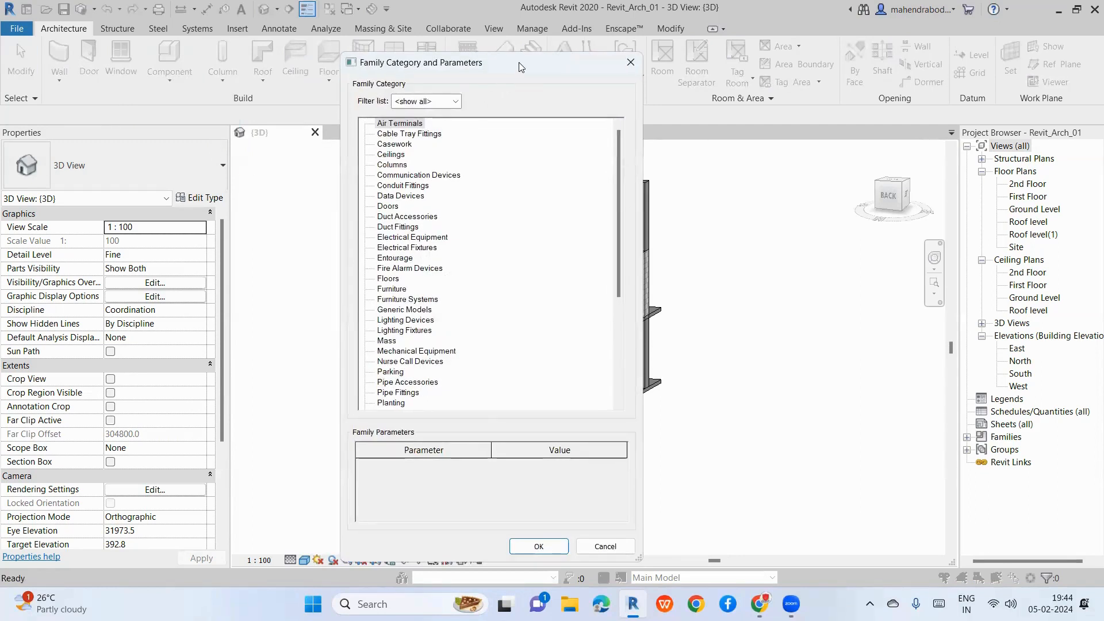
{"action": "left_click_drag", "start_coordinate": [519, 64], "coordinate": [580, 43]}
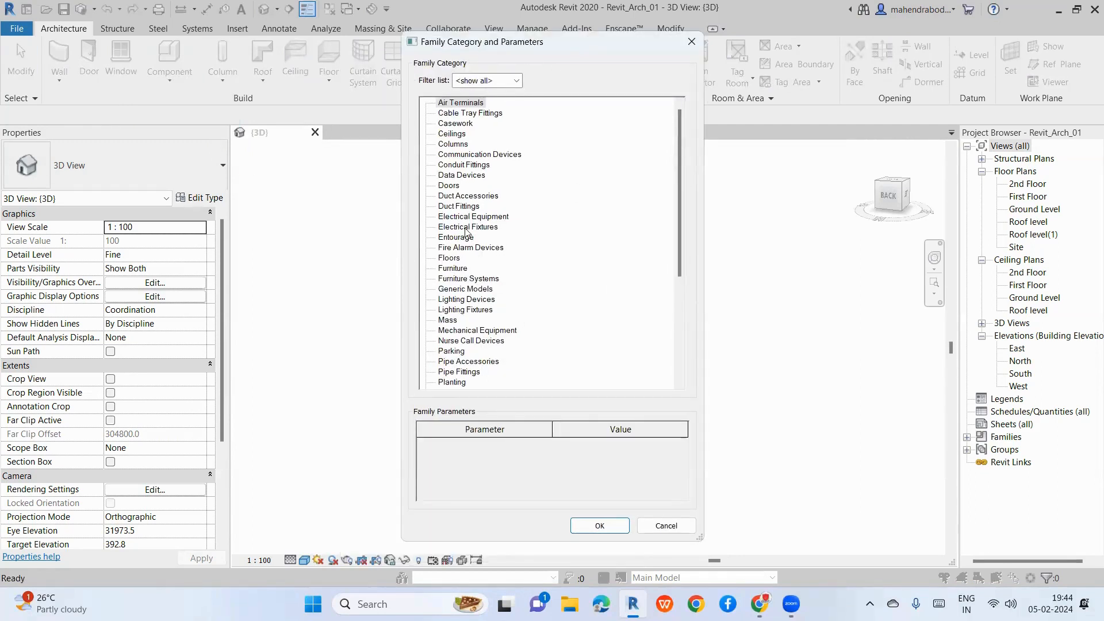
{"action": "left_click", "coordinate": [517, 82]}
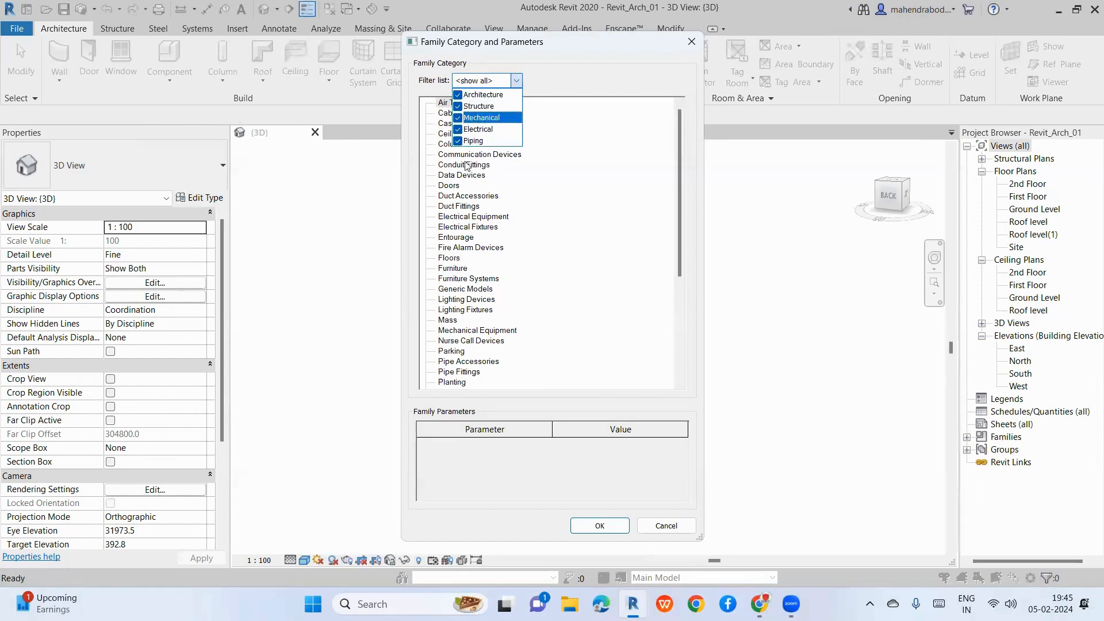
{"action": "left_click", "coordinate": [554, 268]}
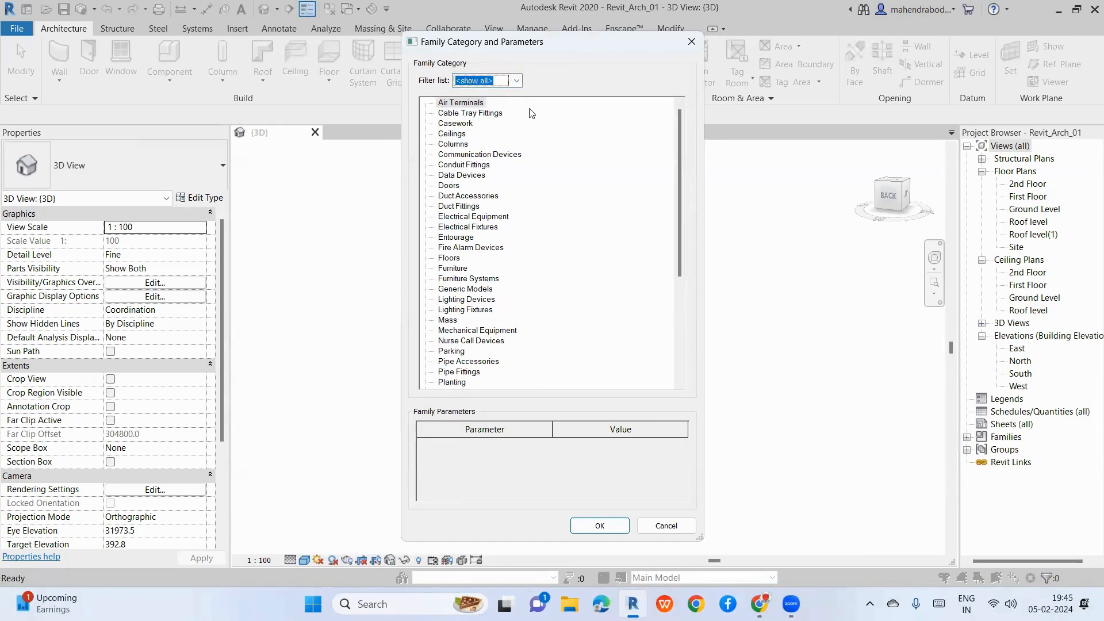
{"action": "left_click", "coordinate": [461, 144]}
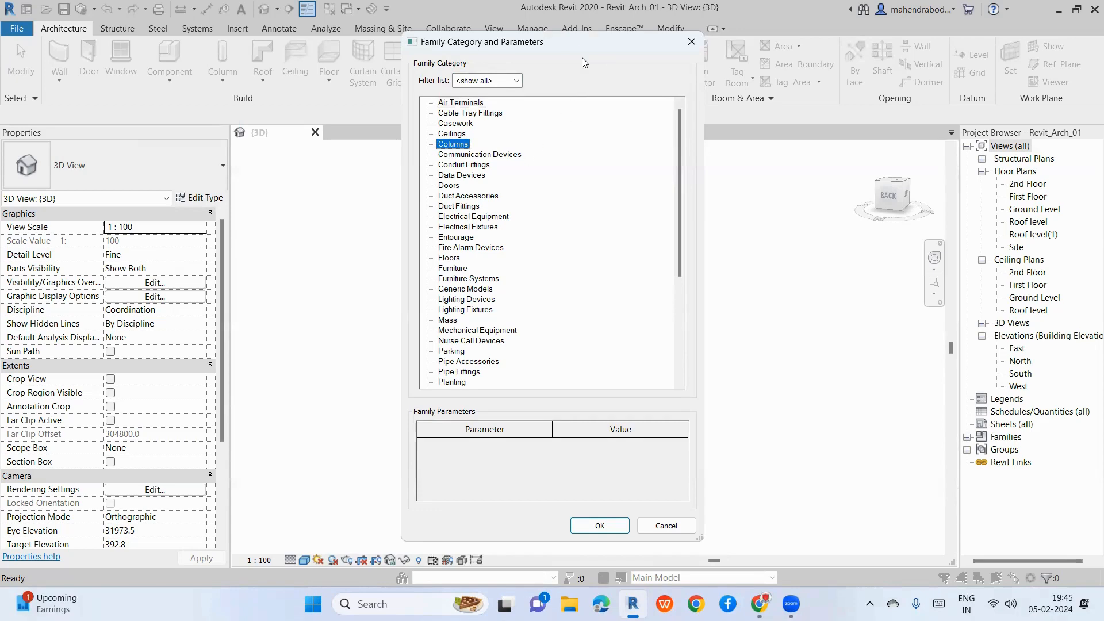
{"action": "left_click_drag", "start_coordinate": [589, 46], "coordinate": [591, 15]}
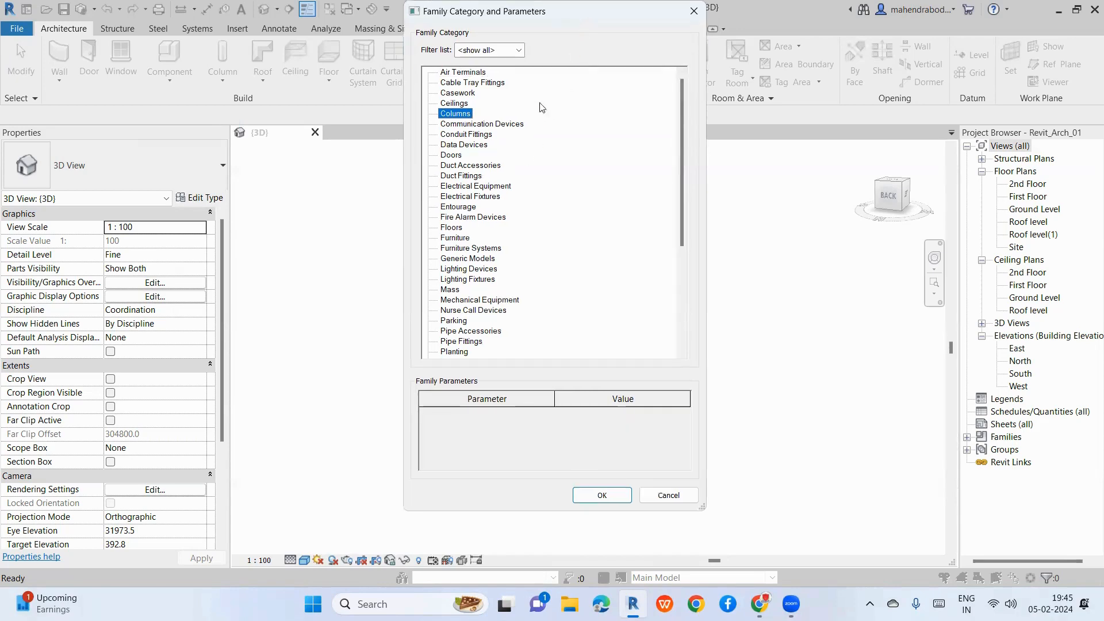
{"action": "left_click", "coordinate": [585, 494]}
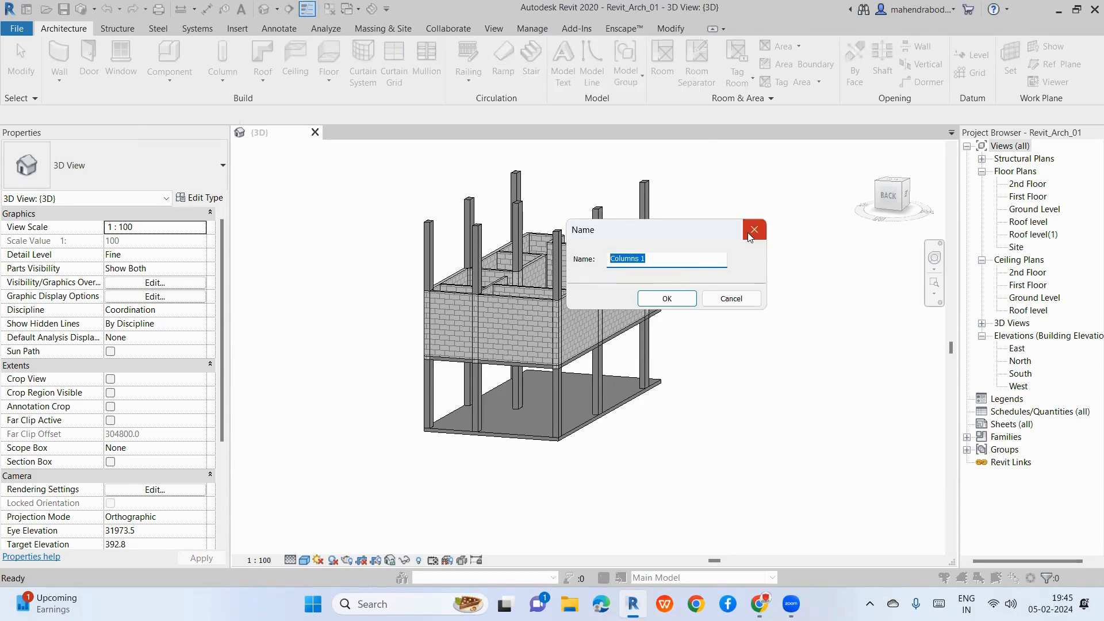
Step: Accept the name Columns 1, open the Ground Level plan and cancel the in-place model
{"action": "left_click", "coordinate": [666, 299]}
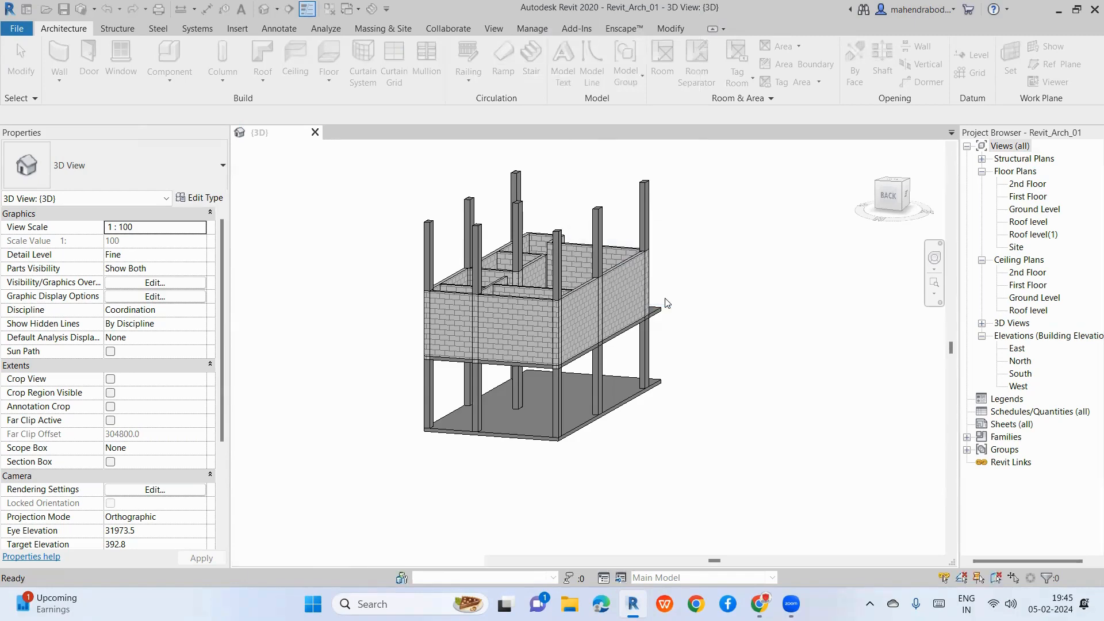
{"action": "scroll", "coordinate": [409, 230], "scroll_direction": "down", "scroll_amount": 4}
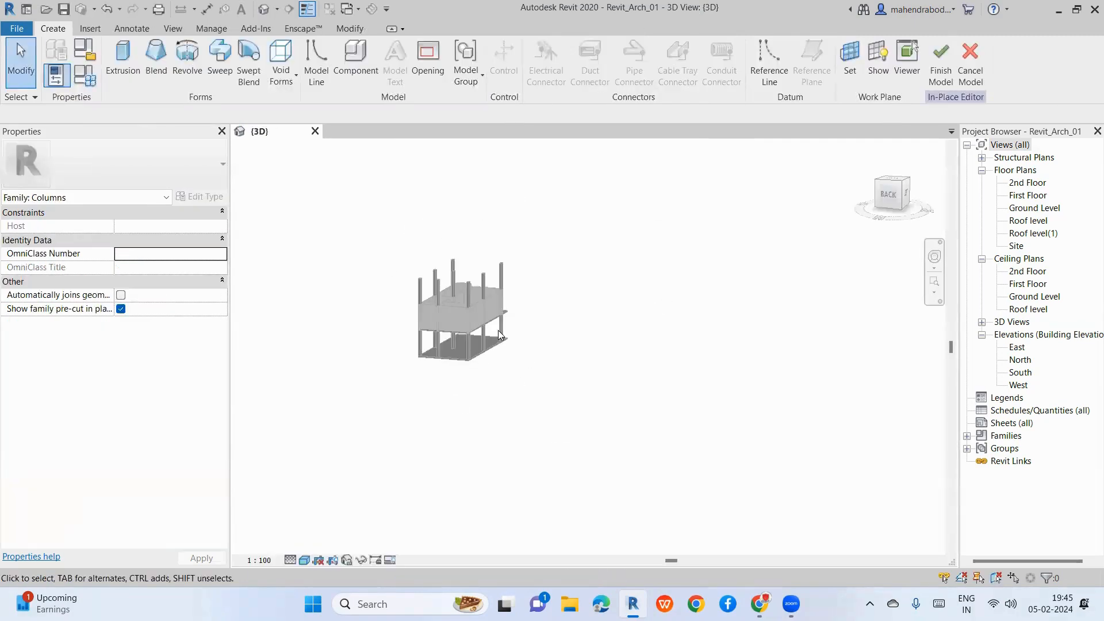
{"action": "scroll", "coordinate": [455, 310], "scroll_direction": "up", "scroll_amount": 3}
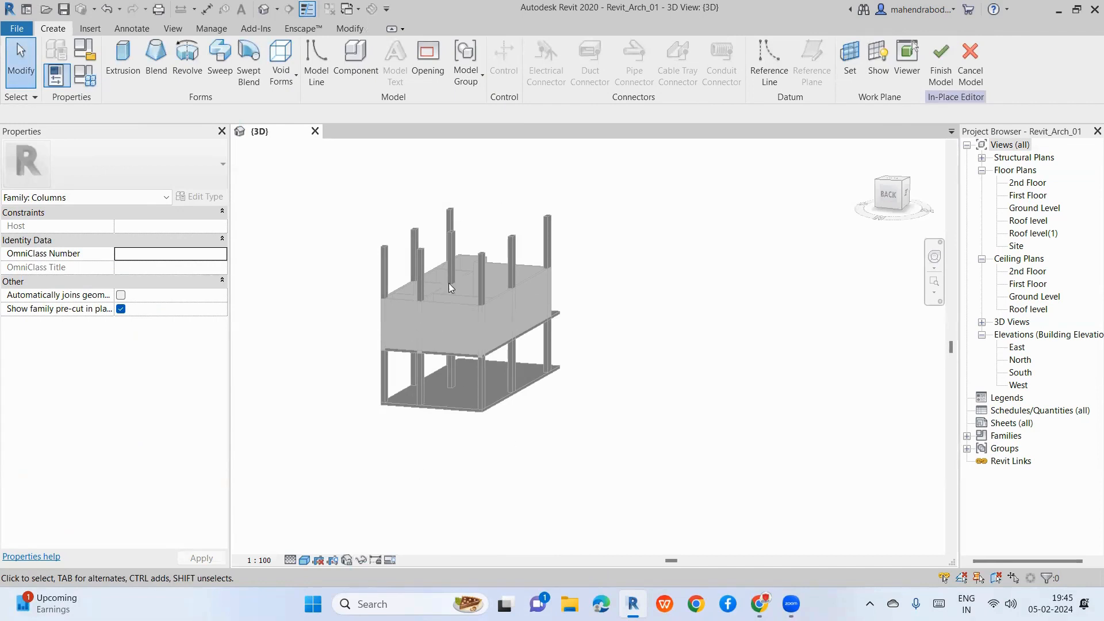
{"action": "double_click", "coordinate": [1029, 209]}
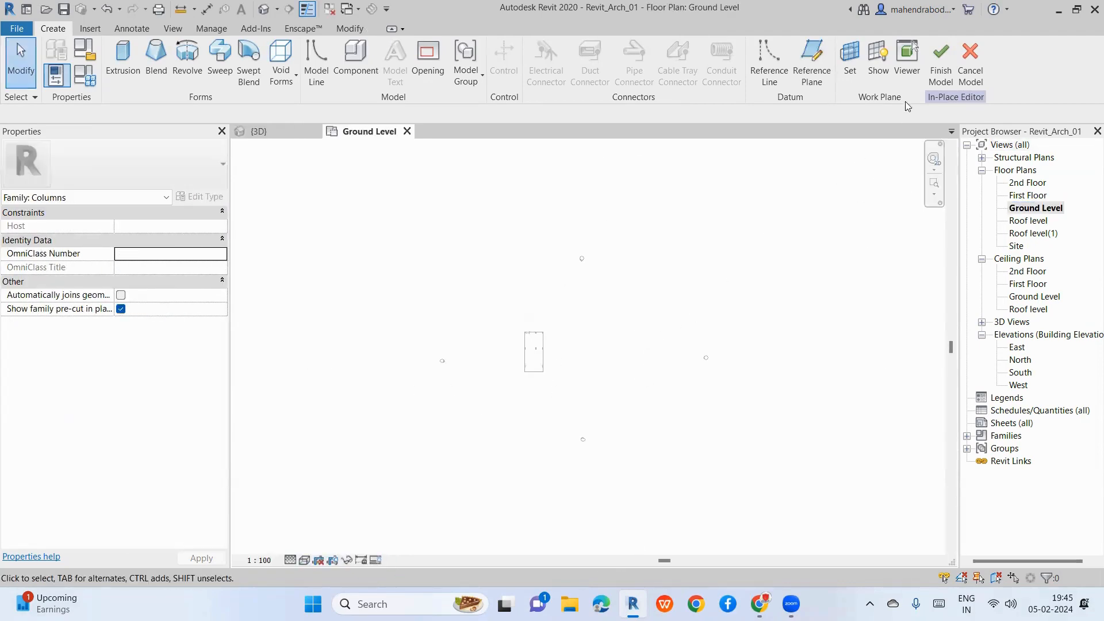
{"action": "left_click", "coordinate": [977, 77]}
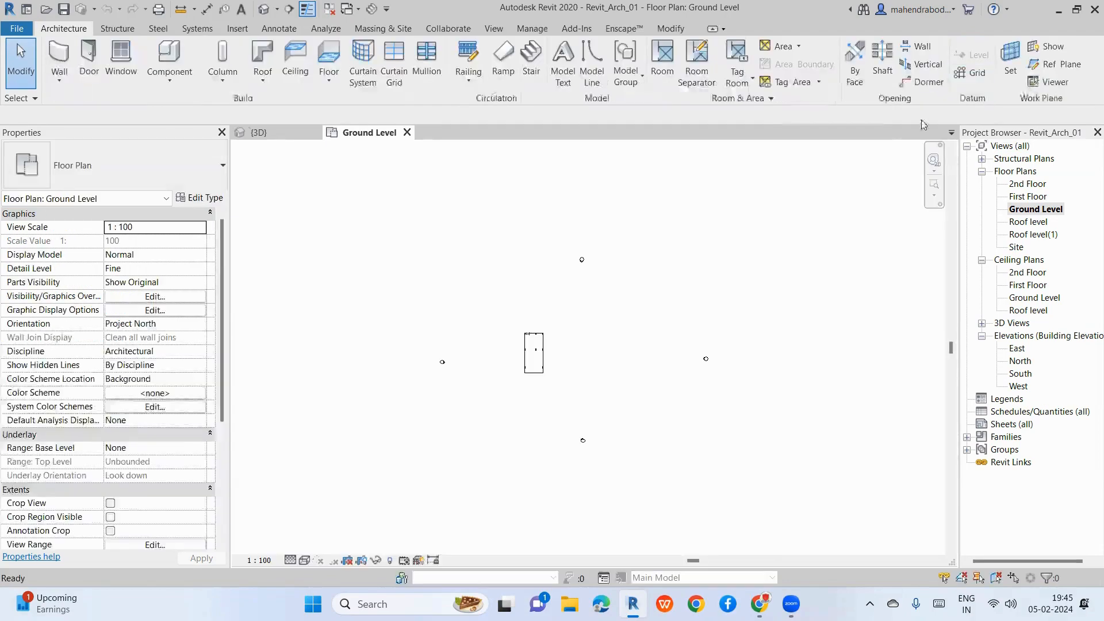
Step: Create a Model In-Place family in the Generic Models category, keeping the name Generic Models 1
{"action": "left_click", "coordinate": [172, 85]}
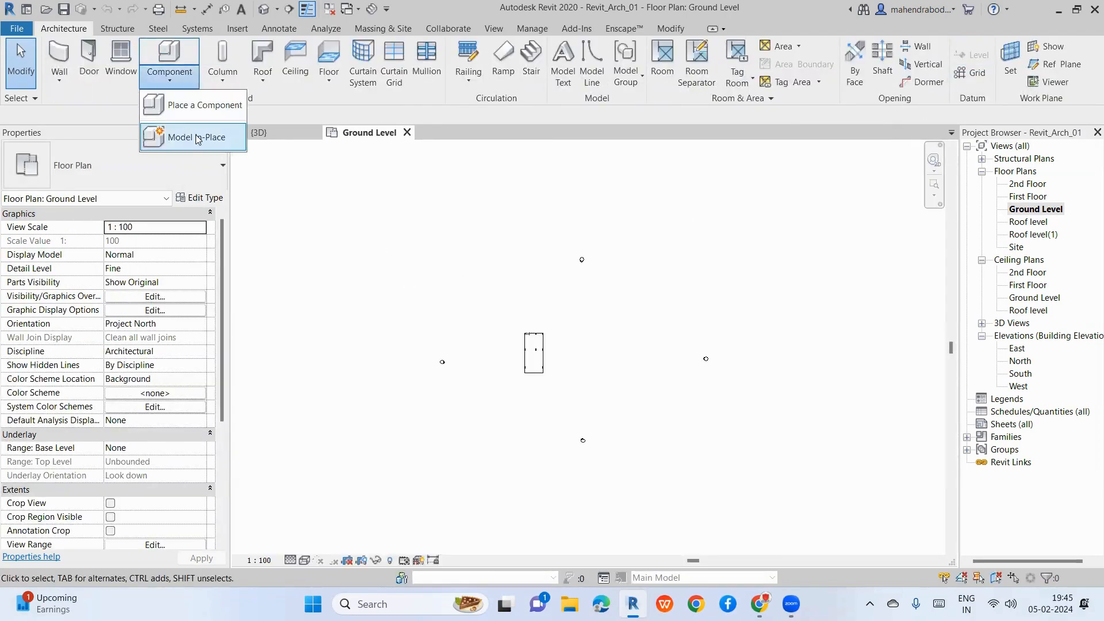
{"action": "left_click", "coordinate": [177, 136]}
{"action": "scroll", "coordinate": [514, 234], "scroll_direction": "down", "scroll_amount": 2}
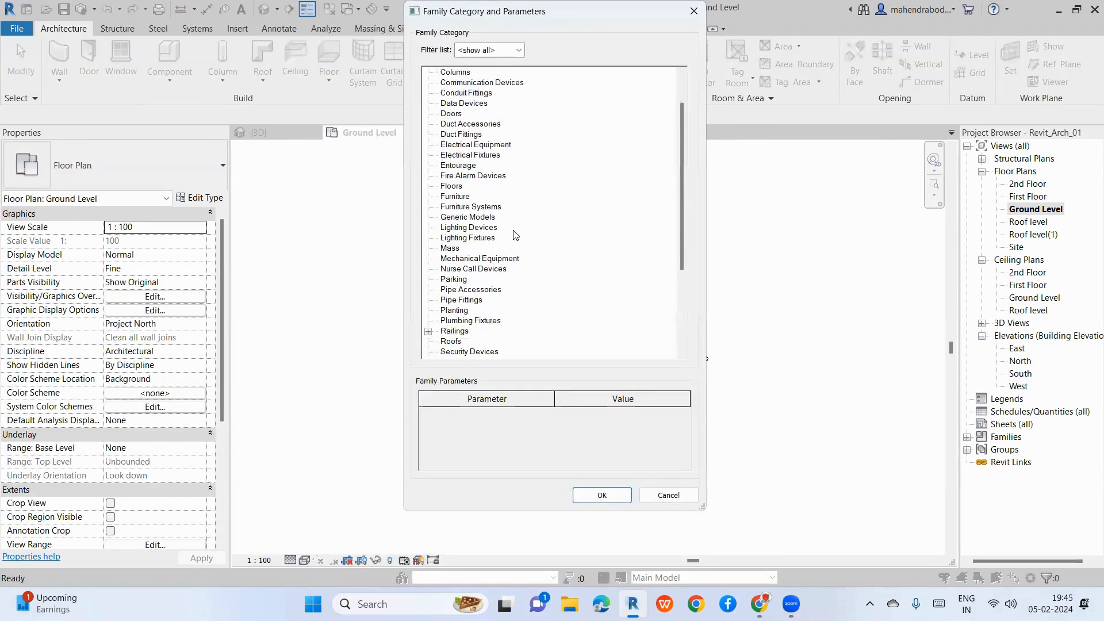
{"action": "scroll", "coordinate": [514, 234], "scroll_direction": "up", "scroll_amount": 2}
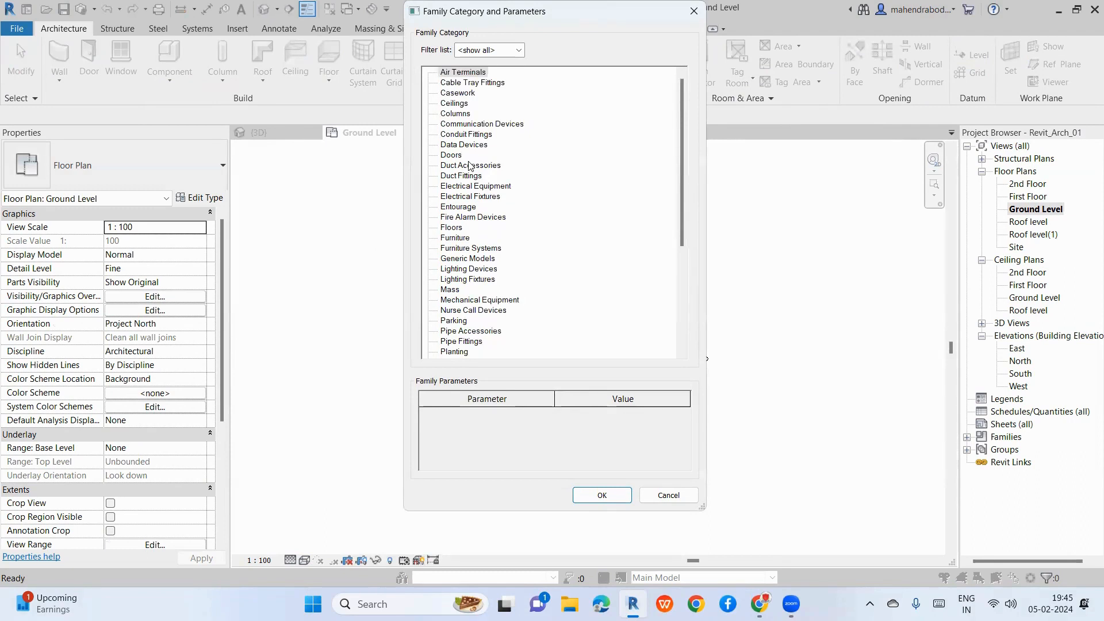
{"action": "scroll", "coordinate": [470, 170], "scroll_direction": "down", "scroll_amount": 2}
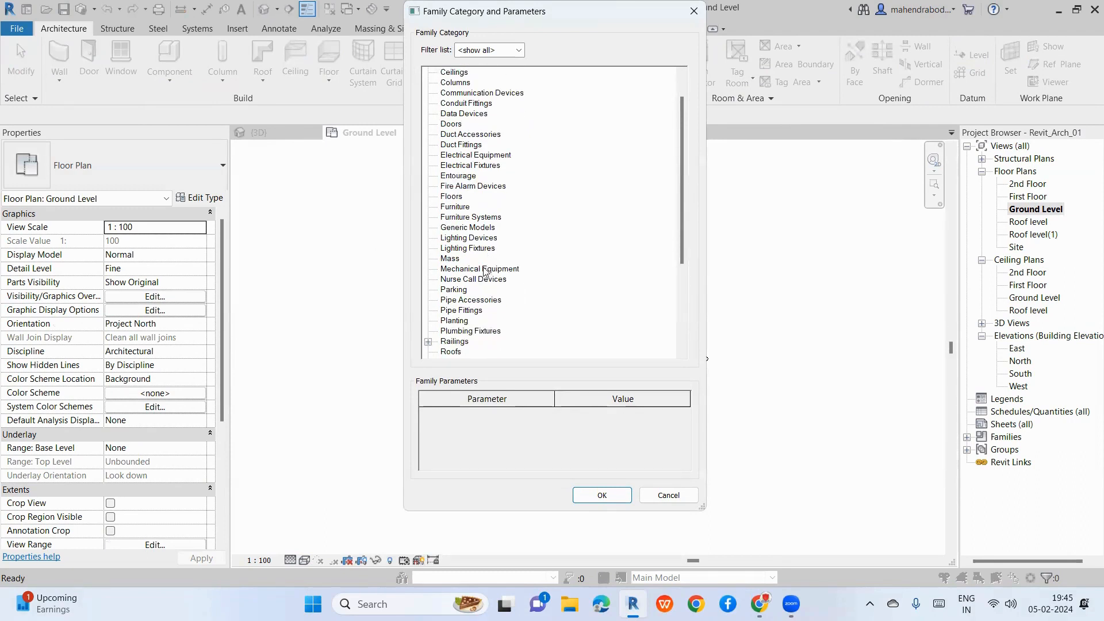
{"action": "left_click", "coordinate": [468, 229]}
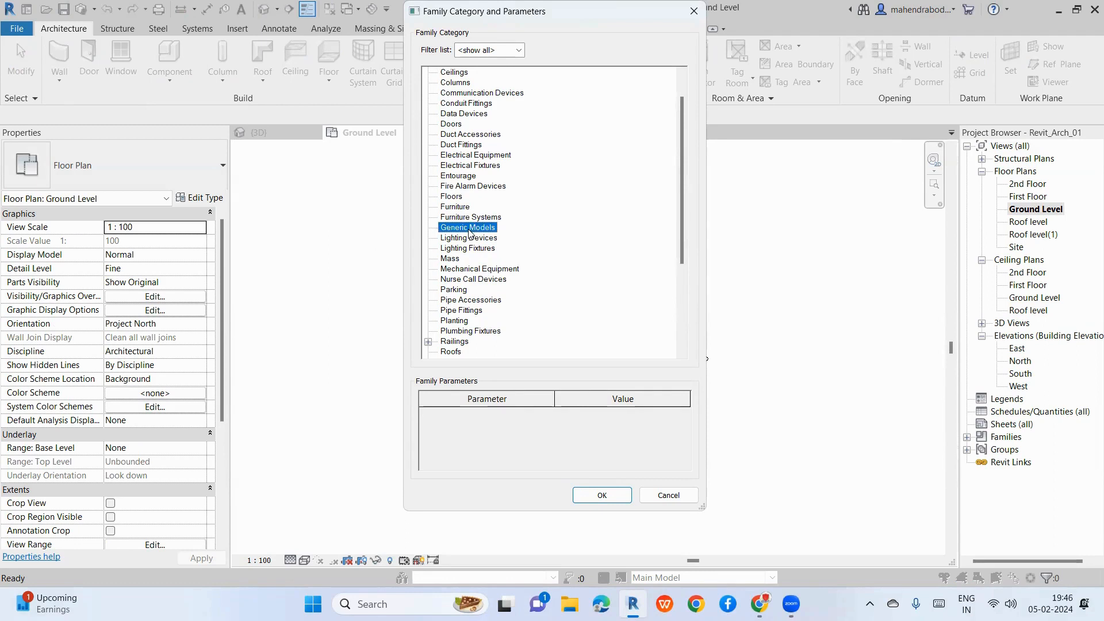
{"action": "left_click", "coordinate": [605, 495]}
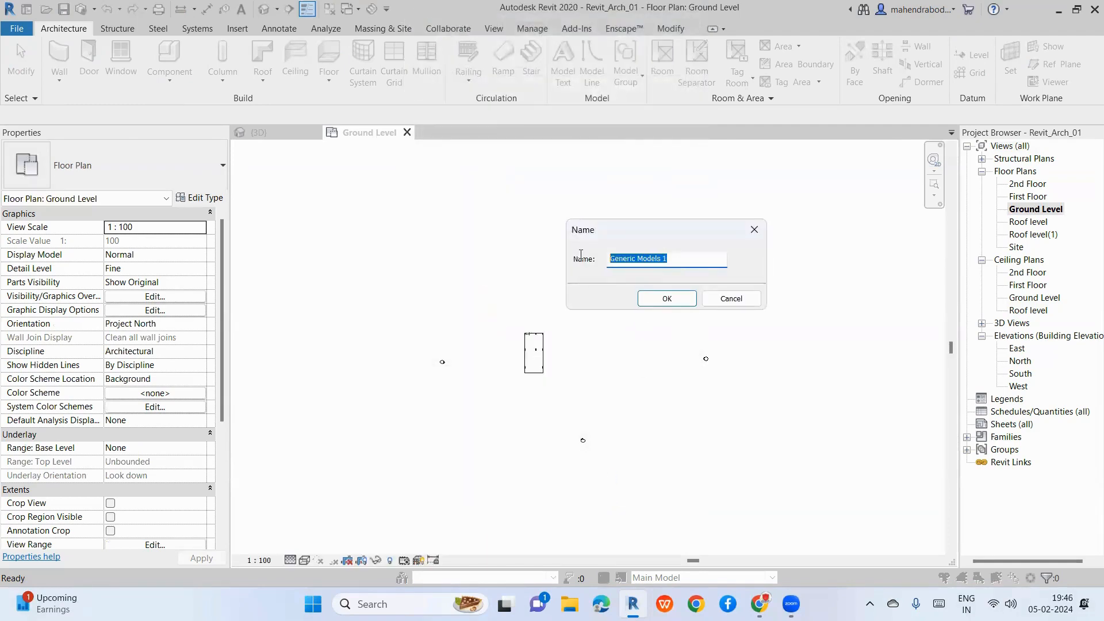
{"action": "left_click", "coordinate": [665, 299]}
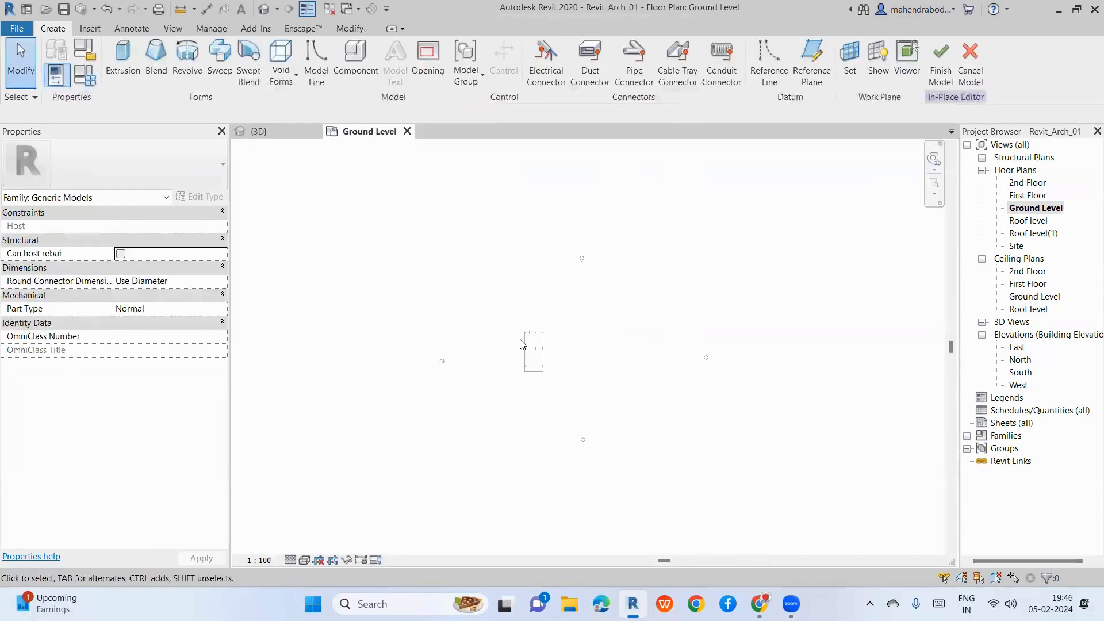
{"action": "scroll", "coordinate": [552, 395], "scroll_direction": "up", "scroll_amount": 1}
{"action": "scroll", "coordinate": [511, 198], "scroll_direction": "up", "scroll_amount": 4}
{"action": "scroll", "coordinate": [416, 331], "scroll_direction": "up", "scroll_amount": 3}
{"action": "scroll", "coordinate": [545, 233], "scroll_direction": "down", "scroll_amount": 3}
{"action": "scroll", "coordinate": [427, 445], "scroll_direction": "up", "scroll_amount": 2}
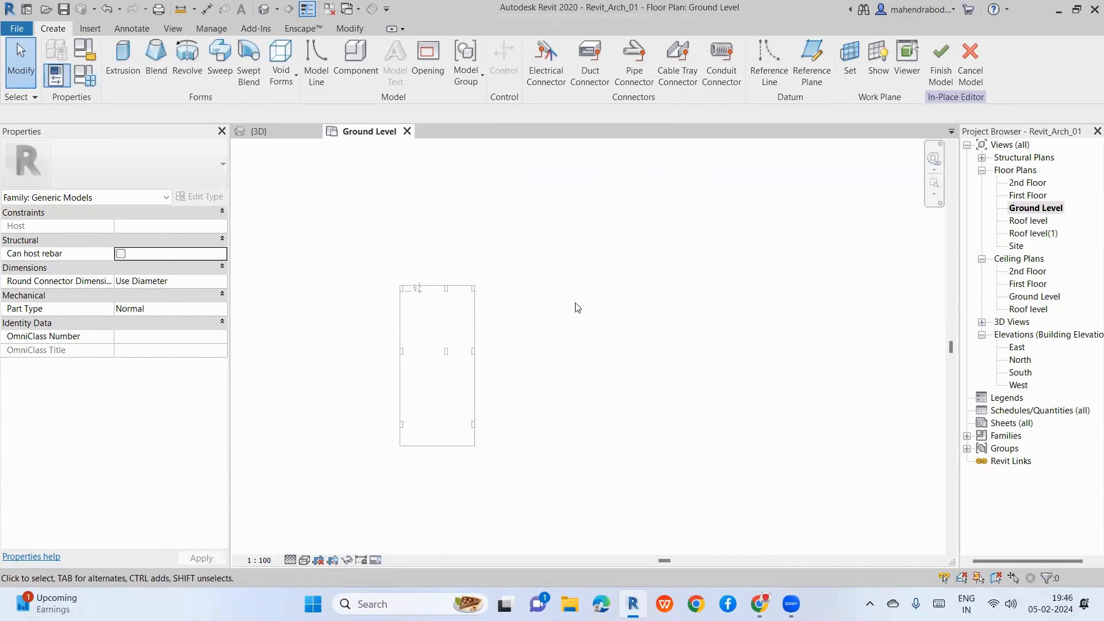
{"action": "scroll", "coordinate": [391, 309], "scroll_direction": "up", "scroll_amount": 1}
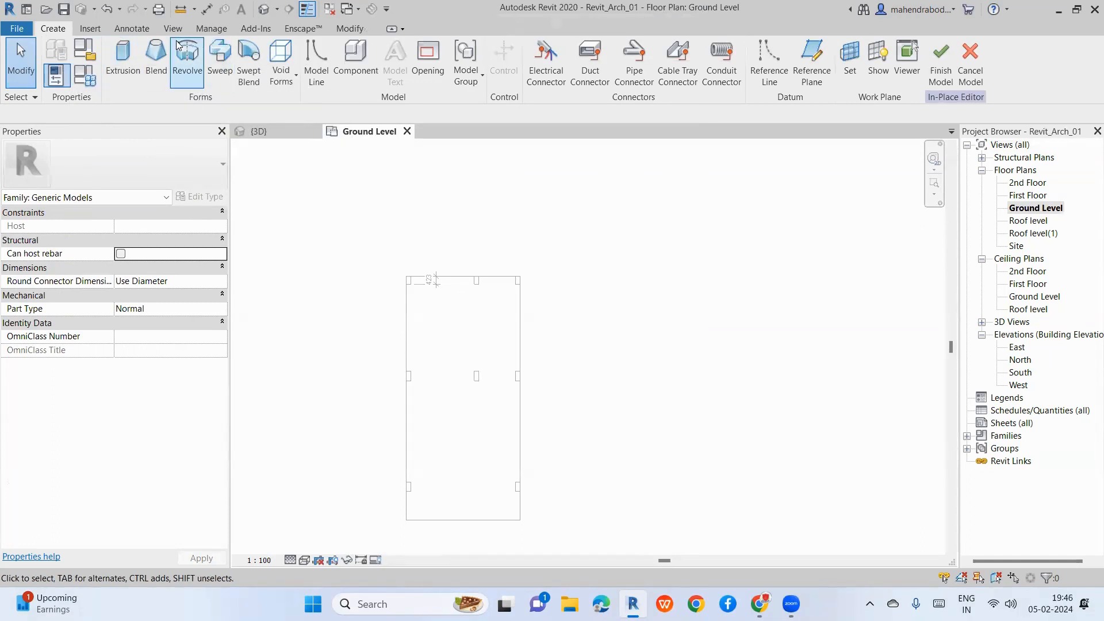
{"action": "left_click", "coordinate": [89, 33]}
{"action": "left_click", "coordinate": [132, 29]}
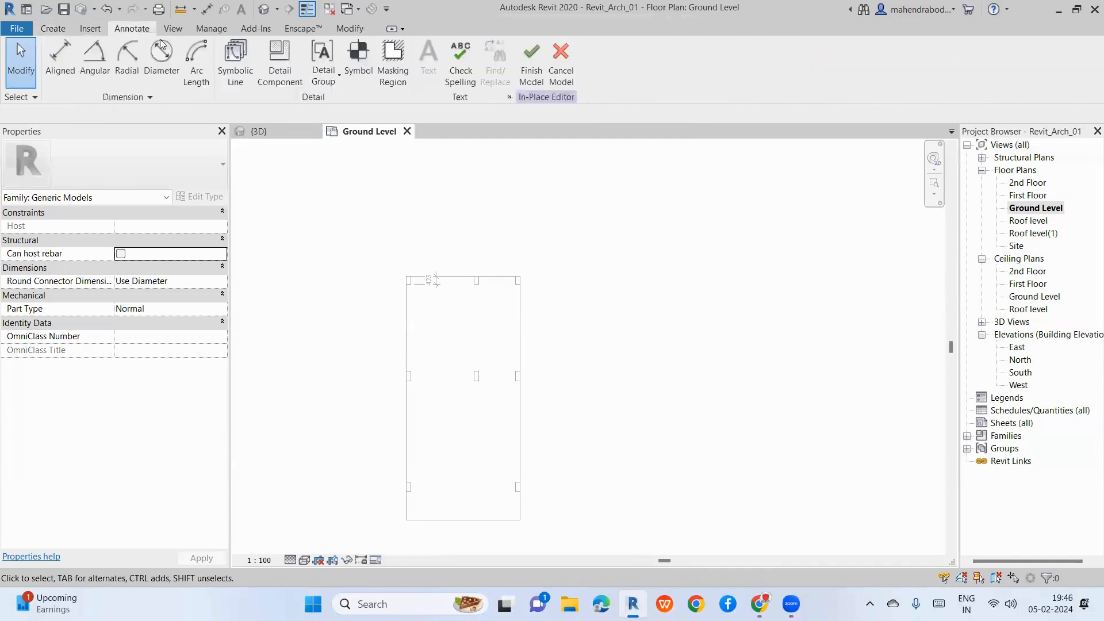
{"action": "left_click", "coordinate": [173, 29]}
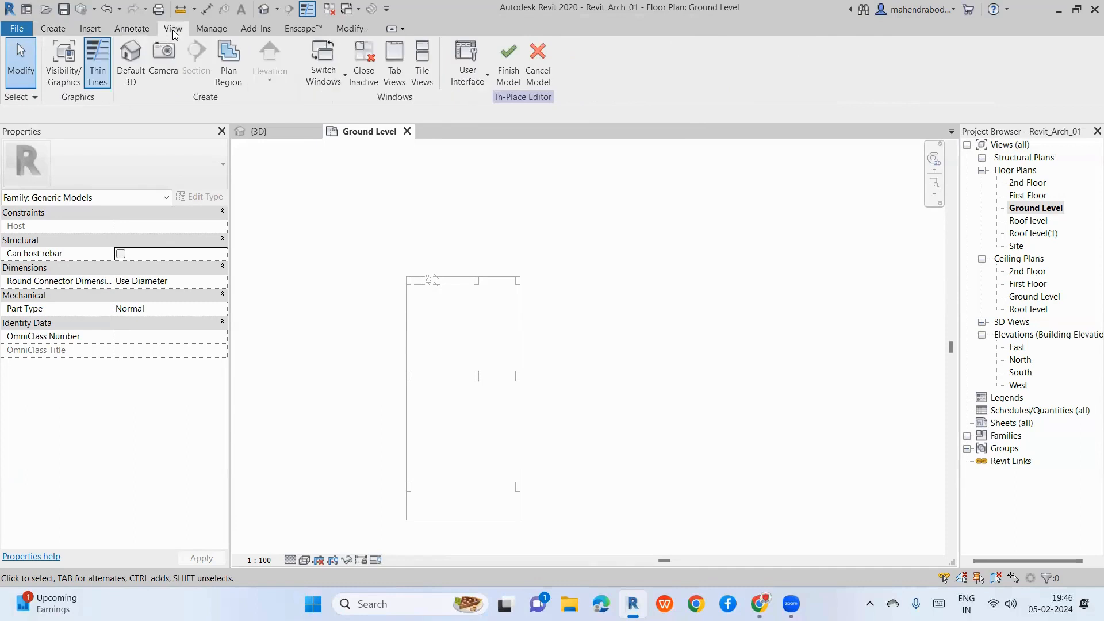
{"action": "left_click", "coordinate": [210, 30]}
{"action": "left_click", "coordinate": [261, 30]}
{"action": "left_click", "coordinate": [304, 30]}
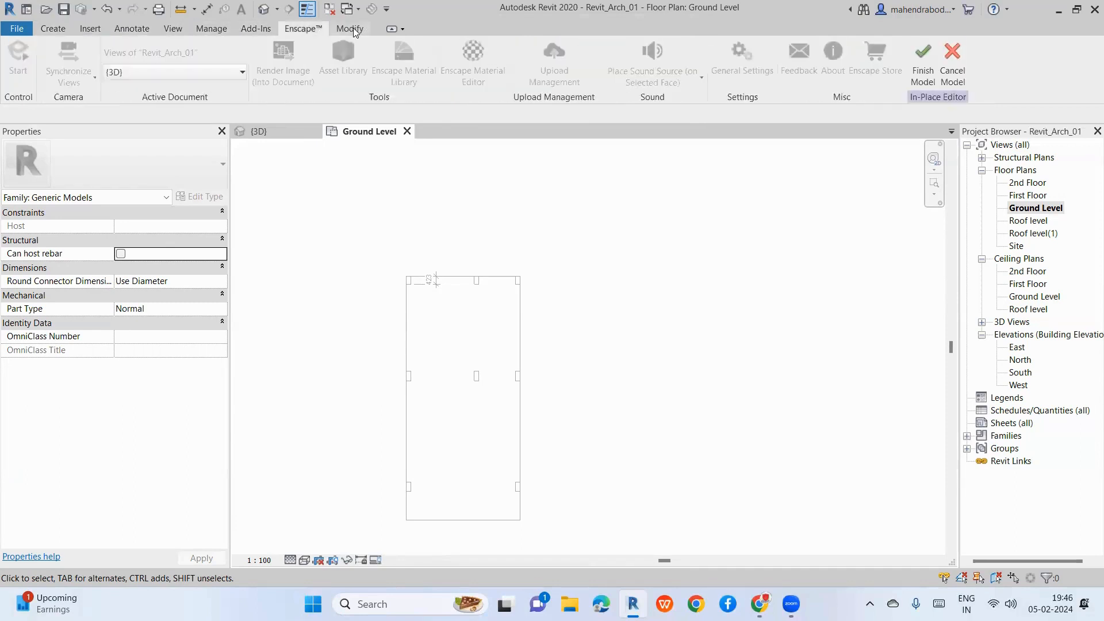
{"action": "left_click", "coordinate": [51, 32]}
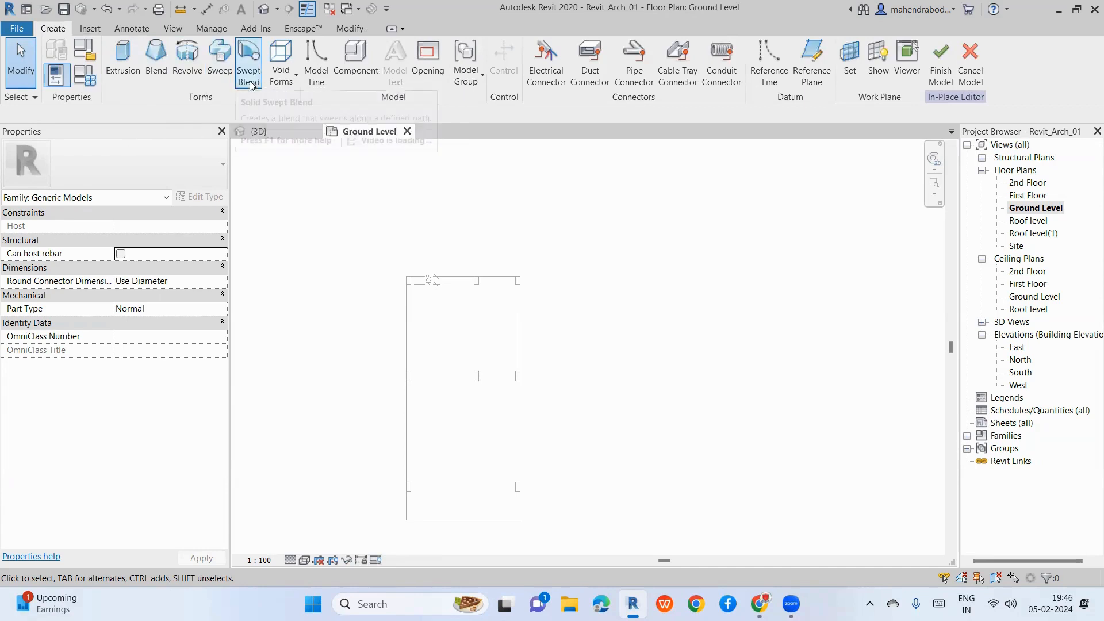
{"action": "left_click", "coordinate": [281, 66]}
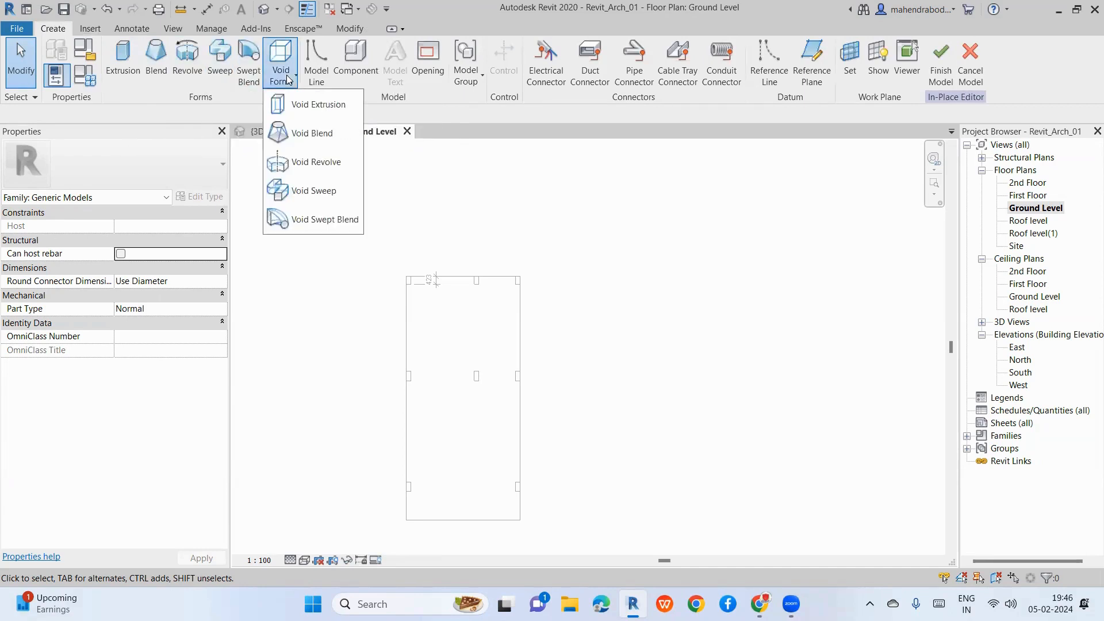
{"action": "left_click", "coordinate": [684, 319]}
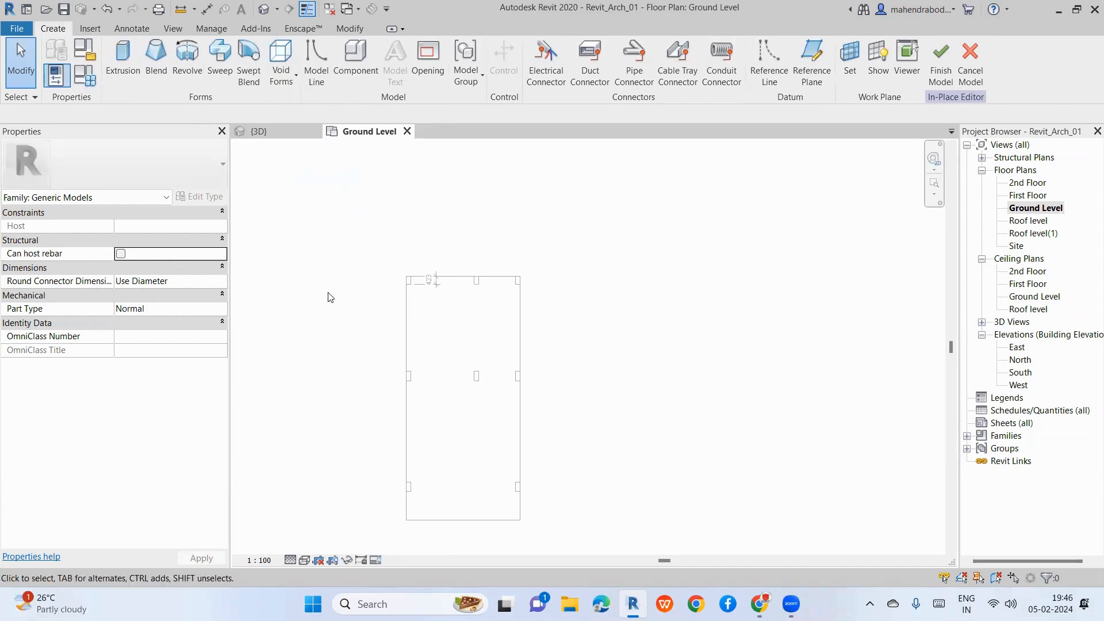
{"action": "scroll", "coordinate": [359, 294], "scroll_direction": "down", "scroll_amount": 1}
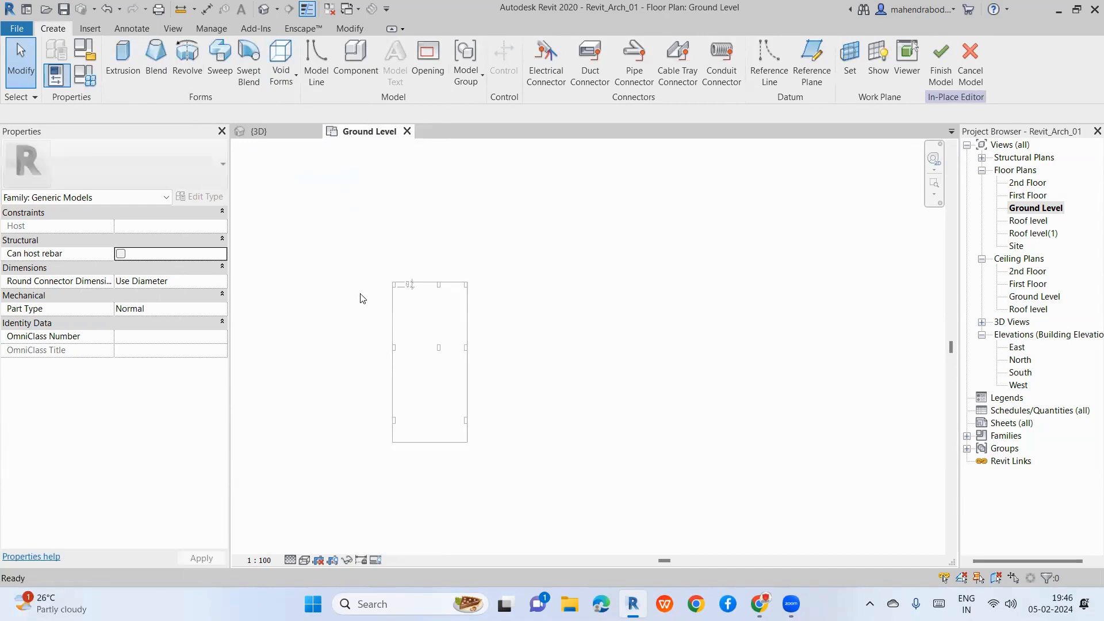
Step: Sketch a 2200 × 1100 rectangle profile and finish it as a 250 deep extrusion
{"action": "left_click", "coordinate": [137, 74]}
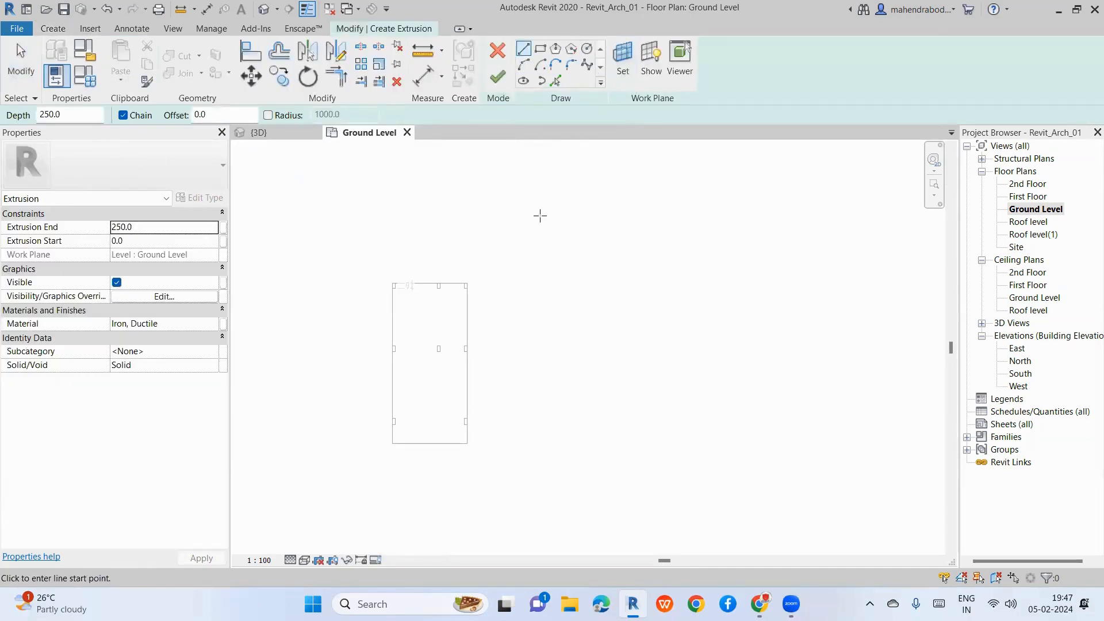
{"action": "scroll", "coordinate": [608, 304], "scroll_direction": "up", "scroll_amount": 1}
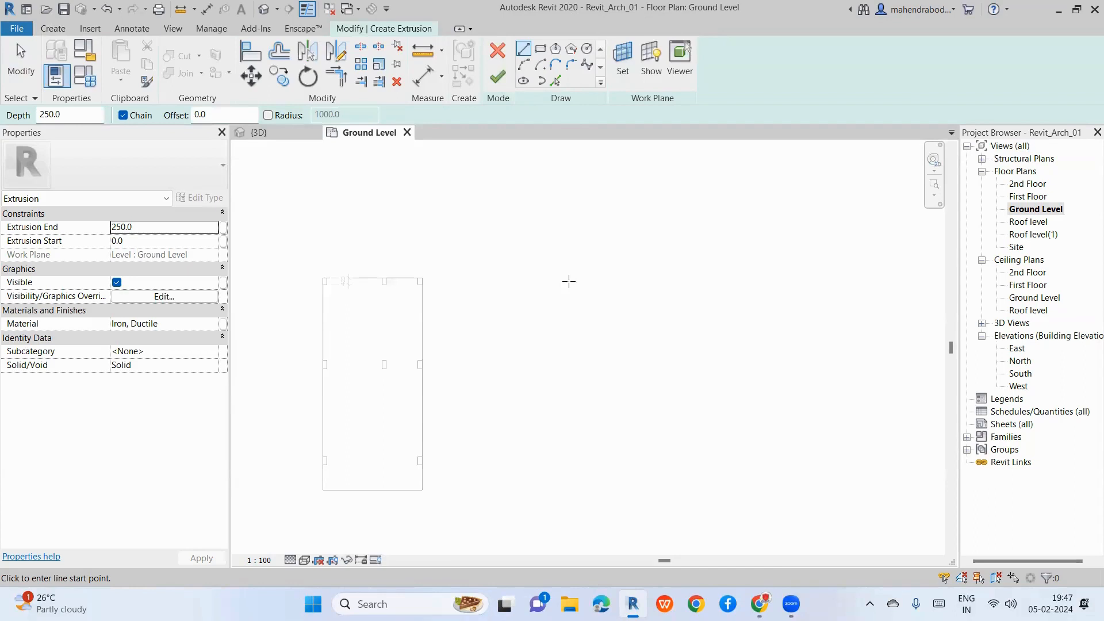
{"action": "left_click", "coordinate": [540, 48]}
{"action": "scroll", "coordinate": [594, 282], "scroll_direction": "up", "scroll_amount": 2}
{"action": "left_click", "coordinate": [548, 311]}
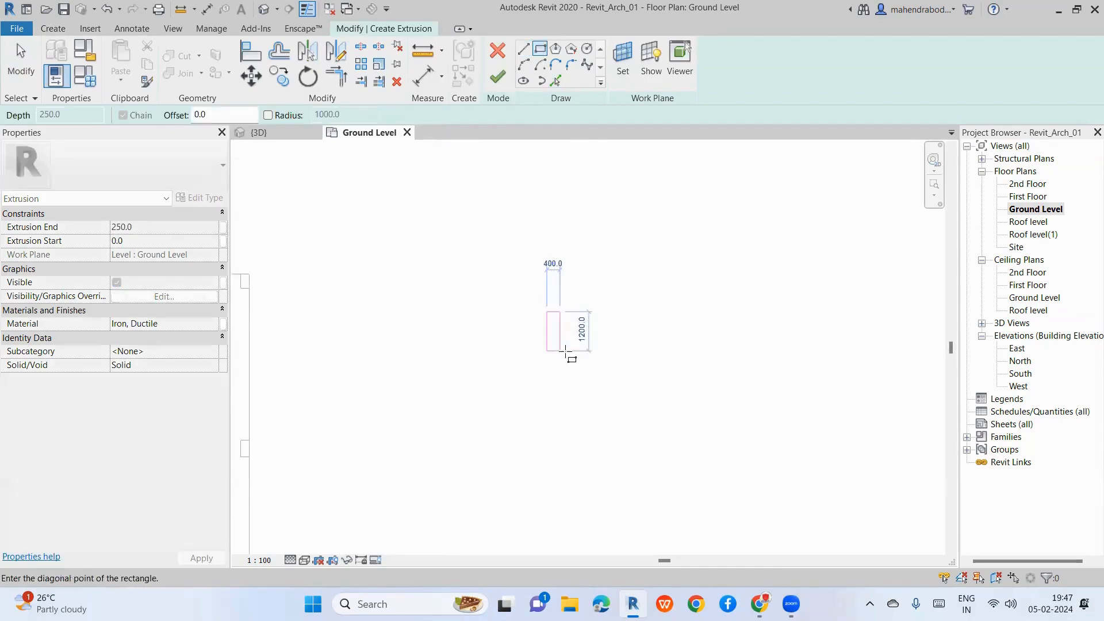
{"action": "scroll", "coordinate": [610, 350], "scroll_direction": "up", "scroll_amount": 2}
{"action": "left_click", "coordinate": [626, 349]}
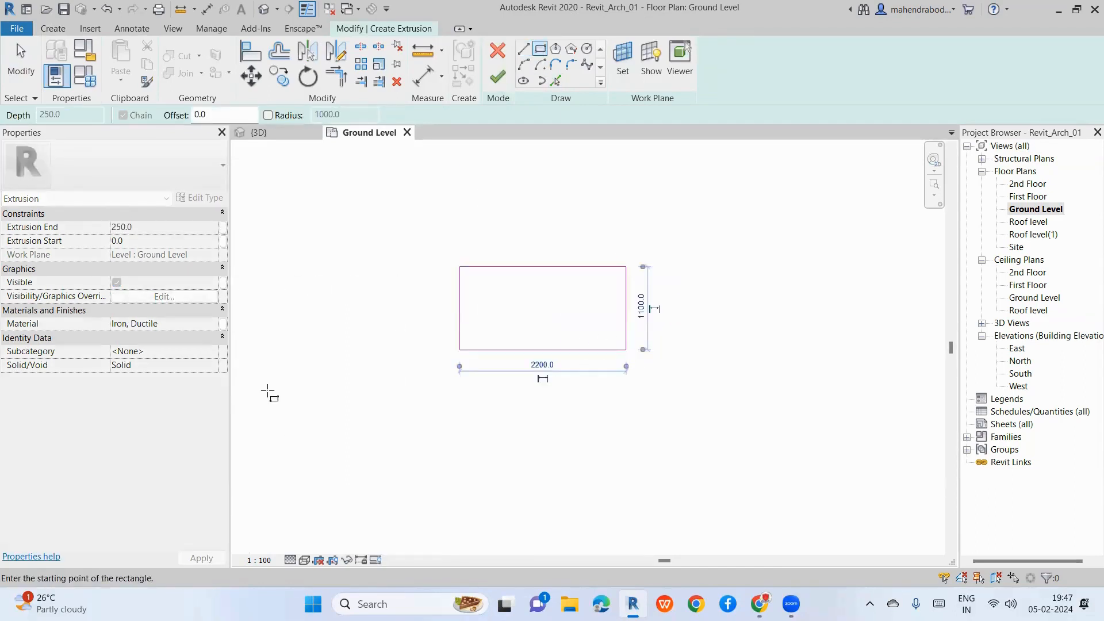
{"action": "key", "text": "Escape"}
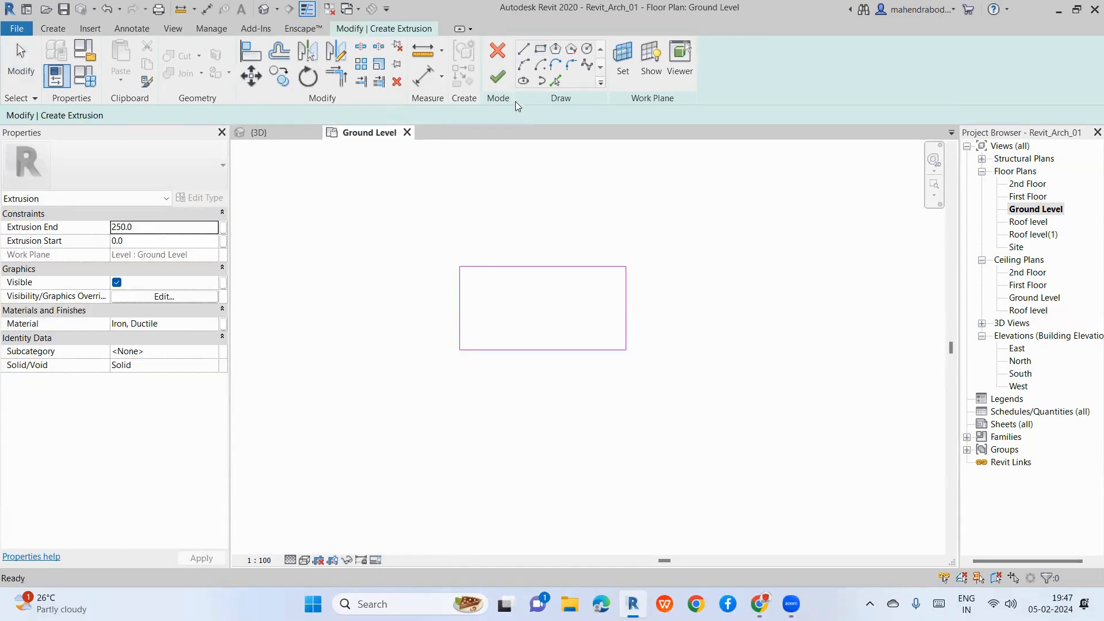
{"action": "left_click", "coordinate": [498, 77]}
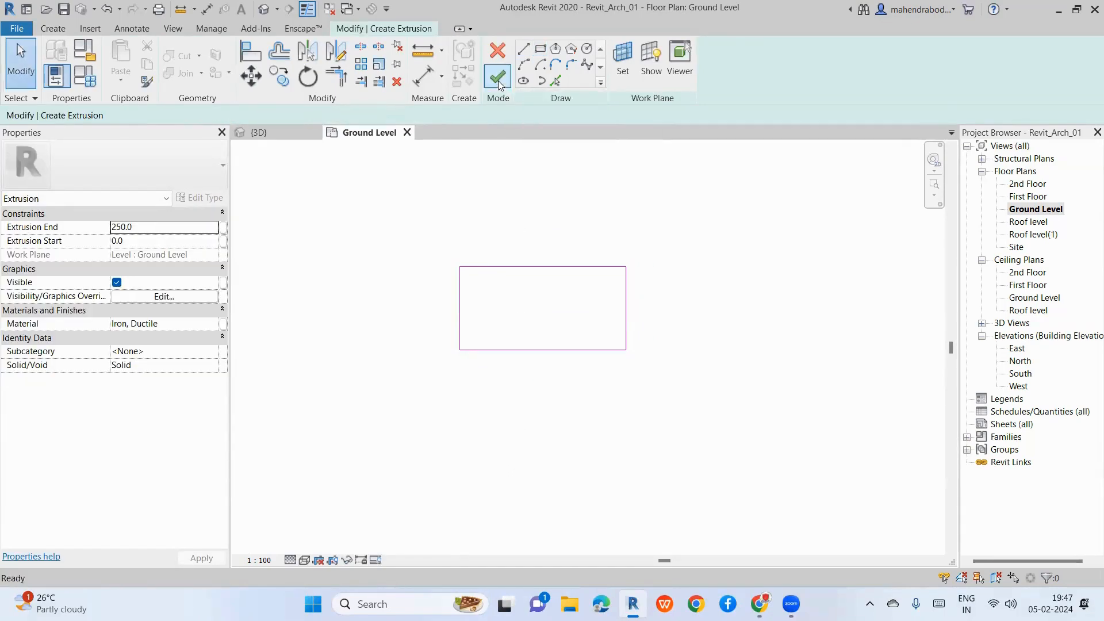
Step: Open the 3D view, frame the new extrusion and display the model Shaded
{"action": "left_click", "coordinate": [264, 8]}
{"action": "scroll", "coordinate": [397, 339], "scroll_direction": "down", "scroll_amount": 2}
{"action": "middle_click_drag", "start_coordinate": [365, 399], "coordinate": [507, 406]}
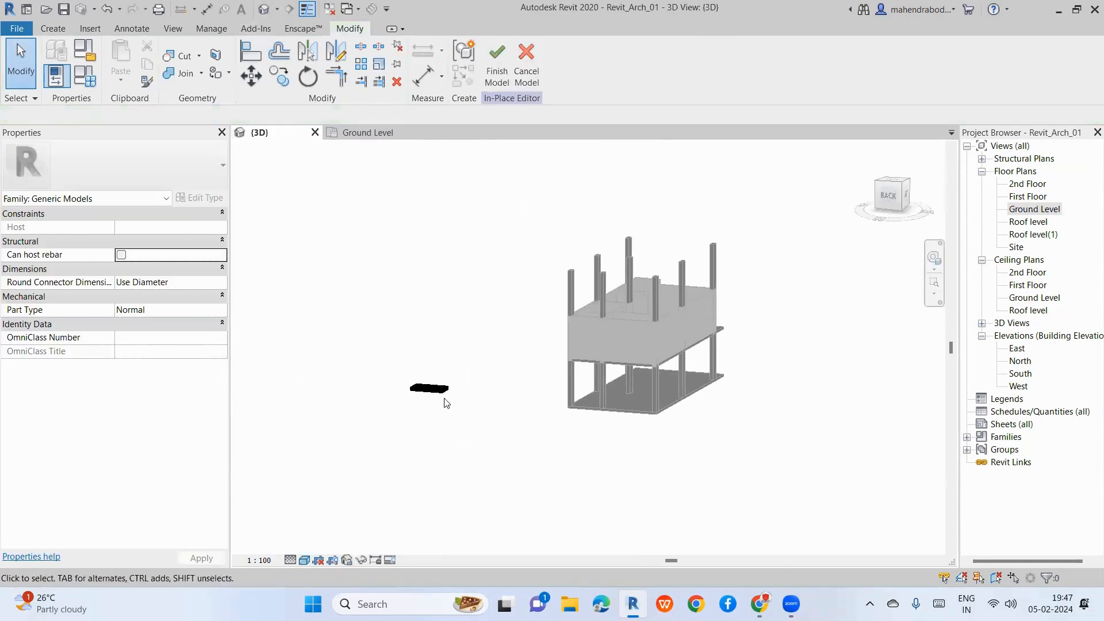
{"action": "scroll", "coordinate": [448, 400], "scroll_direction": "up", "scroll_amount": 8}
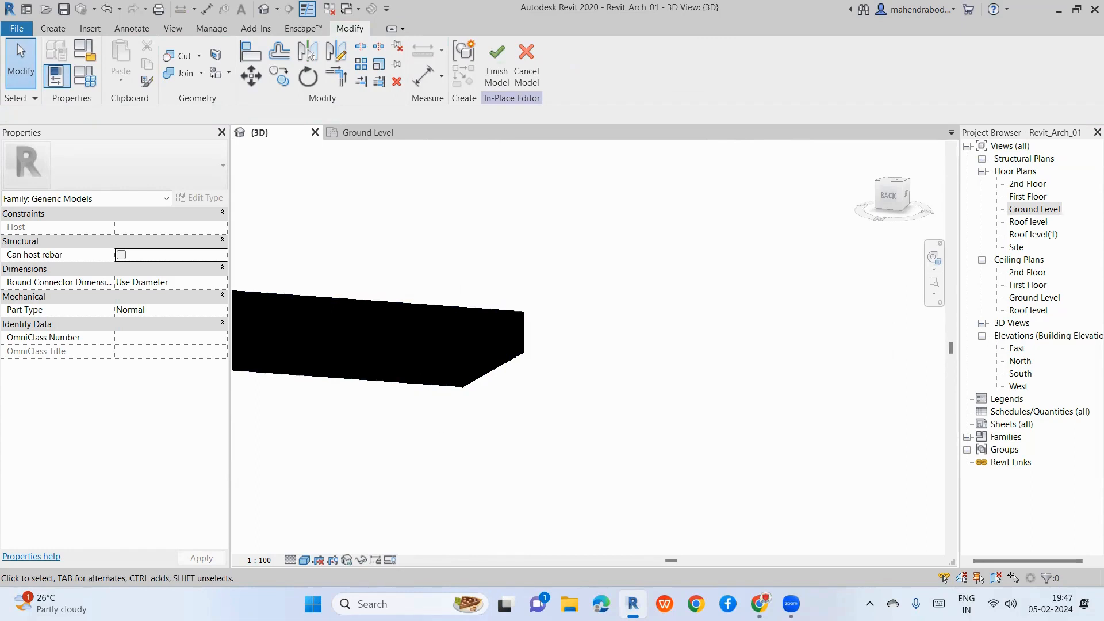
{"action": "left_click", "coordinate": [305, 560]}
{"action": "left_click", "coordinate": [345, 503]}
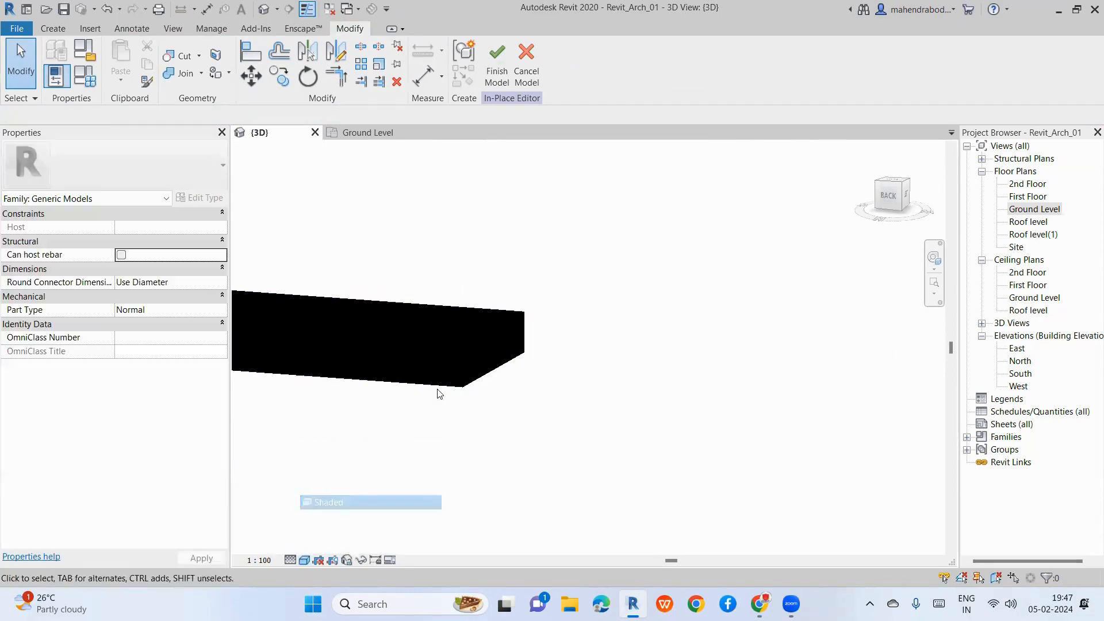
Step: Select the extrusion and switch the visual style to Hidden Line
{"action": "left_click", "coordinate": [455, 343]}
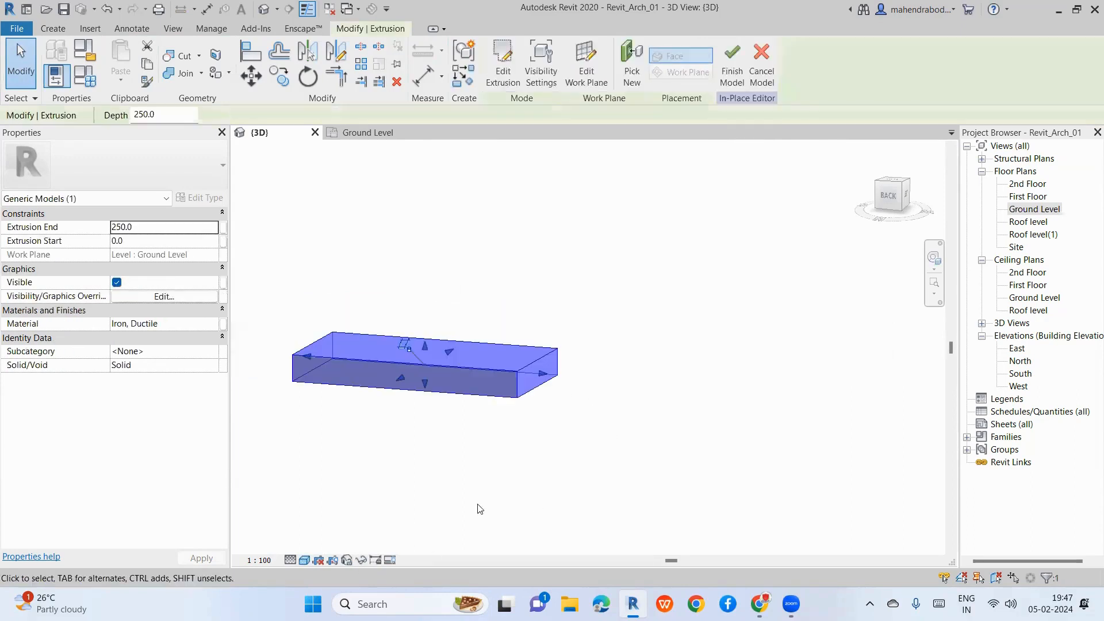
{"action": "middle_click_drag", "start_coordinate": [475, 493], "coordinate": [656, 481], "text": "shift"}
{"action": "left_click", "coordinate": [464, 407]}
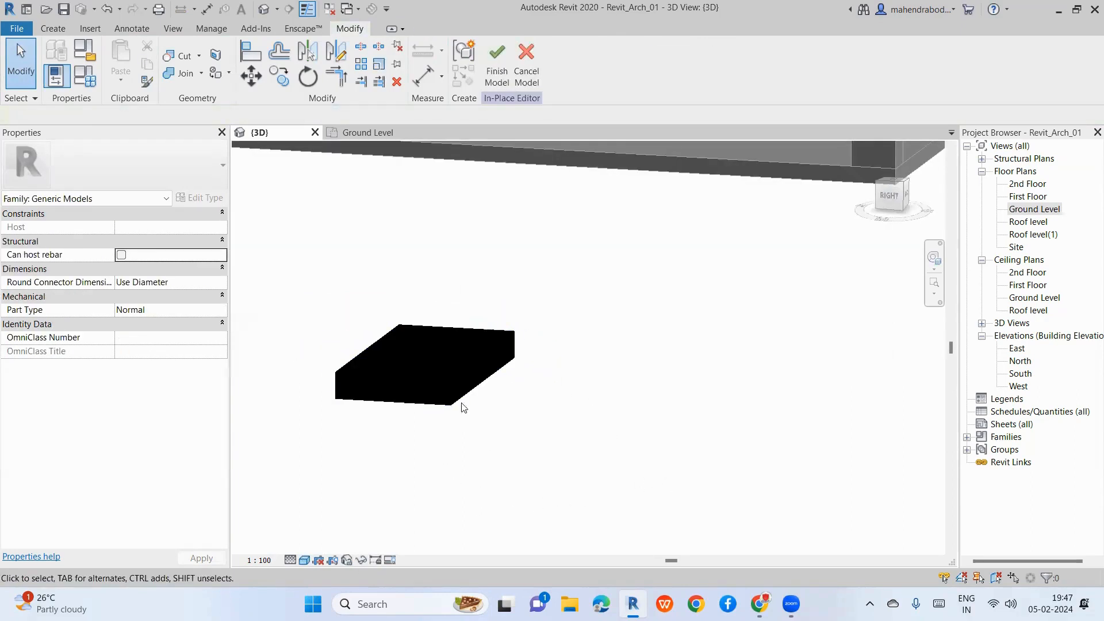
{"action": "left_click", "coordinate": [441, 379]}
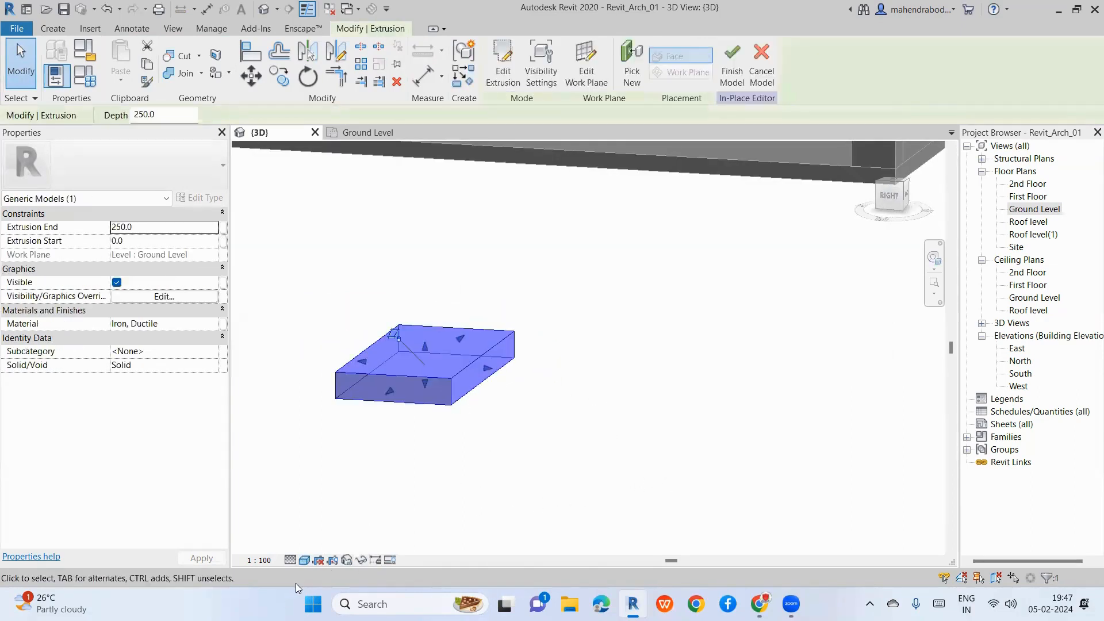
{"action": "left_click", "coordinate": [304, 560]}
{"action": "left_click", "coordinate": [362, 488]}
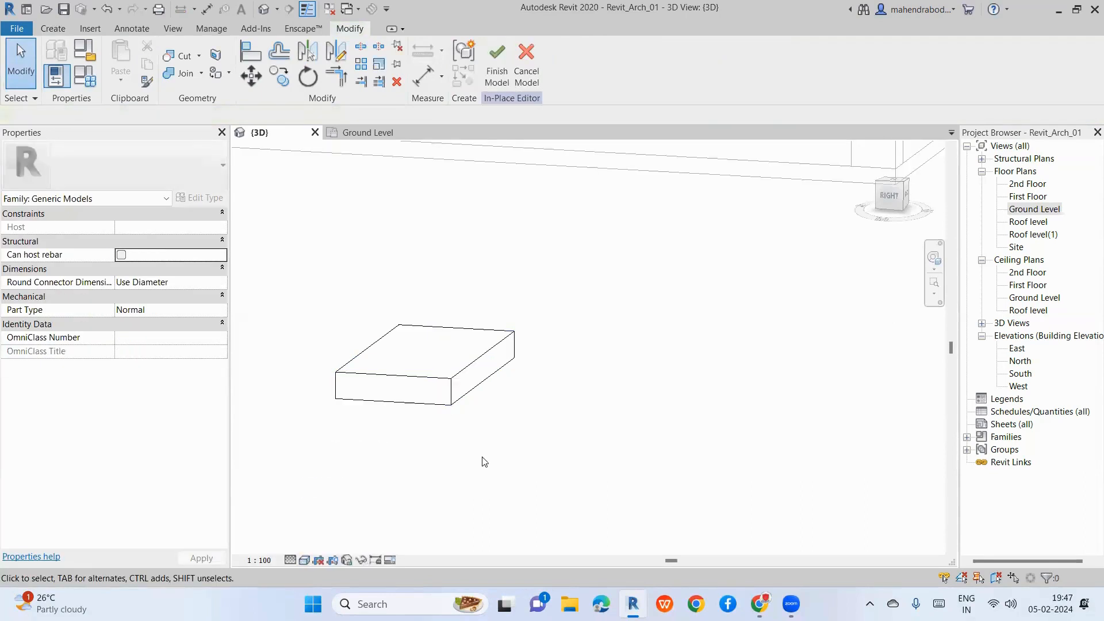
{"action": "left_click", "coordinate": [438, 383]}
Step: Stretch the extrusion to span -1312.8 to 1310.4, then select it in the Ground Level plan
{"action": "middle_click_drag", "start_coordinate": [566, 416], "coordinate": [513, 389], "text": "shift"}
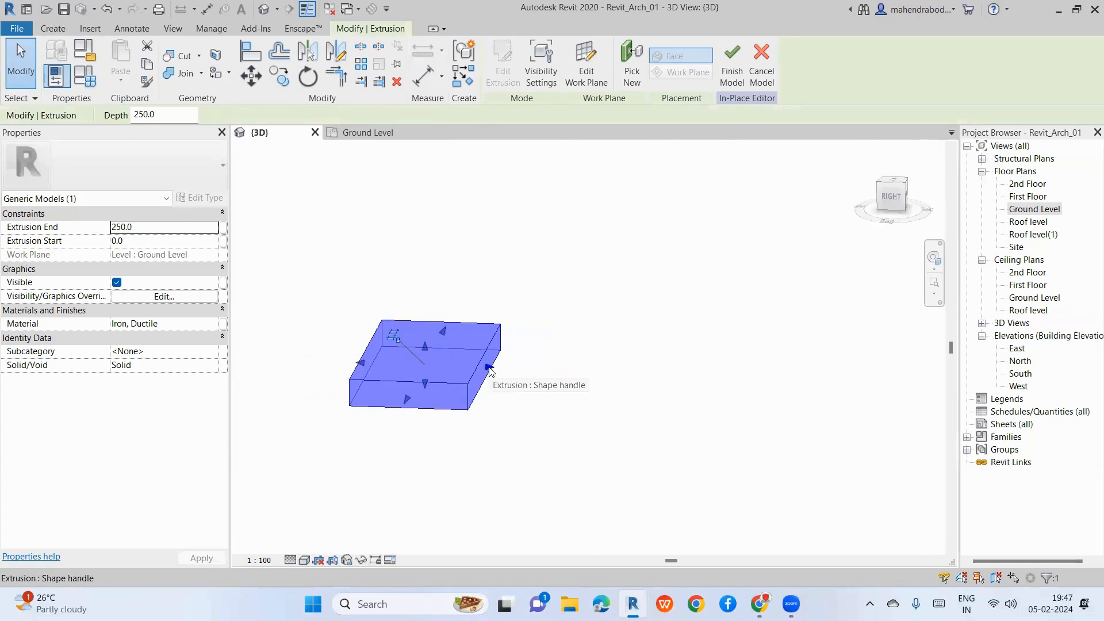
{"action": "left_click_drag", "start_coordinate": [490, 368], "coordinate": [791, 439]}
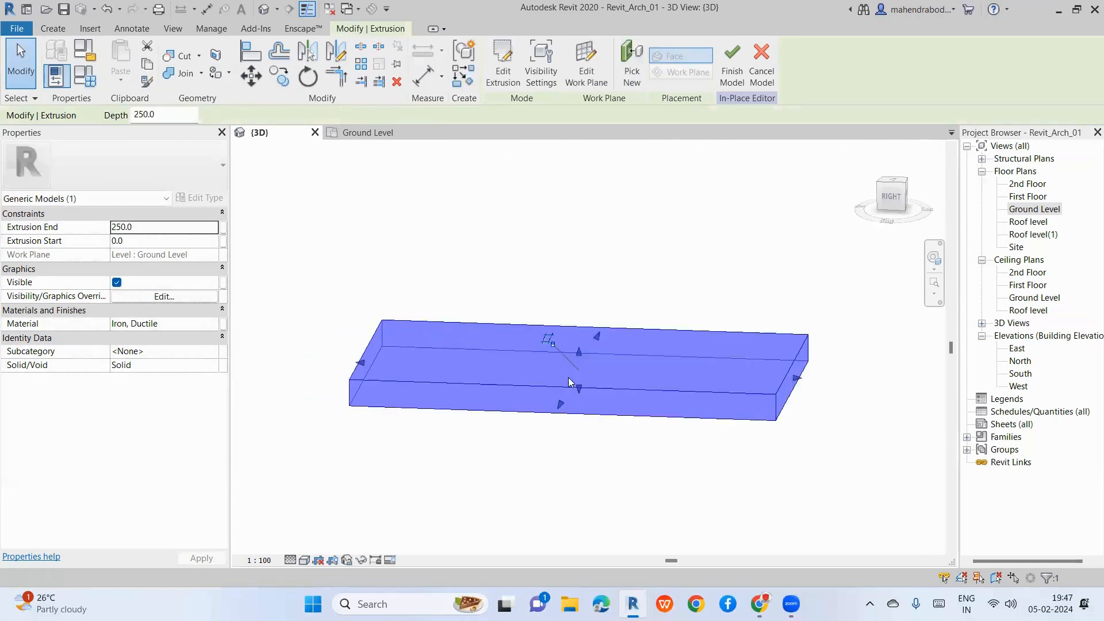
{"action": "left_click_drag", "start_coordinate": [575, 384], "coordinate": [602, 517]}
{"action": "scroll", "coordinate": [722, 362], "scroll_direction": "down", "scroll_amount": 3}
{"action": "left_click_drag", "start_coordinate": [510, 368], "coordinate": [383, 376]}
{"action": "left_click", "coordinate": [552, 506]}
{"action": "left_click", "coordinate": [1035, 210]}
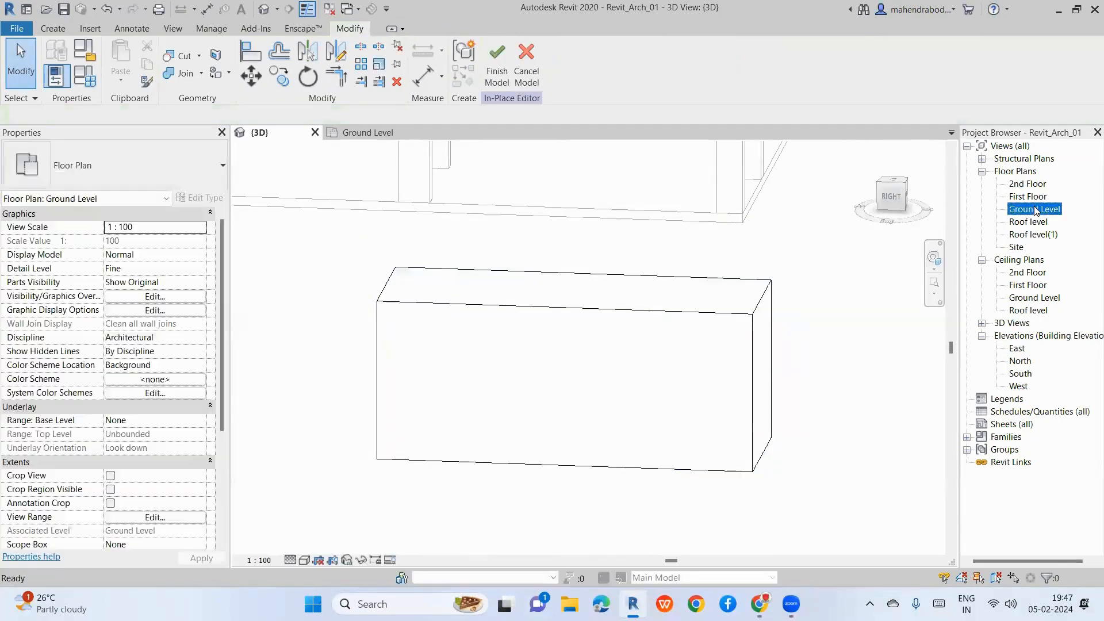
{"action": "double_click", "coordinate": [1036, 210]}
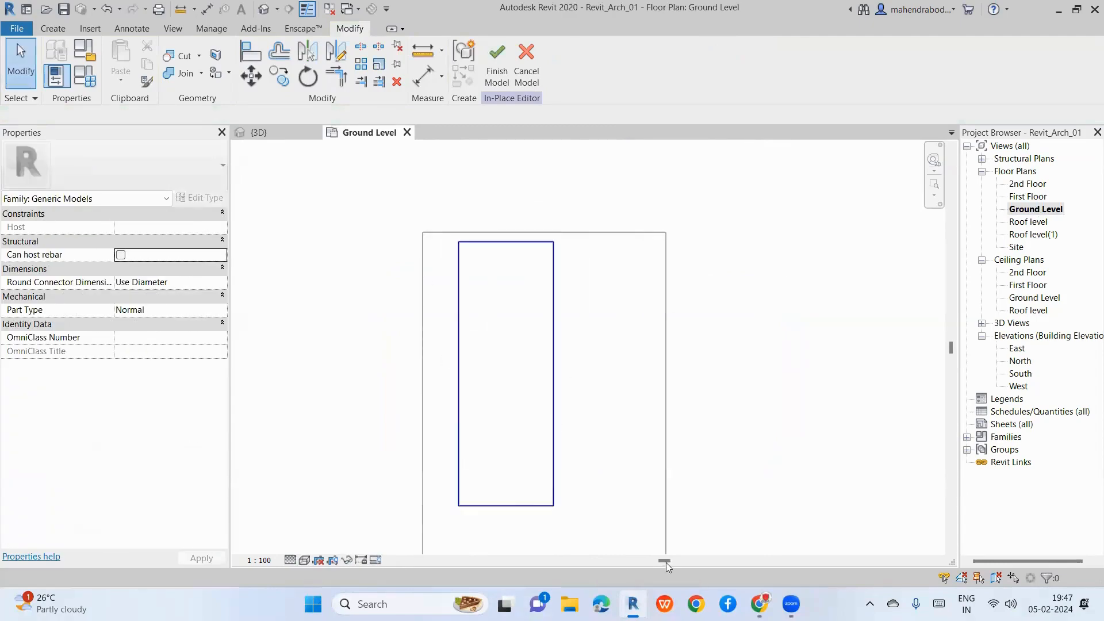
{"action": "left_click_drag", "start_coordinate": [666, 563], "coordinate": [662, 537]}
Step: Delete the trial extrusion and open the East elevation, centred on the building
{"action": "key", "text": "Delete"}
{"action": "scroll", "coordinate": [475, 442], "scroll_direction": "down", "scroll_amount": 3}
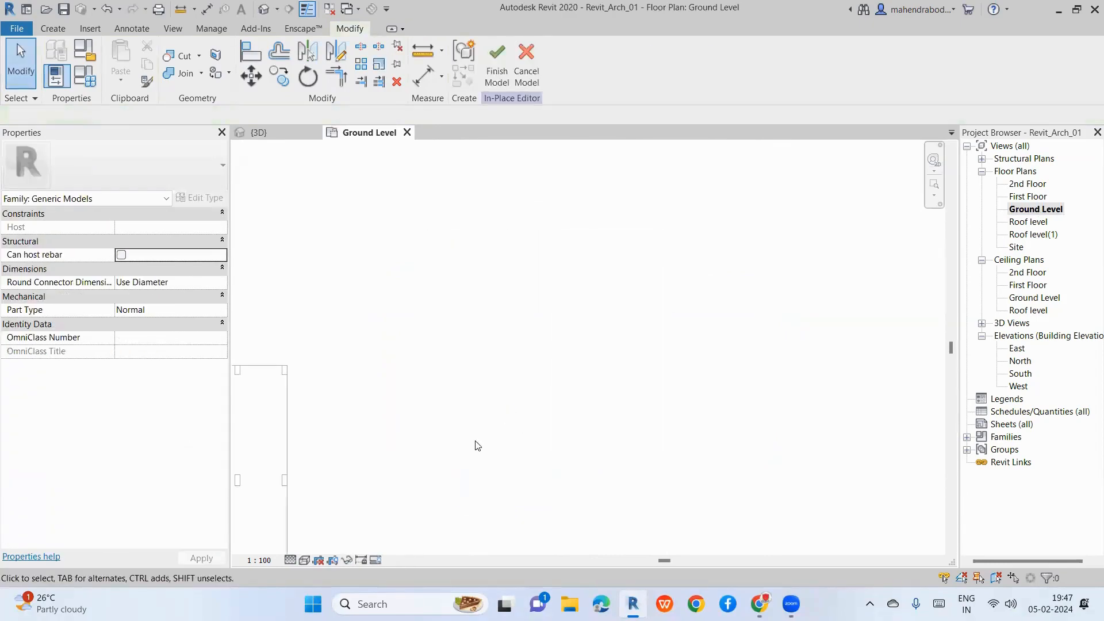
{"action": "scroll", "coordinate": [475, 446], "scroll_direction": "down", "scroll_amount": 2}
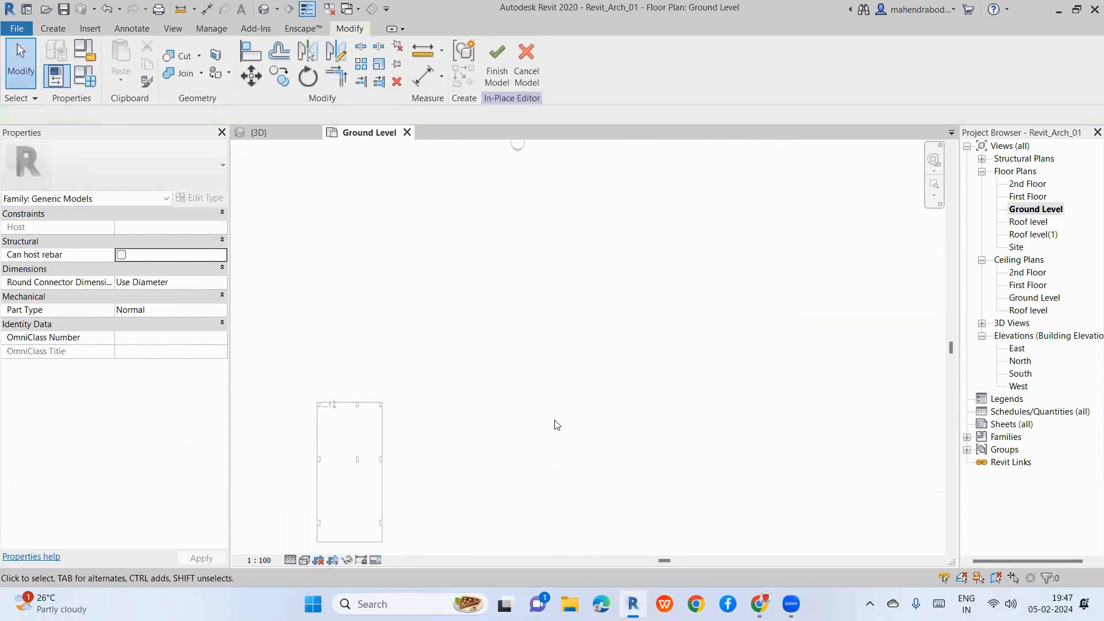
{"action": "double_click", "coordinate": [1016, 350]}
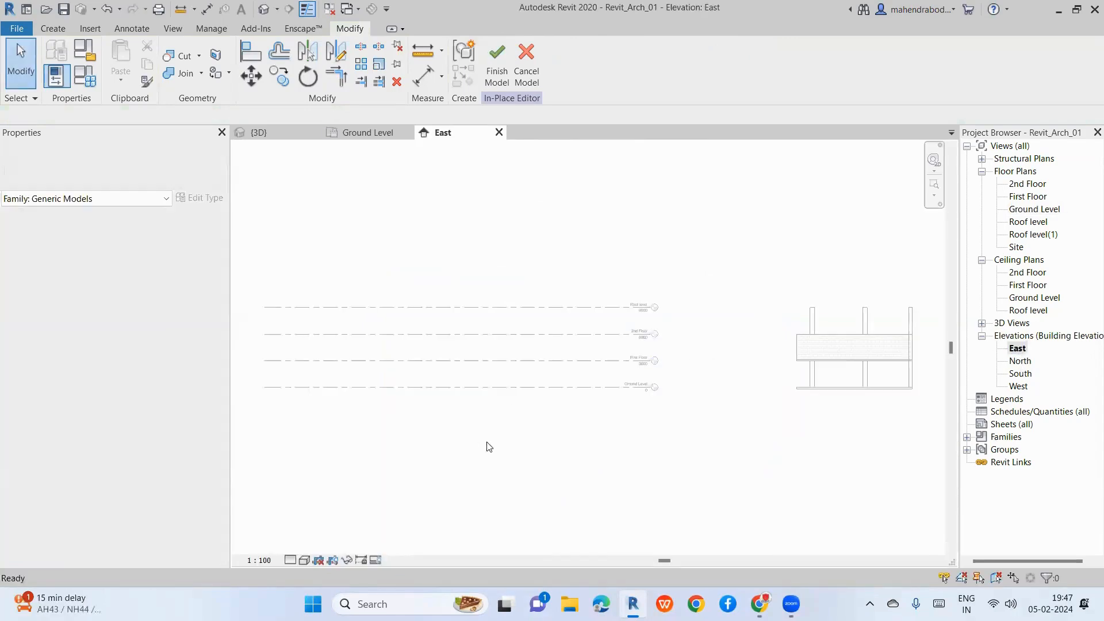
{"action": "scroll", "coordinate": [742, 411], "scroll_direction": "up", "scroll_amount": 2}
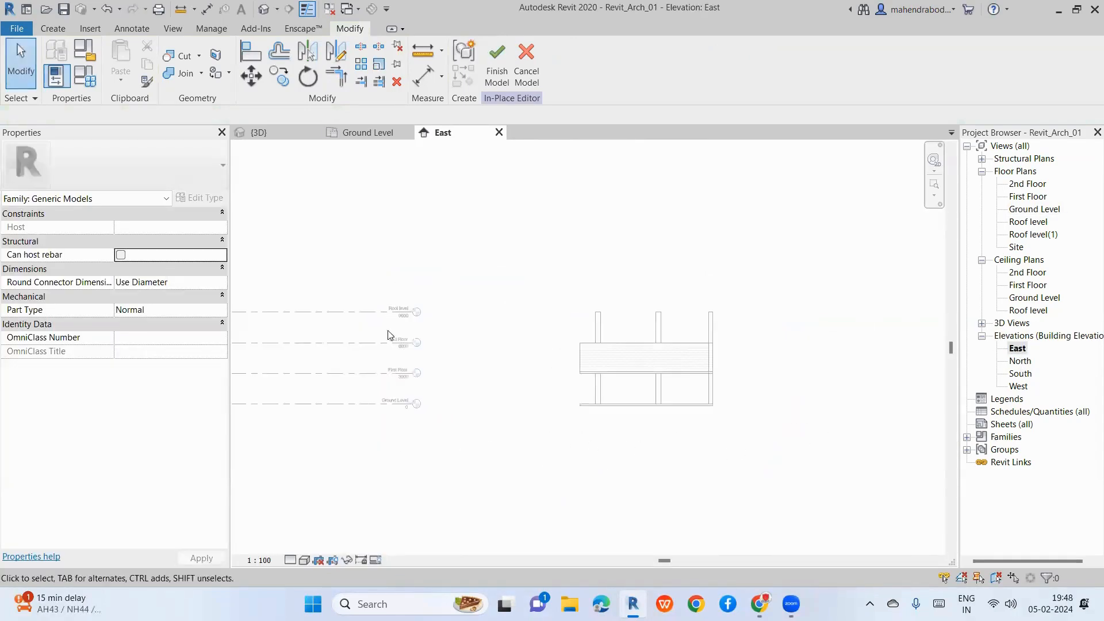
{"action": "middle_click_drag", "start_coordinate": [613, 438], "coordinate": [436, 415]}
Step: Start a new extrusion with its work plane set to Pick a plane
{"action": "left_click", "coordinate": [54, 29]}
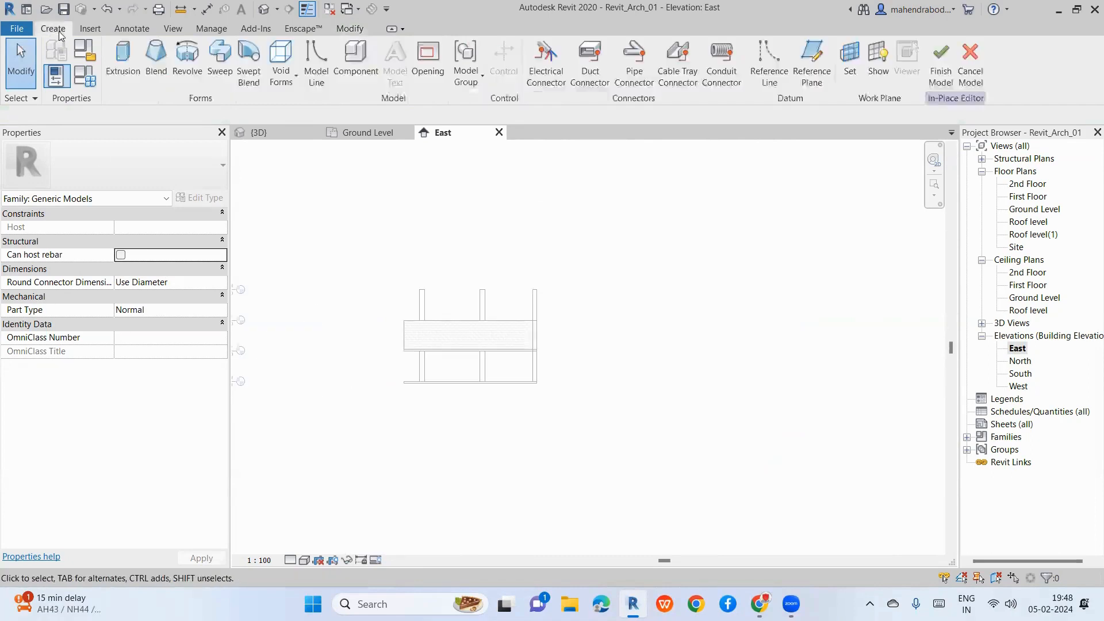
{"action": "left_click", "coordinate": [120, 72]}
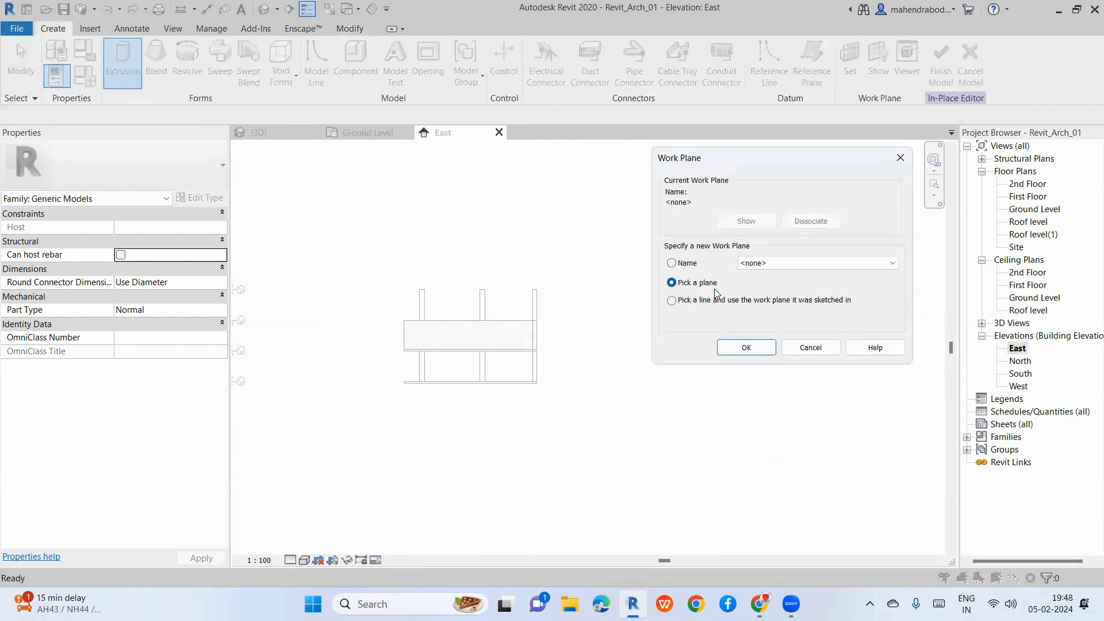
{"action": "key", "text": "Escape"}
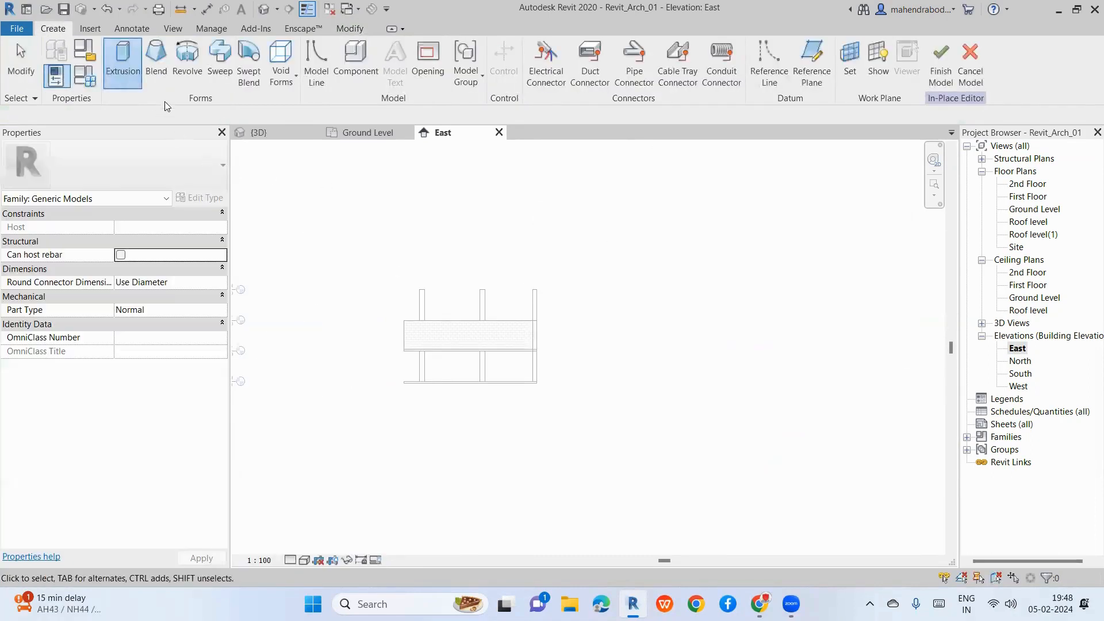
{"action": "left_click", "coordinate": [123, 73]}
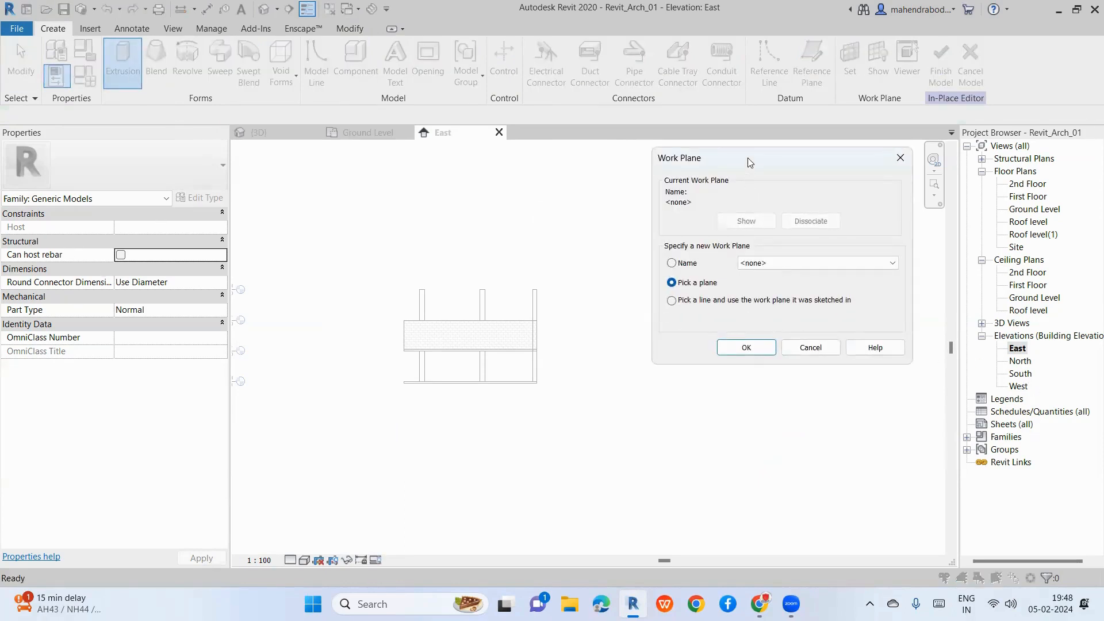
{"action": "left_click_drag", "start_coordinate": [746, 159], "coordinate": [685, 173]}
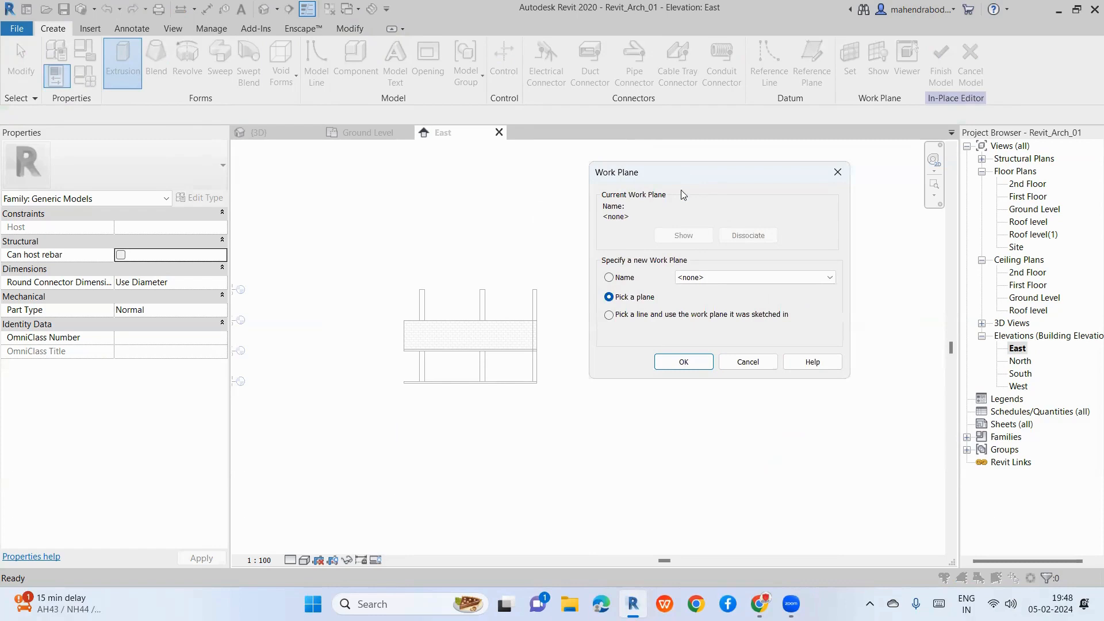
{"action": "left_click", "coordinate": [720, 278]}
{"action": "left_click", "coordinate": [720, 278]}
{"action": "left_click", "coordinate": [667, 362]}
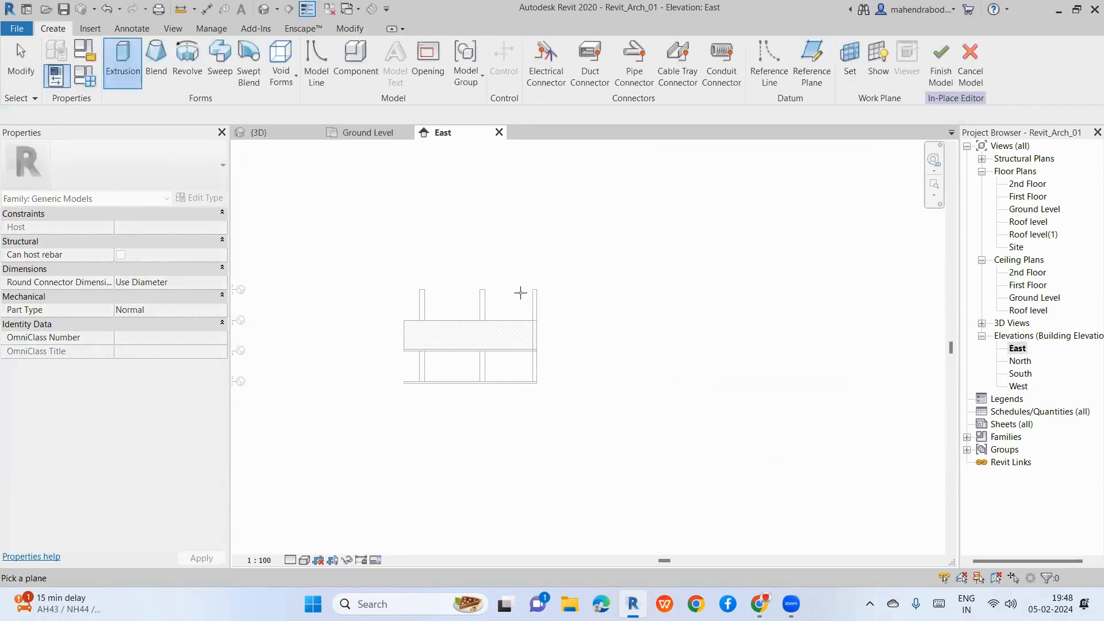
{"action": "scroll", "coordinate": [520, 294], "scroll_direction": "up", "scroll_amount": 3}
{"action": "scroll", "coordinate": [544, 308], "scroll_direction": "up", "scroll_amount": 2}
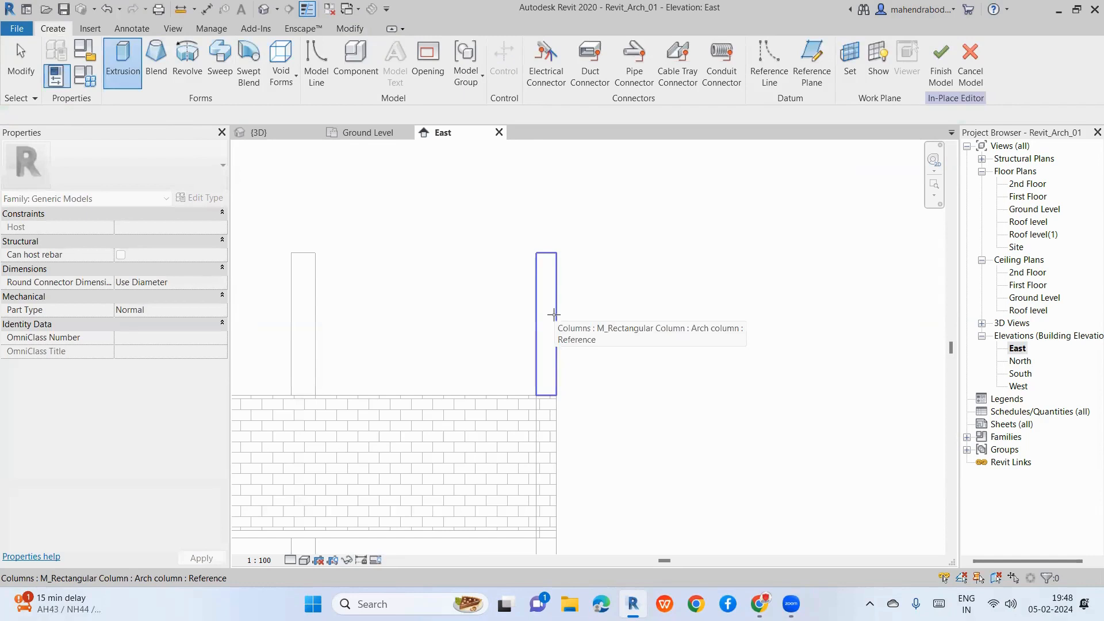
Step: Pick the column face as work plane and sketch the top flange lines, 1000 and 200 long
{"action": "left_click", "coordinate": [554, 314]}
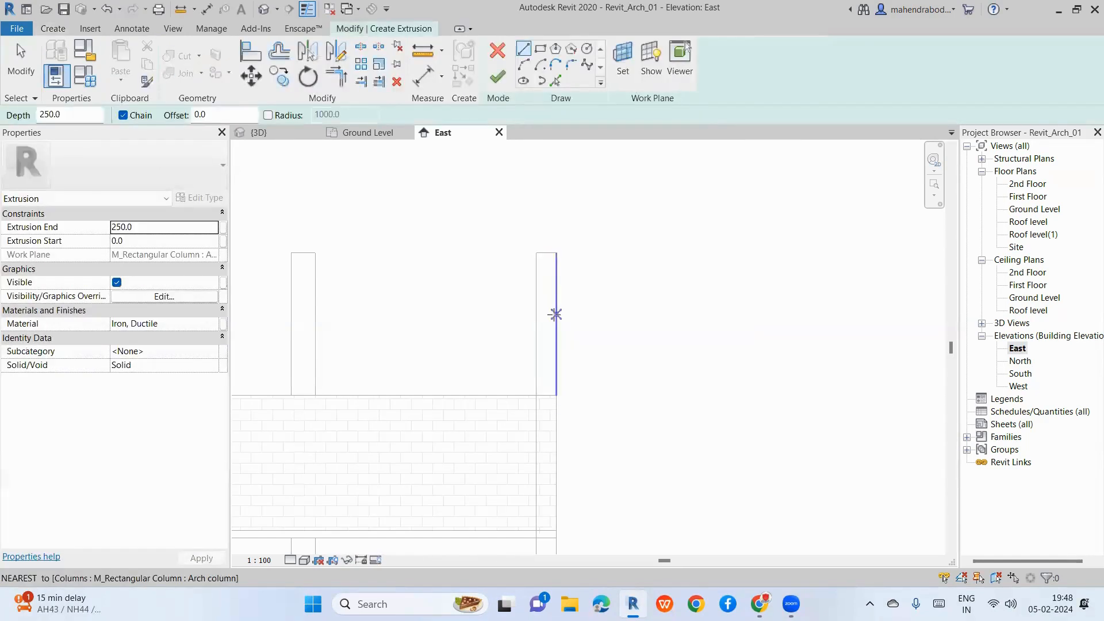
{"action": "scroll", "coordinate": [544, 322], "scroll_direction": "down", "scroll_amount": 2}
{"action": "scroll", "coordinate": [645, 431], "scroll_direction": "down", "scroll_amount": 1}
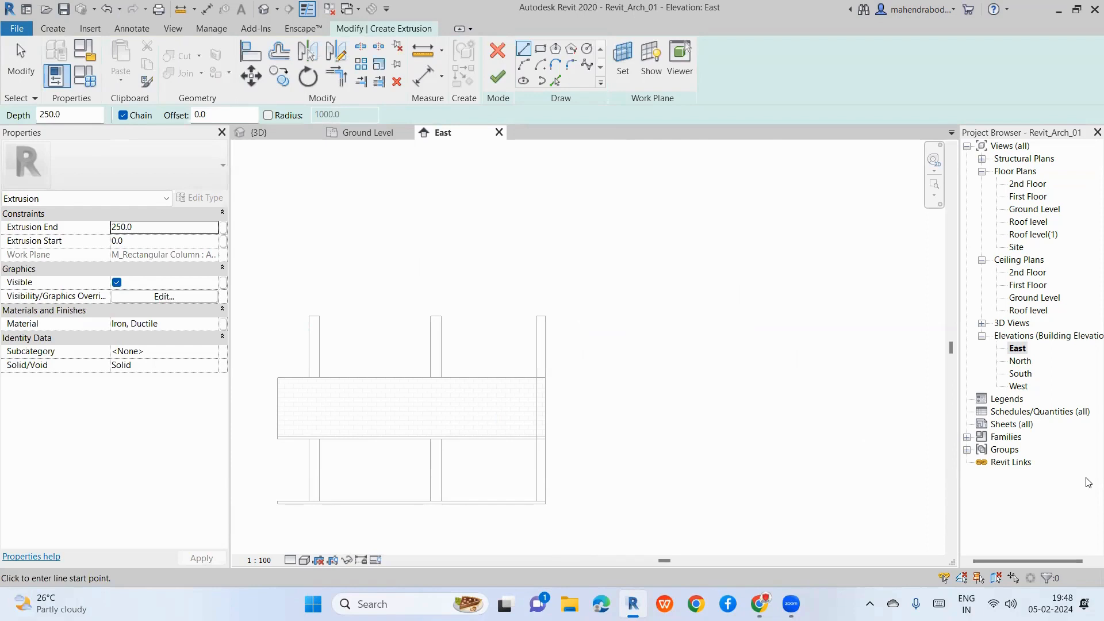
{"action": "scroll", "coordinate": [655, 334], "scroll_direction": "up", "scroll_amount": 4}
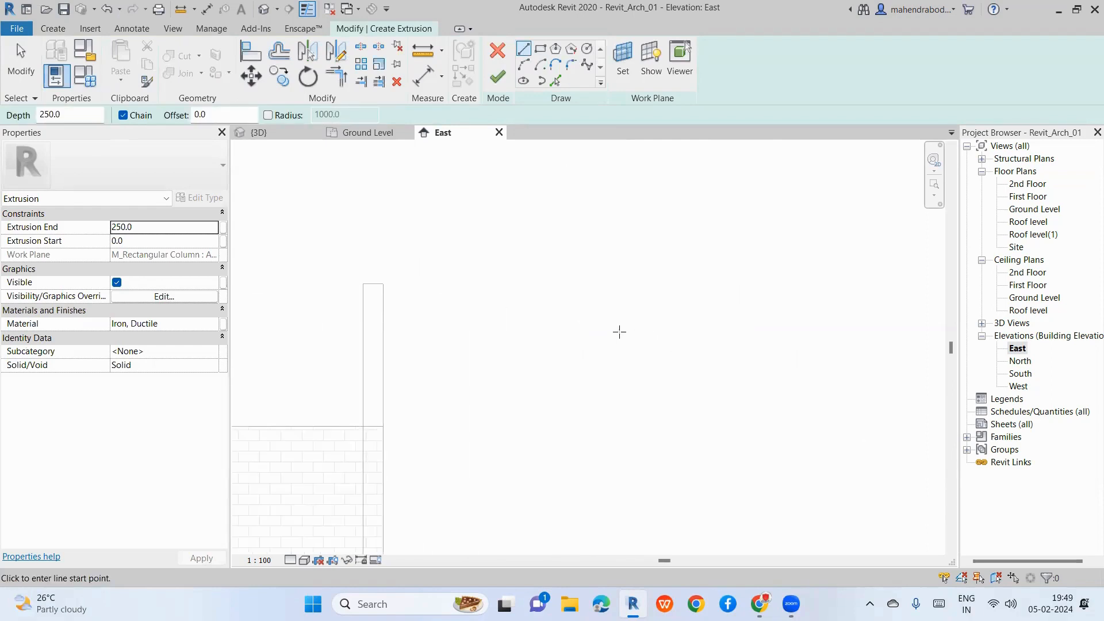
{"action": "left_click", "coordinate": [498, 295]}
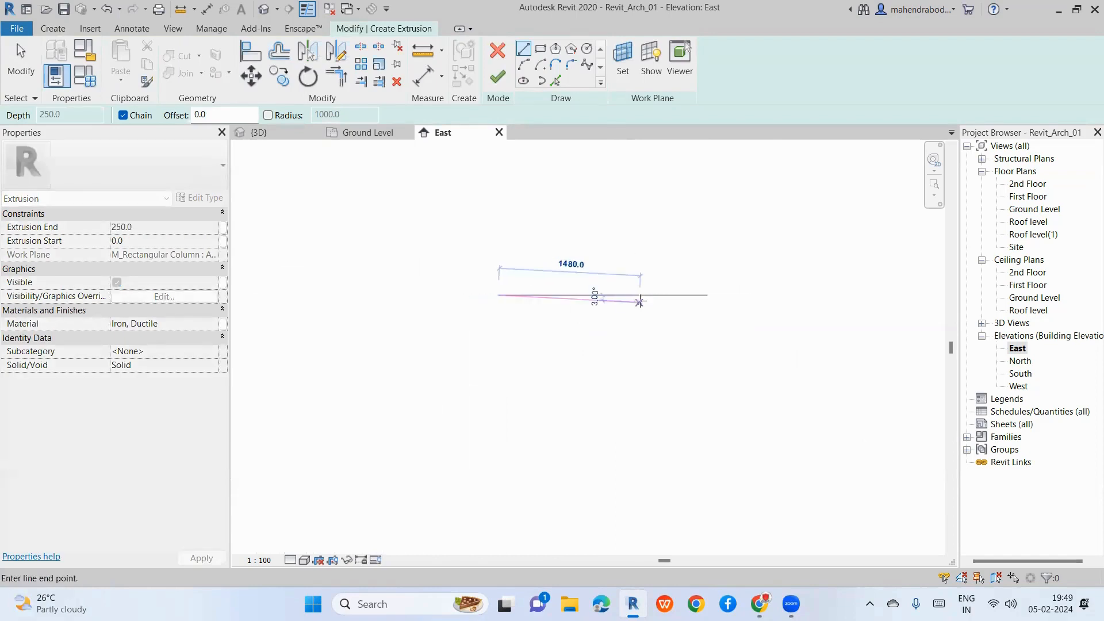
{"action": "type", "text": "1000"}
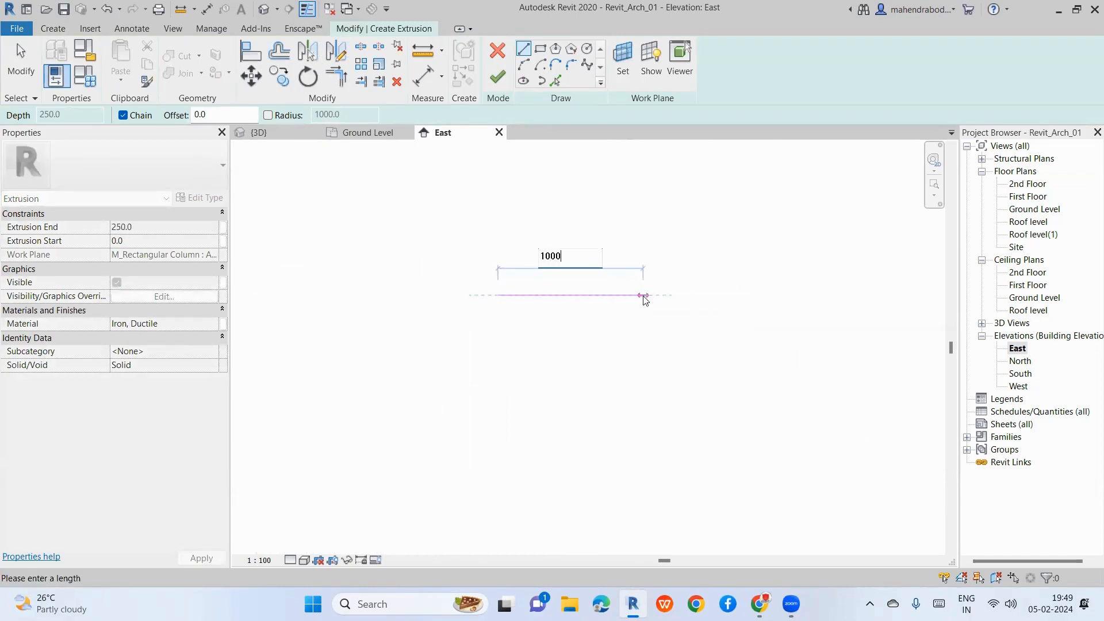
{"action": "key", "text": "Return"}
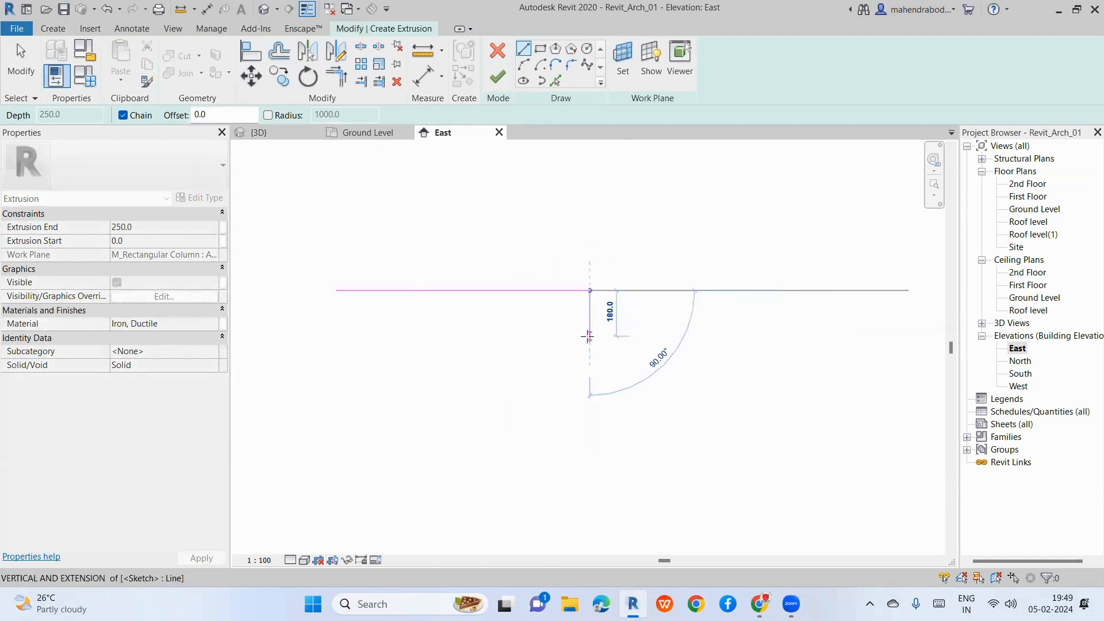
{"action": "type", "text": "200"}
{"action": "key", "text": "Return"}
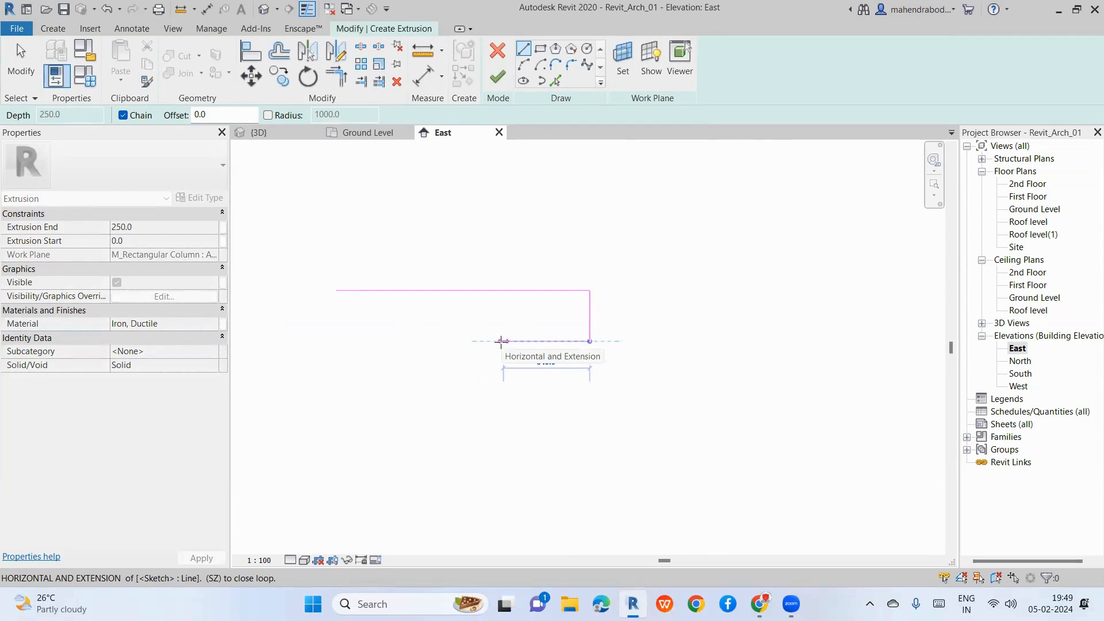
Step: Continue the profile with a 300 segment, the 750 web, a 200 segment and the bottom flange
{"action": "type", "text": "300"}
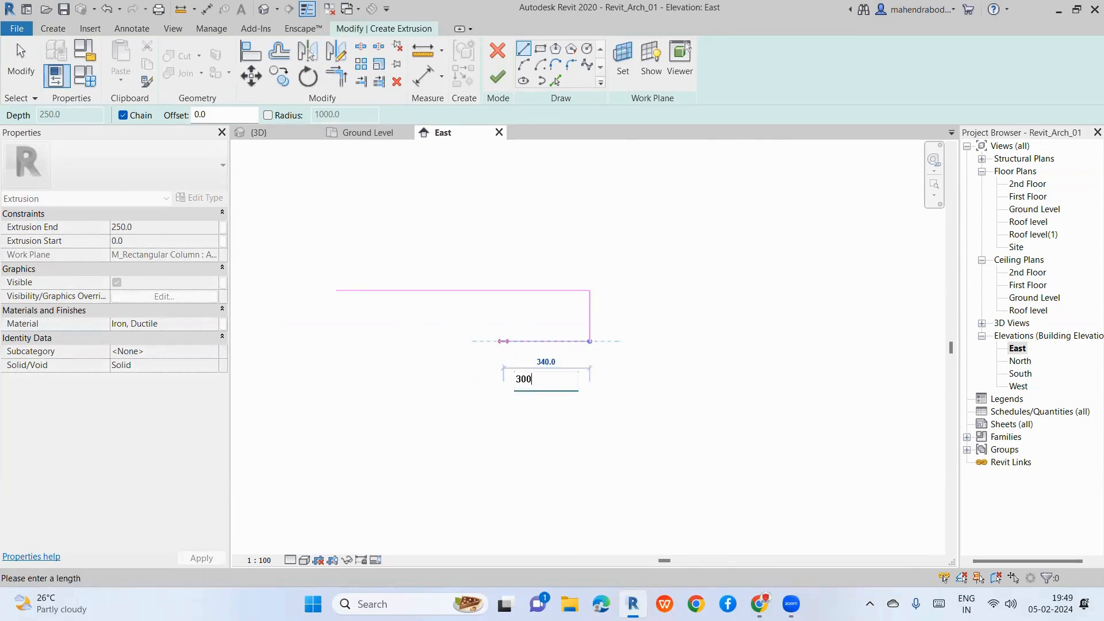
{"action": "key", "text": "Return"}
{"action": "scroll", "coordinate": [537, 448], "scroll_direction": "down", "scroll_amount": 3}
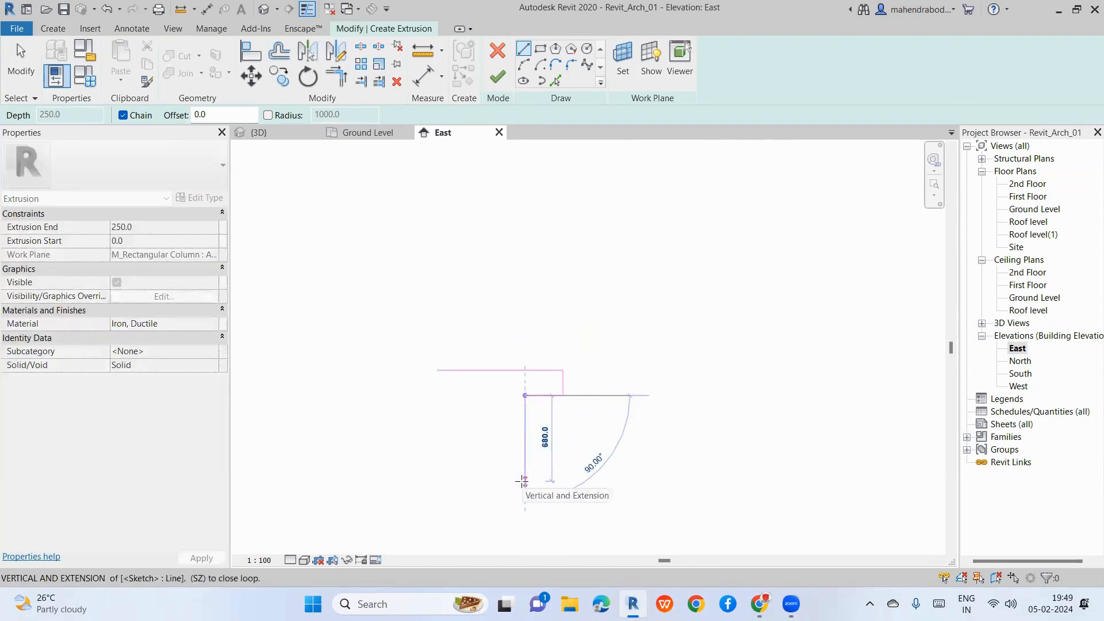
{"action": "type", "text": "75"}
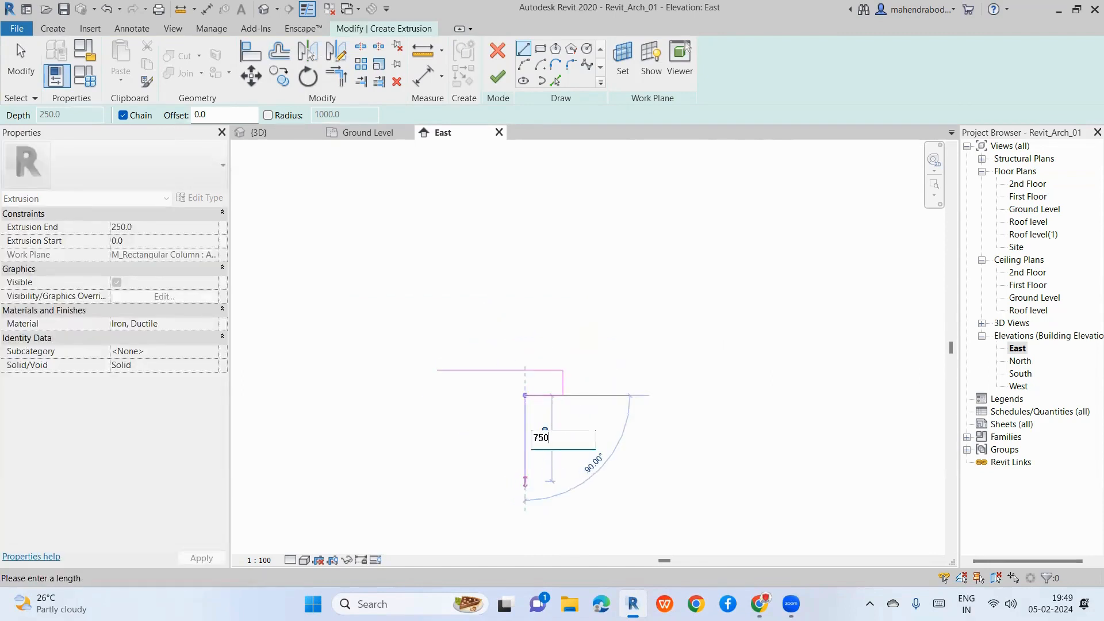
{"action": "type", "text": "0"}
{"action": "key", "text": "Return"}
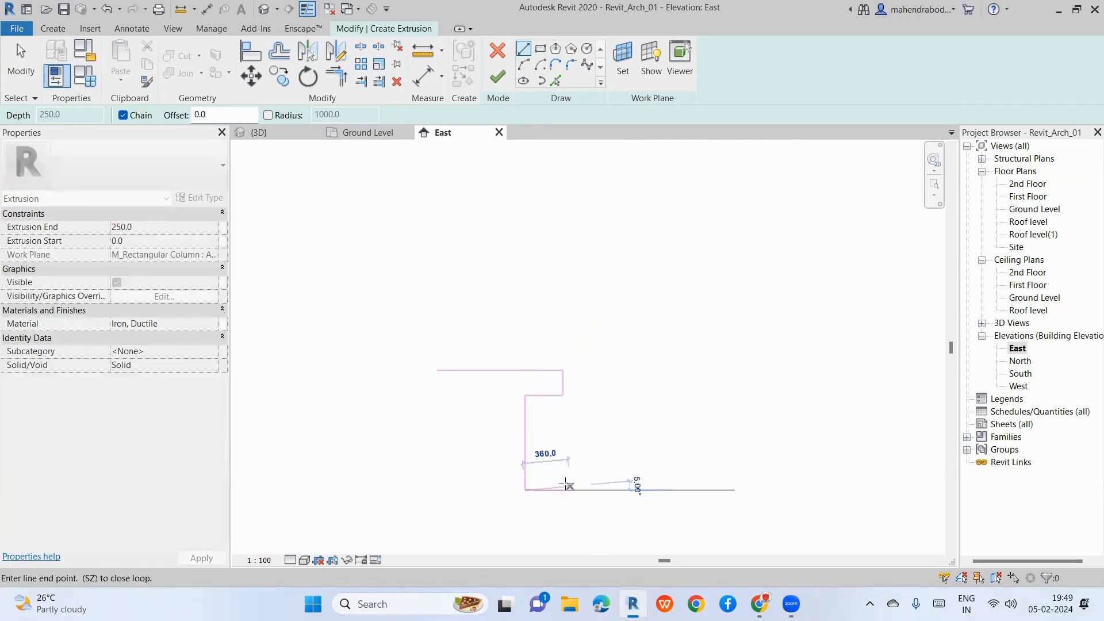
{"action": "left_click", "coordinate": [562, 490]}
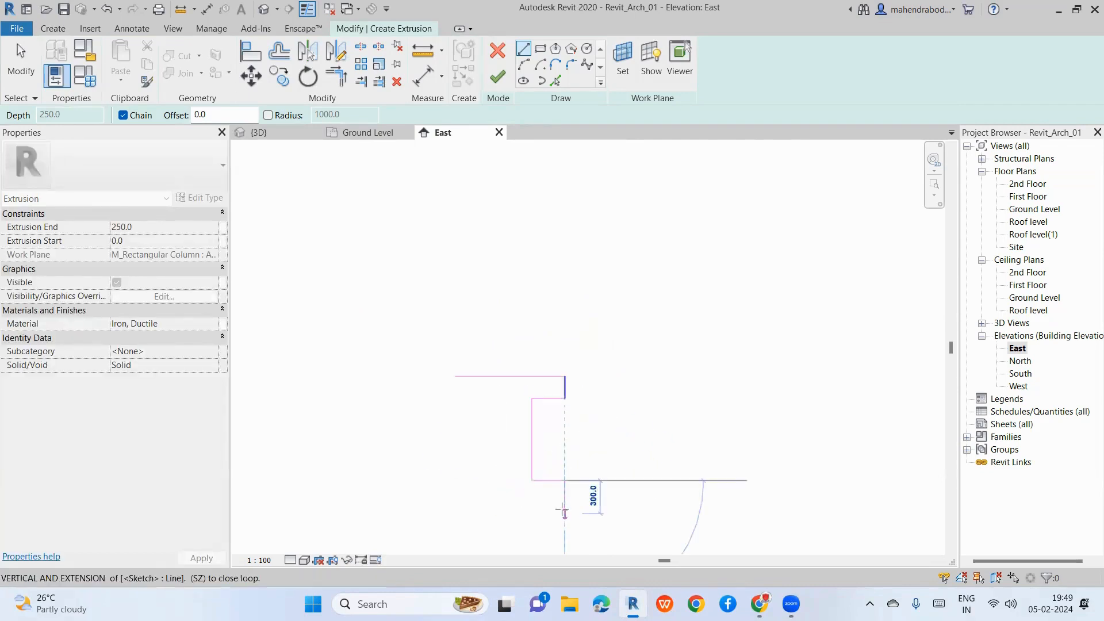
{"action": "type", "text": "200"}
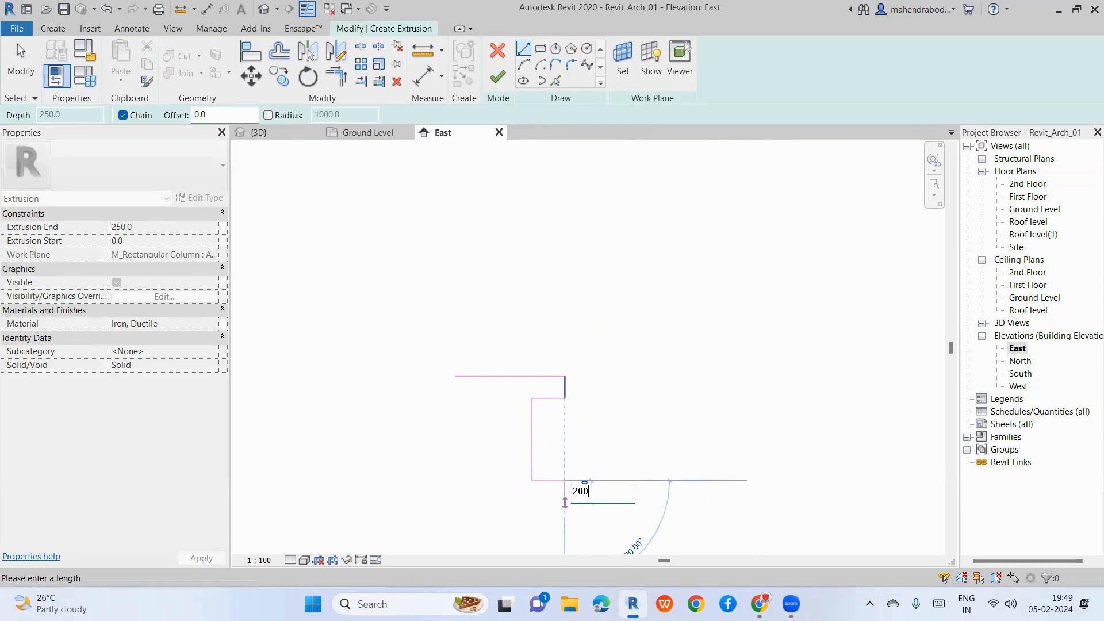
{"action": "key", "text": "Return"}
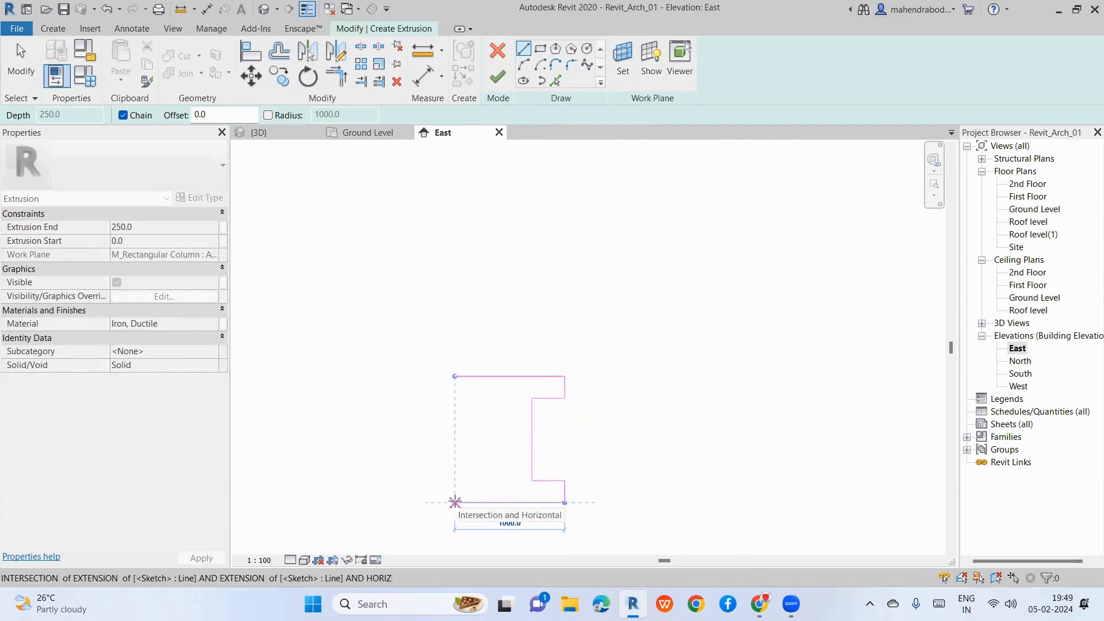
{"action": "left_click", "coordinate": [454, 502]}
{"action": "key", "text": "Escape"}
{"action": "key", "text": "Escape"}
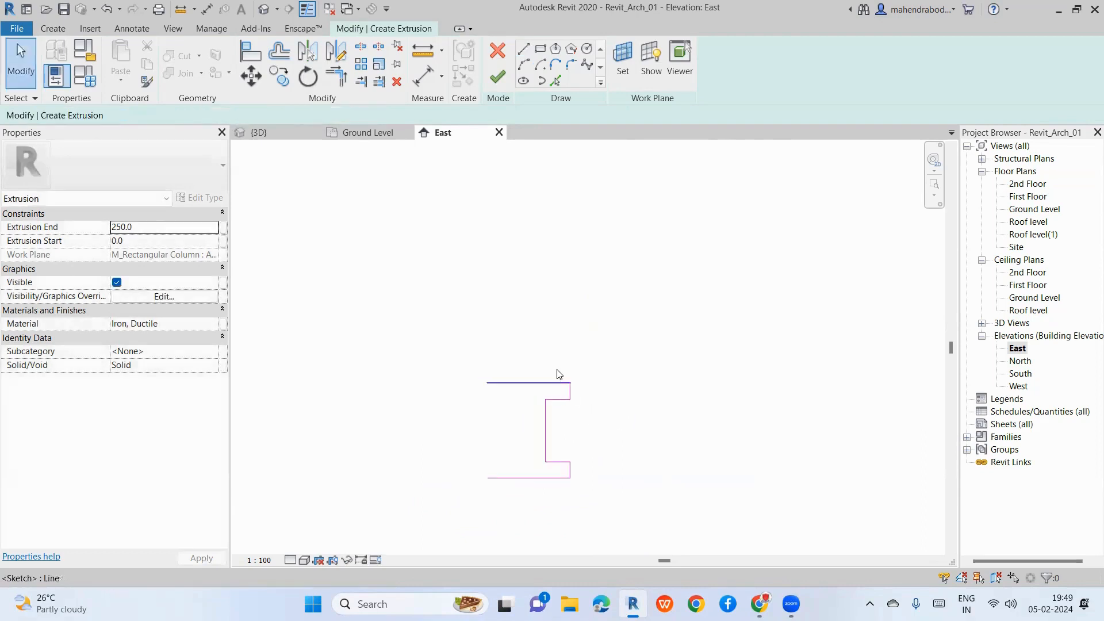
Step: Mirror the half-profile lines about a vertical axis through the top and bottom midpoints
{"action": "mouse_move", "coordinate": [530, 340]}
{"action": "left_mouse_down"}
{"action": "mouse_move", "coordinate": [570, 432]}
{"action": "mouse_move", "coordinate": [627, 500]}
{"action": "left_mouse_up"}
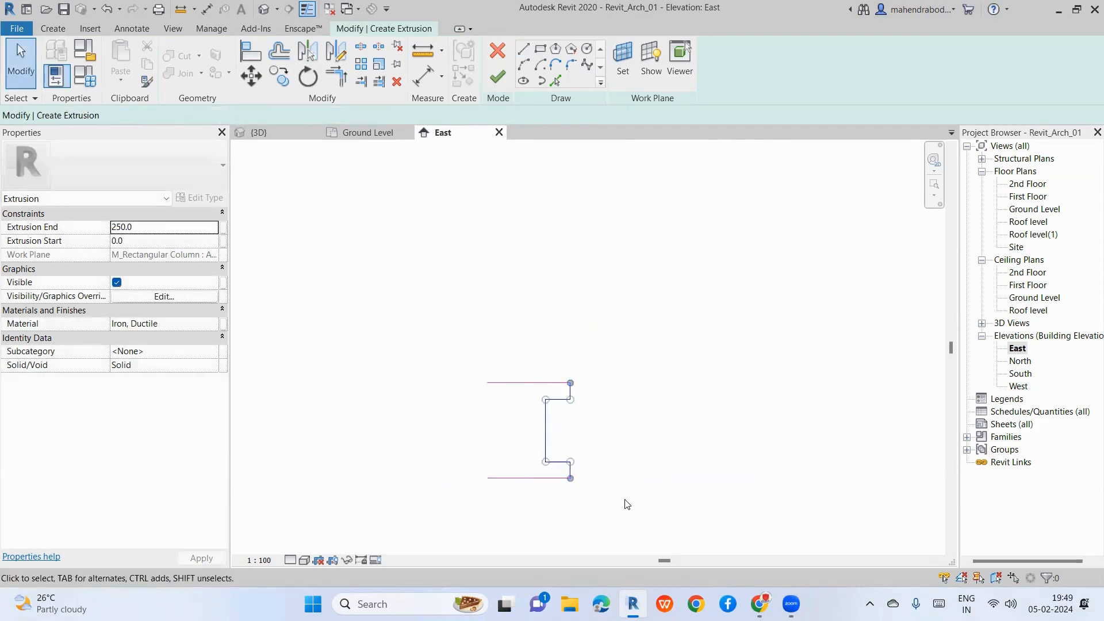
{"action": "left_click", "coordinate": [329, 51]}
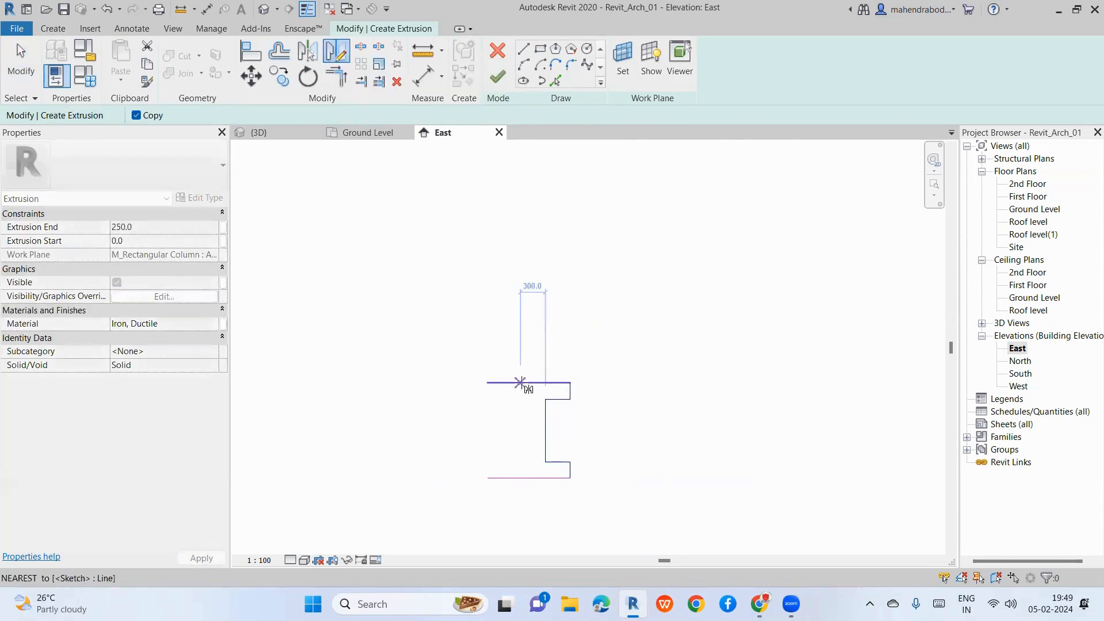
{"action": "left_click", "coordinate": [529, 383]}
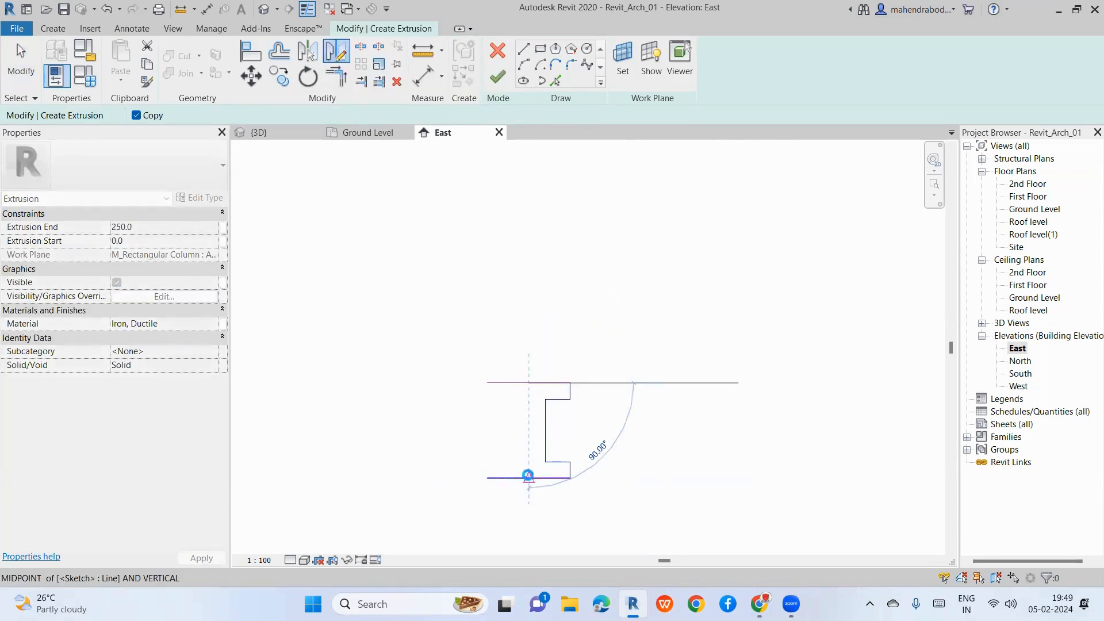
{"action": "left_click", "coordinate": [528, 478]}
{"action": "key", "text": "Escape"}
{"action": "key", "text": "Escape"}
Step: Inspect the left web line's 400.0 distance without changing it
{"action": "scroll", "coordinate": [526, 455], "scroll_direction": "up", "scroll_amount": 2}
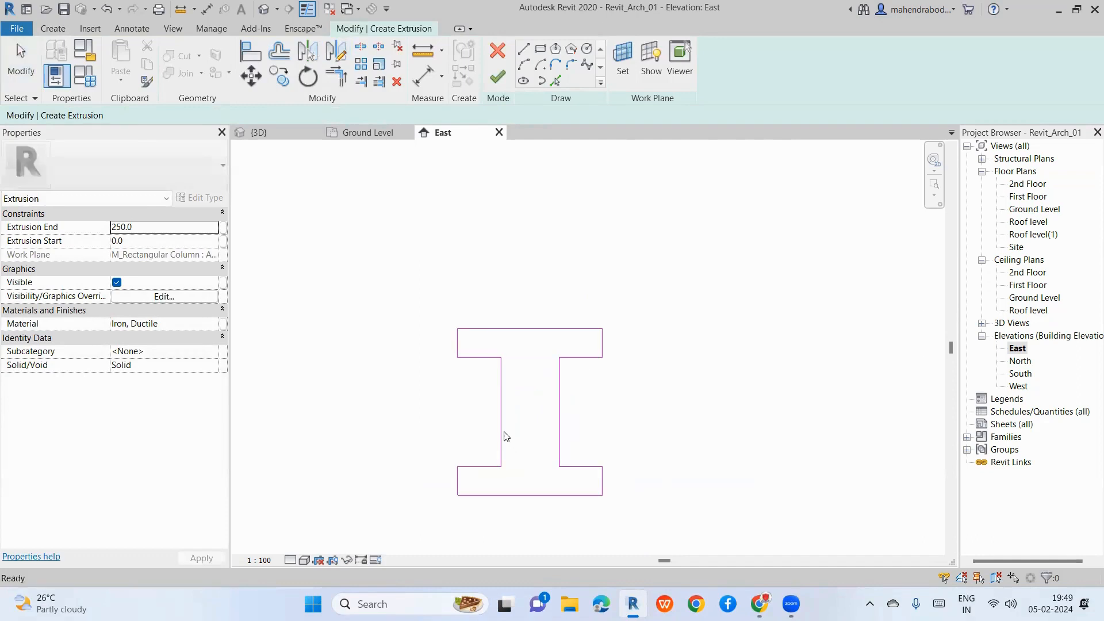
{"action": "left_click", "coordinate": [501, 435]}
{"action": "scroll", "coordinate": [532, 395], "scroll_direction": "up", "scroll_amount": 1}
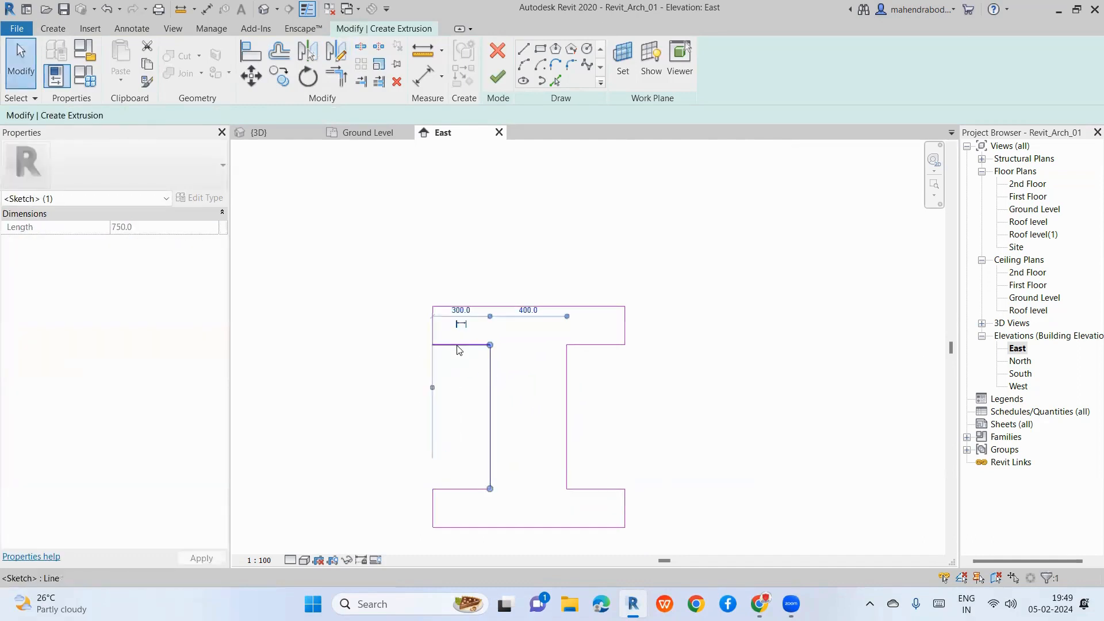
{"action": "left_click", "coordinate": [528, 310]}
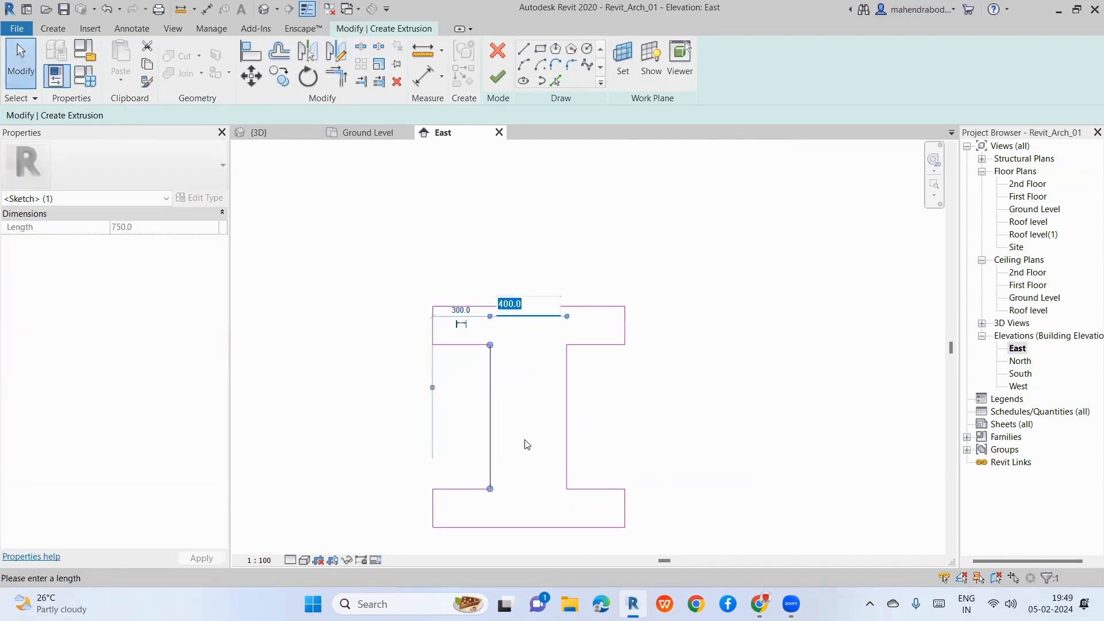
{"action": "left_click", "coordinate": [526, 443]}
{"action": "left_click", "coordinate": [601, 433]}
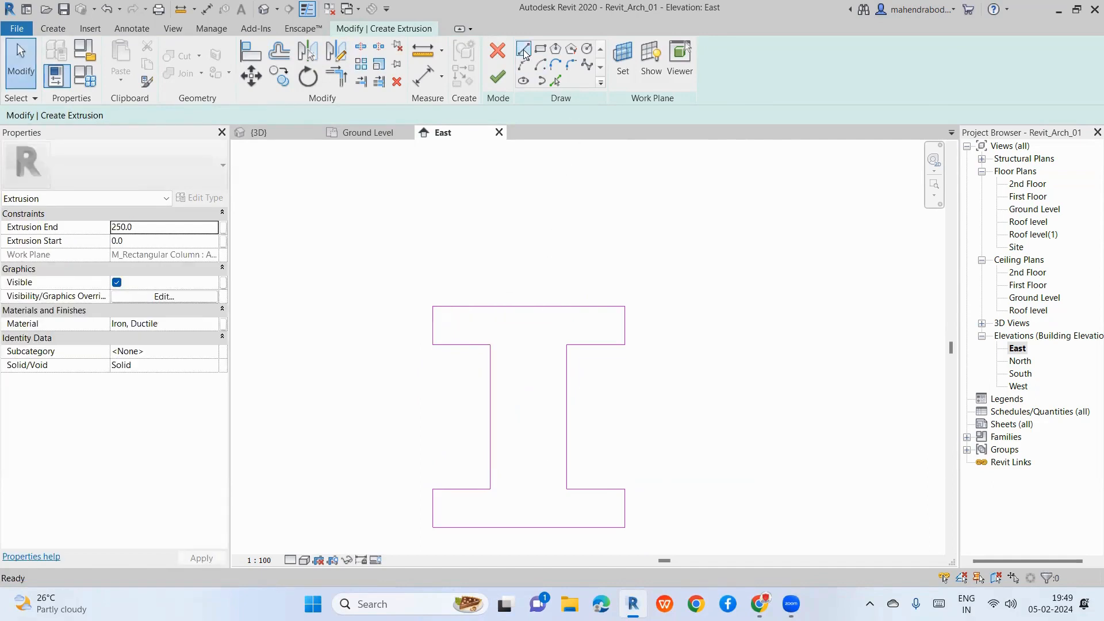
{"action": "left_click", "coordinate": [523, 49]}
Step: Draw a vertical centre line and offset copies of it 100 to either side
{"action": "left_click", "coordinate": [527, 306]}
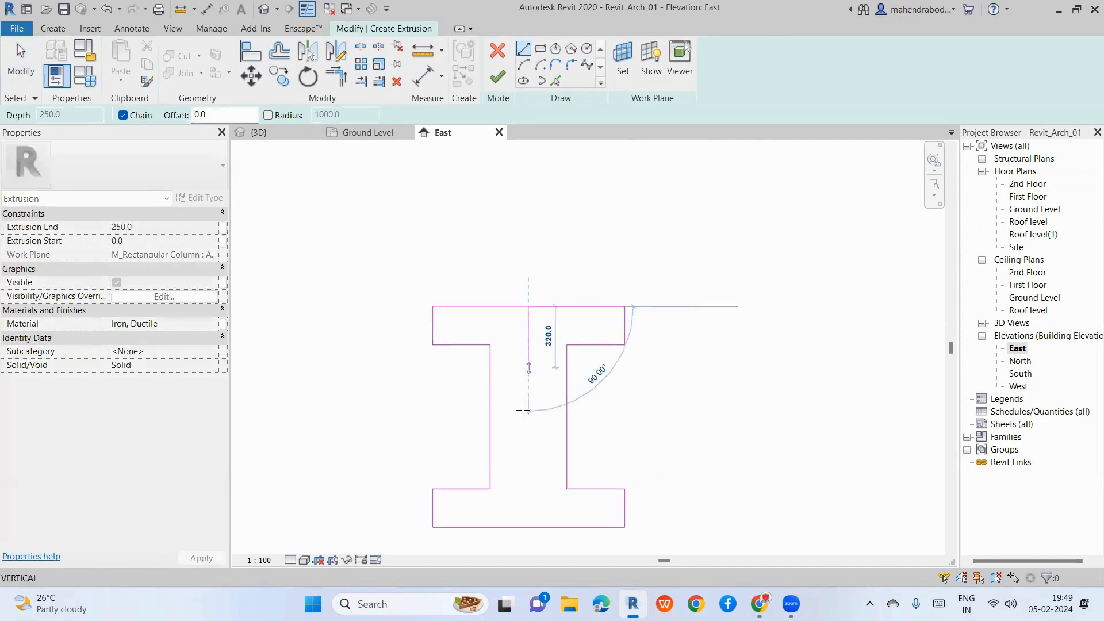
{"action": "scroll", "coordinate": [523, 412], "scroll_direction": "down", "scroll_amount": 2}
{"action": "left_click", "coordinate": [526, 488]}
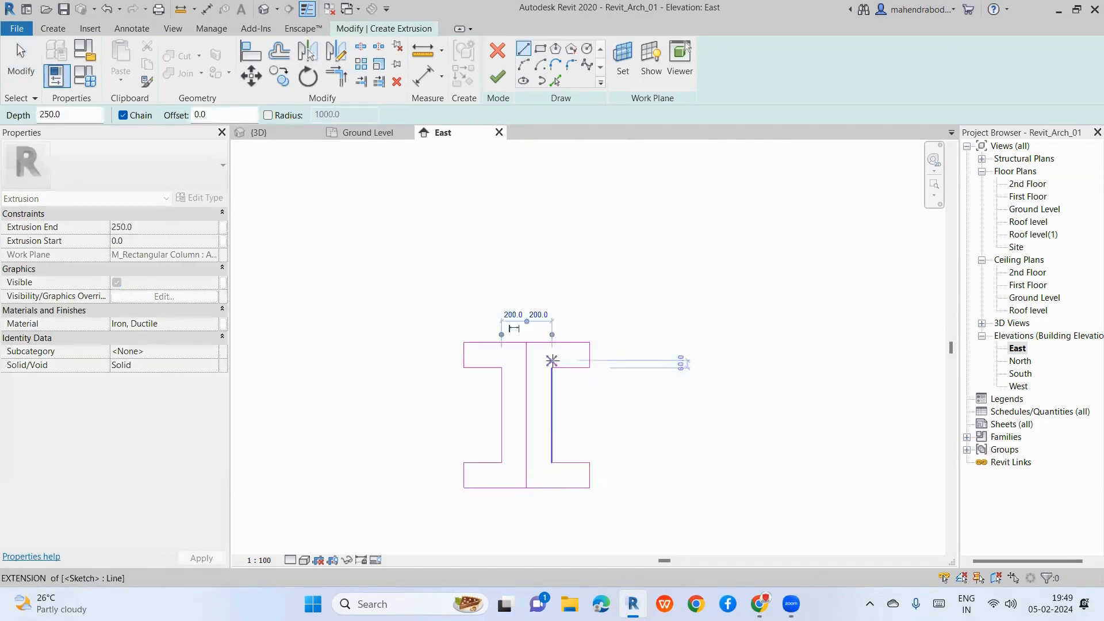
{"action": "key", "text": "Escape"}
{"action": "key", "text": "Escape"}
{"action": "scroll", "coordinate": [520, 410], "scroll_direction": "up", "scroll_amount": 2}
{"action": "left_click", "coordinate": [520, 410]}
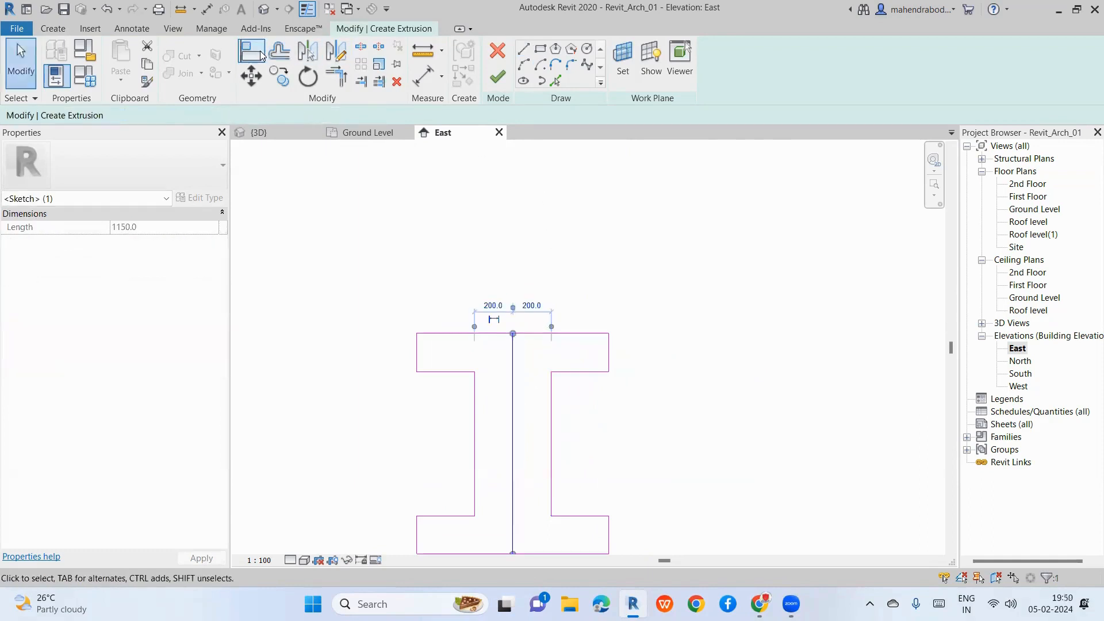
{"action": "key", "text": "o"}
{"action": "key", "text": "f"}
{"action": "double_click", "coordinate": [303, 113]}
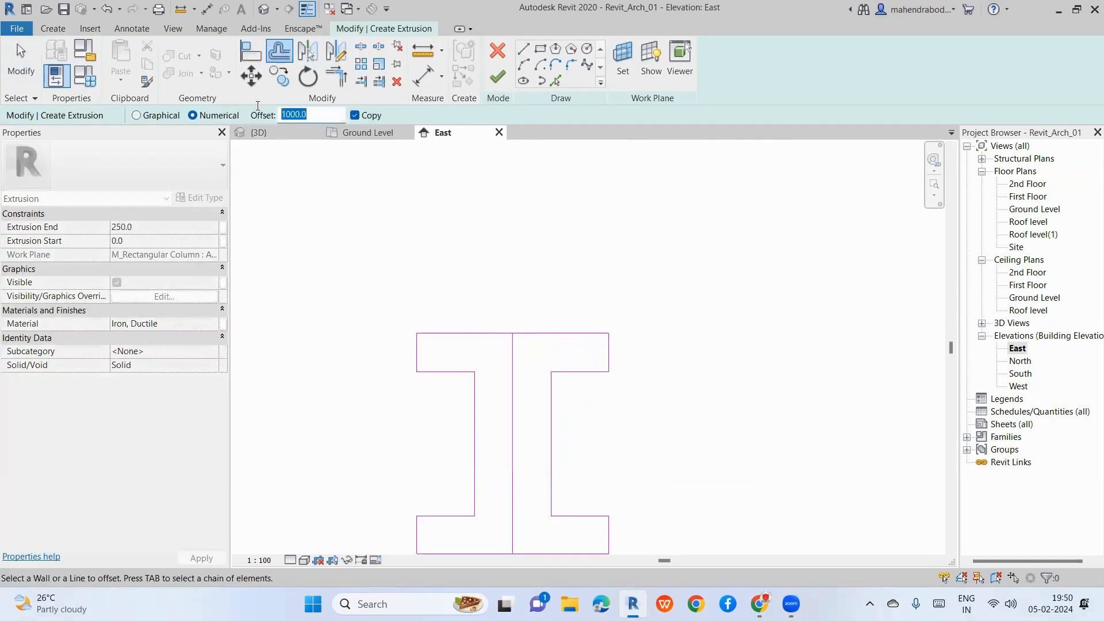
{"action": "type", "text": "20"}
{"action": "left_click", "coordinate": [514, 458]}
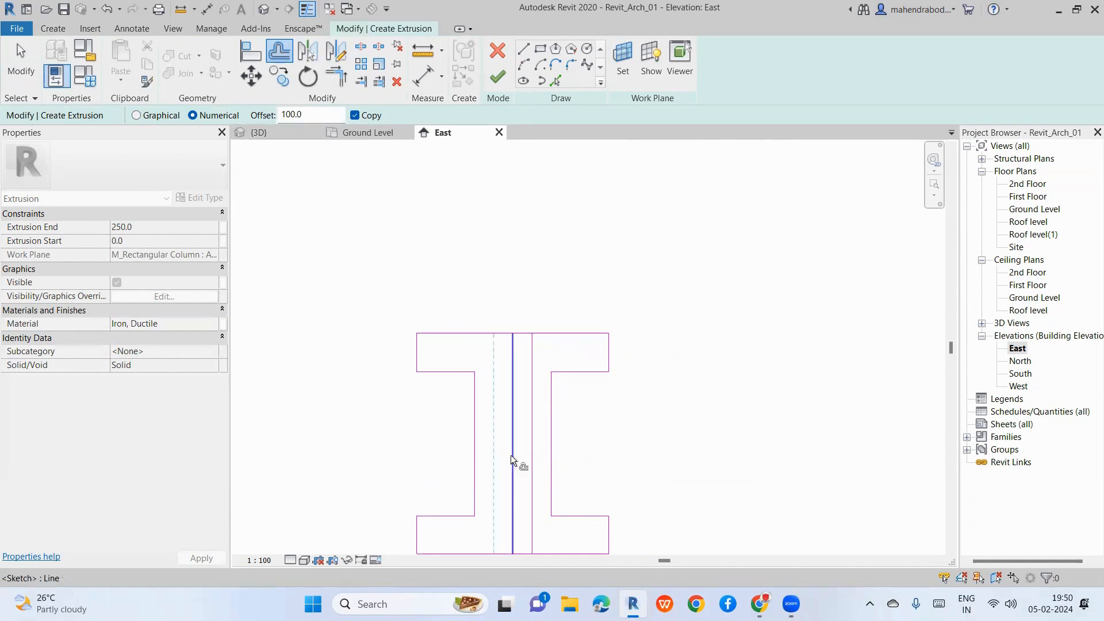
{"action": "left_click", "coordinate": [510, 454]}
{"action": "key", "text": "Escape"}
{"action": "key", "text": "Escape"}
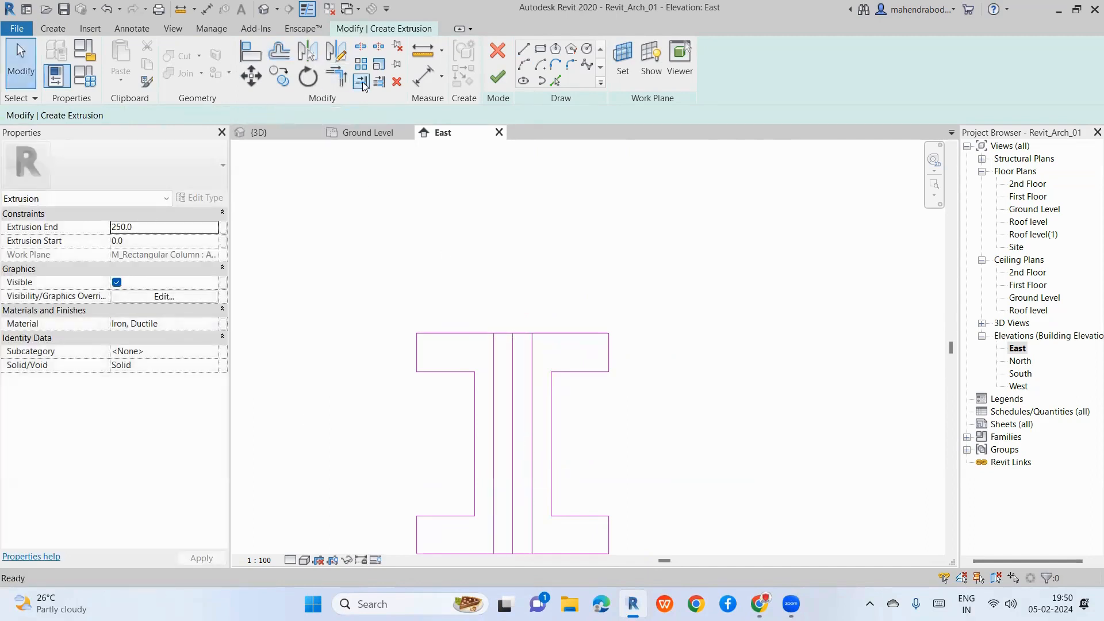
Step: Trim/Extend to Corner to join both new web lines to the upper and lower flanges
{"action": "left_click", "coordinate": [345, 79]}
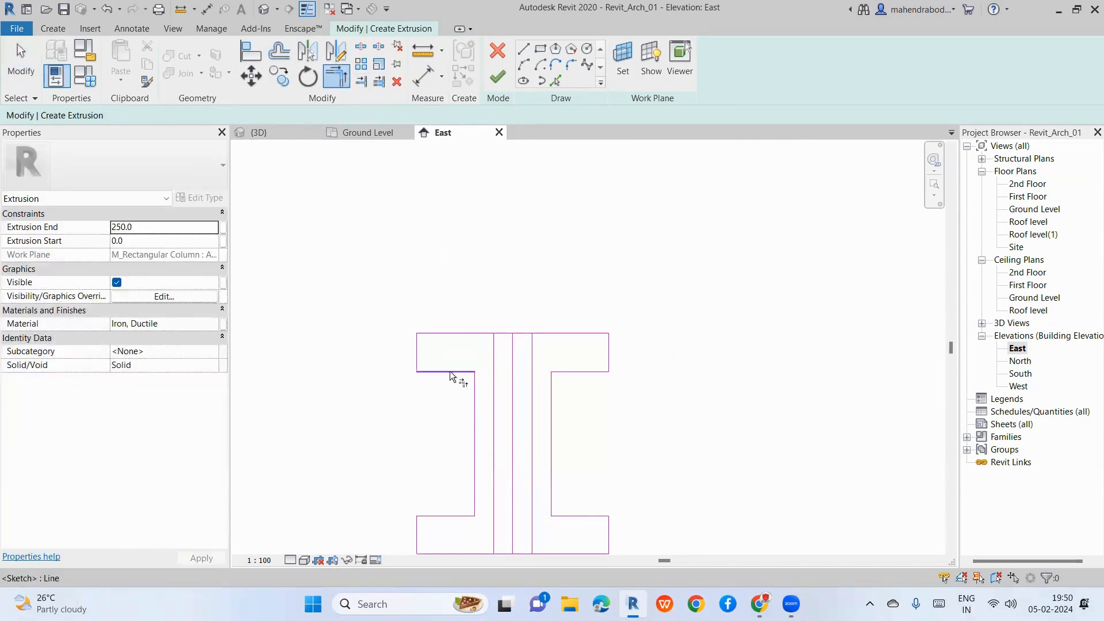
{"action": "left_click", "coordinate": [454, 372]}
{"action": "left_click", "coordinate": [496, 395]}
{"action": "left_click", "coordinate": [552, 406]}
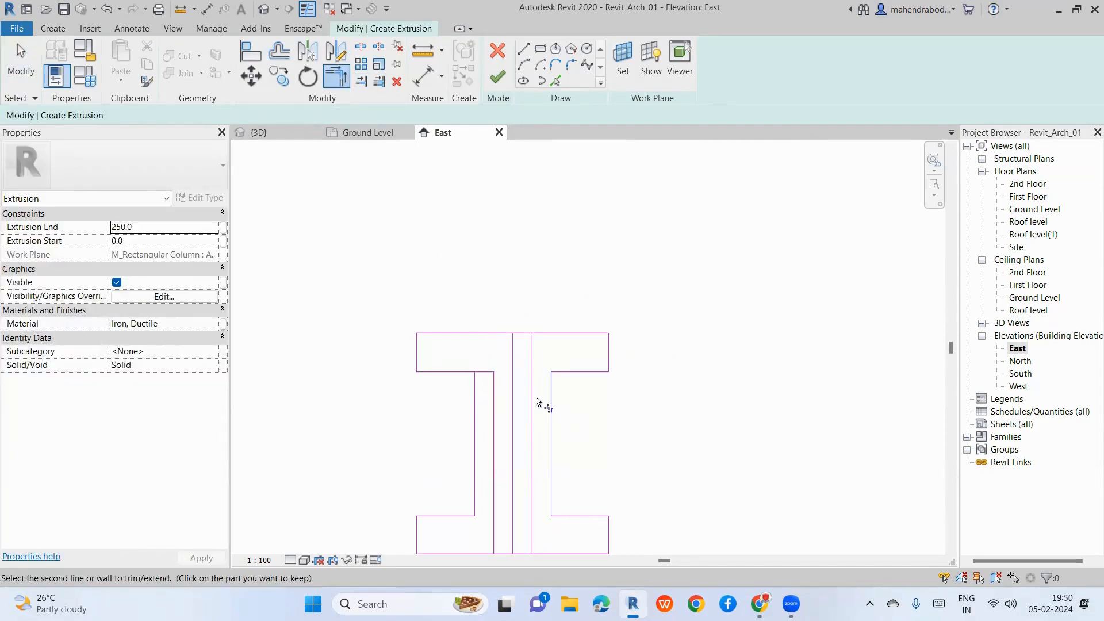
{"action": "left_click", "coordinate": [564, 372]}
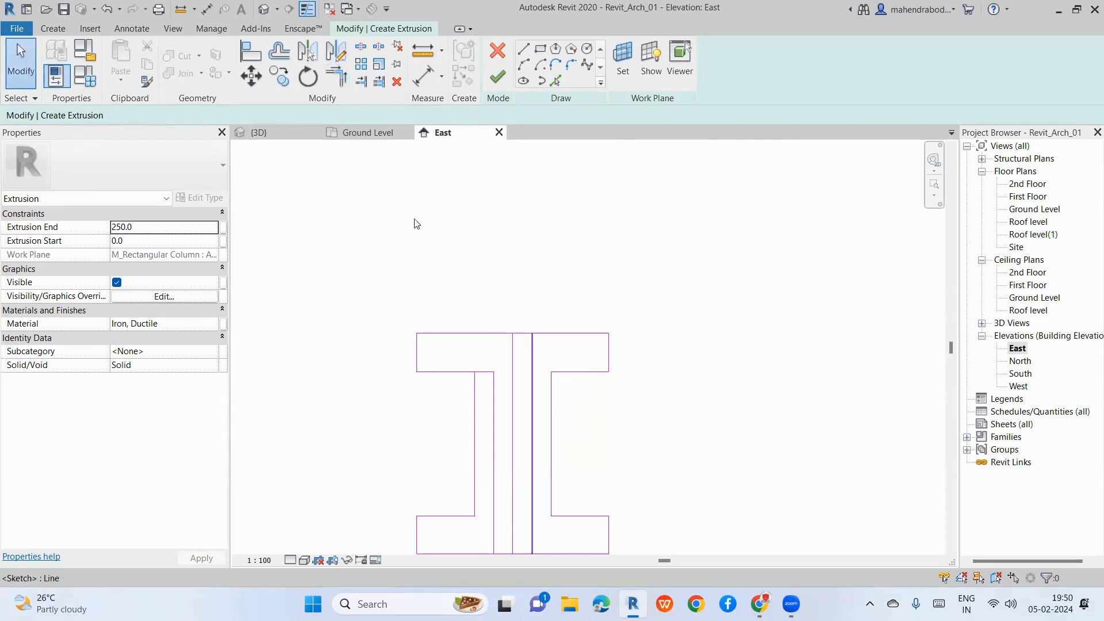
{"action": "left_click", "coordinate": [581, 372]}
{"action": "scroll", "coordinate": [498, 313], "scroll_direction": "down", "scroll_amount": 3}
{"action": "scroll", "coordinate": [451, 443], "scroll_direction": "up", "scroll_amount": 3}
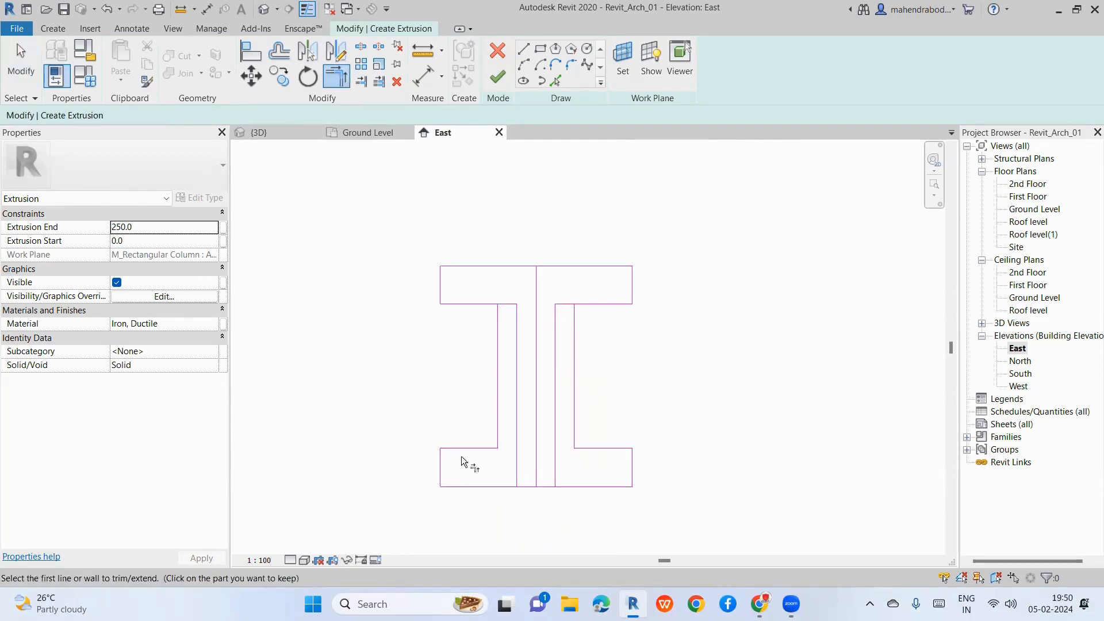
{"action": "left_click", "coordinate": [468, 450]}
{"action": "left_click", "coordinate": [519, 429]}
{"action": "left_click", "coordinate": [593, 449]}
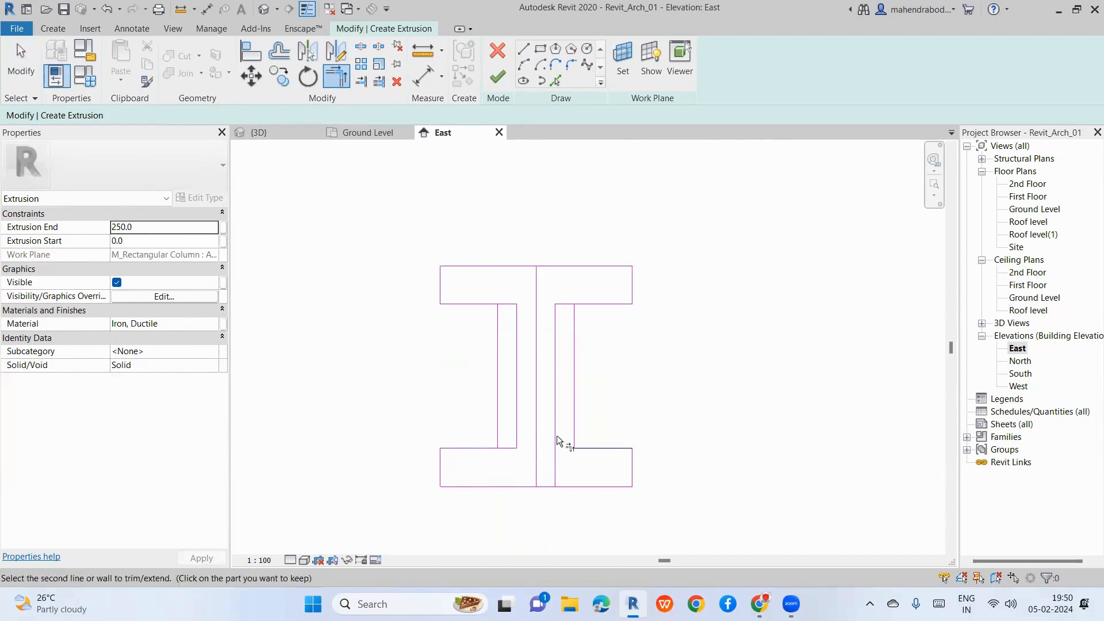
{"action": "left_click", "coordinate": [556, 438]}
{"action": "key", "text": "Escape"}
Step: Delete the old left and right web lines and the leftover centre line
{"action": "left_click", "coordinate": [498, 426]}
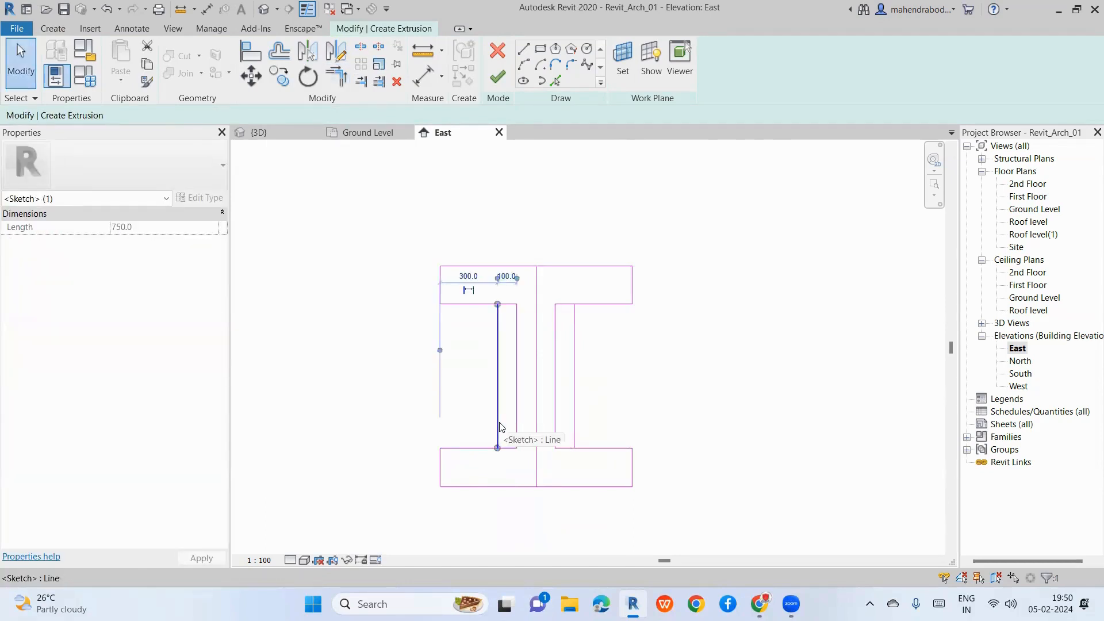
{"action": "key", "text": "Delete"}
{"action": "left_click", "coordinate": [575, 401]}
{"action": "key", "text": "Delete"}
{"action": "left_click", "coordinate": [536, 428]}
{"action": "key", "text": "Delete"}
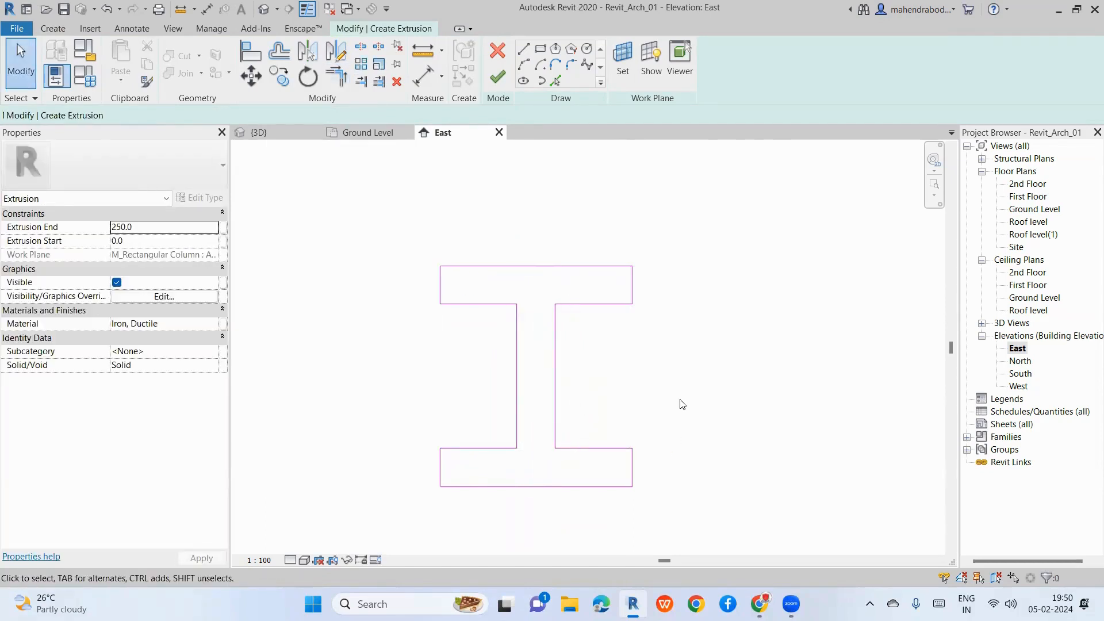
{"action": "scroll", "coordinate": [681, 404], "scroll_direction": "down", "scroll_amount": 2}
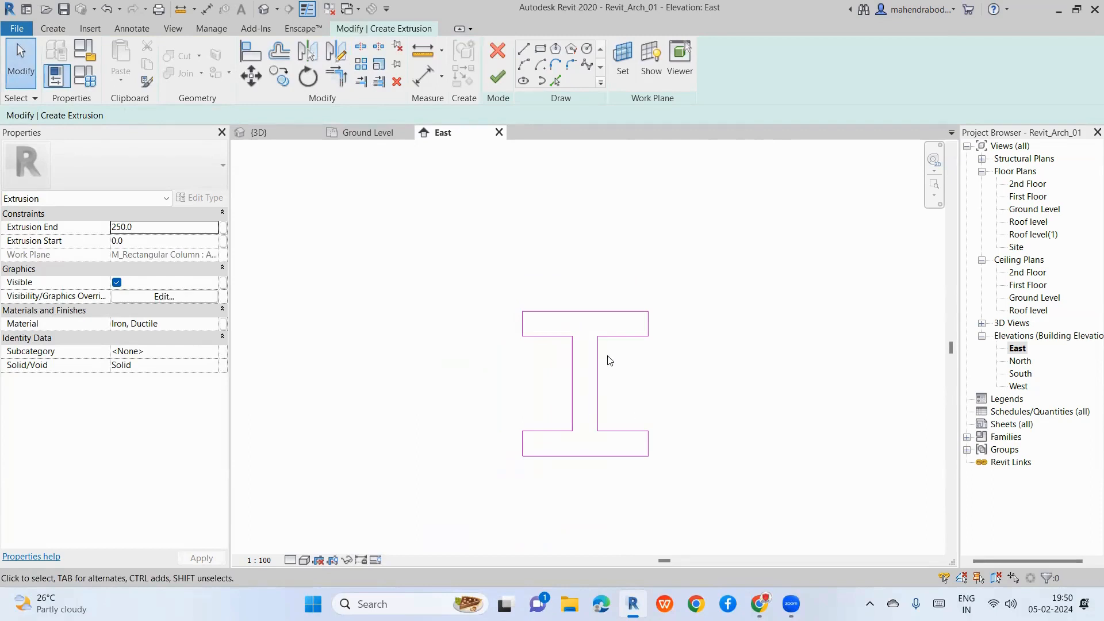
{"action": "scroll", "coordinate": [607, 356], "scroll_direction": "up", "scroll_amount": 3}
{"action": "scroll", "coordinate": [492, 352], "scroll_direction": "down", "scroll_amount": 2}
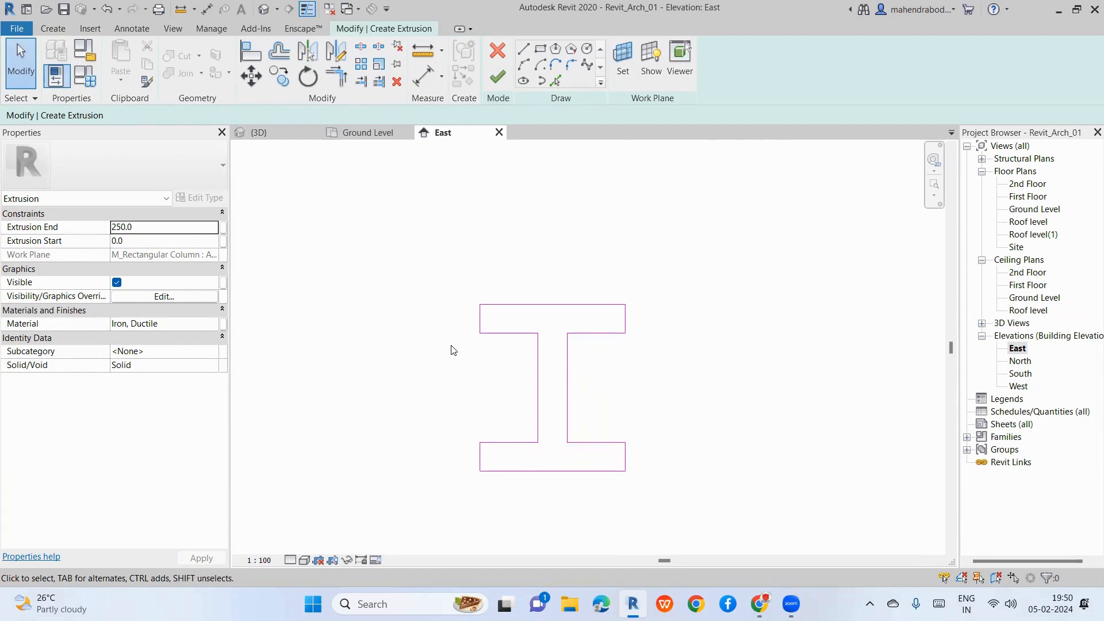
Step: Add fillet arcs at the two top inner corners where the web meets the top flange
{"action": "scroll", "coordinate": [468, 285], "scroll_direction": "up", "scroll_amount": 4}
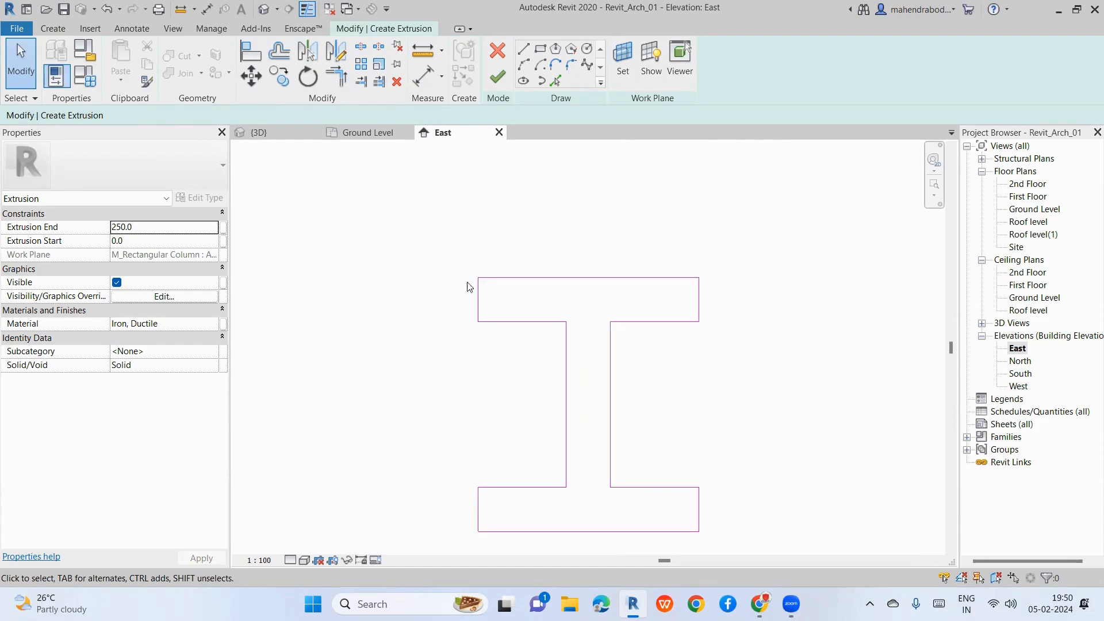
{"action": "left_click", "coordinate": [572, 65]}
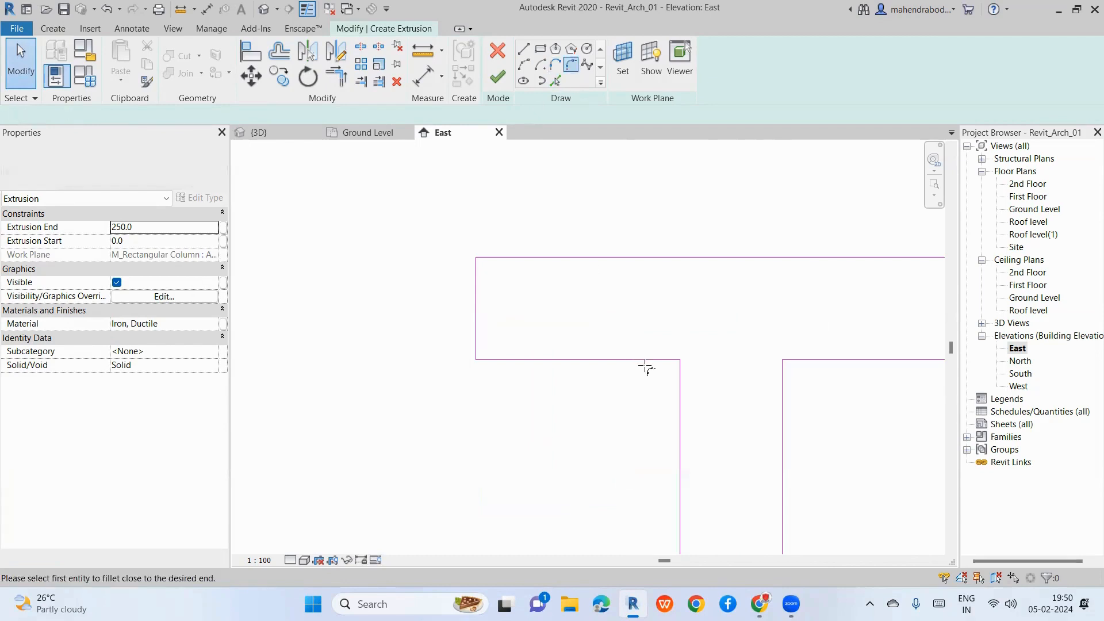
{"action": "scroll", "coordinate": [661, 363], "scroll_direction": "up", "scroll_amount": 3}
{"action": "left_click", "coordinate": [699, 375]}
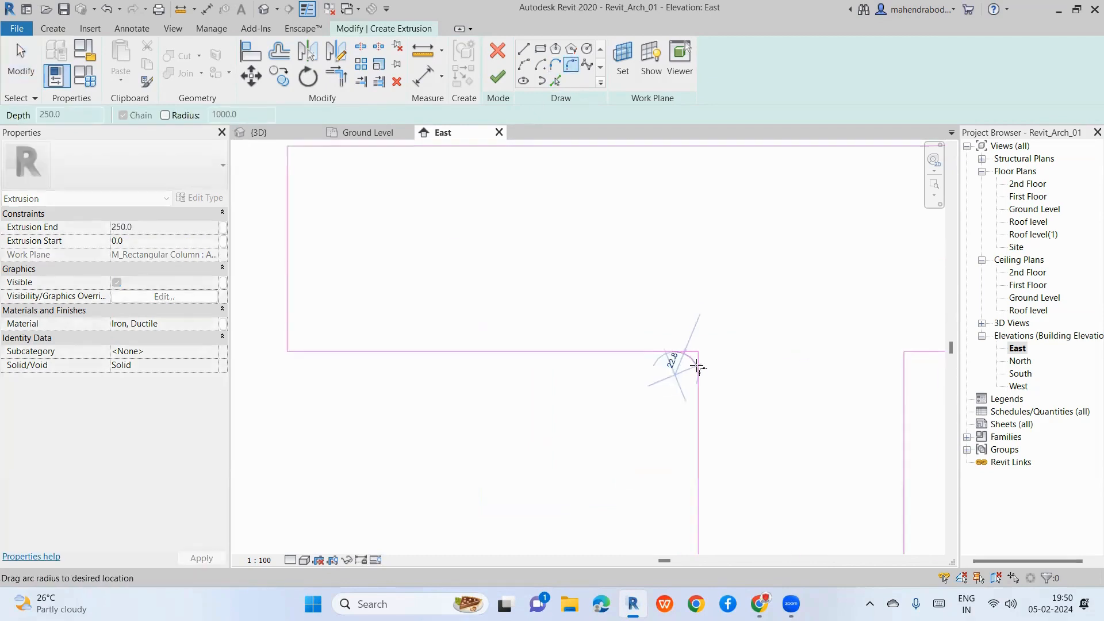
{"action": "scroll", "coordinate": [697, 368], "scroll_direction": "up", "scroll_amount": 3}
{"action": "left_click", "coordinate": [695, 364]}
{"action": "scroll", "coordinate": [572, 375], "scroll_direction": "down", "scroll_amount": 4}
{"action": "key", "text": "Escape"}
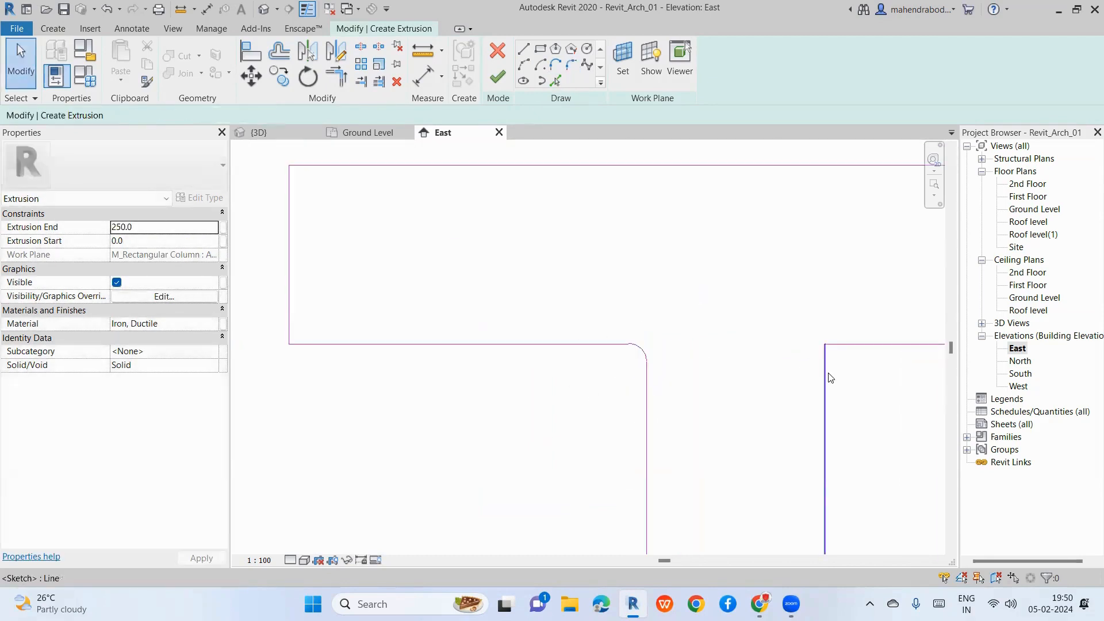
{"action": "left_click", "coordinate": [571, 65]}
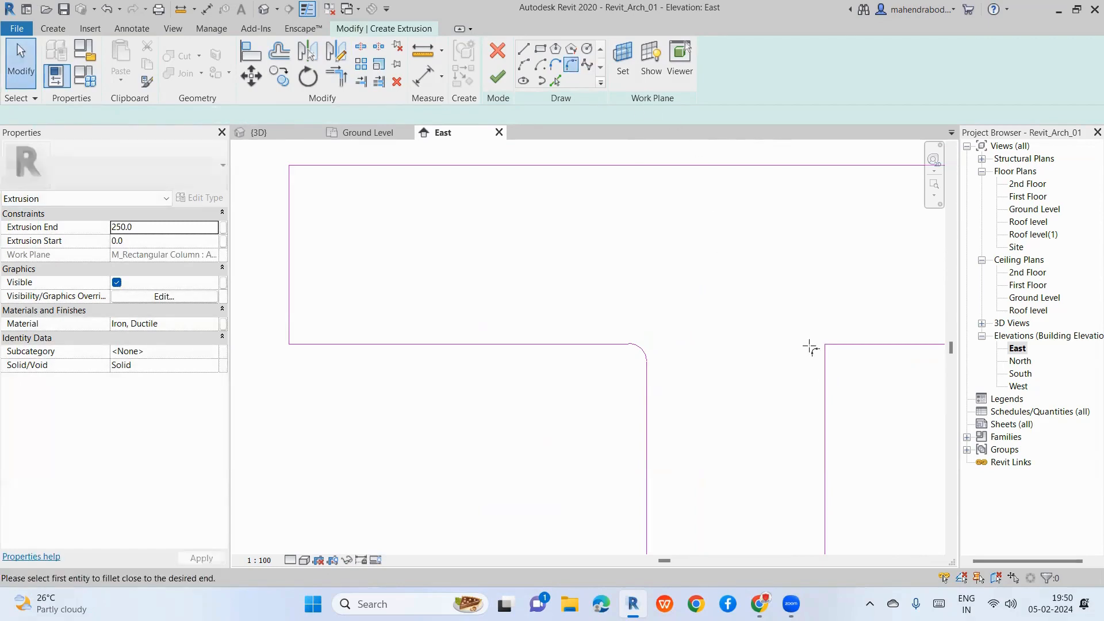
{"action": "left_click", "coordinate": [824, 369]}
{"action": "left_click", "coordinate": [855, 342]}
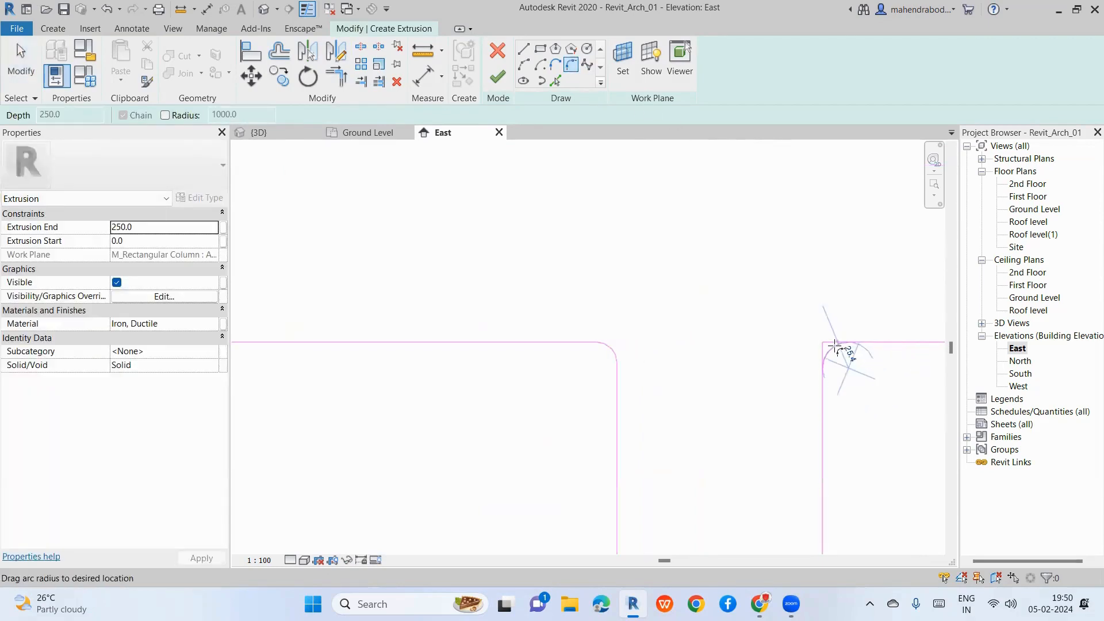
{"action": "left_click", "coordinate": [838, 353]}
{"action": "key", "text": "Escape"}
{"action": "scroll", "coordinate": [572, 322], "scroll_direction": "down", "scroll_amount": 3}
Step: Mirror-copy the two fillet arcs down to the bottom inner corners
{"action": "left_click_drag", "start_coordinate": [548, 302], "coordinate": [728, 382]}
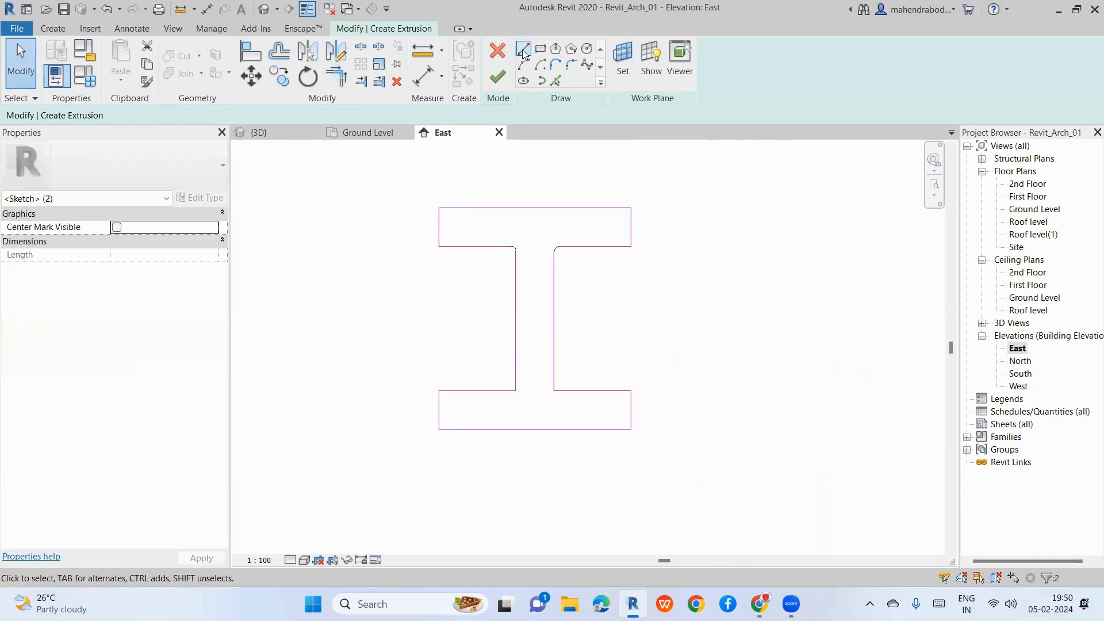
{"action": "left_click", "coordinate": [336, 51]}
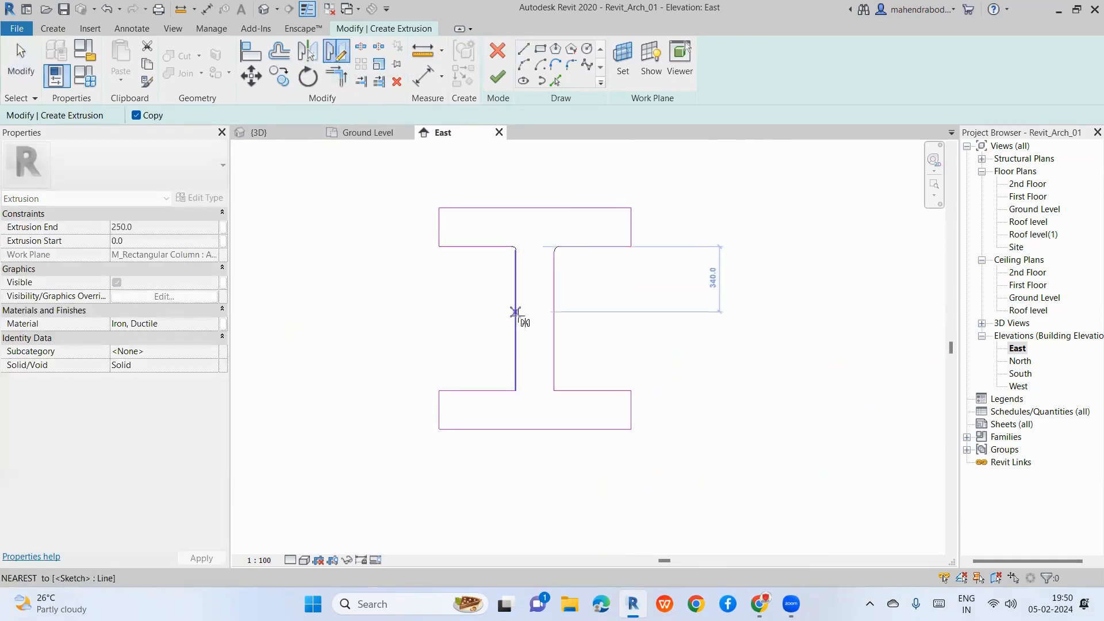
{"action": "left_click", "coordinate": [515, 321]}
{"action": "left_click", "coordinate": [554, 320]}
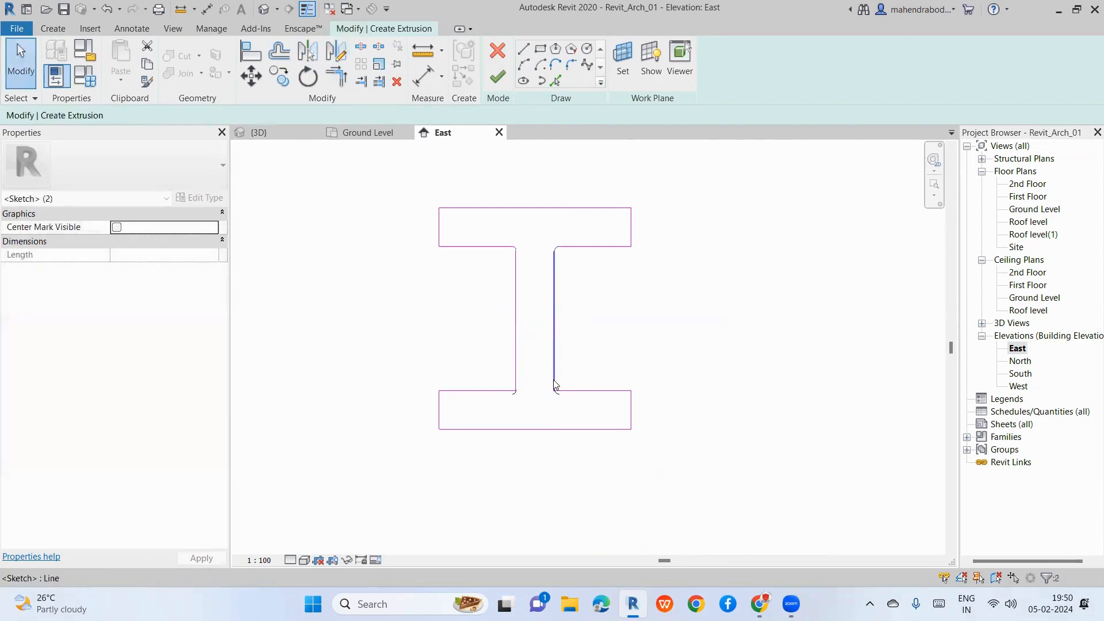
{"action": "scroll", "coordinate": [553, 379], "scroll_direction": "up", "scroll_amount": 2}
{"action": "left_click", "coordinate": [434, 353]}
Step: Move the copied bottom arcs onto the bottom flange line
{"action": "left_click_drag", "start_coordinate": [448, 353], "coordinate": [600, 443]}
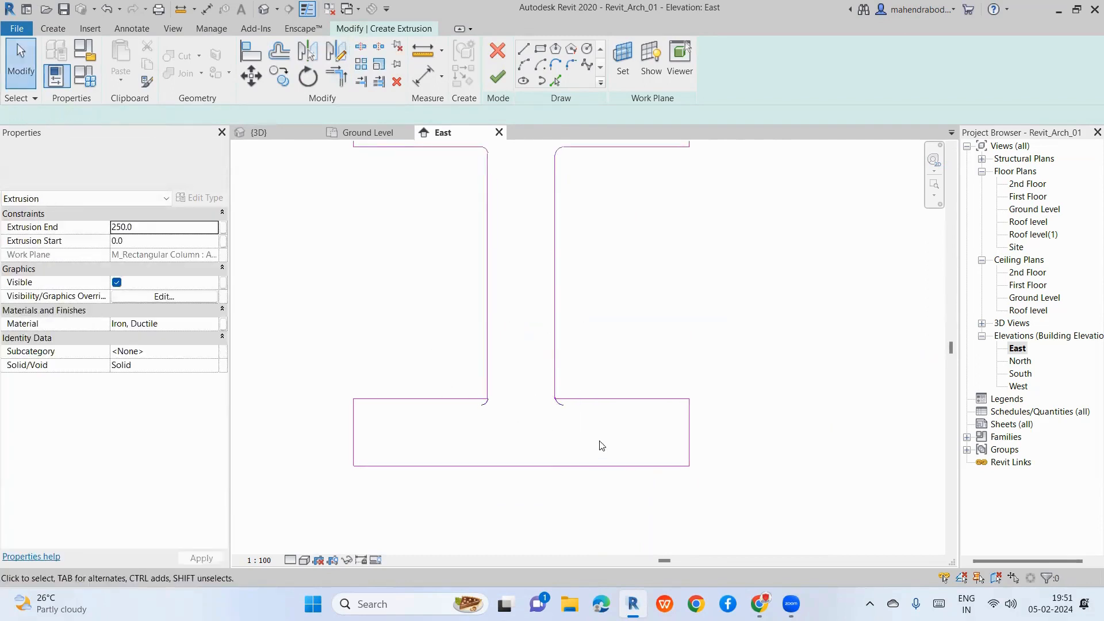
{"action": "scroll", "coordinate": [584, 411], "scroll_direction": "up", "scroll_amount": 3}
{"action": "left_click", "coordinate": [252, 84]}
{"action": "scroll", "coordinate": [560, 437], "scroll_direction": "up", "scroll_amount": 4}
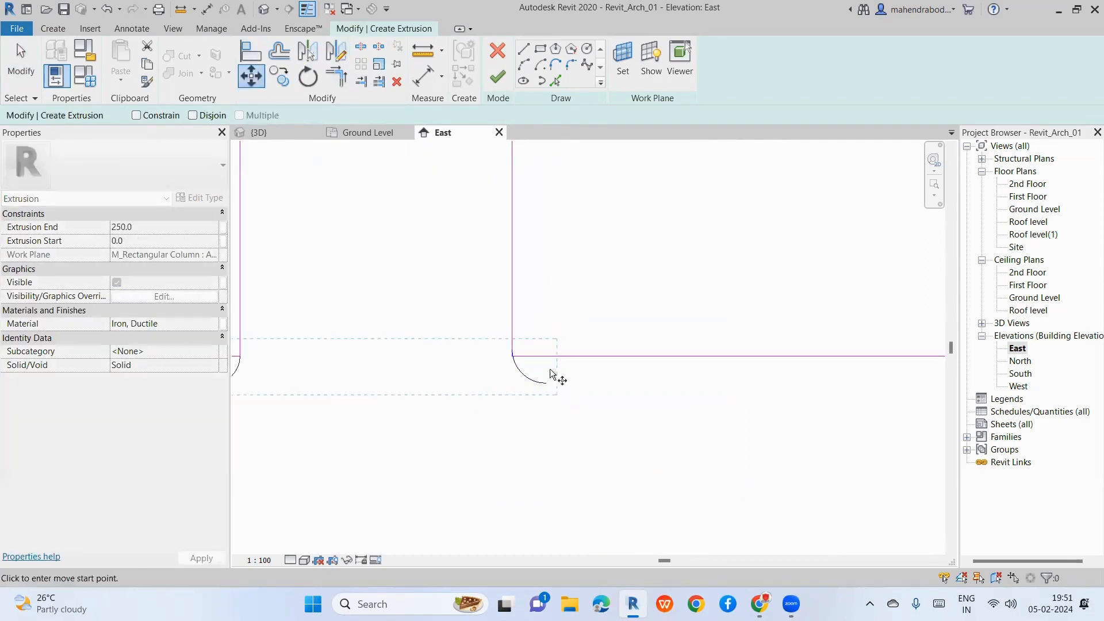
{"action": "left_click", "coordinate": [546, 356]}
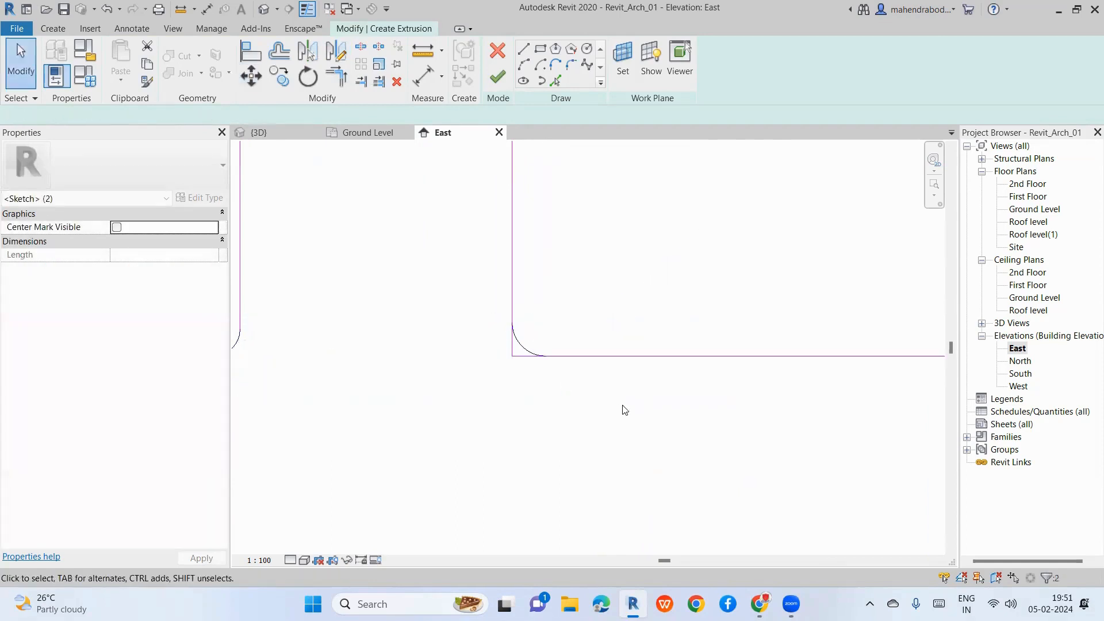
{"action": "left_click", "coordinate": [624, 407]}
{"action": "scroll", "coordinate": [573, 352], "scroll_direction": "down", "scroll_amount": 2}
{"action": "scroll", "coordinate": [585, 343], "scroll_direction": "up", "scroll_amount": 2}
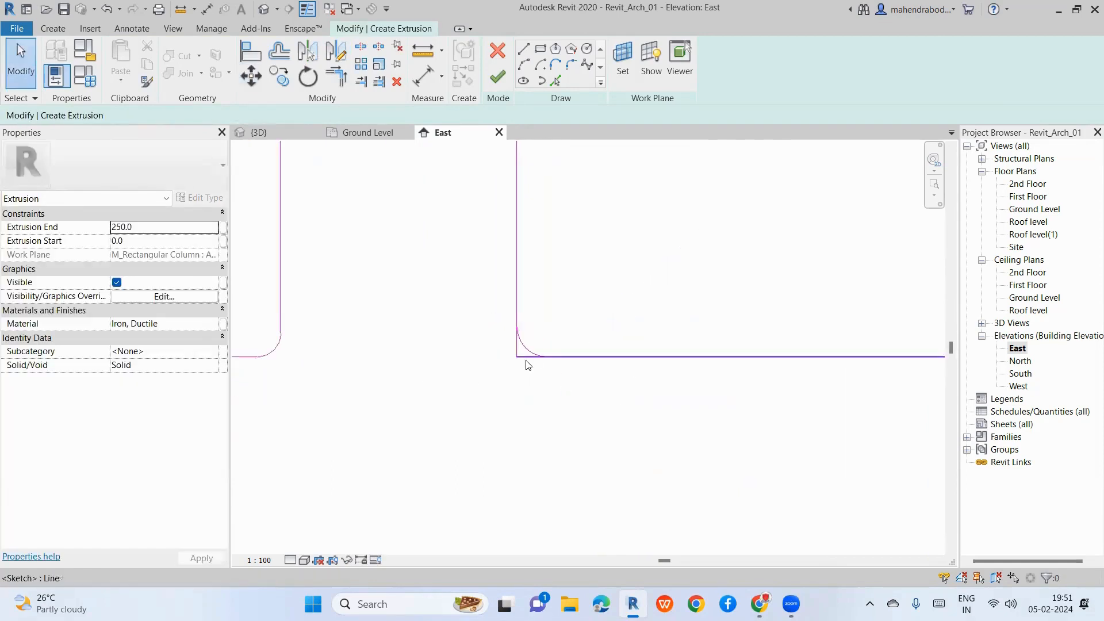
Step: Trim a bottom fillet arc to meet the vertical web line at the corner
{"action": "left_click", "coordinate": [336, 76]}
{"action": "scroll", "coordinate": [530, 353], "scroll_direction": "up", "scroll_amount": 2}
{"action": "left_click", "coordinate": [531, 351]}
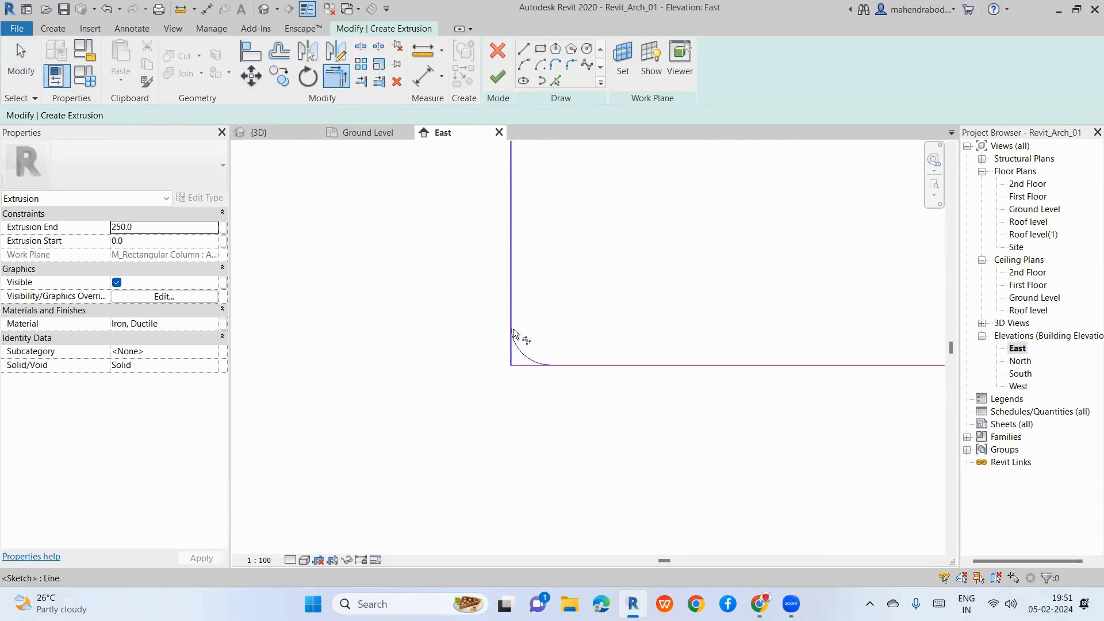
{"action": "left_click", "coordinate": [512, 324]}
{"action": "scroll", "coordinate": [575, 370], "scroll_direction": "down", "scroll_amount": 3}
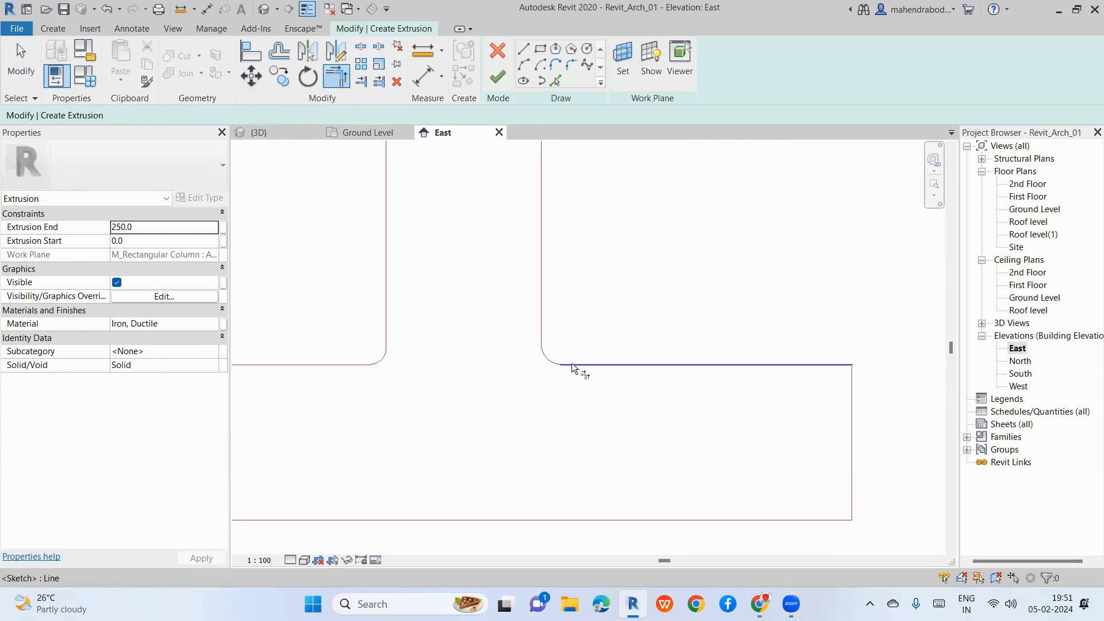
{"action": "key", "text": "Escape"}
{"action": "scroll", "coordinate": [520, 354], "scroll_direction": "up", "scroll_amount": 1}
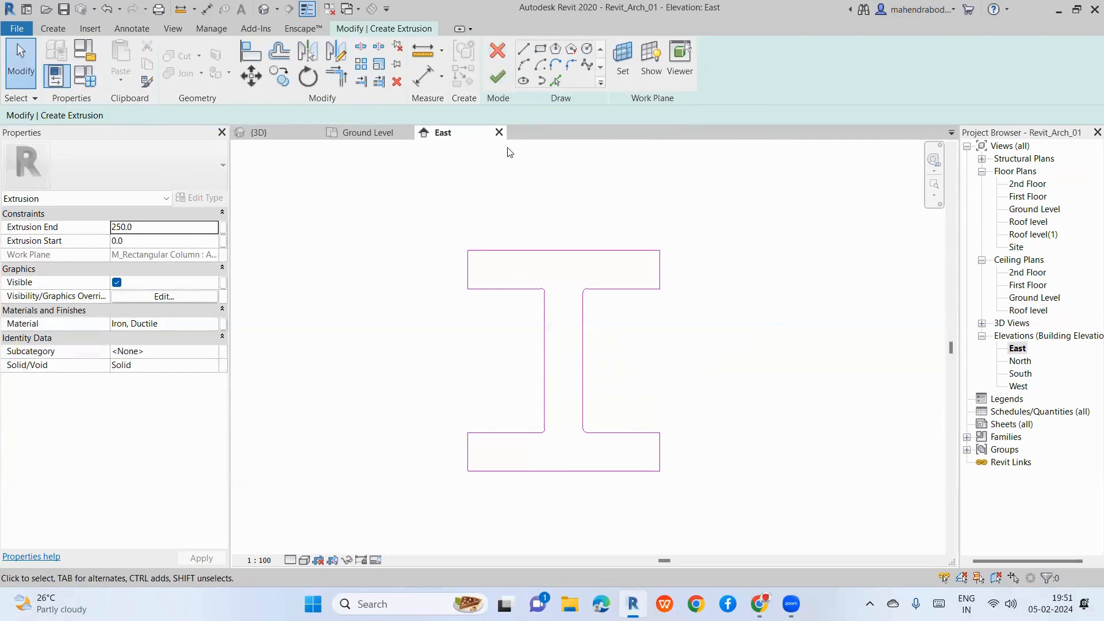
Step: Finish the I-section sketch as an extrusion, undo trial flange reshapes, and show the {3D} view
{"action": "left_click", "coordinate": [498, 81]}
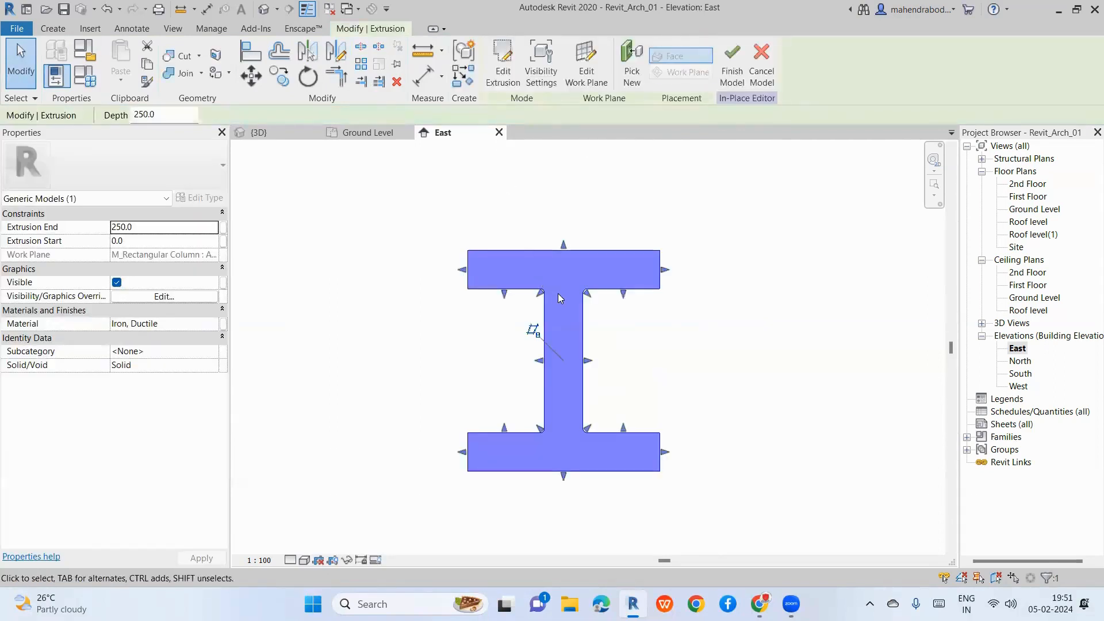
{"action": "scroll", "coordinate": [586, 350], "scroll_direction": "up", "scroll_amount": 2}
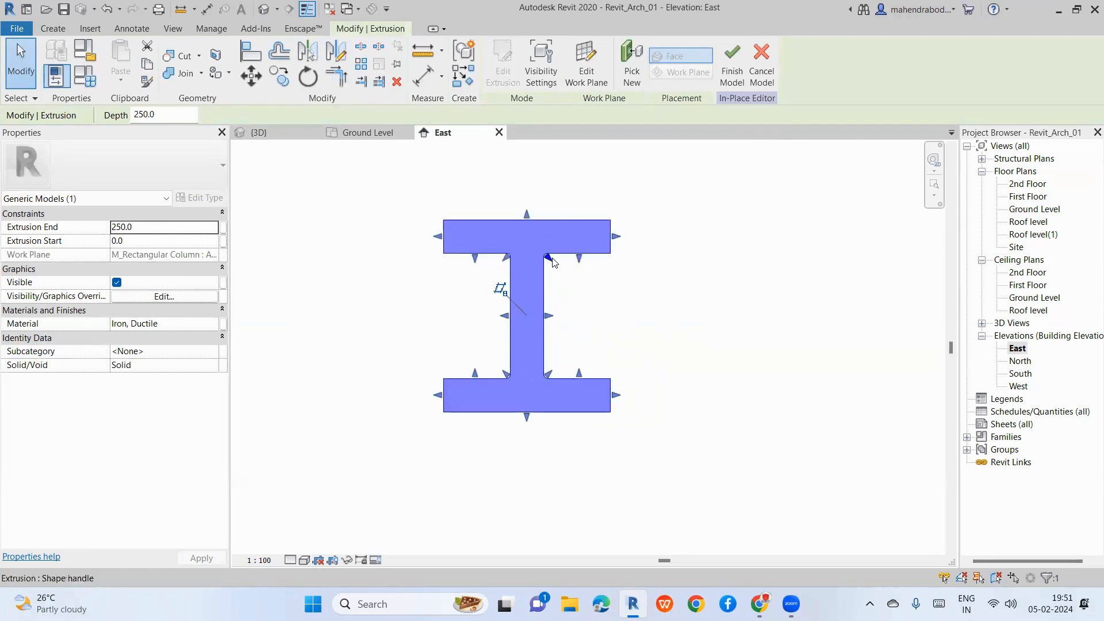
{"action": "left_click_drag", "start_coordinate": [580, 260], "coordinate": [579, 296]}
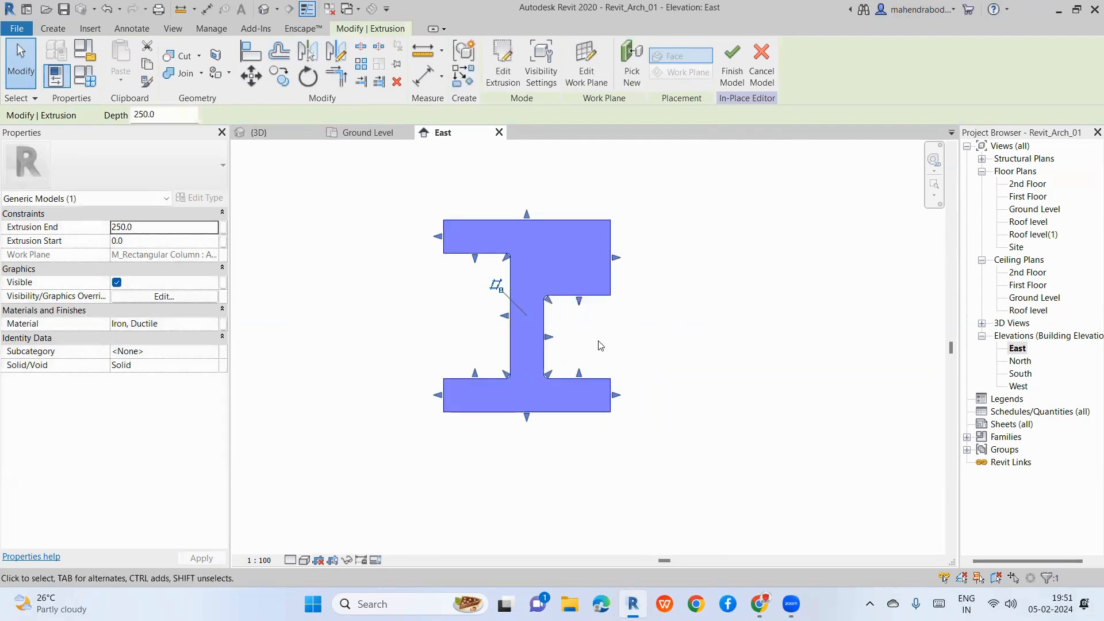
{"action": "left_click_drag", "start_coordinate": [616, 258], "coordinate": [731, 258]}
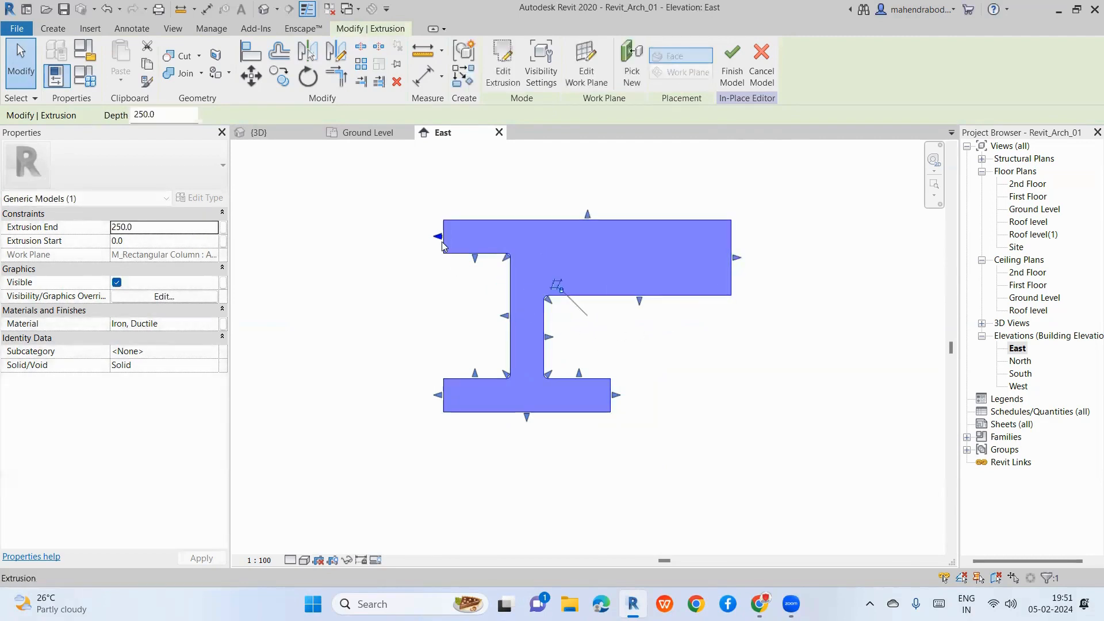
{"action": "key", "text": "ctrl+z"}
{"action": "key", "text": "ctrl+z"}
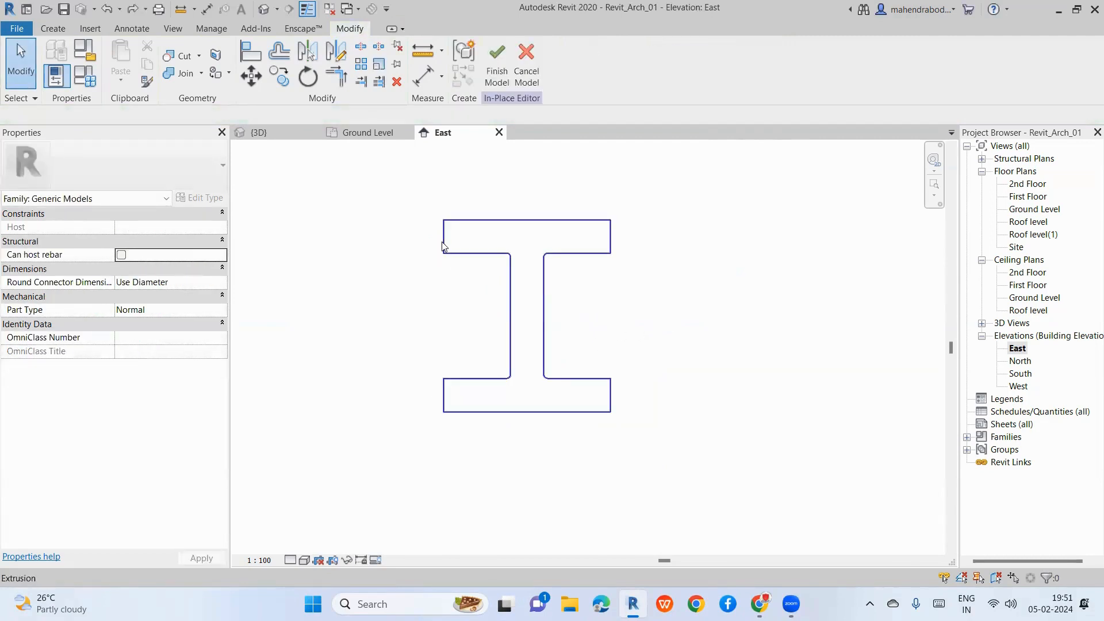
{"action": "left_click", "coordinate": [265, 10]}
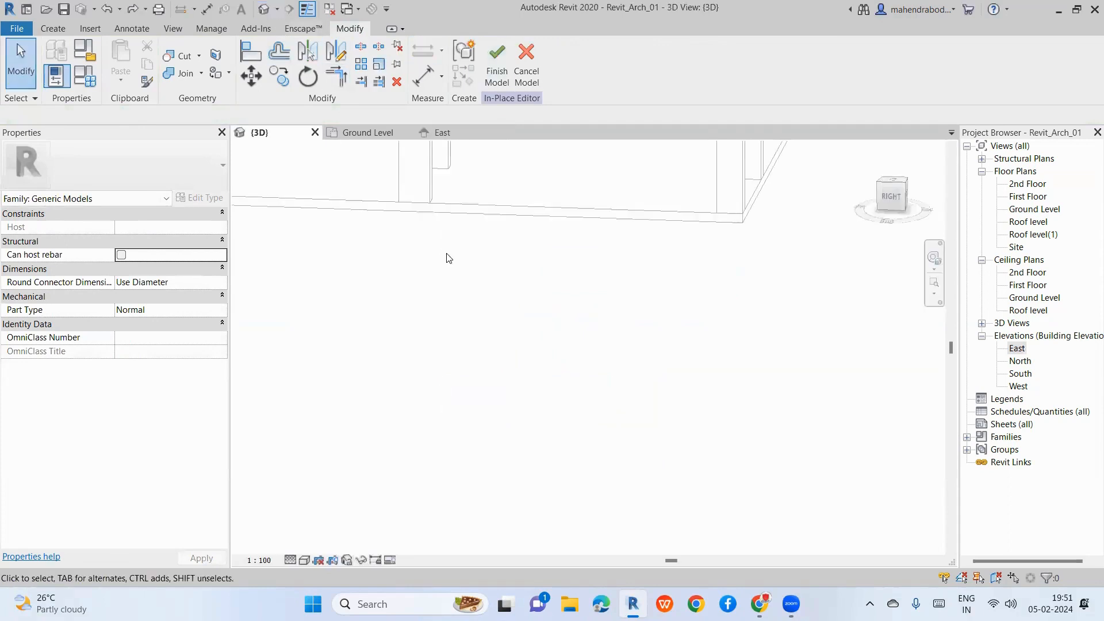
Step: Zoom and orbit the 3D view to see the I-shaped extrusion at an angle
{"action": "scroll", "coordinate": [494, 361], "scroll_direction": "down", "scroll_amount": 3}
{"action": "scroll", "coordinate": [543, 288], "scroll_direction": "up", "scroll_amount": 6}
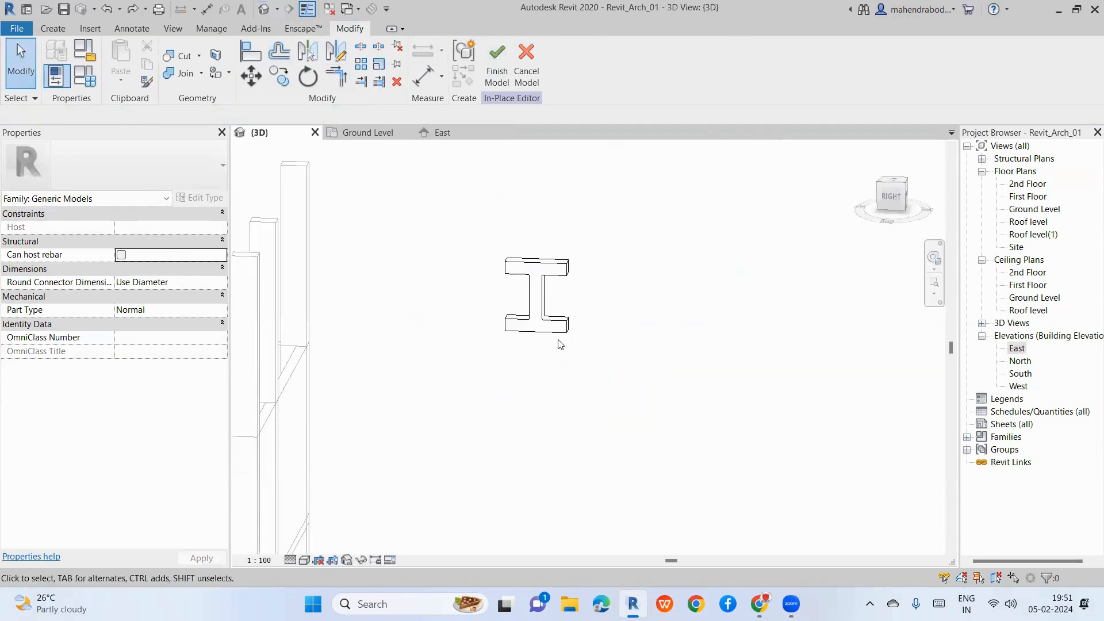
{"action": "left_click", "coordinate": [540, 303]}
{"action": "middle_click_drag", "start_coordinate": [653, 347], "coordinate": [621, 388], "text": "shift"}
{"action": "left_click", "coordinate": [621, 388]}
{"action": "scroll", "coordinate": [494, 312], "scroll_direction": "up", "scroll_amount": 3}
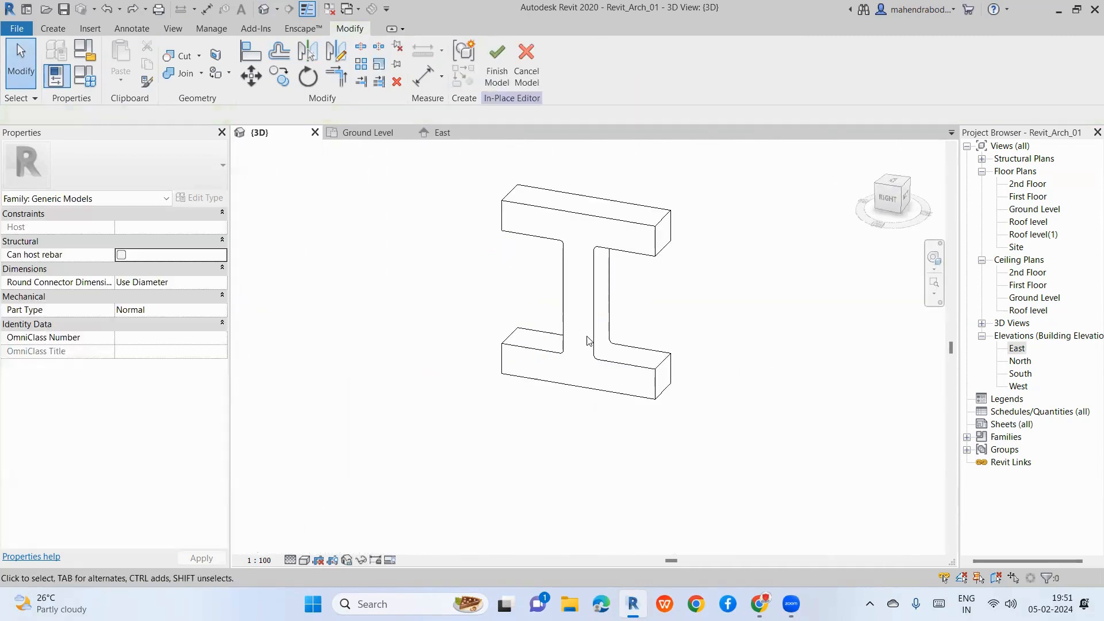
{"action": "left_click", "coordinate": [595, 350]}
{"action": "scroll", "coordinate": [565, 323], "scroll_direction": "up", "scroll_amount": 3}
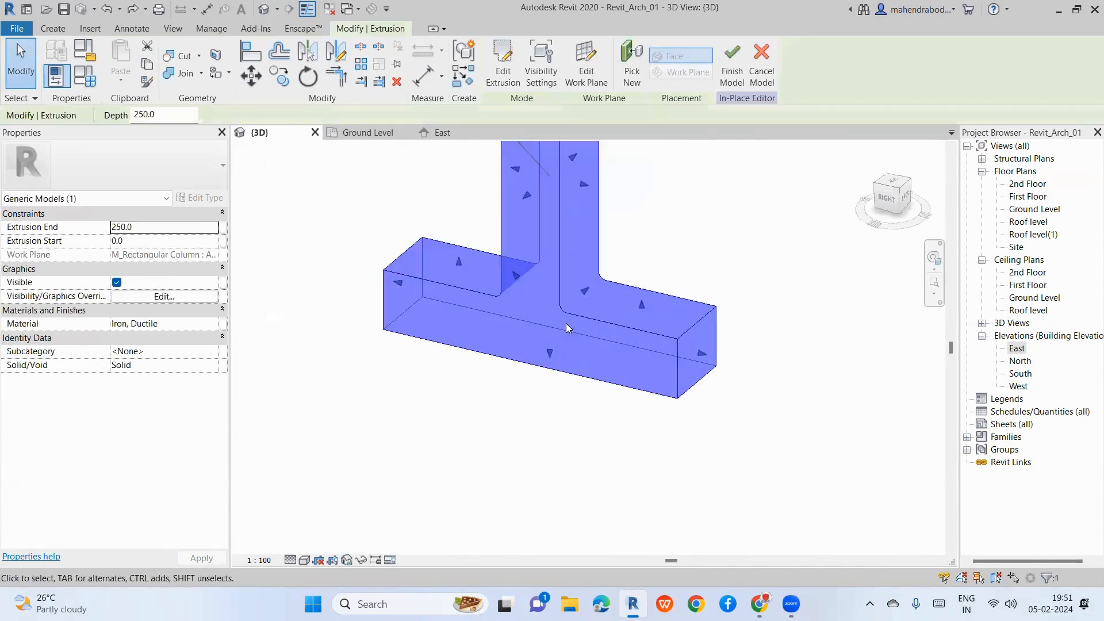
{"action": "left_click", "coordinate": [497, 448]}
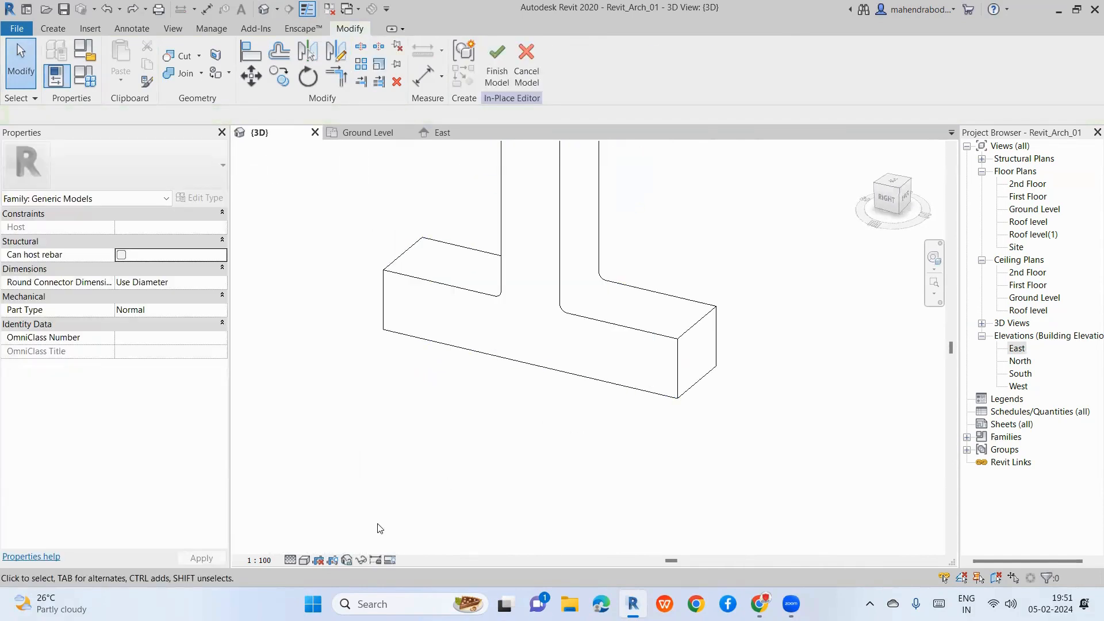
Step: Set the Visual Style to Realistic and edit the extrusion's Material value in Properties
{"action": "left_click", "coordinate": [303, 560]}
{"action": "left_click", "coordinate": [345, 530]}
{"action": "scroll", "coordinate": [573, 289], "scroll_direction": "up", "scroll_amount": 4}
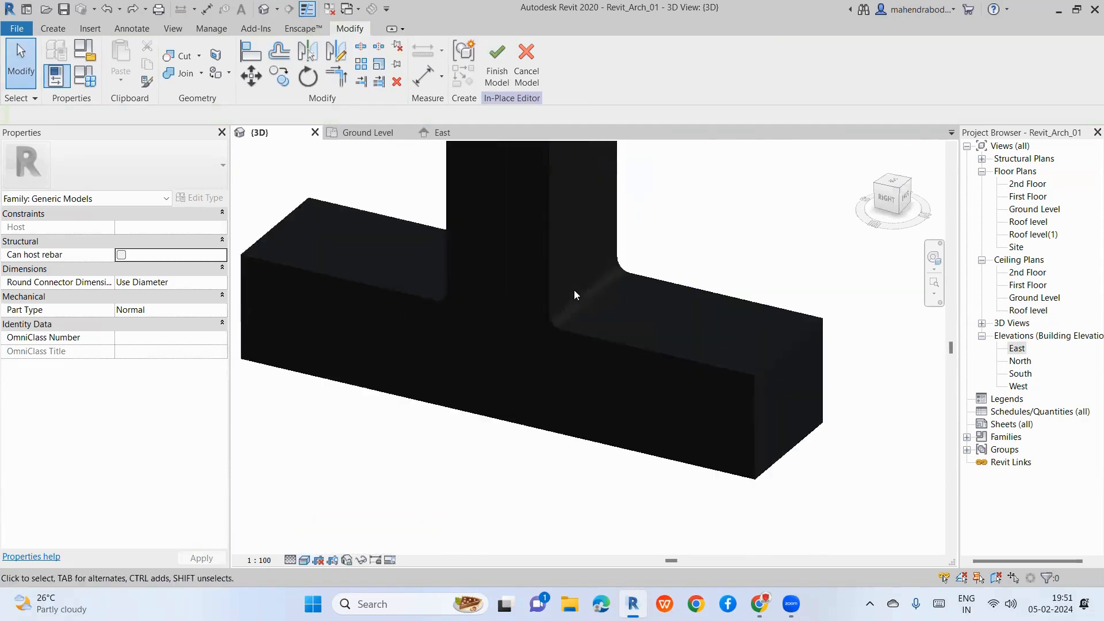
{"action": "scroll", "coordinate": [555, 345], "scroll_direction": "up", "scroll_amount": 2}
{"action": "left_click", "coordinate": [562, 355]}
{"action": "left_click", "coordinate": [187, 325]}
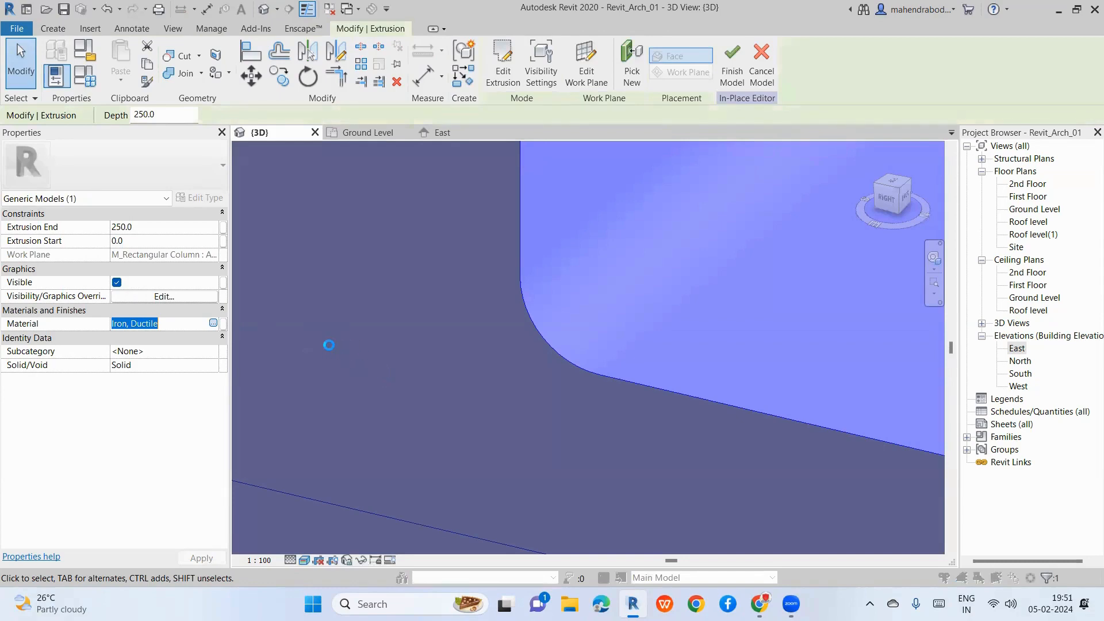
Step: Search 'de' in the Material Browser and assign the Default material to the extrusion
{"action": "scroll", "coordinate": [321, 208], "scroll_direction": "down", "scroll_amount": 5}
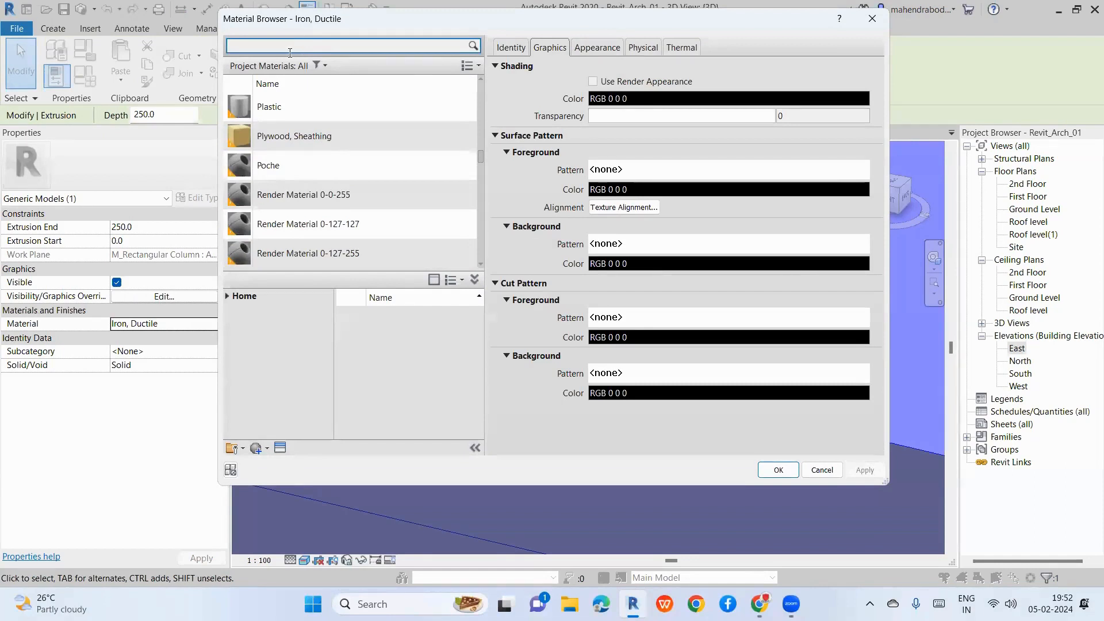
{"action": "scroll", "coordinate": [300, 138], "scroll_direction": "down", "scroll_amount": 2}
{"action": "scroll", "coordinate": [300, 138], "scroll_direction": "up", "scroll_amount": 5}
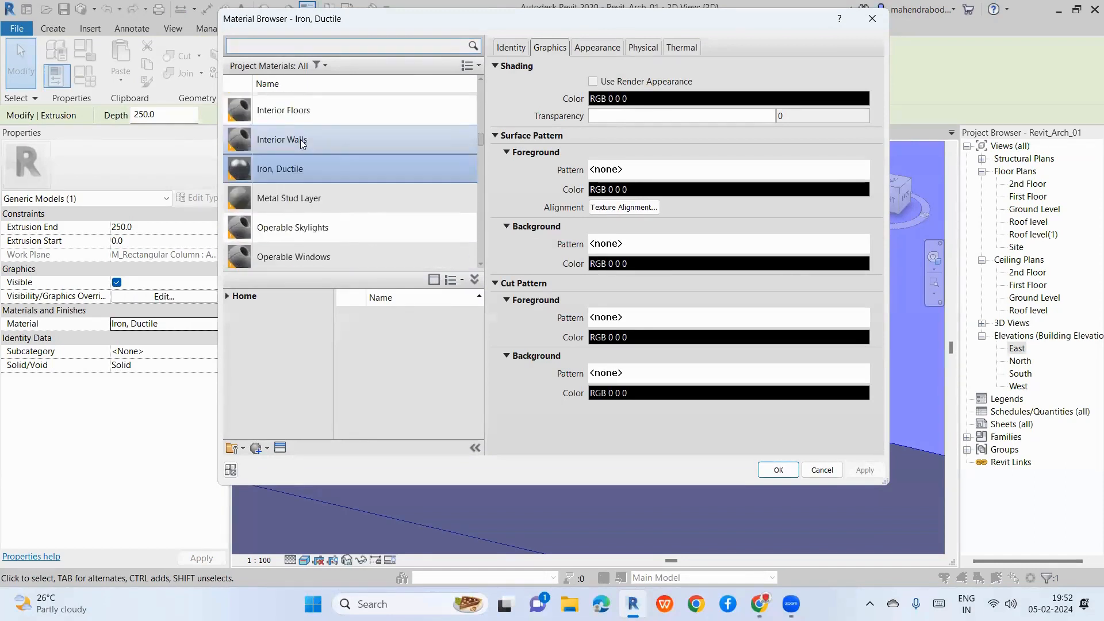
{"action": "scroll", "coordinate": [307, 144], "scroll_direction": "up", "scroll_amount": 10}
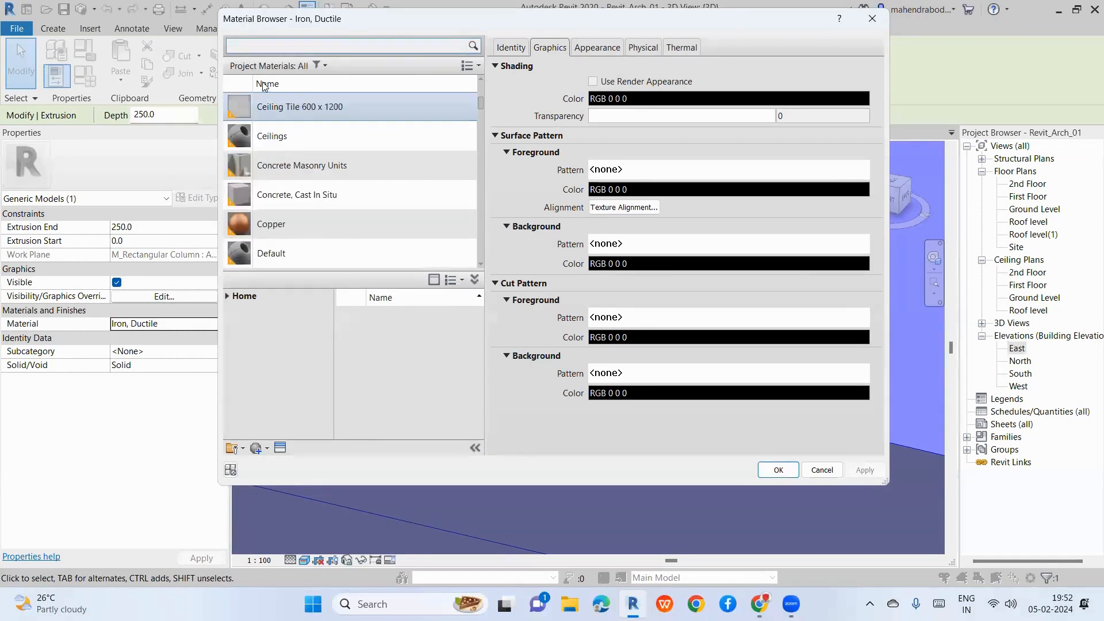
{"action": "type", "text": "de"}
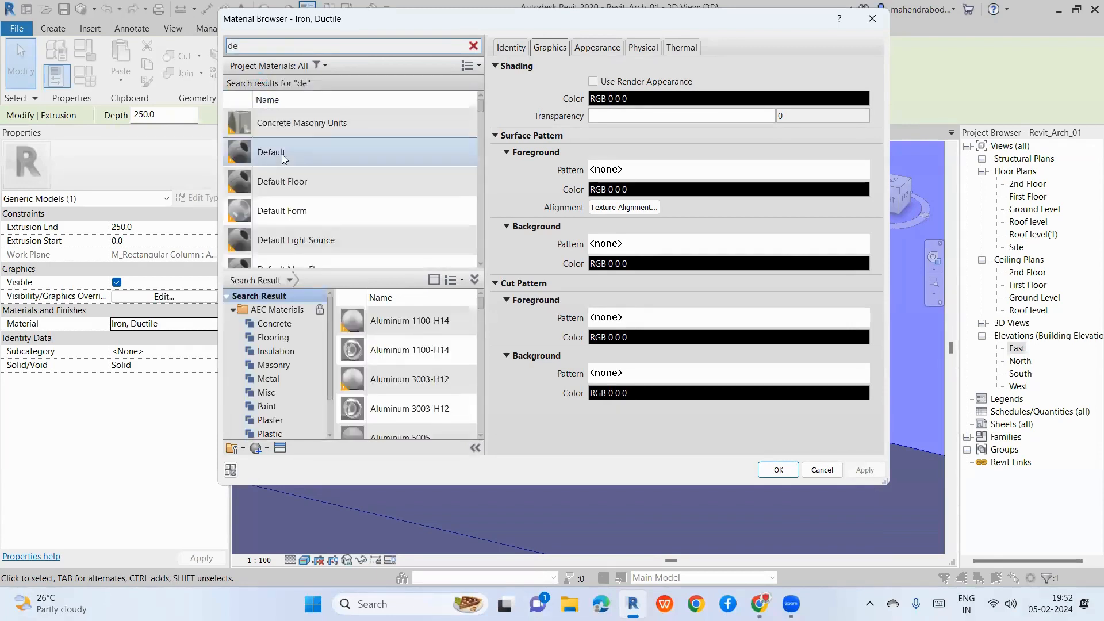
{"action": "left_click", "coordinate": [281, 148]}
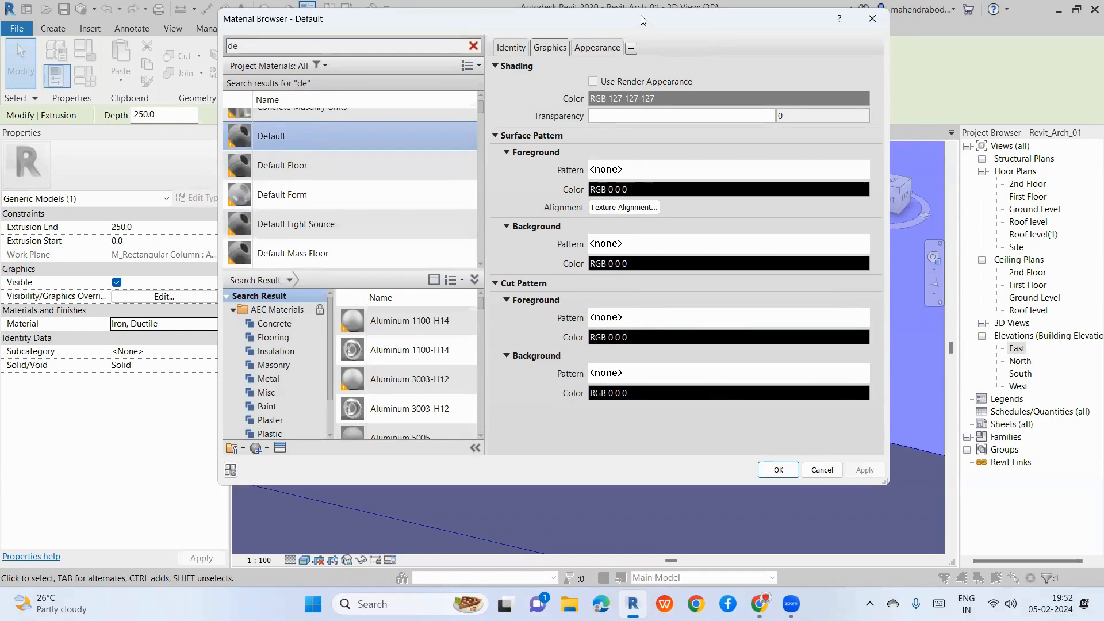
{"action": "left_click_drag", "start_coordinate": [643, 20], "coordinate": [593, 13]}
{"action": "left_click", "coordinate": [729, 462]}
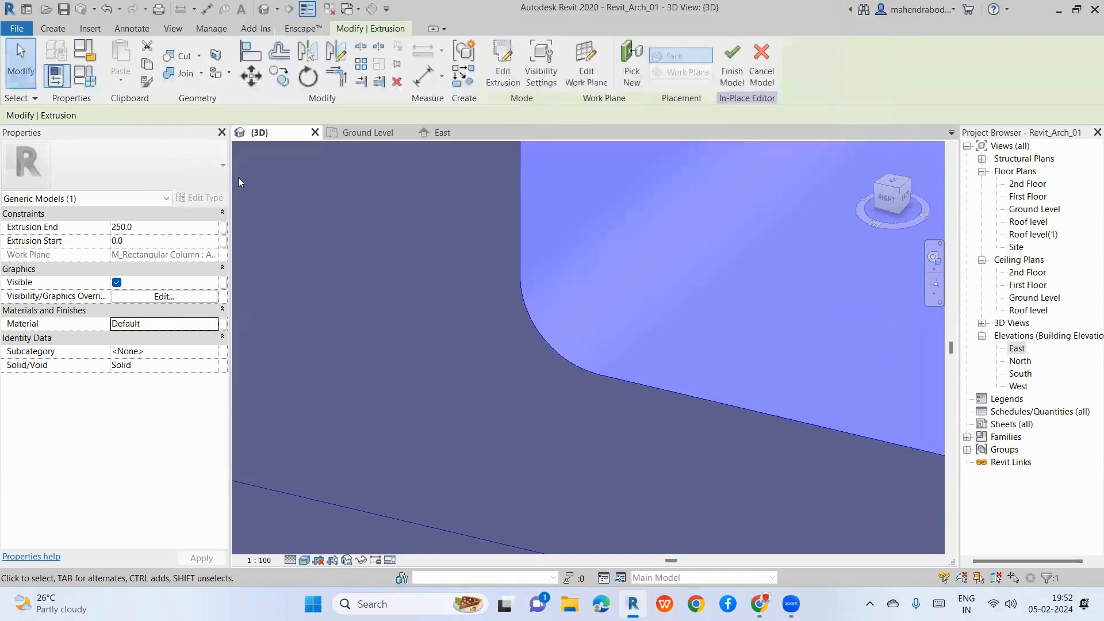
Step: Switch the Visual Style to Shaded, orbit to the right side, and select the extrusion
{"action": "scroll", "coordinate": [584, 271], "scroll_direction": "down", "scroll_amount": 3}
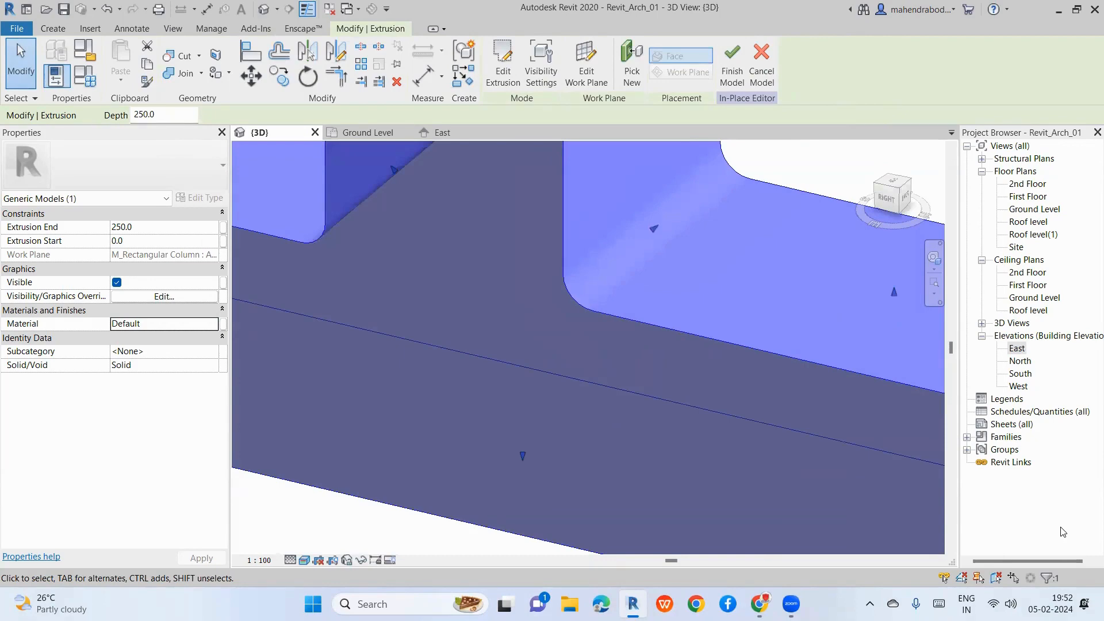
{"action": "scroll", "coordinate": [638, 371], "scroll_direction": "down", "scroll_amount": 5}
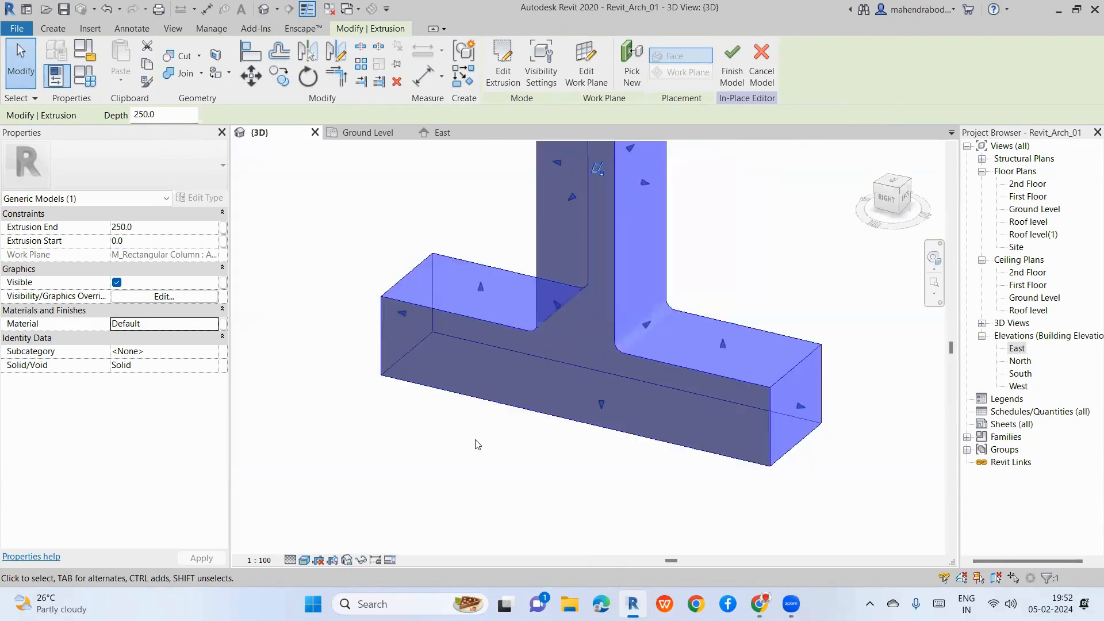
{"action": "left_click", "coordinate": [463, 435]}
{"action": "scroll", "coordinate": [605, 379], "scroll_direction": "down", "scroll_amount": 3}
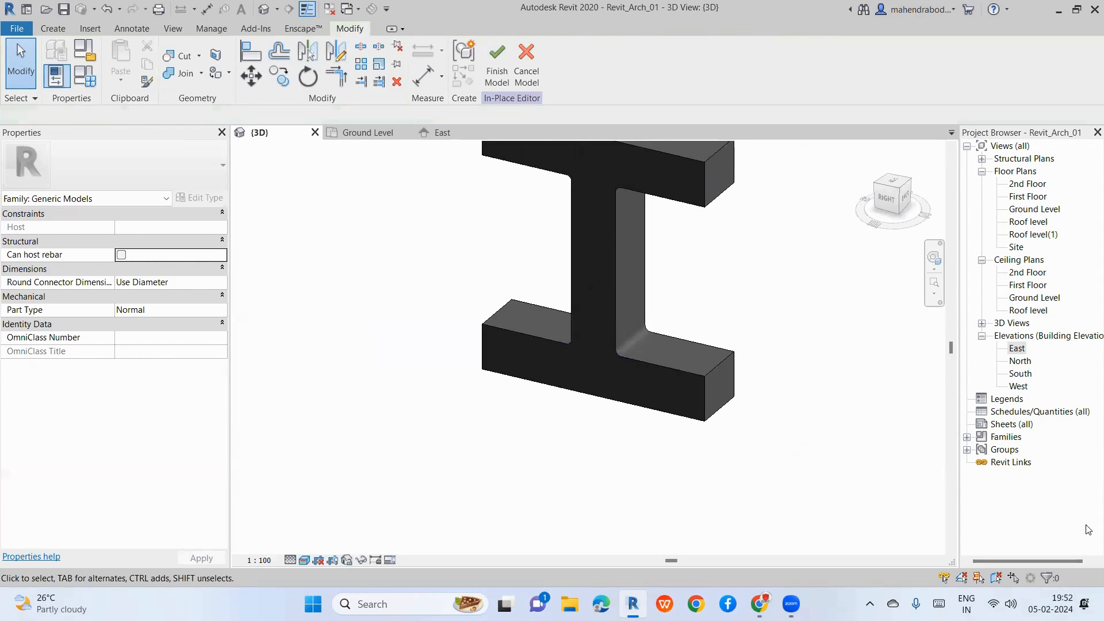
{"action": "left_click", "coordinate": [305, 561]}
{"action": "left_click", "coordinate": [334, 504]}
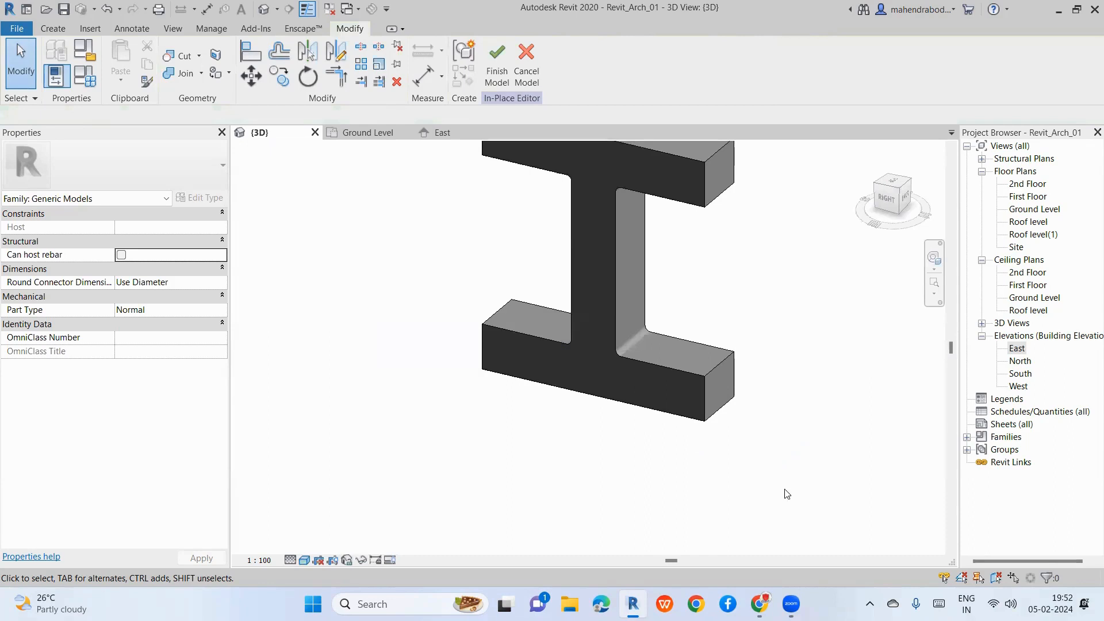
{"action": "scroll", "coordinate": [629, 416], "scroll_direction": "down", "scroll_amount": 3}
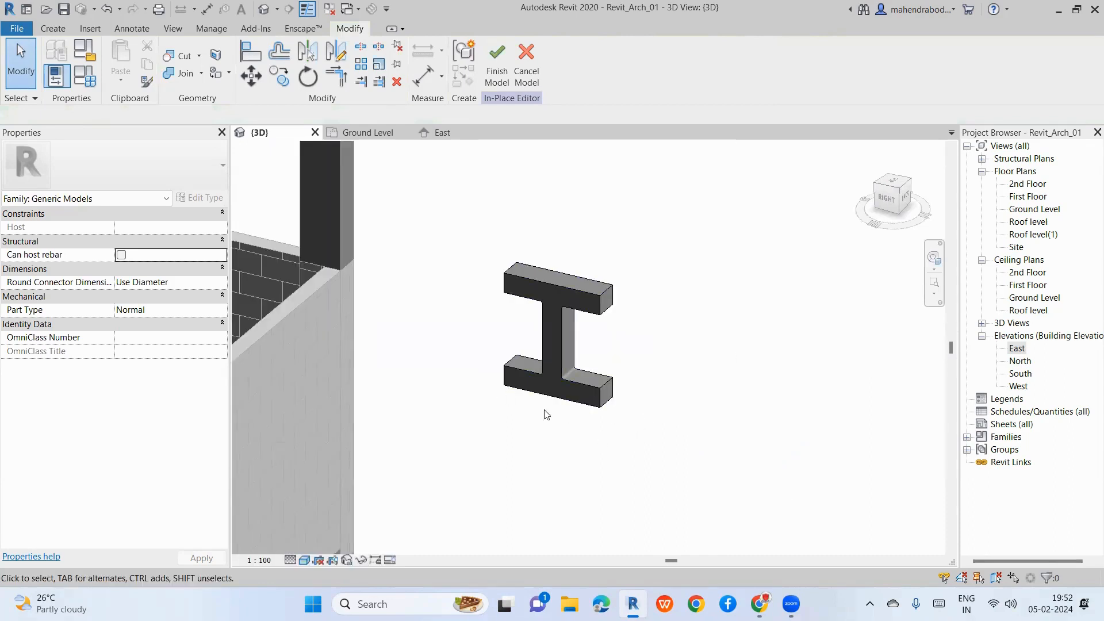
{"action": "middle_click_drag", "start_coordinate": [636, 370], "coordinate": [788, 303], "text": "shift"}
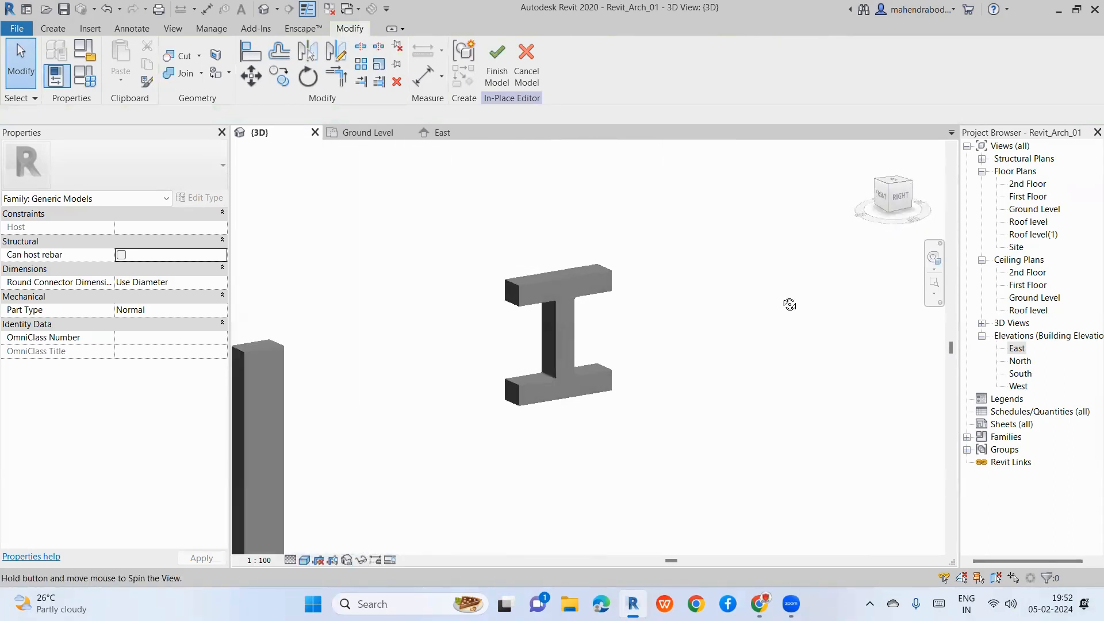
{"action": "left_click", "coordinate": [555, 346]}
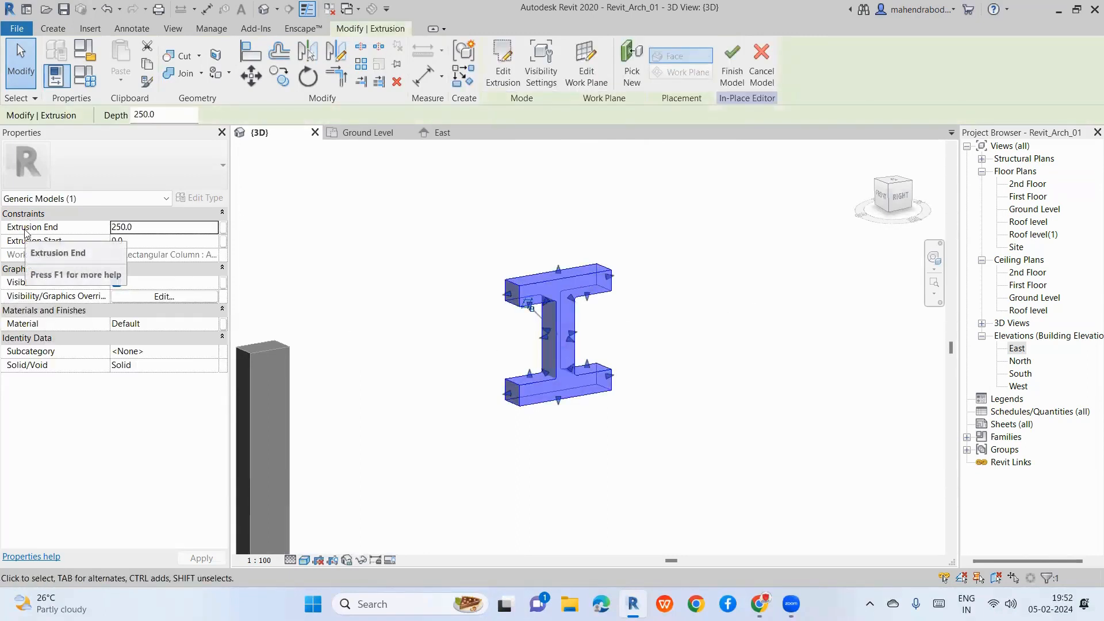
Step: Set Extrusion End to 1000, then drag the end handle out to 15344.4
{"action": "left_click", "coordinate": [144, 230]}
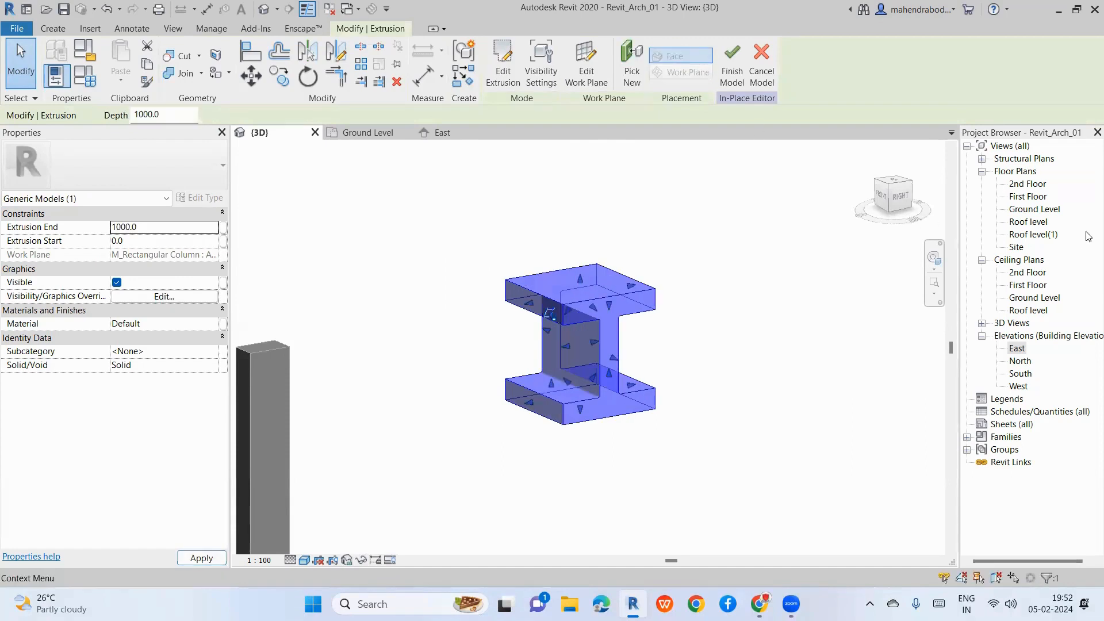
{"action": "left_click", "coordinate": [738, 411]}
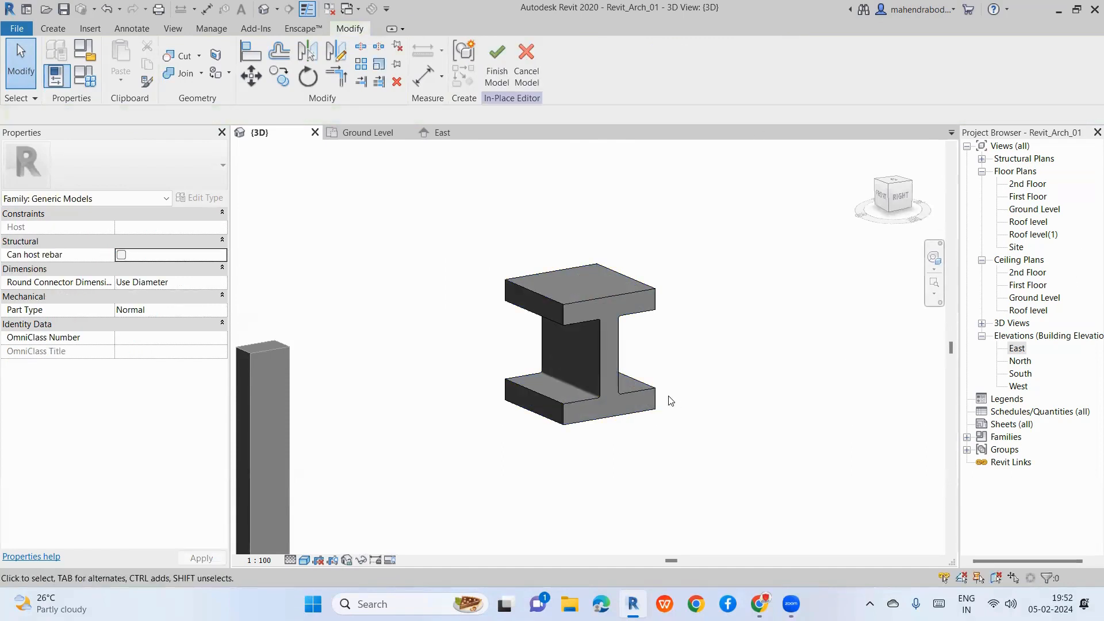
{"action": "left_click", "coordinate": [600, 395]}
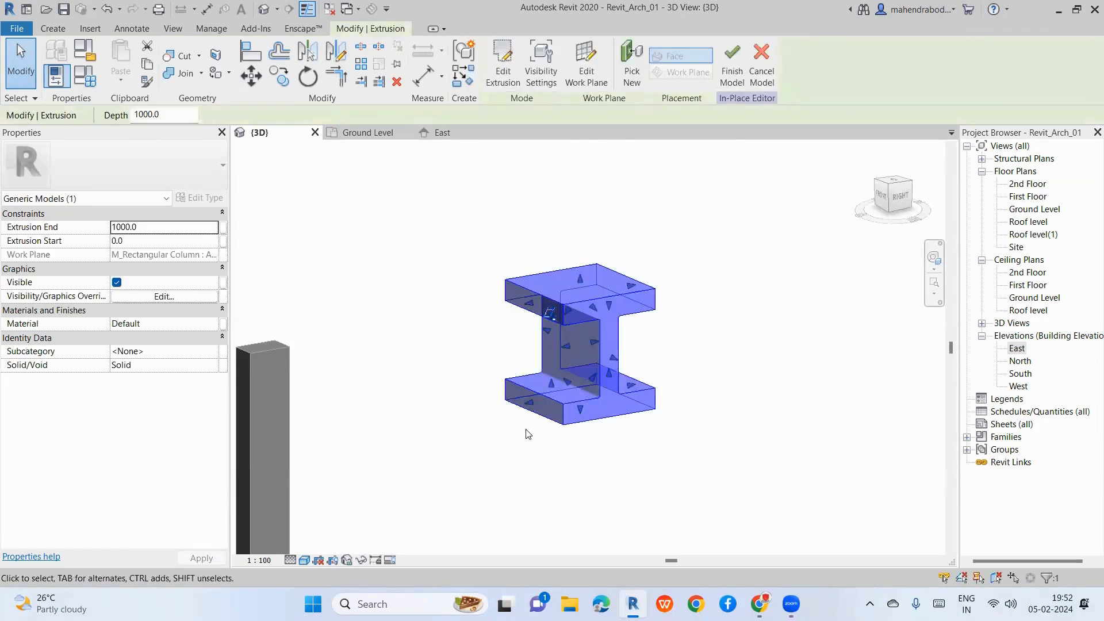
{"action": "middle_click_drag", "start_coordinate": [506, 402], "coordinate": [643, 380], "text": "shift"}
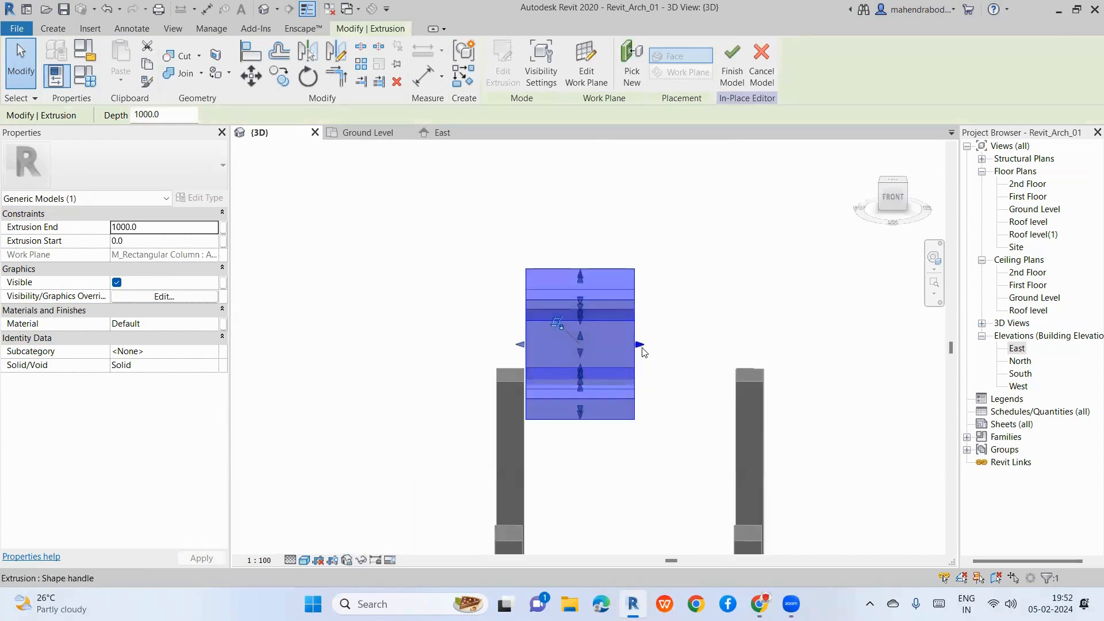
{"action": "left_click_drag", "start_coordinate": [640, 346], "coordinate": [873, 368]}
{"action": "scroll", "coordinate": [410, 262], "scroll_direction": "down", "scroll_amount": 3}
{"action": "left_click_drag", "start_coordinate": [643, 302], "coordinate": [805, 329]}
{"action": "middle_click_drag", "start_coordinate": [694, 358], "coordinate": [341, 311]}
{"action": "left_click_drag", "start_coordinate": [444, 247], "coordinate": [770, 254]}
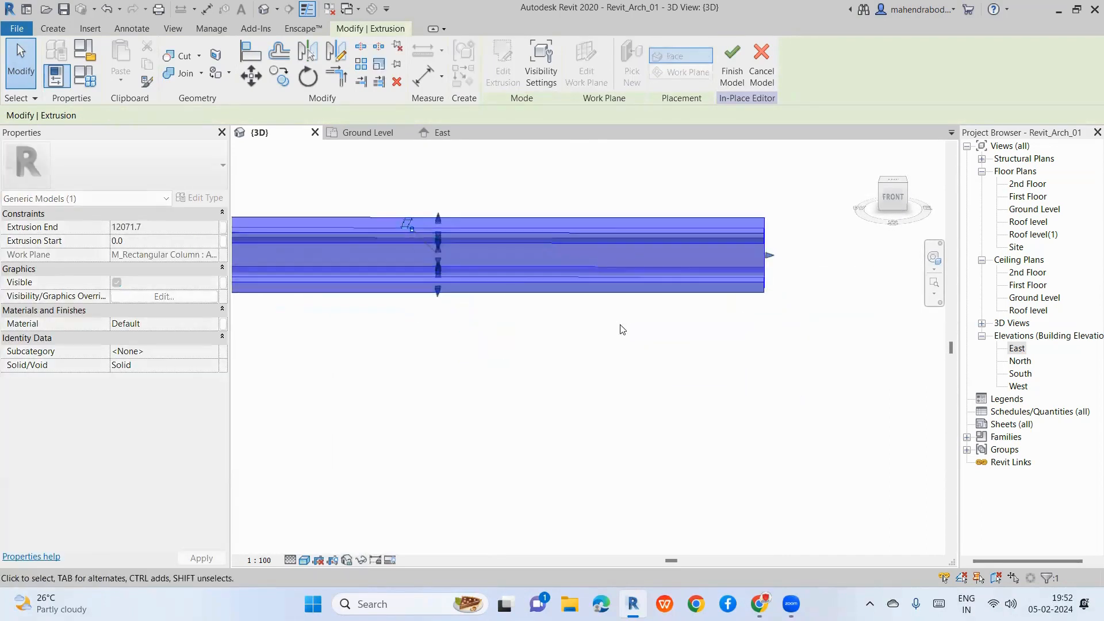
{"action": "scroll", "coordinate": [621, 328], "scroll_direction": "down", "scroll_amount": 3}
{"action": "left_click_drag", "start_coordinate": [788, 302], "coordinate": [808, 305]}
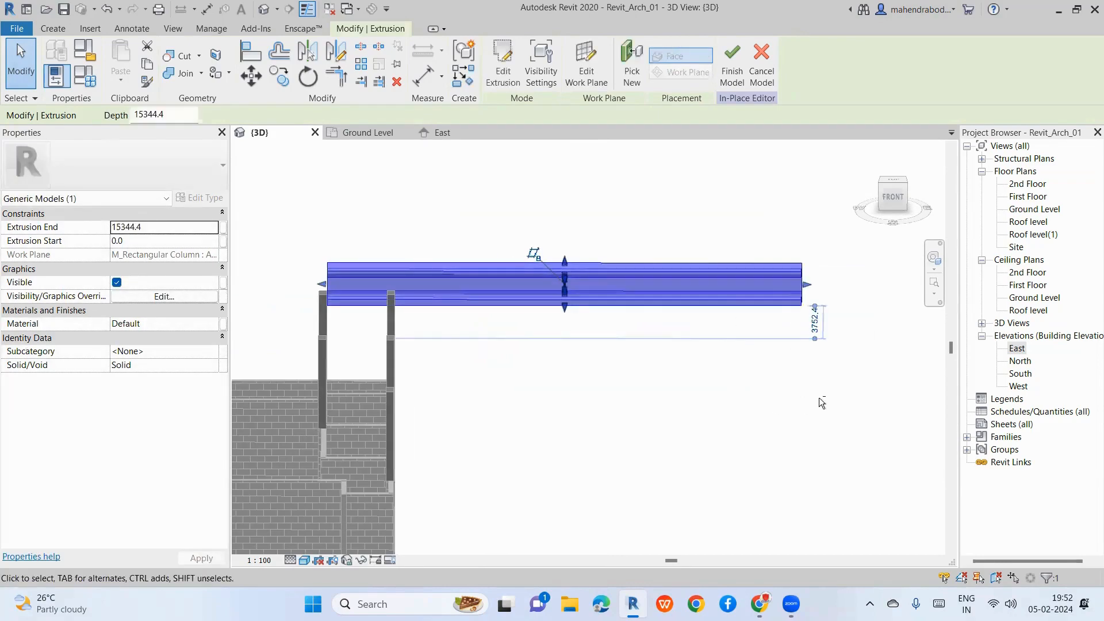
Step: Orbit around the long I-beam to inspect it along its length
{"action": "middle_click_drag", "start_coordinate": [819, 398], "coordinate": [650, 340], "text": "shift"}
{"action": "key", "text": "Escape"}
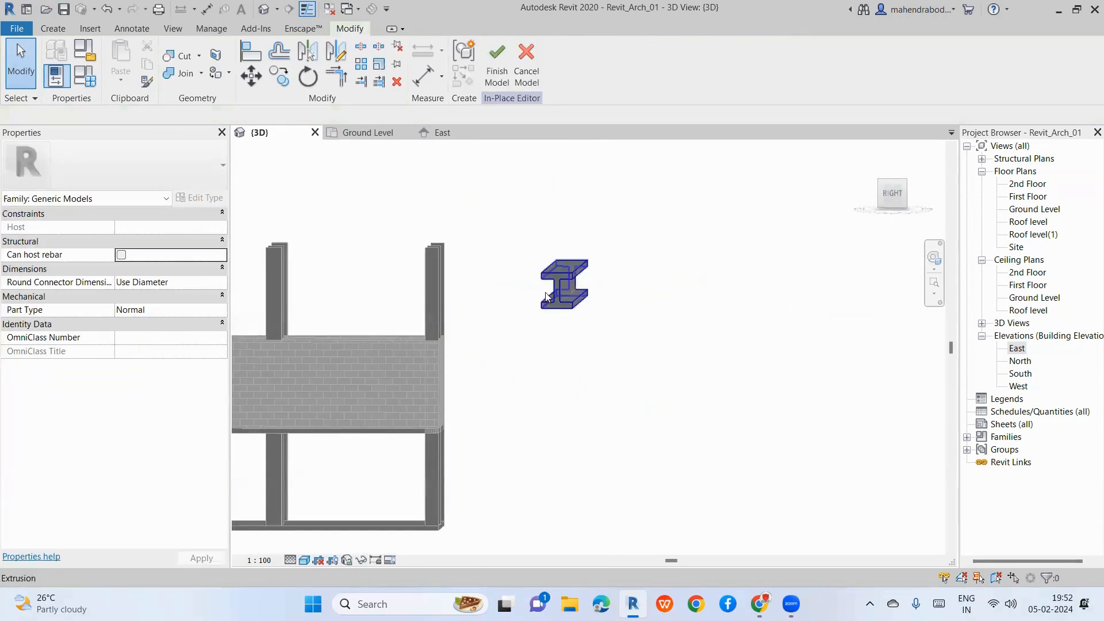
{"action": "scroll", "coordinate": [563, 305], "scroll_direction": "up", "scroll_amount": 3}
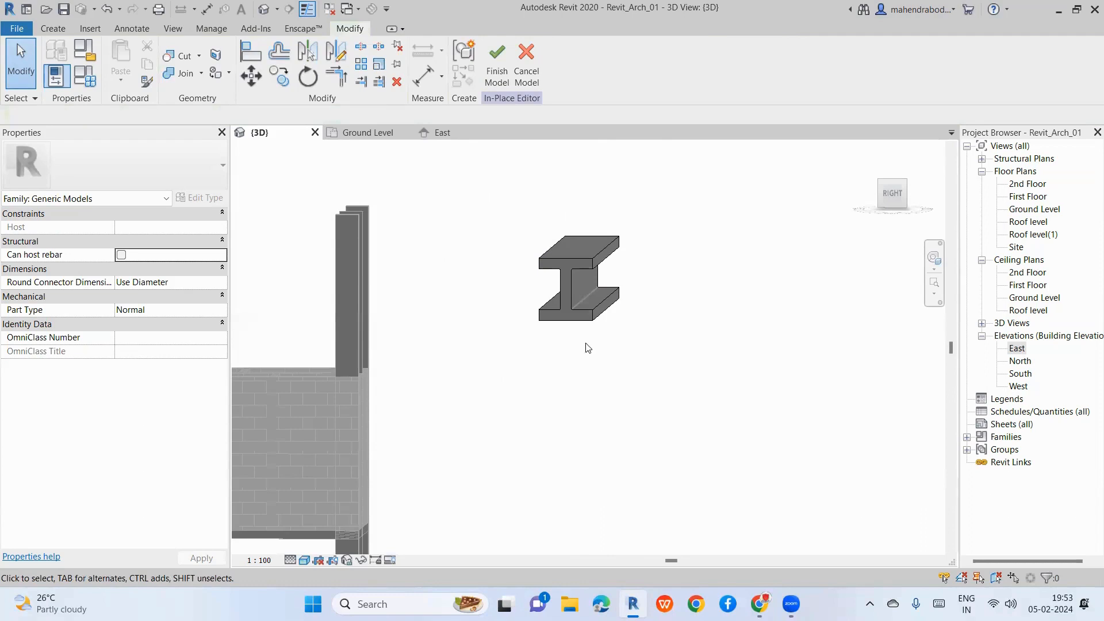
{"action": "scroll", "coordinate": [588, 347], "scroll_direction": "up", "scroll_amount": 2}
{"action": "left_click", "coordinate": [576, 287]}
{"action": "mouse_move", "coordinate": [586, 417]}
{"action": "middle_mouse_down", "text": "shift"}
{"action": "mouse_move", "coordinate": [587, 378]}
{"action": "mouse_move", "coordinate": [592, 418]}
{"action": "middle_mouse_up", "text": "shift"}
{"action": "left_click", "coordinate": [584, 350]}
{"action": "left_click", "coordinate": [571, 299]}
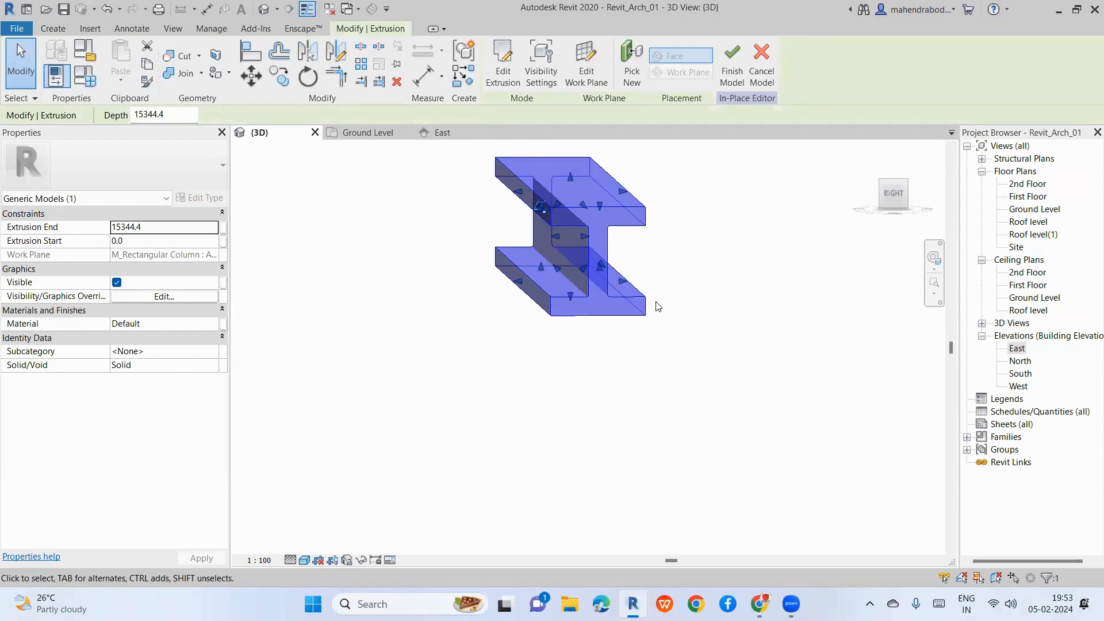
{"action": "middle_click_drag", "start_coordinate": [659, 306], "coordinate": [659, 413], "text": "shift"}
{"action": "left_click", "coordinate": [552, 318]}
{"action": "scroll", "coordinate": [552, 318], "scroll_direction": "down", "scroll_amount": 2}
{"action": "scroll", "coordinate": [541, 288], "scroll_direction": "up", "scroll_amount": 4}
Step: Change the I-beam's Extrusion End to 100 and check the resulting thin I-shaped slab
{"action": "left_click", "coordinate": [625, 359]}
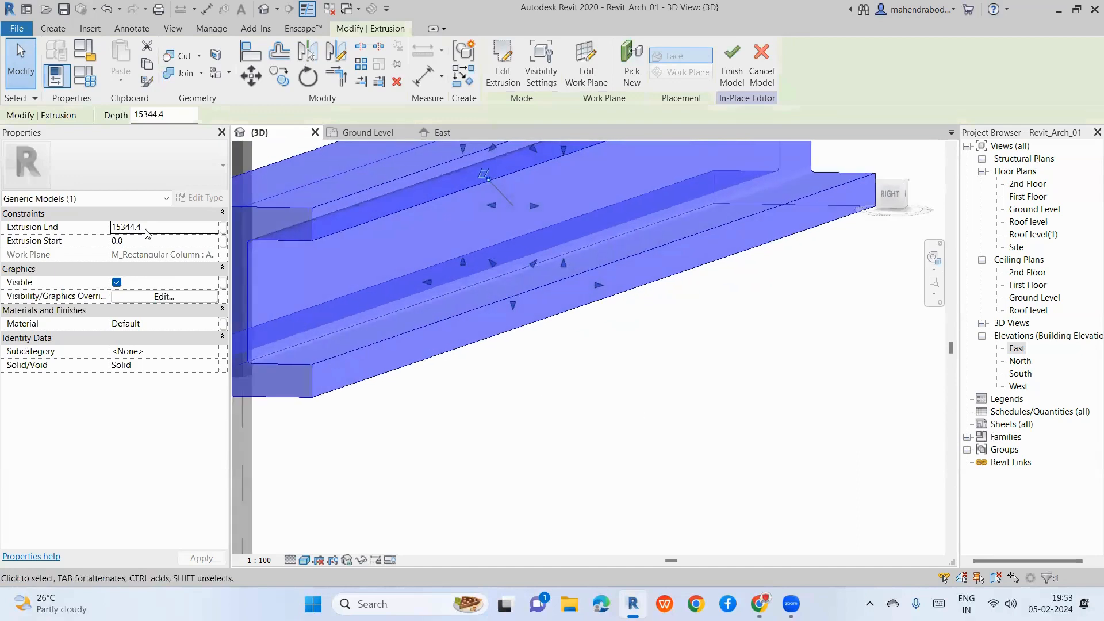
{"action": "left_click", "coordinate": [149, 227]}
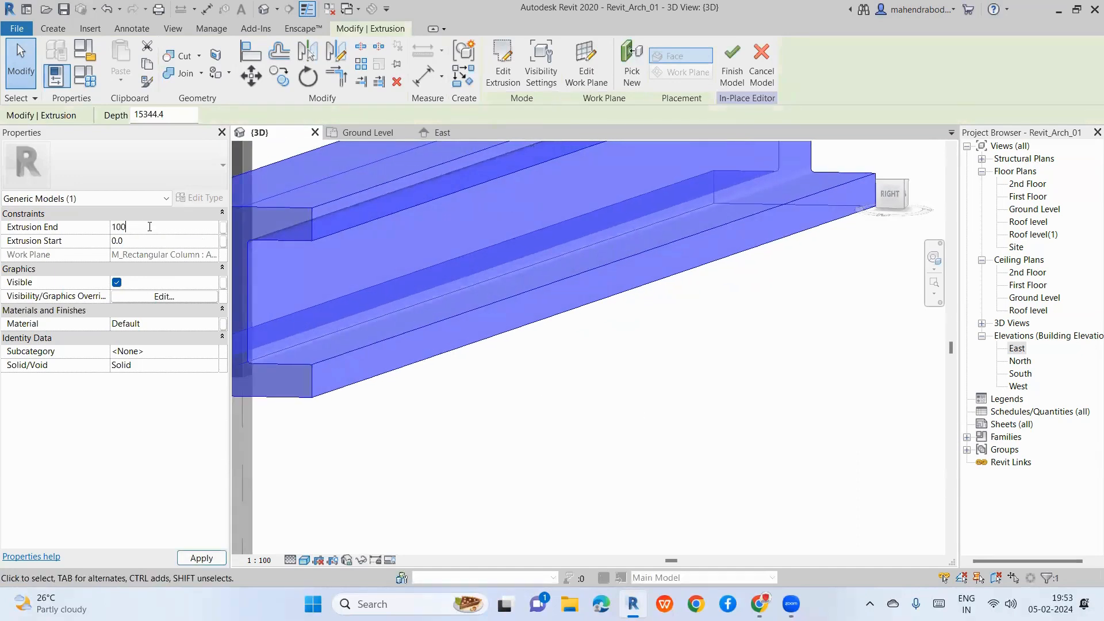
{"action": "left_click", "coordinate": [658, 359]}
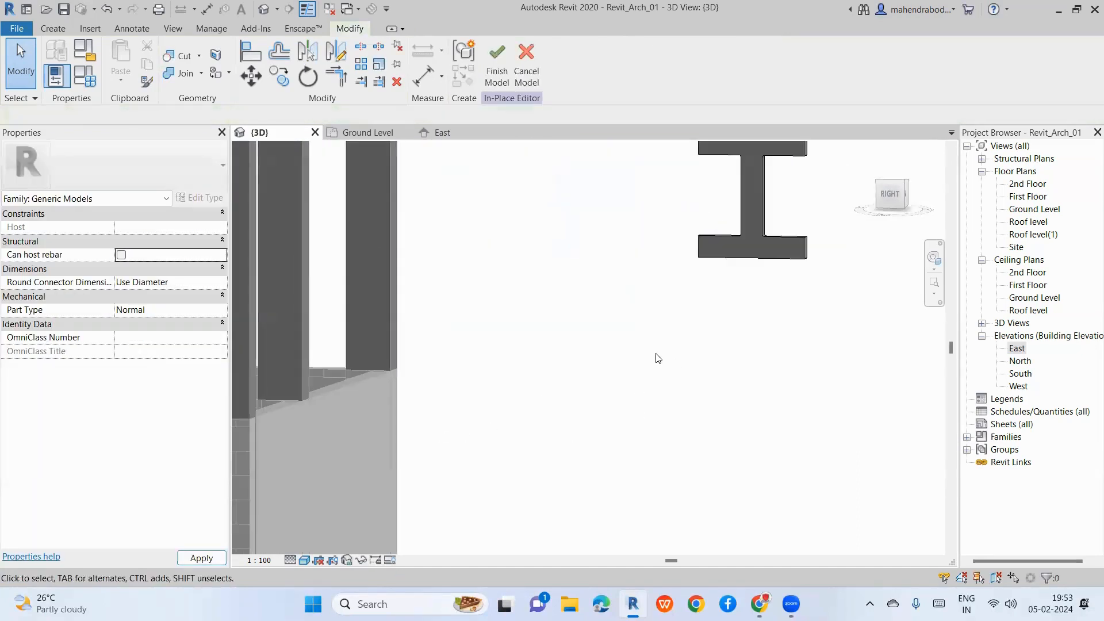
{"action": "middle_click_drag", "start_coordinate": [751, 338], "coordinate": [712, 333], "text": "shift"}
{"action": "scroll", "coordinate": [320, 363], "scroll_direction": "down", "scroll_amount": 3}
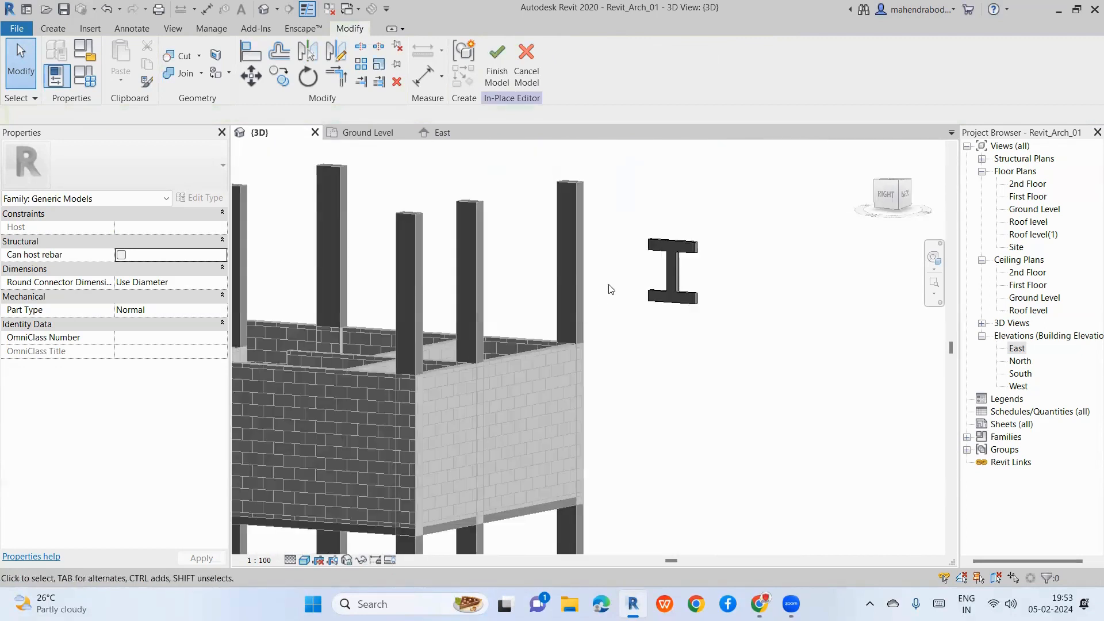
{"action": "scroll", "coordinate": [633, 292], "scroll_direction": "up", "scroll_amount": 3}
{"action": "left_click", "coordinate": [753, 300]}
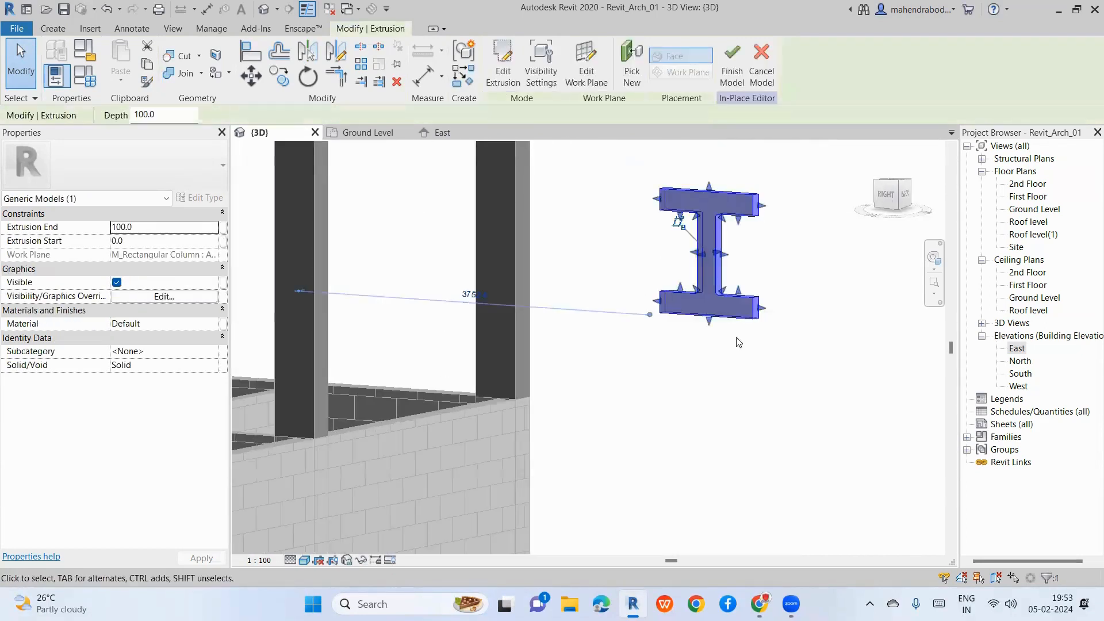
{"action": "left_click", "coordinate": [734, 409]}
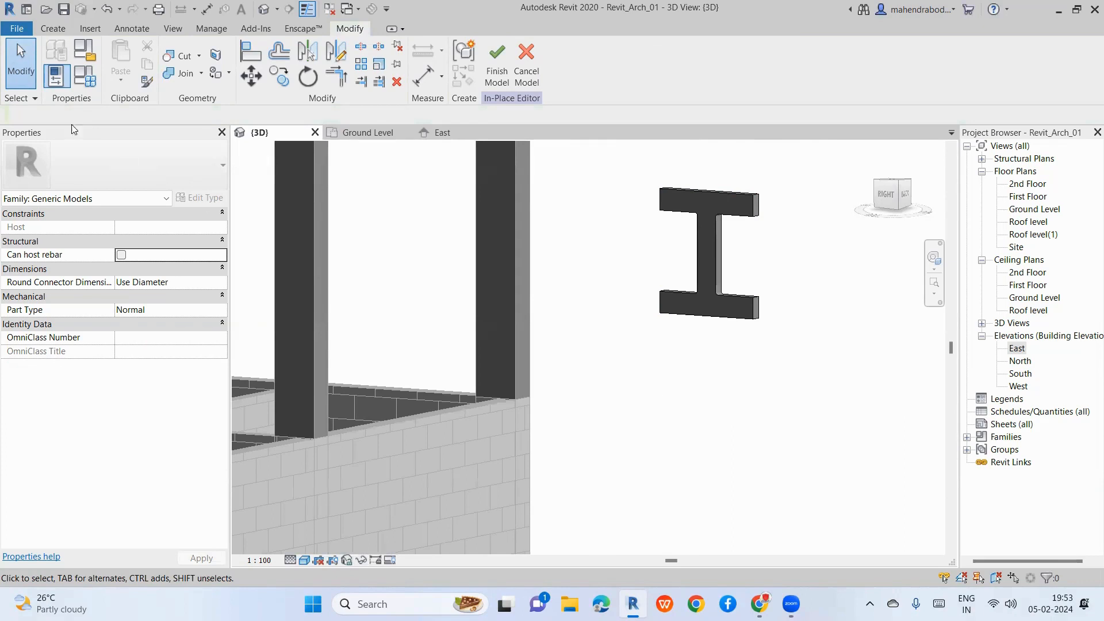
{"action": "left_click", "coordinate": [53, 28]}
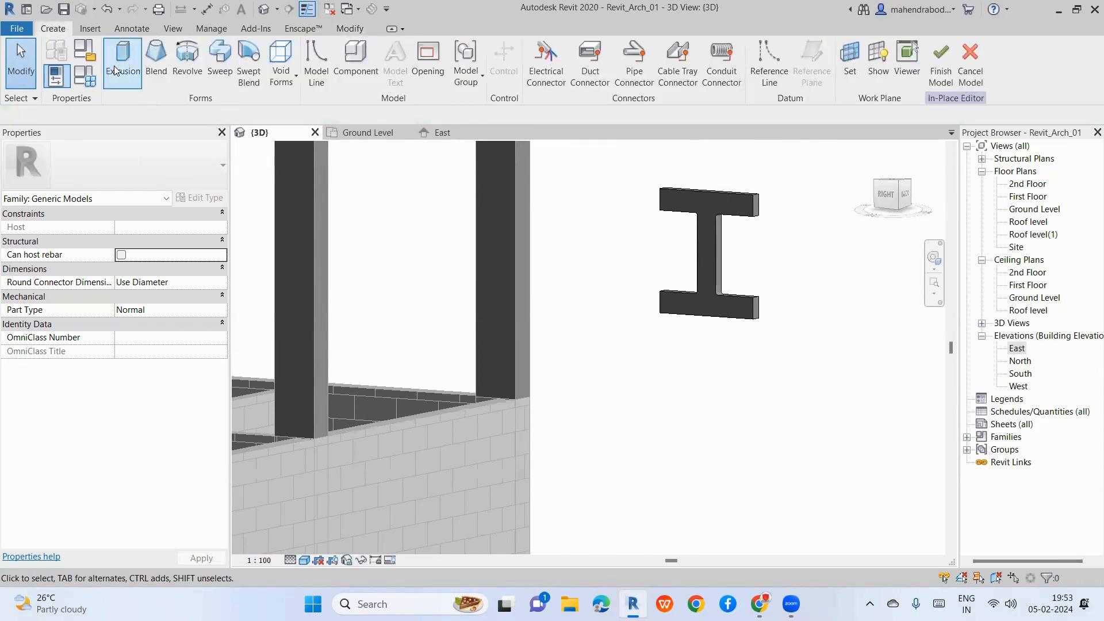
Step: Switch through the East elevation and Roof plan to Ground Level, then start a new Extrusion
{"action": "double_click", "coordinate": [1017, 349]}
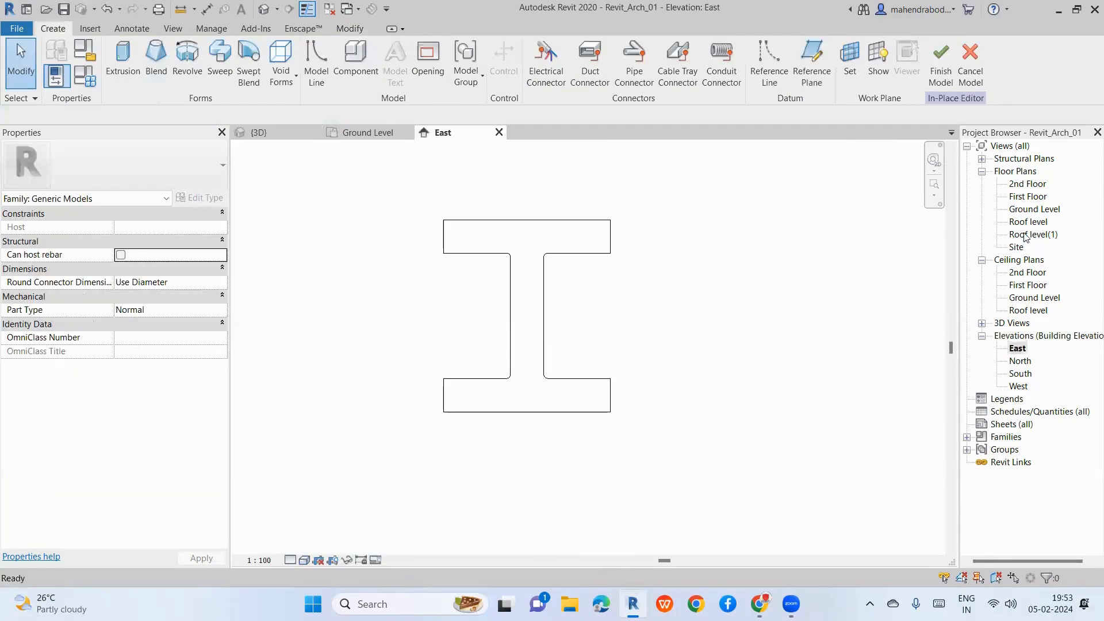
{"action": "double_click", "coordinate": [1031, 223]}
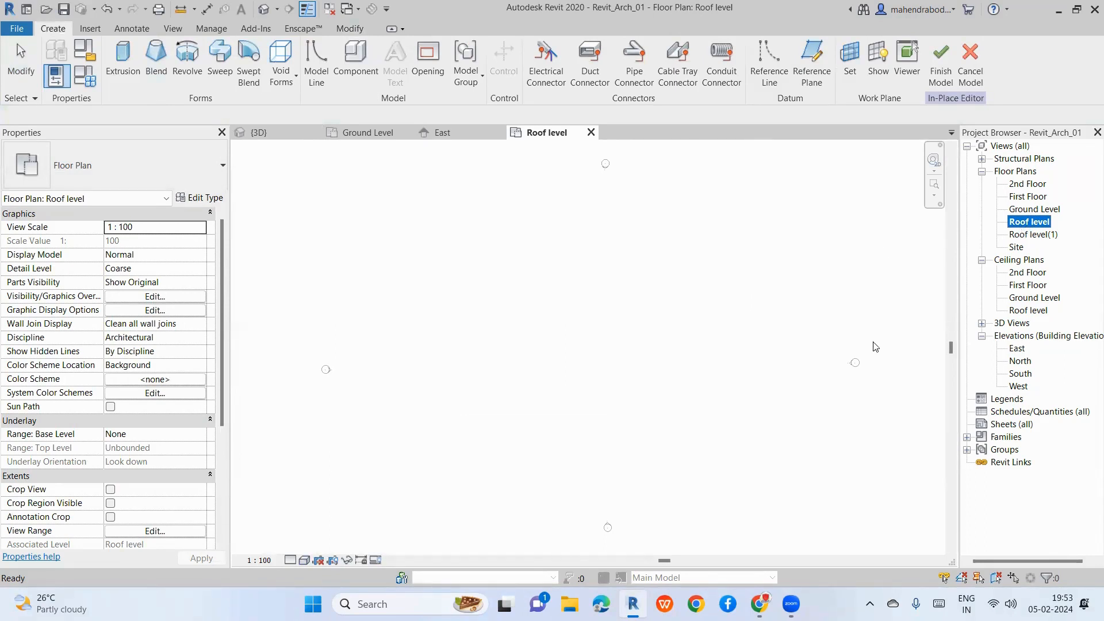
{"action": "scroll", "coordinate": [787, 276], "scroll_direction": "down", "scroll_amount": 2}
{"action": "key", "text": "Escape"}
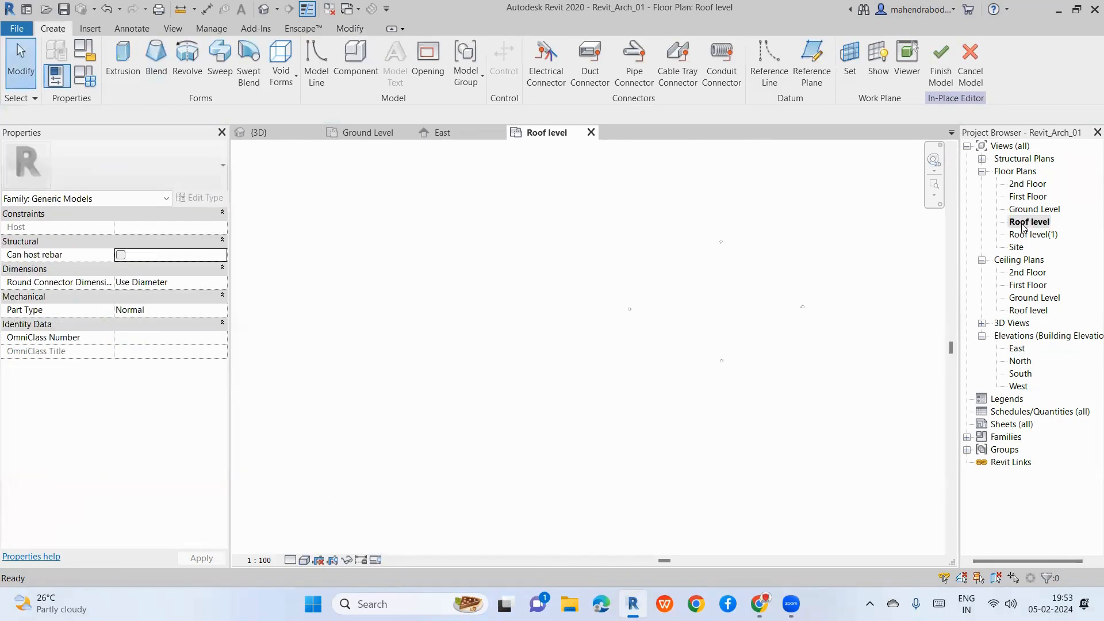
{"action": "double_click", "coordinate": [1032, 209]}
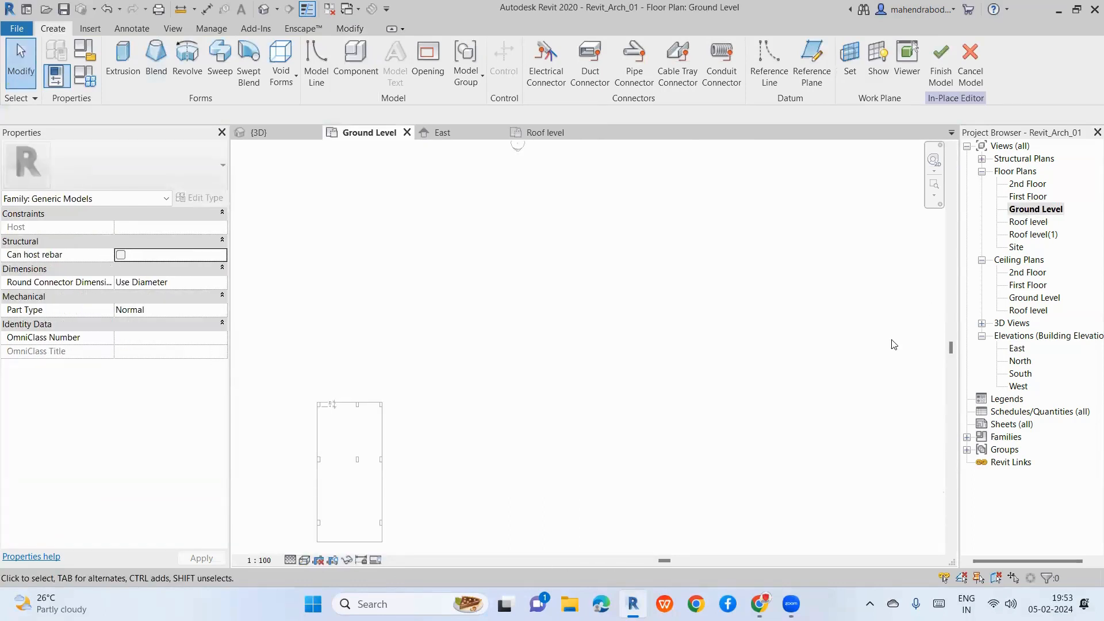
{"action": "scroll", "coordinate": [475, 340], "scroll_direction": "down", "scroll_amount": 2}
{"action": "left_click", "coordinate": [123, 62]}
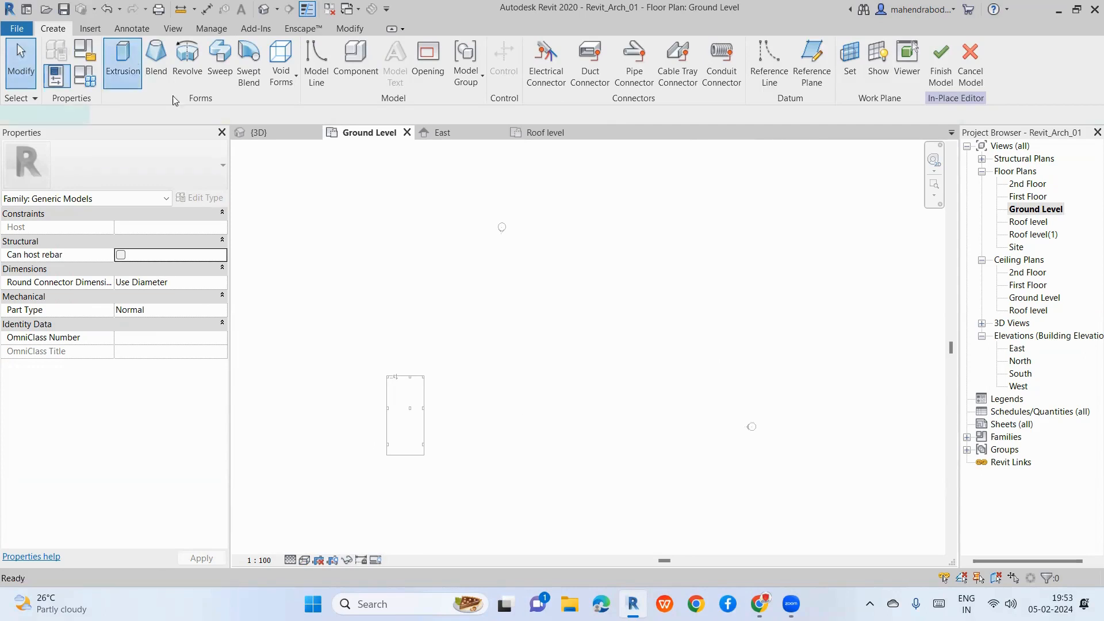
Step: Sketch the top edge and right side of the new I-shaped profile on Ground Level
{"action": "left_click", "coordinate": [495, 382]}
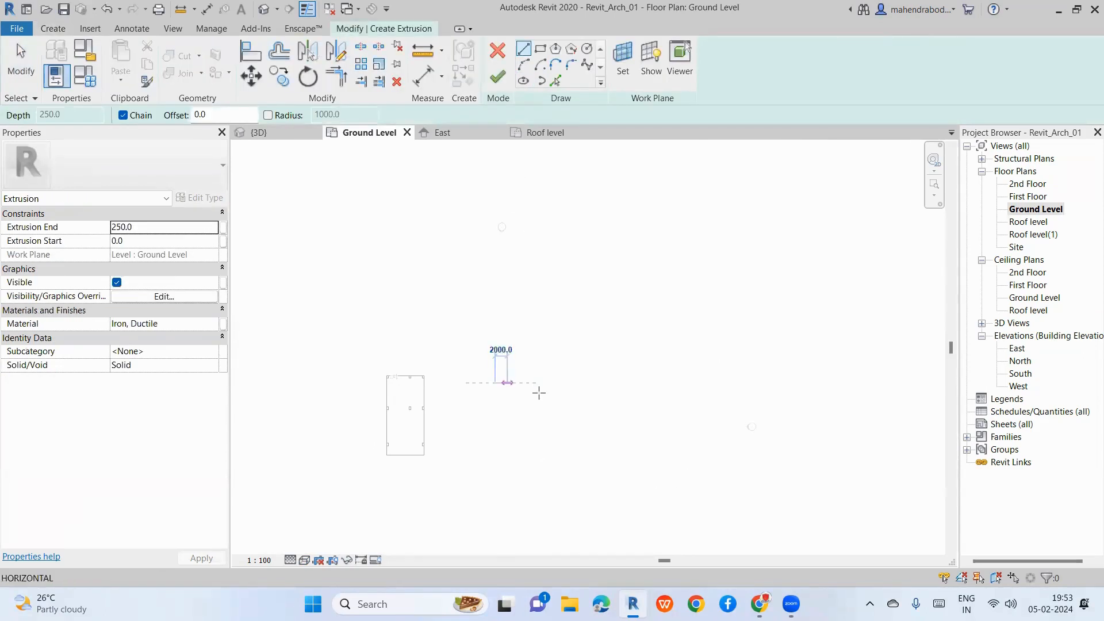
{"action": "scroll", "coordinate": [538, 392], "scroll_direction": "up", "scroll_amount": 2}
{"action": "left_click", "coordinate": [542, 377]}
{"action": "left_click", "coordinate": [543, 397]}
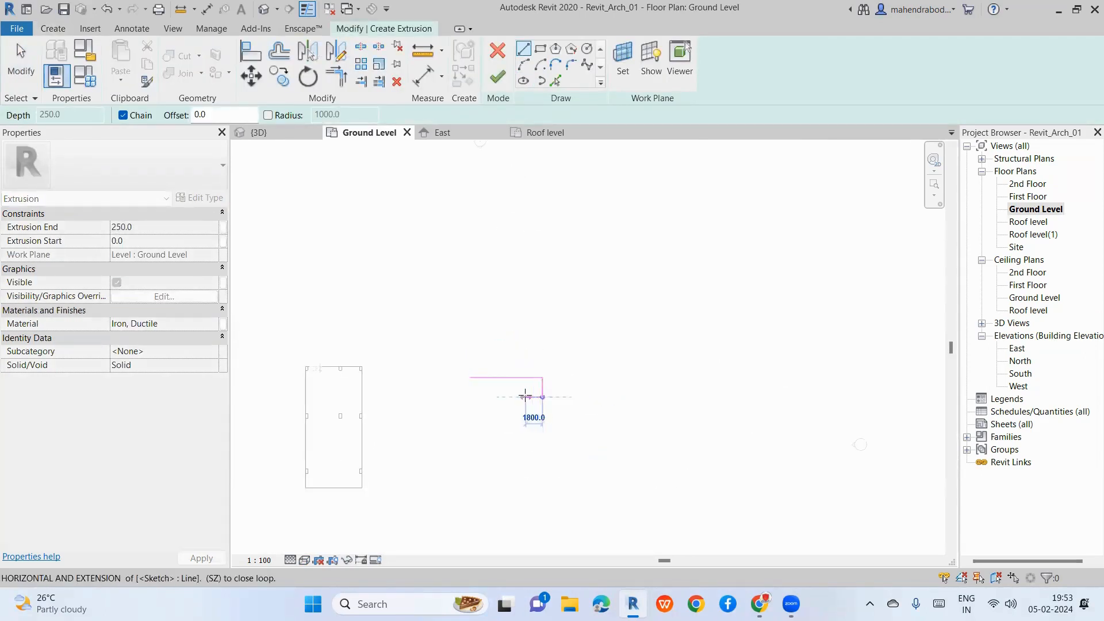
{"action": "left_click", "coordinate": [525, 397]}
{"action": "left_click", "coordinate": [526, 430]}
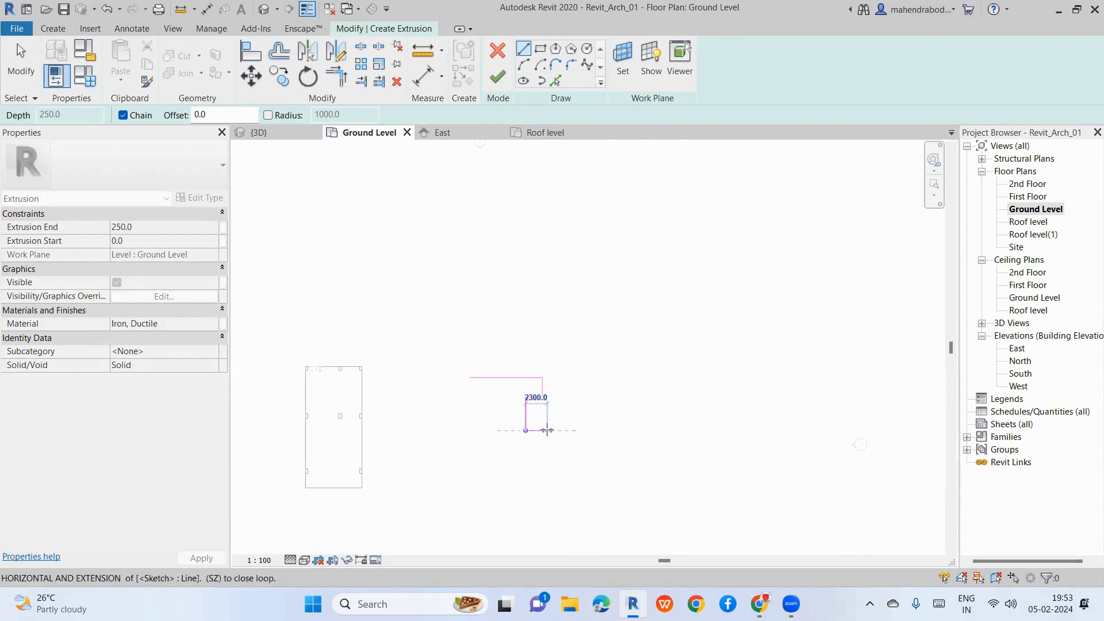
{"action": "left_click", "coordinate": [542, 430]}
{"action": "left_click", "coordinate": [542, 454]}
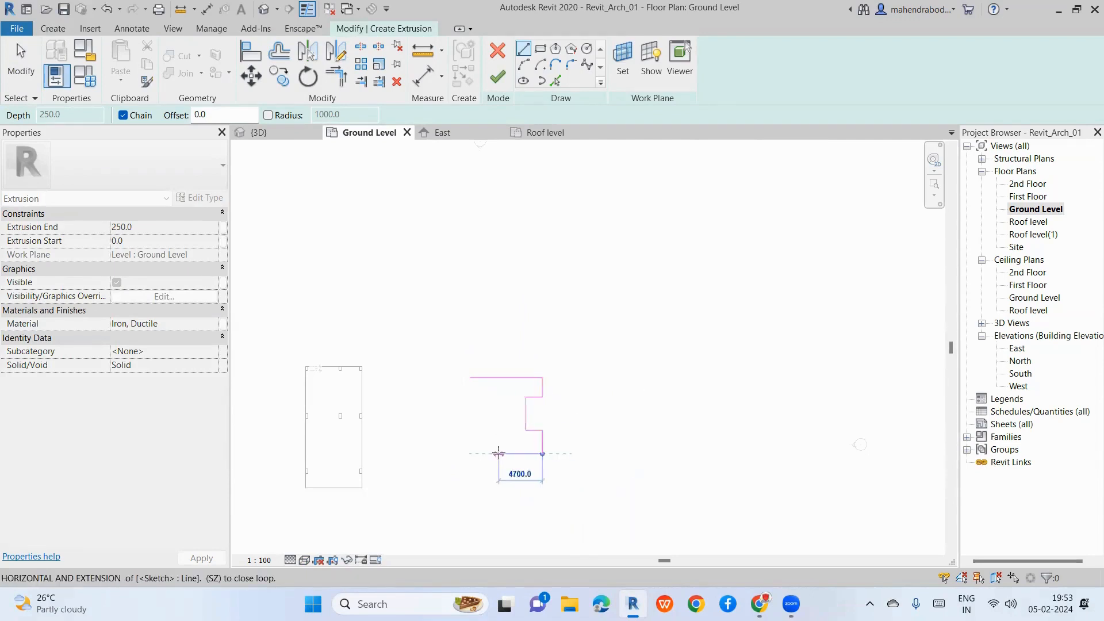
Step: Draw the bottom and left edges to close the I-profile, then finish the extrusion
{"action": "left_click", "coordinate": [471, 454]}
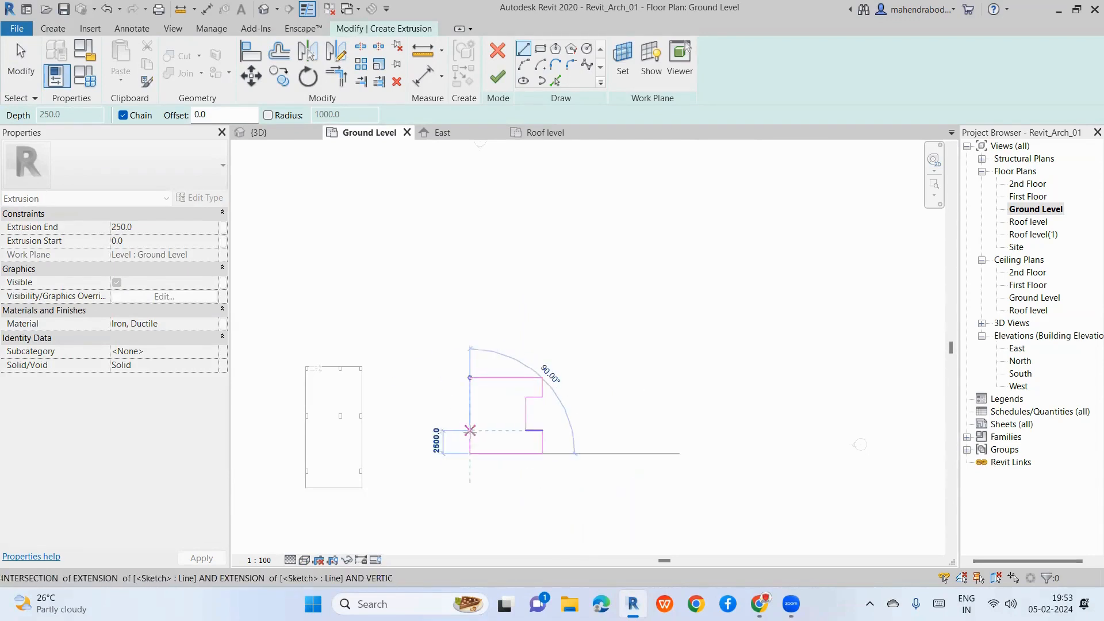
{"action": "left_click", "coordinate": [470, 430]}
{"action": "left_click", "coordinate": [495, 430]}
{"action": "left_click", "coordinate": [495, 397]}
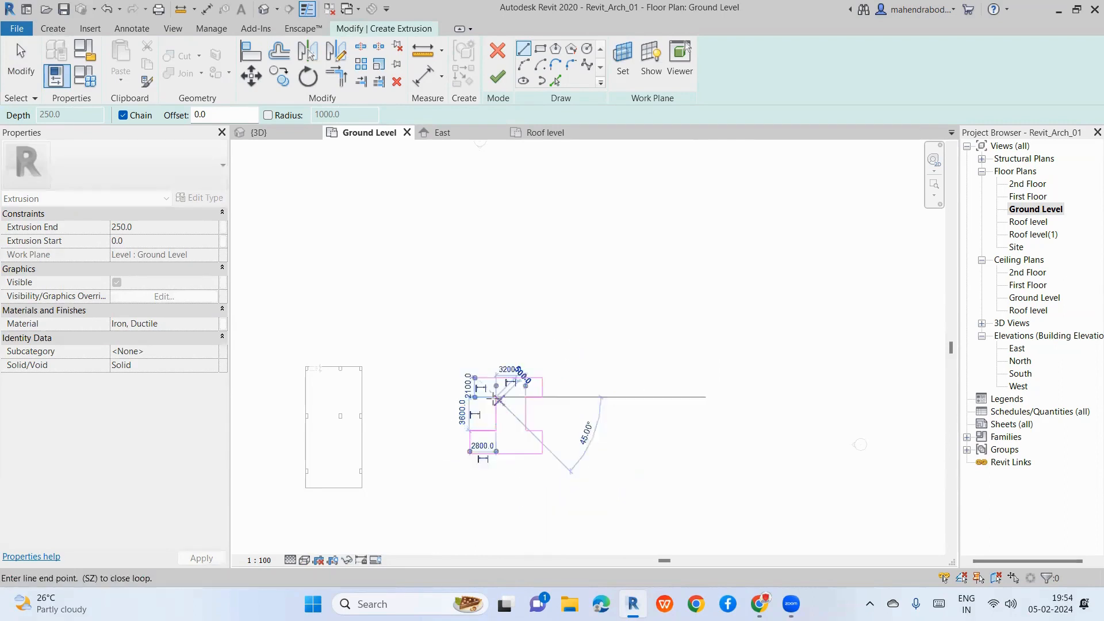
{"action": "left_click", "coordinate": [471, 397]}
{"action": "left_click", "coordinate": [470, 377]}
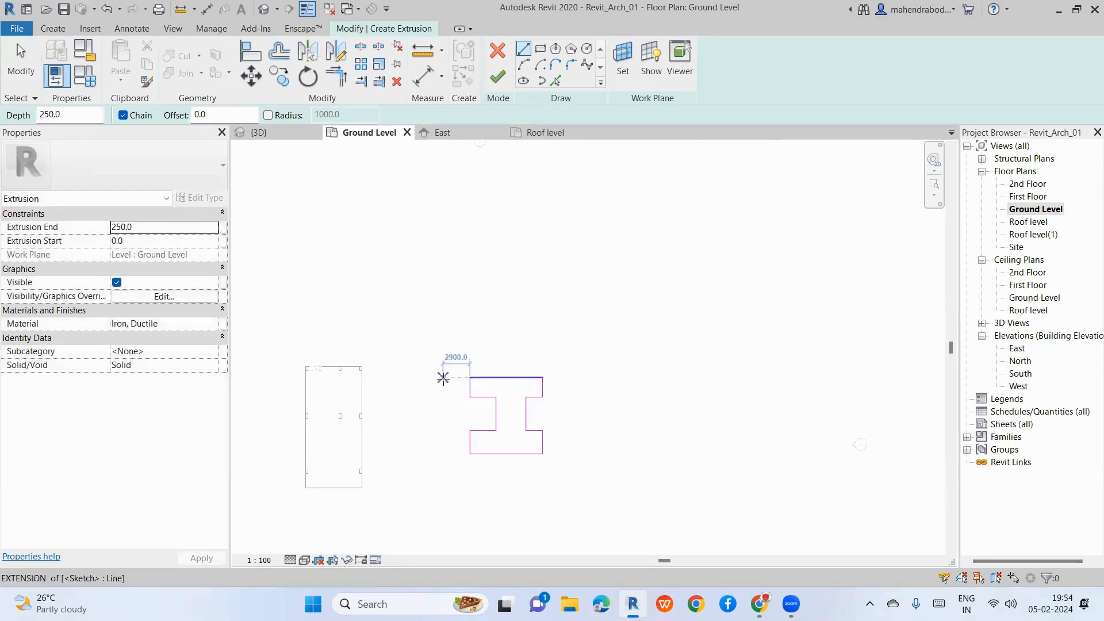
{"action": "key", "text": "Escape"}
{"action": "key", "text": "Escape"}
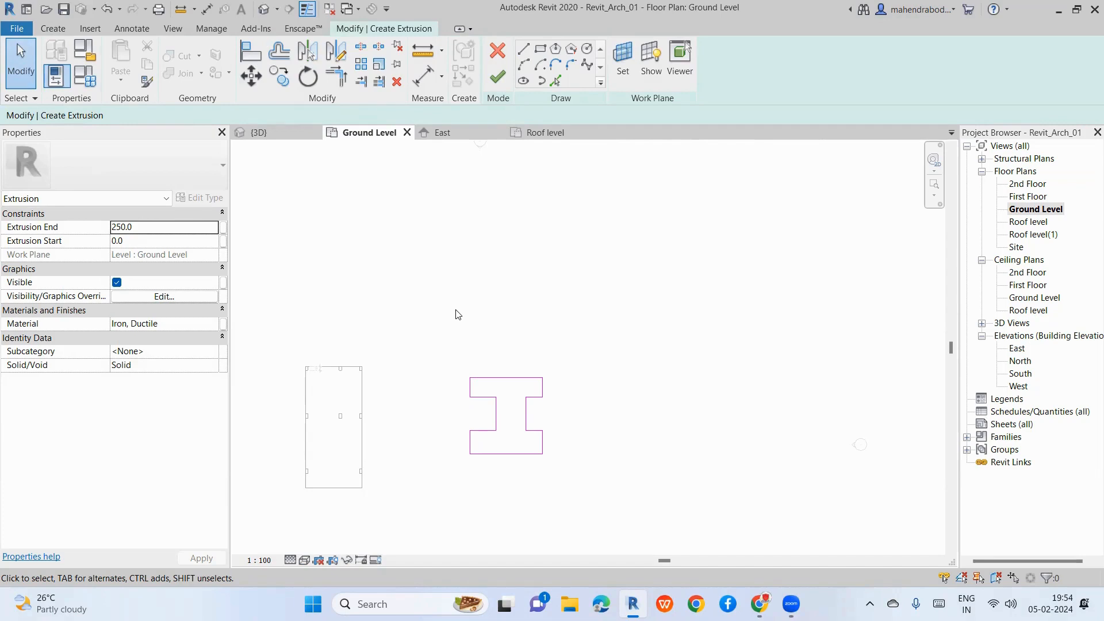
{"action": "left_click", "coordinate": [498, 76]}
{"action": "scroll", "coordinate": [510, 458], "scroll_direction": "up", "scroll_amount": 1}
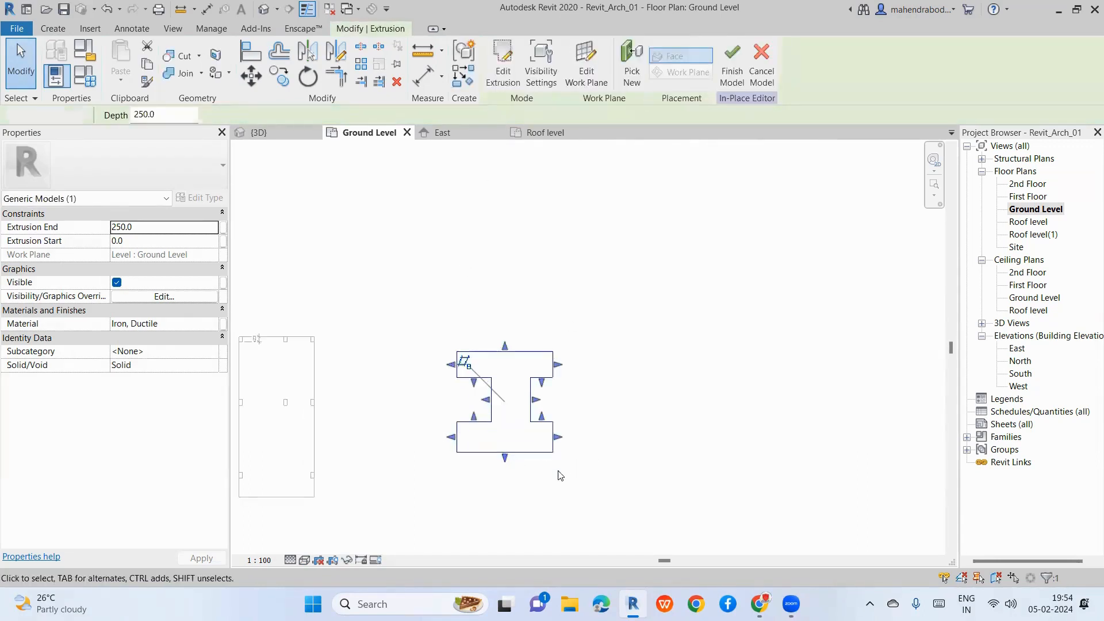
Step: Switch to the 3D view and inspect the flat slab and the I-shaped extrusion
{"action": "left_click", "coordinate": [558, 472]}
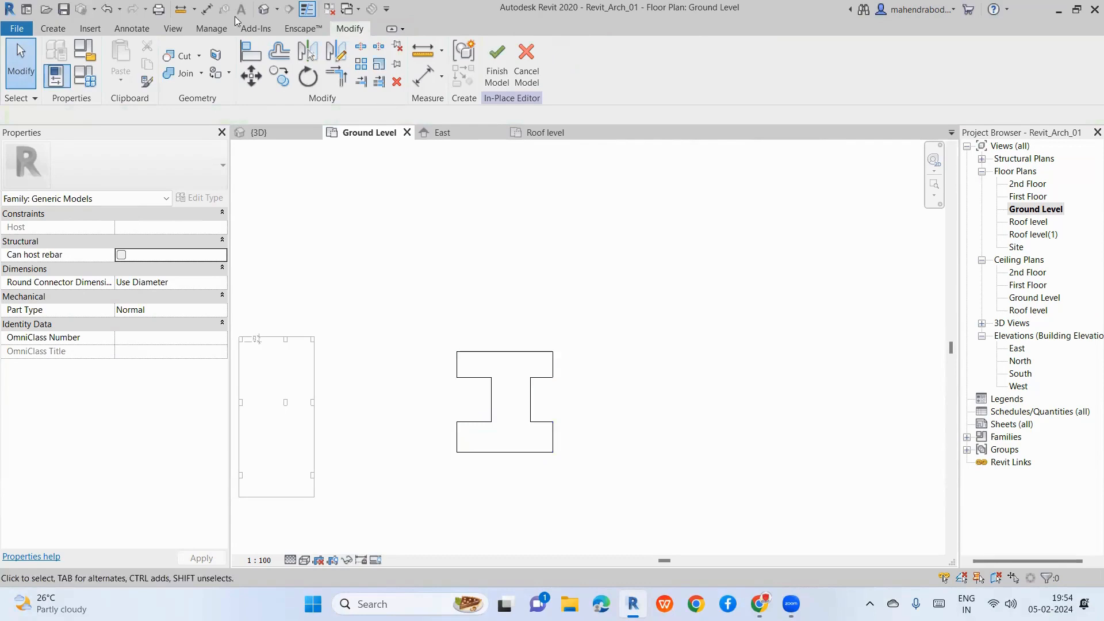
{"action": "left_click", "coordinate": [264, 9]}
{"action": "middle_click_drag", "start_coordinate": [736, 439], "coordinate": [775, 384]}
{"action": "left_click", "coordinate": [370, 422]}
{"action": "scroll", "coordinate": [620, 273], "scroll_direction": "up", "scroll_amount": 2}
{"action": "left_click", "coordinate": [627, 287]}
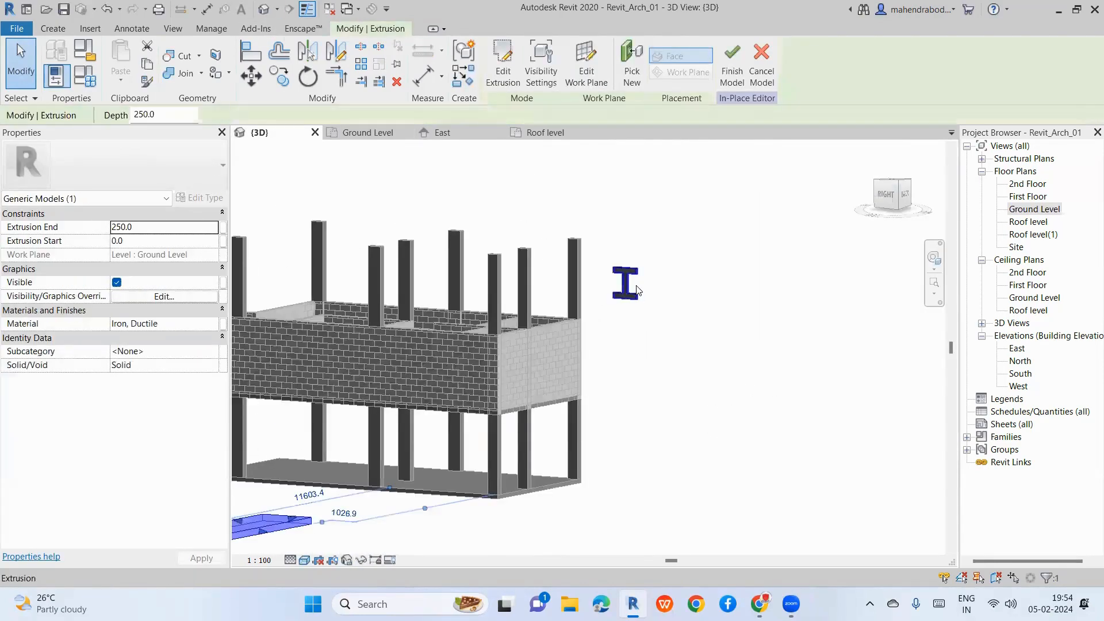
{"action": "scroll", "coordinate": [1033, 362], "scroll_direction": "down", "scroll_amount": 1}
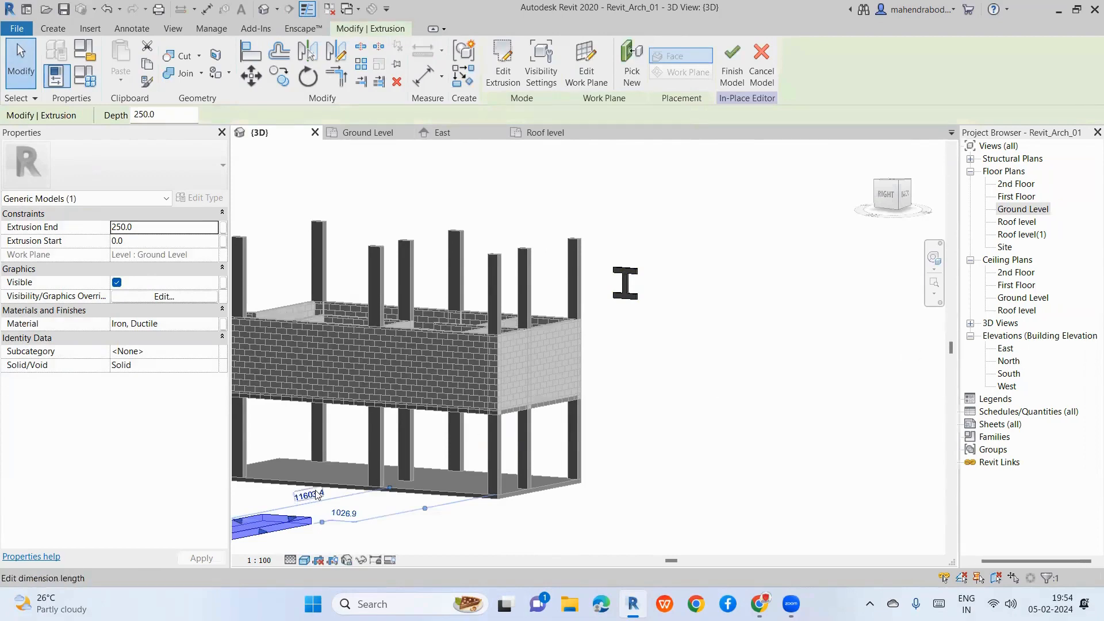
{"action": "scroll", "coordinate": [273, 527], "scroll_direction": "down", "scroll_amount": 3}
{"action": "scroll", "coordinate": [322, 508], "scroll_direction": "up", "scroll_amount": 5}
{"action": "left_click", "coordinate": [381, 498]}
{"action": "scroll", "coordinate": [381, 498], "scroll_direction": "up", "scroll_amount": 1}
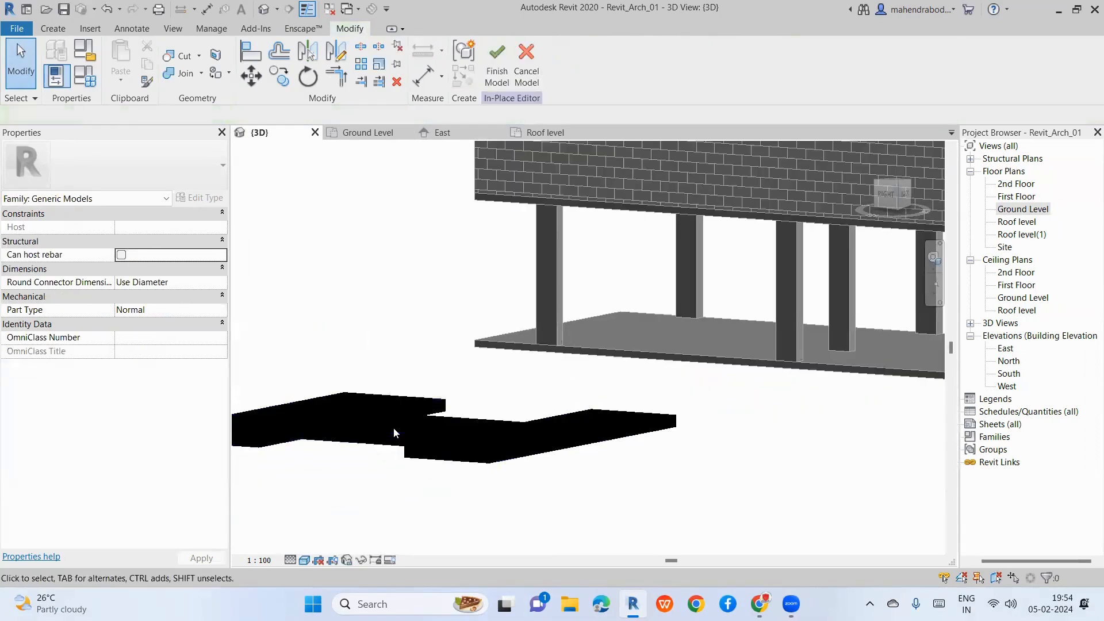
Step: Try an Extrusion End of 1000 on the flat slab, then undo it back to 250
{"action": "left_click", "coordinate": [296, 418]}
{"action": "left_click", "coordinate": [154, 230]}
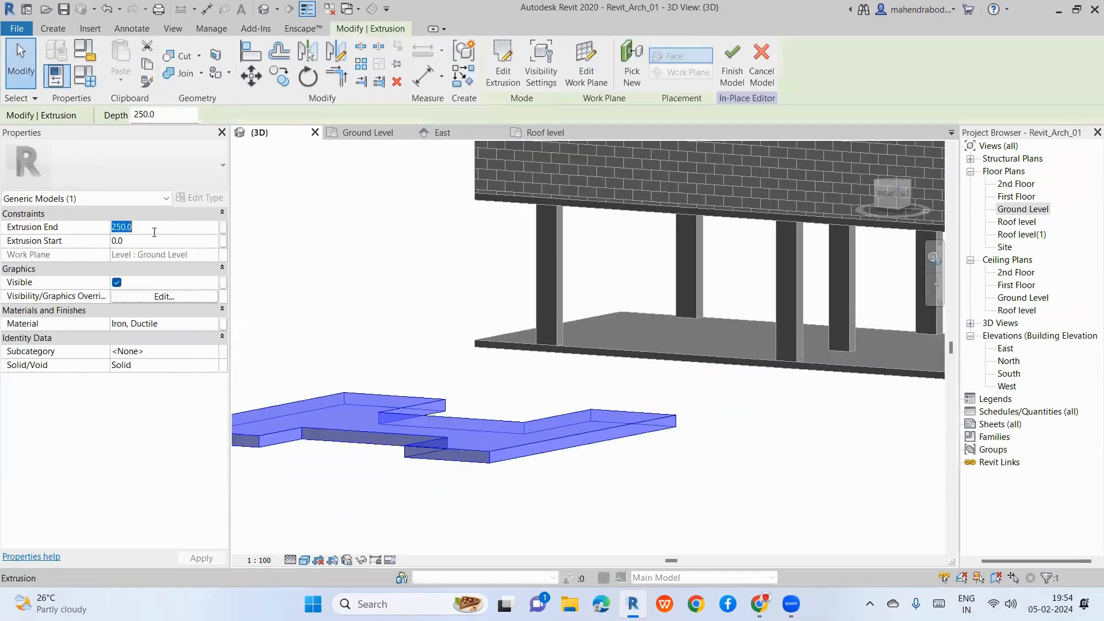
{"action": "type", "text": "1000"}
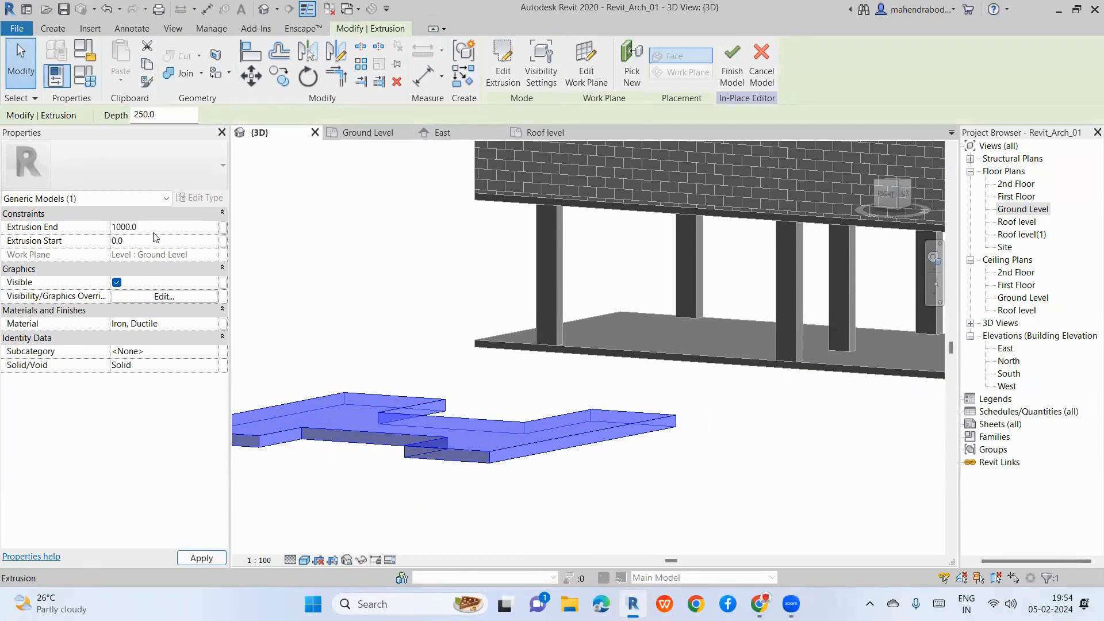
{"action": "left_click", "coordinate": [500, 511]}
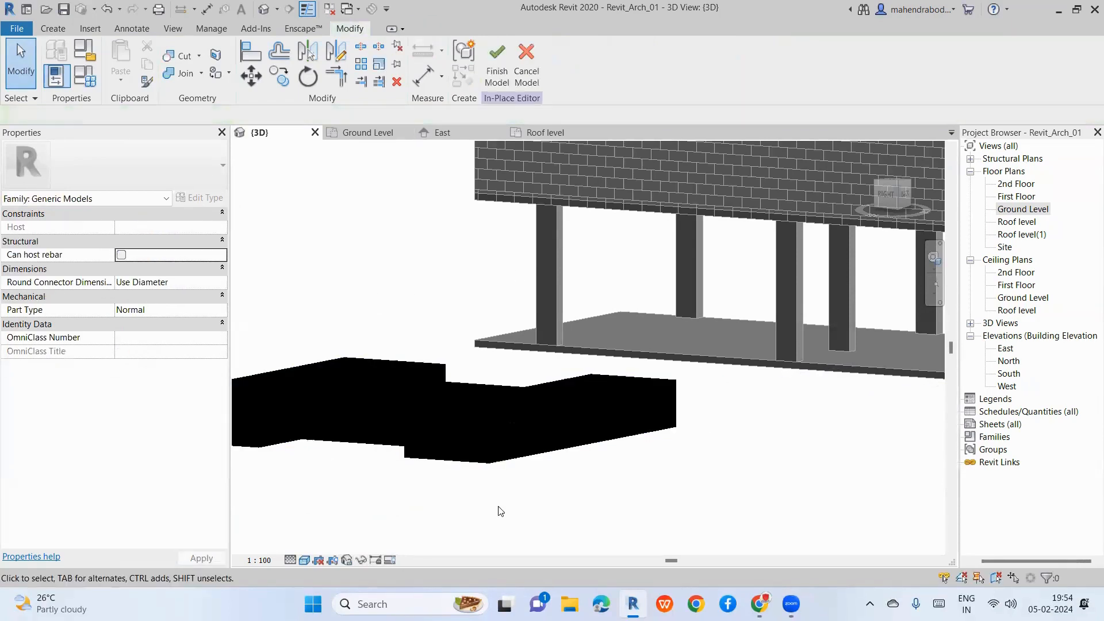
{"action": "key", "text": "ctrl+z"}
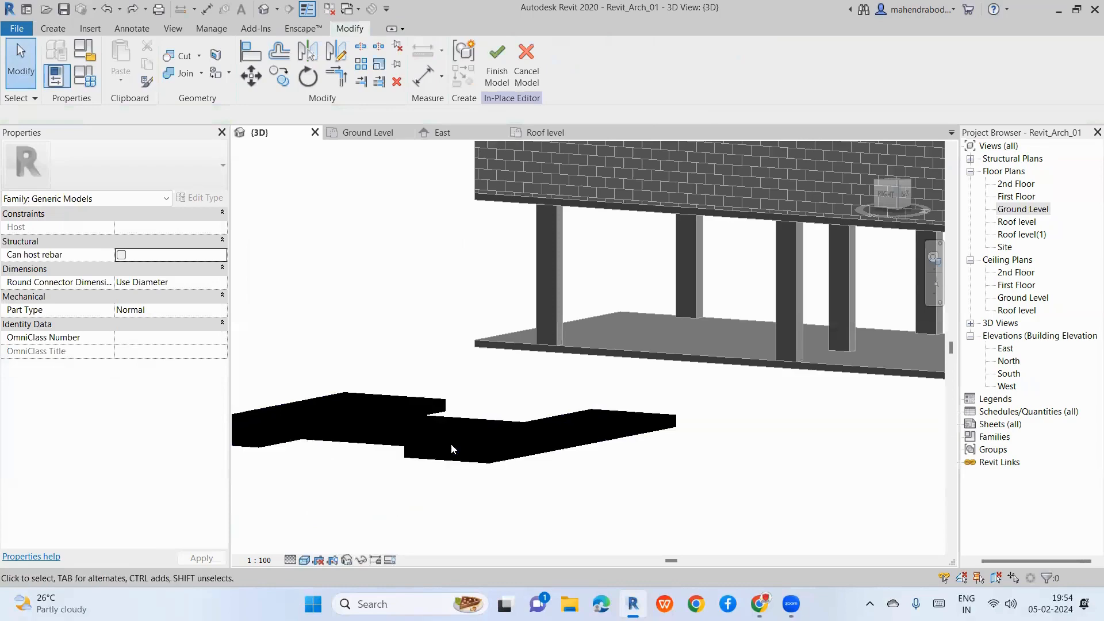
Step: Delete the flat slab extrusion and select the I-shaped extrusion
{"action": "left_click", "coordinate": [486, 452]}
{"action": "key", "text": "Delete"}
{"action": "scroll", "coordinate": [395, 439], "scroll_direction": "down", "scroll_amount": 3}
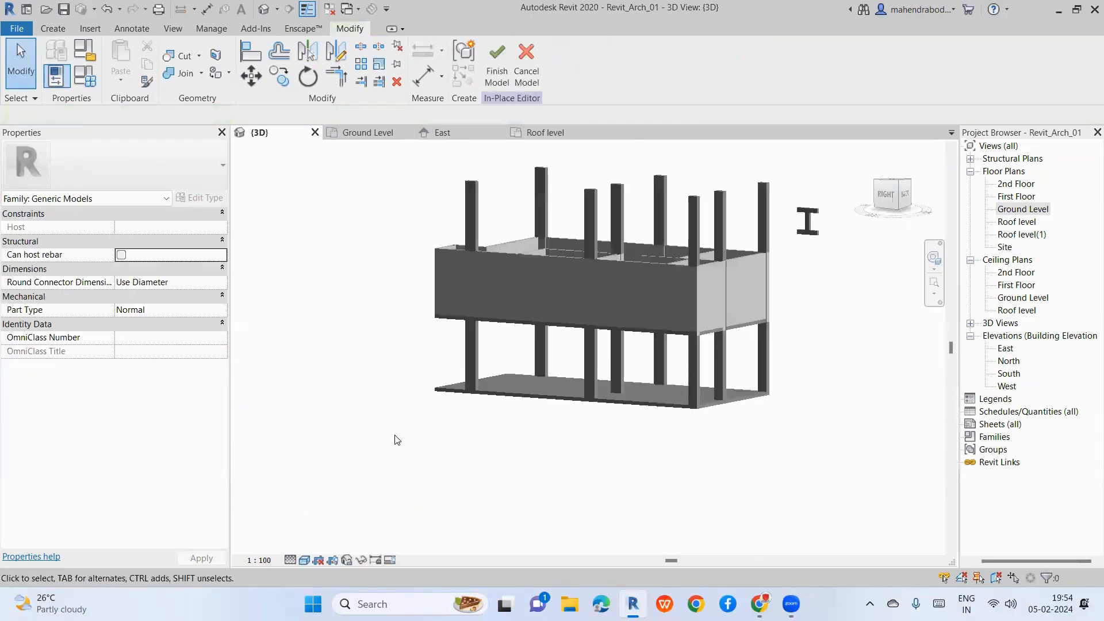
{"action": "scroll", "coordinate": [715, 266], "scroll_direction": "up", "scroll_amount": 4}
{"action": "left_click", "coordinate": [684, 313]}
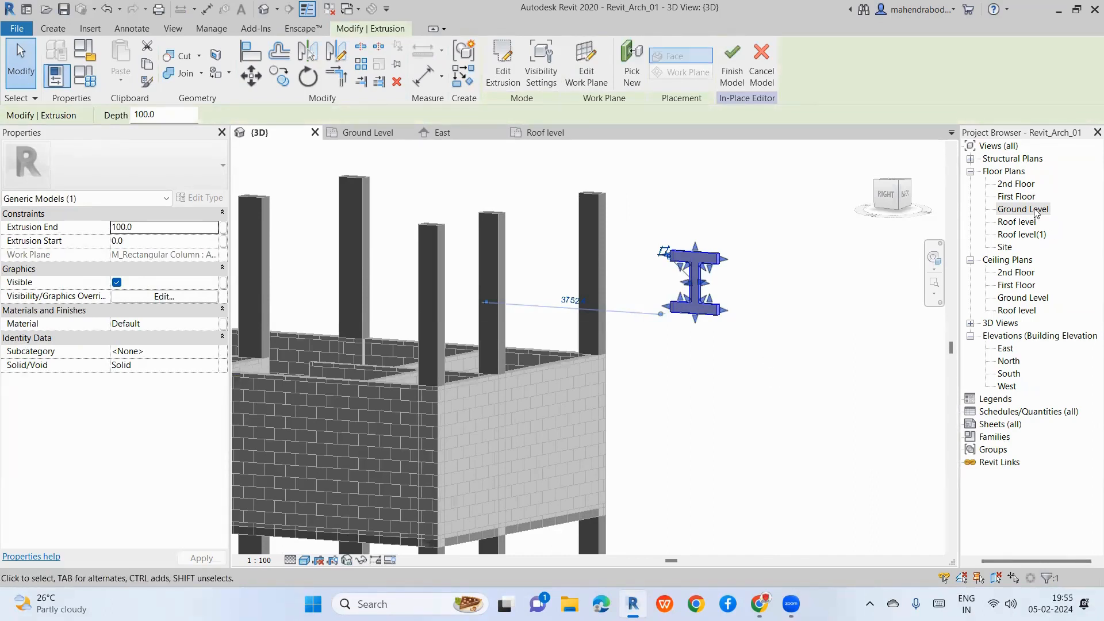
Step: Check the Ground Level plan, then return to 3D and inspect the I-beam extrusion
{"action": "double_click", "coordinate": [1023, 209]}
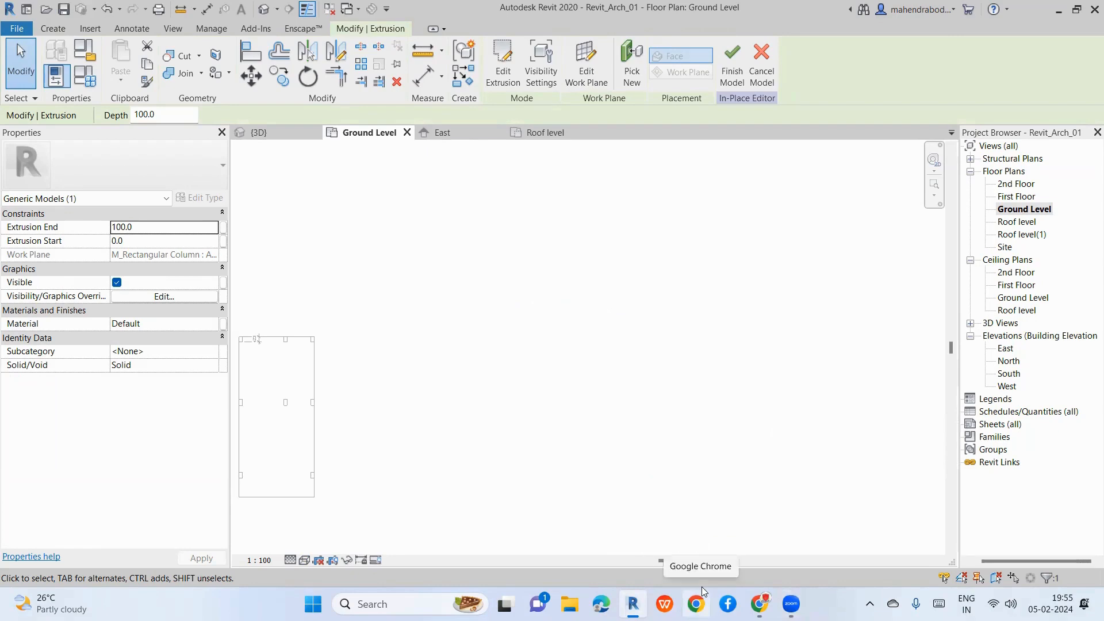
{"action": "scroll", "coordinate": [609, 216], "scroll_direction": "down", "scroll_amount": 4}
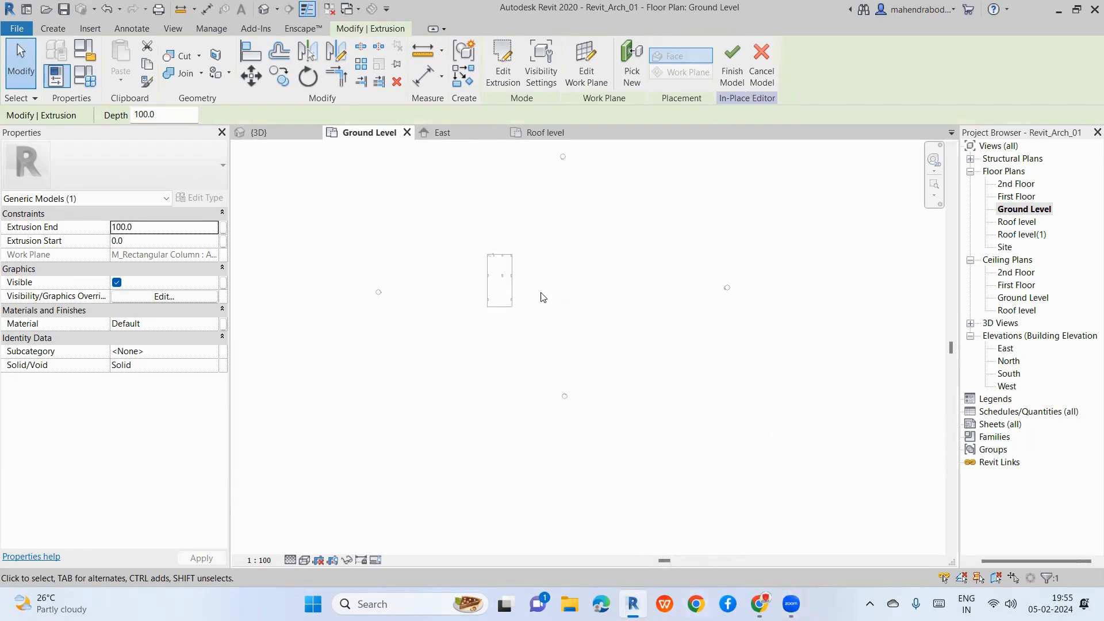
{"action": "left_click", "coordinate": [544, 326]}
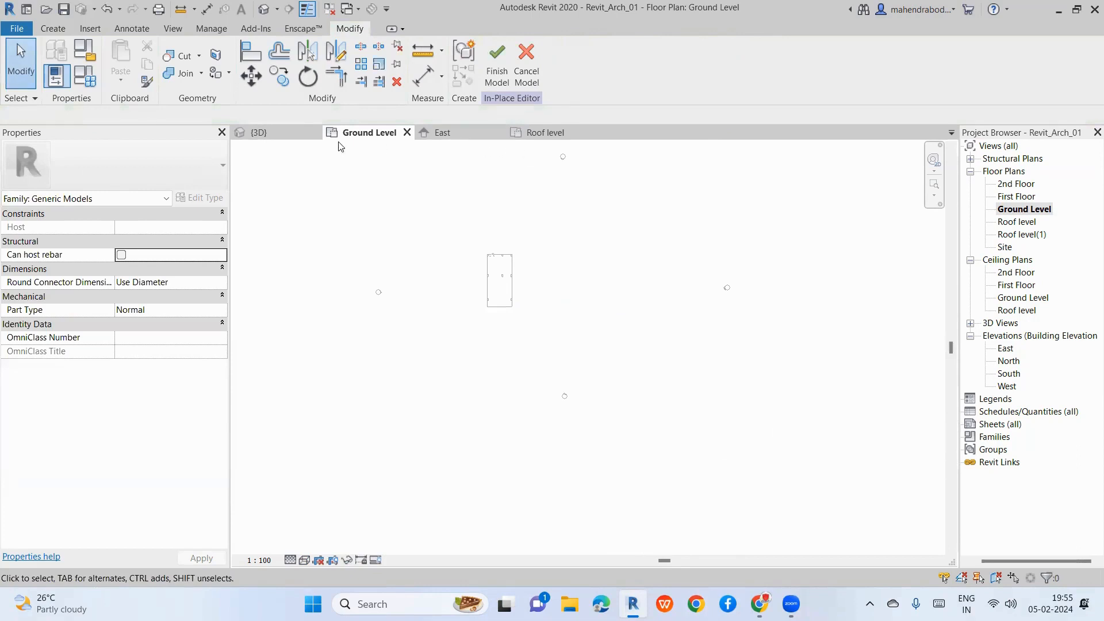
{"action": "left_click", "coordinate": [299, 134]}
{"action": "scroll", "coordinate": [726, 309], "scroll_direction": "up", "scroll_amount": 3}
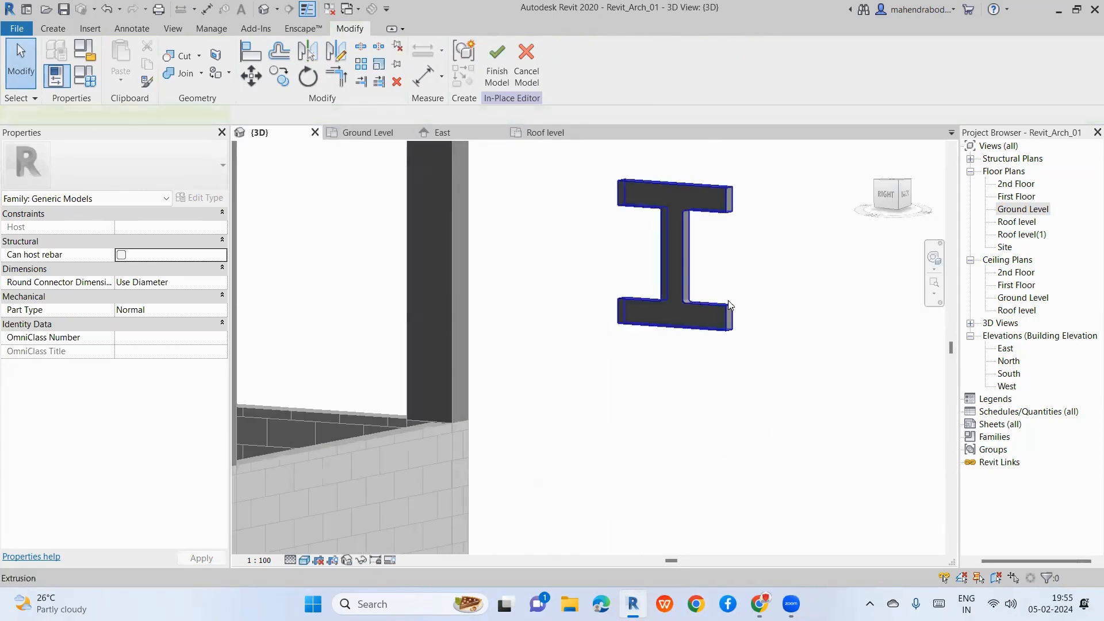
{"action": "left_click", "coordinate": [729, 306]}
{"action": "key", "text": "Escape"}
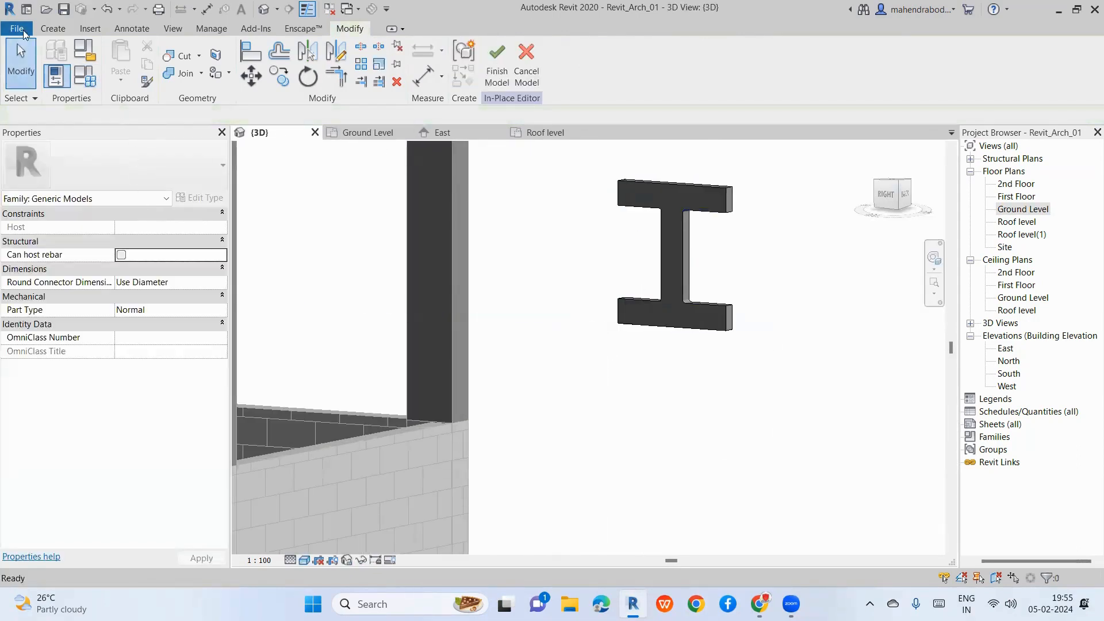
Step: Cancel a stray Revolve and finish the in-place generic model
{"action": "left_click", "coordinate": [56, 28]}
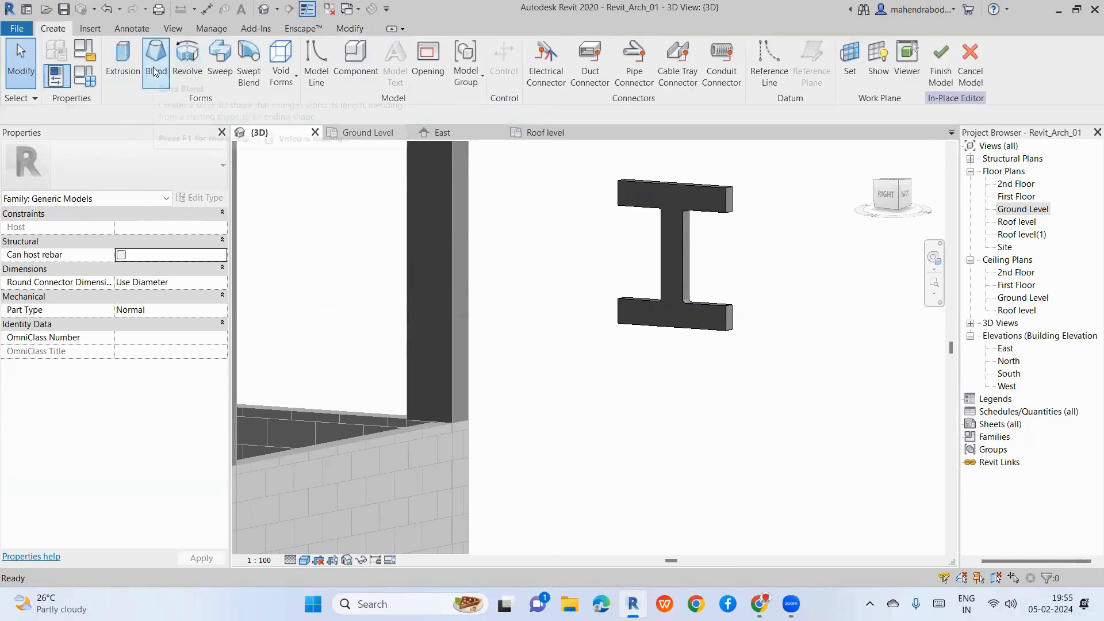
{"action": "left_click", "coordinate": [187, 60]}
{"action": "key", "text": "Escape"}
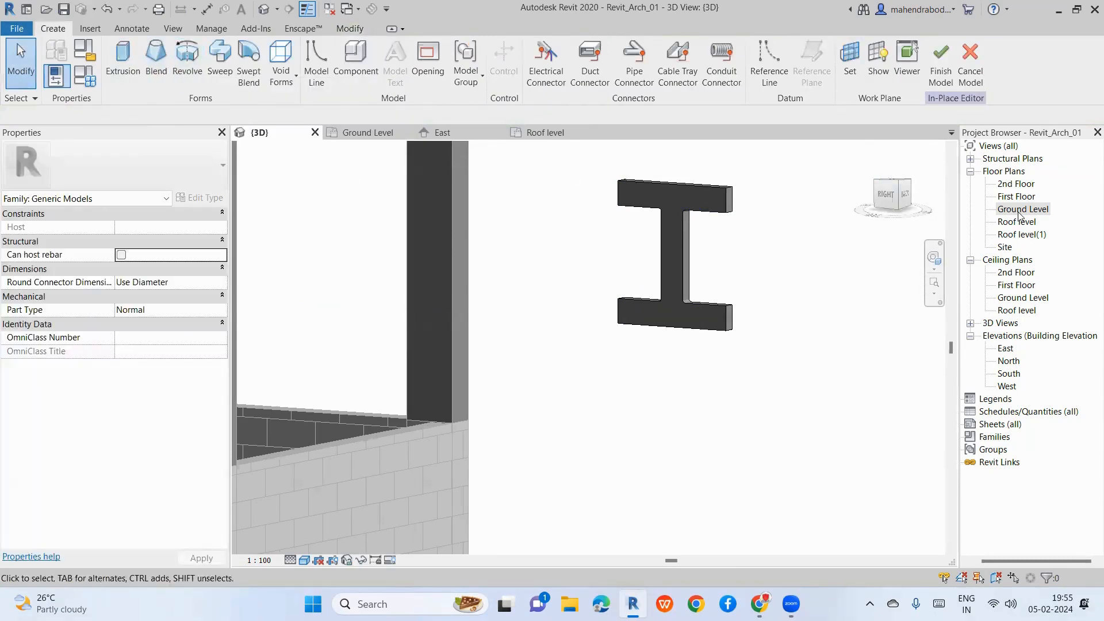
{"action": "left_click", "coordinate": [941, 63]}
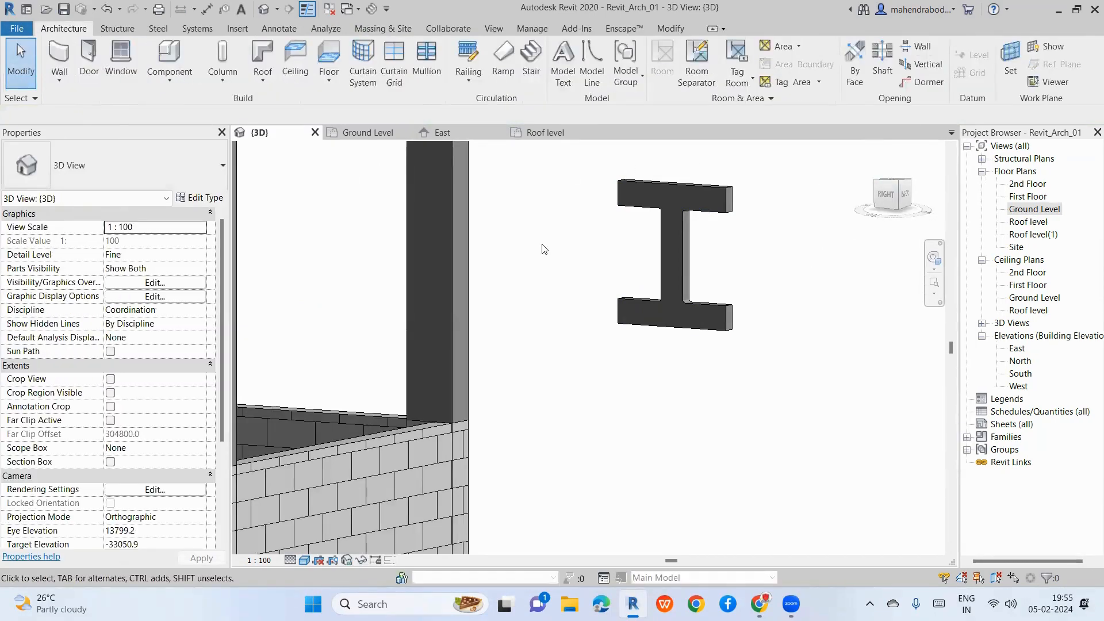
Step: Reopen the finished I-beam with Edit In-Place and open the Ground Level floor plan
{"action": "left_click", "coordinate": [680, 250]}
{"action": "left_click", "coordinate": [582, 67]}
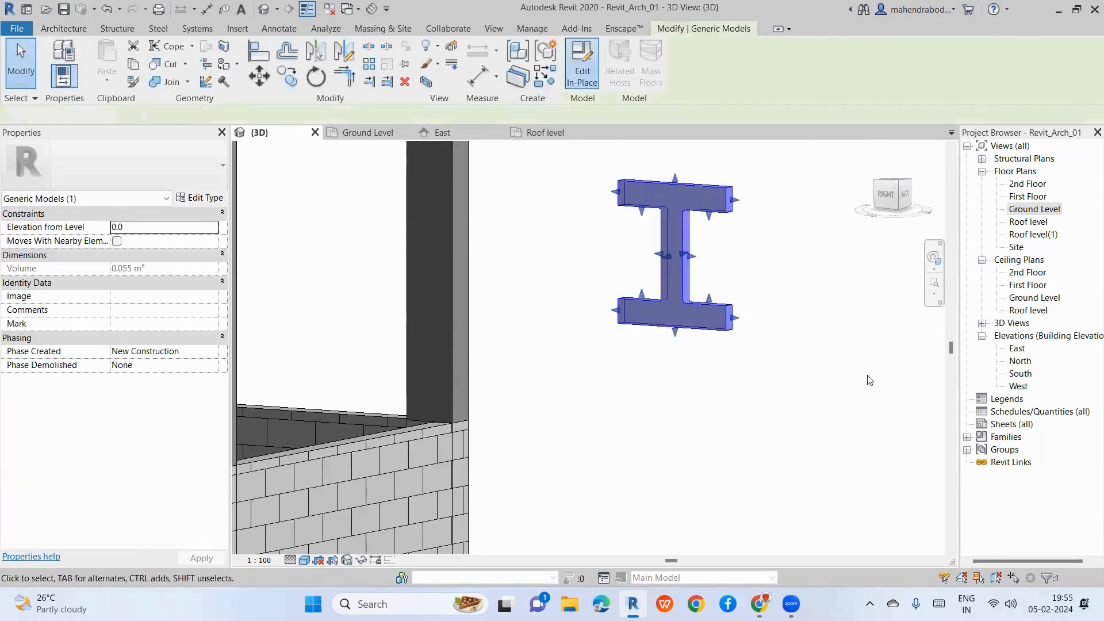
{"action": "left_click", "coordinate": [1040, 210]}
{"action": "double_click", "coordinate": [1041, 215]}
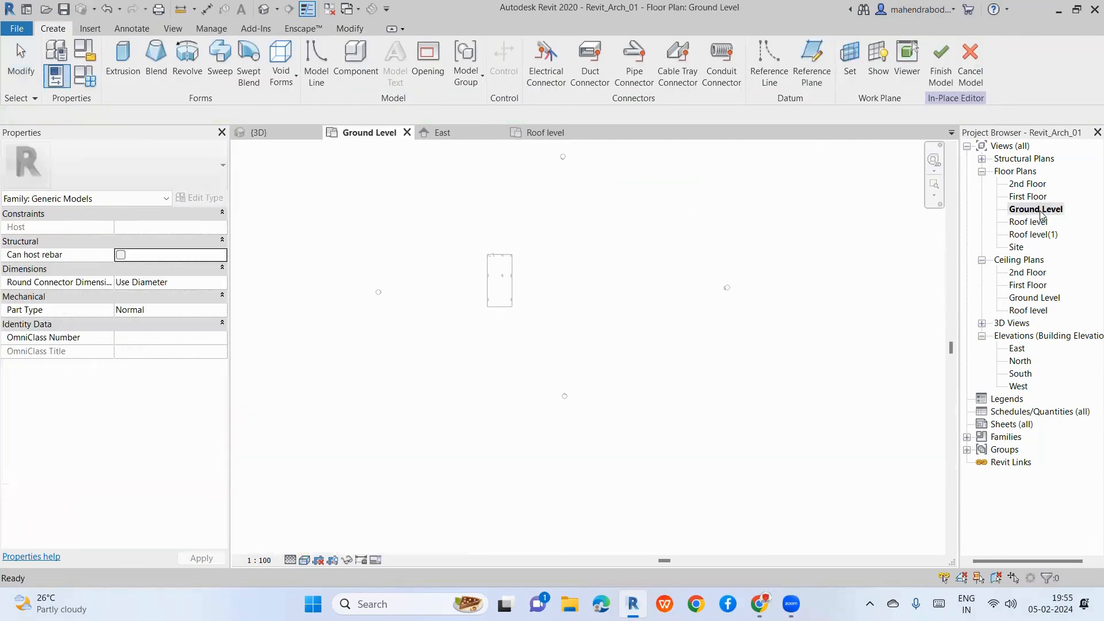
{"action": "scroll", "coordinate": [541, 394], "scroll_direction": "down", "scroll_amount": 5}
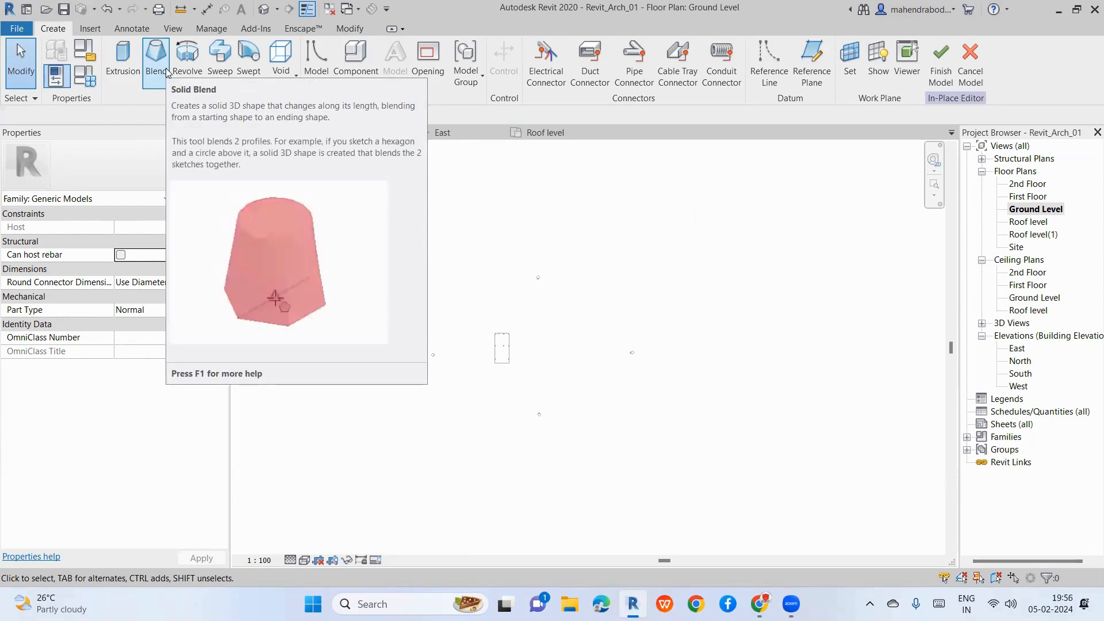
Step: Start a Blend, draw its rectangular base with the Rectangle tool, and switch to Edit Top
{"action": "left_click", "coordinate": [156, 63]}
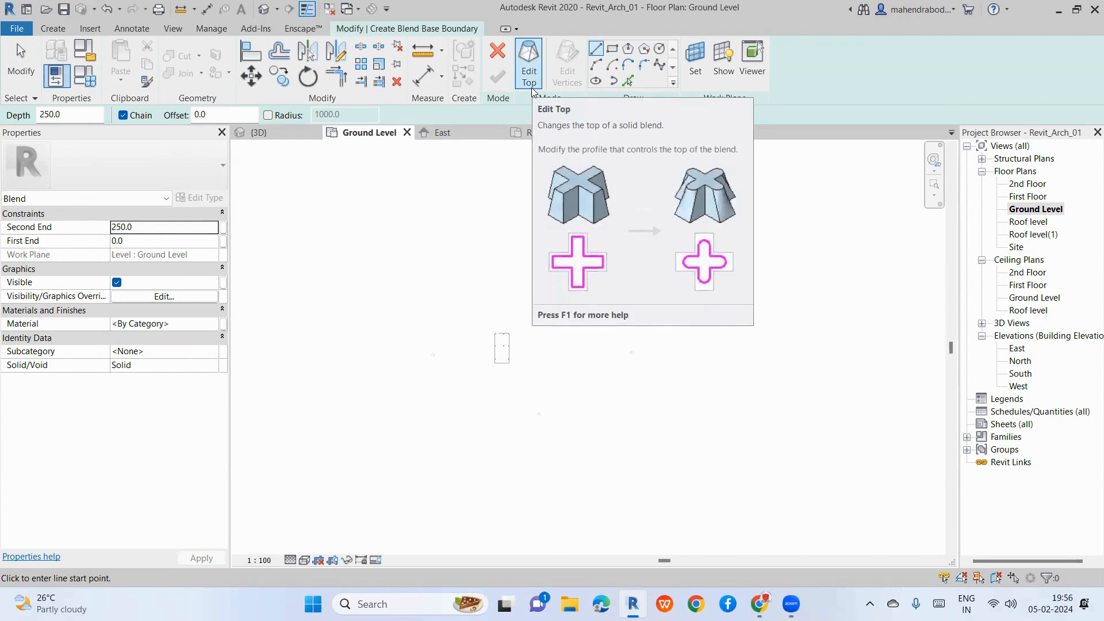
{"action": "left_click", "coordinate": [611, 49]}
{"action": "scroll", "coordinate": [578, 354], "scroll_direction": "up", "scroll_amount": 4}
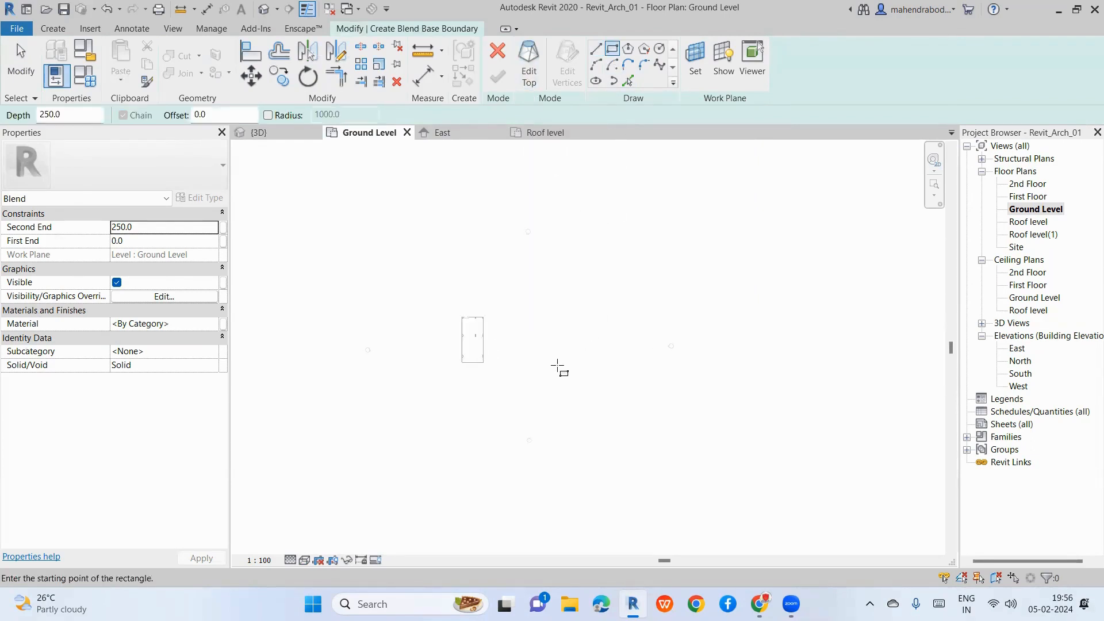
{"action": "left_click", "coordinate": [551, 314]}
{"action": "scroll", "coordinate": [577, 354], "scroll_direction": "up", "scroll_amount": 4}
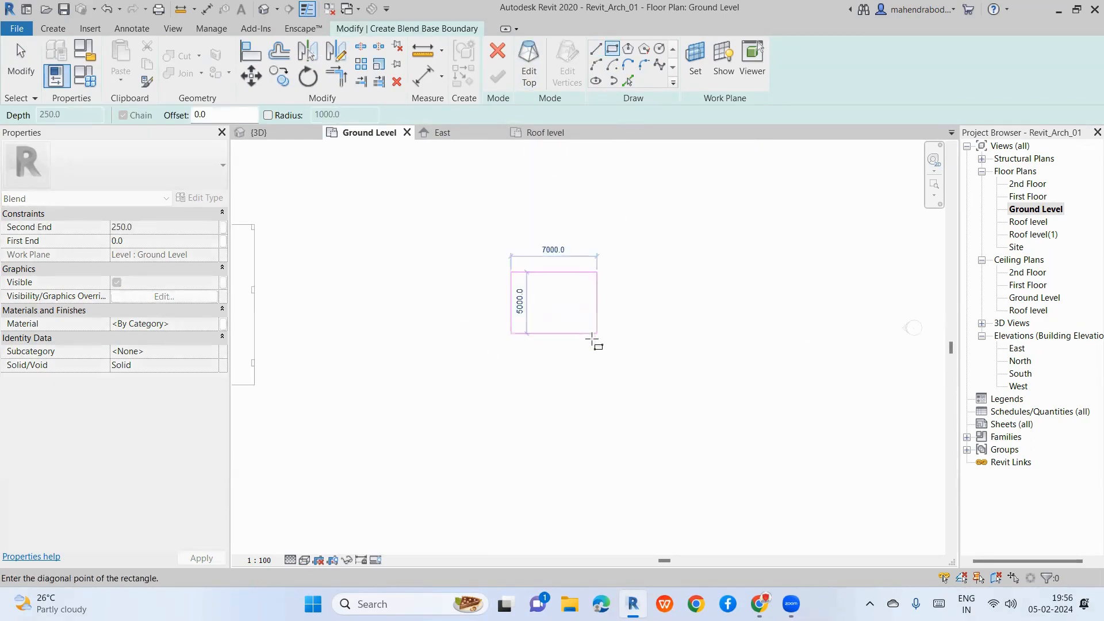
{"action": "left_click", "coordinate": [589, 343]}
{"action": "key", "text": "Escape"}
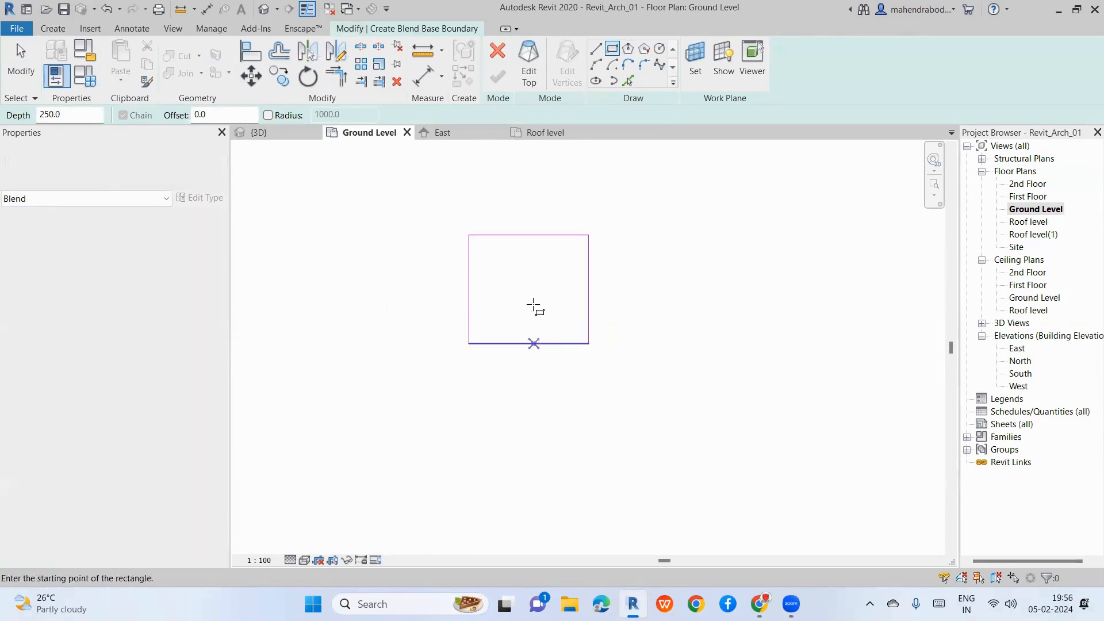
{"action": "key", "text": "Escape"}
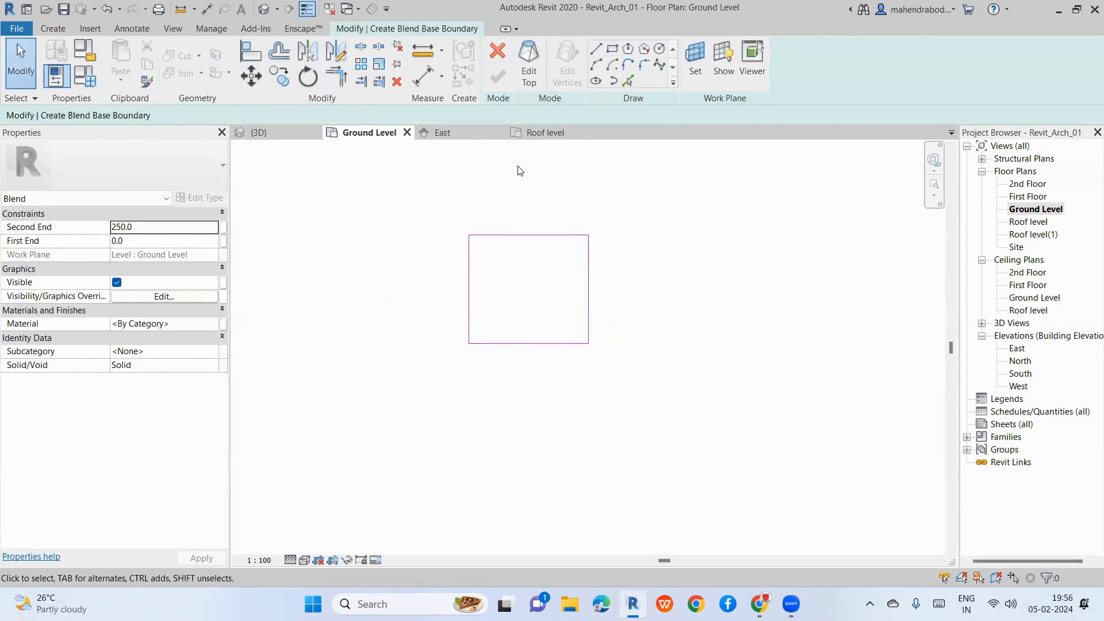
{"action": "left_click", "coordinate": [529, 78]}
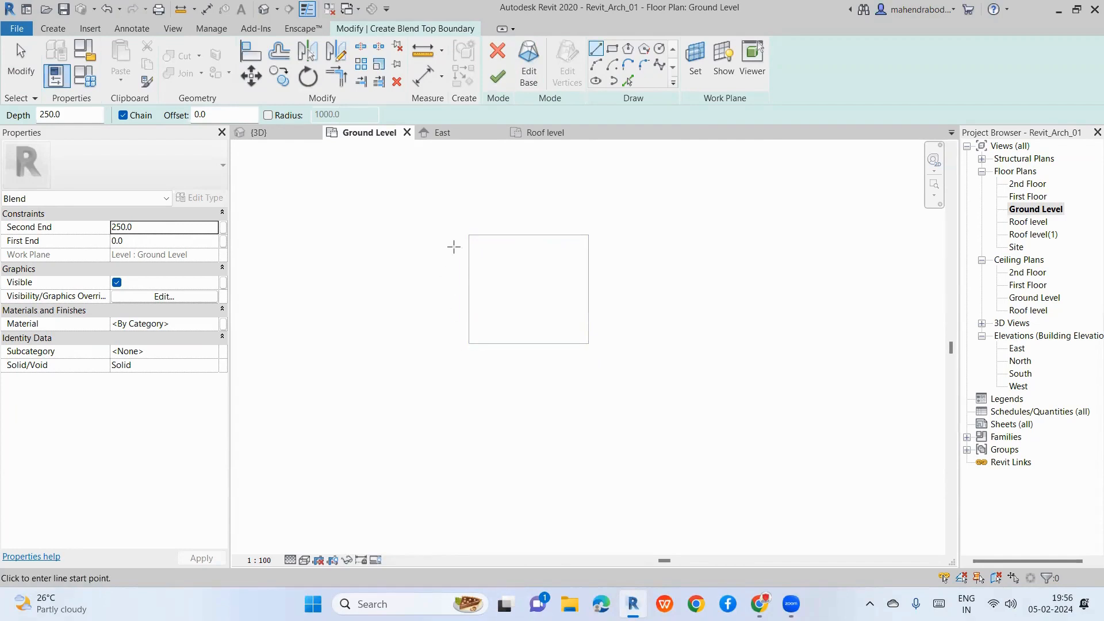
Step: Draw a radius 1800 circle centred in the square as the top, and finish the blend
{"action": "left_click", "coordinate": [660, 49]}
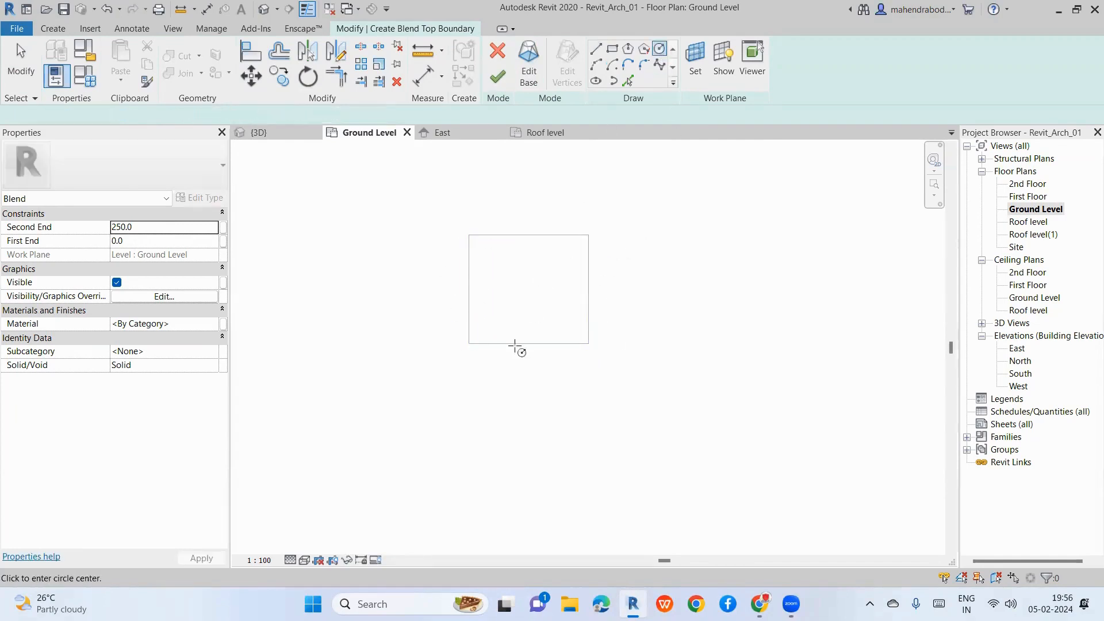
{"action": "left_click", "coordinate": [522, 286]}
{"action": "scroll", "coordinate": [529, 290], "scroll_direction": "up", "scroll_amount": 1}
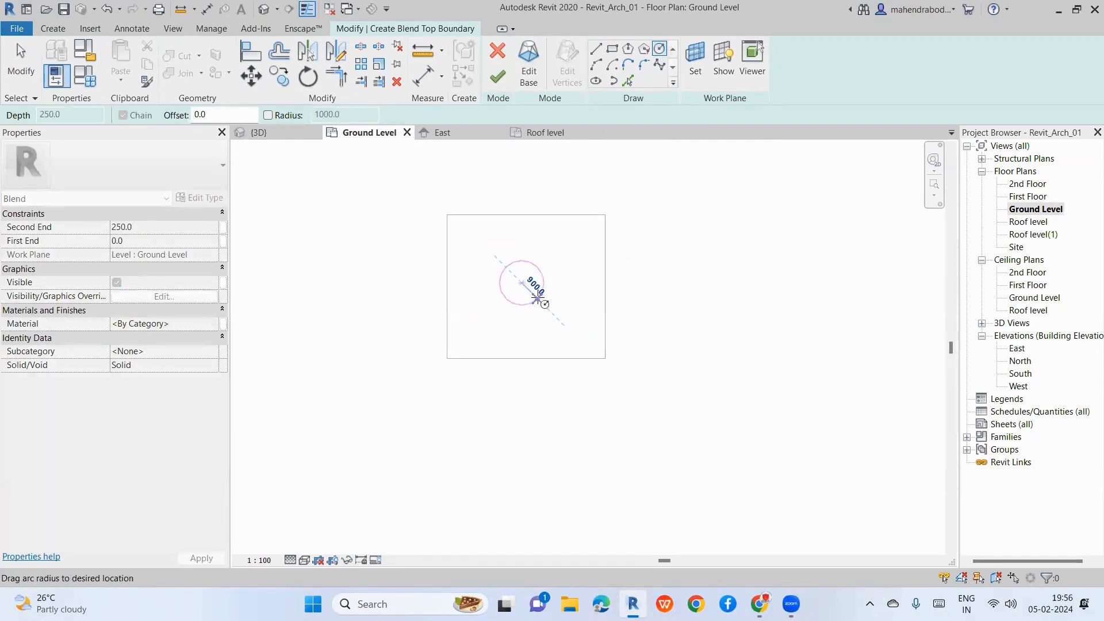
{"action": "left_click", "coordinate": [560, 304]}
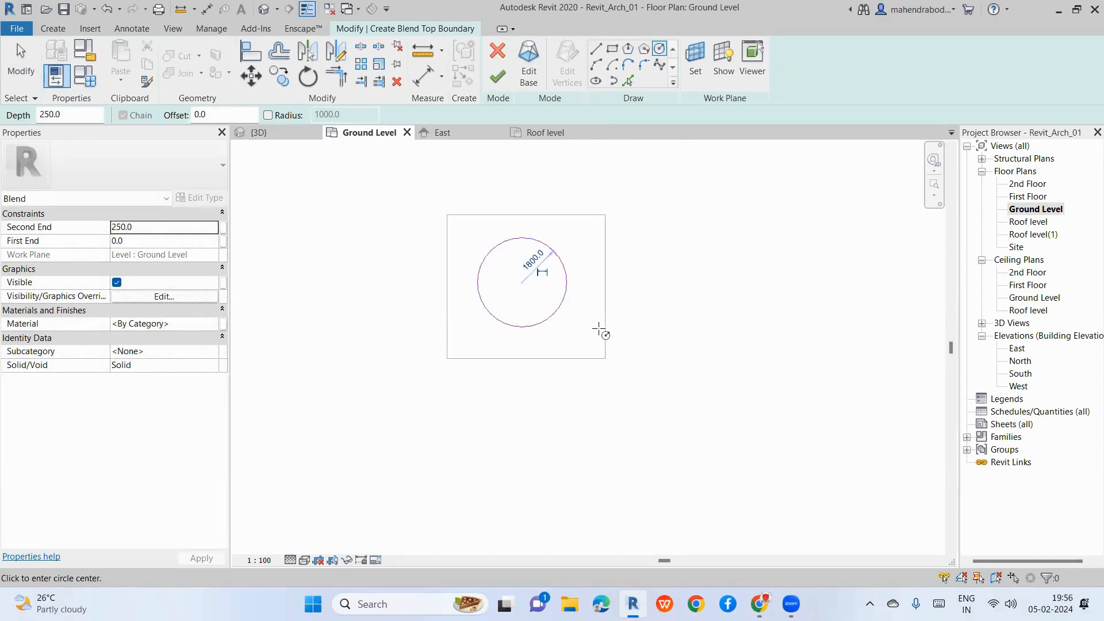
{"action": "key", "text": "Escape"}
{"action": "key", "text": "Escape"}
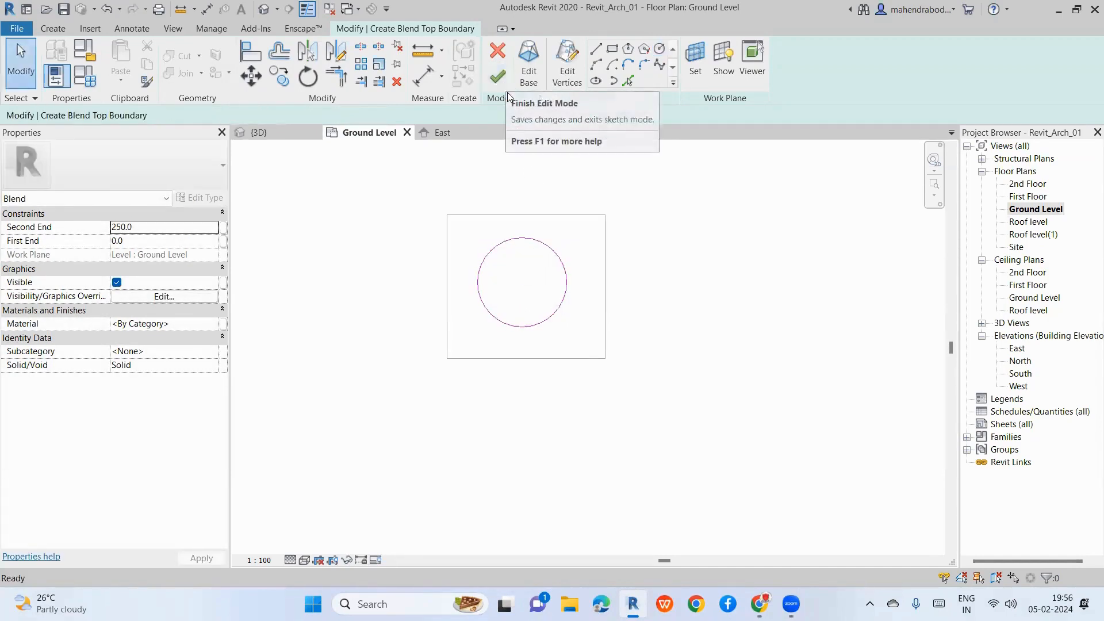
{"action": "left_click", "coordinate": [508, 86]}
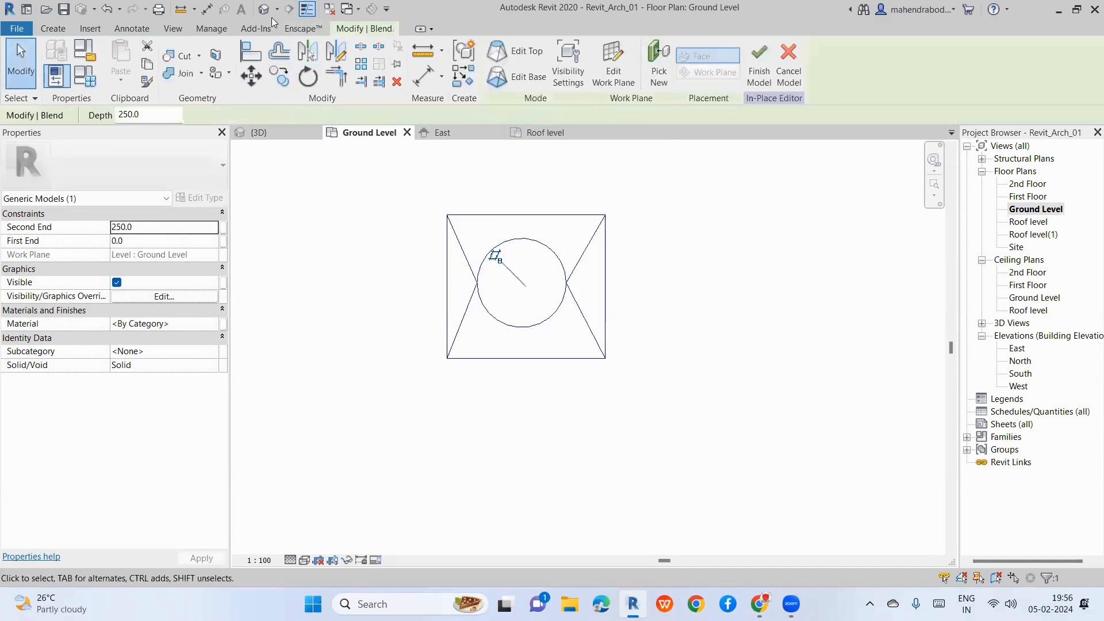
Step: In 3D, stretch the square-to-circle blend upward to a Second End of 6034.9
{"action": "left_click", "coordinate": [258, 132]}
{"action": "scroll", "coordinate": [584, 427], "scroll_direction": "down", "scroll_amount": 10}
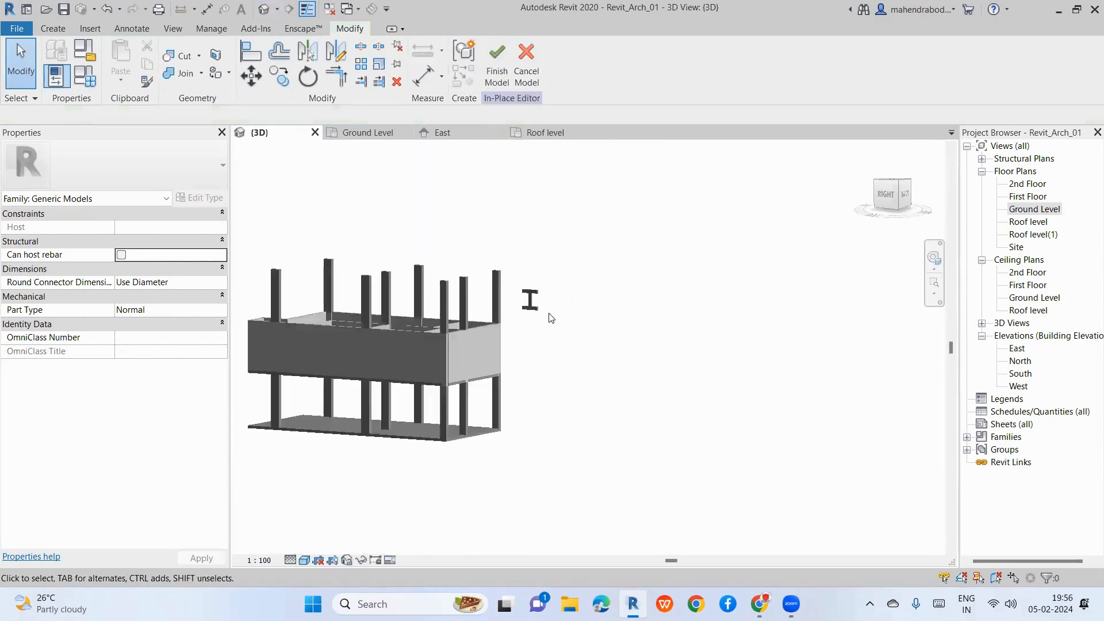
{"action": "scroll", "coordinate": [295, 419], "scroll_direction": "up", "scroll_amount": 4}
{"action": "scroll", "coordinate": [305, 415], "scroll_direction": "up", "scroll_amount": 3}
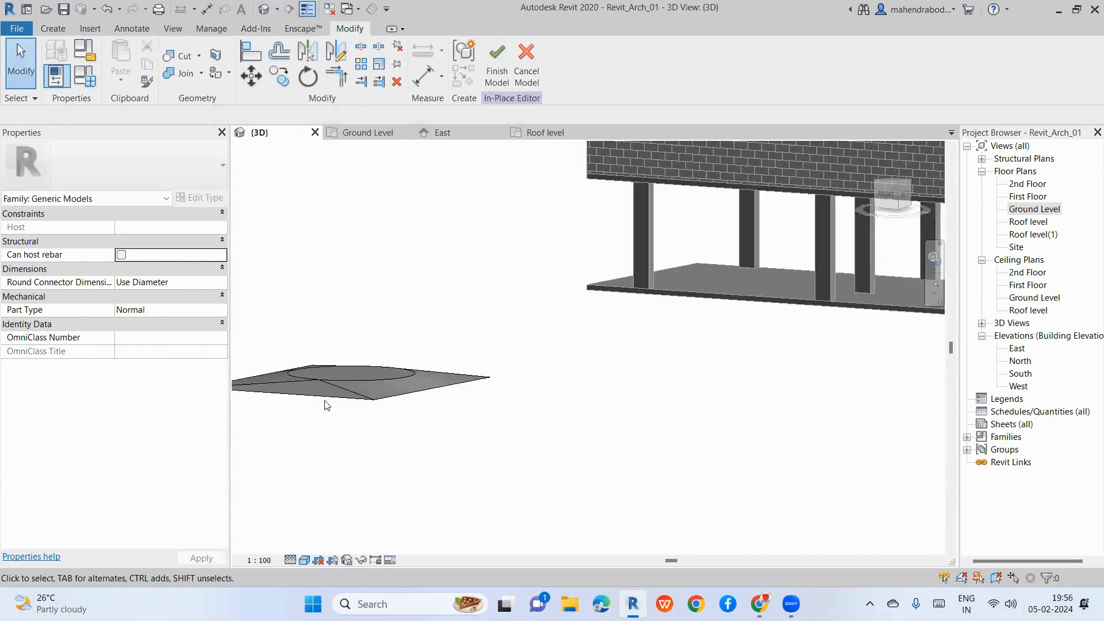
{"action": "left_click", "coordinate": [339, 375]}
{"action": "left_click_drag", "start_coordinate": [350, 369], "coordinate": [348, 166]}
{"action": "left_click", "coordinate": [608, 410]}
Step: Orbit to inspect the tall blend, then delete it and pick Ground Level
{"action": "scroll", "coordinate": [610, 409], "scroll_direction": "down", "scroll_amount": 2}
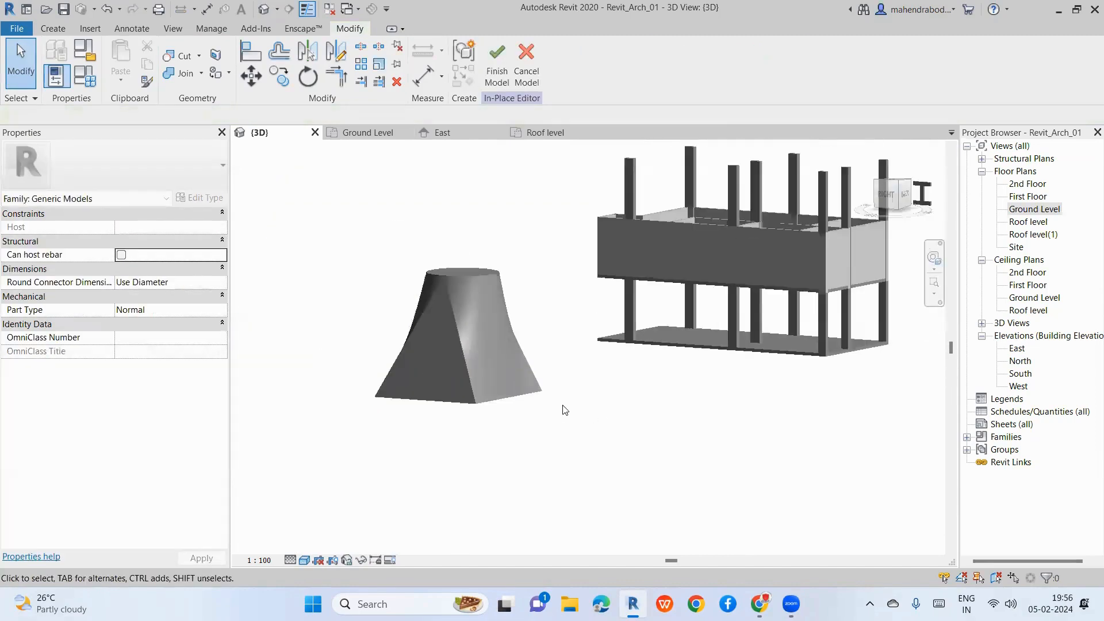
{"action": "left_click", "coordinate": [479, 403]}
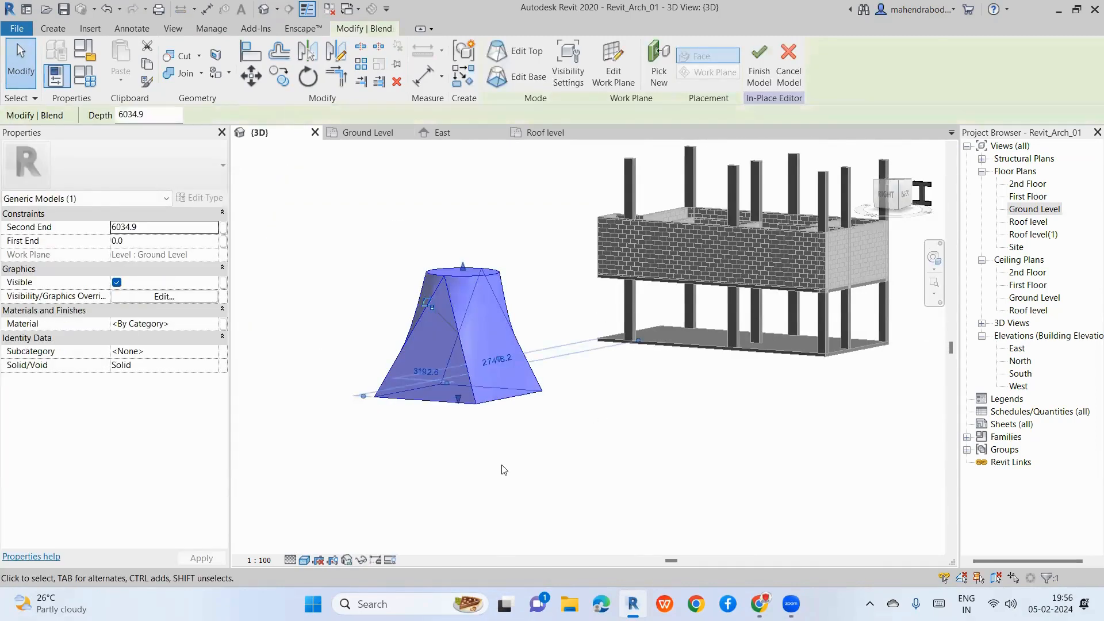
{"action": "middle_click_drag", "start_coordinate": [581, 492], "coordinate": [669, 461], "text": "shift"}
{"action": "left_click", "coordinate": [636, 448]}
{"action": "left_click", "coordinate": [497, 402]}
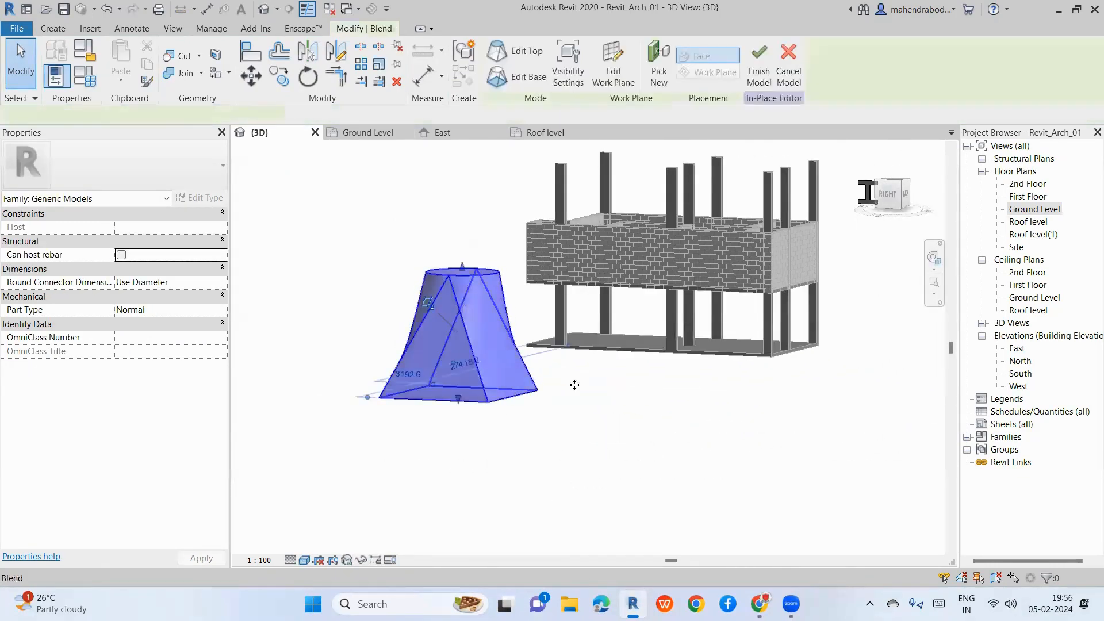
{"action": "key", "text": "Delete"}
{"action": "left_click", "coordinate": [1035, 209]}
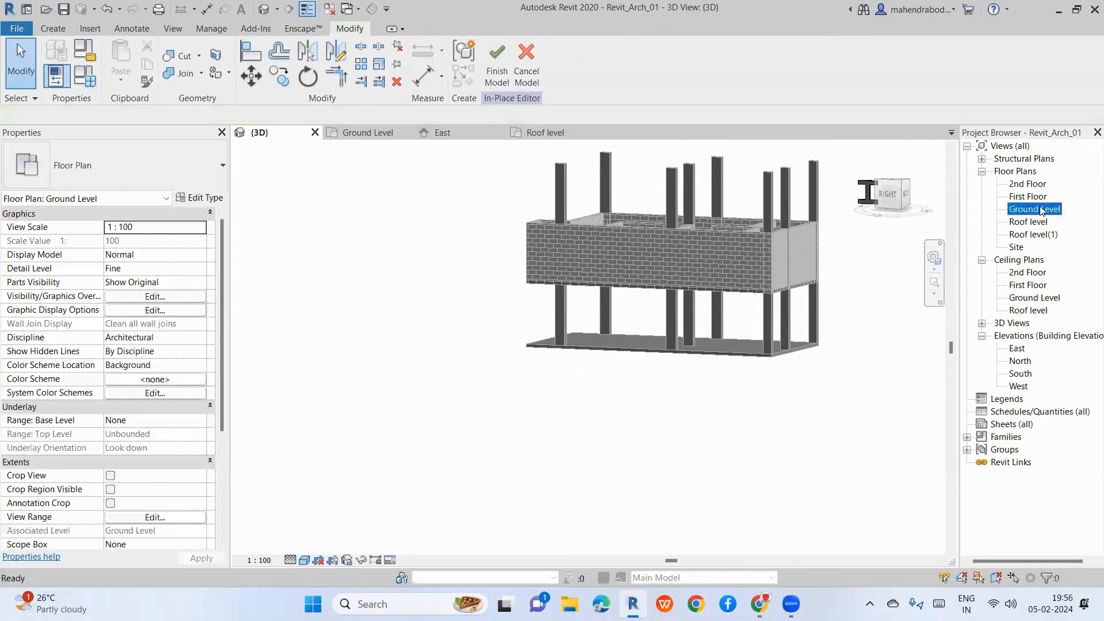
Step: On Ground Level, start a Blend and draw a 21800 by 10000 rectangular base with lines
{"action": "double_click", "coordinate": [1042, 210]}
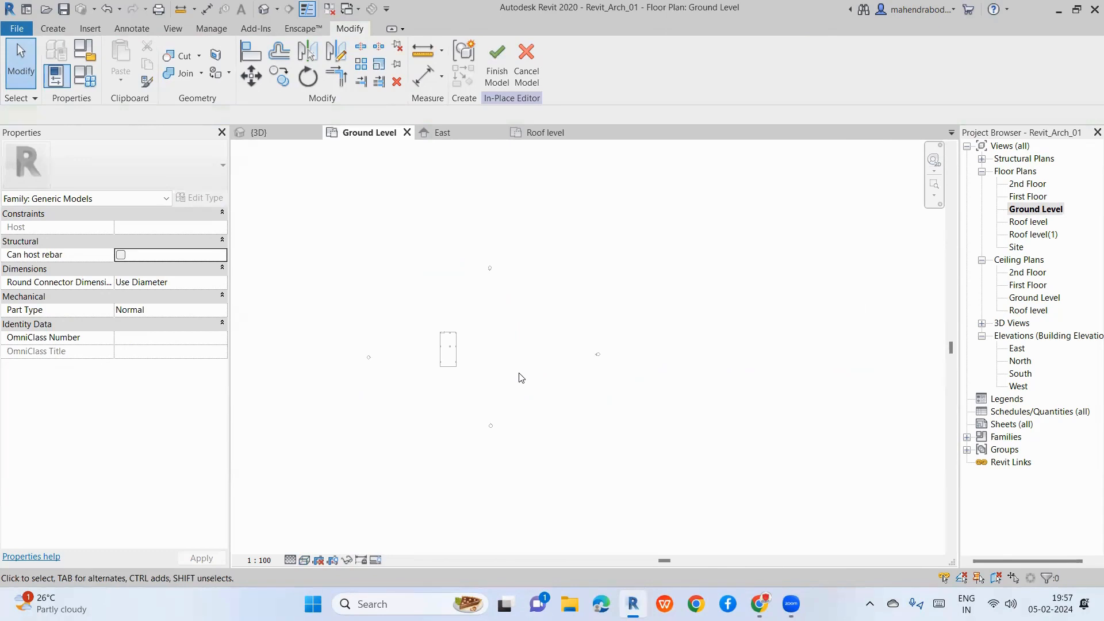
{"action": "right_click", "coordinate": [520, 378]}
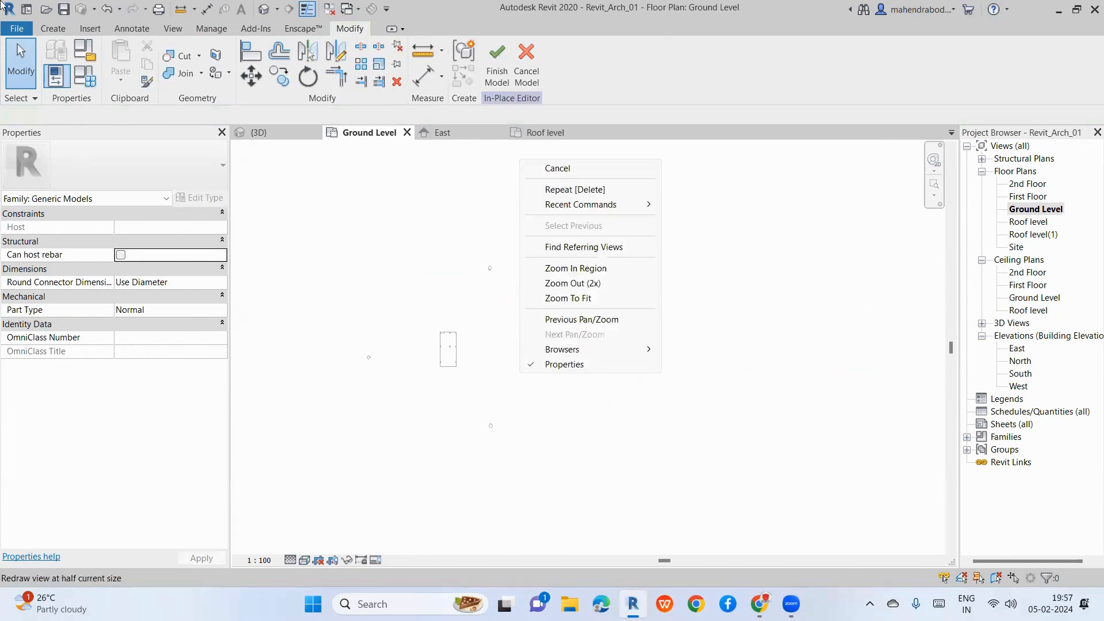
{"action": "left_click", "coordinate": [52, 30]}
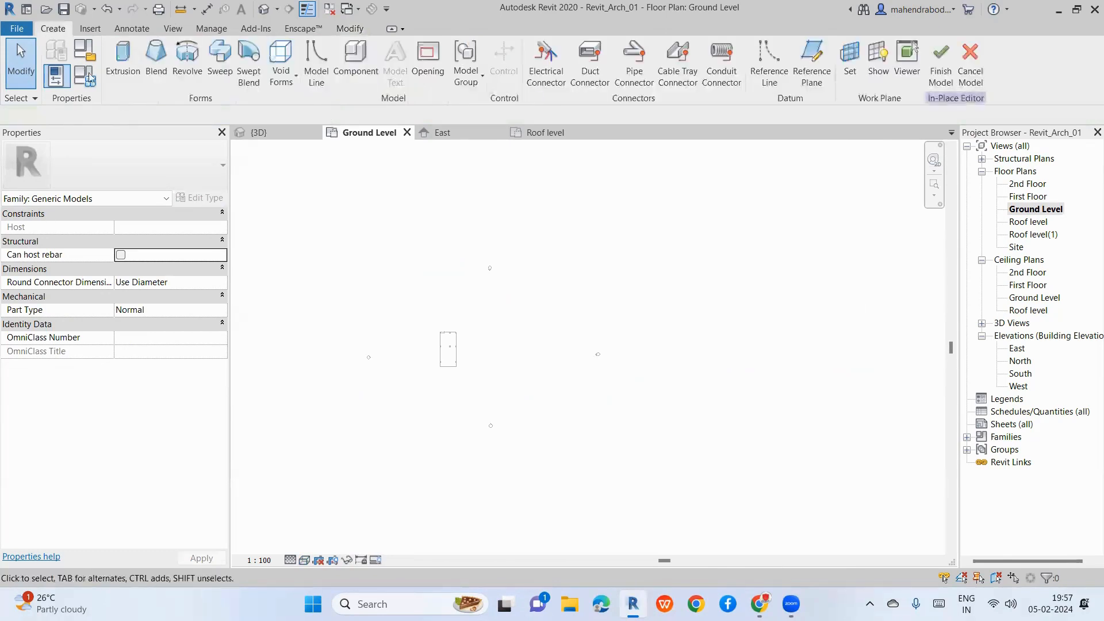
{"action": "left_click", "coordinate": [165, 74]}
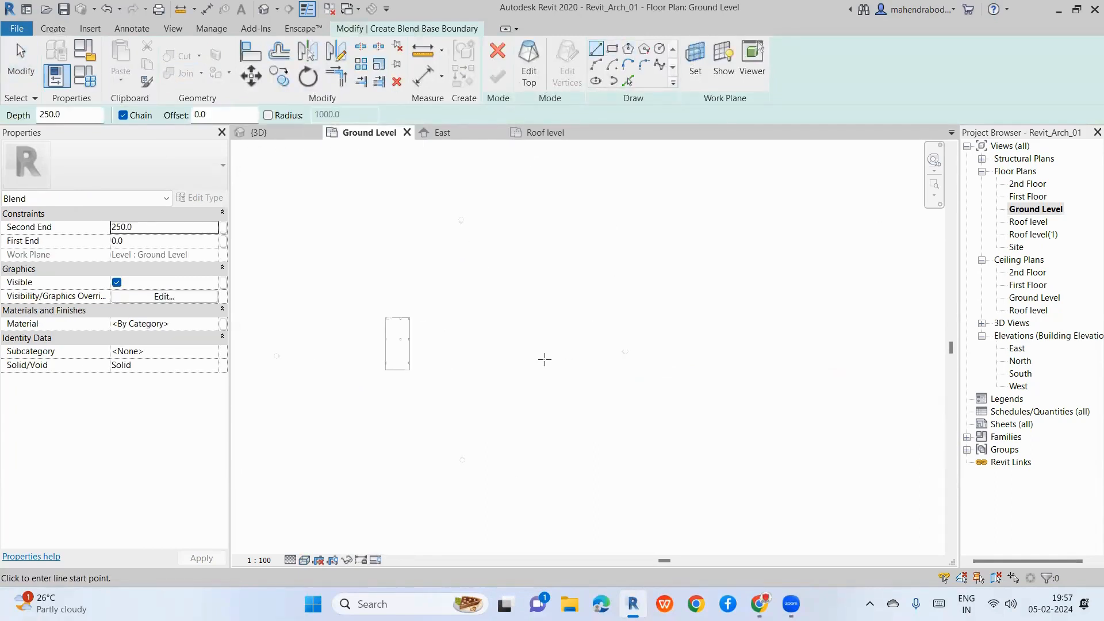
{"action": "scroll", "coordinate": [519, 339], "scroll_direction": "up", "scroll_amount": 2}
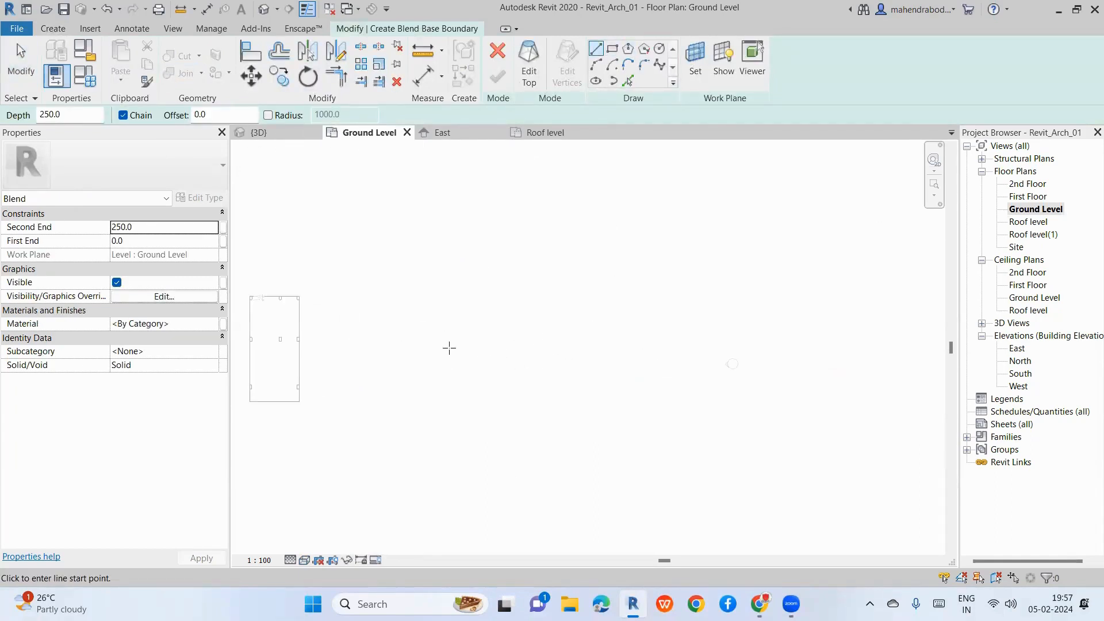
{"action": "left_click", "coordinate": [438, 342]}
{"action": "left_click", "coordinate": [437, 423]}
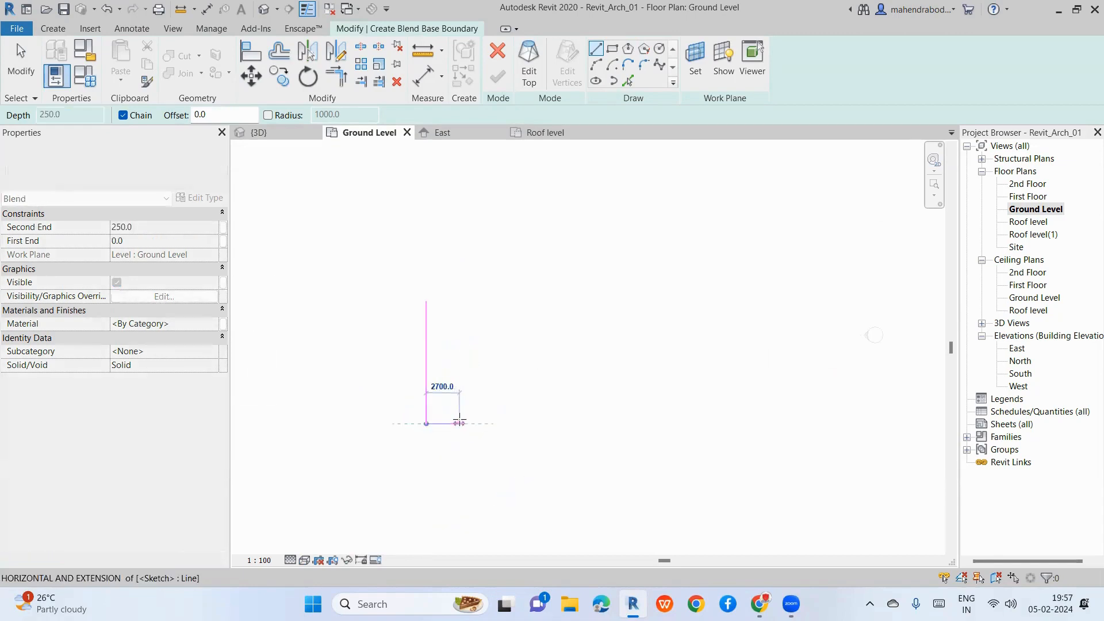
{"action": "left_click", "coordinate": [694, 424]}
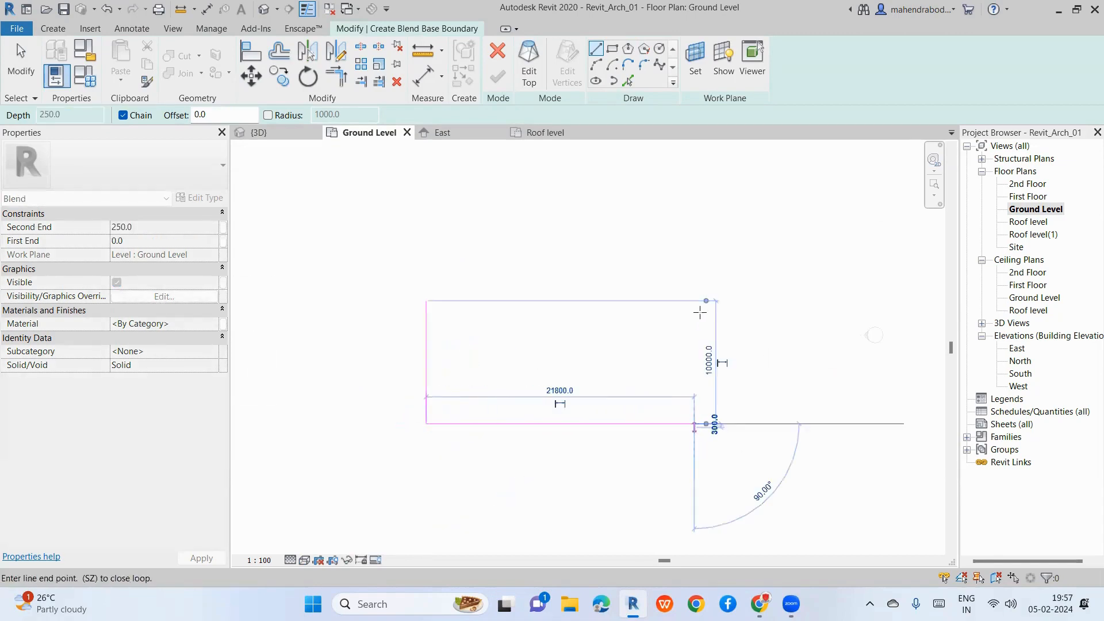
{"action": "left_click", "coordinate": [694, 300]}
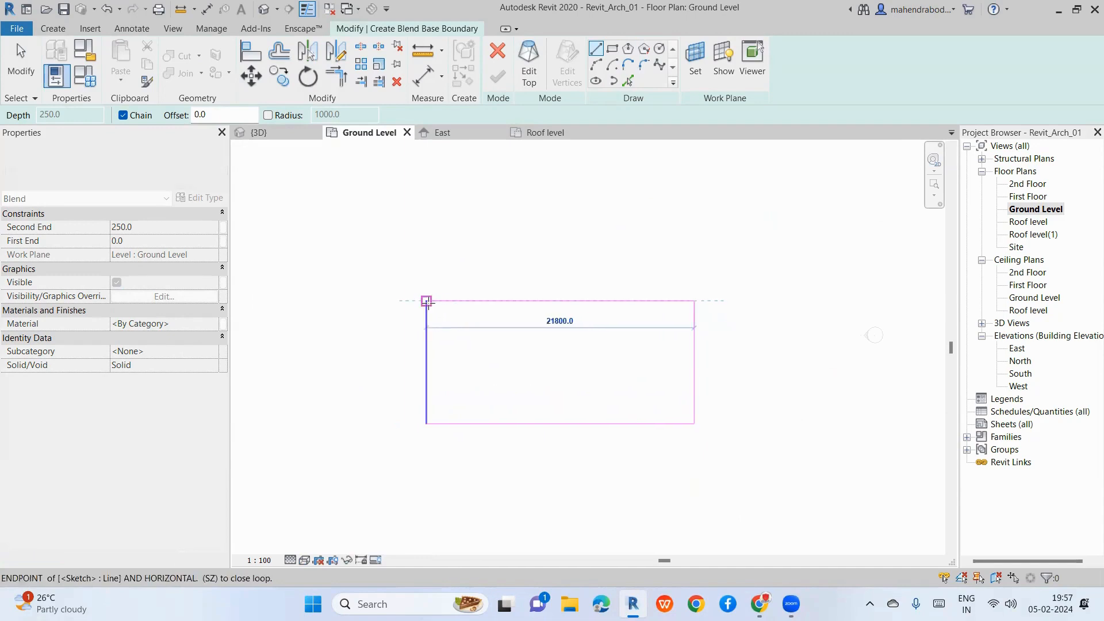
{"action": "left_click", "coordinate": [426, 301]}
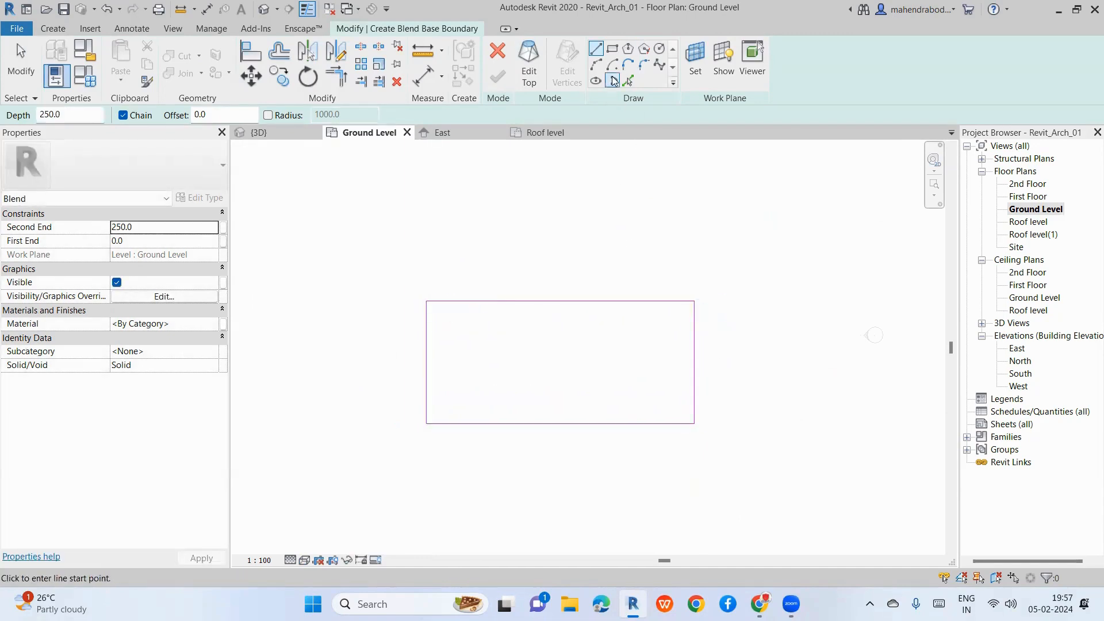
Step: Draw a test hexagon inside the rectangle, then select and delete it
{"action": "left_click", "coordinate": [628, 48]}
{"action": "left_click", "coordinate": [549, 355]}
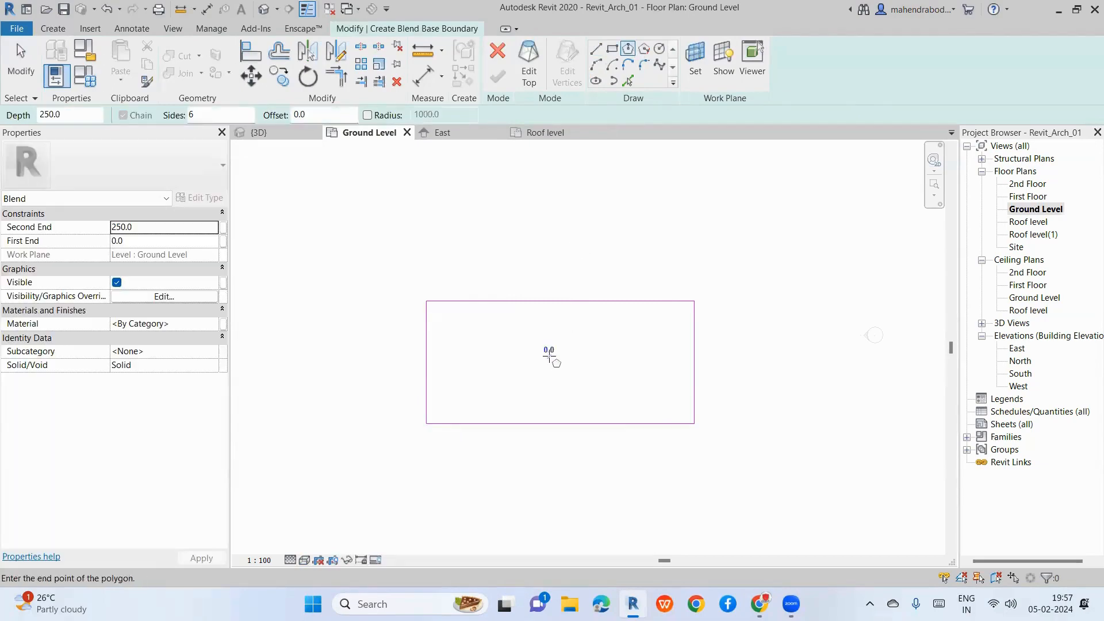
{"action": "scroll", "coordinate": [568, 369], "scroll_direction": "up", "scroll_amount": 2}
{"action": "scroll", "coordinate": [569, 369], "scroll_direction": "up", "scroll_amount": 1}
{"action": "left_click", "coordinate": [620, 373]}
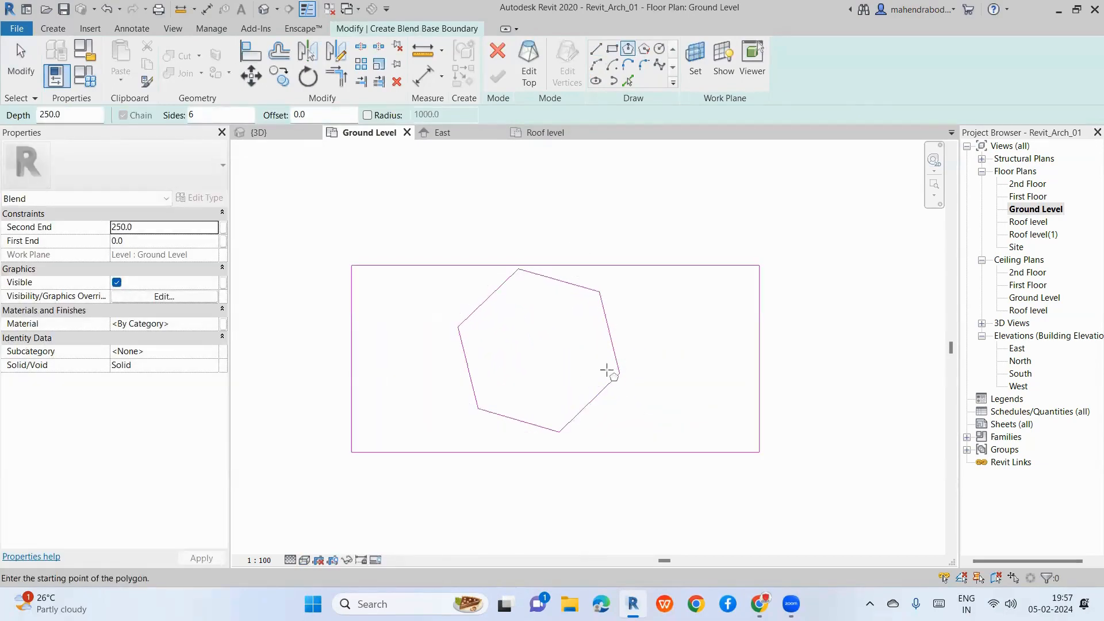
{"action": "key", "text": "Escape"}
{"action": "scroll", "coordinate": [560, 358], "scroll_direction": "down", "scroll_amount": 3}
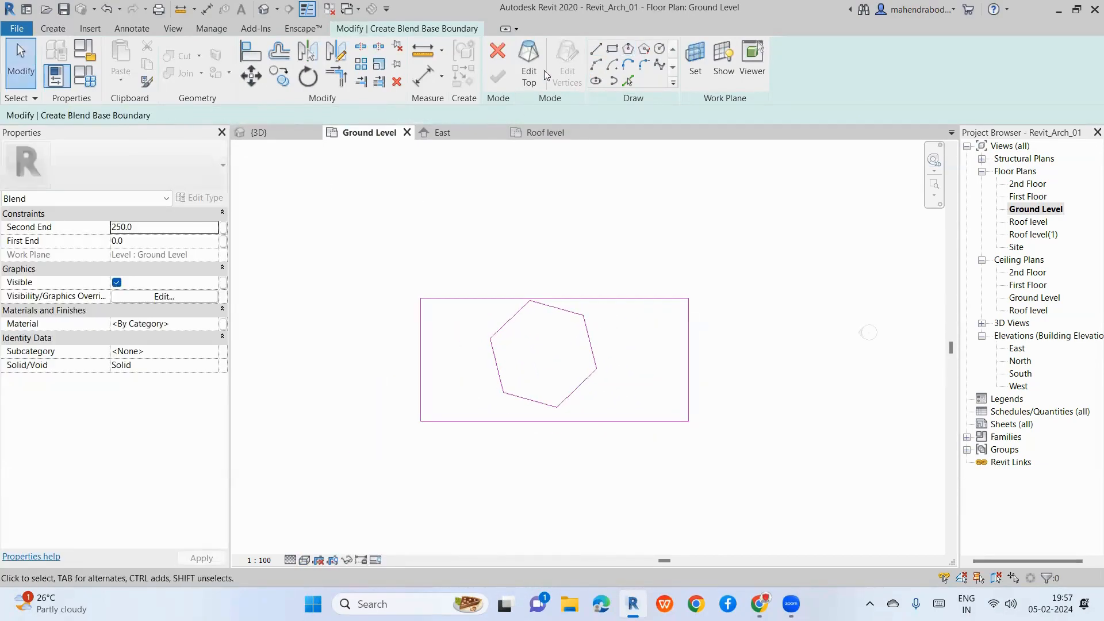
{"action": "left_click_drag", "start_coordinate": [476, 213], "coordinate": [624, 451]}
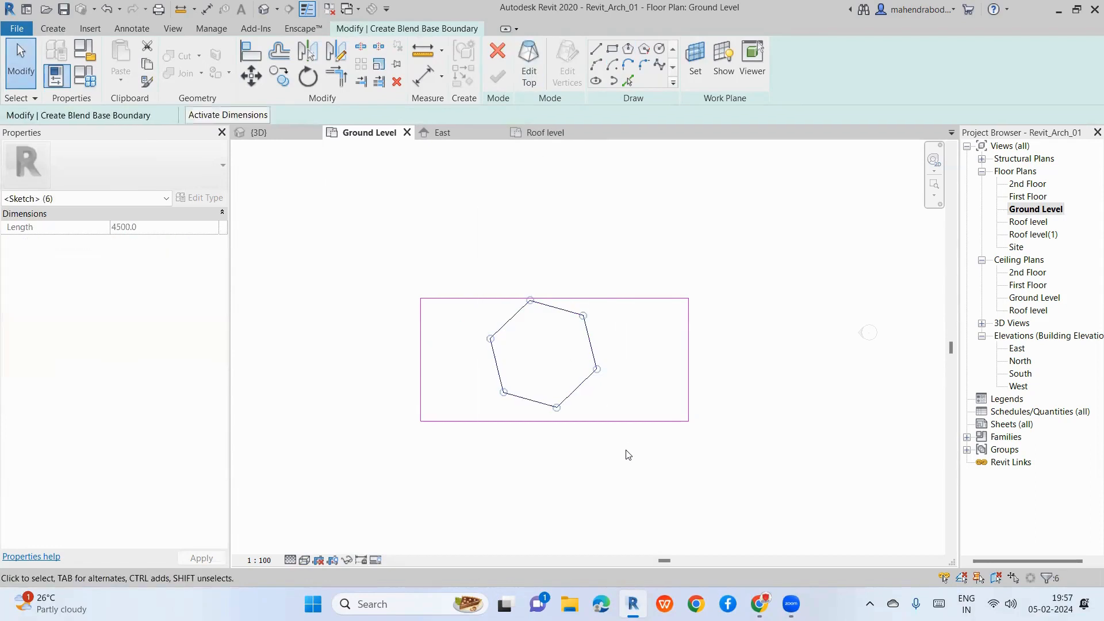
{"action": "key", "text": "Delete"}
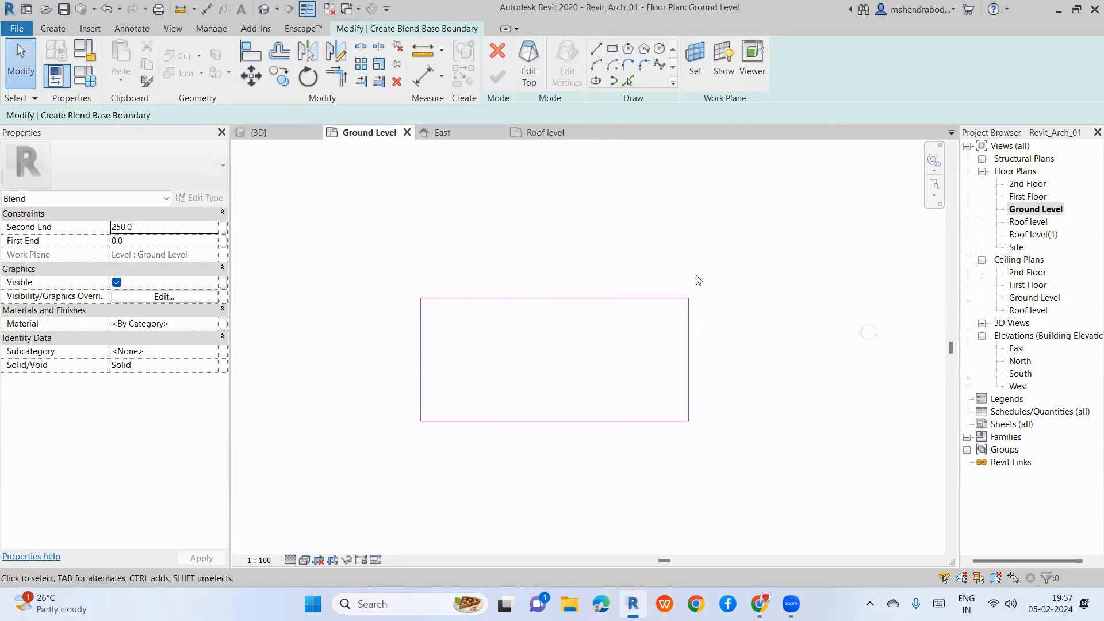
Step: Switch to the blend's top and draw a hexagon centred inside the rectangle
{"action": "left_click", "coordinate": [528, 85]}
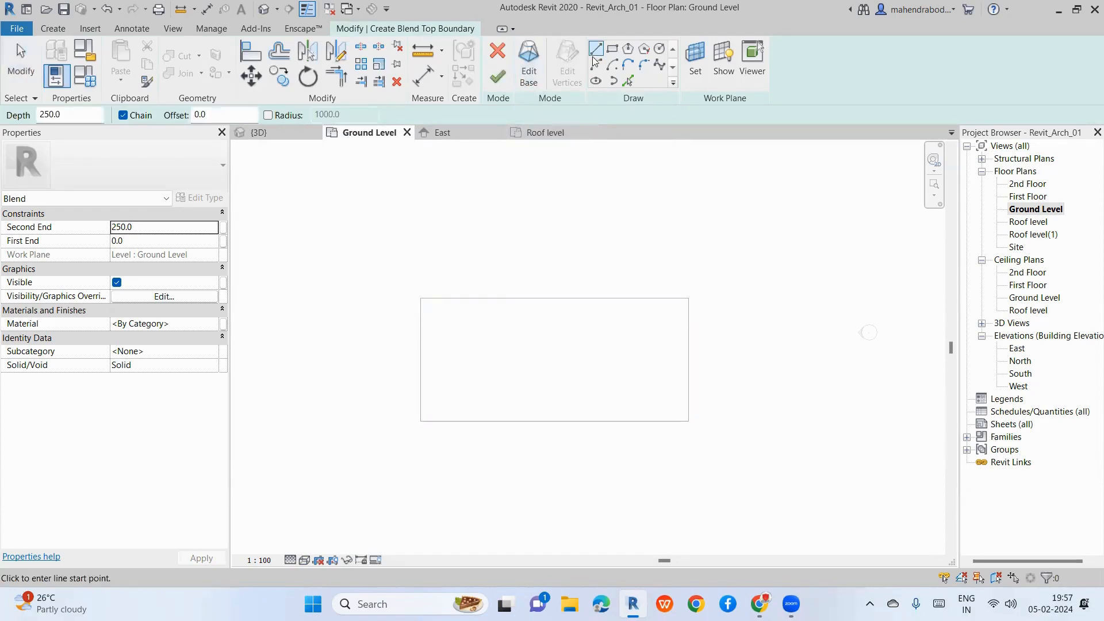
{"action": "left_click", "coordinate": [632, 53]}
{"action": "left_click", "coordinate": [544, 356]}
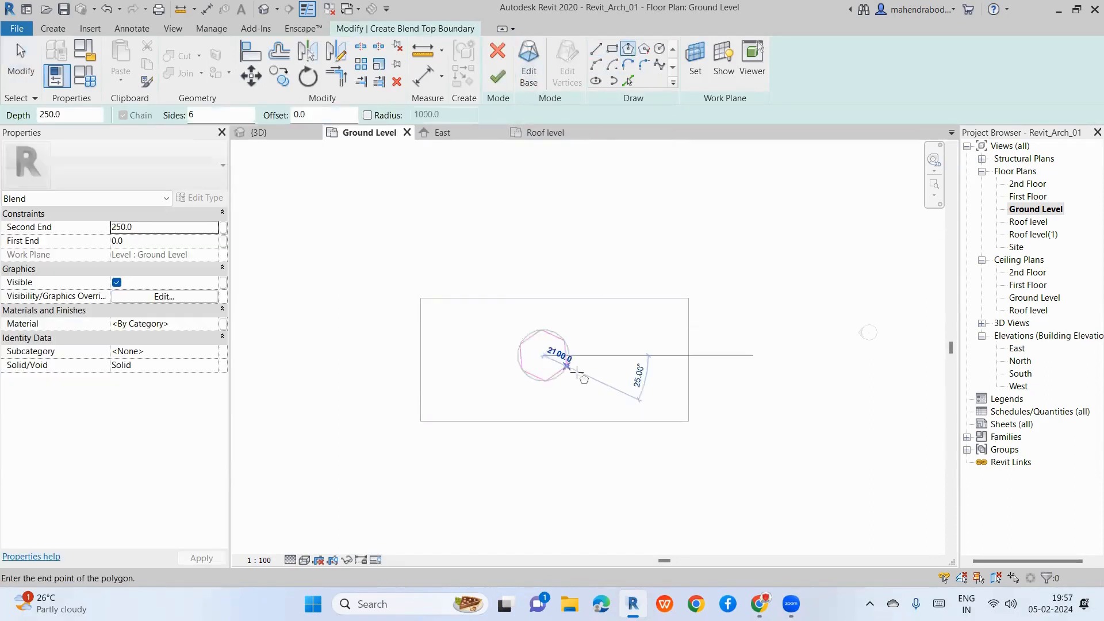
{"action": "left_click", "coordinate": [586, 374]}
{"action": "scroll", "coordinate": [561, 332], "scroll_direction": "up", "scroll_amount": 1}
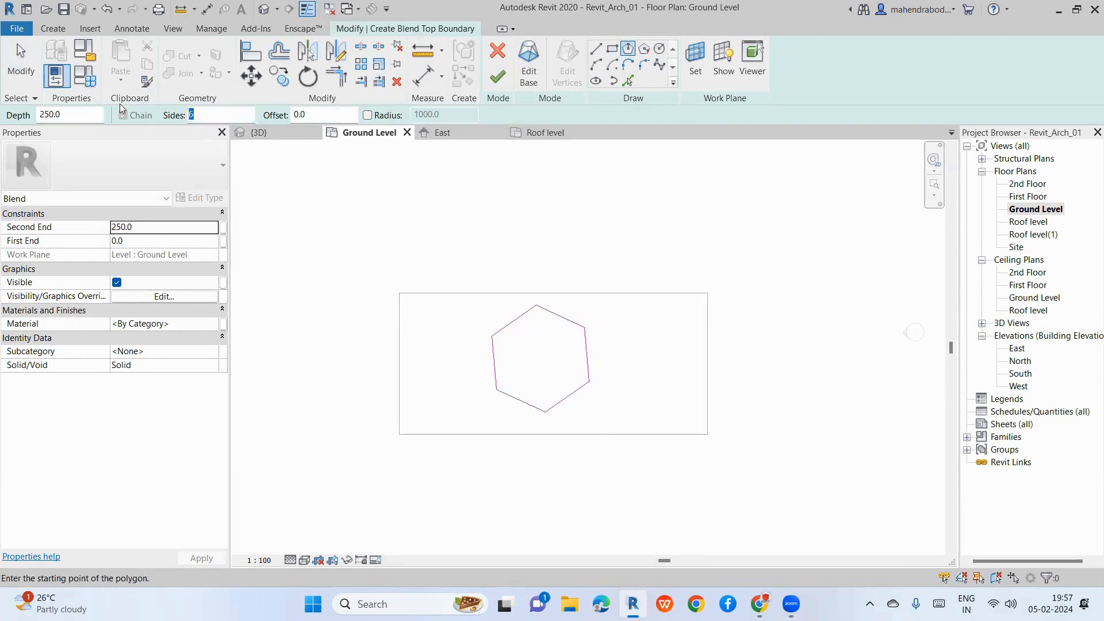
Step: Enter 3 for the polygon sides, review the hexagon sketch, and finish the blend at 250
{"action": "type", "text": "5"}
{"action": "key", "text": "BackSpace"}
{"action": "type", "text": "3"}
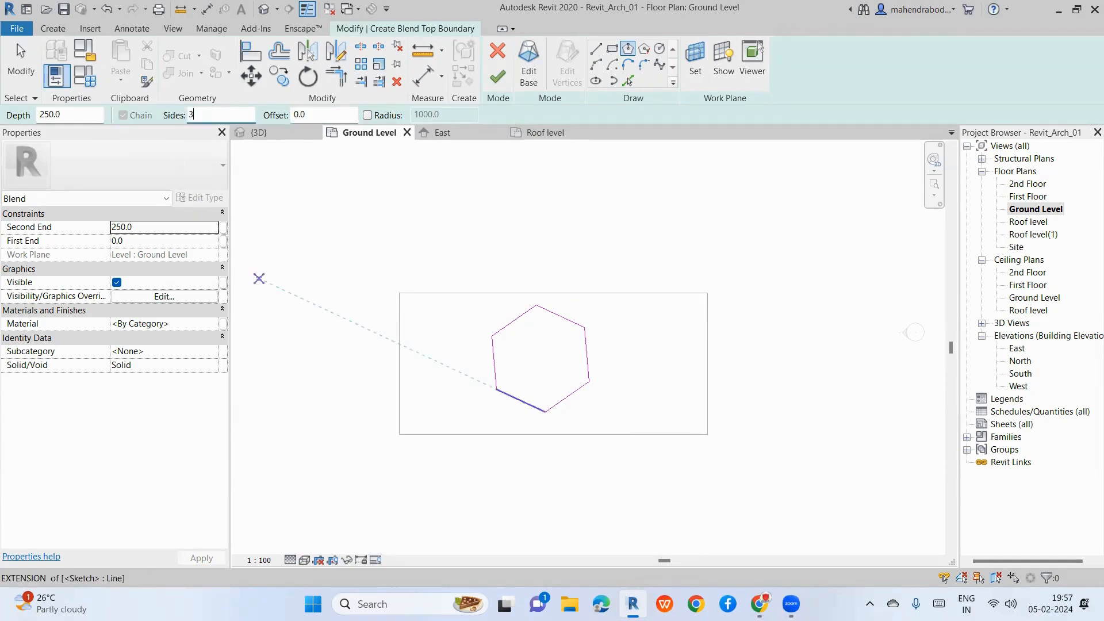
{"action": "right_click", "coordinate": [109, 105]}
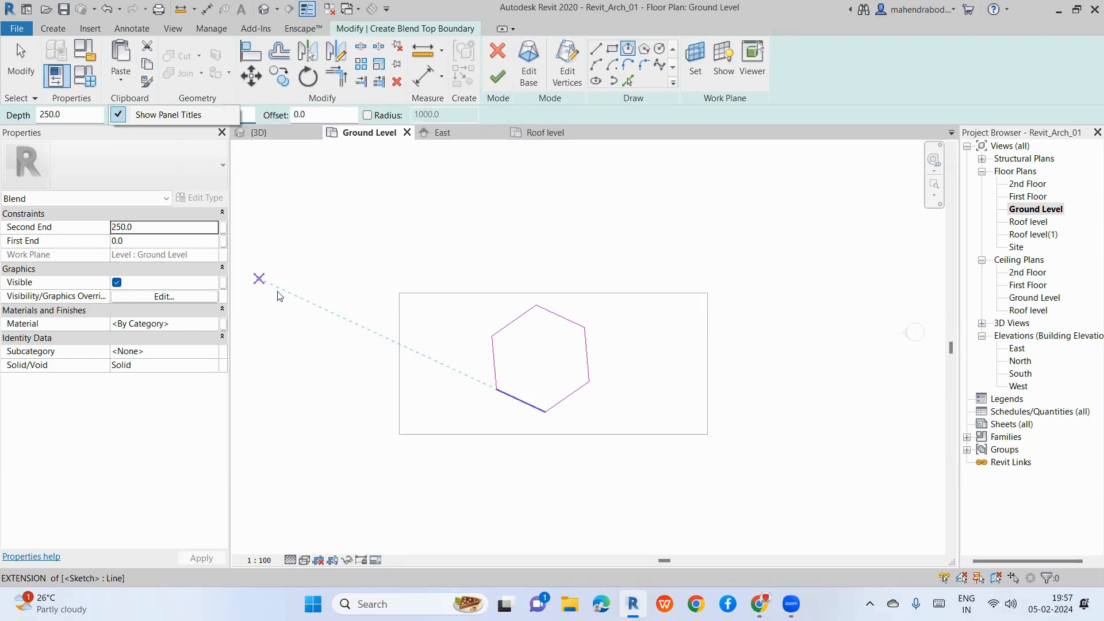
{"action": "key", "text": "Escape"}
{"action": "key", "text": "Escape"}
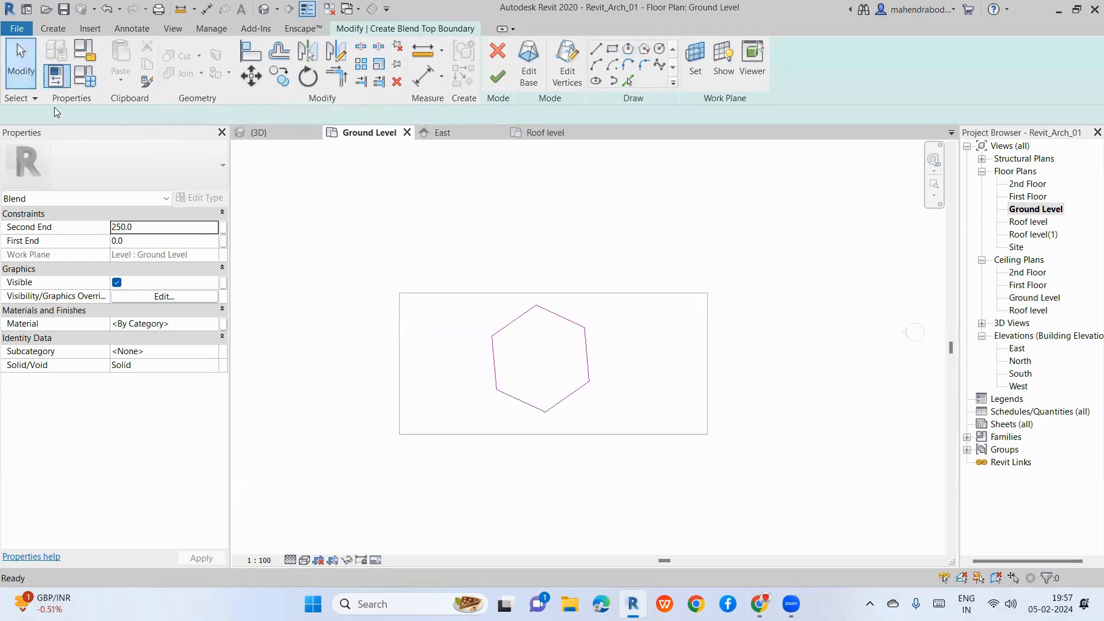
{"action": "left_click_drag", "start_coordinate": [449, 238], "coordinate": [633, 463]}
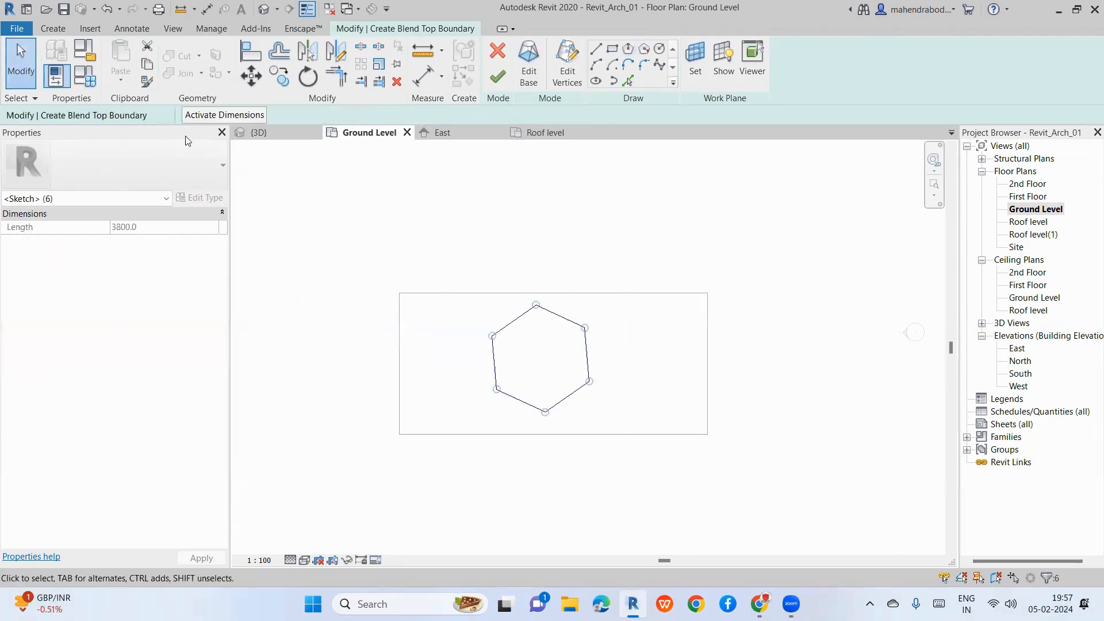
{"action": "left_click", "coordinate": [493, 195]}
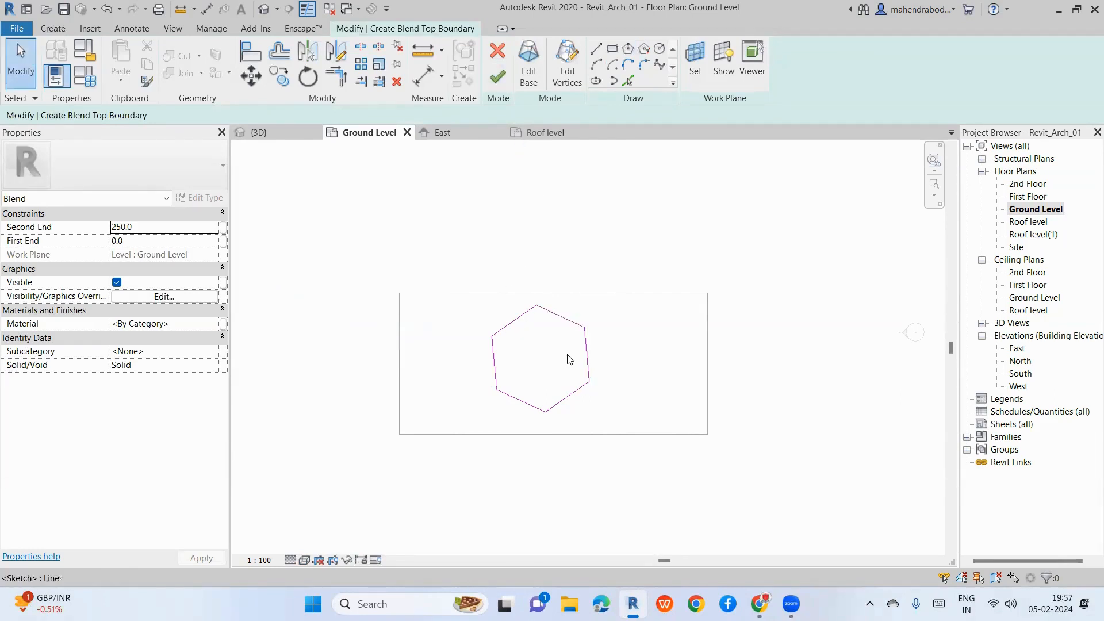
{"action": "left_click", "coordinate": [498, 77]}
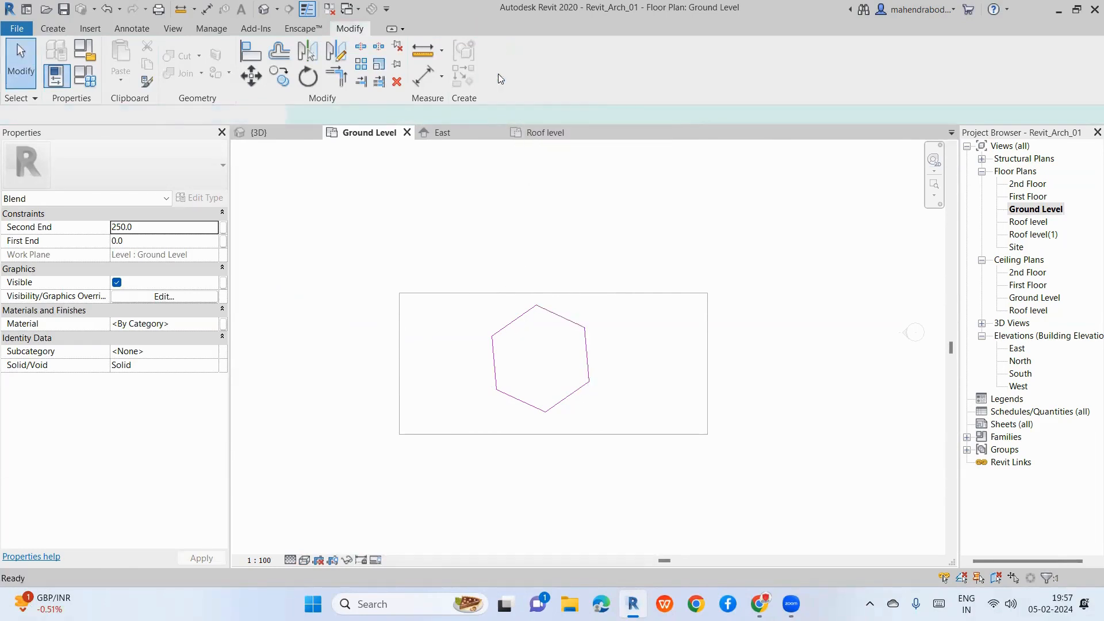
Step: In 3D, drag the rectangle-to-hexagon blend's top handle upward to make it much taller
{"action": "left_click", "coordinate": [263, 9]}
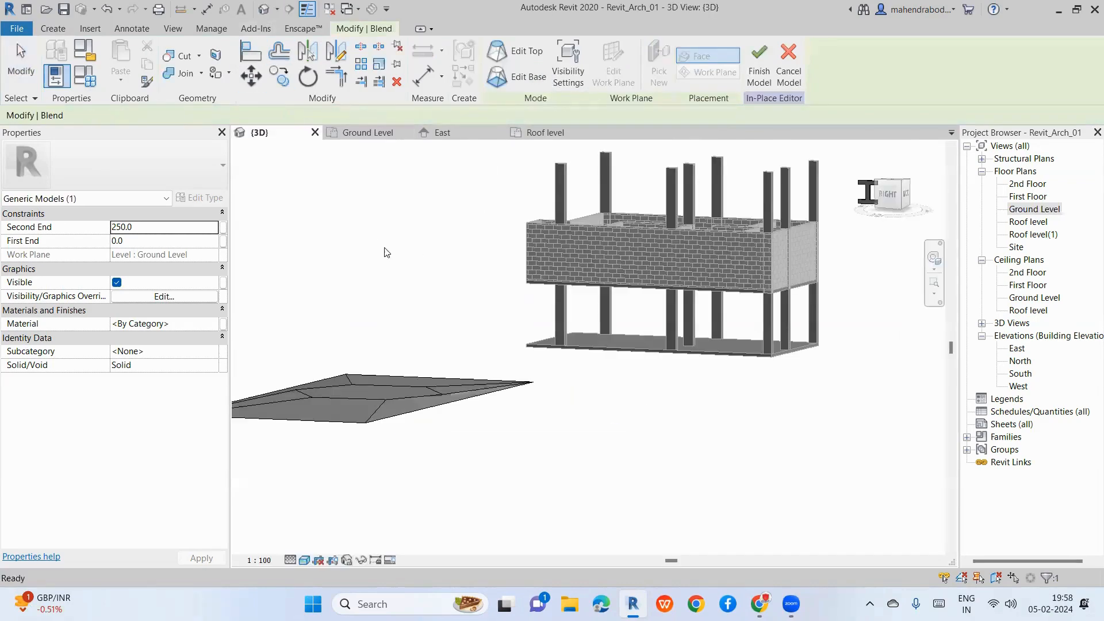
{"action": "left_click", "coordinate": [406, 387]}
{"action": "left_click_drag", "start_coordinate": [371, 392], "coordinate": [369, 177]}
{"action": "scroll", "coordinate": [420, 223], "scroll_direction": "down", "scroll_amount": 2}
{"action": "left_click", "coordinate": [419, 218]}
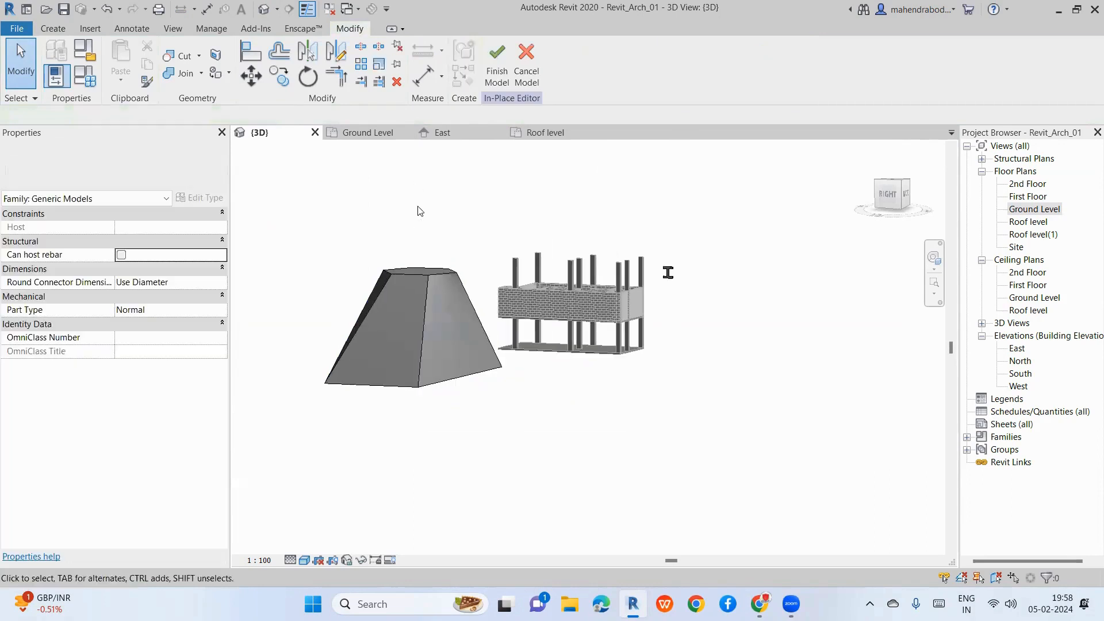
{"action": "left_click", "coordinate": [428, 276]}
{"action": "left_click_drag", "start_coordinate": [420, 266], "coordinate": [420, 194]}
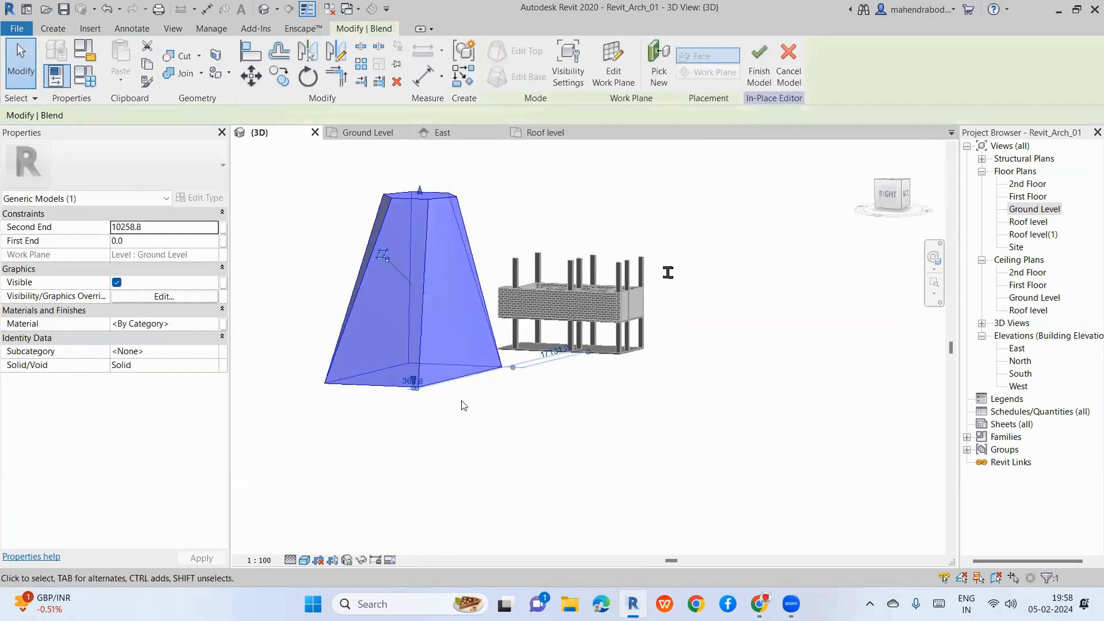
{"action": "left_click", "coordinate": [475, 477]}
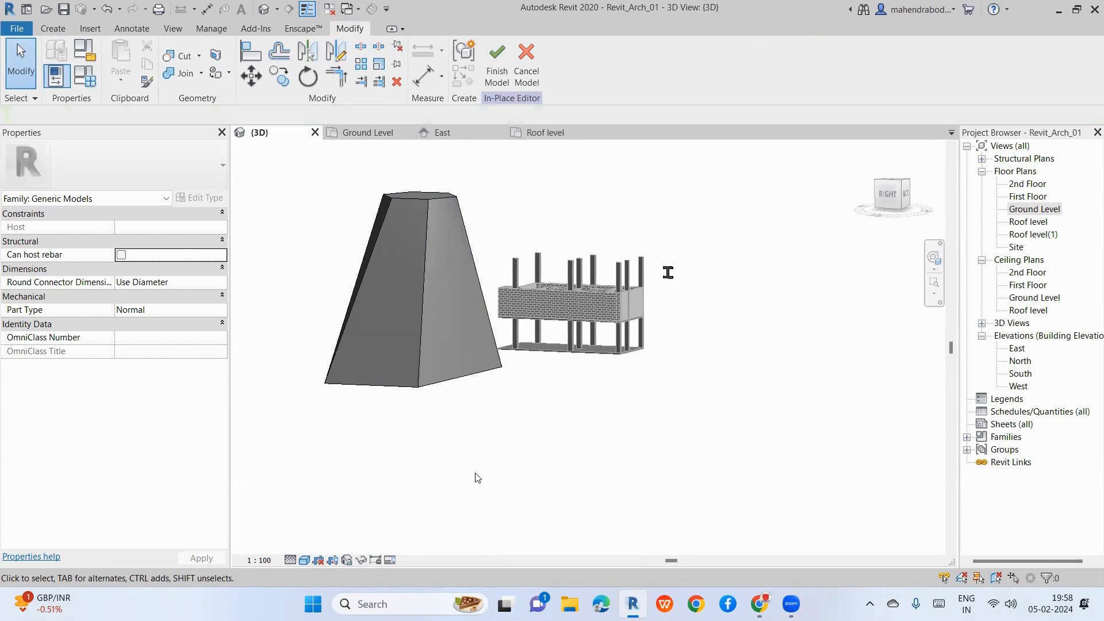
Step: Reselect the tall blend and delete it, leaving only the building
{"action": "left_click", "coordinate": [421, 366]}
{"action": "left_click", "coordinate": [473, 442]}
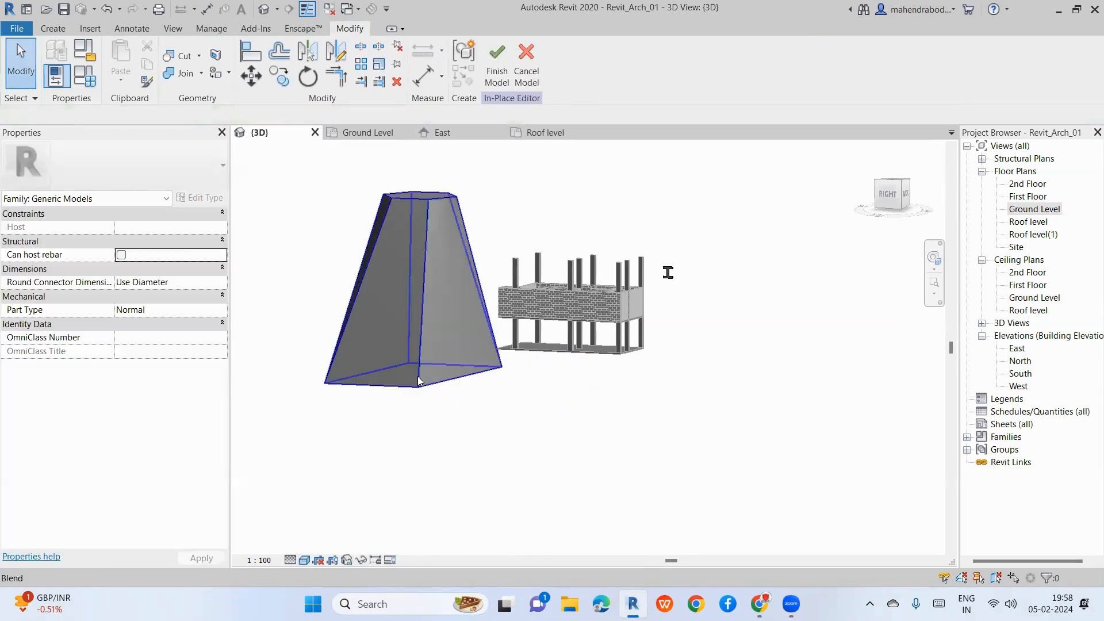
{"action": "left_click", "coordinate": [418, 377]}
{"action": "key", "text": "Delete"}
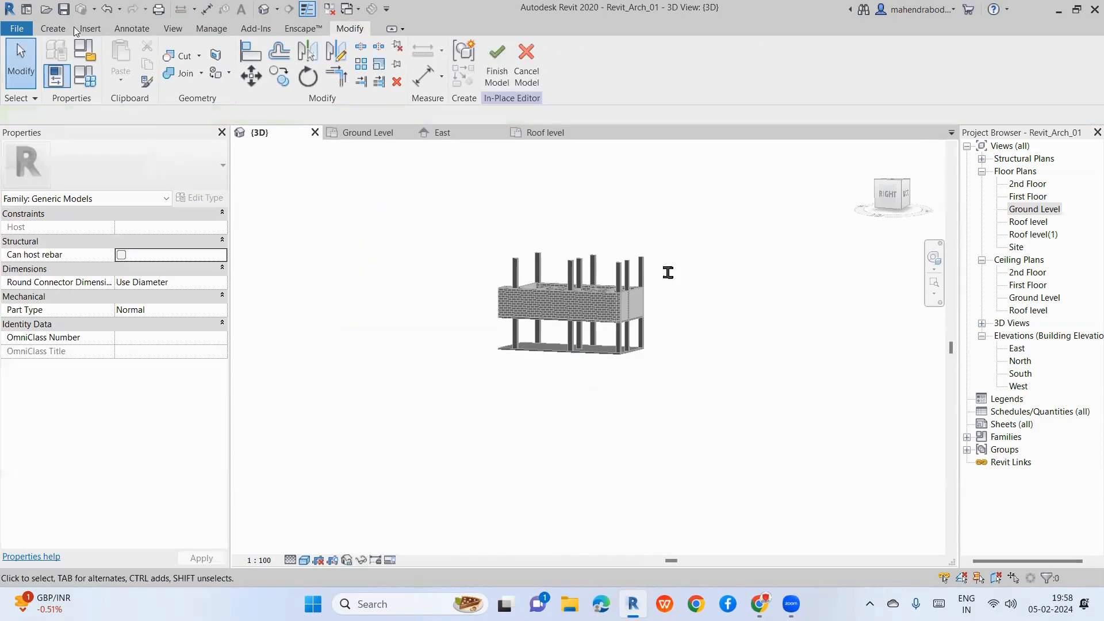
{"action": "left_click", "coordinate": [54, 29]}
Step: Start a new blend base using the Inscribed Polygon tool with 3 sides on Ground Level
{"action": "left_click", "coordinate": [155, 60]}
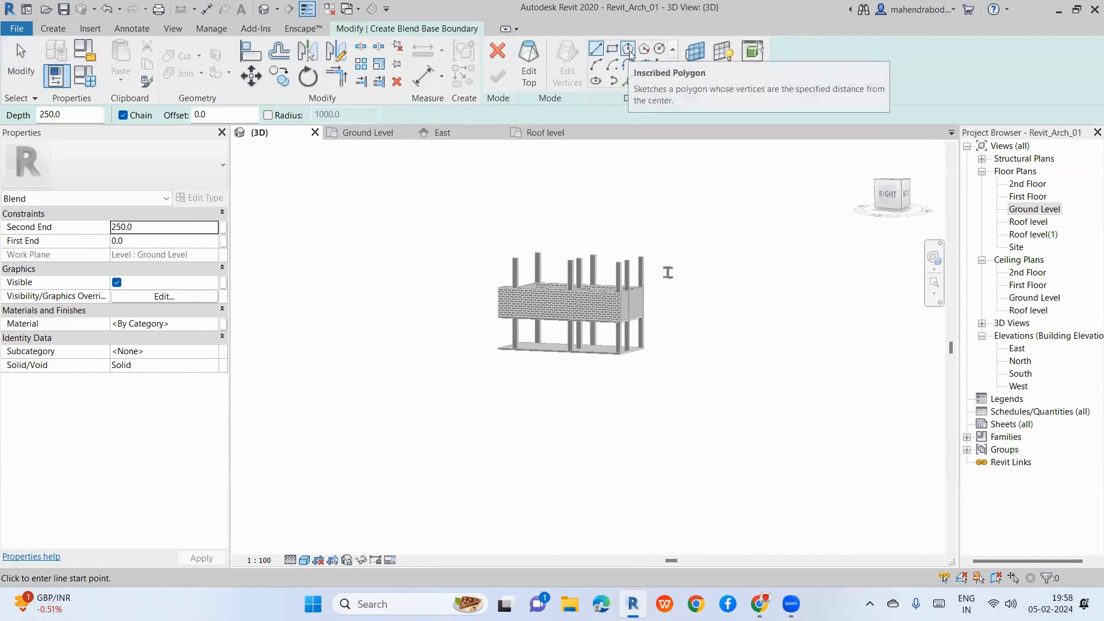
{"action": "left_click", "coordinate": [627, 49]}
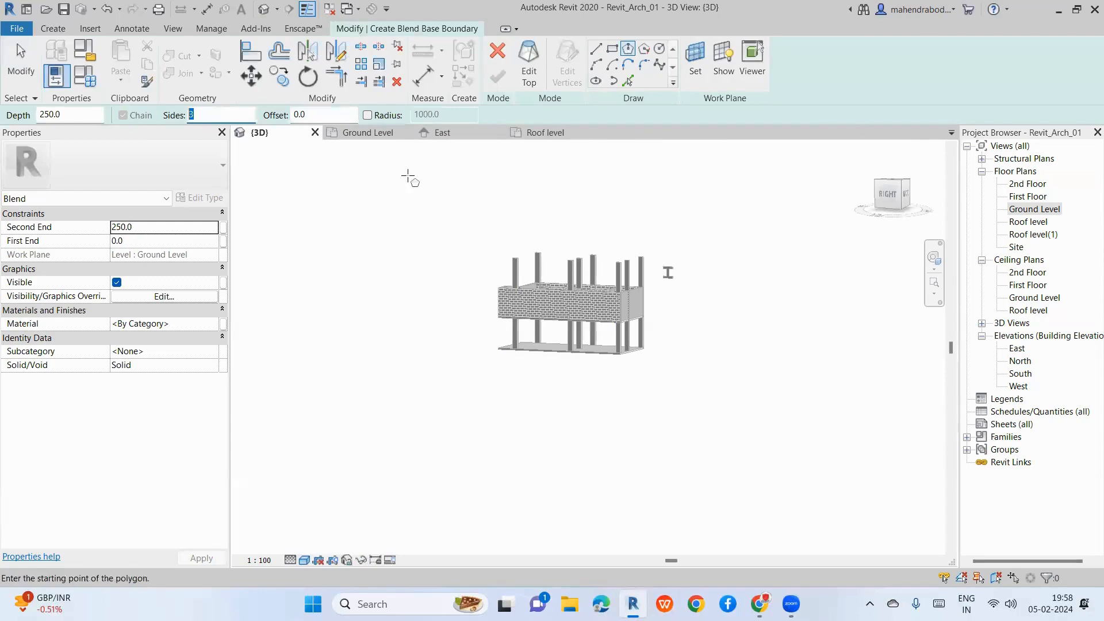
{"action": "left_click", "coordinate": [371, 133]}
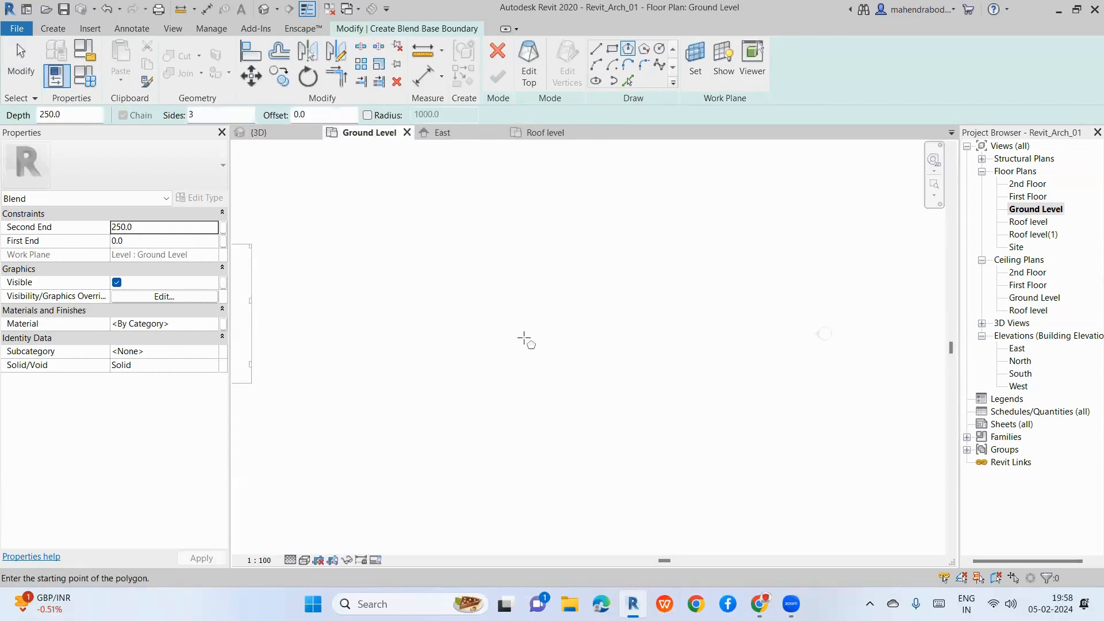
Step: Draw a Start-End-Radius arc on the Ground Level plan as the base's first curved edge
{"action": "scroll", "coordinate": [524, 340], "scroll_direction": "down", "scroll_amount": 3}
{"action": "key", "text": "Escape"}
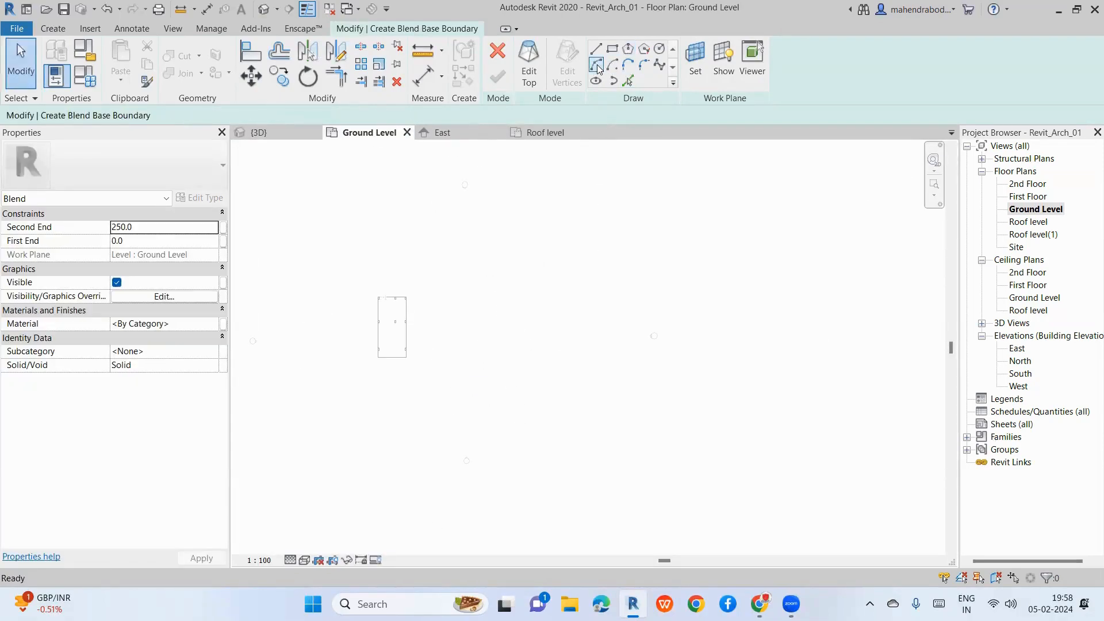
{"action": "left_click", "coordinate": [597, 65]}
{"action": "scroll", "coordinate": [446, 348], "scroll_direction": "up", "scroll_amount": 2}
{"action": "left_click", "coordinate": [456, 372]}
{"action": "scroll", "coordinate": [522, 336], "scroll_direction": "up", "scroll_amount": 2}
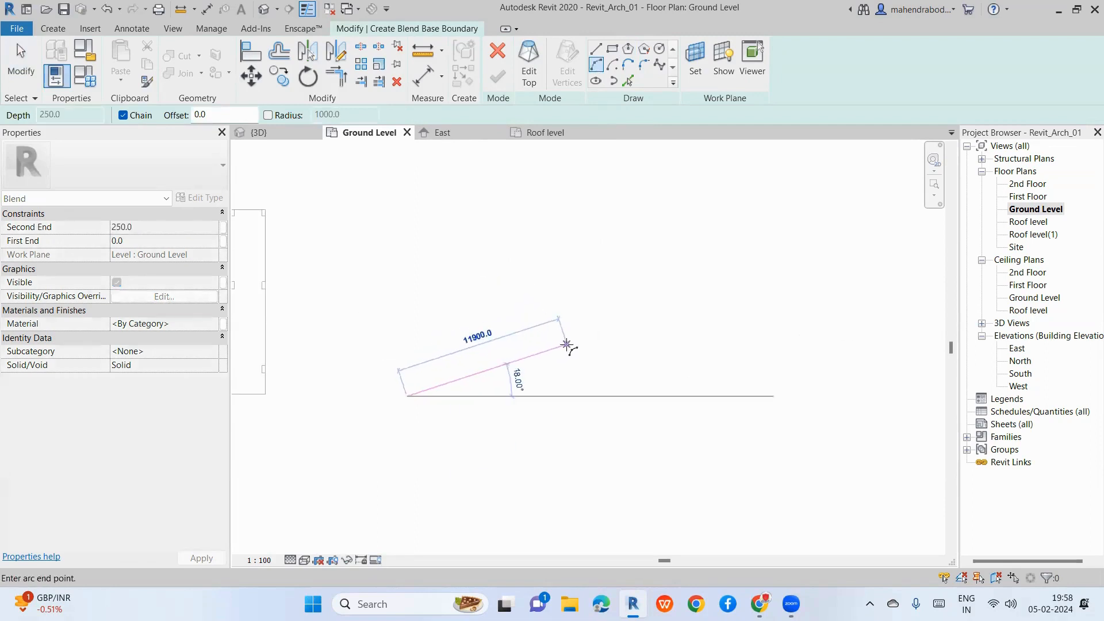
{"action": "left_click", "coordinate": [566, 345]}
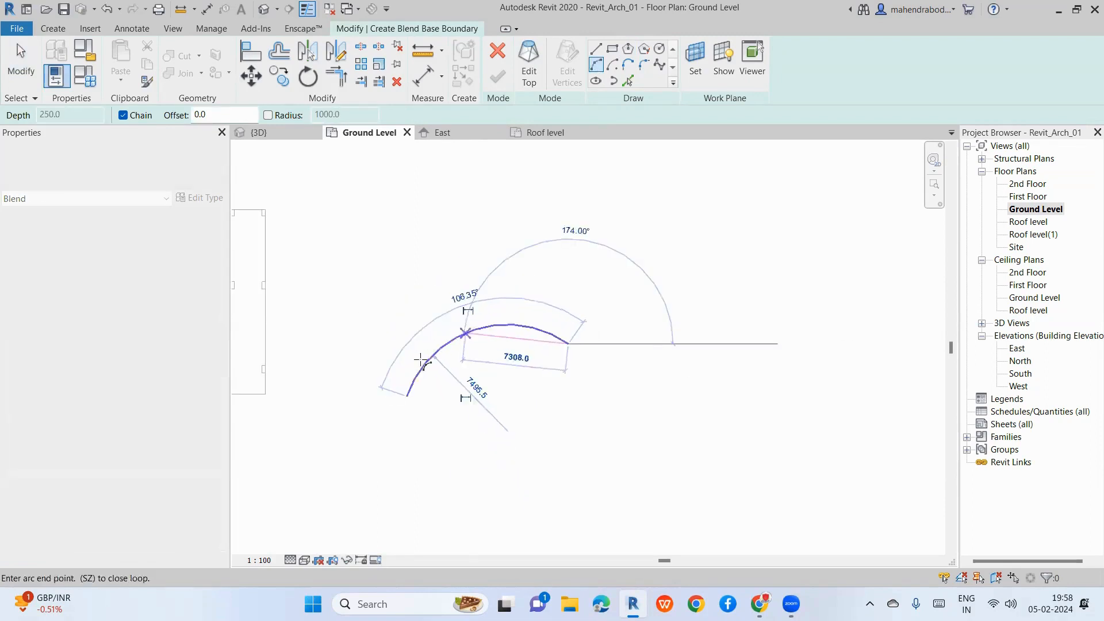
{"action": "left_click", "coordinate": [422, 361]}
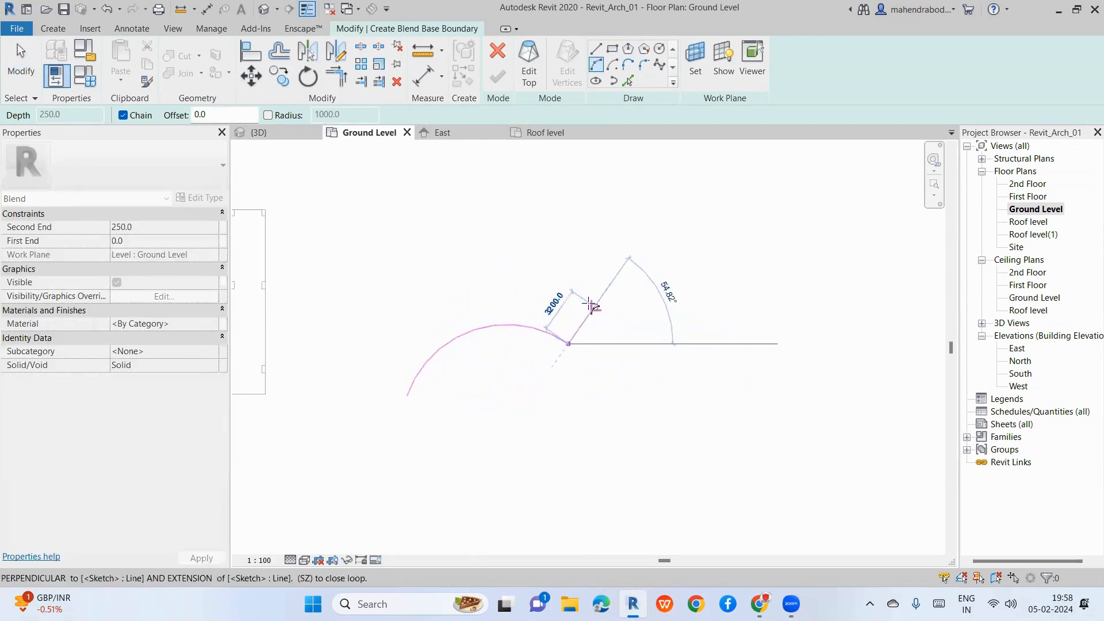
{"action": "scroll", "coordinate": [562, 314], "scroll_direction": "up", "scroll_amount": 2}
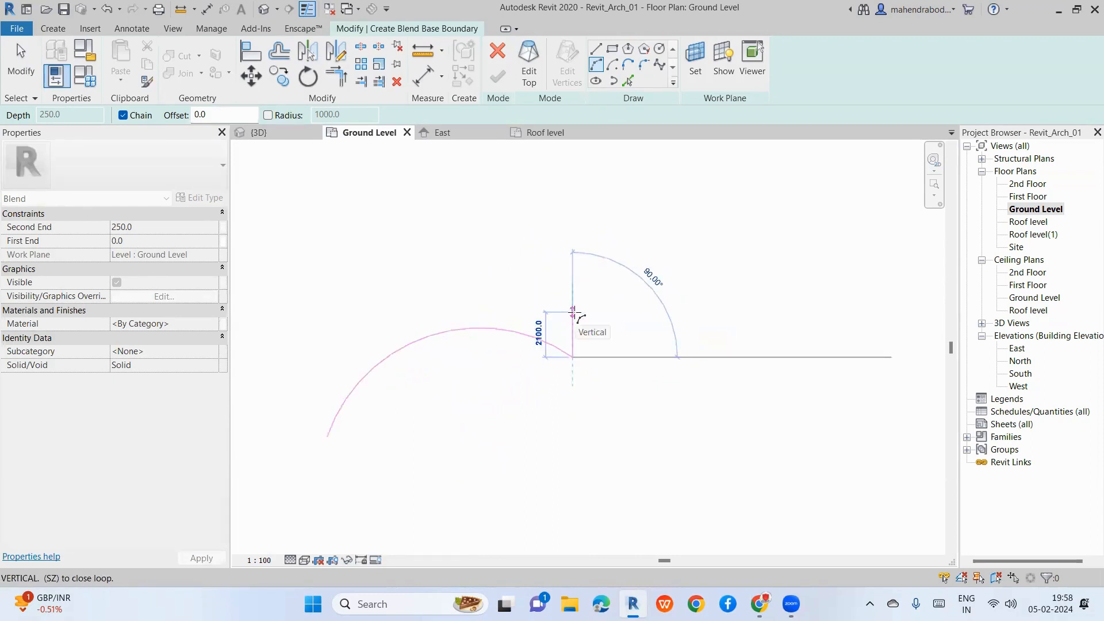
{"action": "key", "text": "Escape"}
{"action": "key", "text": "Escape"}
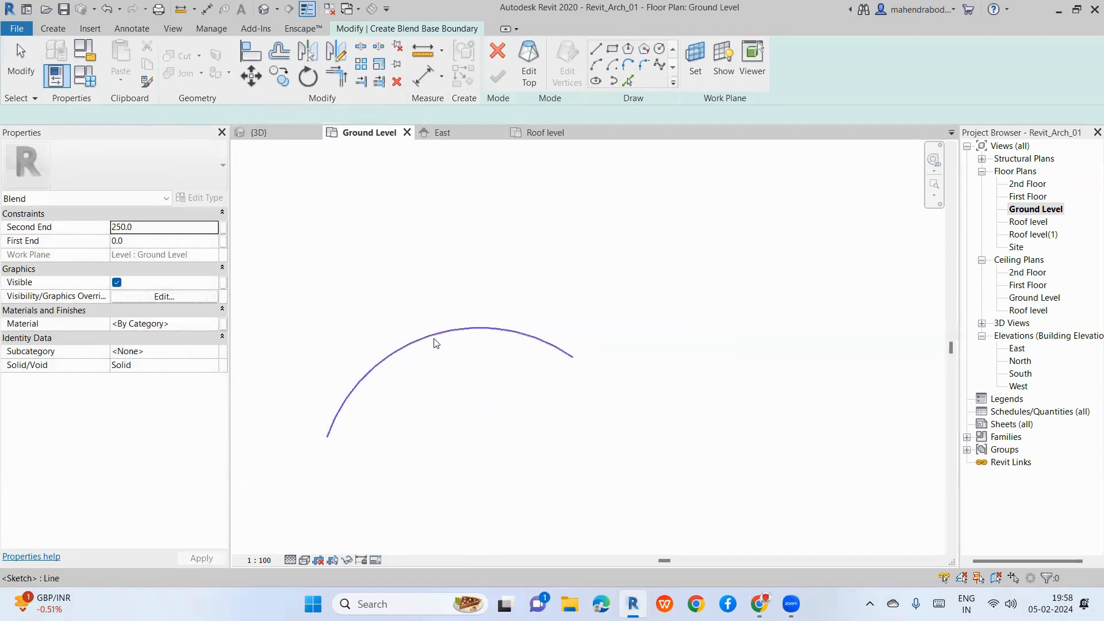
Step: Offset a copy of the arc 500 away with OF to form the parallel edge
{"action": "left_click", "coordinate": [435, 343]}
{"action": "key", "text": "o"}
{"action": "key", "text": "f"}
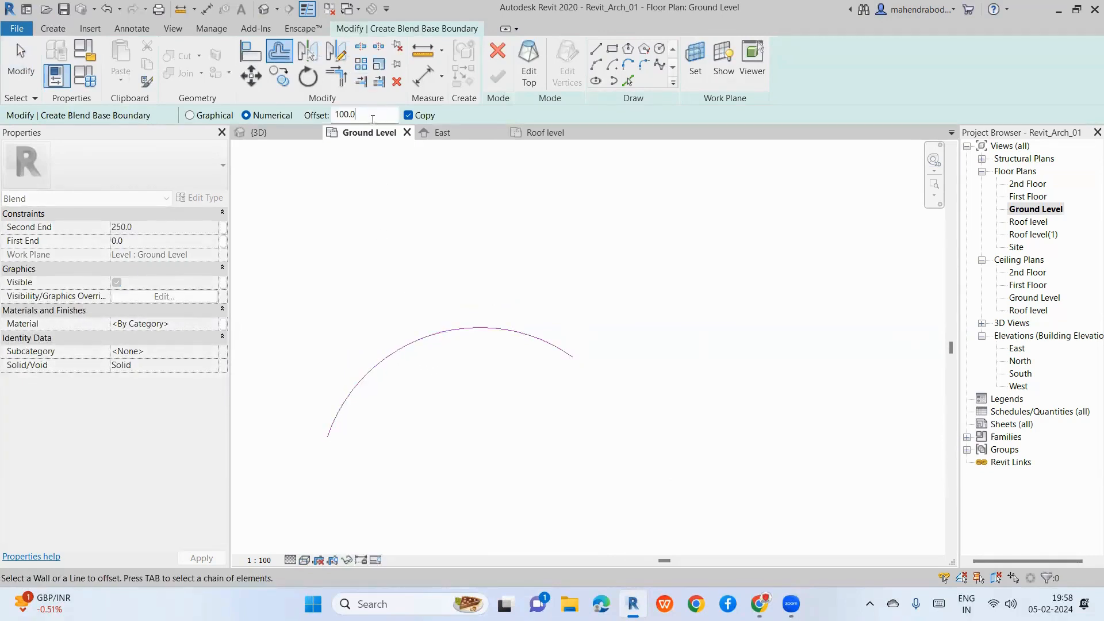
{"action": "double_click", "coordinate": [345, 115]}
{"action": "type", "text": "500.0"}
{"action": "right_click", "coordinate": [301, 105]}
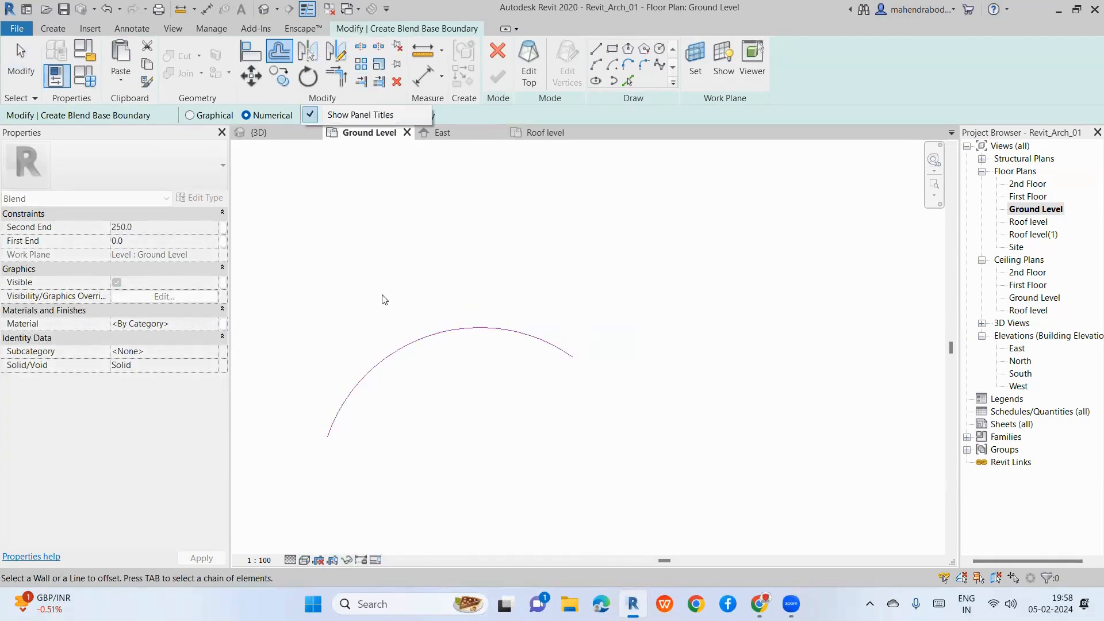
{"action": "left_click", "coordinate": [379, 240]}
{"action": "left_click", "coordinate": [425, 337]}
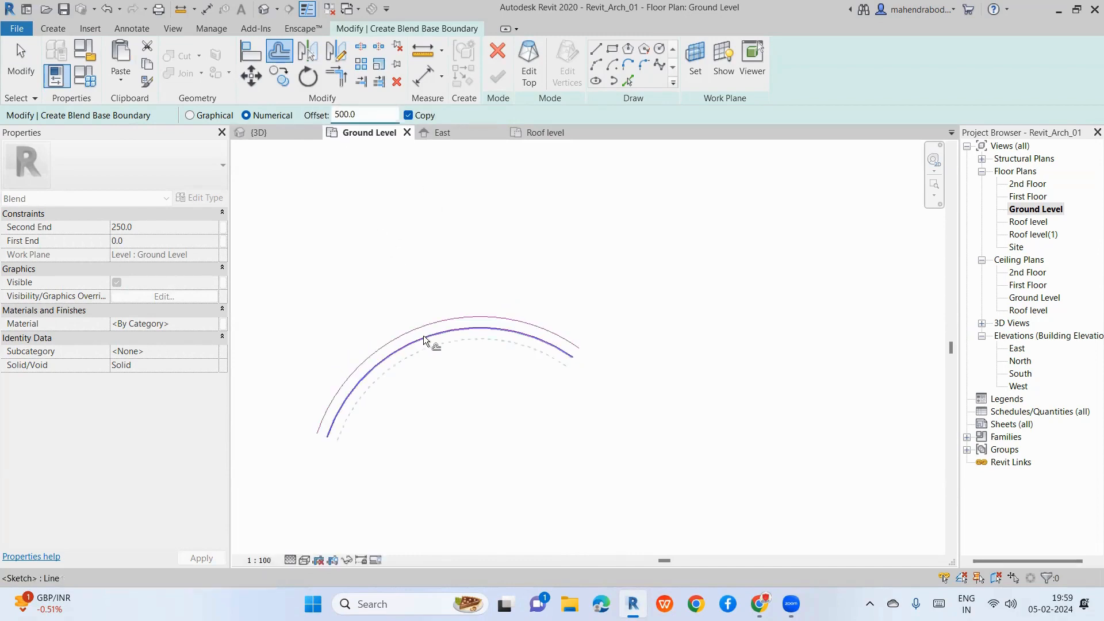
Step: Draw a short line between the two arcs' ends, then select and delete a closing line
{"action": "scroll", "coordinate": [591, 364], "scroll_direction": "up", "scroll_amount": 3}
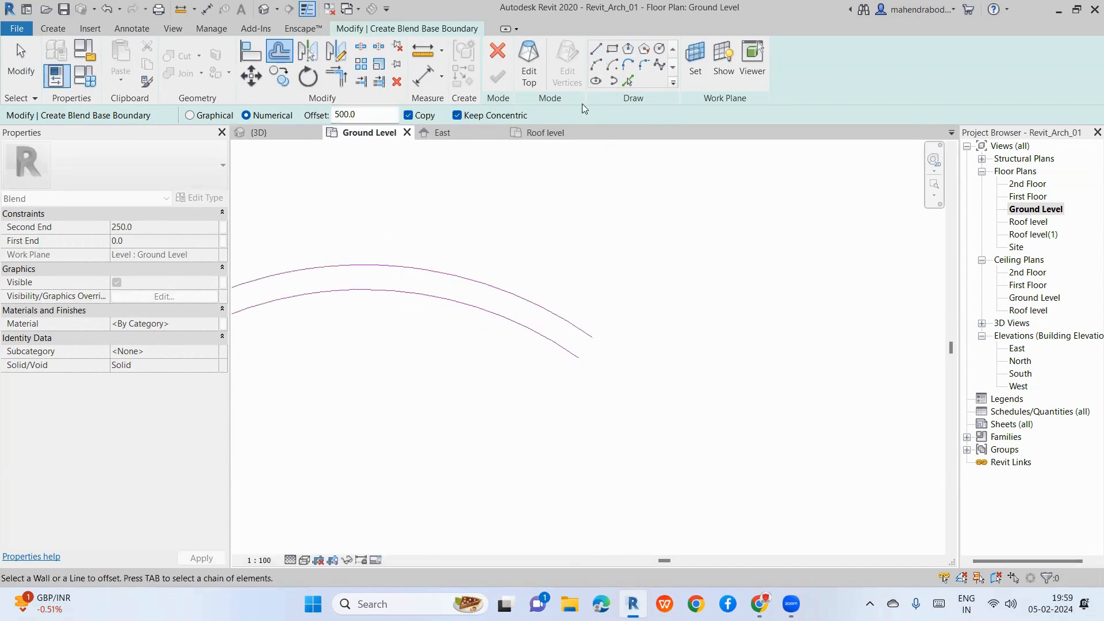
{"action": "left_click", "coordinate": [596, 50]}
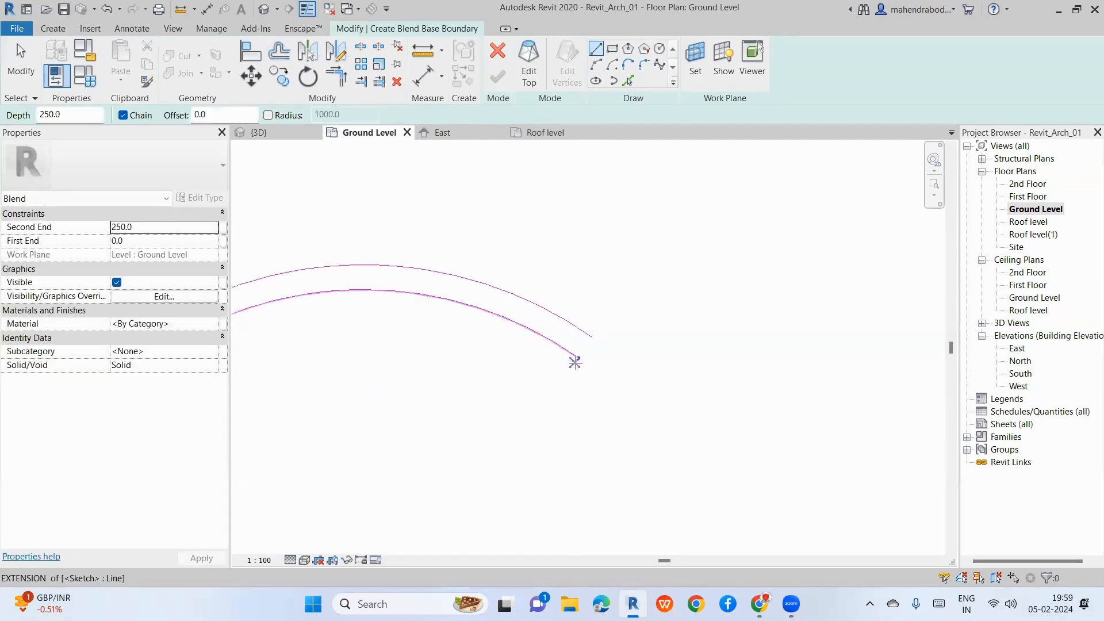
{"action": "left_click", "coordinate": [578, 359]}
{"action": "left_click", "coordinate": [592, 337]}
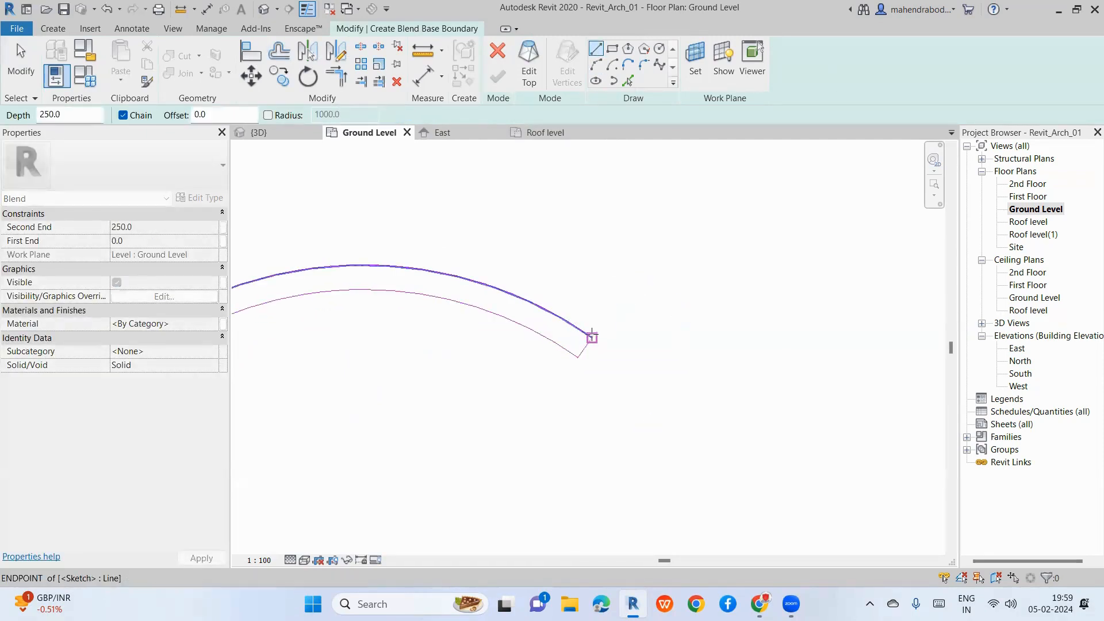
{"action": "key", "text": "Escape"}
{"action": "key", "text": "Escape"}
{"action": "left_click_drag", "start_coordinate": [555, 285], "coordinate": [638, 436]}
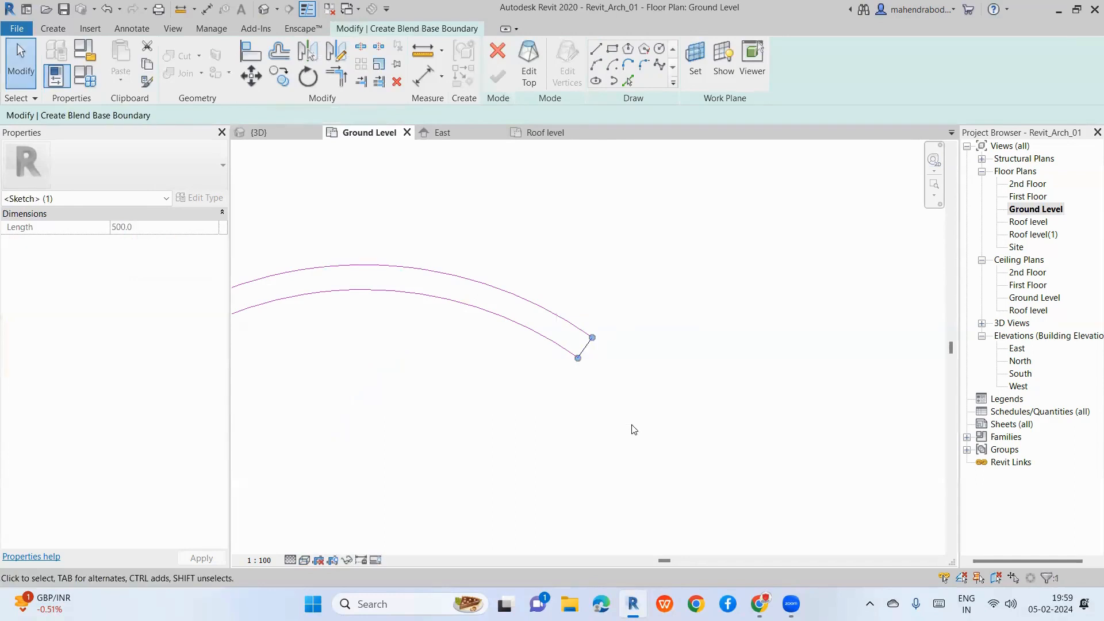
{"action": "key", "text": "Delete"}
{"action": "scroll", "coordinate": [639, 299], "scroll_direction": "down", "scroll_amount": 2}
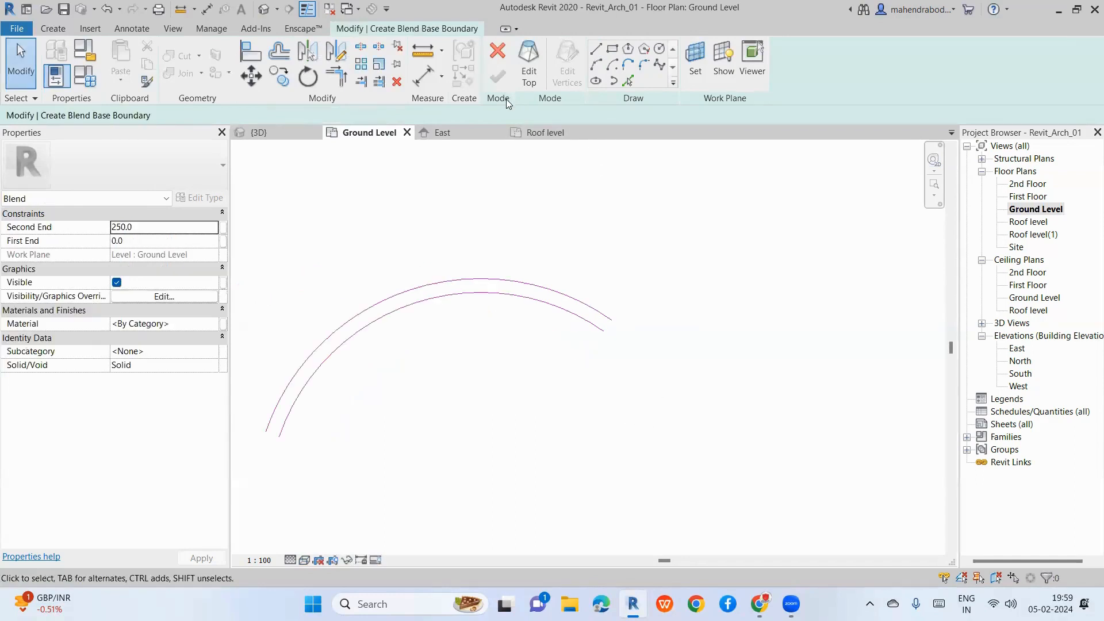
Step: Dismiss the loop error and draw lines joining both pairs of arc endpoints into a closed band
{"action": "left_click", "coordinate": [537, 85]}
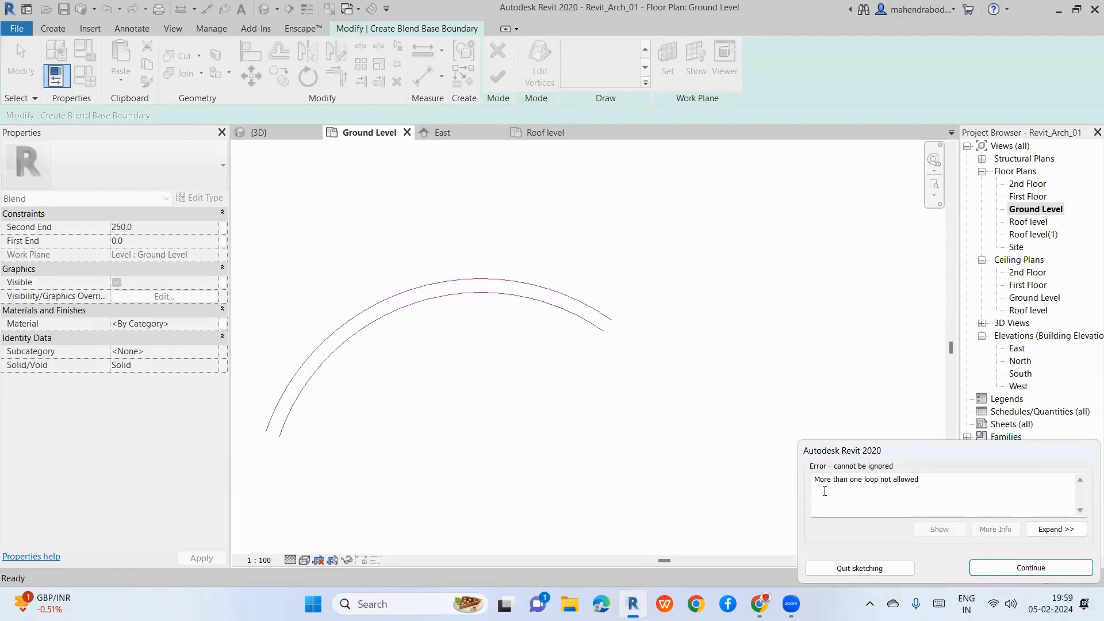
{"action": "left_click", "coordinate": [1031, 567]}
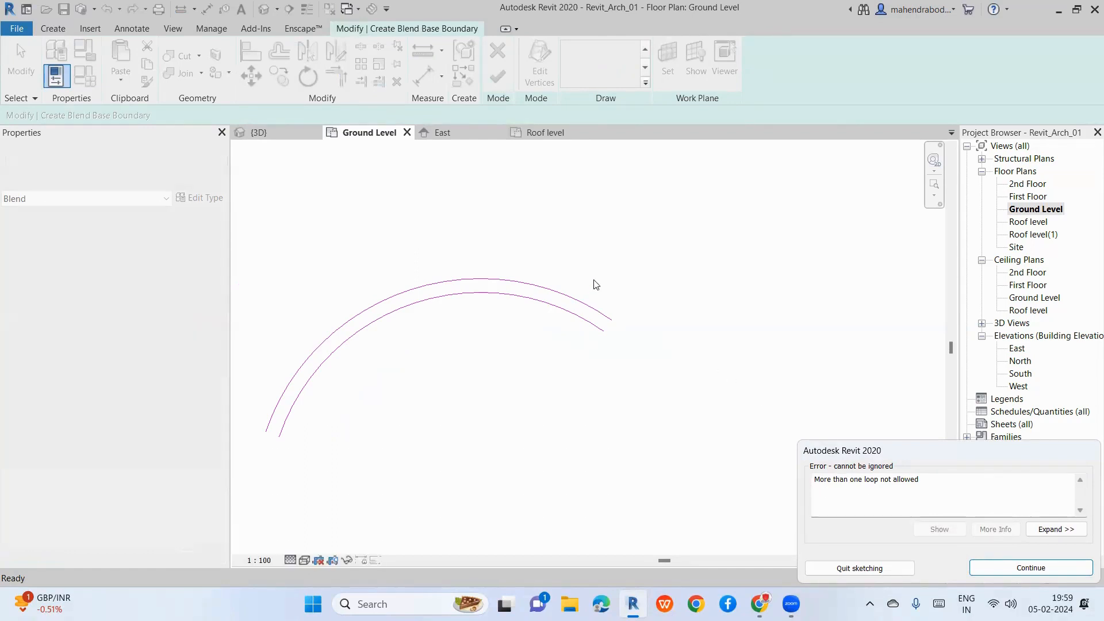
{"action": "left_click", "coordinate": [595, 55]}
{"action": "left_click", "coordinate": [611, 320]}
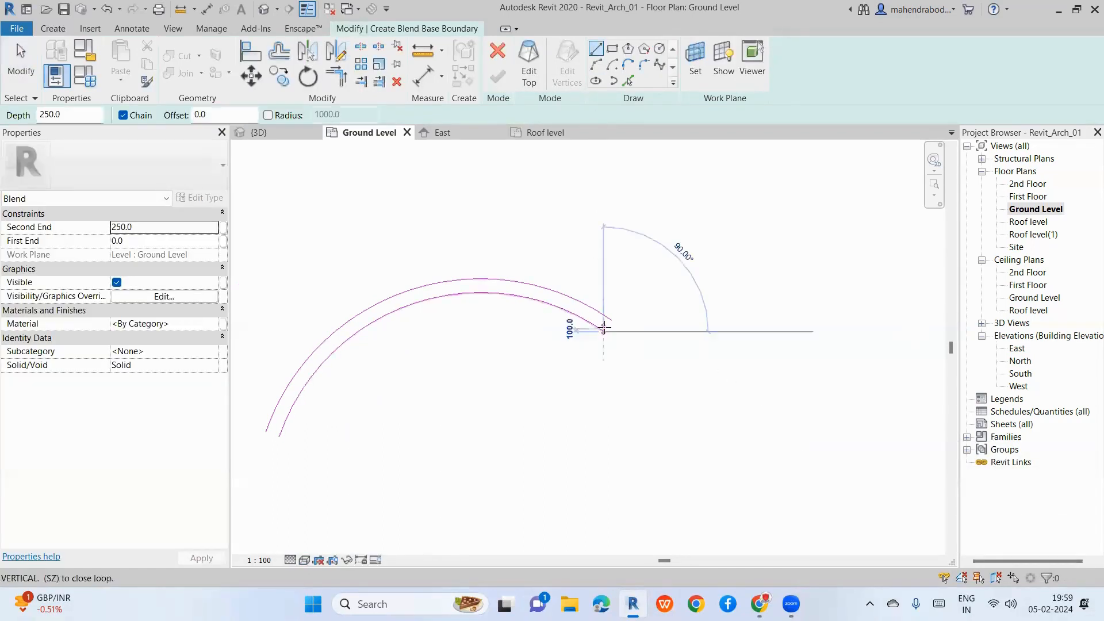
{"action": "left_click", "coordinate": [604, 331]}
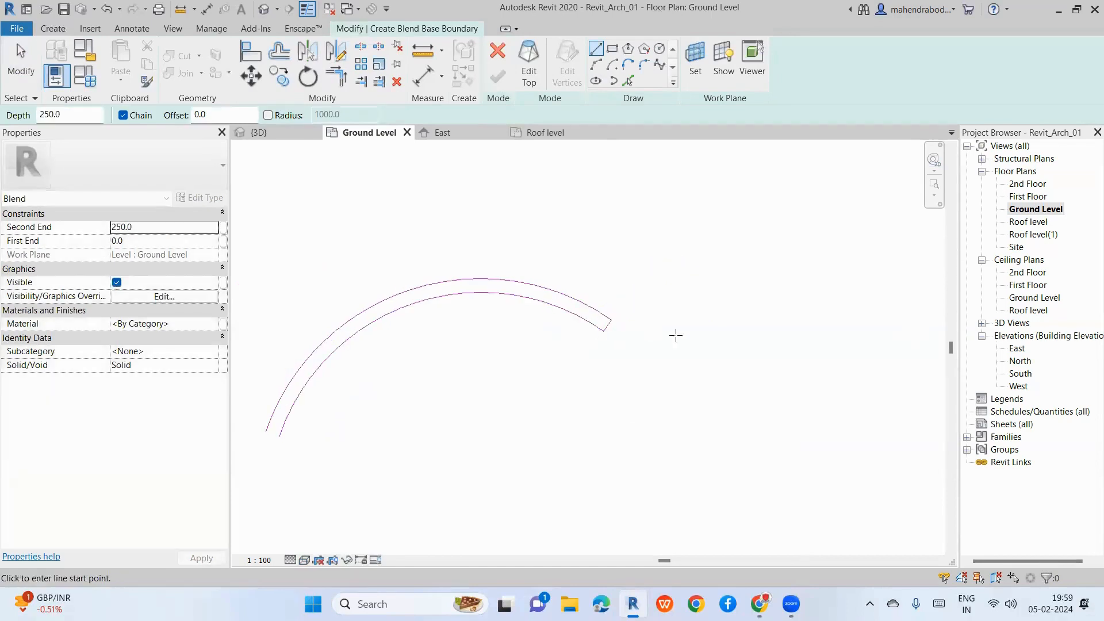
{"action": "left_click", "coordinate": [266, 431]}
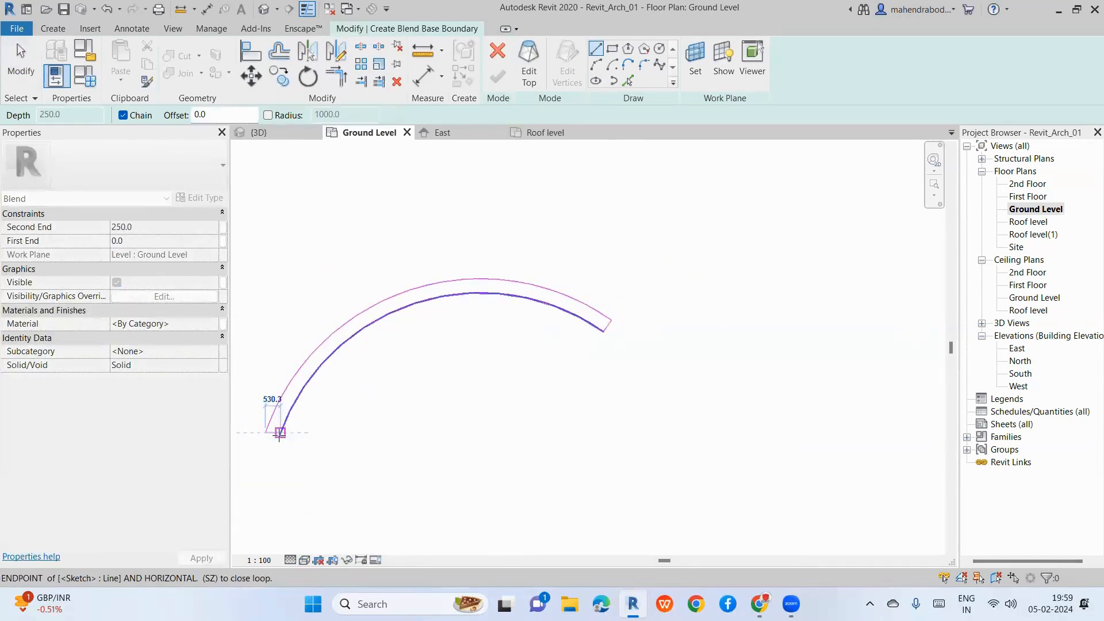
{"action": "scroll", "coordinate": [279, 436], "scroll_direction": "up", "scroll_amount": 6}
{"action": "left_click", "coordinate": [280, 426]}
{"action": "scroll", "coordinate": [314, 451], "scroll_direction": "down", "scroll_amount": 3}
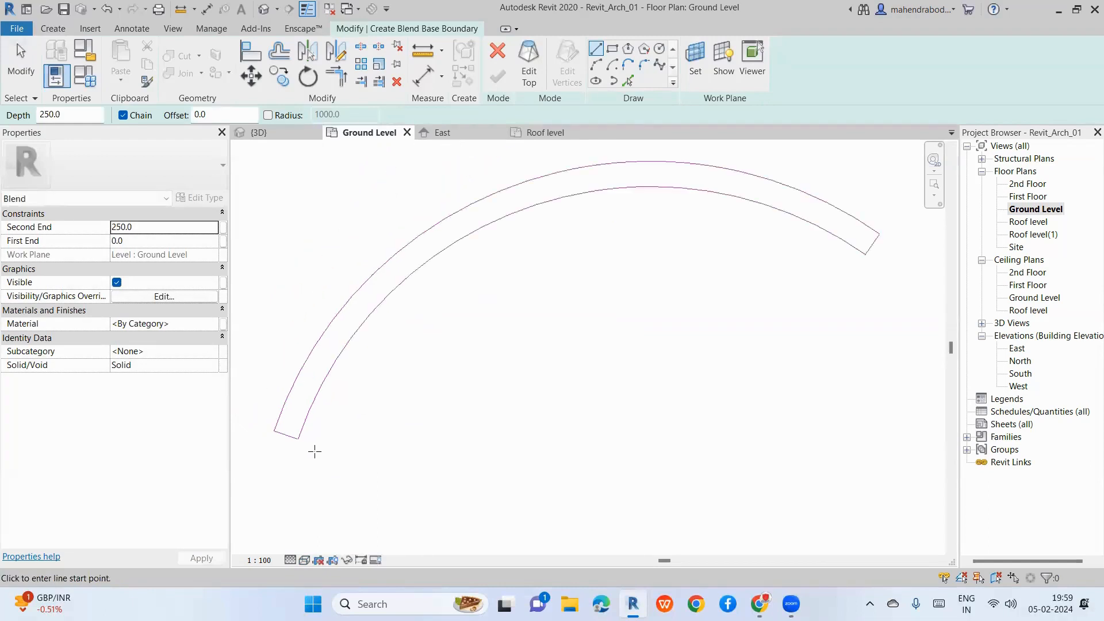
{"action": "scroll", "coordinate": [314, 452], "scroll_direction": "down", "scroll_amount": 1}
{"action": "left_click", "coordinate": [527, 77]}
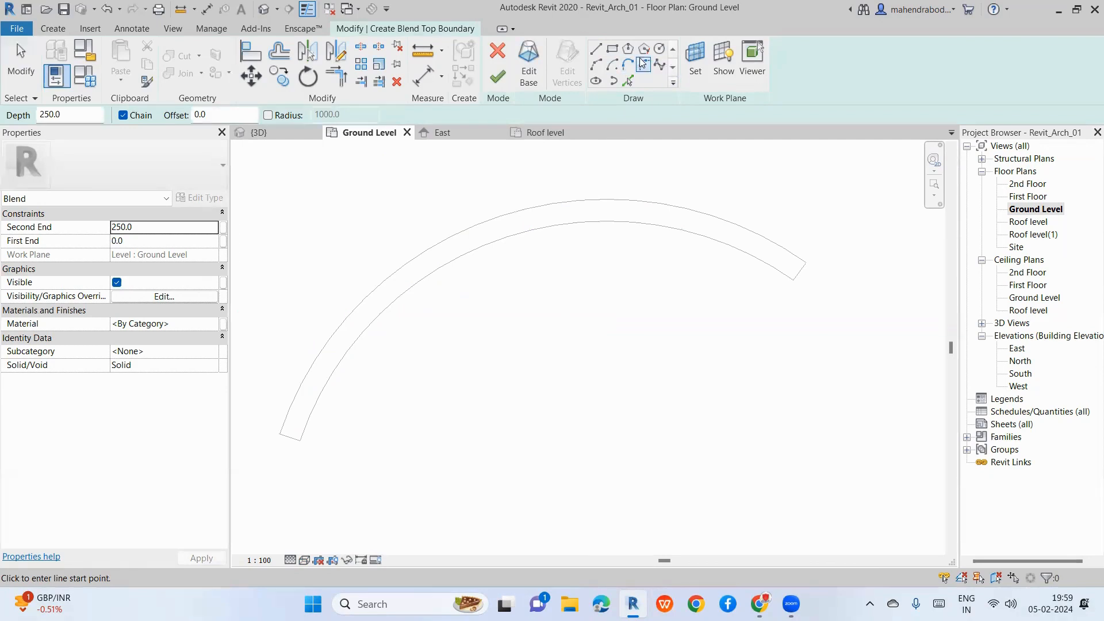
Step: Draw the first cross line from the outer arc to the inner arc for the top boundary
{"action": "left_click", "coordinate": [614, 51]}
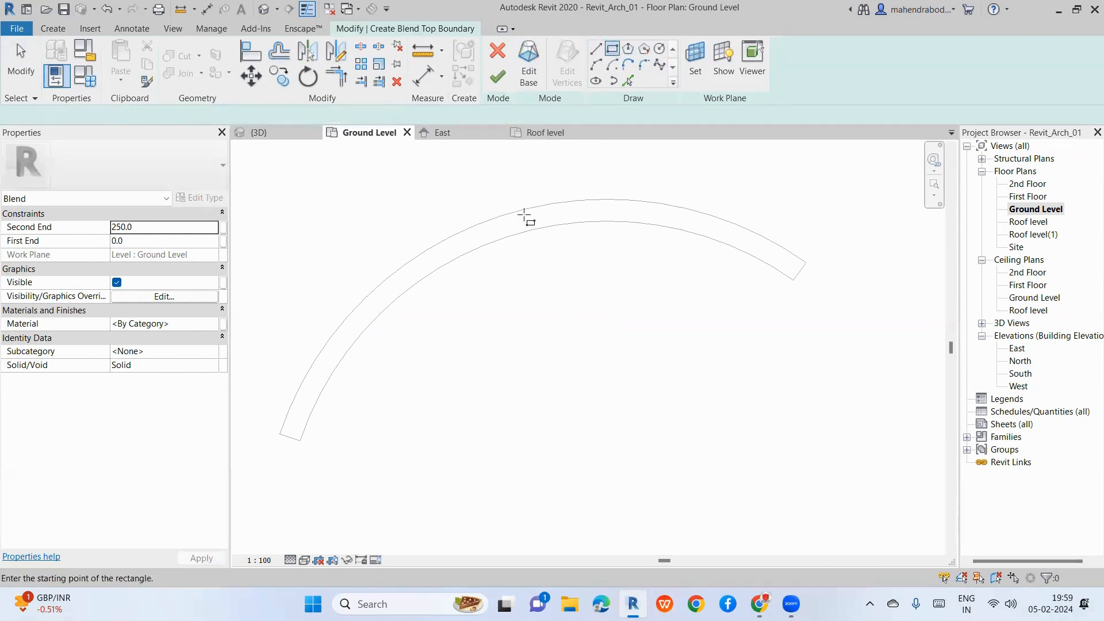
{"action": "scroll", "coordinate": [469, 241], "scroll_direction": "up", "scroll_amount": 3}
{"action": "key", "text": "l"}
{"action": "key", "text": "i"}
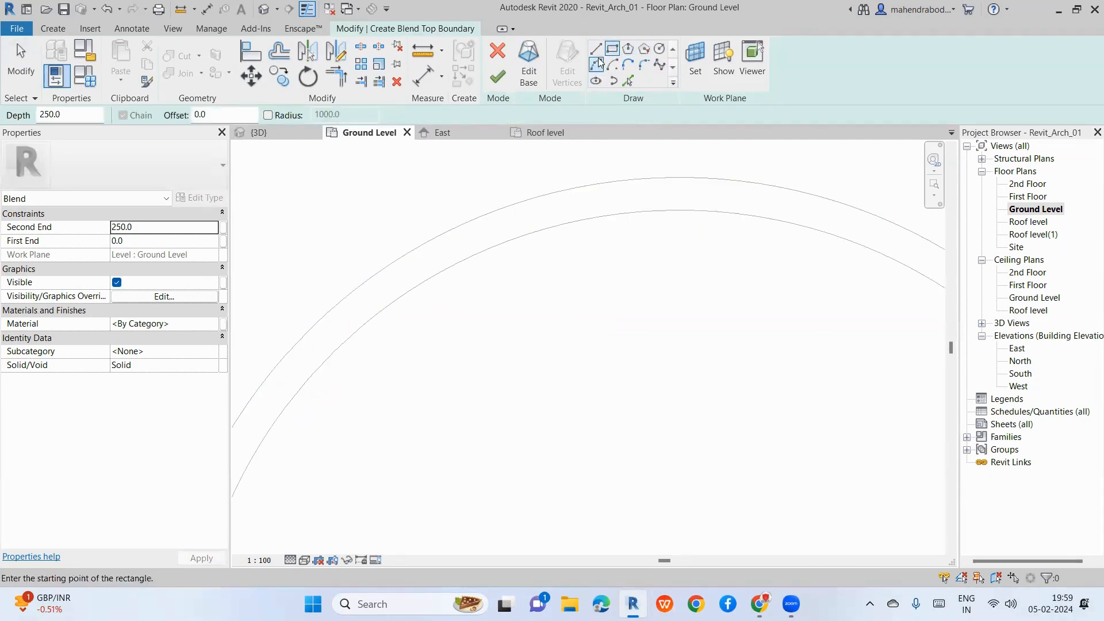
{"action": "left_click", "coordinate": [459, 226]}
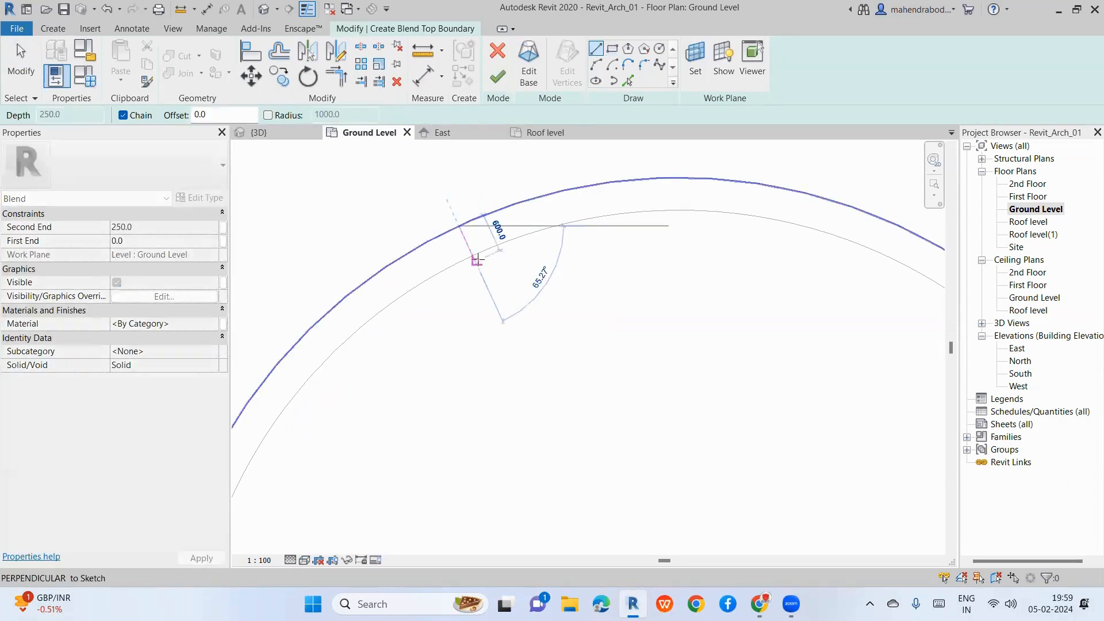
{"action": "left_click", "coordinate": [471, 256]}
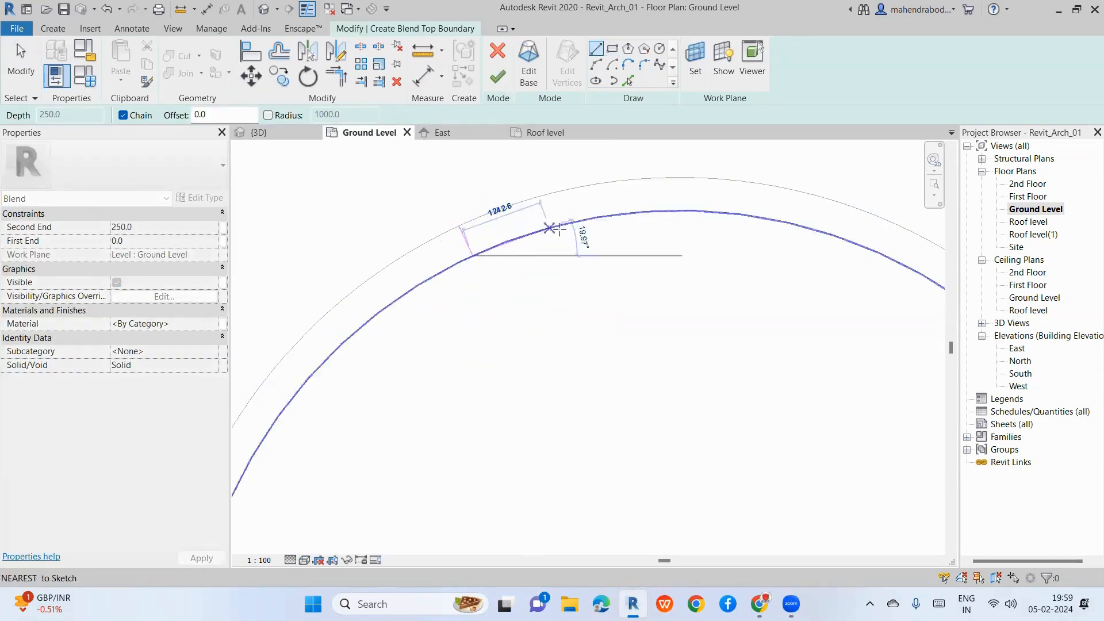
Step: Pick the inner arc as a boundary and draw a second cross line across the band
{"action": "left_click", "coordinate": [628, 80]}
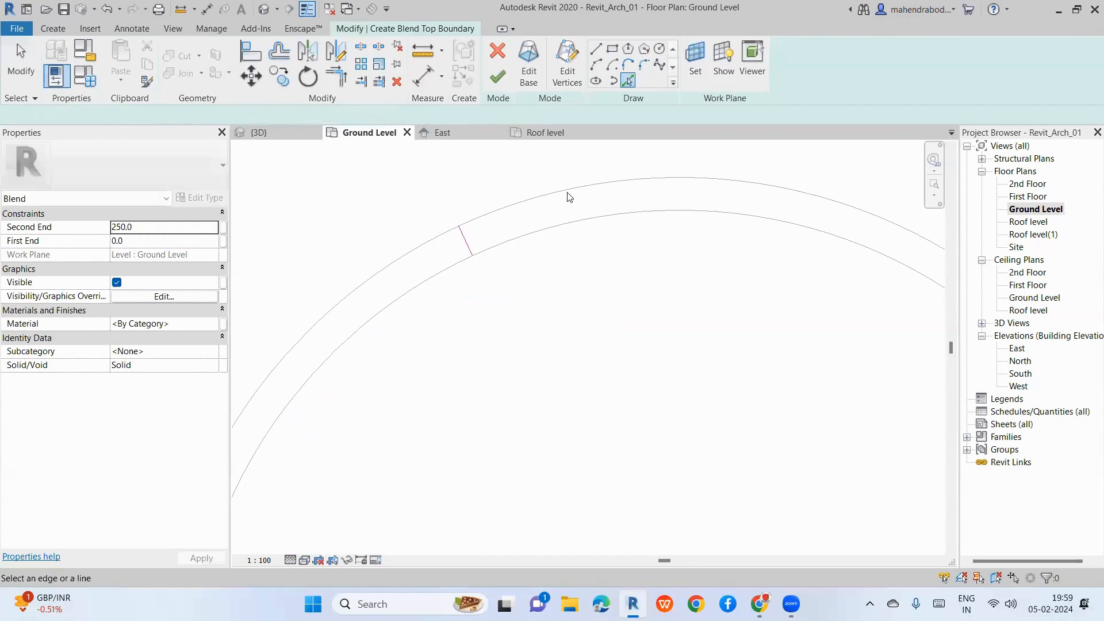
{"action": "left_click", "coordinate": [559, 225]}
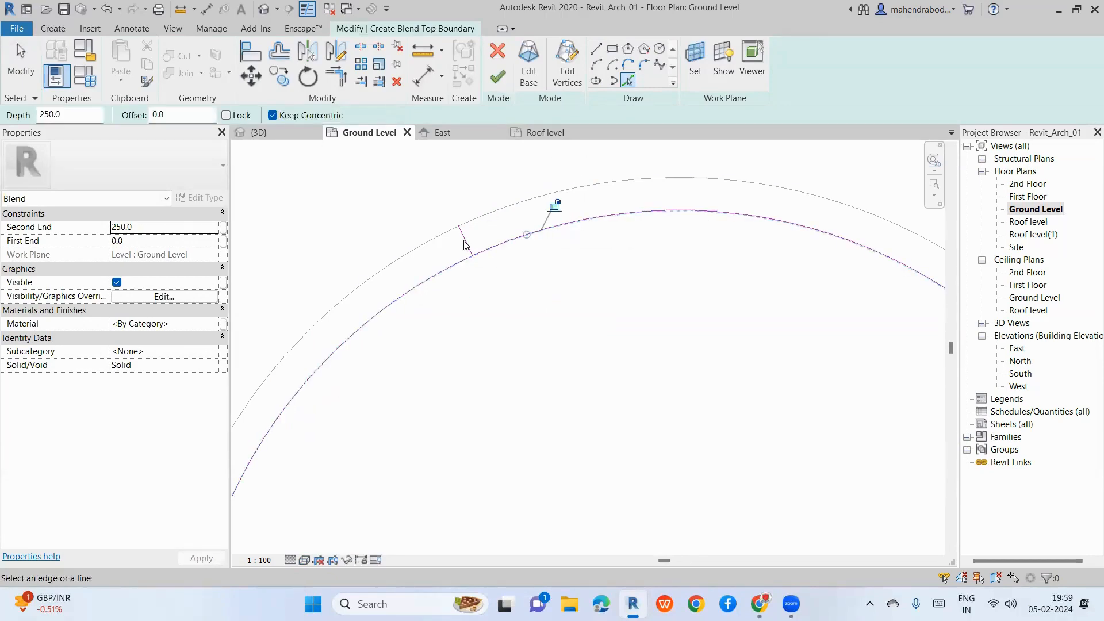
{"action": "key", "text": "Escape"}
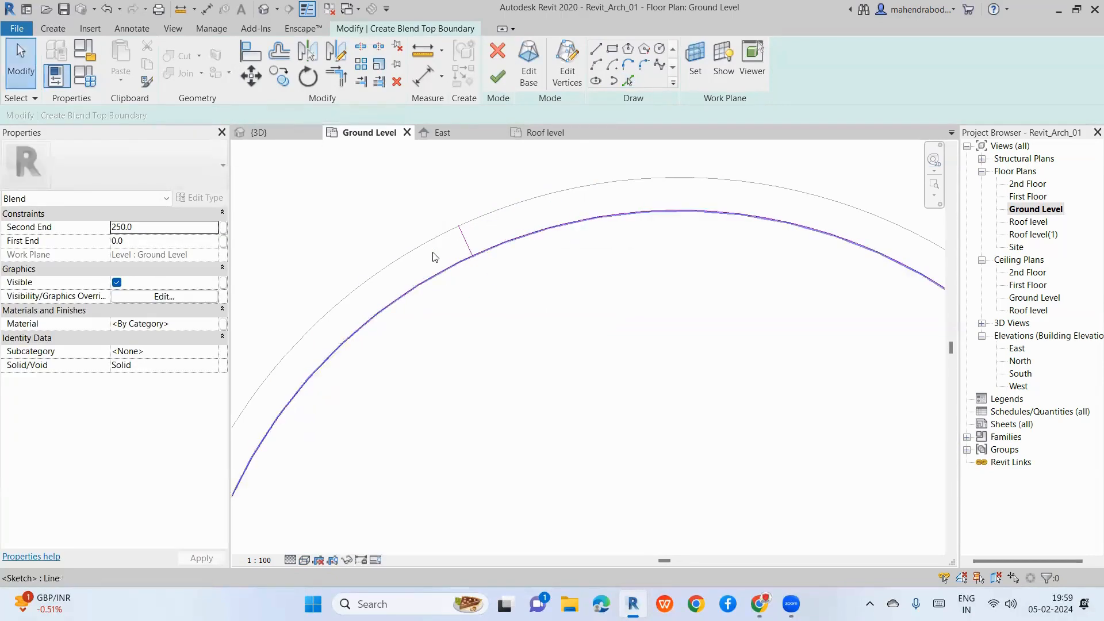
{"action": "scroll", "coordinate": [434, 257], "scroll_direction": "down", "scroll_amount": 2}
{"action": "left_click_drag", "start_coordinate": [442, 204], "coordinate": [500, 296]}
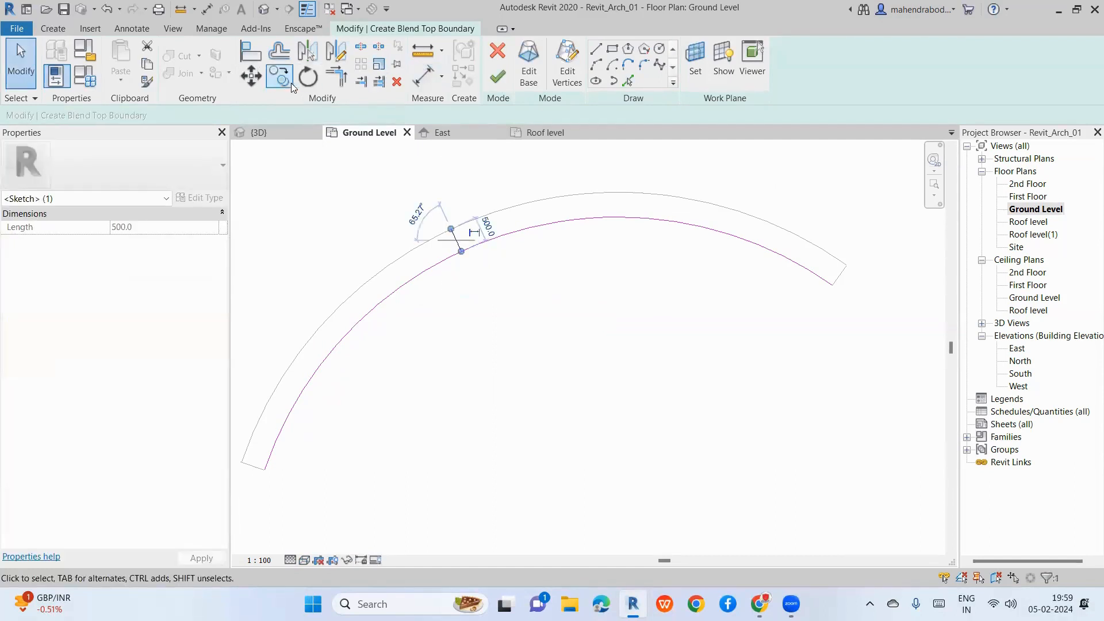
{"action": "left_click", "coordinate": [291, 84]}
{"action": "scroll", "coordinate": [466, 244], "scroll_direction": "up", "scroll_amount": 2}
{"action": "key", "text": "Escape"}
{"action": "left_click", "coordinate": [596, 49]}
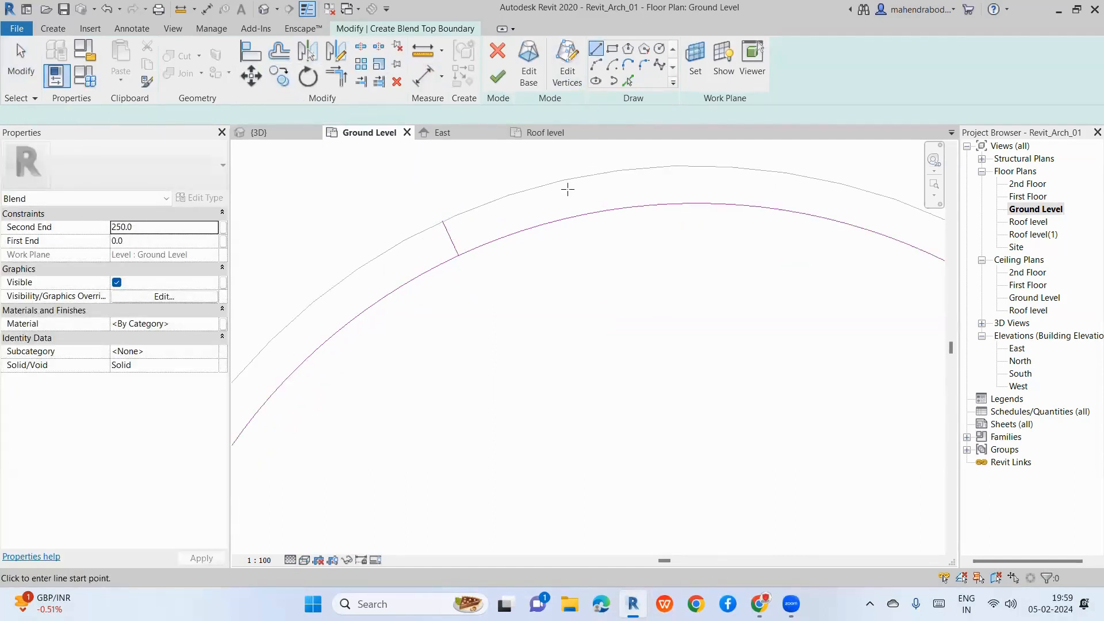
{"action": "left_click", "coordinate": [555, 182]}
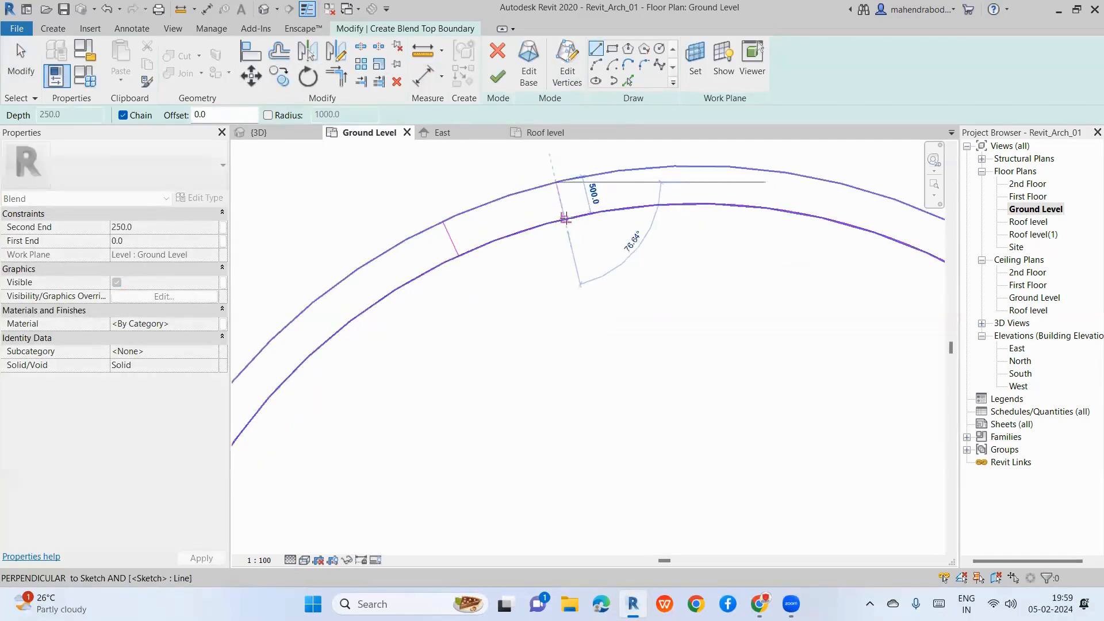
{"action": "left_click", "coordinate": [568, 217]}
{"action": "key", "text": "Escape"}
{"action": "left_click", "coordinate": [442, 222]}
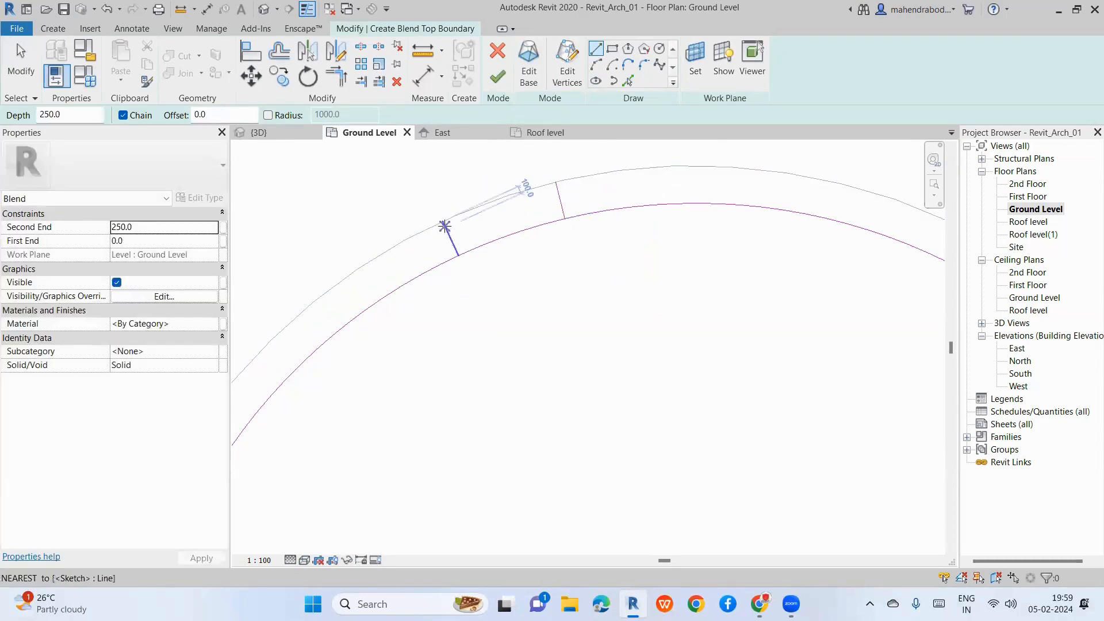
{"action": "key", "text": "Escape"}
{"action": "key", "text": "Escape"}
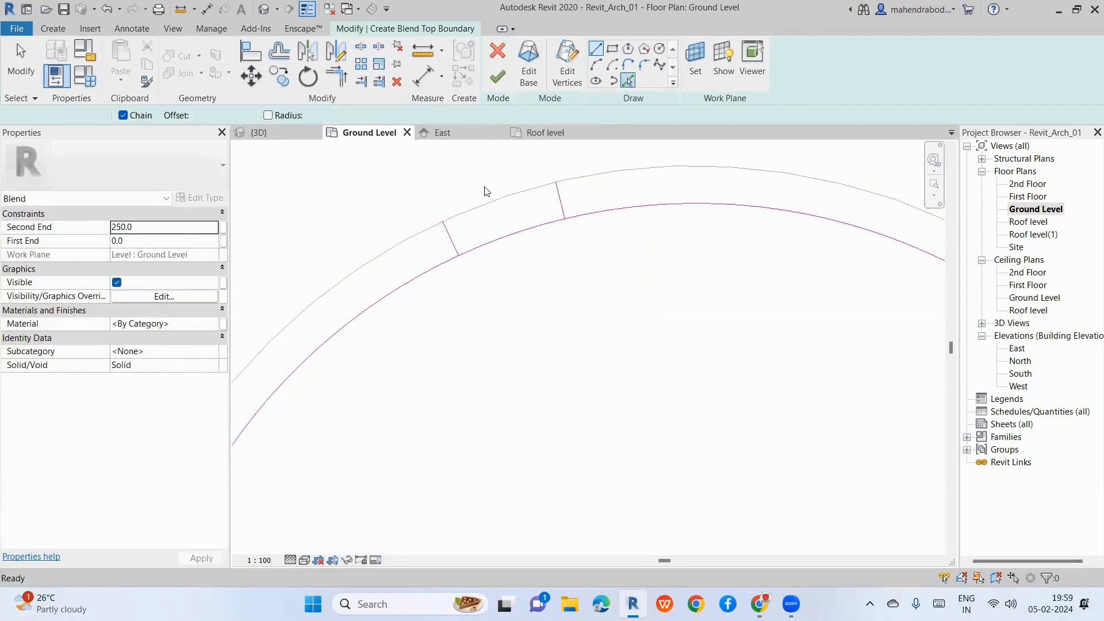
Step: Pick the outer arc, trim both arcs to the cross lines, and finish the blend
{"action": "left_click", "coordinate": [628, 80]}
{"action": "left_click", "coordinate": [509, 196]}
{"action": "left_click", "coordinate": [340, 82]}
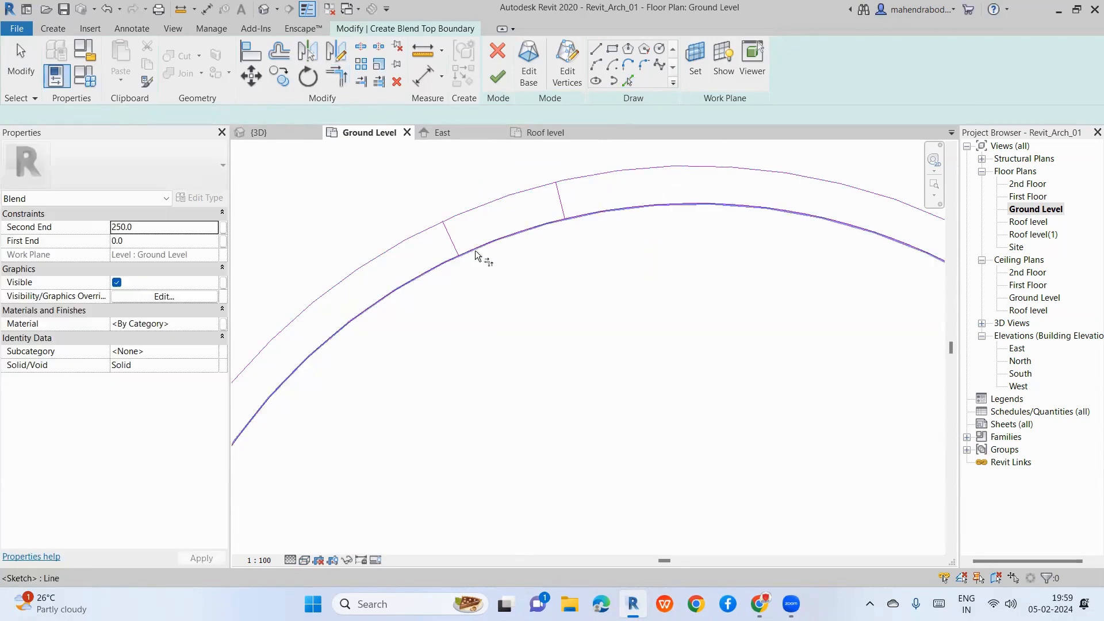
{"action": "left_click", "coordinate": [450, 239]}
{"action": "left_click", "coordinate": [461, 213]}
{"action": "left_click", "coordinate": [454, 244]}
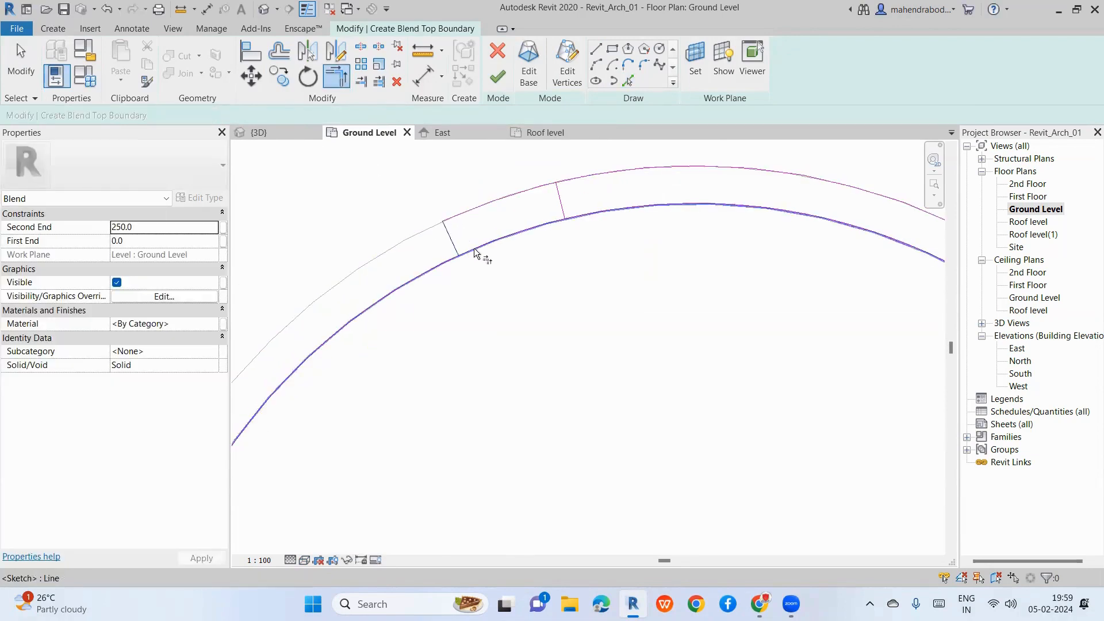
{"action": "left_click", "coordinate": [481, 249]}
{"action": "left_click", "coordinate": [530, 235]}
{"action": "left_click", "coordinate": [561, 211]}
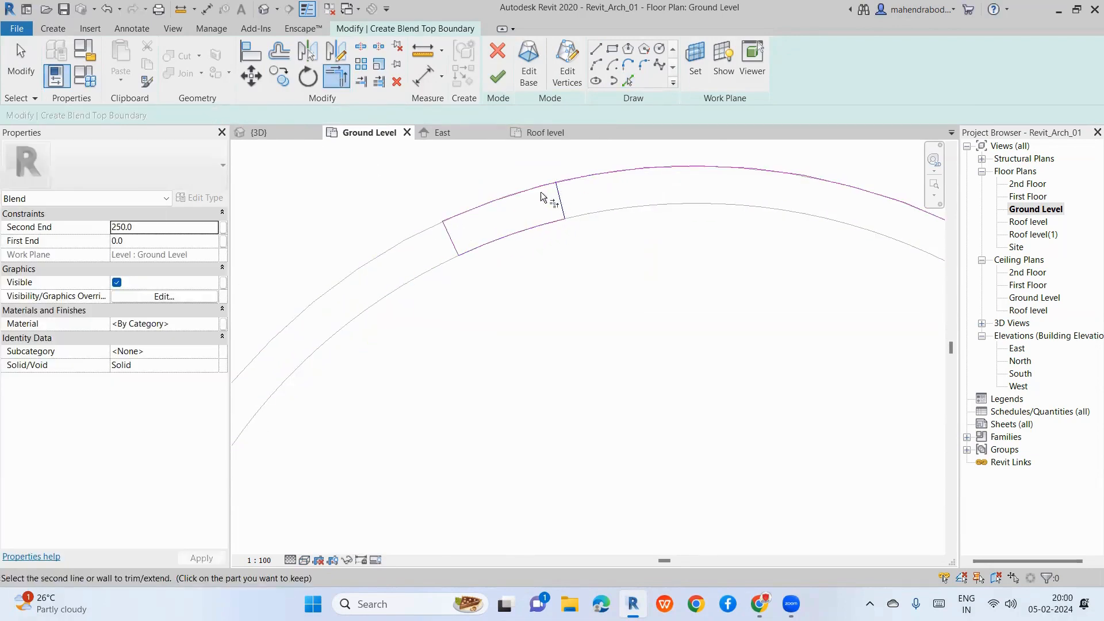
{"action": "left_click", "coordinate": [544, 188]}
{"action": "scroll", "coordinate": [495, 244], "scroll_direction": "down", "scroll_amount": 3}
{"action": "left_click", "coordinate": [498, 77]}
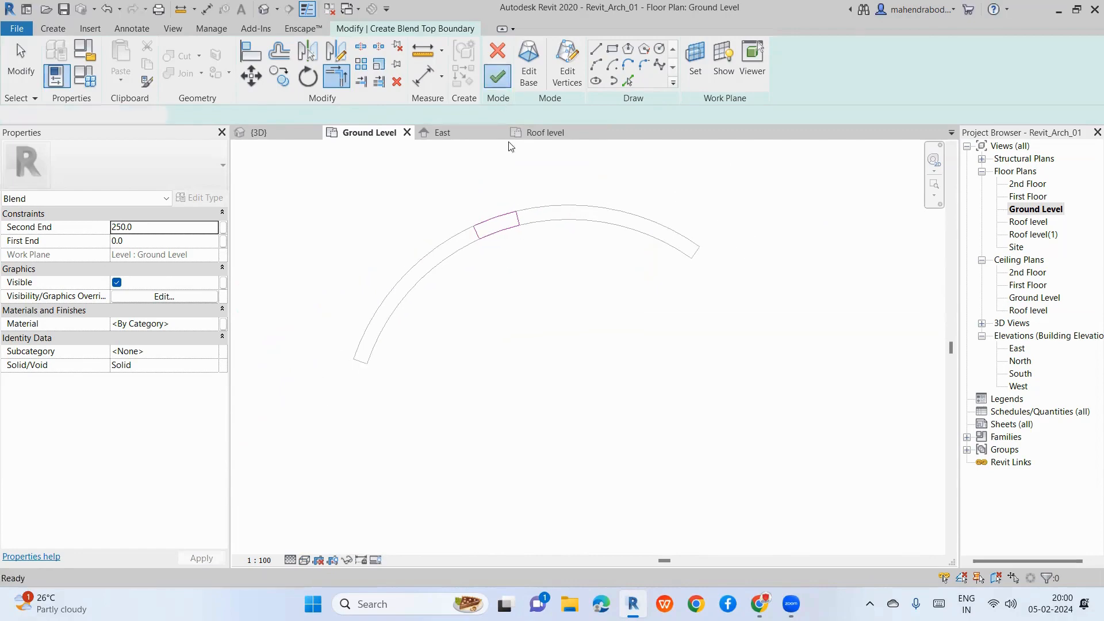
Step: In the default 3D view, drag the blend's top up to a 5007.6 Second End
{"action": "left_click", "coordinate": [525, 527]}
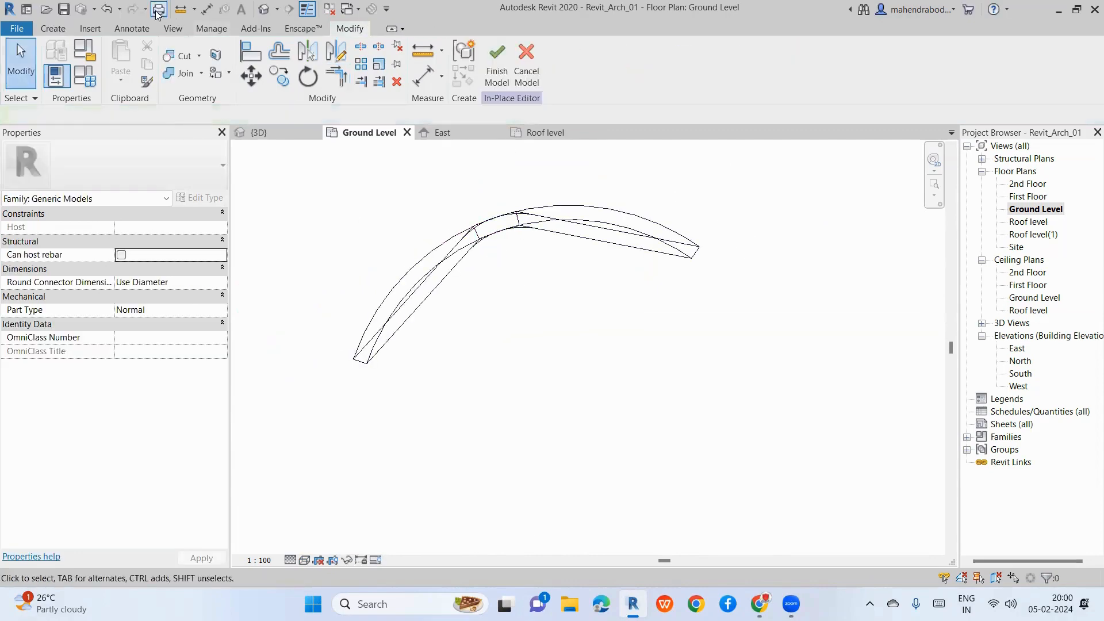
{"action": "left_click", "coordinate": [264, 11]}
{"action": "left_click", "coordinate": [483, 354]}
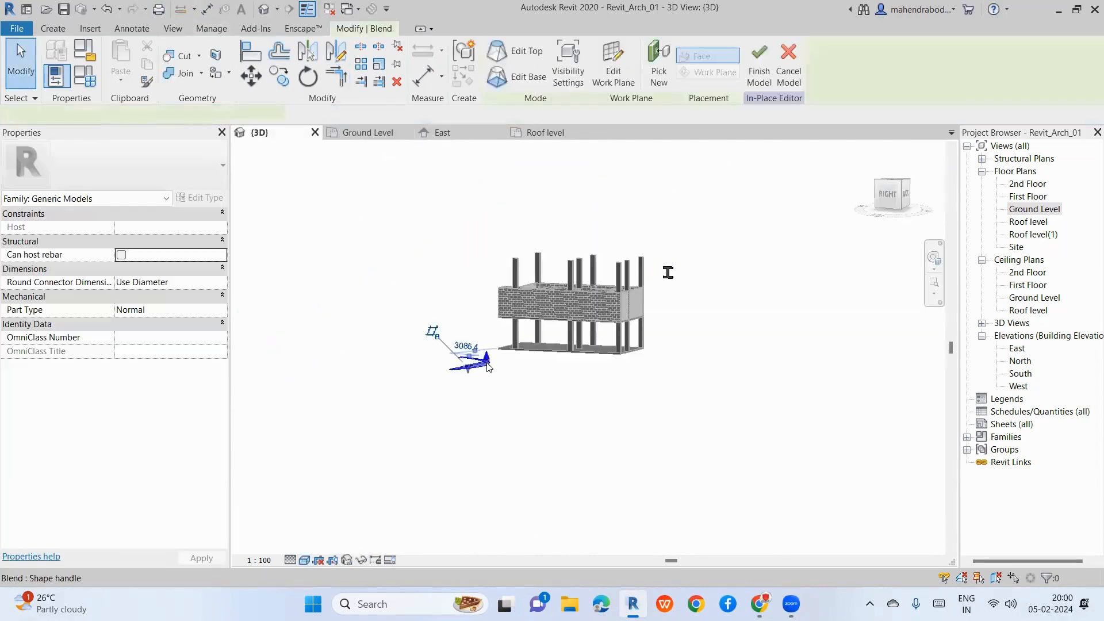
{"action": "scroll", "coordinate": [489, 356], "scroll_direction": "up", "scroll_amount": 3}
{"action": "left_click_drag", "start_coordinate": [488, 353], "coordinate": [487, 206]}
{"action": "left_click", "coordinate": [419, 451]}
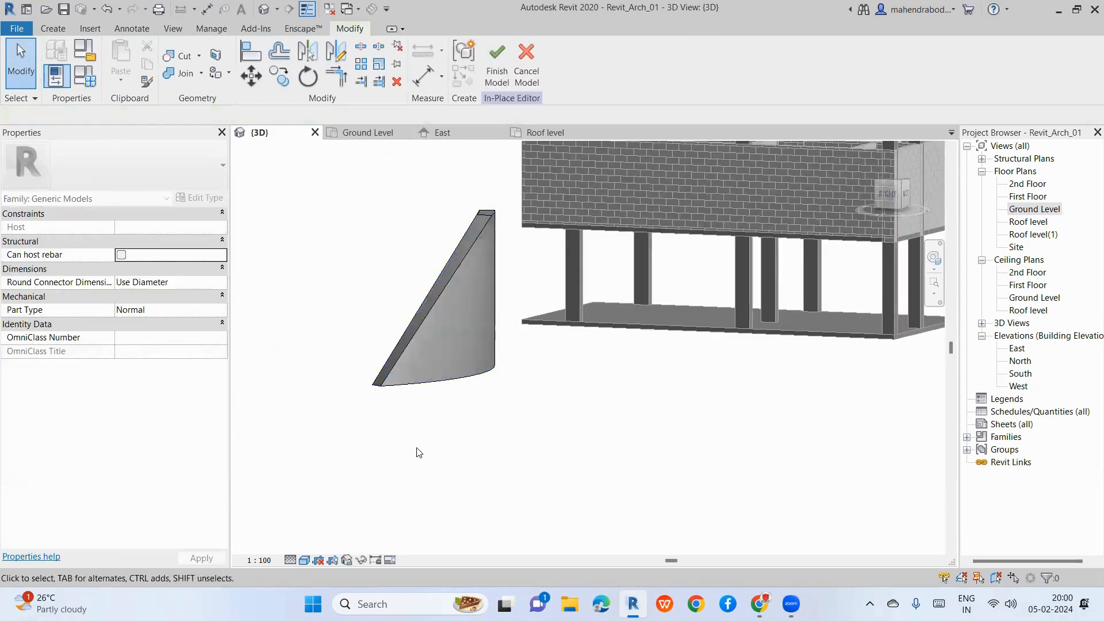
Step: Orbit the 3D view to inspect the tapering curved blend beside the building
{"action": "middle_click_drag", "start_coordinate": [419, 451], "coordinate": [545, 423], "text": "shift"}
{"action": "scroll", "coordinate": [544, 424], "scroll_direction": "down", "scroll_amount": 3}
{"action": "left_click", "coordinate": [453, 392]}
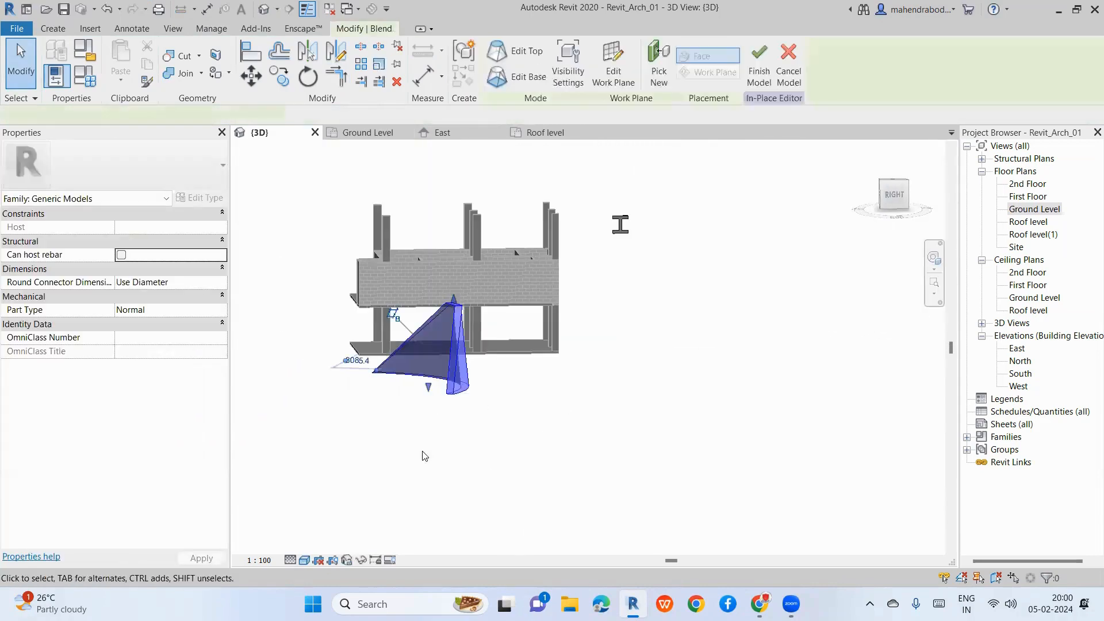
{"action": "middle_click_drag", "start_coordinate": [413, 461], "coordinate": [673, 464], "text": "shift"}
{"action": "left_click", "coordinate": [691, 346]}
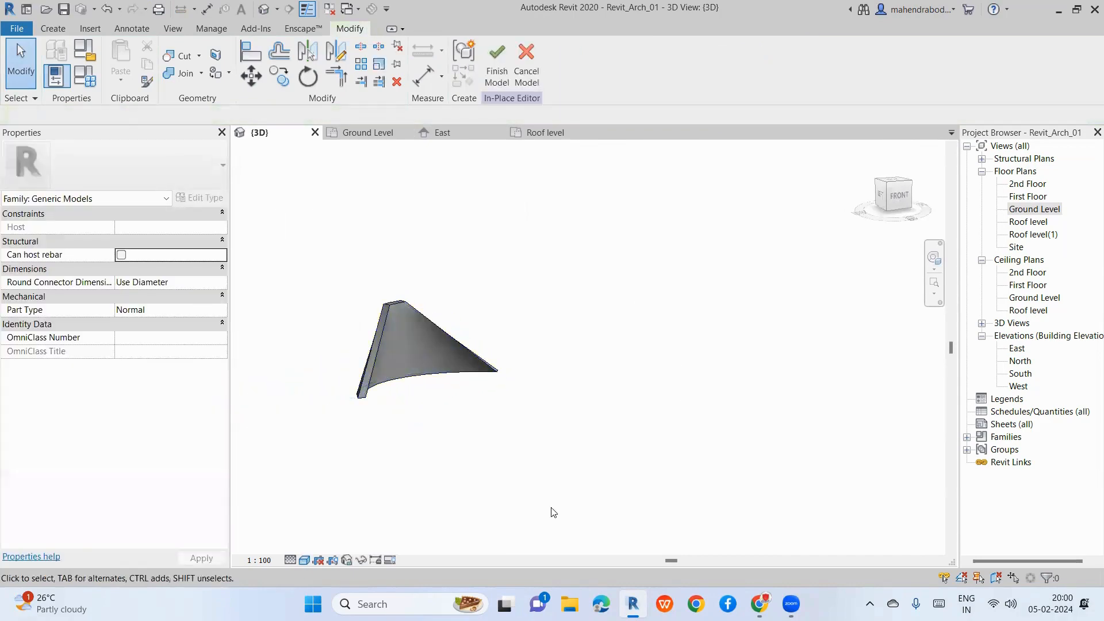
{"action": "scroll", "coordinate": [555, 364], "scroll_direction": "down", "scroll_amount": 3}
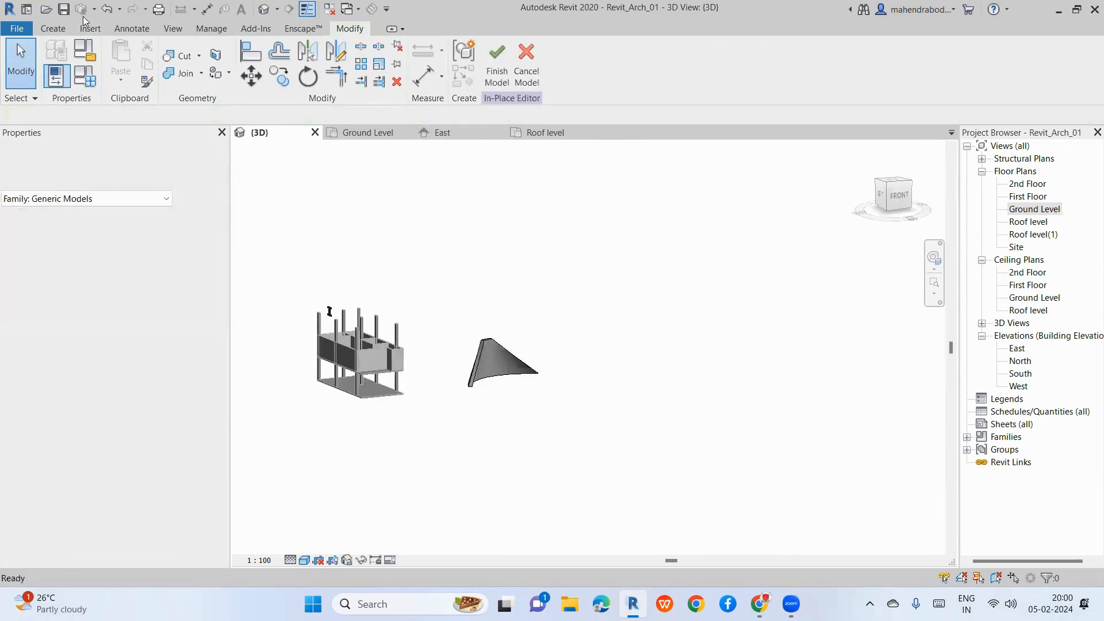
{"action": "left_click", "coordinate": [51, 32]}
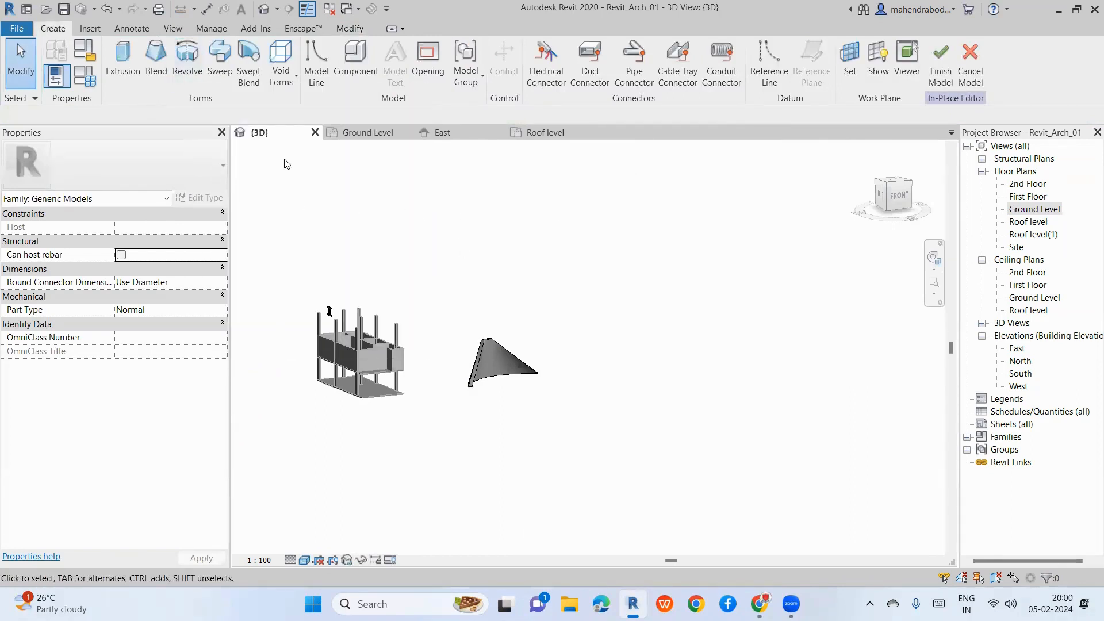
Step: Reopen the Ground Level floor plan and zoom out to view the blend's outline
{"action": "double_click", "coordinate": [1009, 211]}
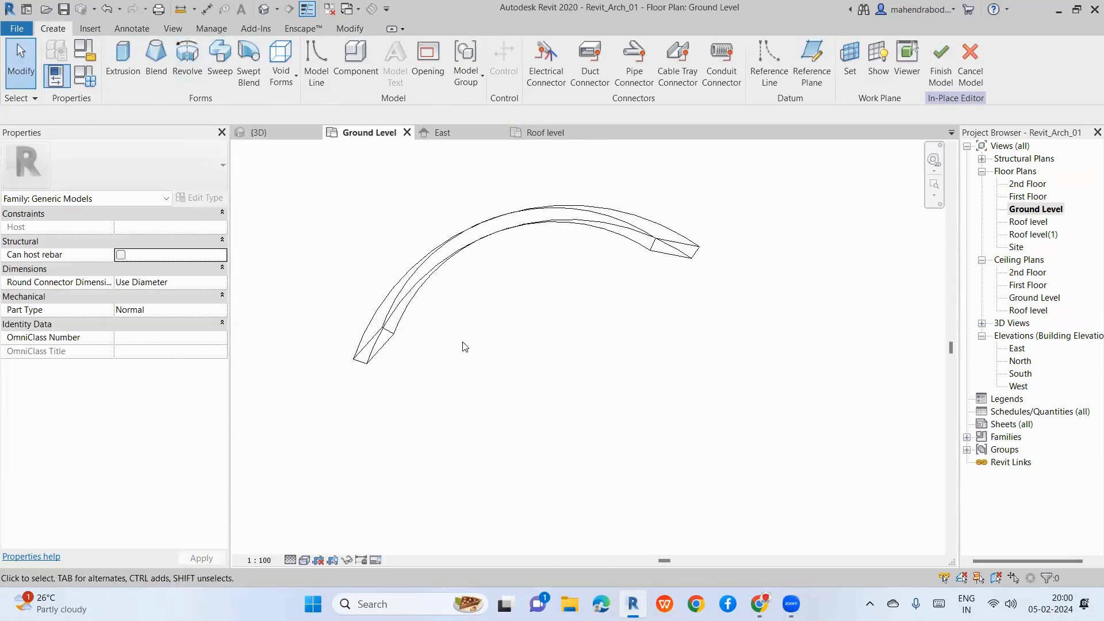
{"action": "scroll", "coordinate": [465, 347], "scroll_direction": "down", "scroll_amount": 5}
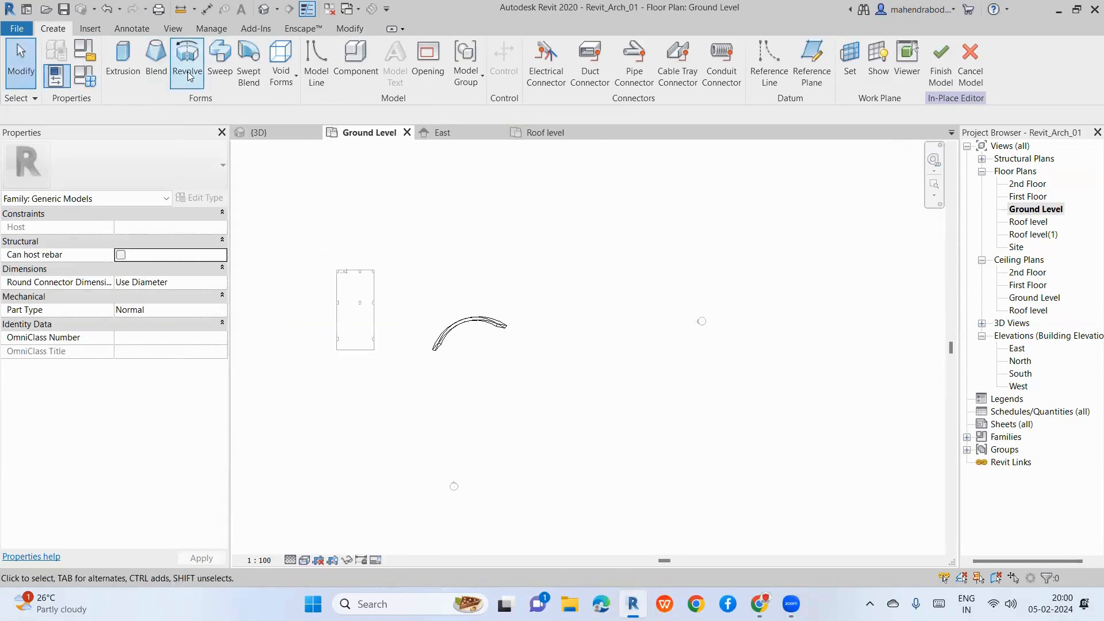
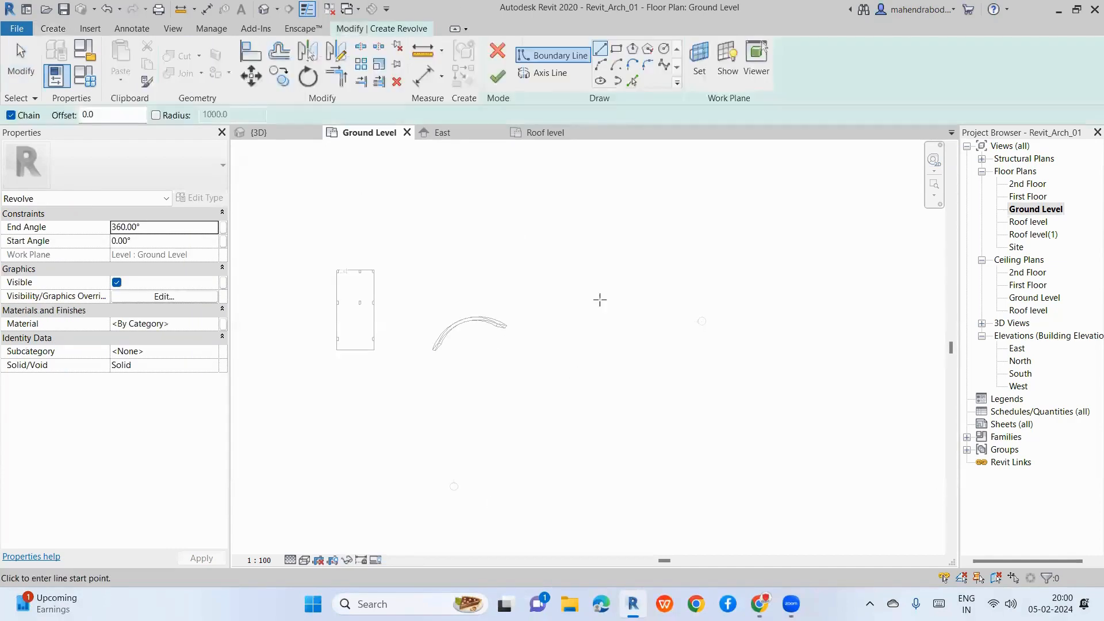
Step: Draw a small start-end-radius arc at the top of the revolve profile
{"action": "scroll", "coordinate": [616, 391], "scroll_direction": "up", "scroll_amount": 5}
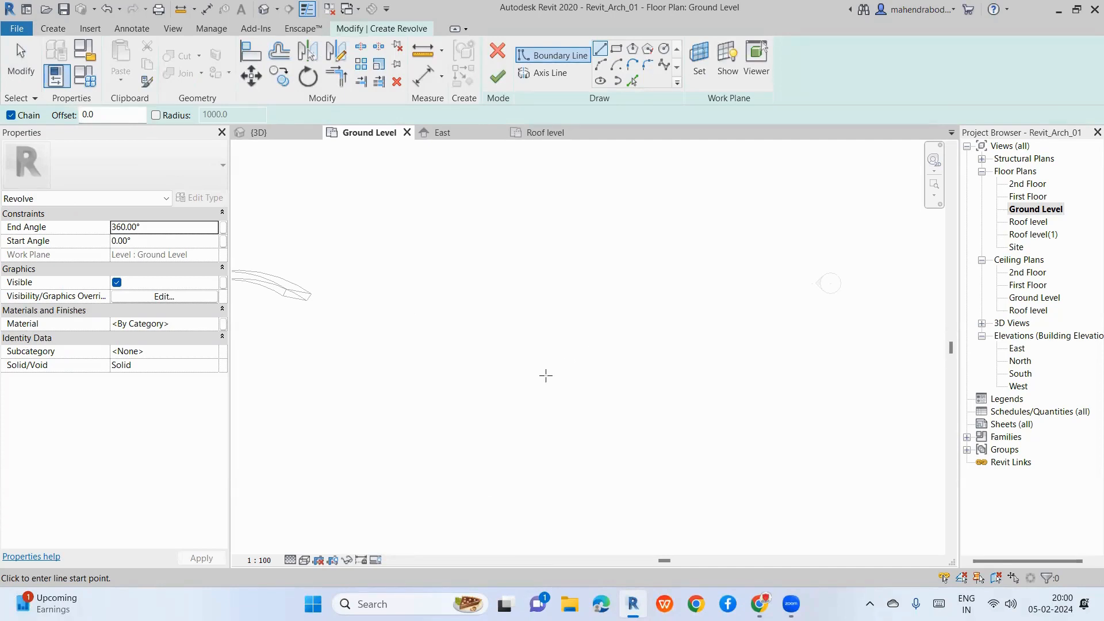
{"action": "scroll", "coordinate": [545, 374], "scroll_direction": "up", "scroll_amount": 1}
{"action": "scroll", "coordinate": [563, 344], "scroll_direction": "down", "scroll_amount": 2}
{"action": "scroll", "coordinate": [569, 319], "scroll_direction": "up", "scroll_amount": 1}
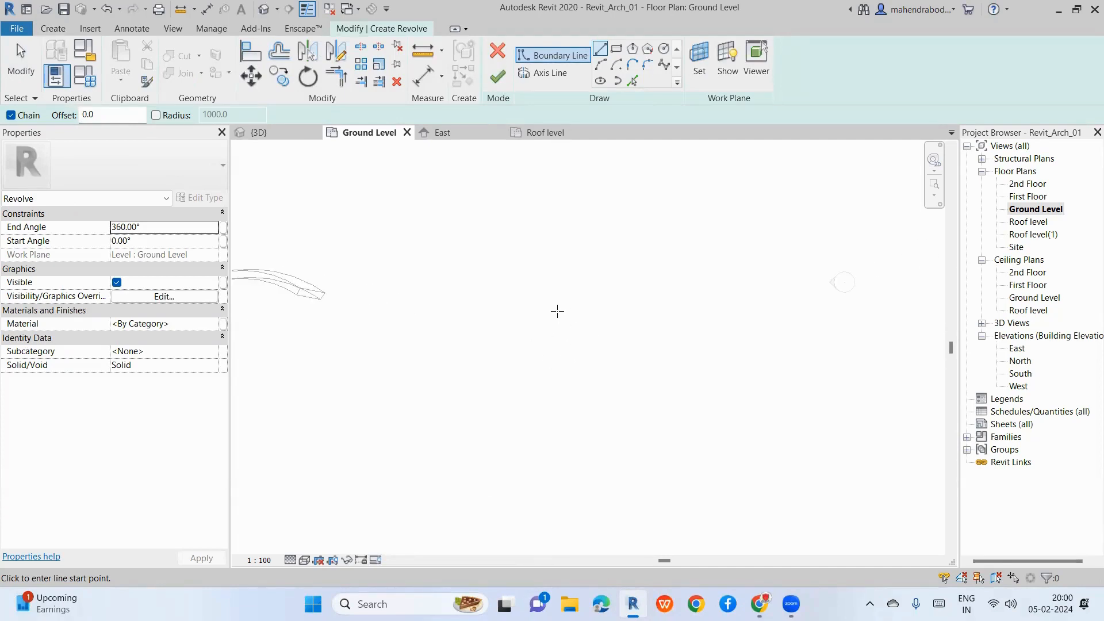
{"action": "scroll", "coordinate": [584, 249], "scroll_direction": "up", "scroll_amount": 2}
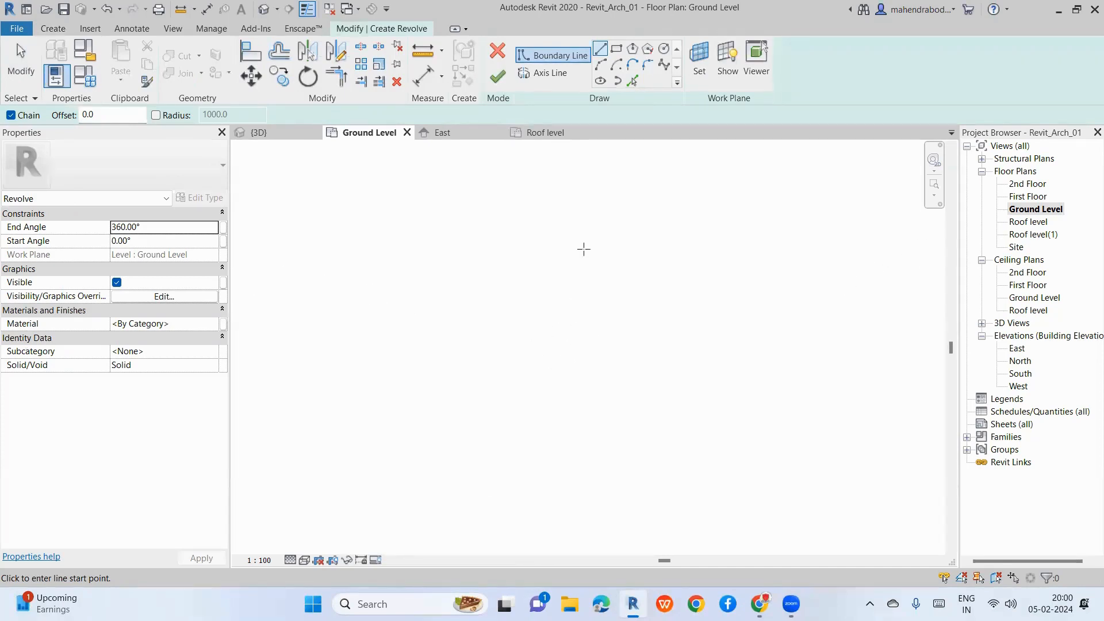
{"action": "left_click", "coordinate": [600, 66]}
{"action": "left_click", "coordinate": [528, 333]}
{"action": "scroll", "coordinate": [528, 355], "scroll_direction": "up", "scroll_amount": 2}
{"action": "left_click", "coordinate": [529, 354]}
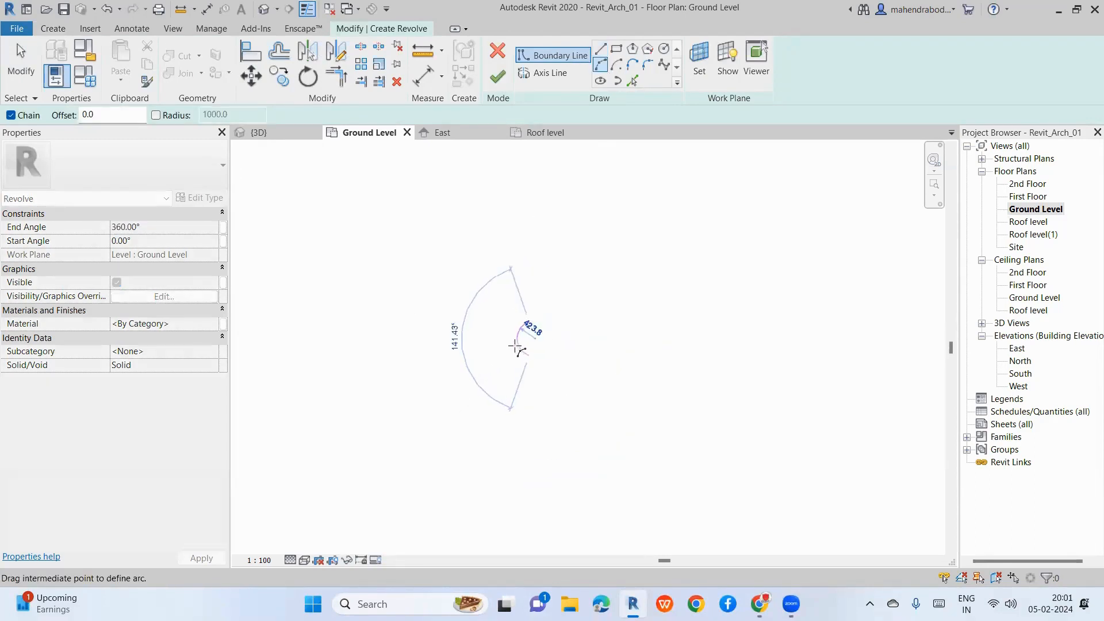
{"action": "scroll", "coordinate": [520, 348], "scroll_direction": "up", "scroll_amount": 2}
{"action": "left_click", "coordinate": [522, 346]}
{"action": "key", "text": "Escape"}
{"action": "key", "text": "Escape"}
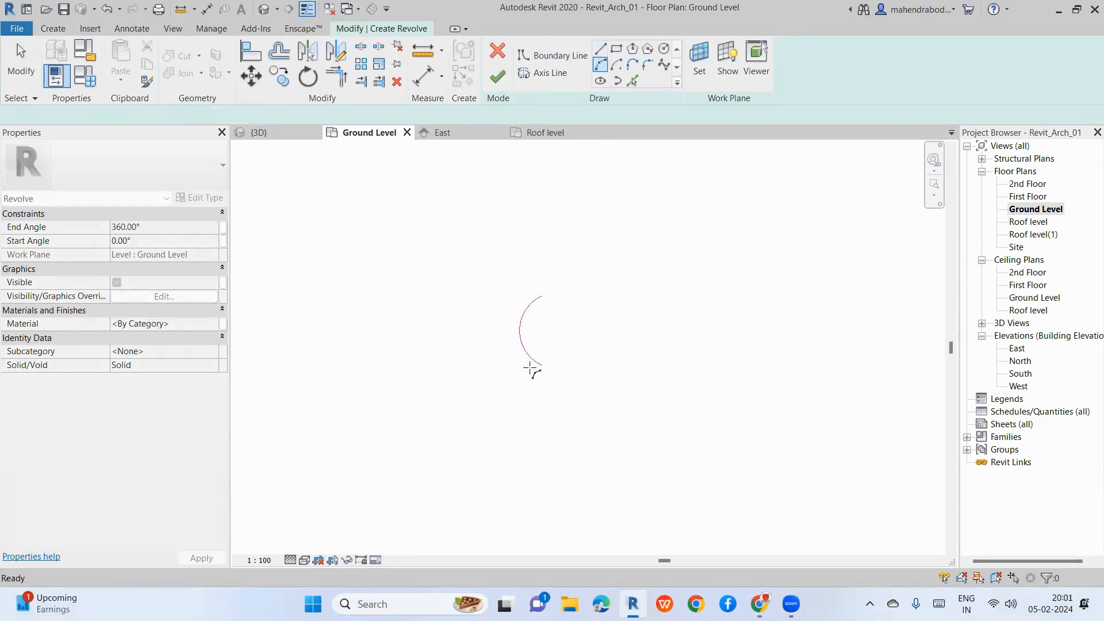
Step: Reposition the top arc's lower endpoint and shrink its radius to 100.0
{"action": "left_click", "coordinate": [537, 363]}
{"action": "mouse_move", "coordinate": [542, 366]}
{"action": "left_mouse_down"}
{"action": "mouse_move", "coordinate": [542, 348]}
{"action": "mouse_move", "coordinate": [550, 367]}
{"action": "left_mouse_up"}
{"action": "left_click_drag", "start_coordinate": [521, 333], "coordinate": [554, 338]}
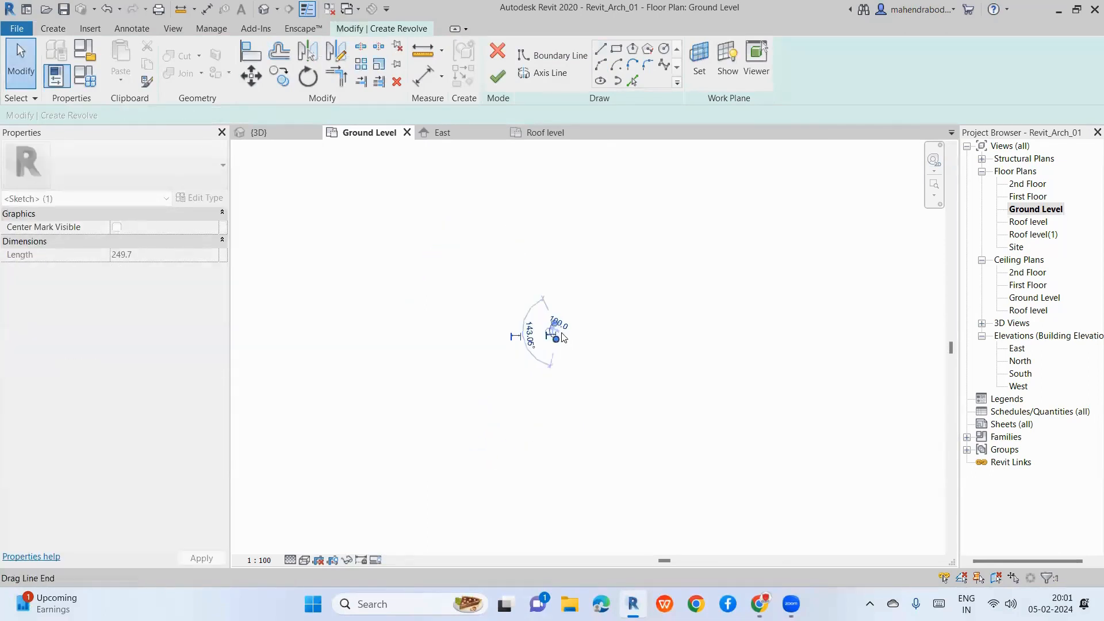
{"action": "scroll", "coordinate": [564, 331], "scroll_direction": "up", "scroll_amount": 4}
{"action": "left_click", "coordinate": [566, 332]}
{"action": "left_click", "coordinate": [527, 364]}
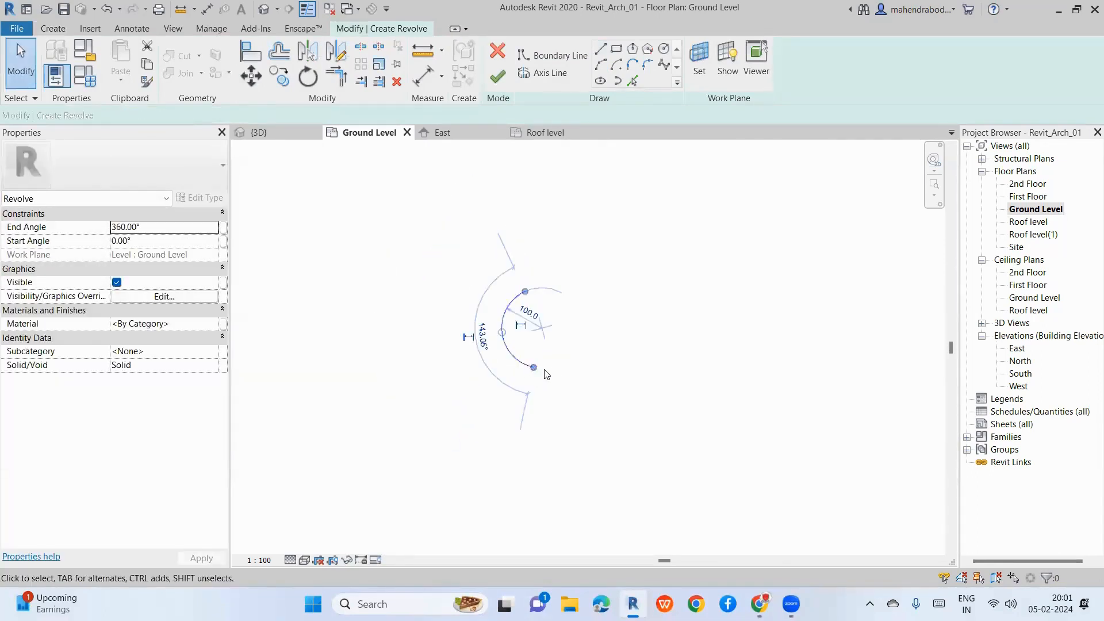
{"action": "left_click", "coordinate": [567, 353]}
{"action": "left_click", "coordinate": [550, 74]}
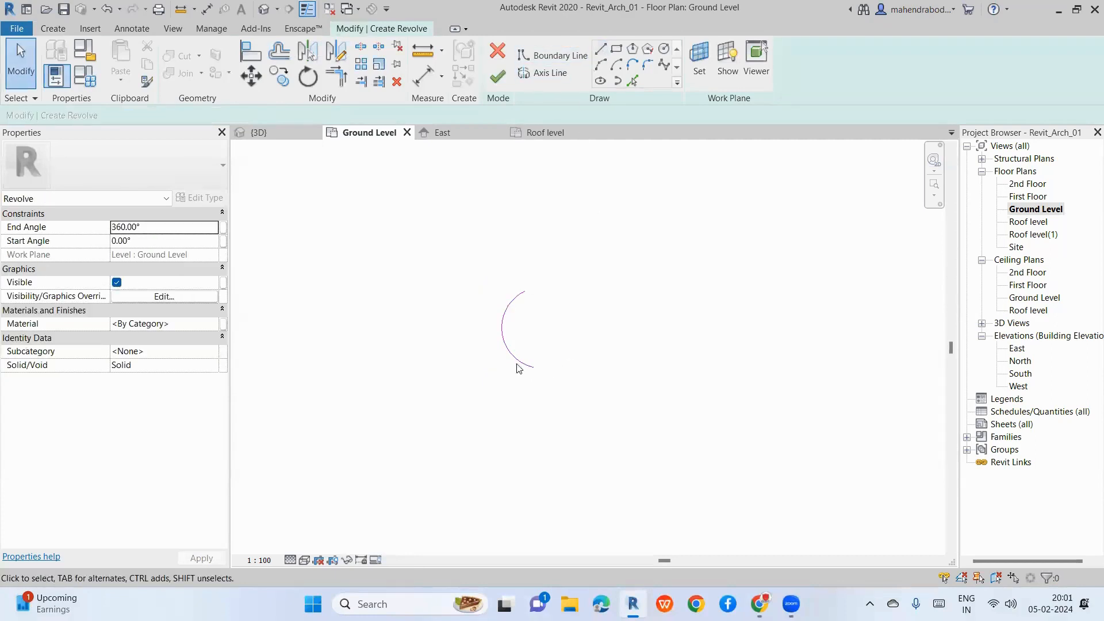
Step: Draw a vertical line down from the arc's lower end, deleting a stray slanted line
{"action": "left_click", "coordinate": [599, 54]}
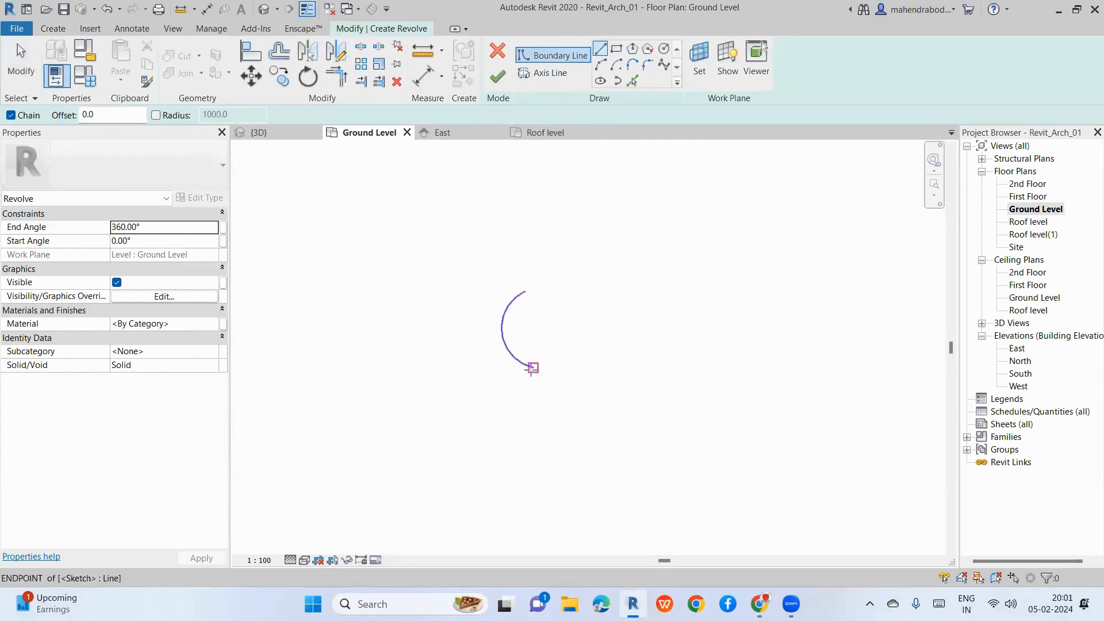
{"action": "scroll", "coordinate": [531, 409], "scroll_direction": "down", "scroll_amount": 2}
{"action": "left_click", "coordinate": [533, 385]}
{"action": "left_click", "coordinate": [532, 444]}
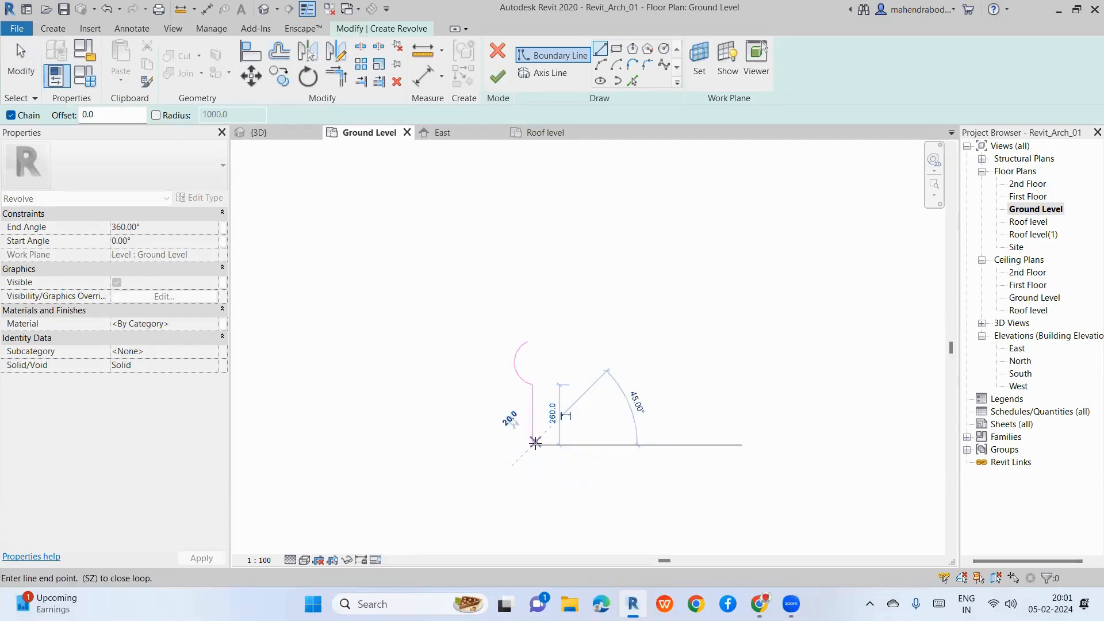
{"action": "key", "text": "Escape"}
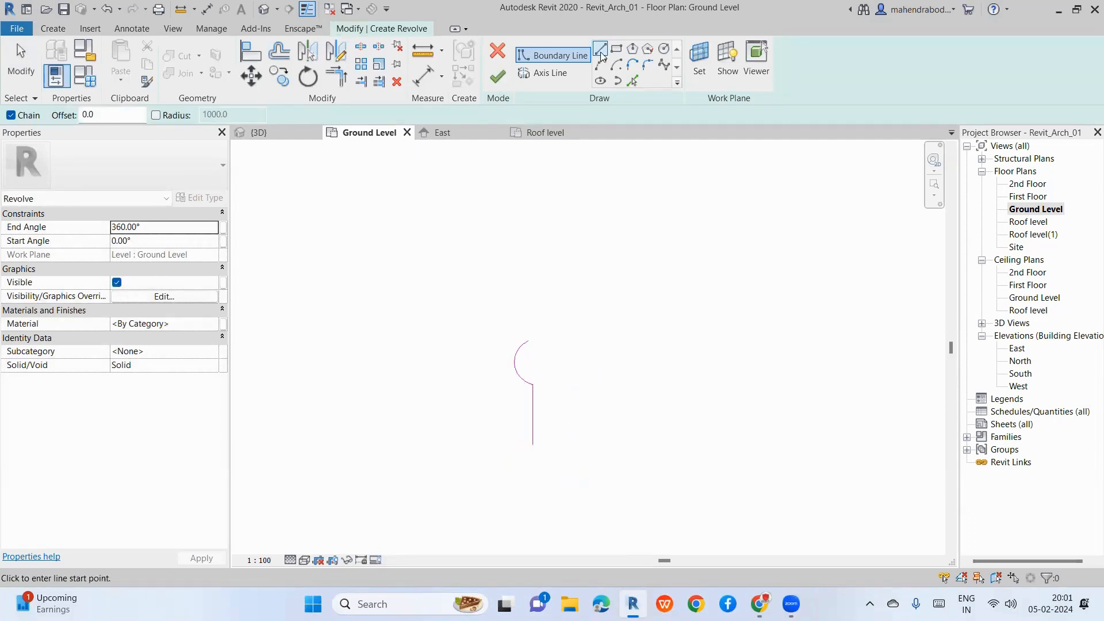
{"action": "left_click", "coordinate": [532, 445]}
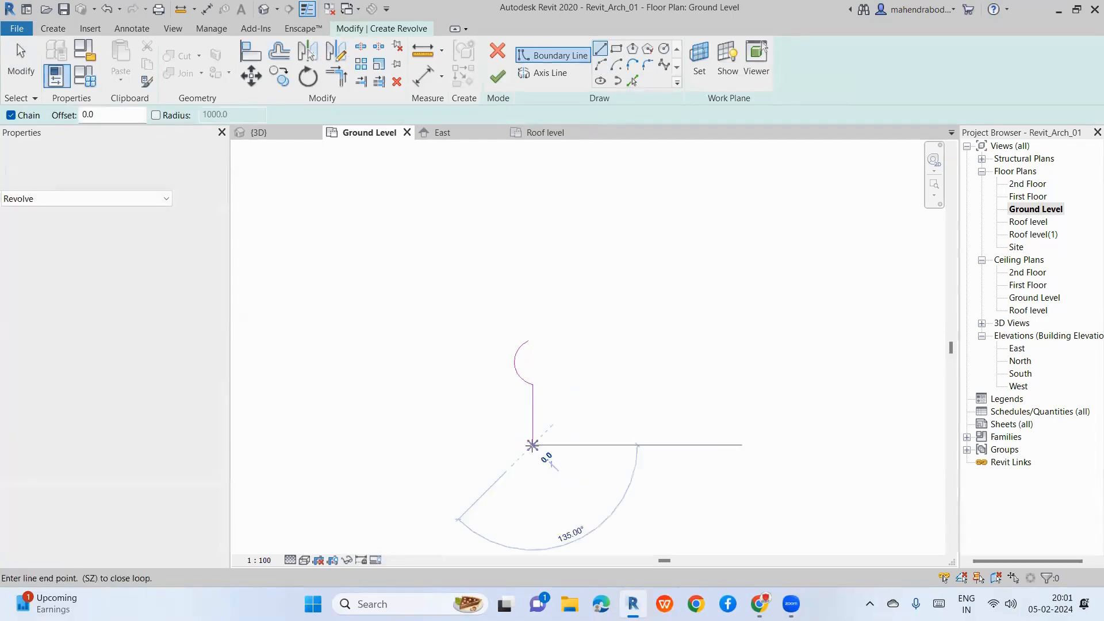
{"action": "left_click", "coordinate": [483, 458]}
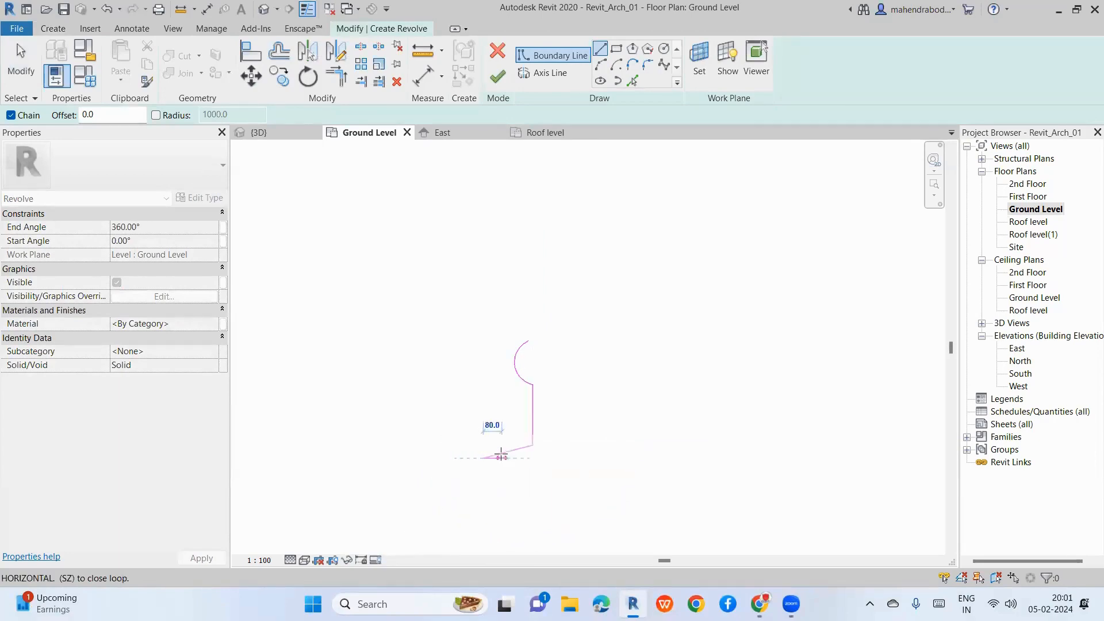
{"action": "key", "text": "Escape"}
{"action": "key", "text": "Escape"}
{"action": "left_click", "coordinate": [512, 452]}
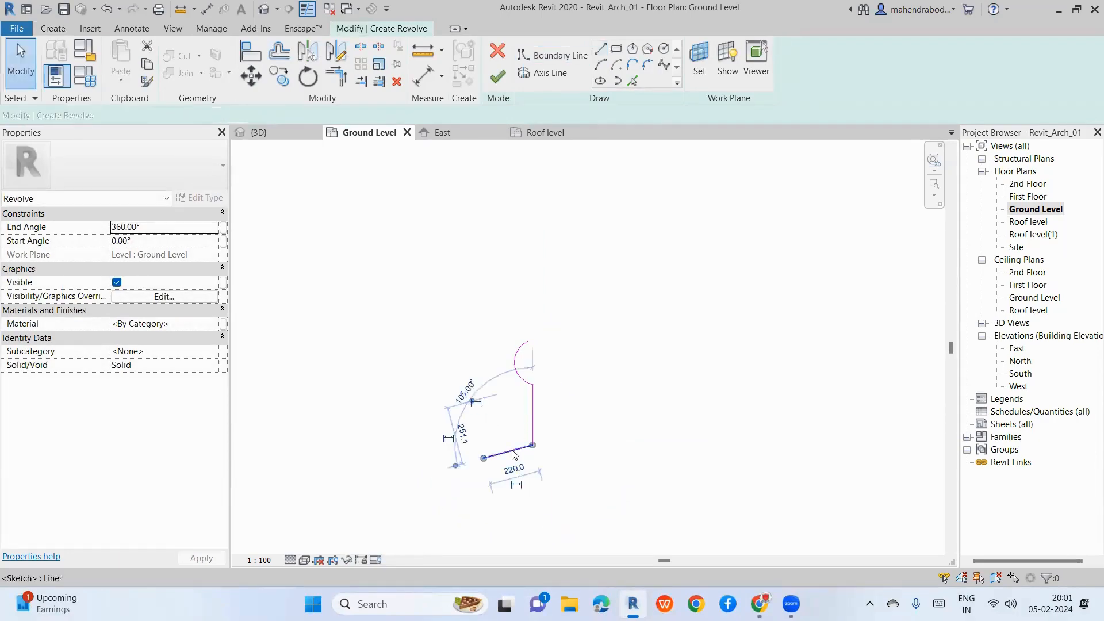
{"action": "key", "text": "Delete"}
Step: Add a shallow arc curving left from the vertical line's bottom
{"action": "left_click", "coordinate": [601, 64]}
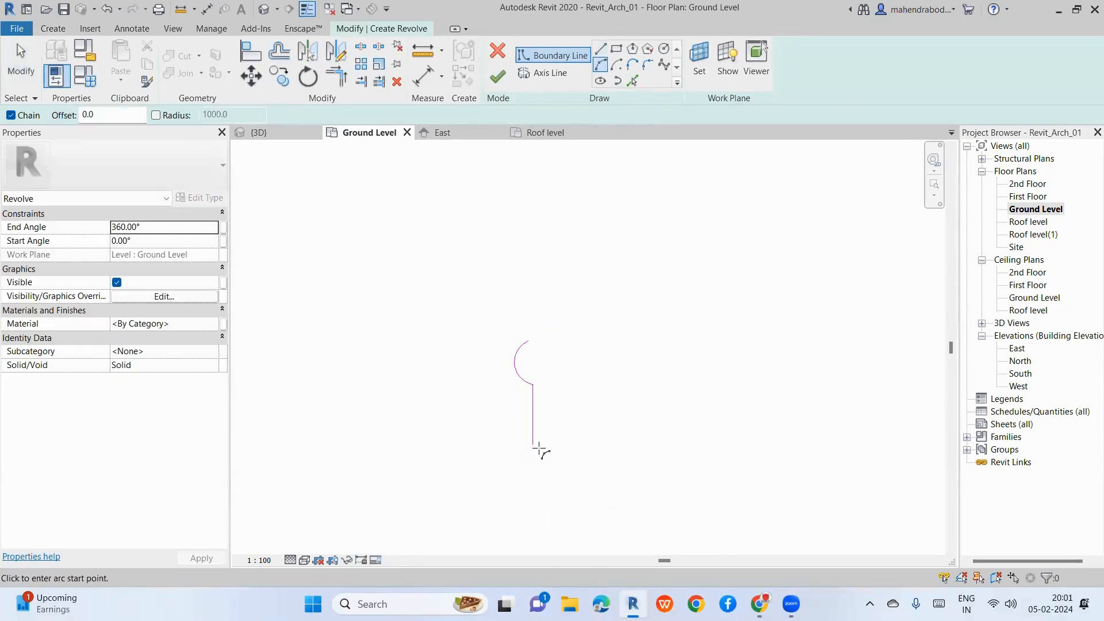
{"action": "left_click", "coordinate": [532, 445]}
{"action": "scroll", "coordinate": [508, 447], "scroll_direction": "up", "scroll_amount": 1}
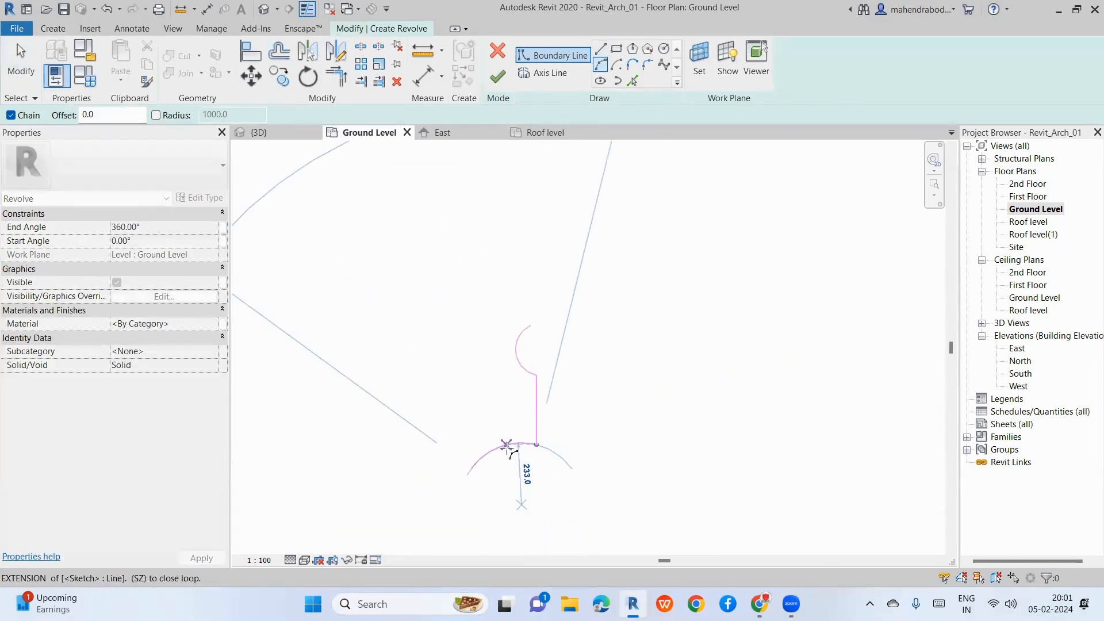
{"action": "left_click", "coordinate": [509, 452]}
{"action": "key", "text": "Escape"}
{"action": "key", "text": "Escape"}
{"action": "scroll", "coordinate": [507, 448], "scroll_direction": "down", "scroll_amount": 3}
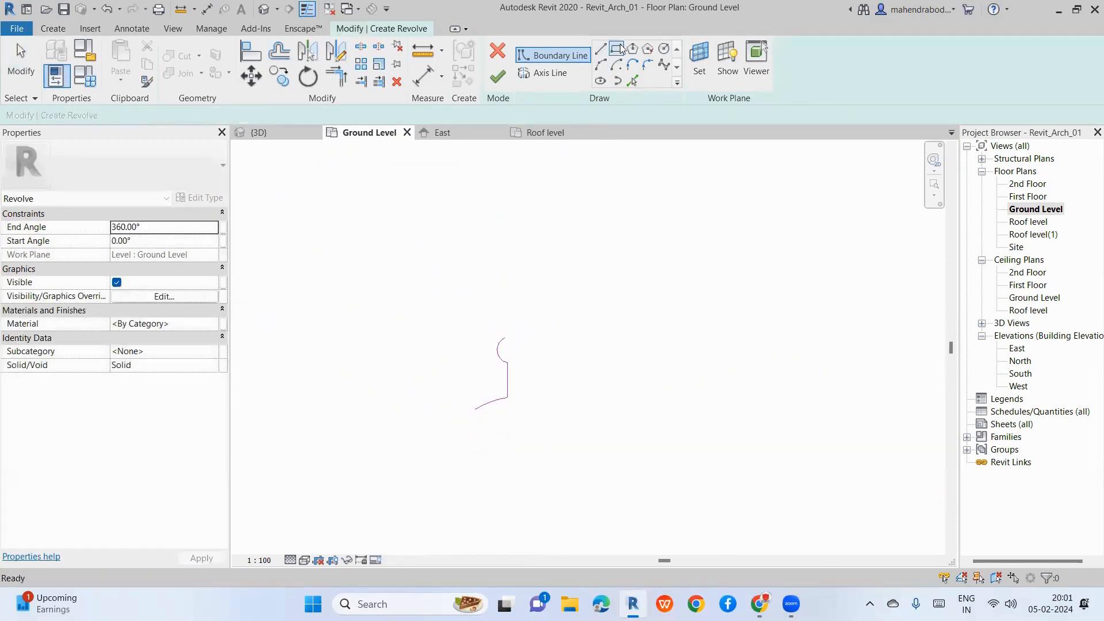
Step: Draw the long left edge, the flat bottom edge and the tall right vertical edge
{"action": "left_click", "coordinate": [475, 409]}
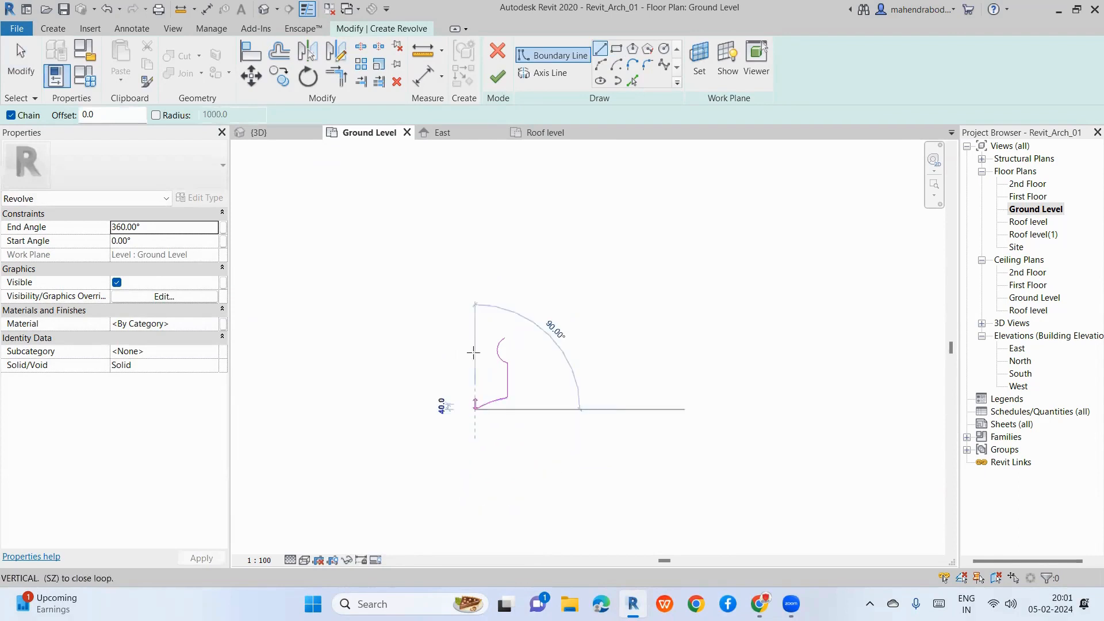
{"action": "scroll", "coordinate": [475, 349], "scroll_direction": "down", "scroll_amount": 3}
{"action": "scroll", "coordinate": [474, 440], "scroll_direction": "up", "scroll_amount": 1}
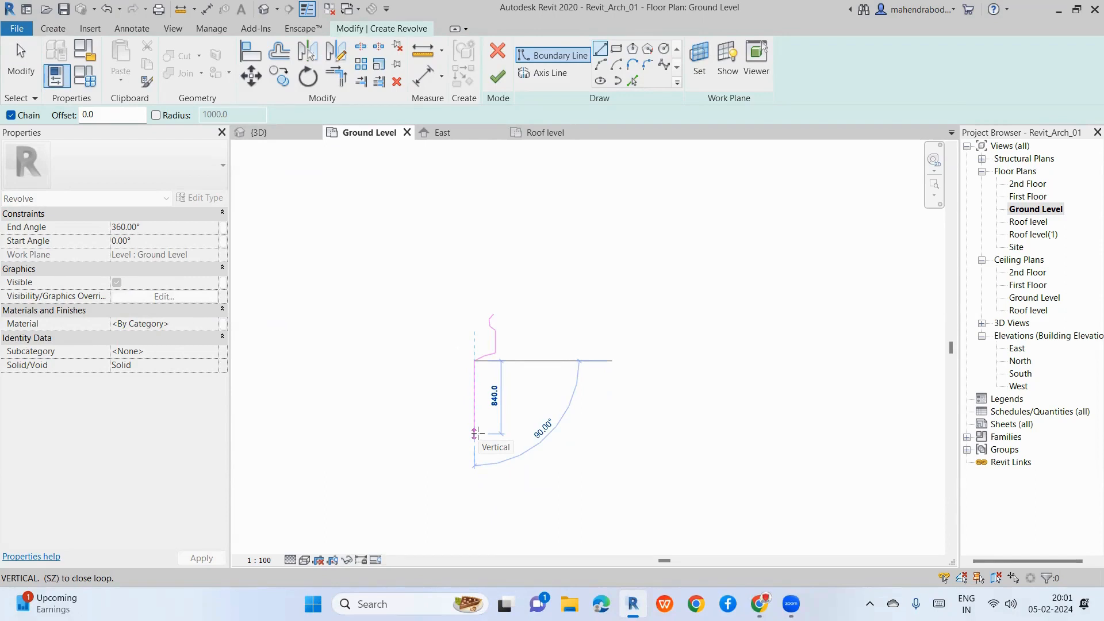
{"action": "scroll", "coordinate": [476, 434], "scroll_direction": "up", "scroll_amount": 1}
{"action": "left_click", "coordinate": [475, 436]}
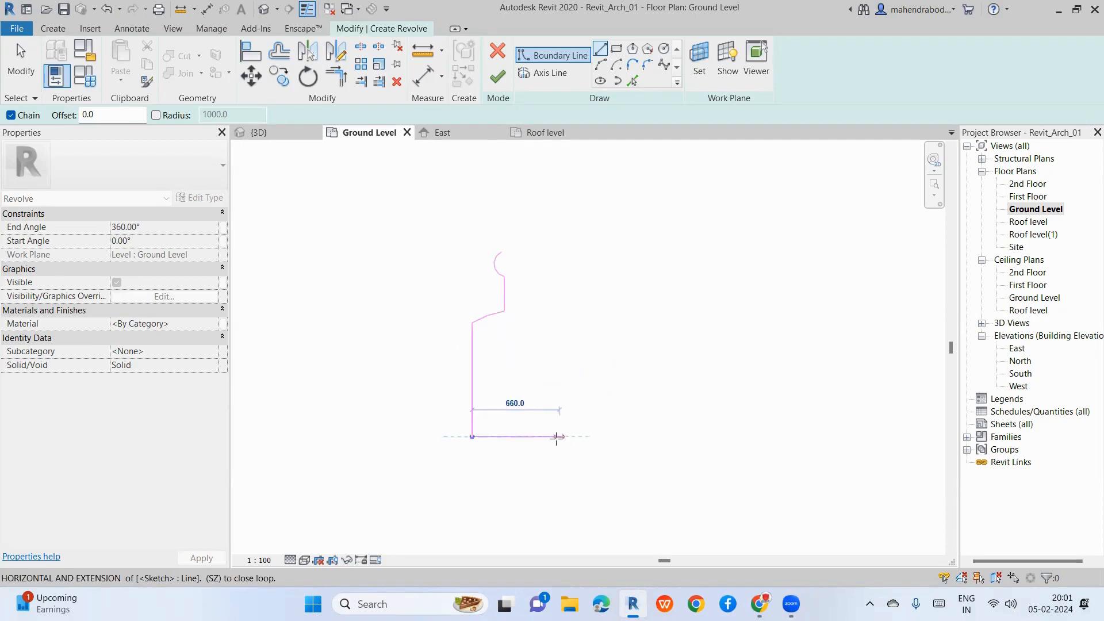
{"action": "left_click", "coordinate": [548, 436]}
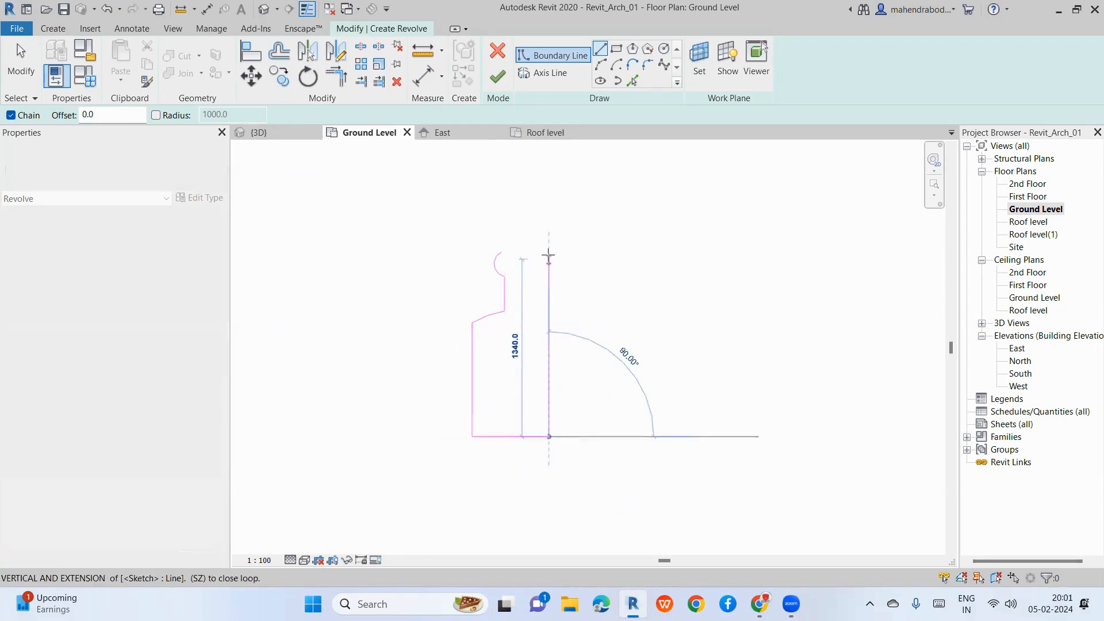
{"action": "left_click", "coordinate": [548, 245]}
{"action": "key", "text": "Escape"}
{"action": "key", "text": "Escape"}
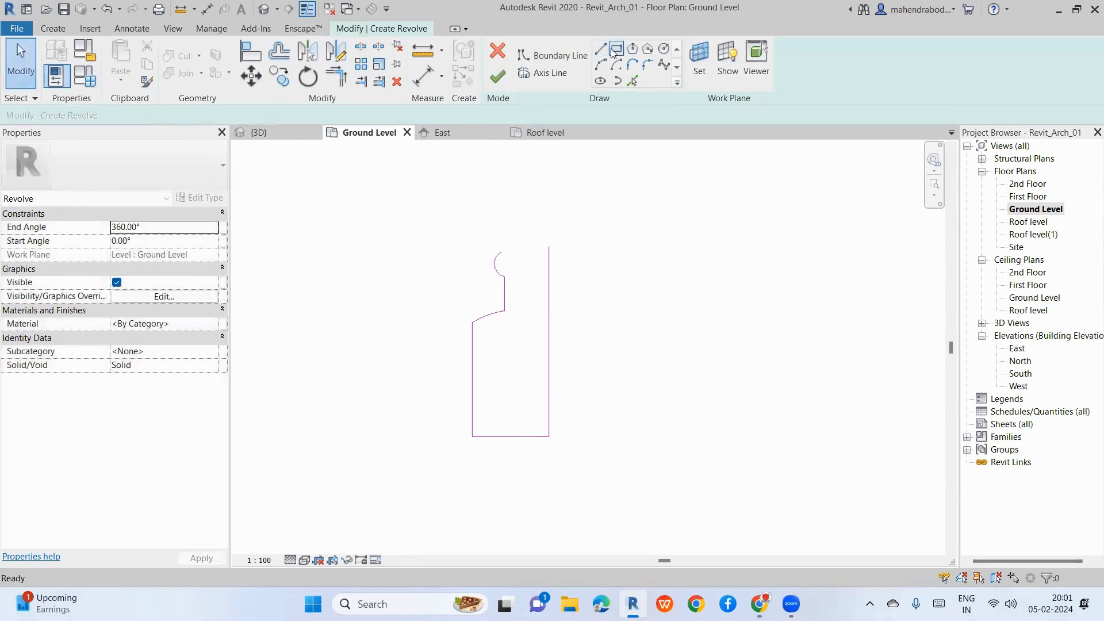
Step: Draw the profile's top line and trim it with the right edge into a corner
{"action": "key", "text": "Return"}
{"action": "left_click", "coordinate": [501, 251]}
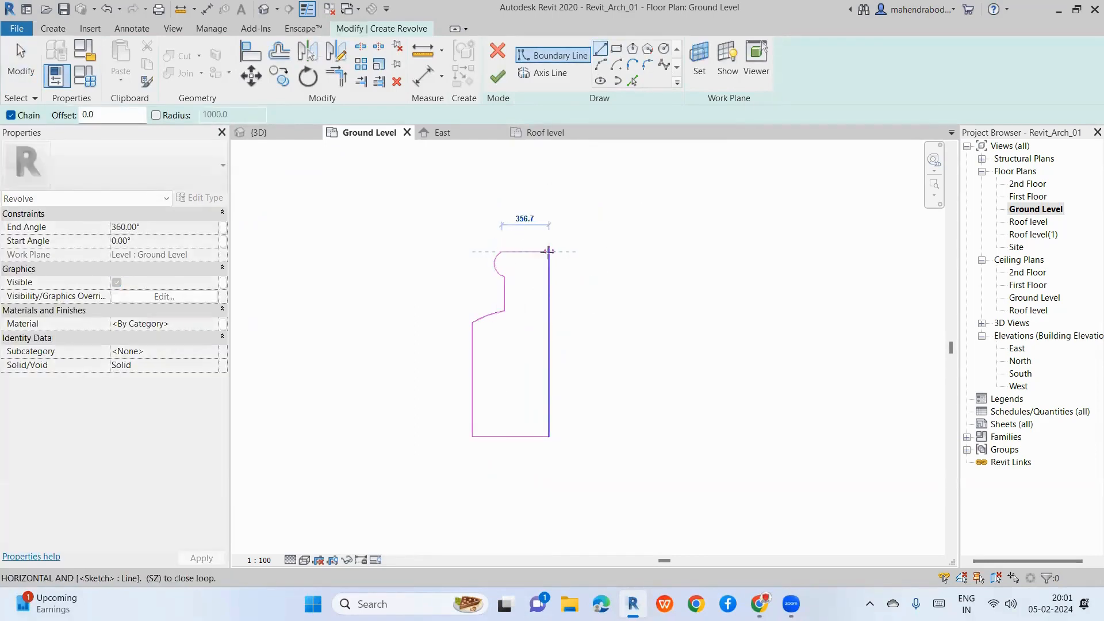
{"action": "left_click", "coordinate": [548, 249]}
{"action": "key", "text": "t"}
{"action": "key", "text": "r"}
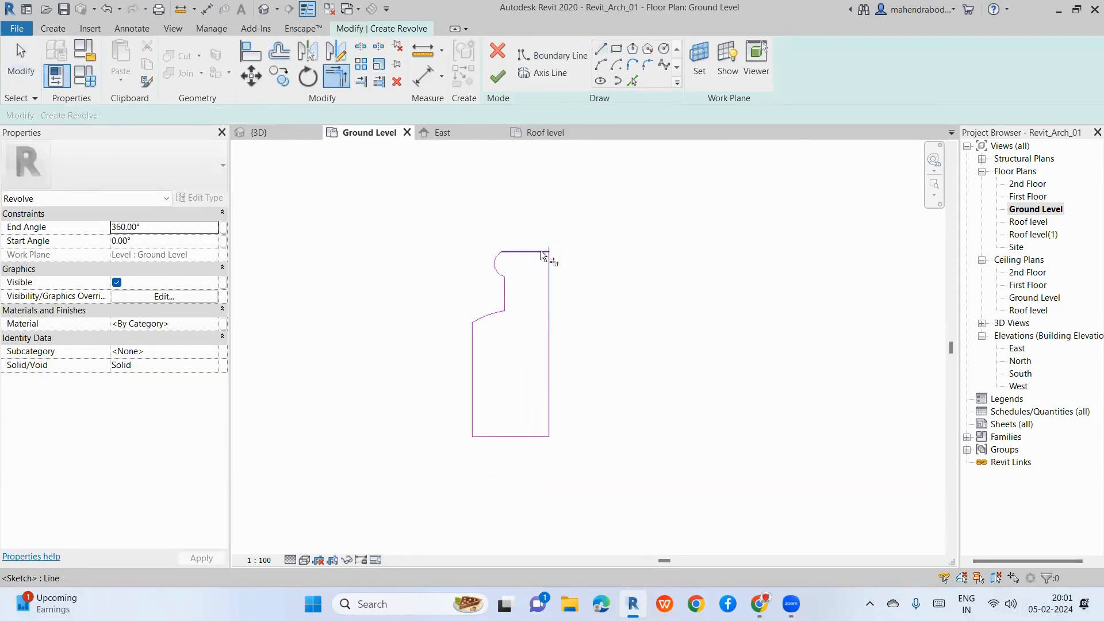
{"action": "left_click", "coordinate": [542, 252]}
{"action": "left_click", "coordinate": [546, 259]}
{"action": "scroll", "coordinate": [554, 260], "scroll_direction": "up", "scroll_amount": 4}
{"action": "scroll", "coordinate": [454, 256], "scroll_direction": "down", "scroll_amount": 5}
{"action": "key", "text": "Escape"}
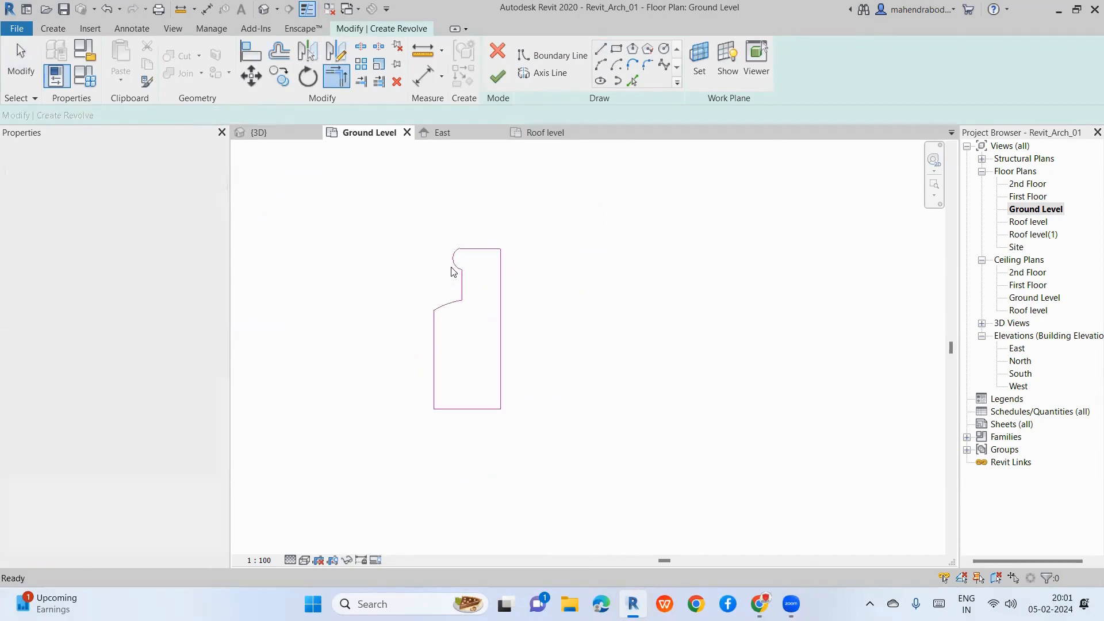
Step: Fillet the upper left corner with a 240.0 radius and round the bottom-left corner
{"action": "left_click", "coordinate": [646, 67]}
{"action": "left_click", "coordinate": [436, 325]}
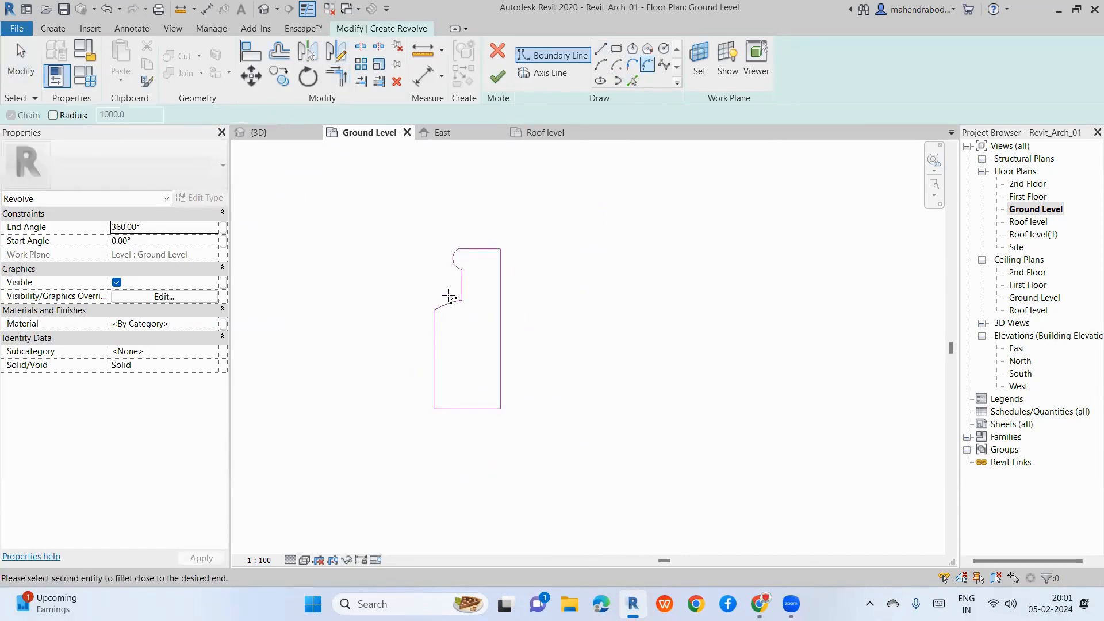
{"action": "left_click", "coordinate": [447, 302]}
{"action": "scroll", "coordinate": [436, 319], "scroll_direction": "up", "scroll_amount": 3}
{"action": "left_click", "coordinate": [444, 303]}
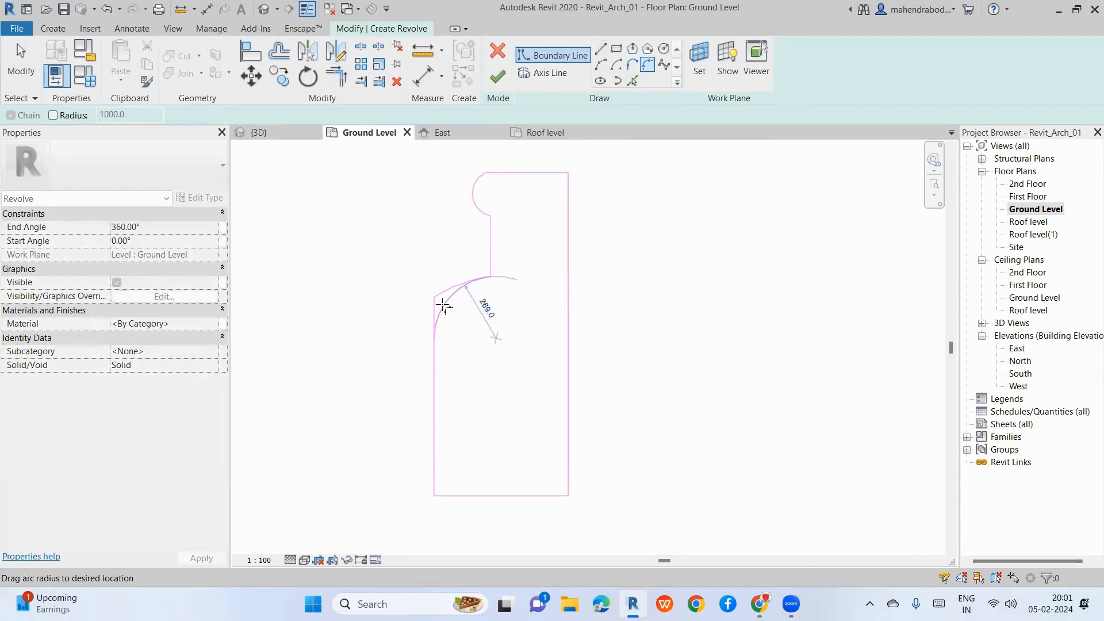
{"action": "left_click", "coordinate": [433, 469]}
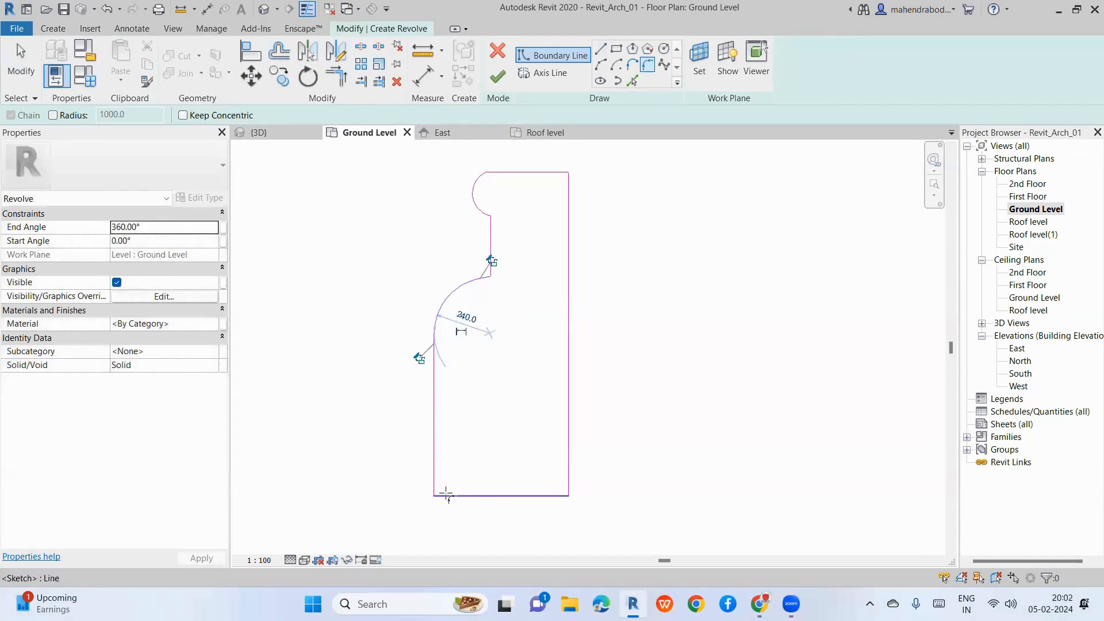
{"action": "left_click", "coordinate": [447, 495]}
{"action": "left_click", "coordinate": [444, 491]}
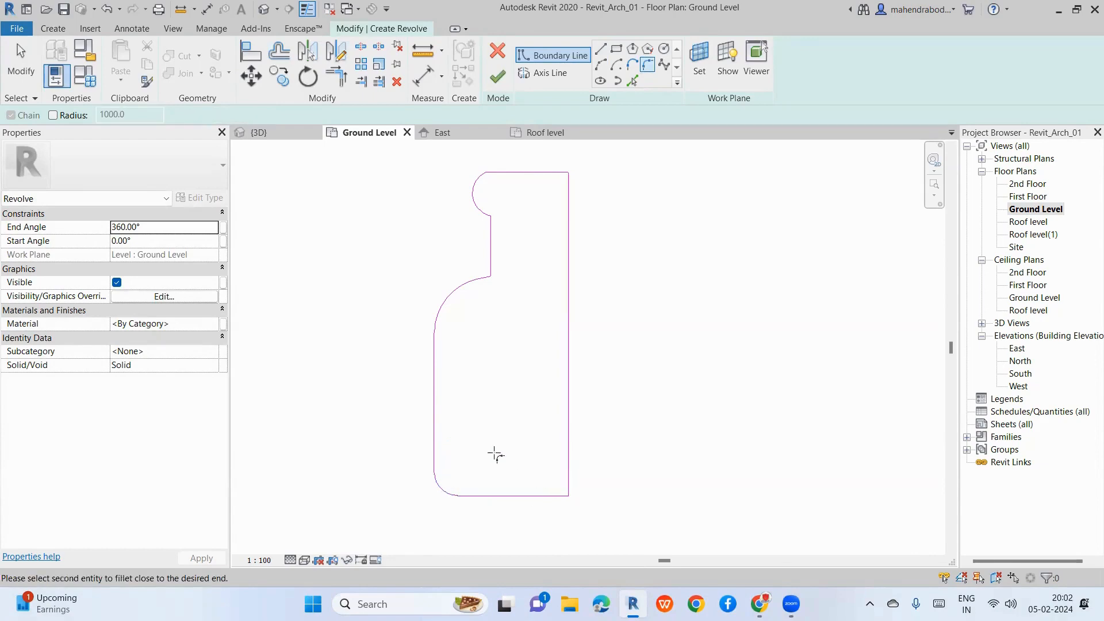
Step: Nudge the right vertical edge left so its offset reads 185.7
{"action": "key", "text": "Escape"}
{"action": "scroll", "coordinate": [414, 224], "scroll_direction": "down", "scroll_amount": 3}
{"action": "key", "text": "Escape"}
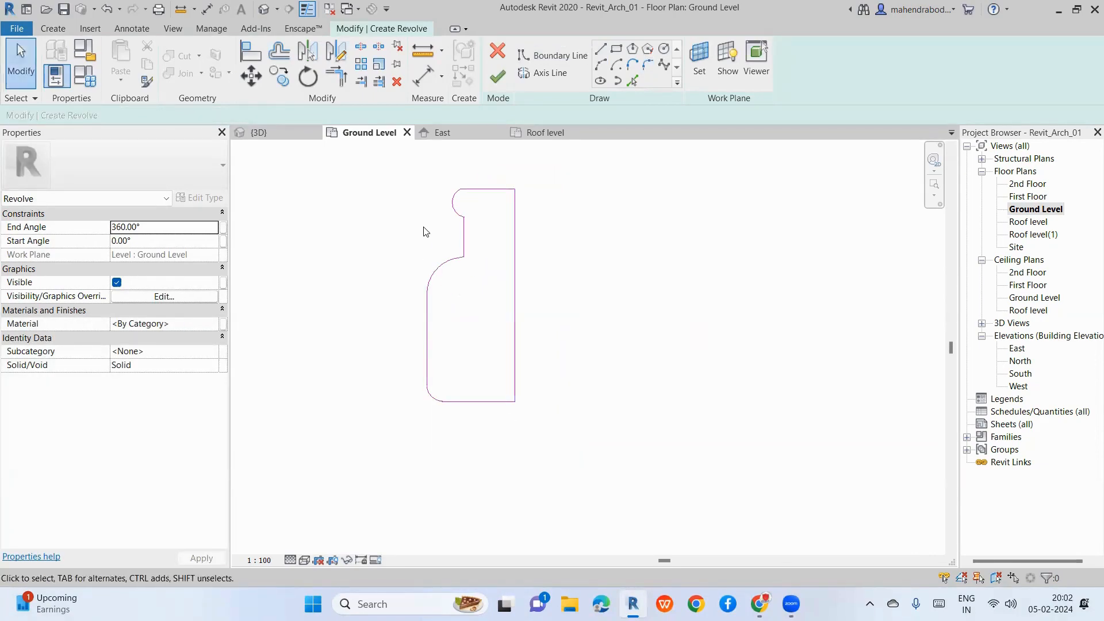
{"action": "left_click", "coordinate": [515, 266]}
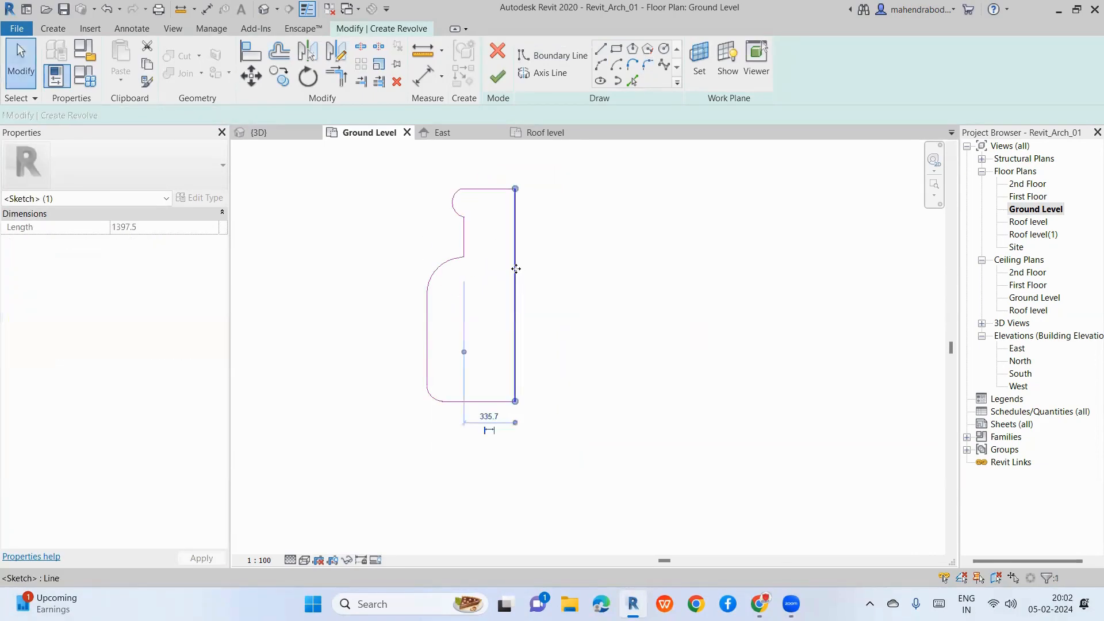
{"action": "key", "text": "Left"}
{"action": "key", "text": "Left"}
{"action": "key", "text": "Left"}
{"action": "key", "text": "Left"}
{"action": "key", "text": "Left"}
{"action": "key", "text": "Left"}
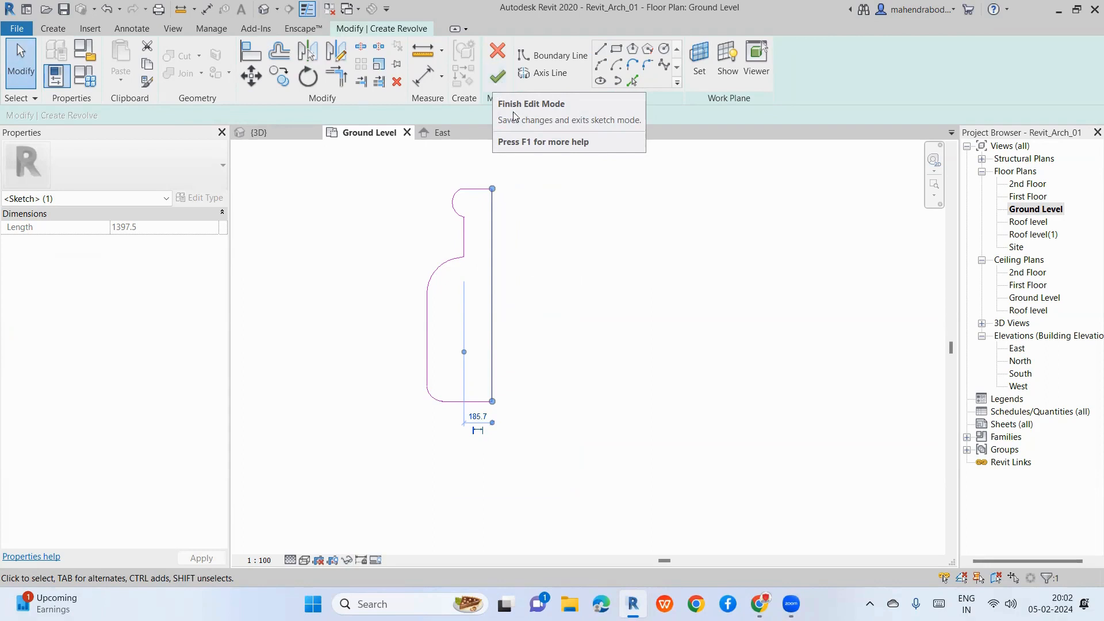
Step: Draw the revolve axis along the profile's right edge and finish the bottle-shaped revolve
{"action": "left_click", "coordinate": [553, 77]}
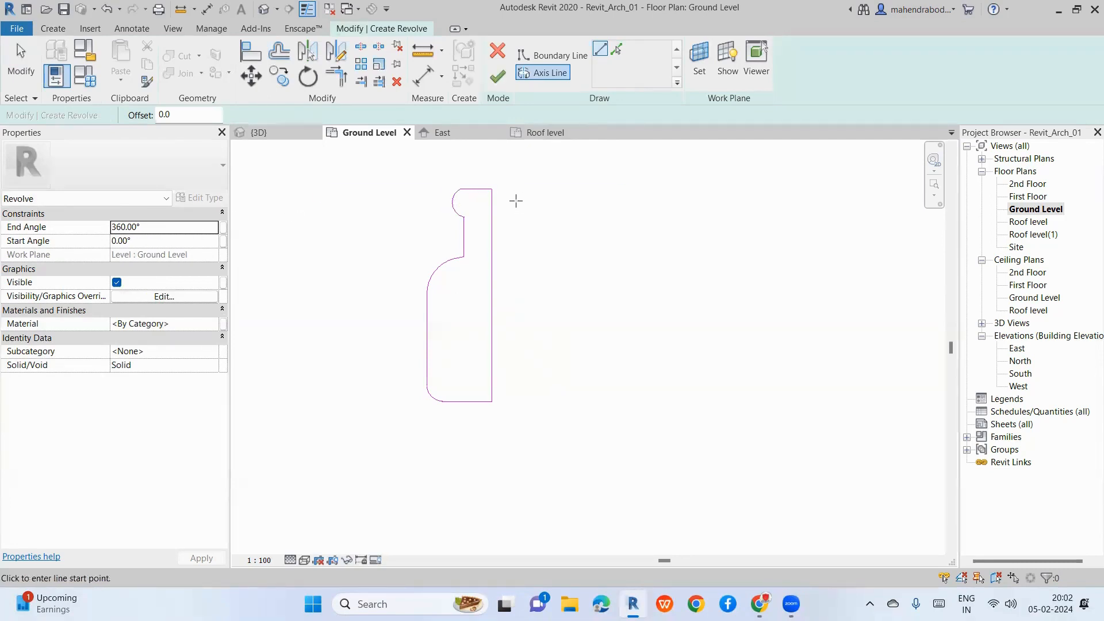
{"action": "left_click", "coordinate": [549, 74]}
{"action": "left_click", "coordinate": [491, 188]}
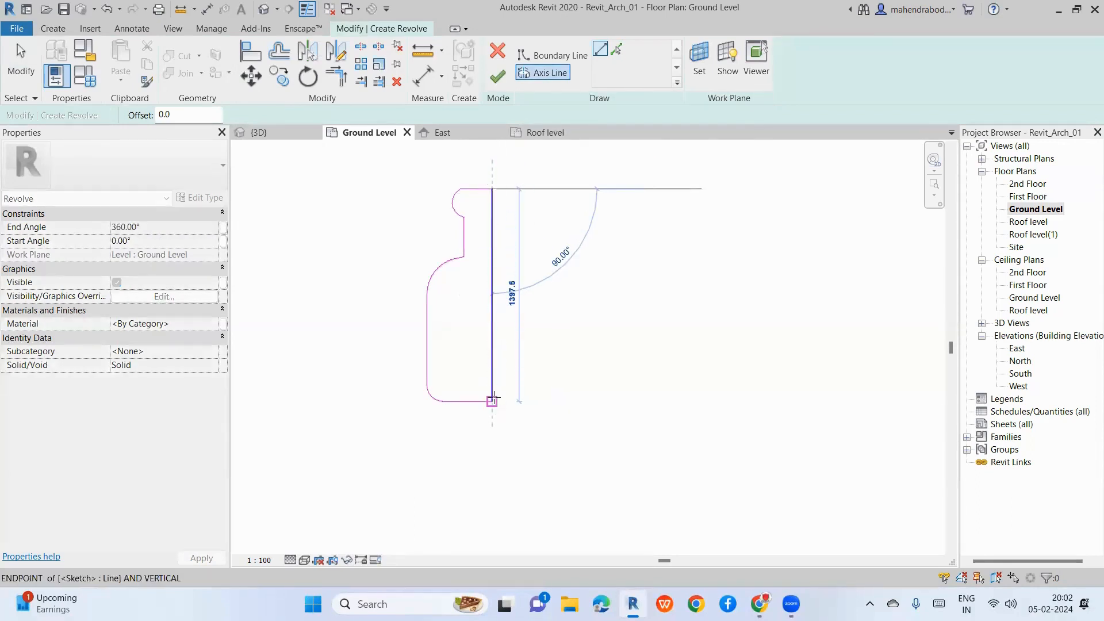
{"action": "left_click", "coordinate": [492, 401]}
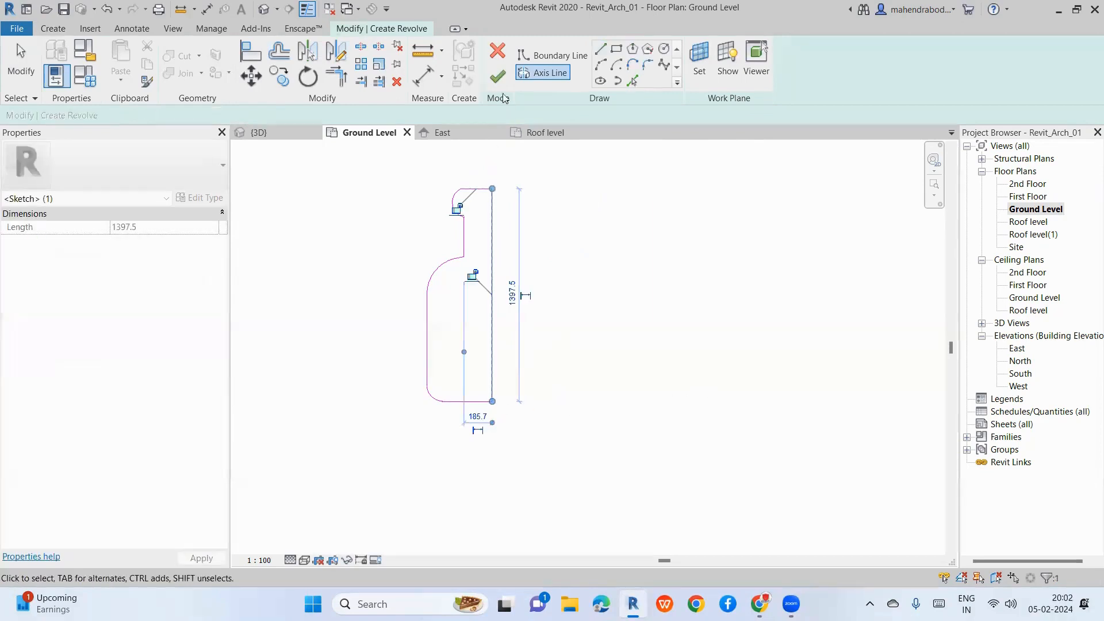
{"action": "left_click", "coordinate": [498, 78]}
{"action": "left_click", "coordinate": [676, 354]}
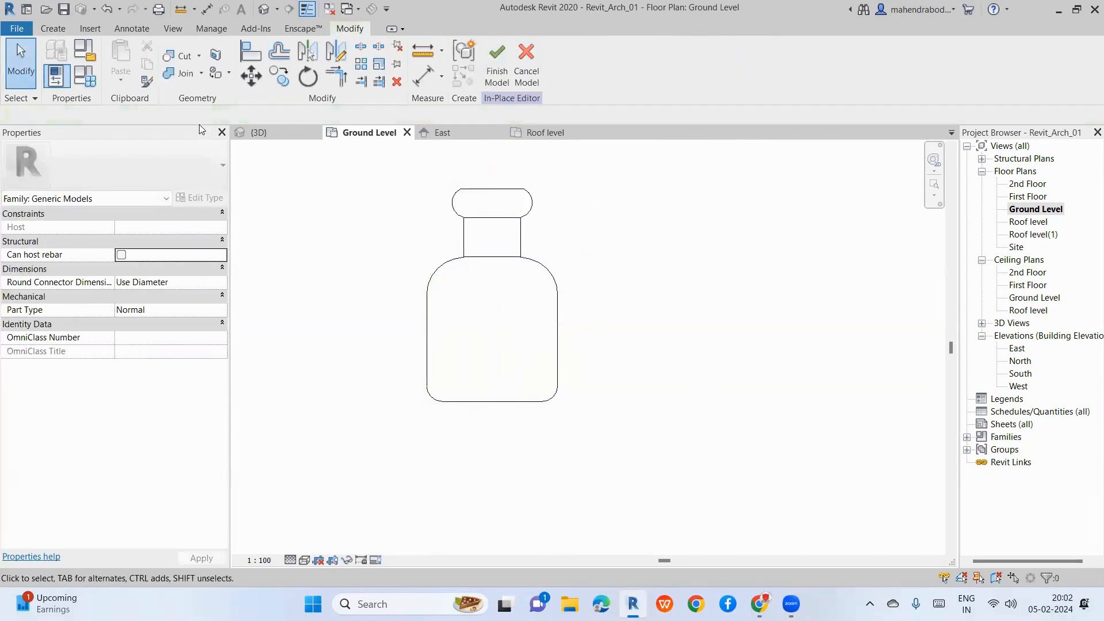
Step: Open the default 3D view and orbit around the full bottle revolve
{"action": "left_click", "coordinate": [263, 10]}
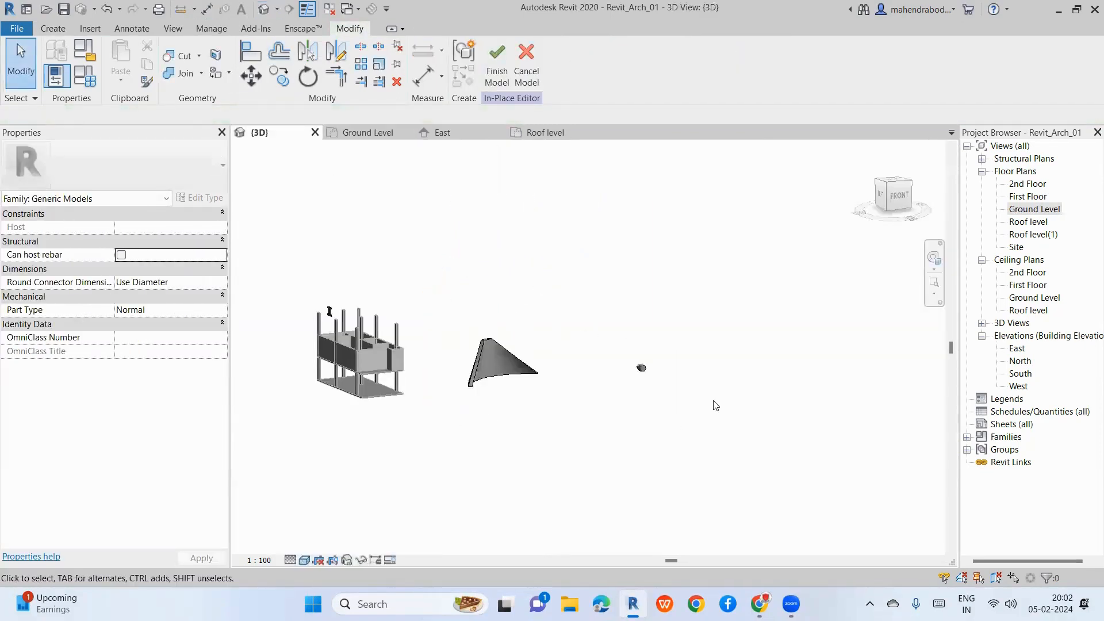
{"action": "scroll", "coordinate": [715, 406], "scroll_direction": "up", "scroll_amount": 8}
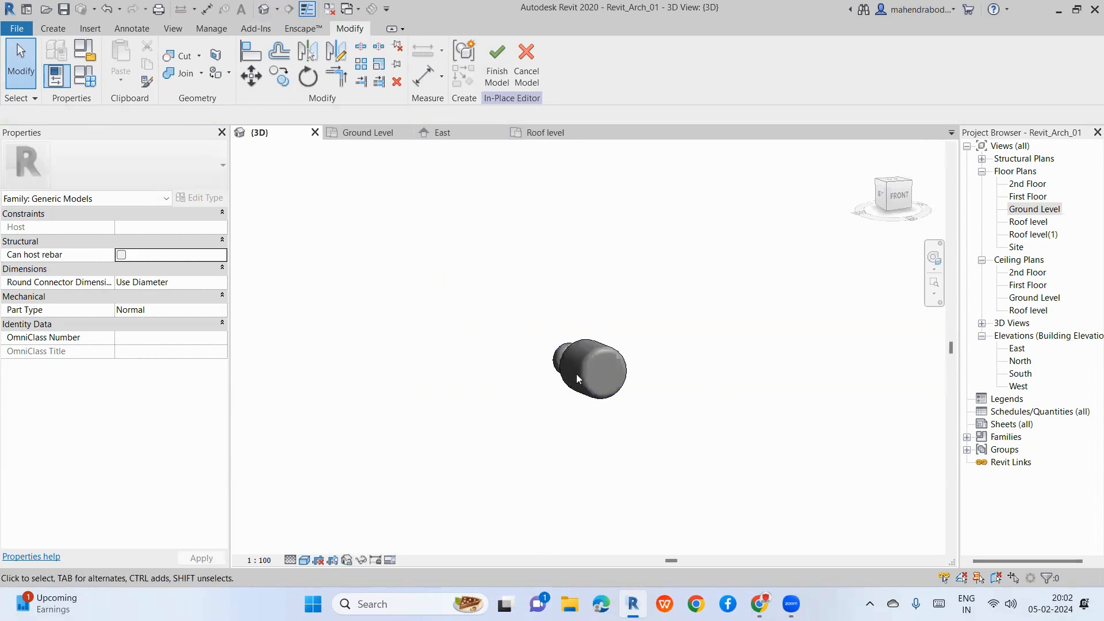
{"action": "left_click", "coordinate": [555, 346]}
{"action": "middle_click_drag", "start_coordinate": [485, 431], "coordinate": [803, 407], "text": "shift"}
{"action": "left_click", "coordinate": [803, 406]}
{"action": "left_click", "coordinate": [580, 373]}
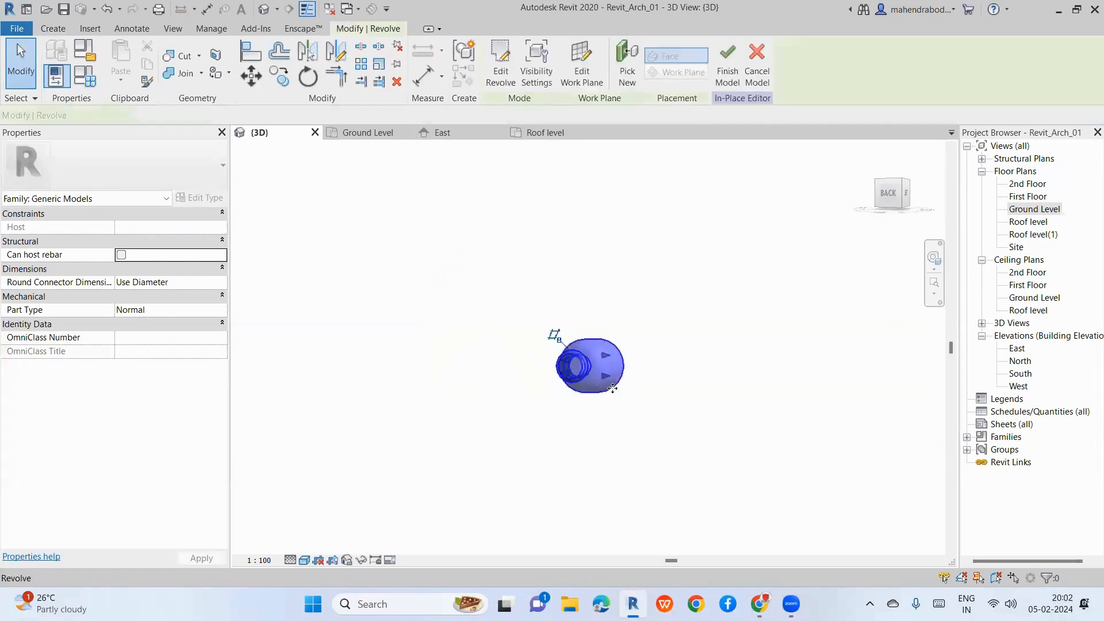
{"action": "middle_click_drag", "start_coordinate": [624, 395], "coordinate": [637, 250], "text": "shift"}
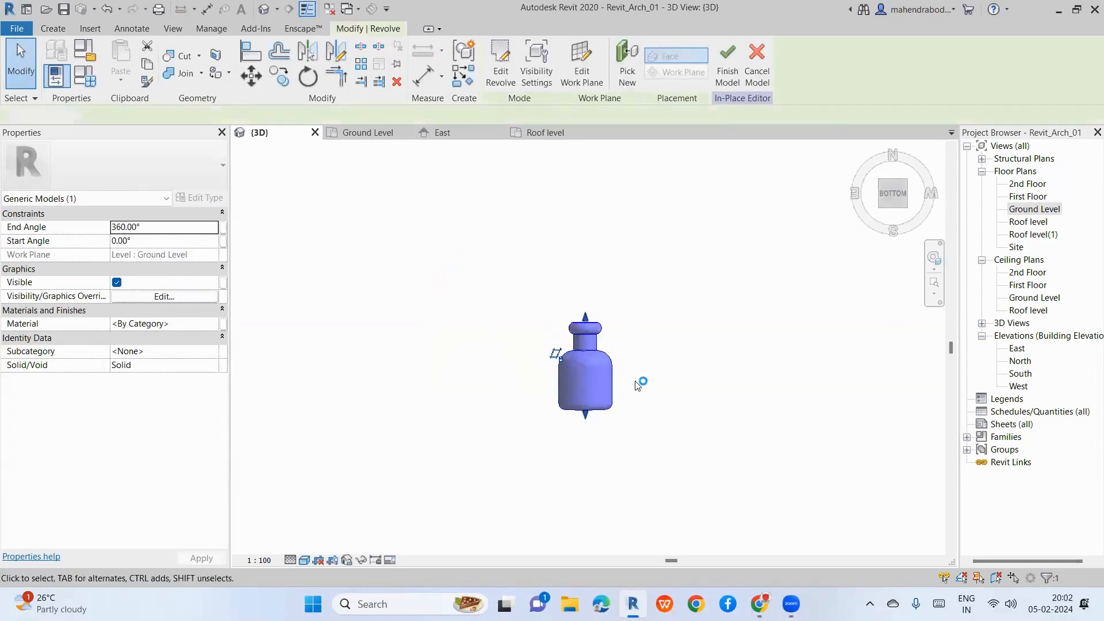
{"action": "left_click", "coordinate": [651, 431]}
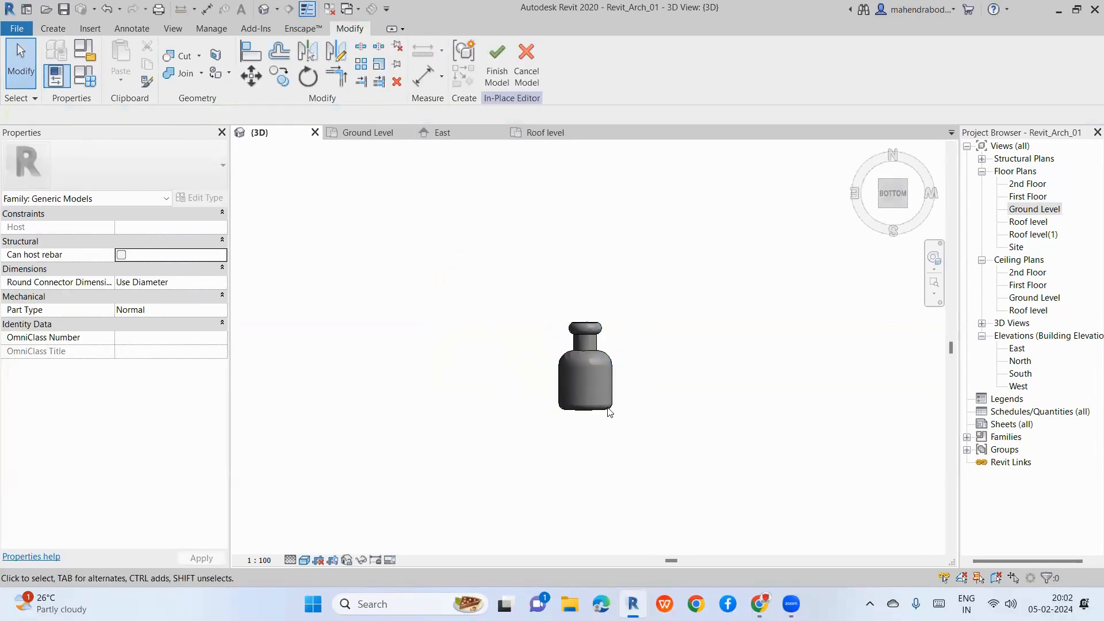
Step: Set the revolve's End Angle to 270° and orbit to inspect the cut bottle
{"action": "left_click", "coordinate": [609, 372]}
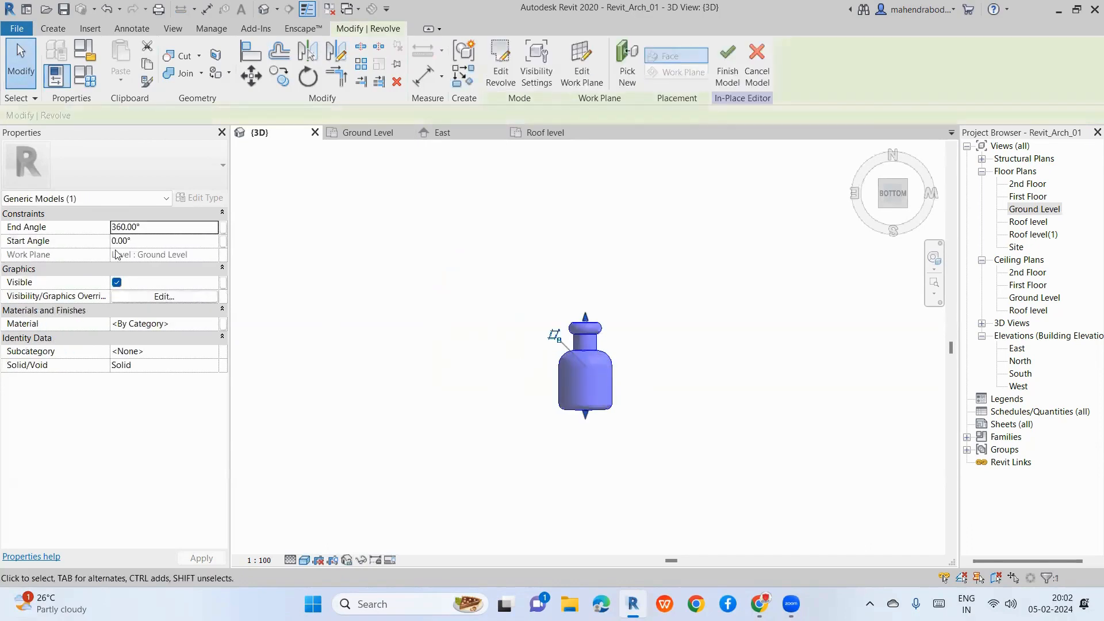
{"action": "left_click", "coordinate": [154, 228]}
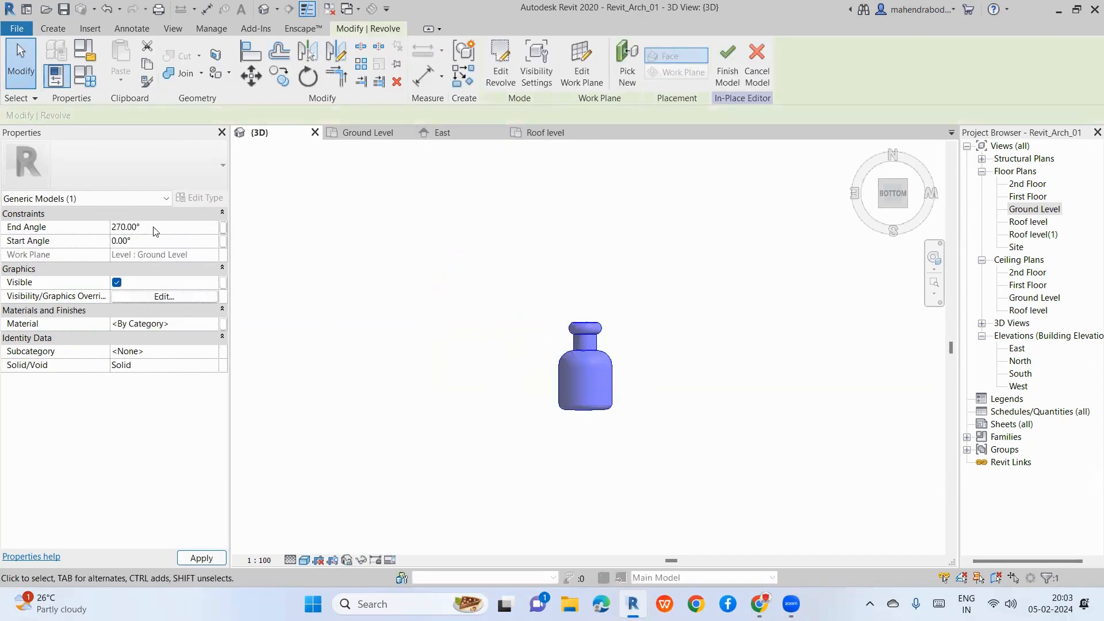
{"action": "key", "text": "Escape"}
{"action": "middle_click_drag", "start_coordinate": [670, 432], "coordinate": [739, 525], "text": "shift"}
{"action": "left_click", "coordinate": [610, 338]}
{"action": "middle_click_drag", "start_coordinate": [610, 338], "coordinate": [678, 366], "text": "shift"}
{"action": "middle_click_drag", "start_coordinate": [711, 520], "coordinate": [645, 515], "text": "shift"}
{"action": "left_click", "coordinate": [644, 515]}
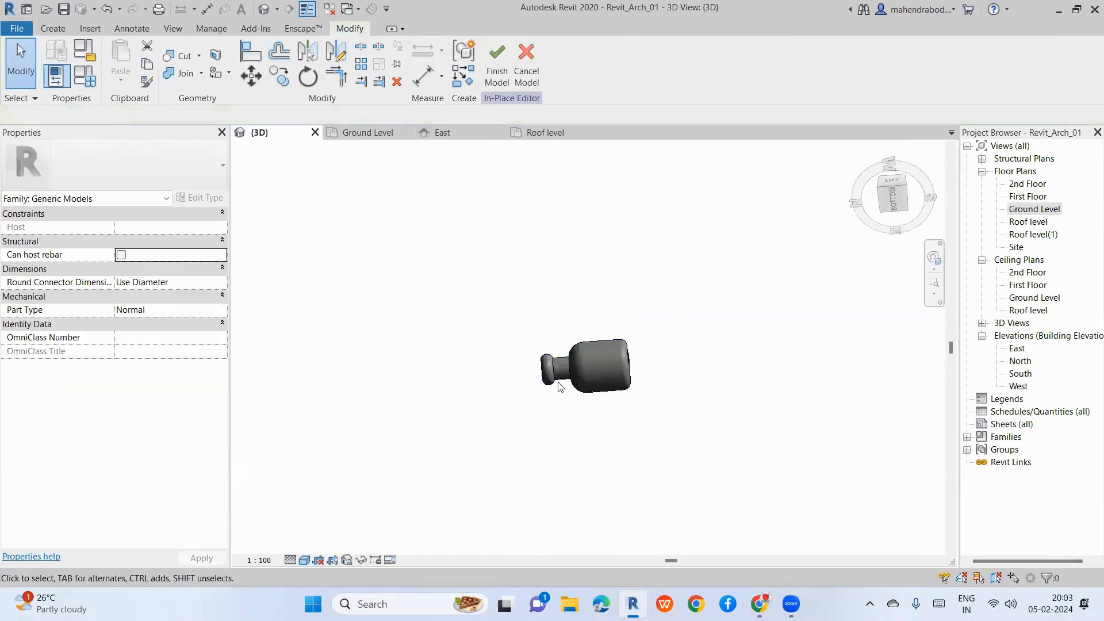
{"action": "left_click", "coordinate": [548, 406]}
{"action": "middle_click_drag", "start_coordinate": [549, 406], "coordinate": [762, 420], "text": "shift"}
{"action": "left_click", "coordinate": [761, 420]}
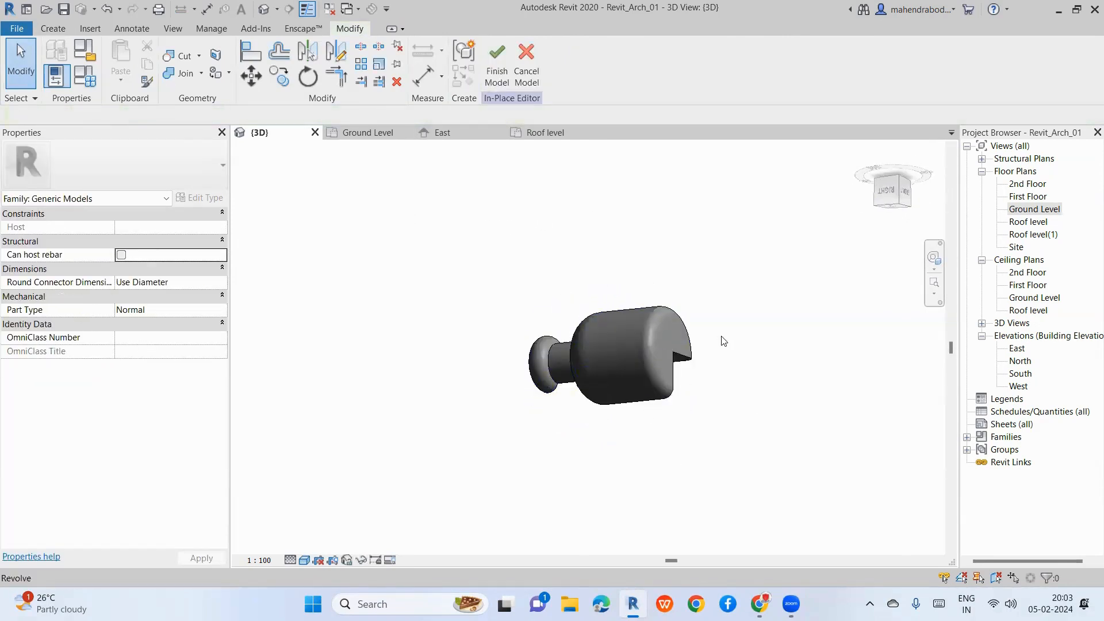
Step: Change the End Angle to 90°, then window-select the revolve and delete it
{"action": "left_click", "coordinate": [900, 200]}
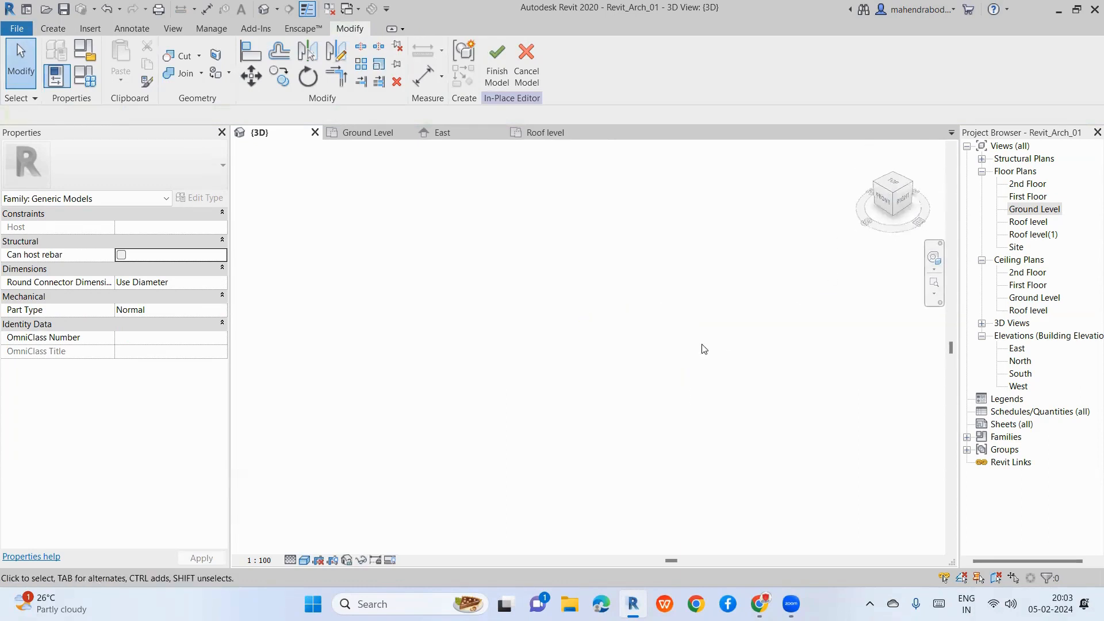
{"action": "scroll", "coordinate": [693, 501], "scroll_direction": "up", "scroll_amount": 5}
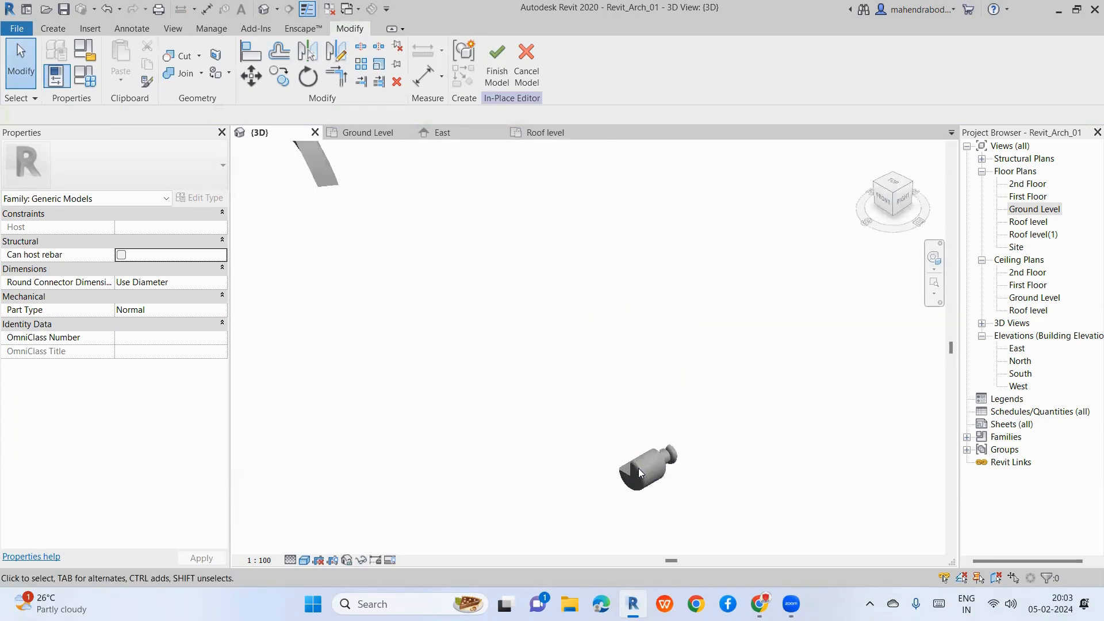
{"action": "left_click", "coordinate": [671, 456]}
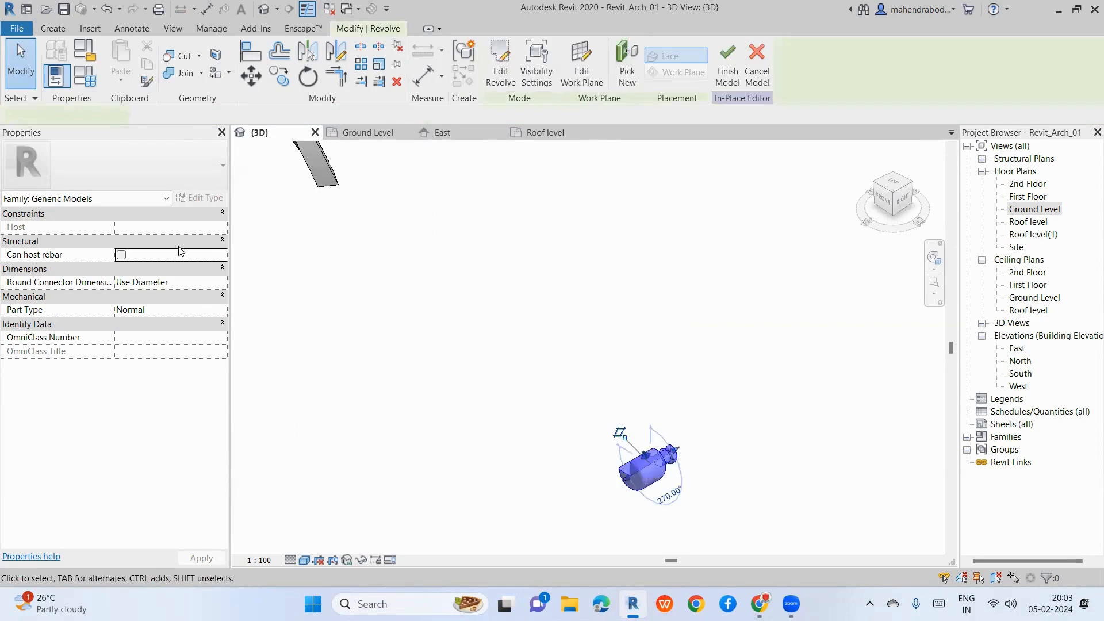
{"action": "left_click", "coordinate": [161, 227]}
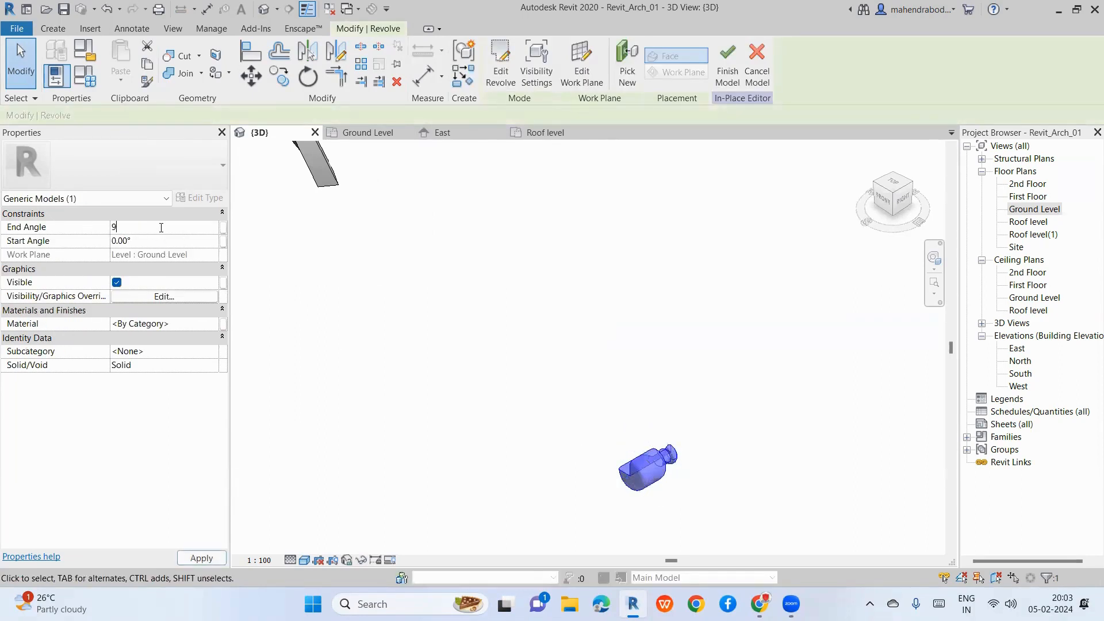
{"action": "left_click", "coordinate": [722, 458]}
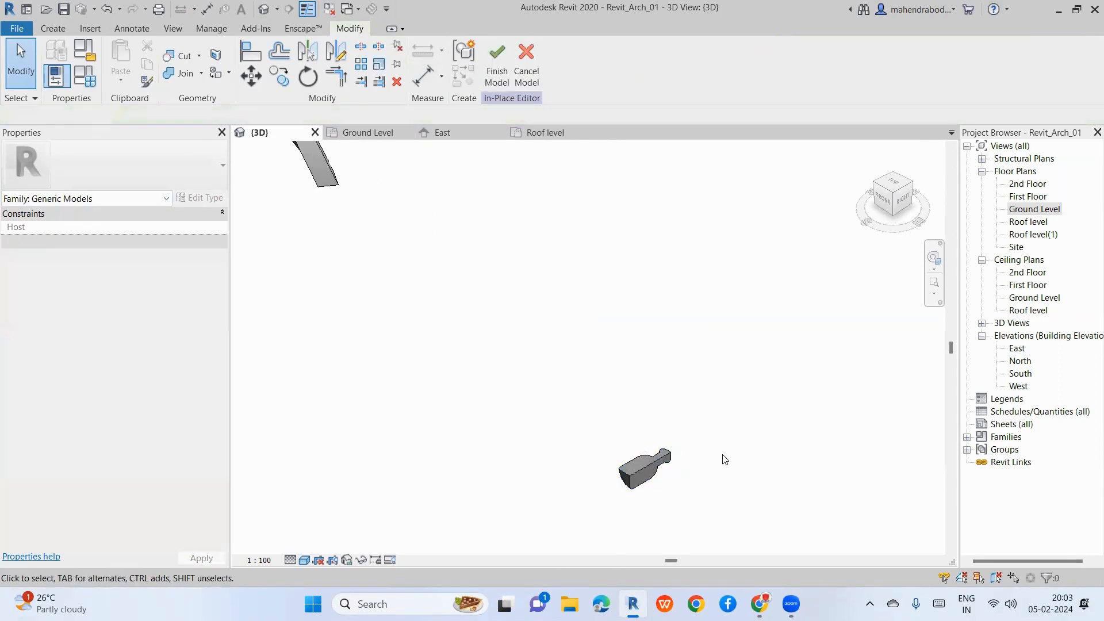
{"action": "scroll", "coordinate": [620, 479], "scroll_direction": "up", "scroll_amount": 4}
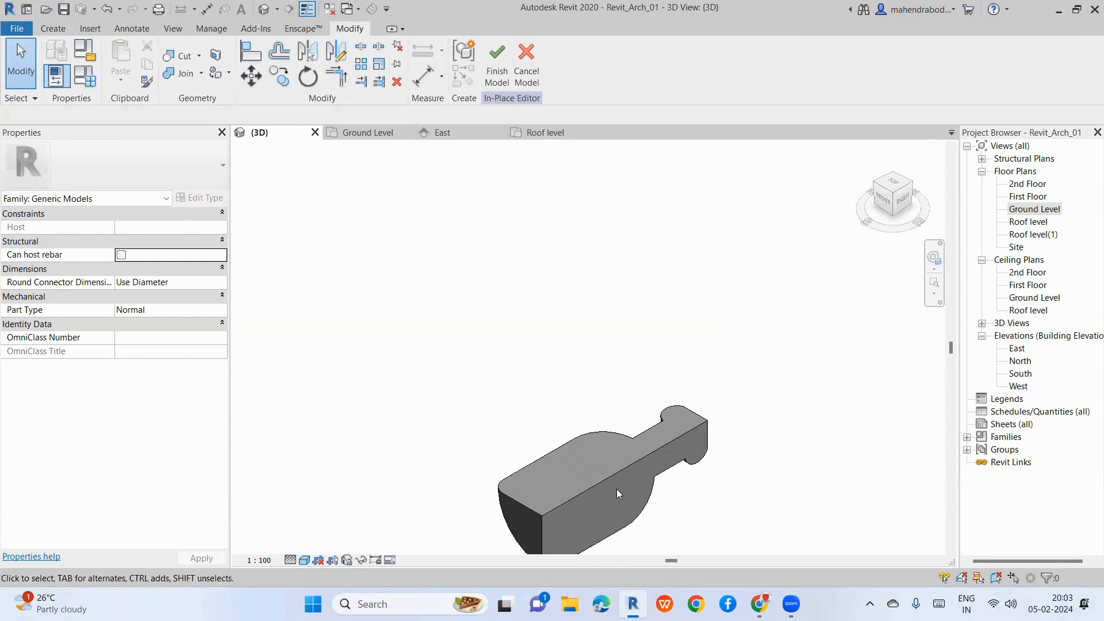
{"action": "scroll", "coordinate": [583, 336], "scroll_direction": "down", "scroll_amount": 3}
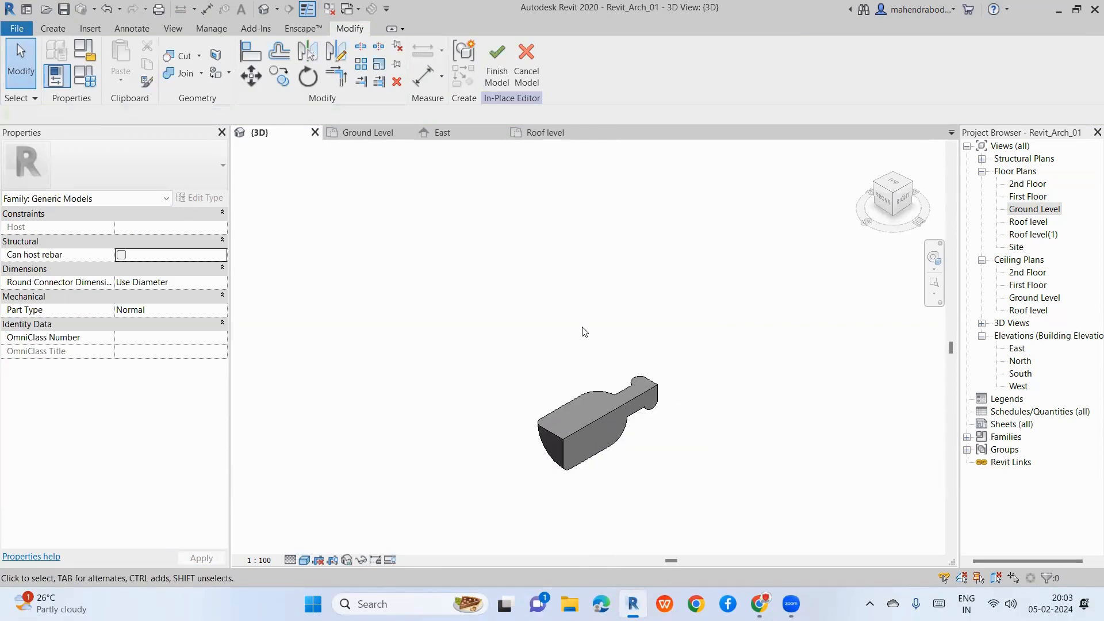
{"action": "left_click_drag", "start_coordinate": [425, 297], "coordinate": [737, 503]}
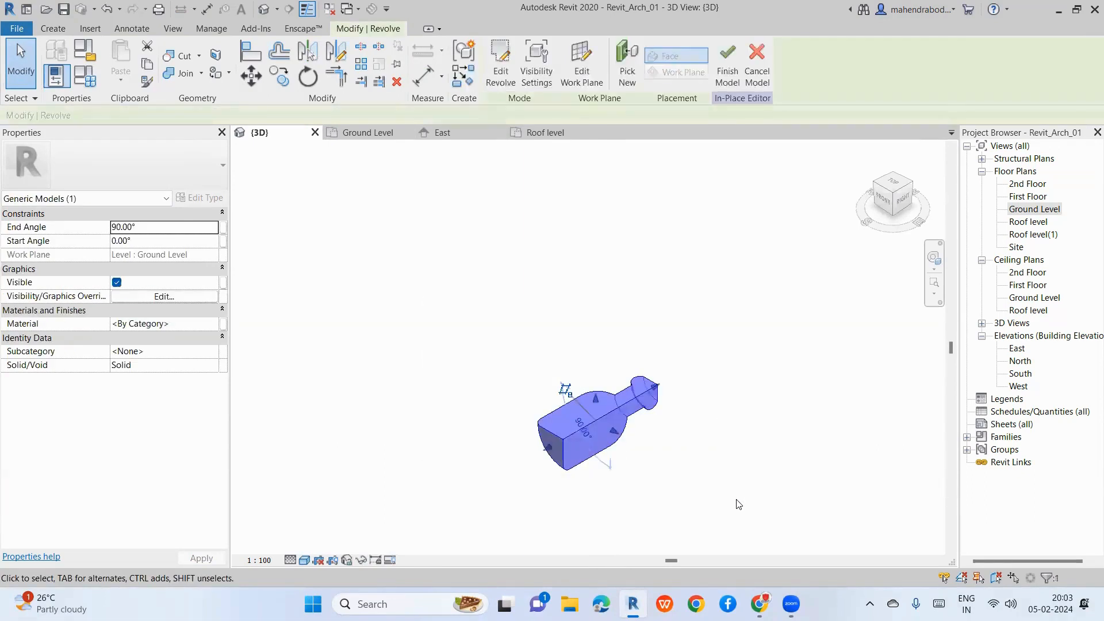
{"action": "key", "text": "Delete"}
Step: Open the East elevation, start a Revolve instead of a Blend, and choose Pick a plane
{"action": "double_click", "coordinate": [1016, 349]}
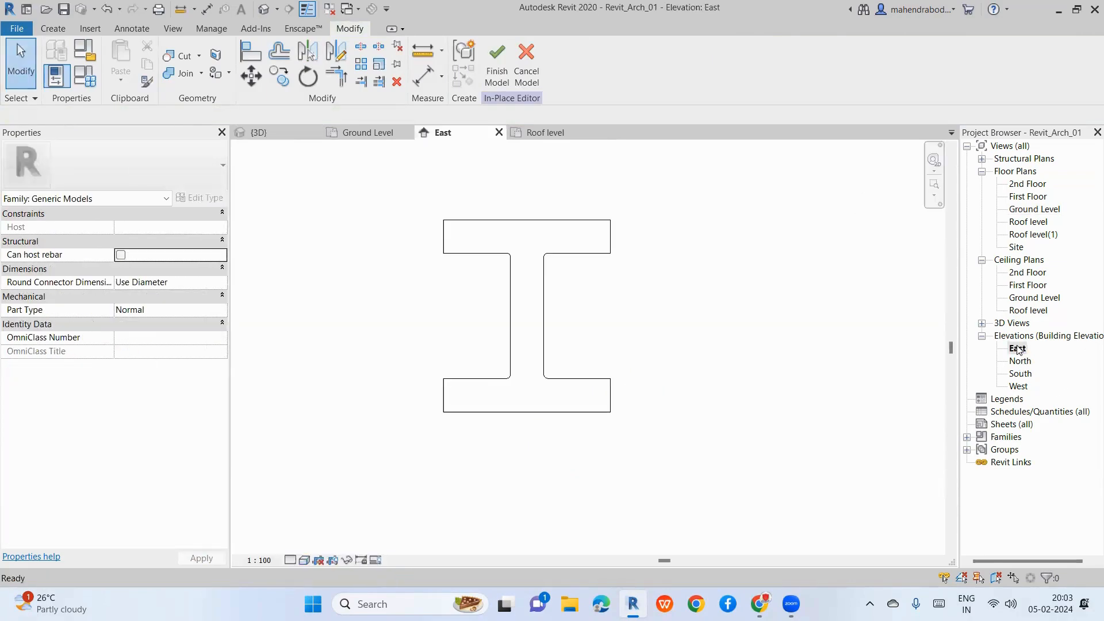
{"action": "scroll", "coordinate": [505, 340], "scroll_direction": "down", "scroll_amount": 4}
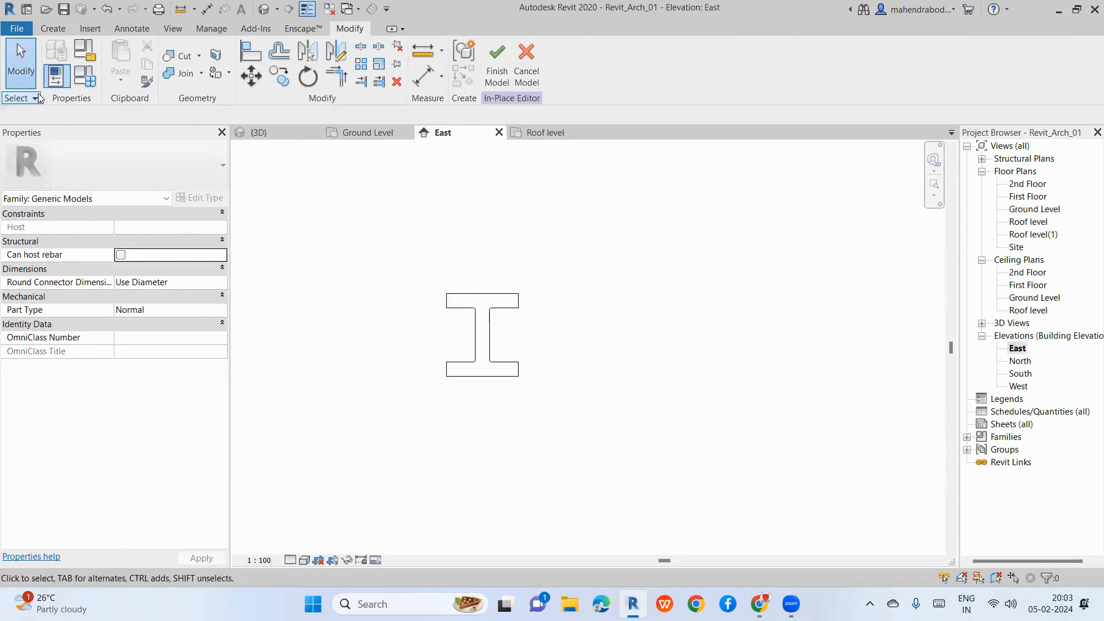
{"action": "left_click", "coordinate": [53, 28]}
{"action": "left_click", "coordinate": [169, 77]}
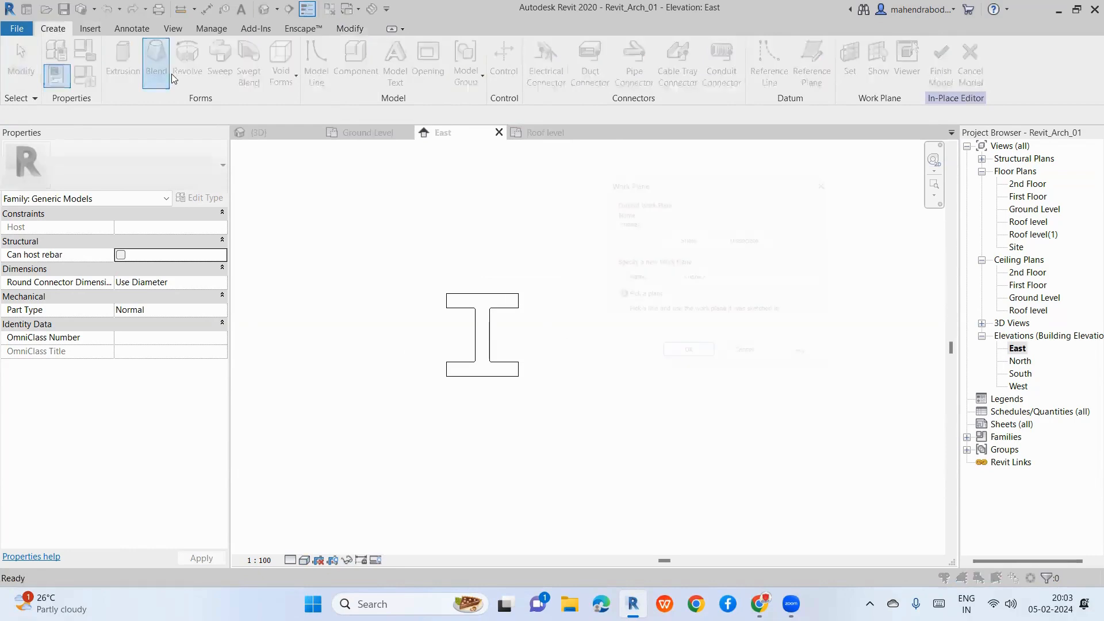
{"action": "left_click", "coordinate": [837, 173]}
{"action": "left_click", "coordinate": [189, 60]}
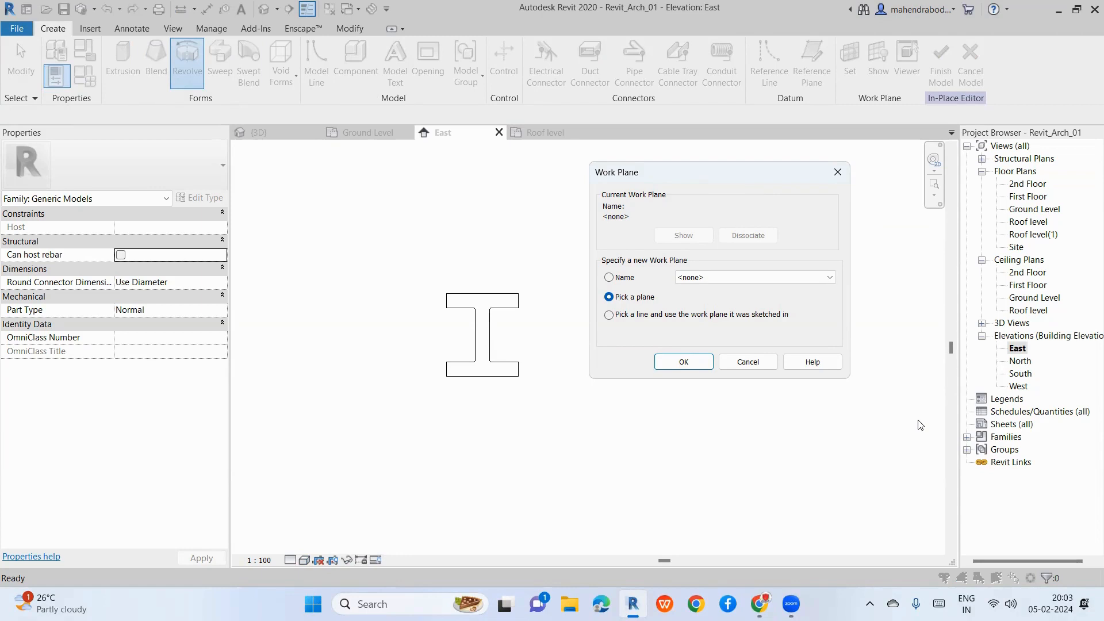
{"action": "left_click", "coordinate": [684, 362]}
{"action": "scroll", "coordinate": [612, 311], "scroll_direction": "down", "scroll_amount": 1}
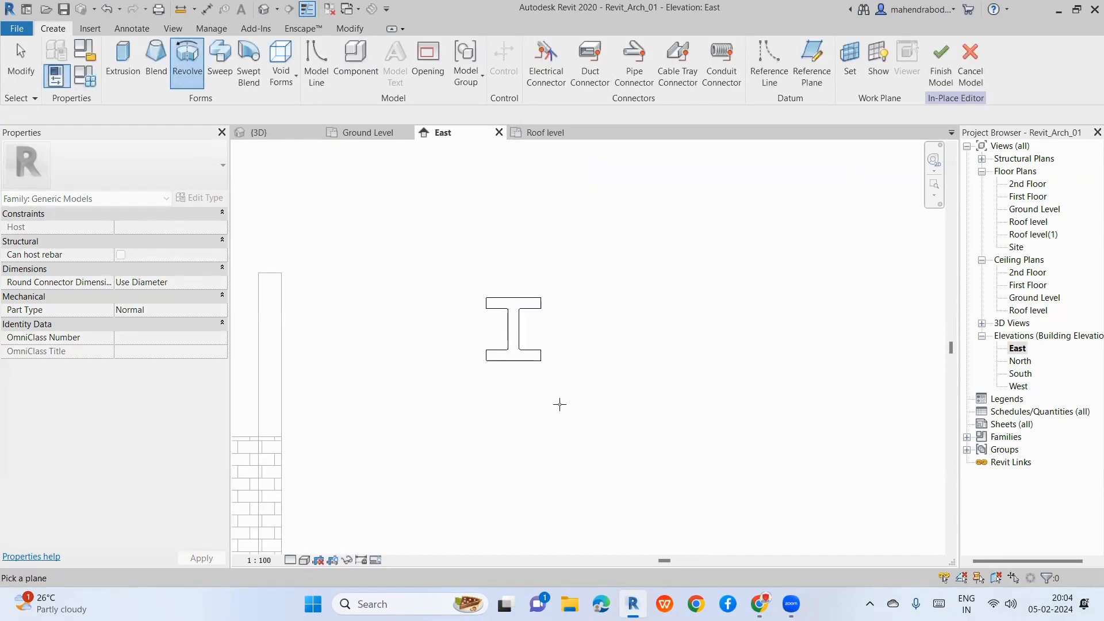
{"action": "scroll", "coordinate": [490, 373], "scroll_direction": "up", "scroll_amount": 2}
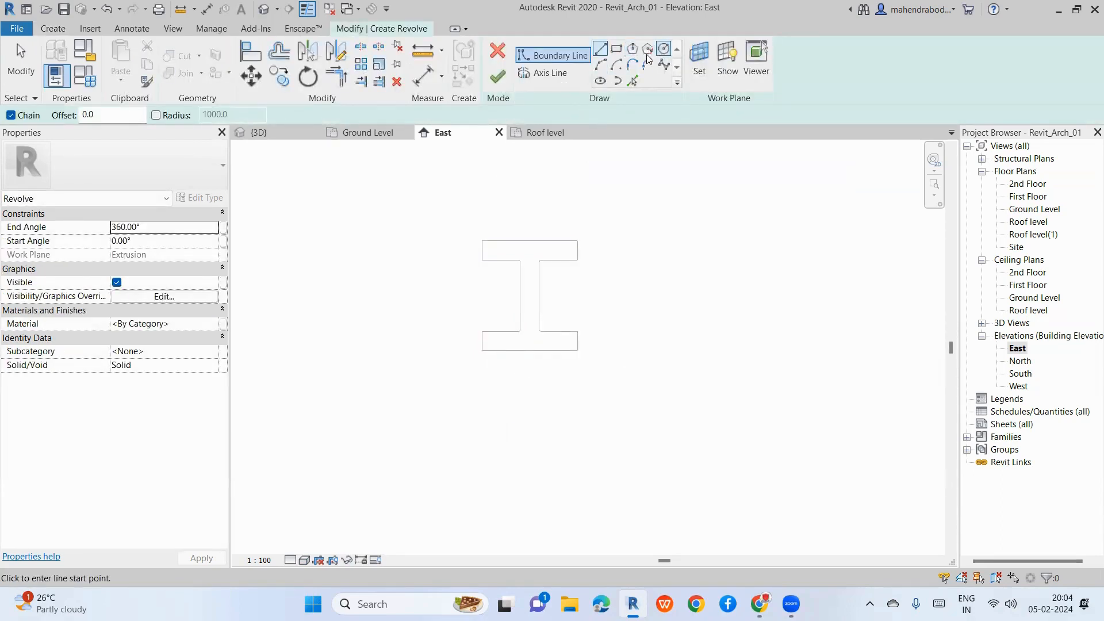
Step: Draw stepped side and bottom edges right of the I-shape, moving the right edge to 345.0 width
{"action": "scroll", "coordinate": [733, 292], "scroll_direction": "up", "scroll_amount": 1}
{"action": "left_click", "coordinate": [735, 291]}
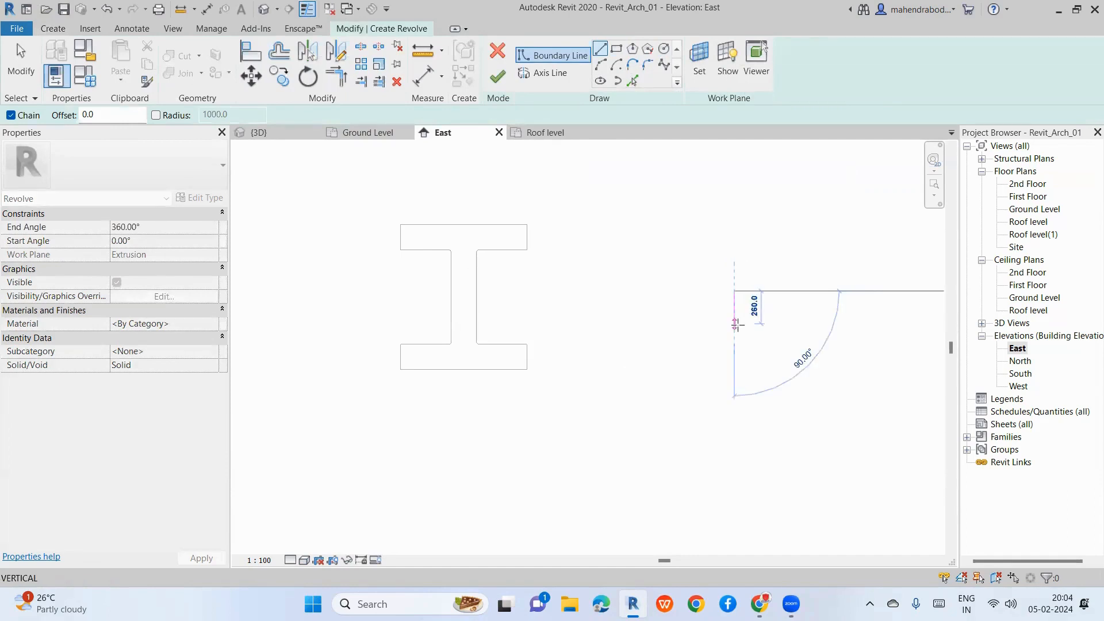
{"action": "left_click", "coordinate": [735, 323]}
{"action": "scroll", "coordinate": [721, 326], "scroll_direction": "up", "scroll_amount": 1}
{"action": "left_click", "coordinate": [713, 322]}
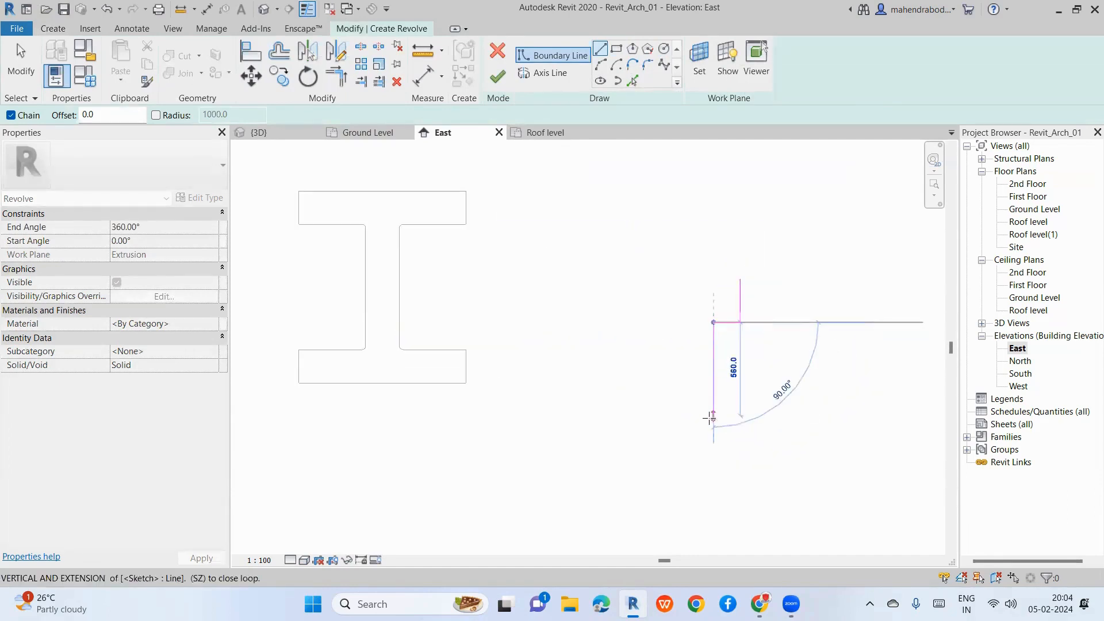
{"action": "left_click", "coordinate": [713, 432]}
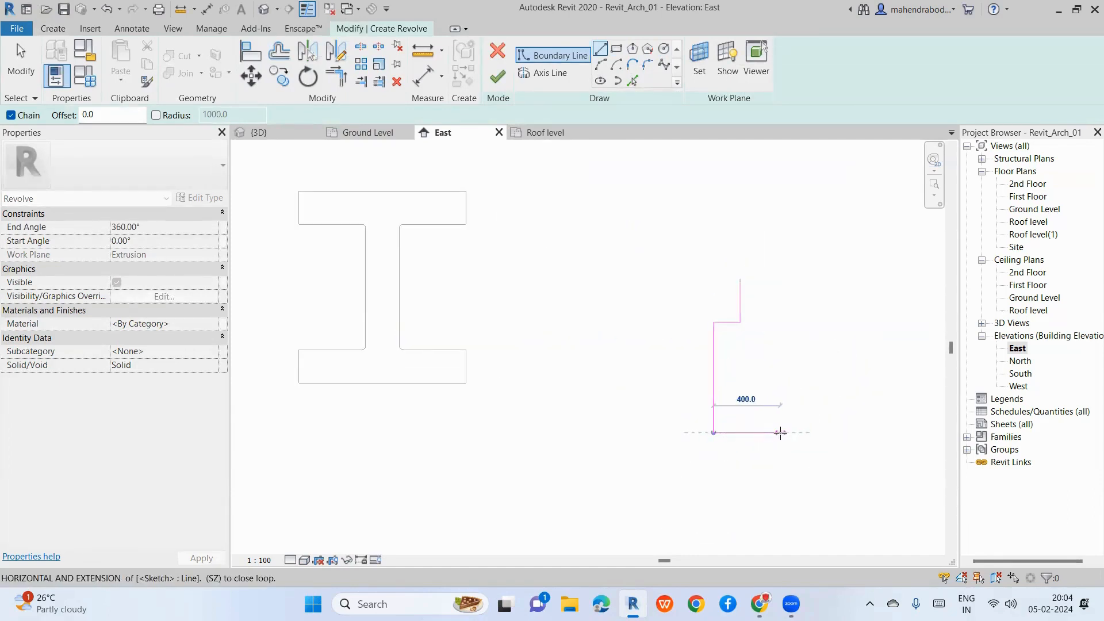
{"action": "left_click", "coordinate": [783, 432]}
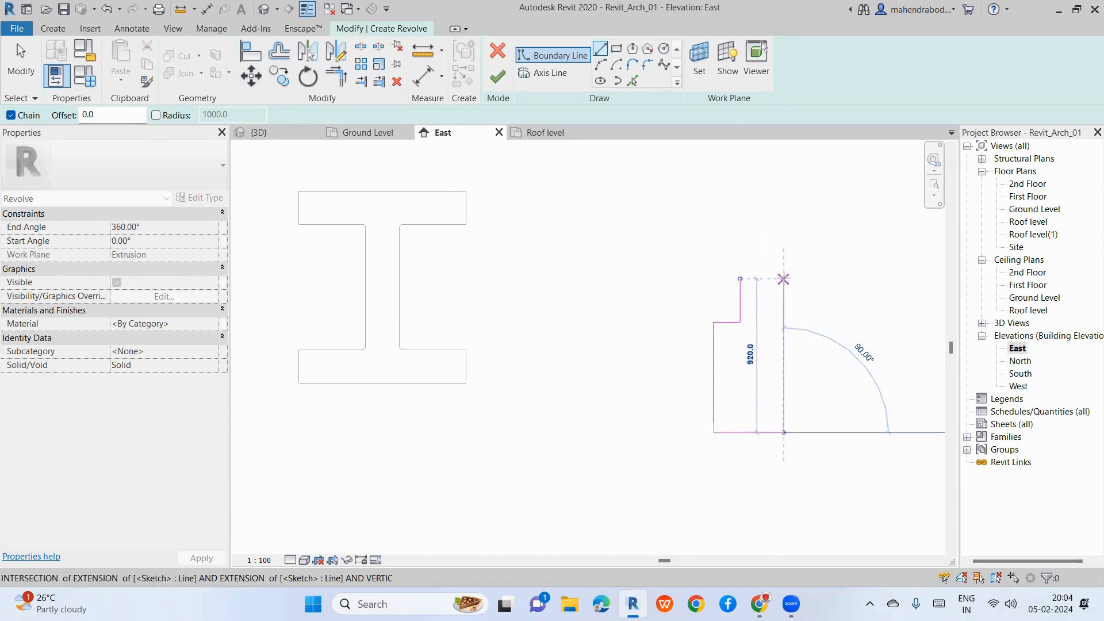
{"action": "key", "text": "Escape"}
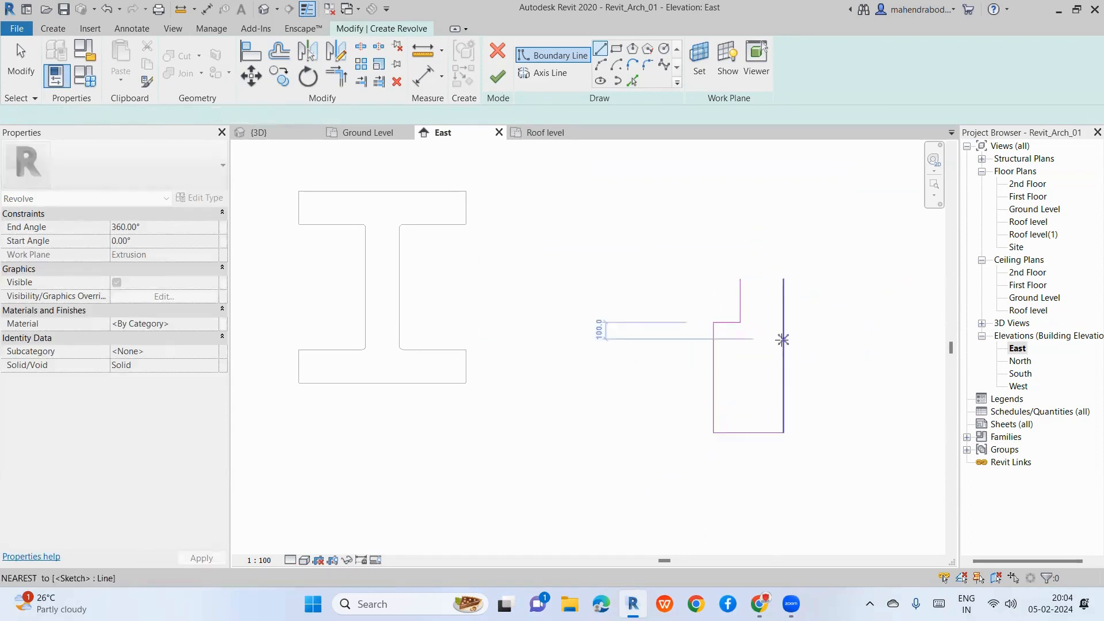
{"action": "key", "text": "Escape"}
{"action": "left_click", "coordinate": [783, 338]}
{"action": "left_click_drag", "start_coordinate": [783, 338], "coordinate": [766, 331]}
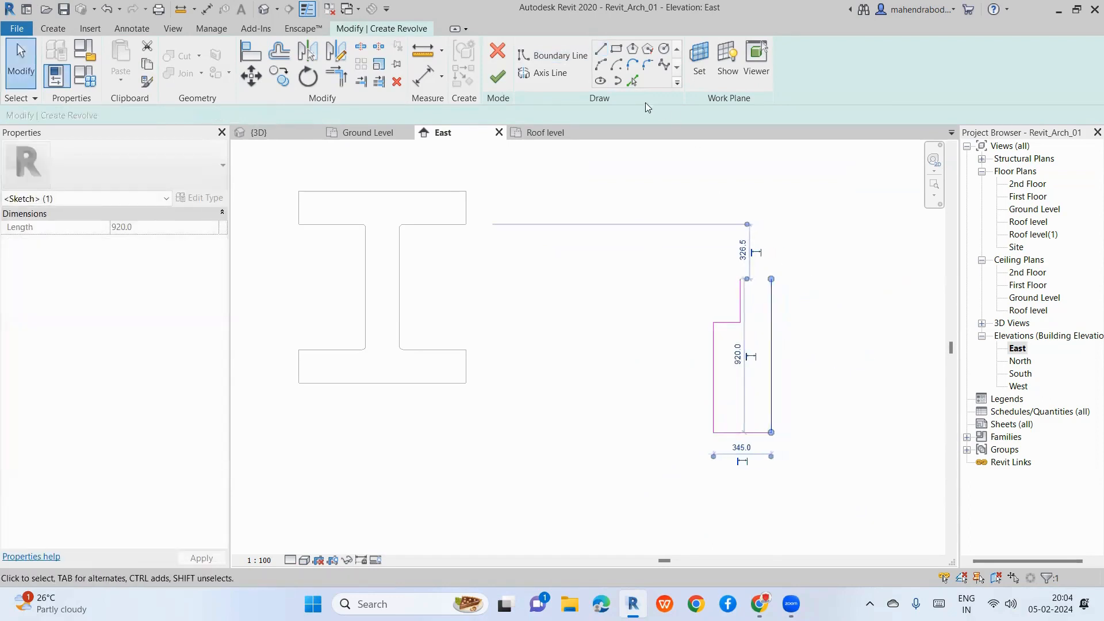
Step: Close the profile's top with a 200.0 segment, a short step and a 385.0 segment
{"action": "left_click", "coordinate": [599, 50]}
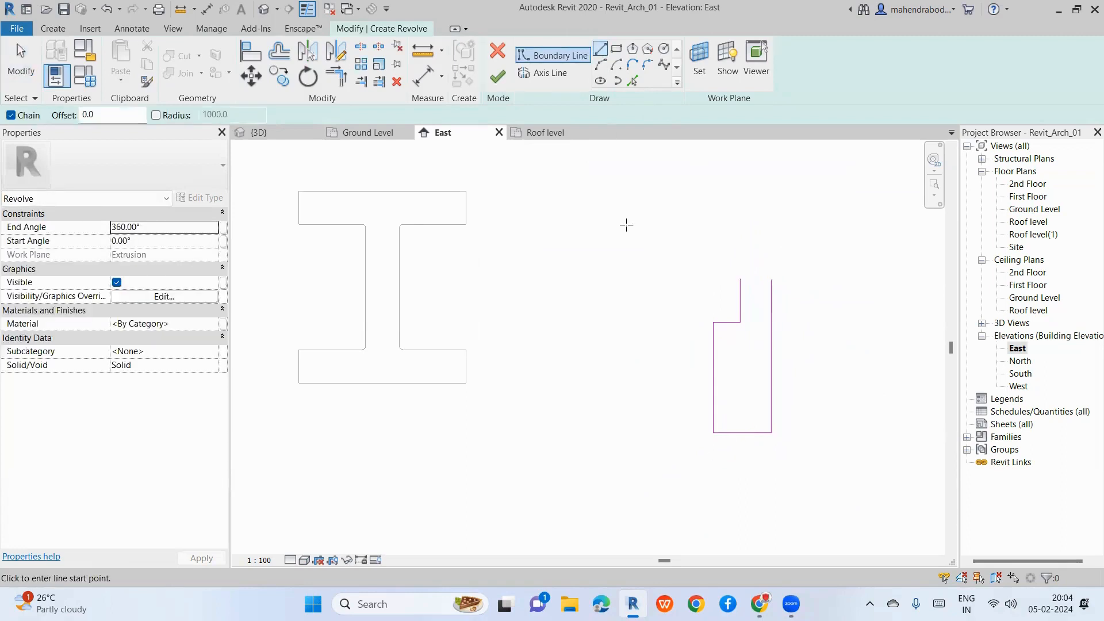
{"action": "left_click", "coordinate": [740, 279]}
{"action": "left_click", "coordinate": [707, 279]}
{"action": "left_click", "coordinate": [706, 266]}
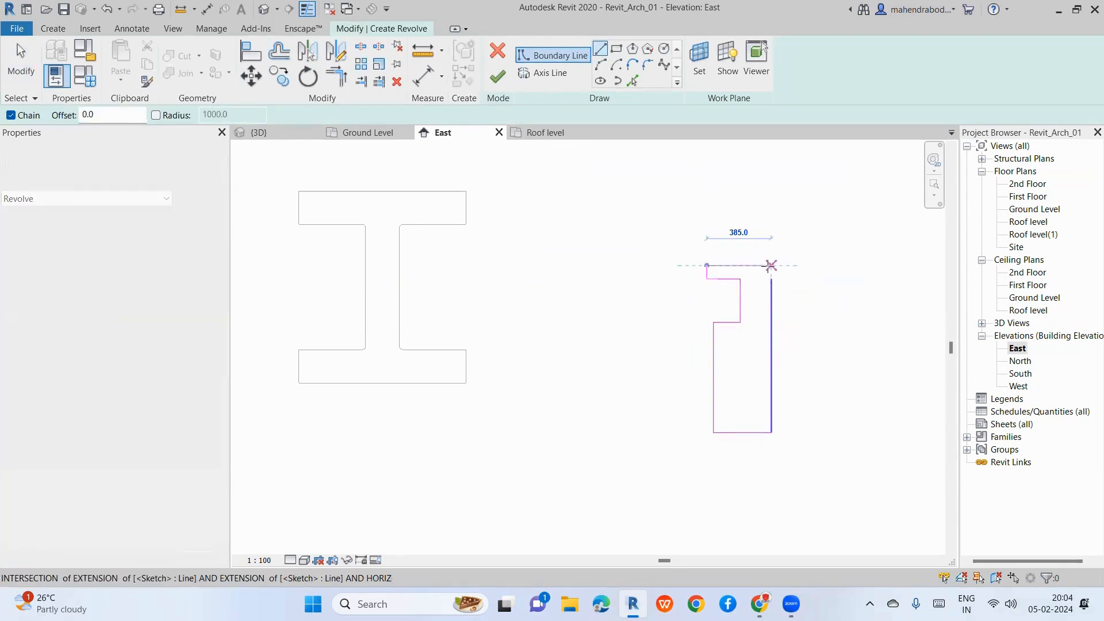
{"action": "scroll", "coordinate": [770, 266], "scroll_direction": "up", "scroll_amount": 1}
{"action": "left_click", "coordinate": [771, 265]}
{"action": "left_click", "coordinate": [772, 282]}
{"action": "scroll", "coordinate": [714, 296], "scroll_direction": "down", "scroll_amount": 4}
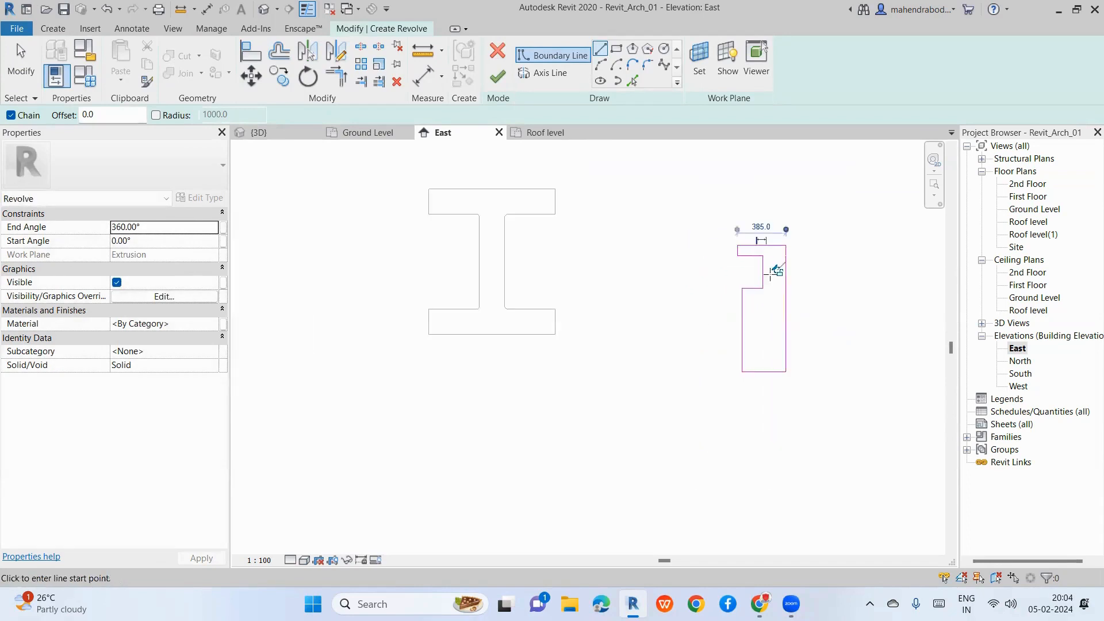
{"action": "key", "text": "Escape"}
{"action": "key", "text": "Escape"}
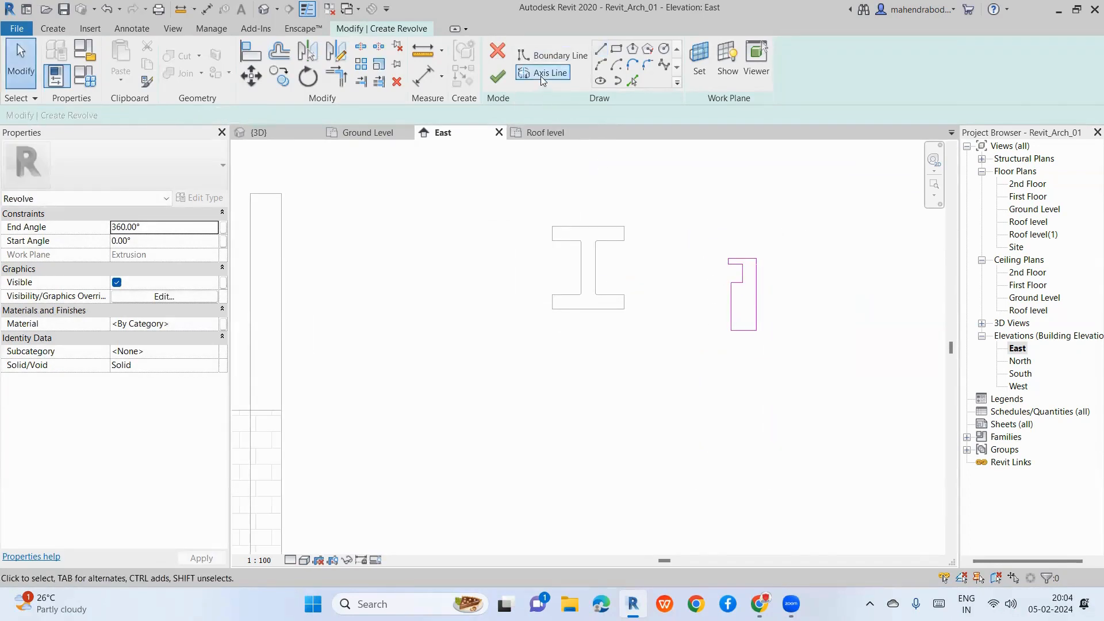
Step: Draw the axis along the stepped profile's right edge, finish the revolve, and switch to 3D
{"action": "left_click", "coordinate": [541, 74]}
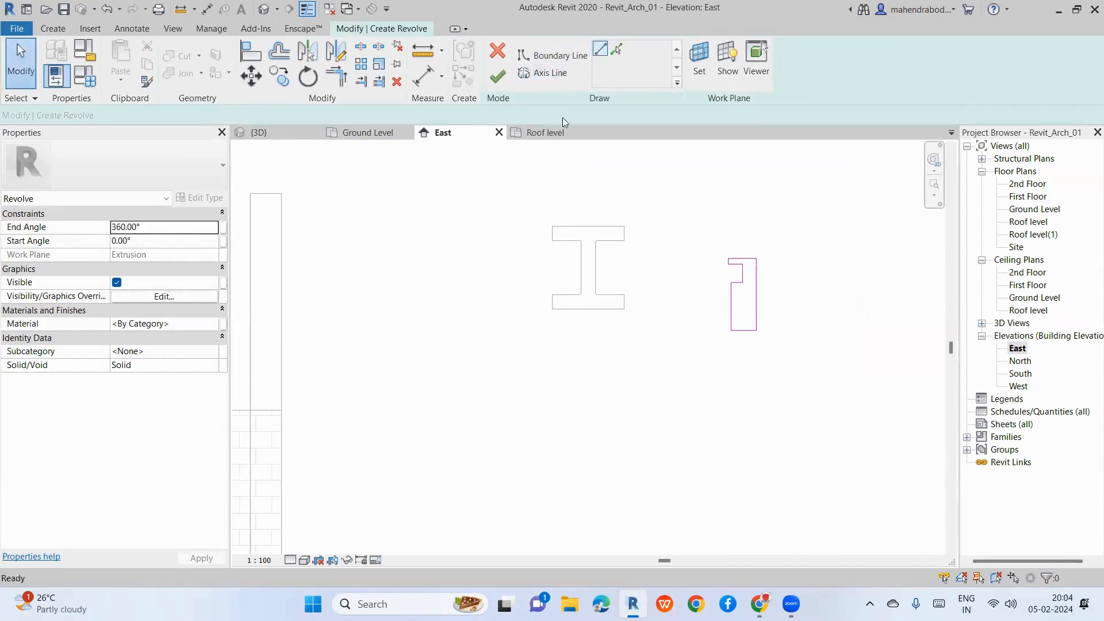
{"action": "left_click", "coordinate": [756, 259]}
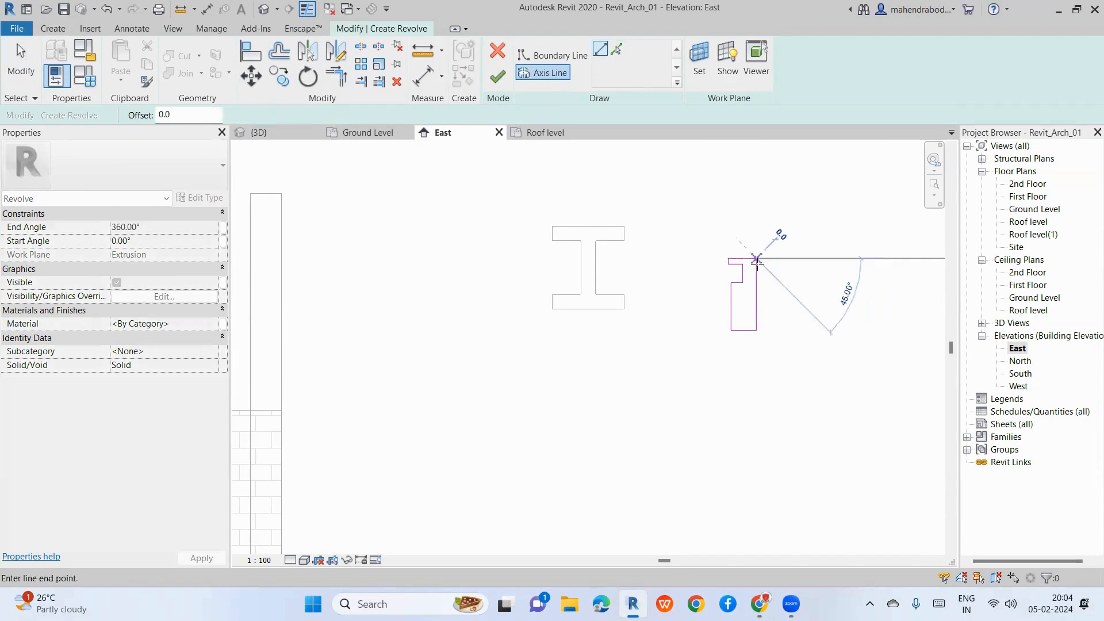
{"action": "left_click", "coordinate": [756, 330]}
{"action": "key", "text": "Escape"}
{"action": "key", "text": "Escape"}
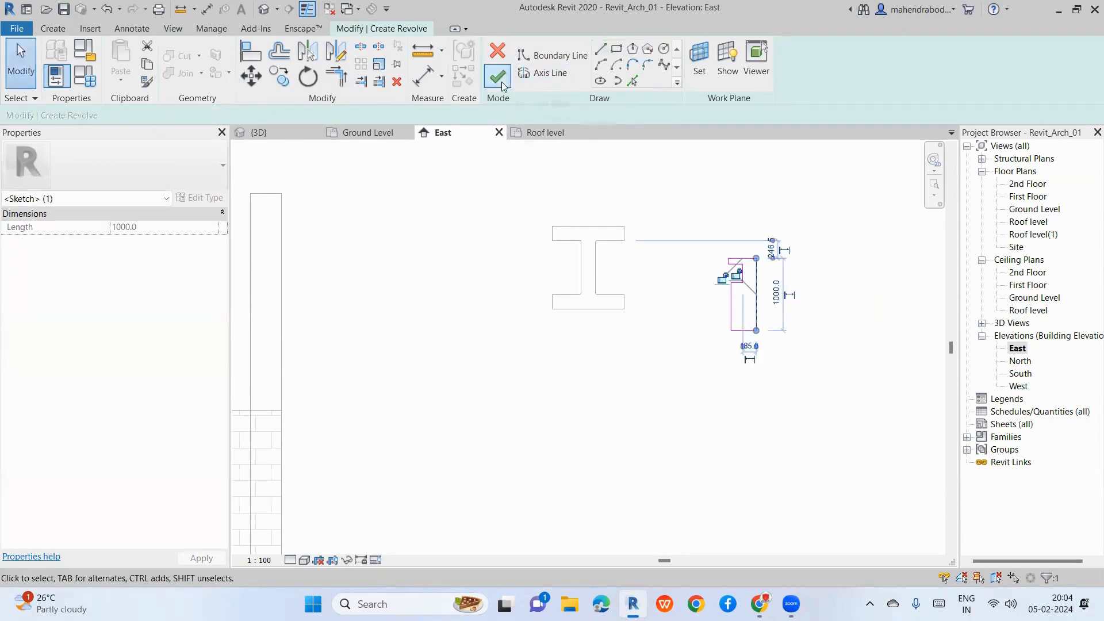
{"action": "left_click", "coordinate": [498, 77]}
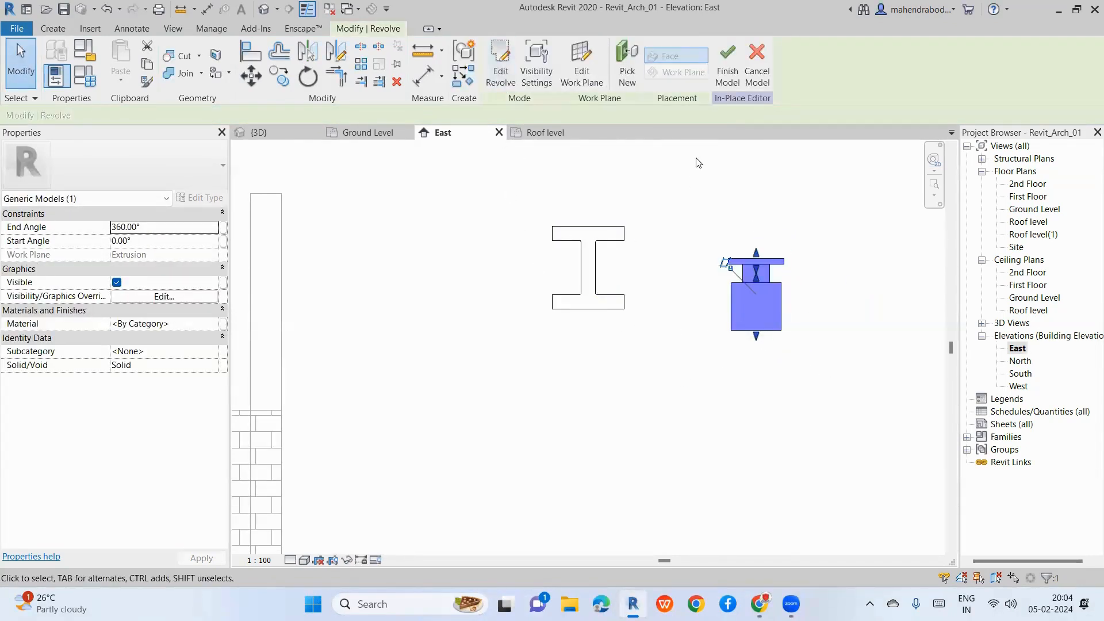
{"action": "left_click", "coordinate": [502, 280]}
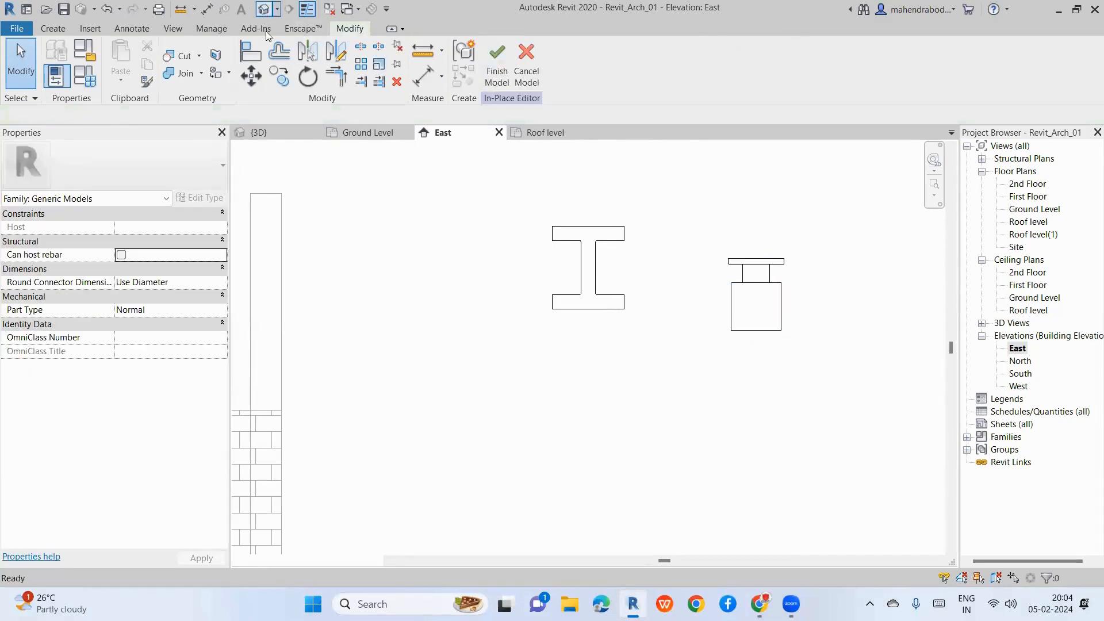
{"action": "left_click", "coordinate": [259, 132]}
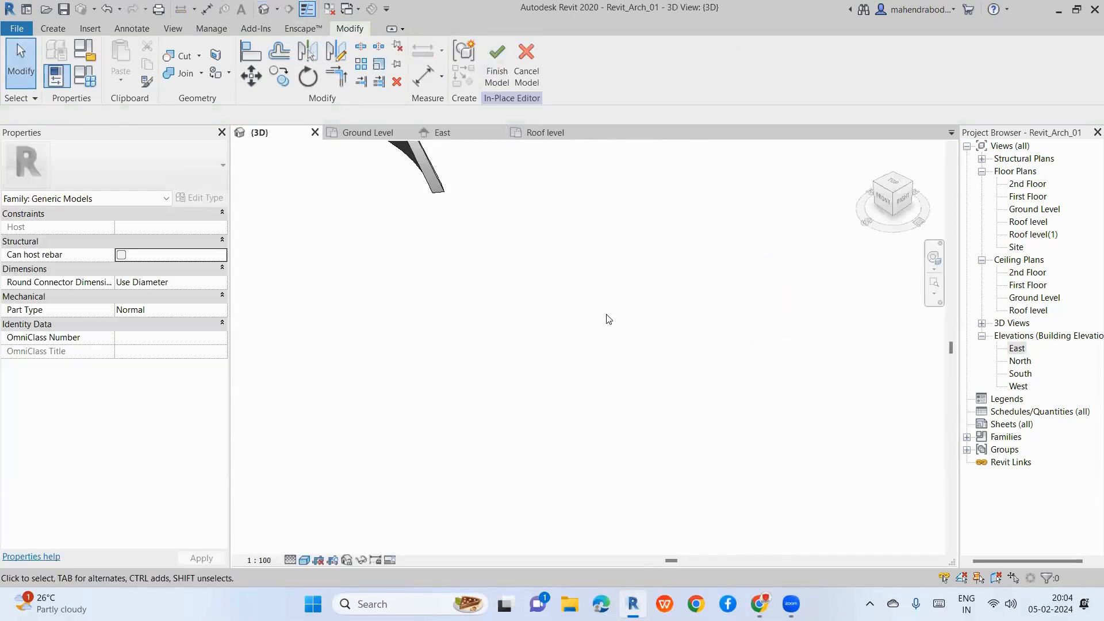
{"action": "scroll", "coordinate": [798, 313], "scroll_direction": "down", "scroll_amount": 10}
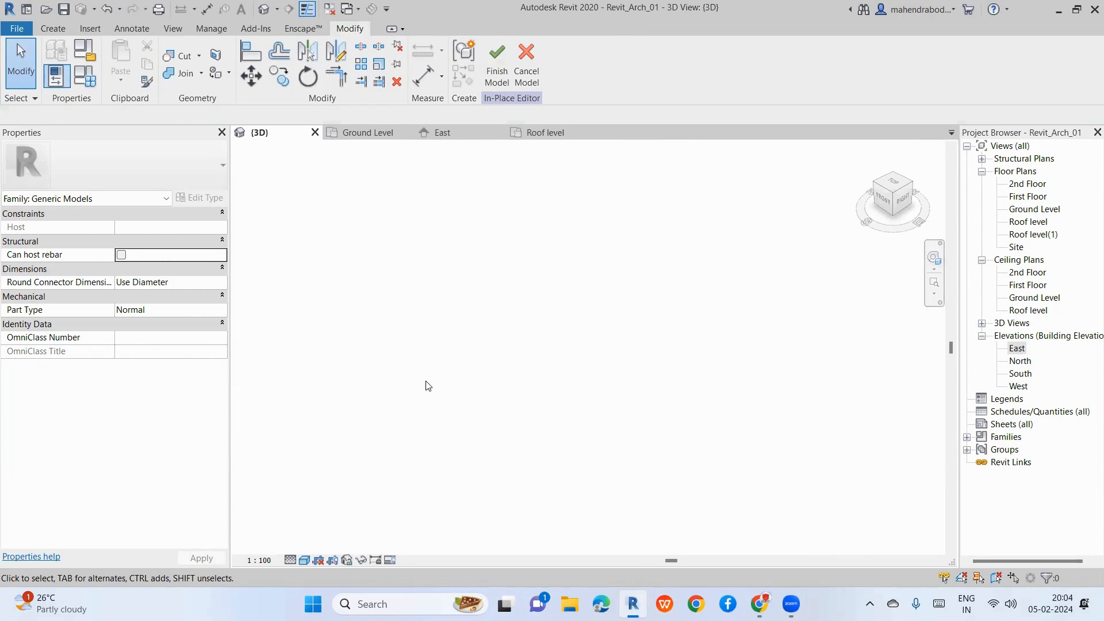
{"action": "key", "text": "z"}
{"action": "key", "text": "f"}
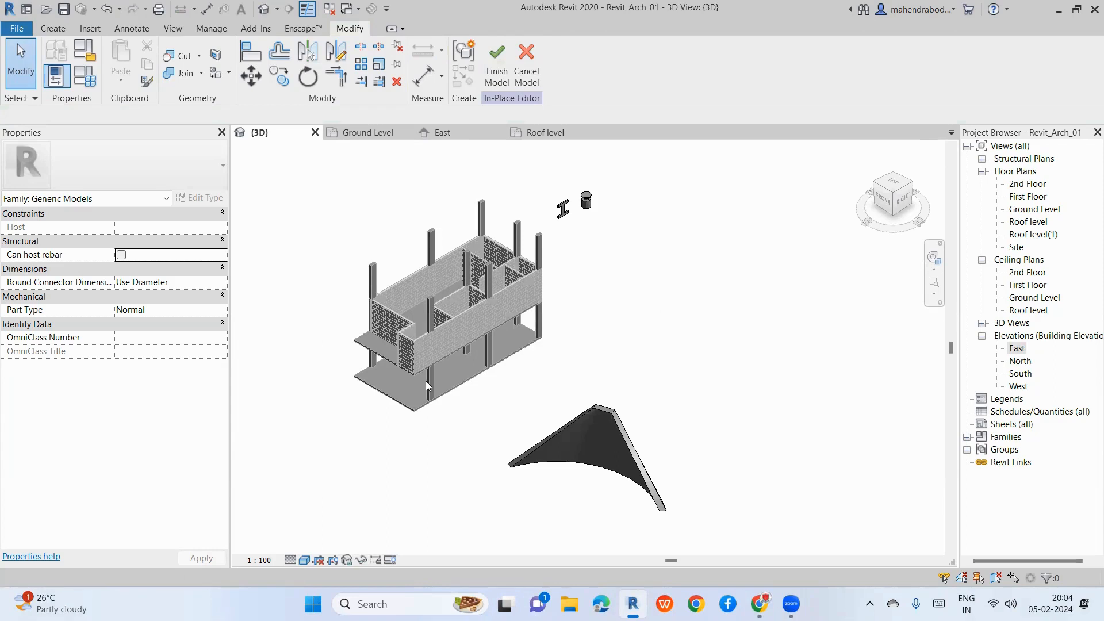
{"action": "scroll", "coordinate": [589, 209], "scroll_direction": "up", "scroll_amount": 5}
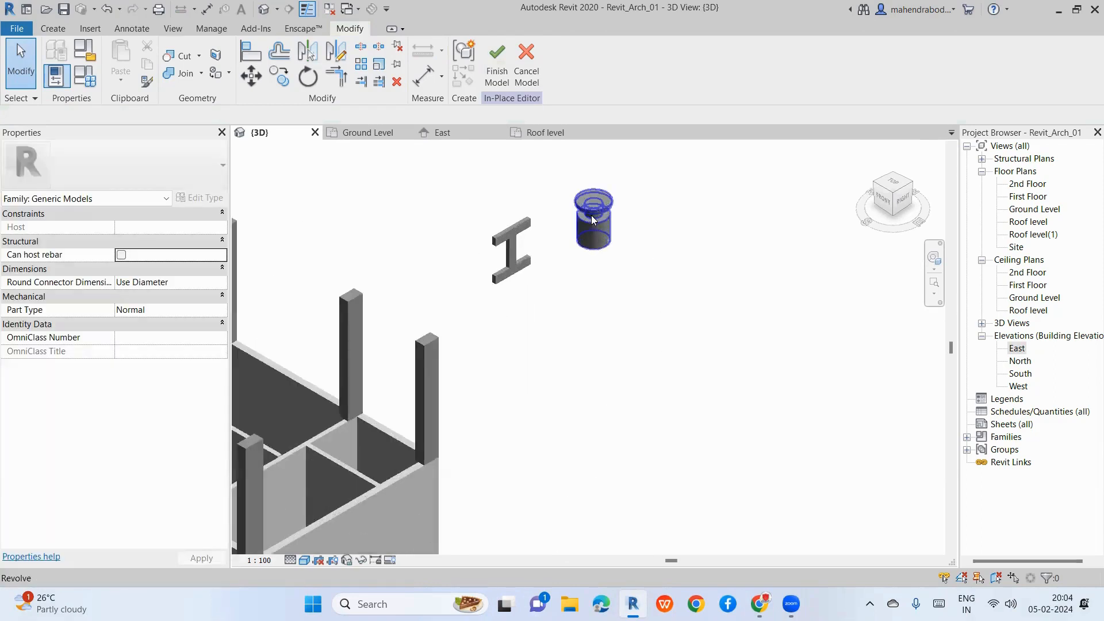
{"action": "scroll", "coordinate": [591, 216], "scroll_direction": "up", "scroll_amount": 1}
{"action": "left_click", "coordinate": [592, 218]}
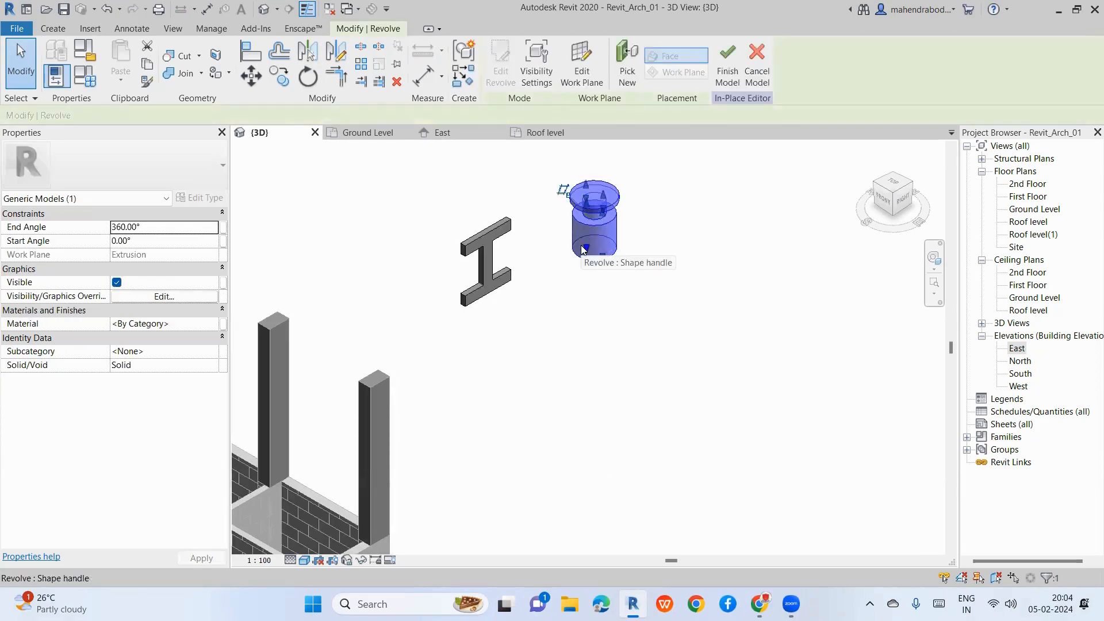
{"action": "scroll", "coordinate": [655, 300], "scroll_direction": "down", "scroll_amount": 3}
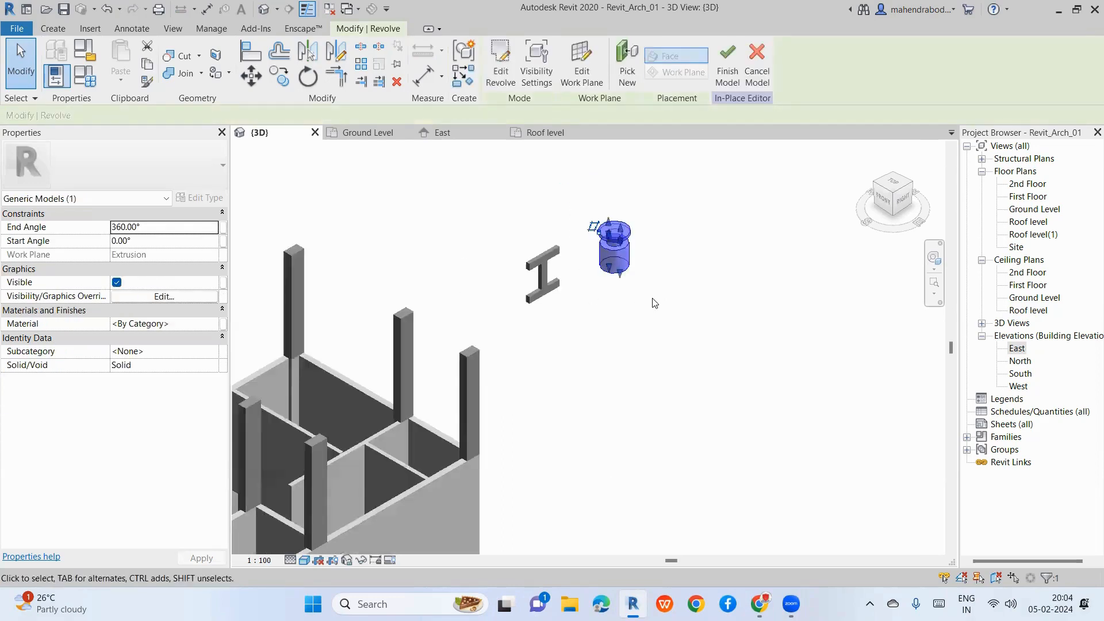
{"action": "left_click", "coordinate": [656, 334]}
{"action": "left_click", "coordinate": [615, 260]}
{"action": "middle_click_drag", "start_coordinate": [660, 375], "coordinate": [581, 235], "text": "shift"}
{"action": "left_click", "coordinate": [662, 370]}
{"action": "scroll", "coordinate": [602, 233], "scroll_direction": "up", "scroll_amount": 3}
{"action": "scroll", "coordinate": [633, 255], "scroll_direction": "up", "scroll_amount": 3}
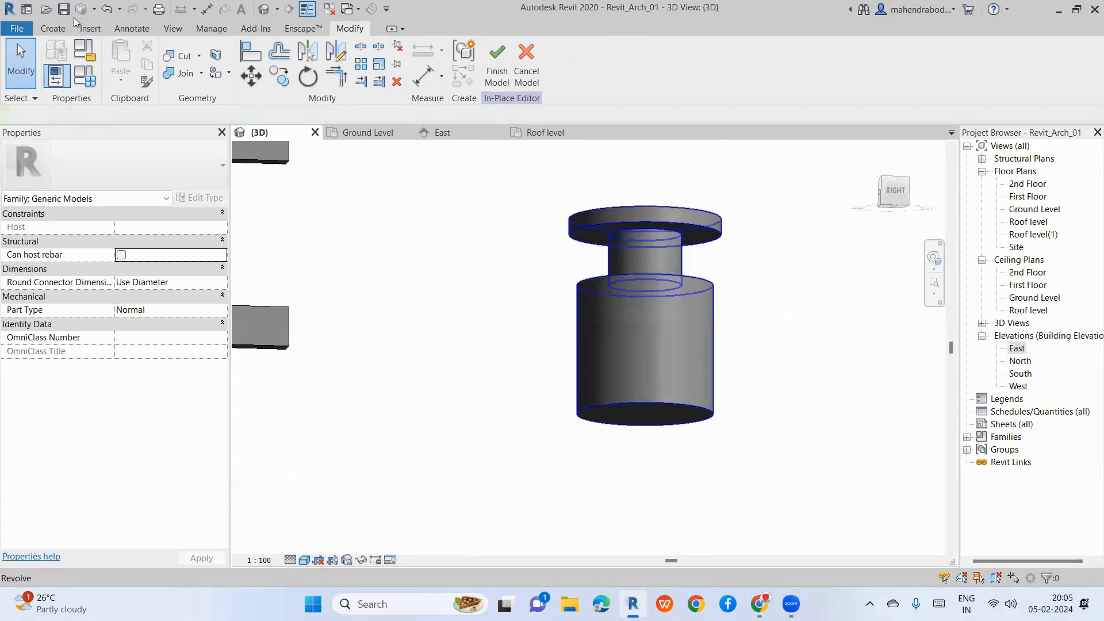
{"action": "left_click", "coordinate": [53, 28]}
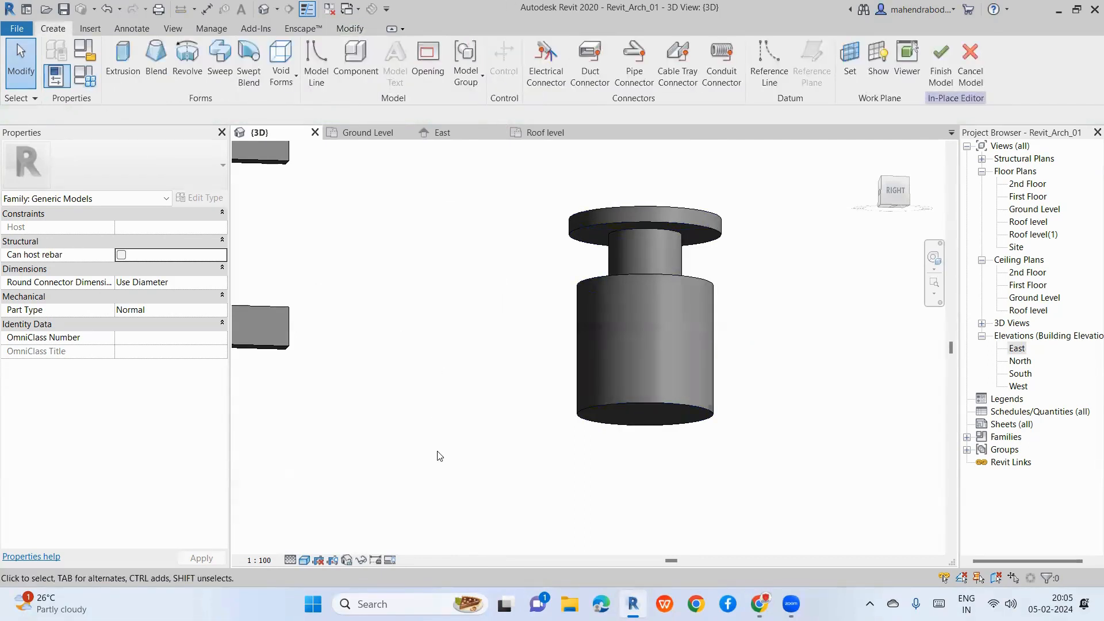
{"action": "scroll", "coordinate": [570, 254], "scroll_direction": "down", "scroll_amount": 3}
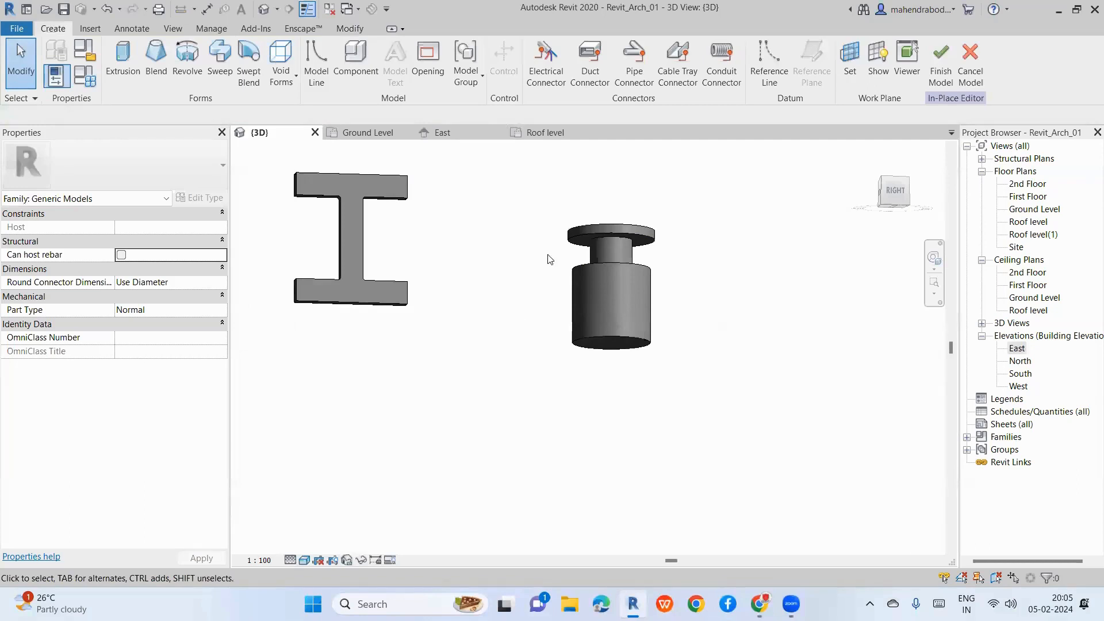
{"action": "scroll", "coordinate": [549, 258], "scroll_direction": "down", "scroll_amount": 2}
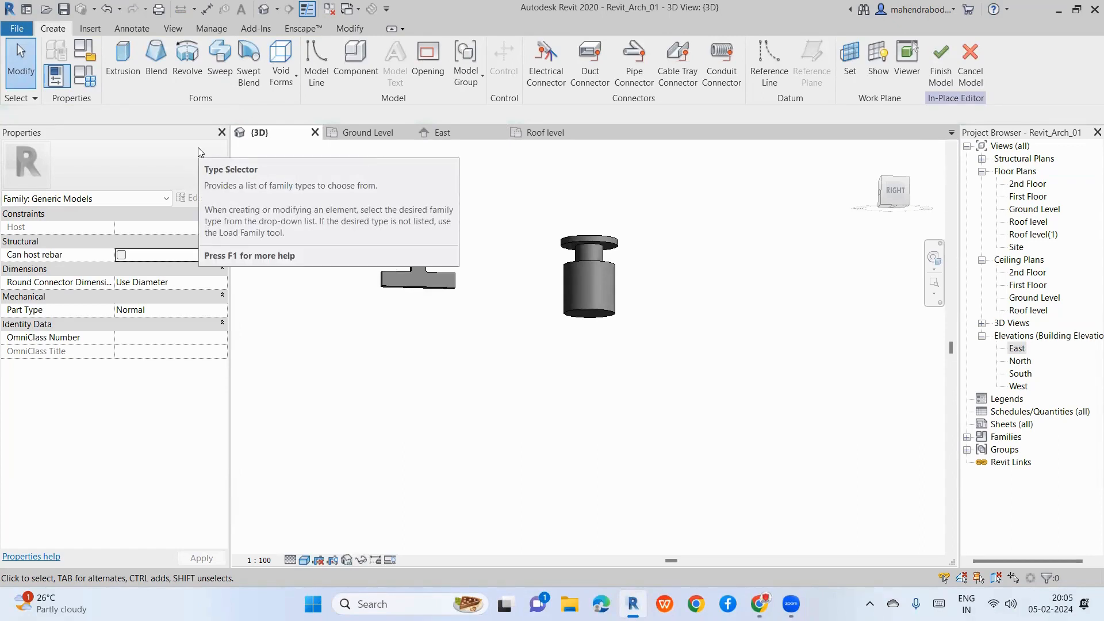
Step: Start a solid Sweep on the Ground Level floor plan and begin Sketch Path
{"action": "left_click", "coordinate": [220, 60]}
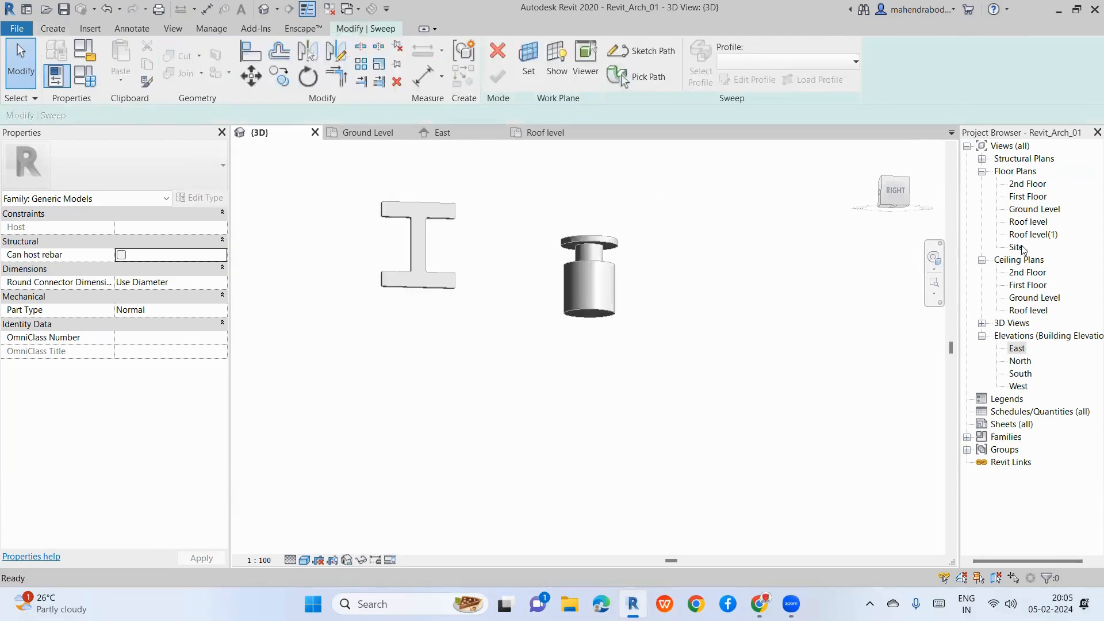
{"action": "double_click", "coordinate": [1035, 210]}
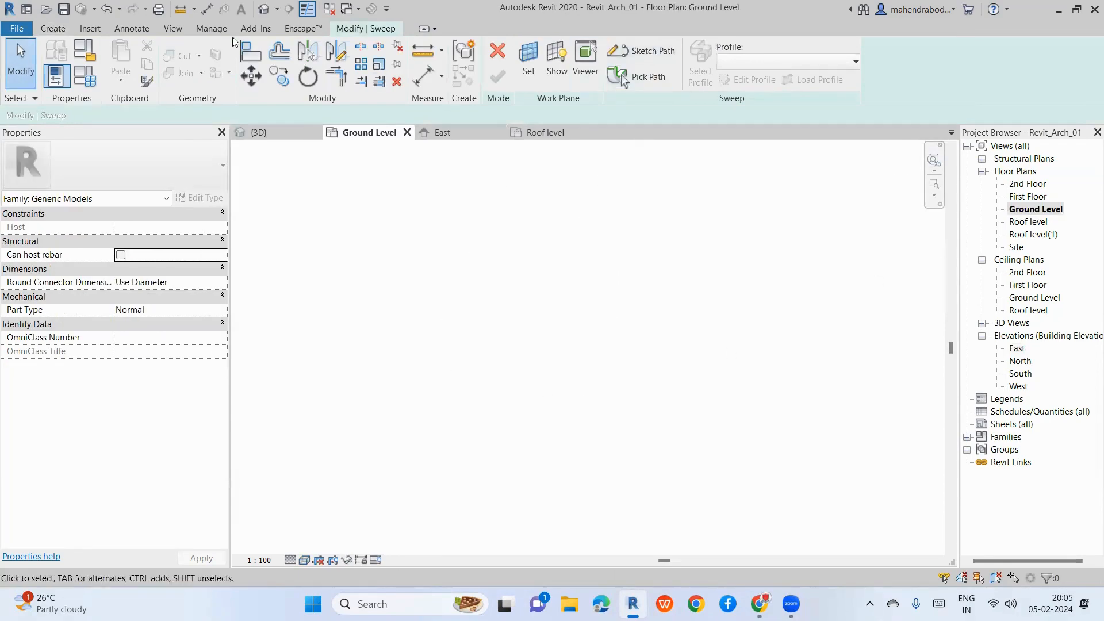
{"action": "left_click", "coordinate": [52, 28]}
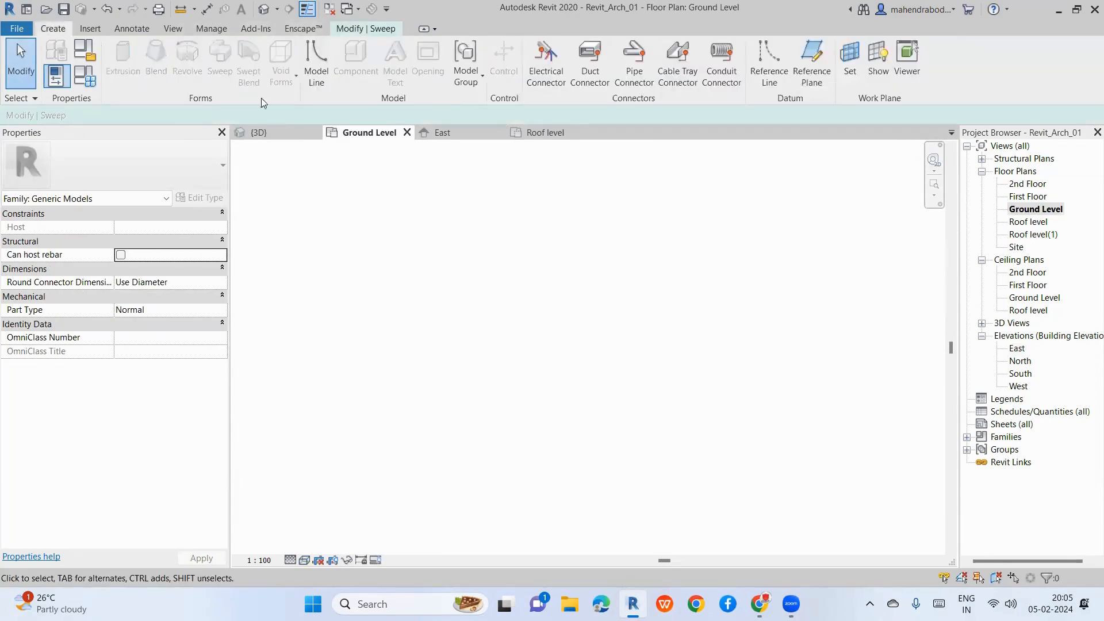
{"action": "left_click", "coordinate": [371, 33]}
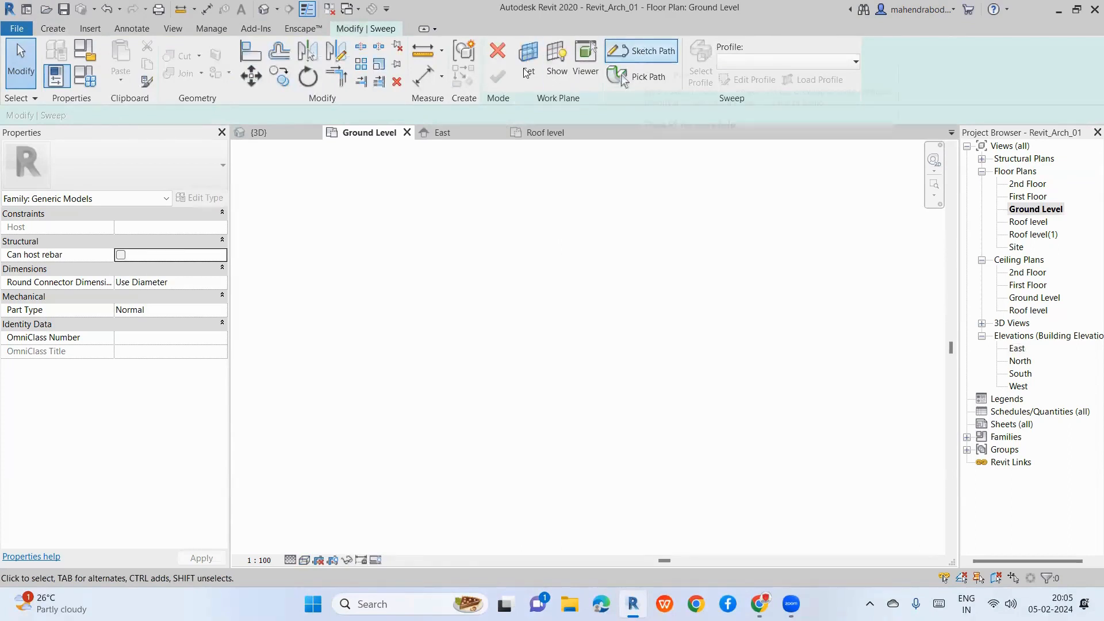
{"action": "left_click", "coordinate": [488, 53]}
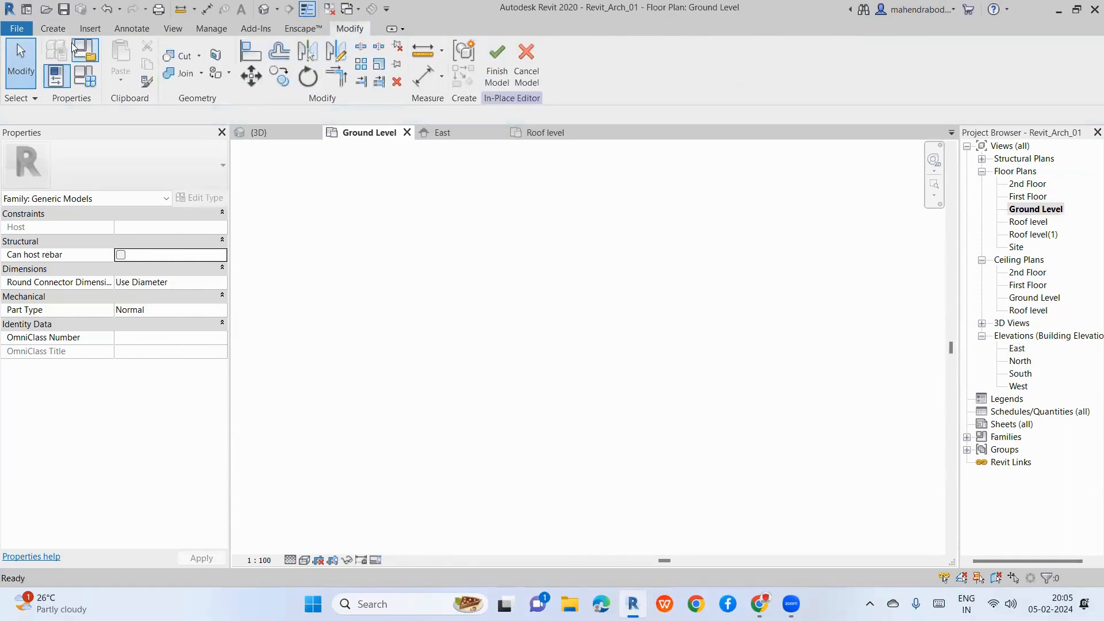
{"action": "left_click", "coordinate": [53, 29]}
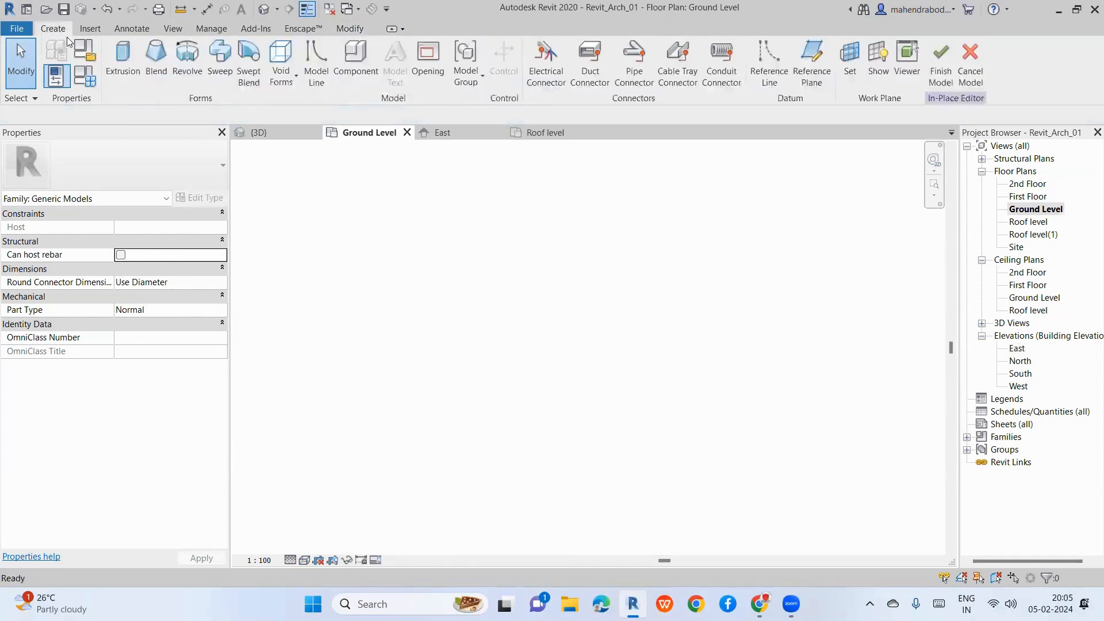
{"action": "left_click", "coordinate": [219, 63]}
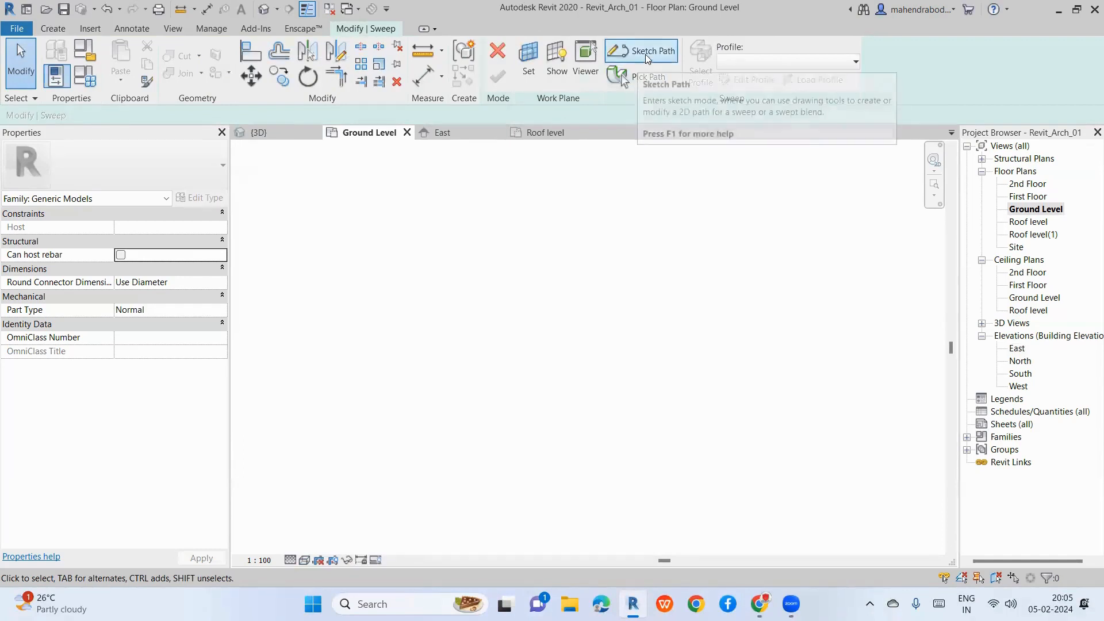
{"action": "left_click", "coordinate": [645, 53]}
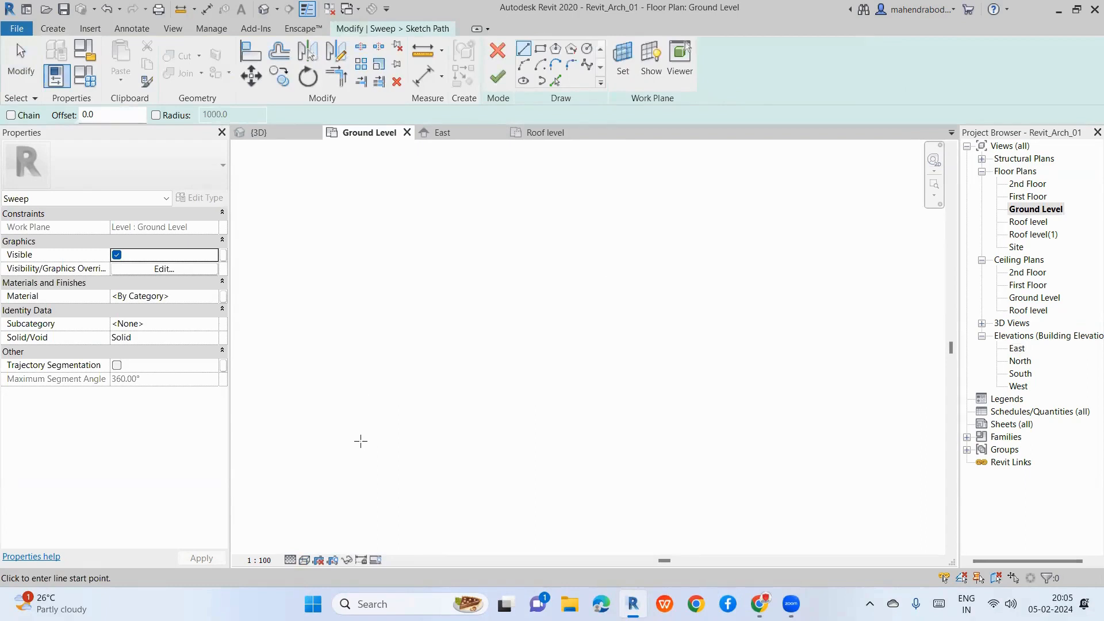
Step: Draw a straight test path line, then delete it
{"action": "left_click", "coordinate": [357, 451]}
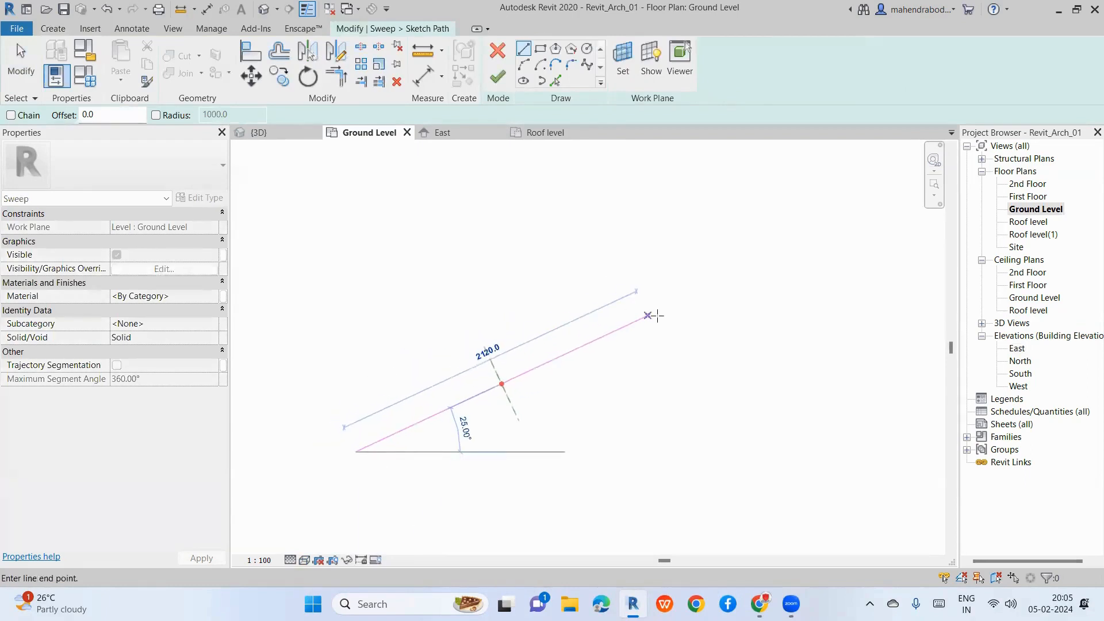
{"action": "left_click", "coordinate": [713, 328]}
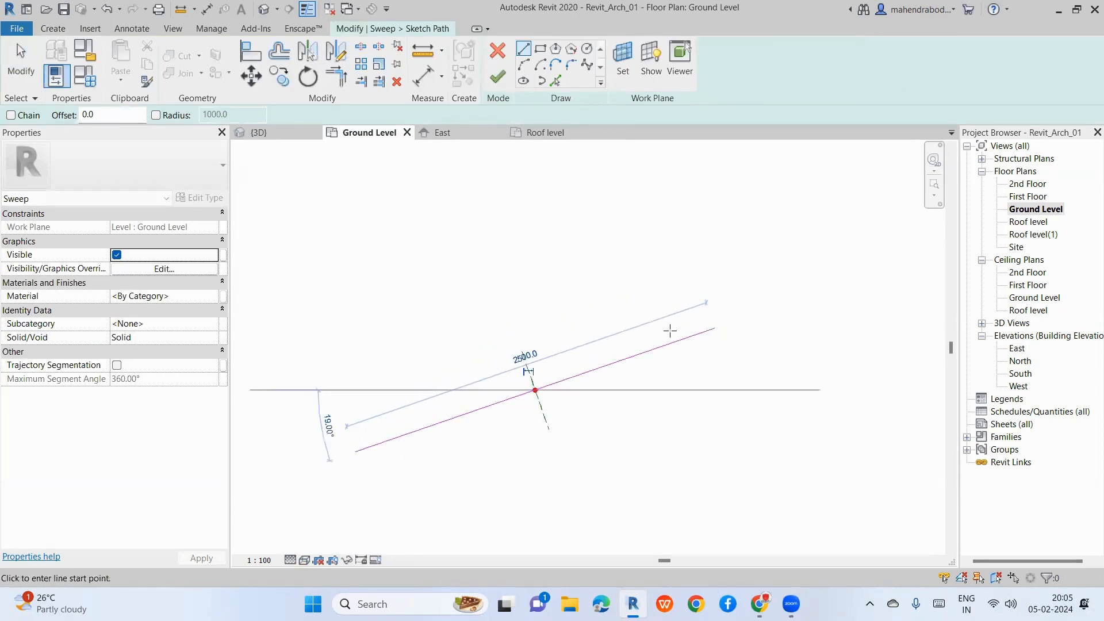
{"action": "key", "text": "Escape"}
{"action": "left_click", "coordinate": [575, 376]}
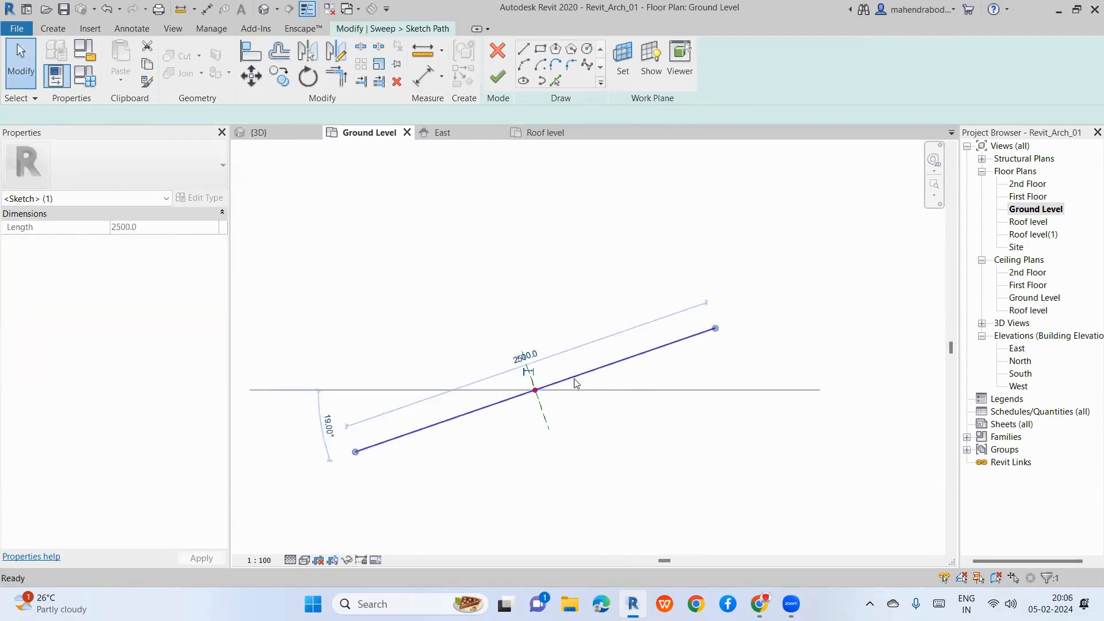
{"action": "key", "text": "Delete"}
Step: Sketch the first two joined Start-End-Radius arcs of the S-shaped path
{"action": "left_click", "coordinate": [524, 64]}
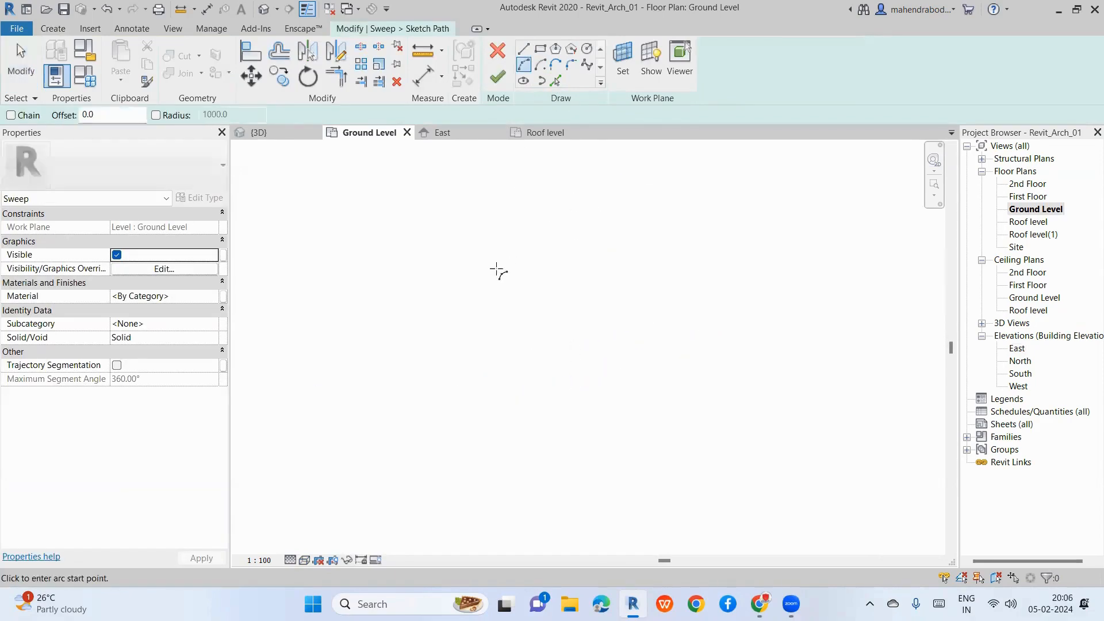
{"action": "left_click", "coordinate": [381, 458]}
{"action": "left_click", "coordinate": [631, 364]}
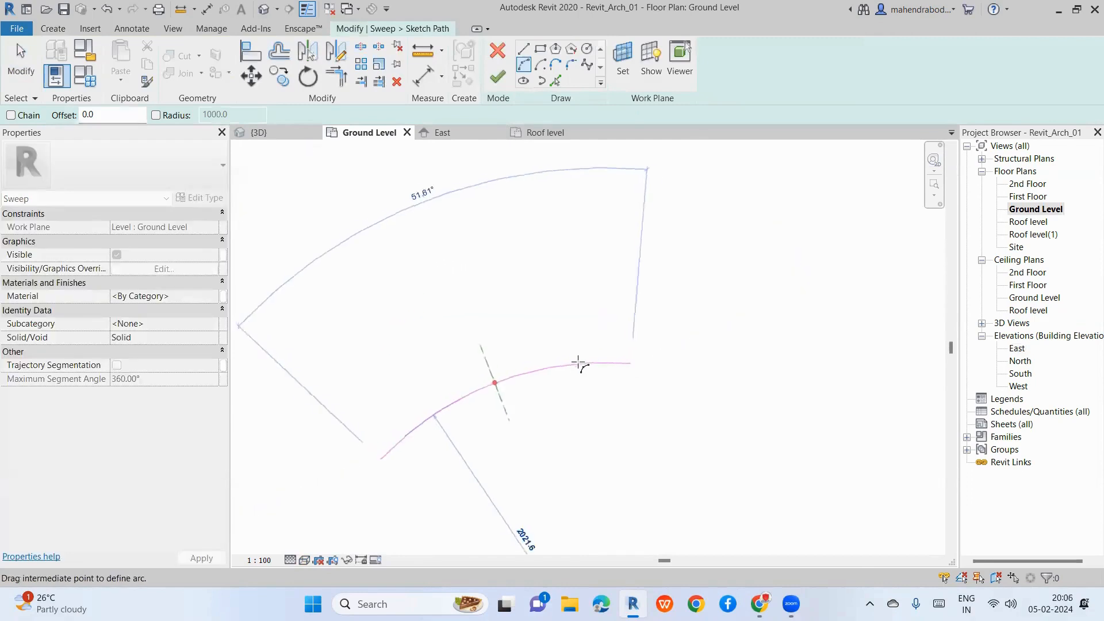
{"action": "left_click", "coordinate": [517, 358]}
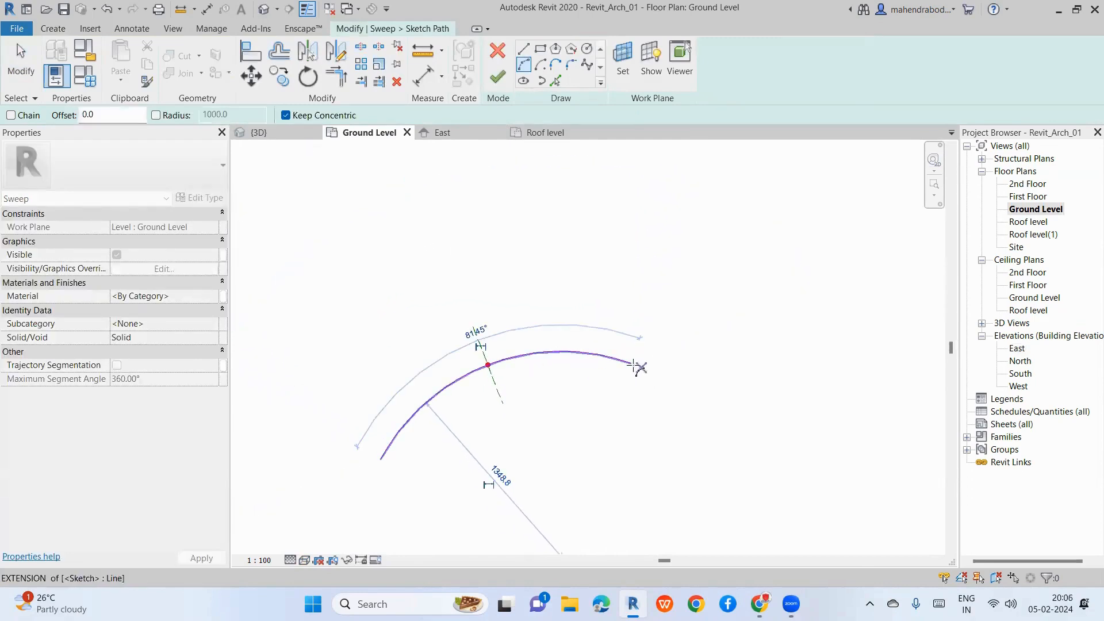
{"action": "left_click", "coordinate": [632, 364]}
{"action": "left_click", "coordinate": [875, 244]}
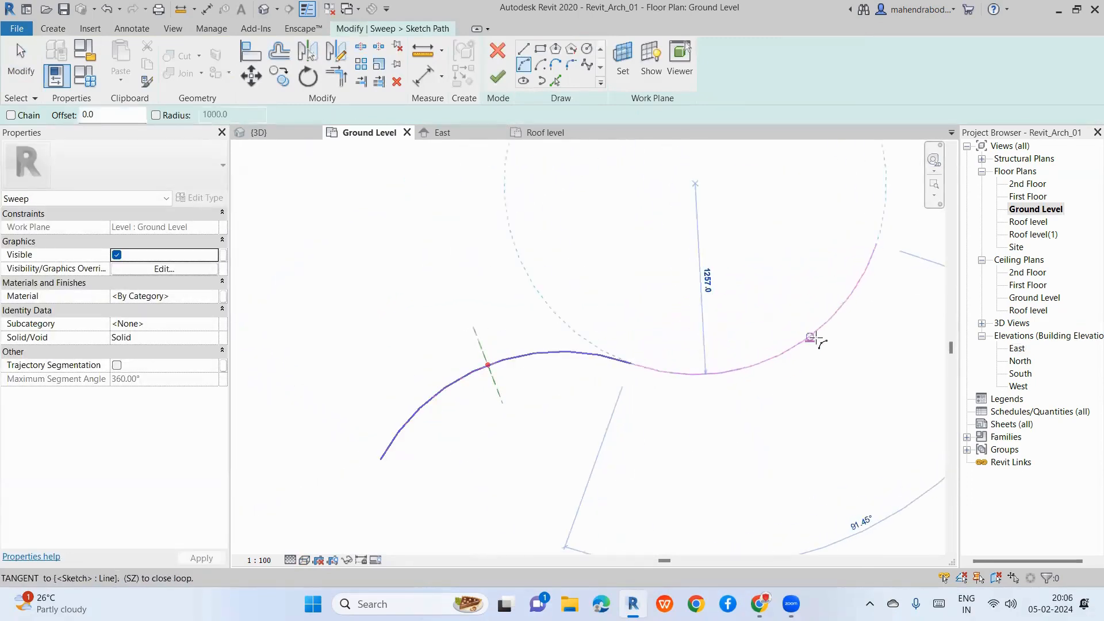
{"action": "left_click", "coordinate": [812, 339]}
Step: Add a third arc to the path and finish the path sketch
{"action": "scroll", "coordinate": [776, 334], "scroll_direction": "down", "scroll_amount": 2}
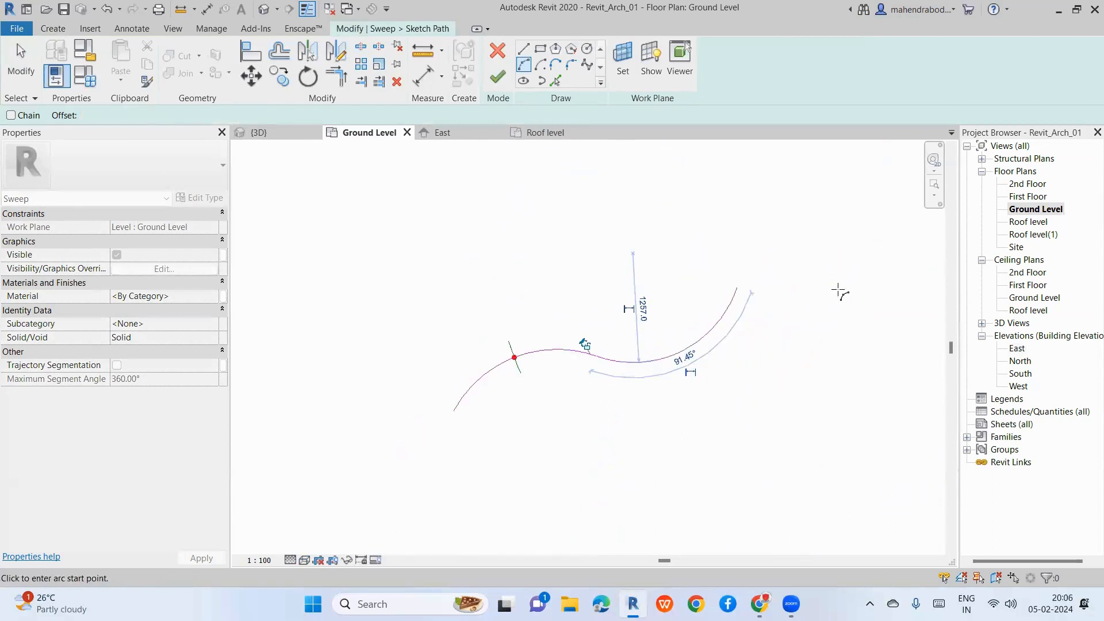
{"action": "left_click", "coordinate": [741, 286]}
{"action": "left_click", "coordinate": [842, 245]}
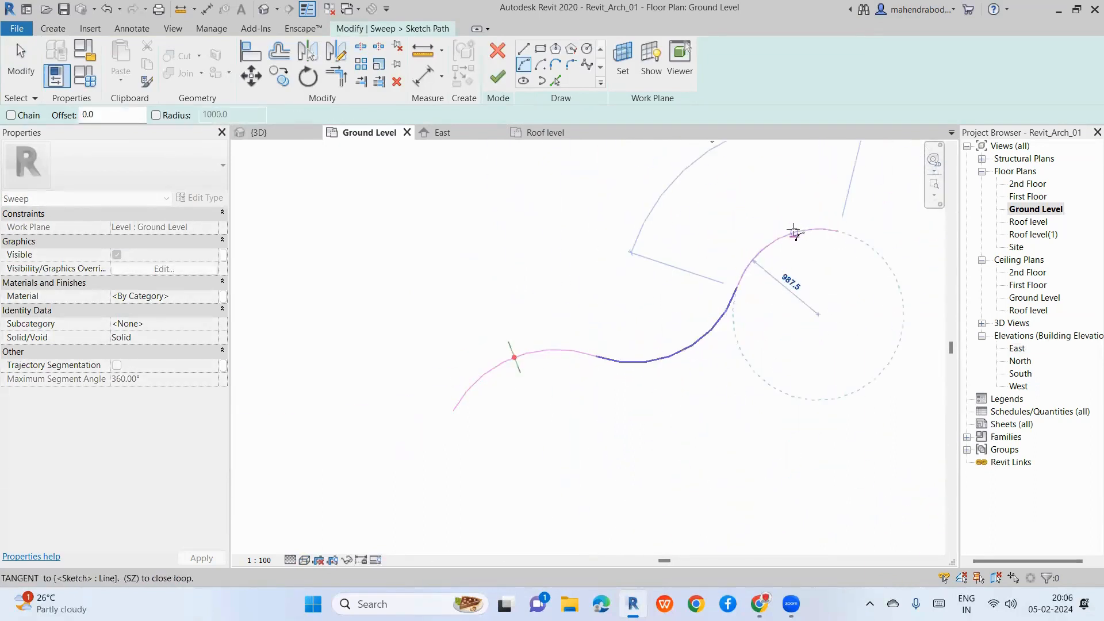
{"action": "left_click", "coordinate": [794, 232]}
{"action": "scroll", "coordinate": [638, 316], "scroll_direction": "down", "scroll_amount": 1}
{"action": "key", "text": "Escape"}
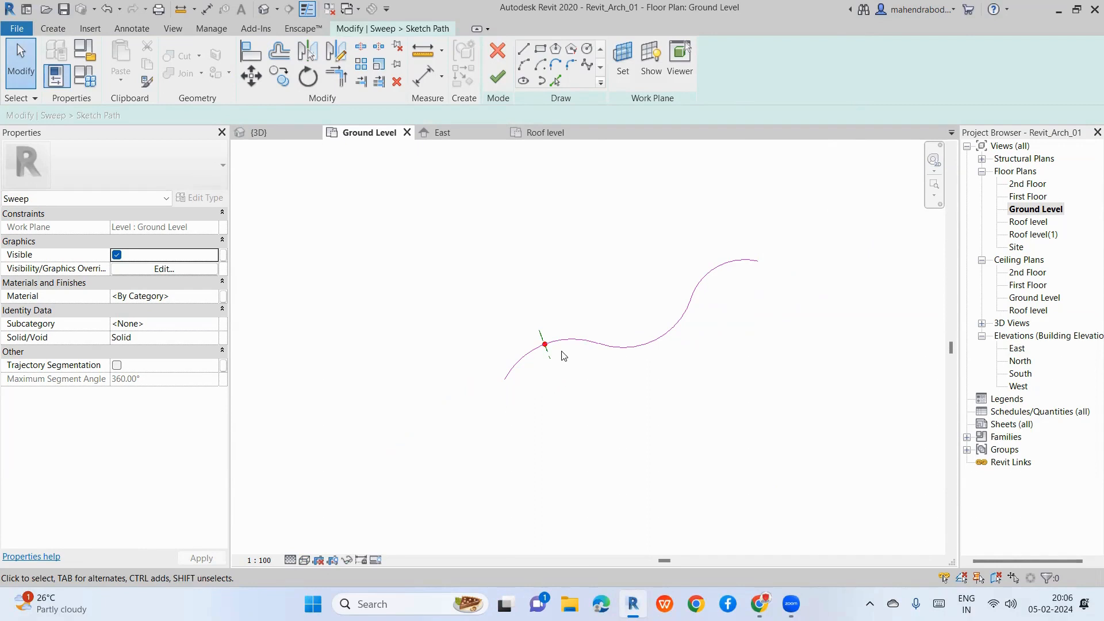
{"action": "scroll", "coordinate": [563, 355], "scroll_direction": "up", "scroll_amount": 2}
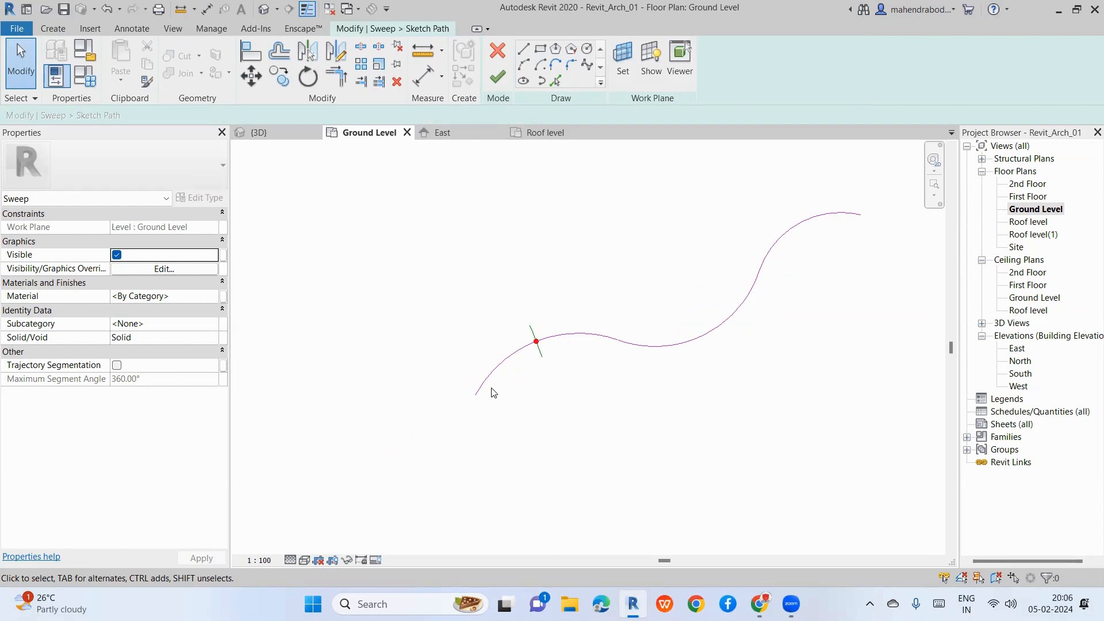
{"action": "scroll", "coordinate": [469, 397], "scroll_direction": "up", "scroll_amount": 2}
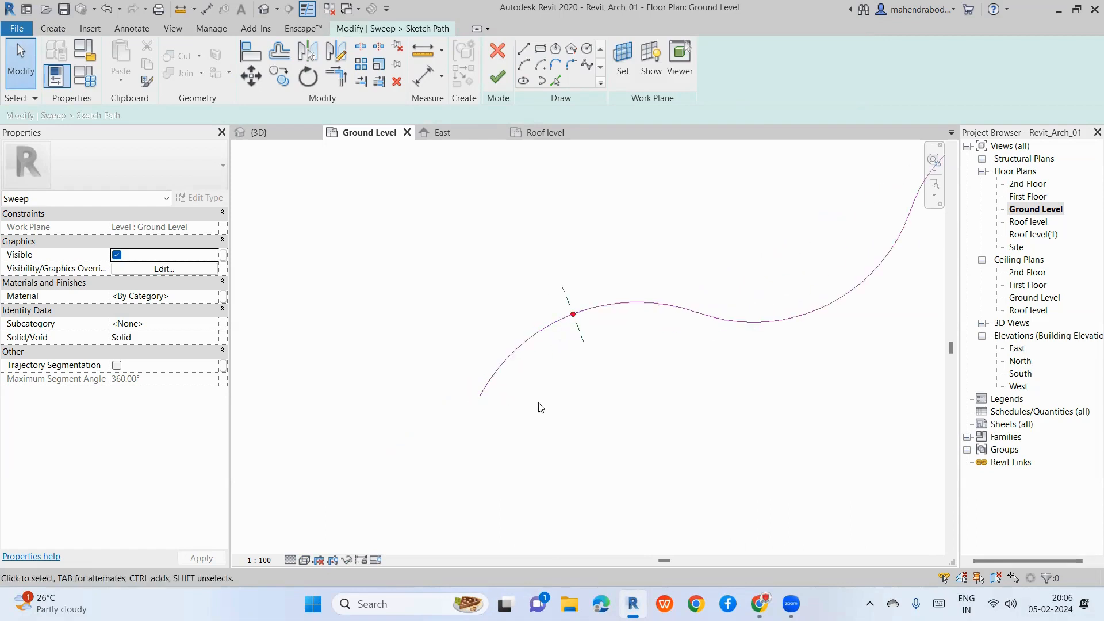
{"action": "scroll", "coordinate": [333, 406], "scroll_direction": "down", "scroll_amount": 3}
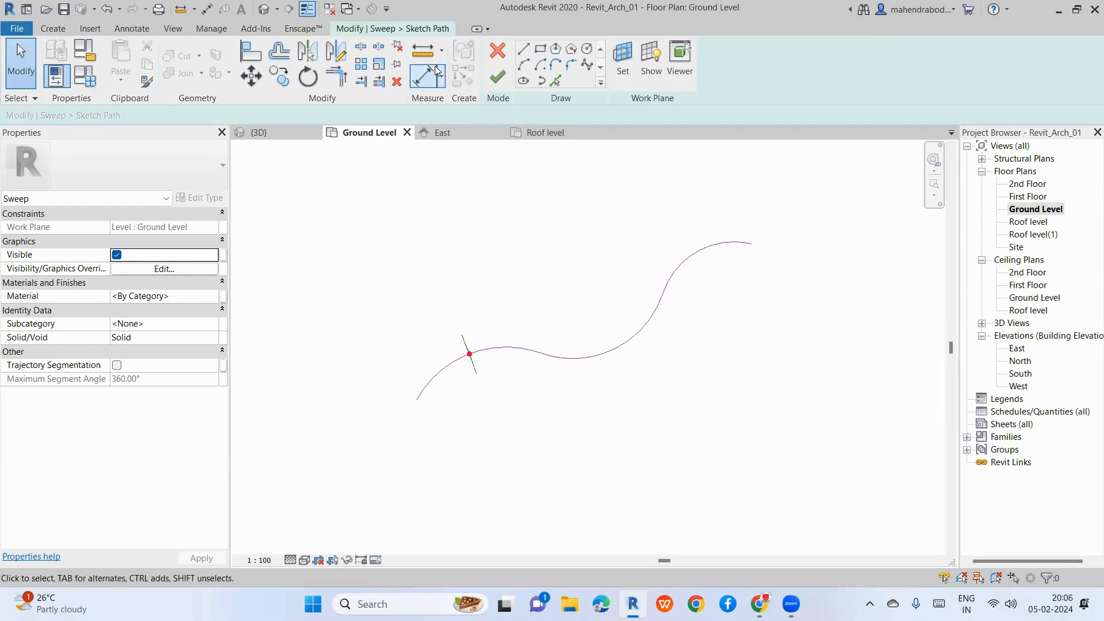
{"action": "left_click", "coordinate": [497, 76]}
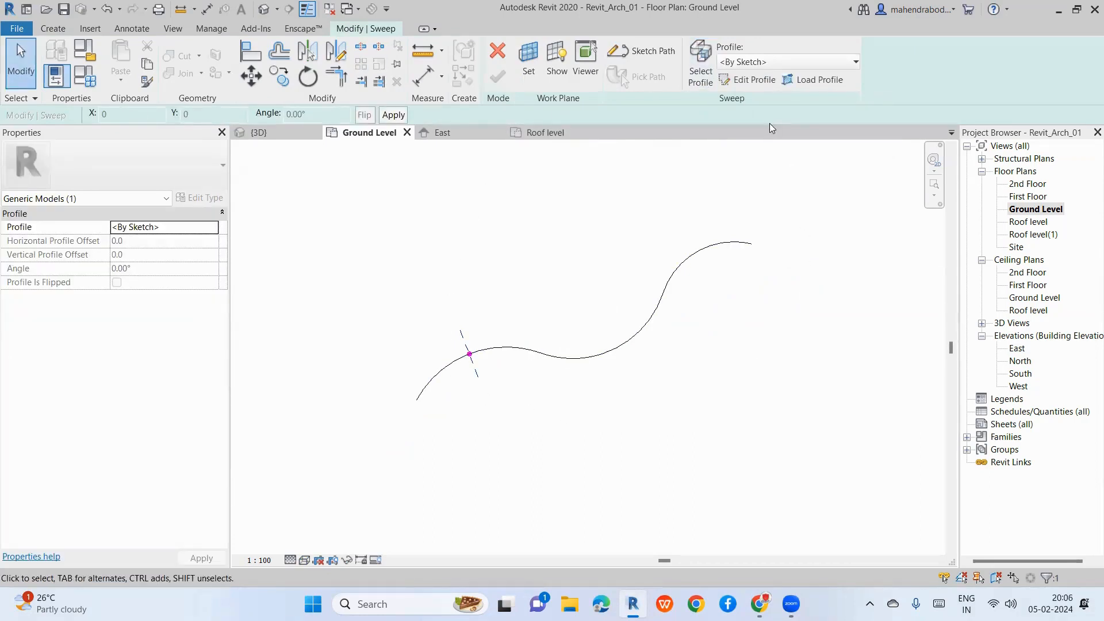
Step: Begin Edit Profile and pick Elevation: East in the Go To View dialog
{"action": "left_click", "coordinate": [747, 85]}
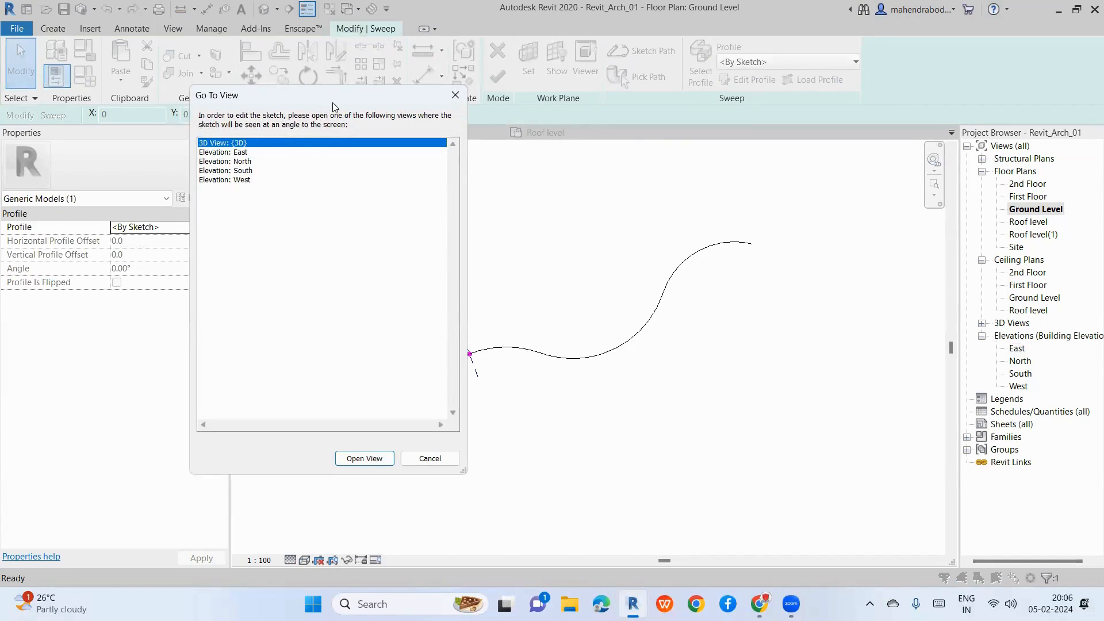
{"action": "left_click_drag", "start_coordinate": [334, 106], "coordinate": [753, 94]}
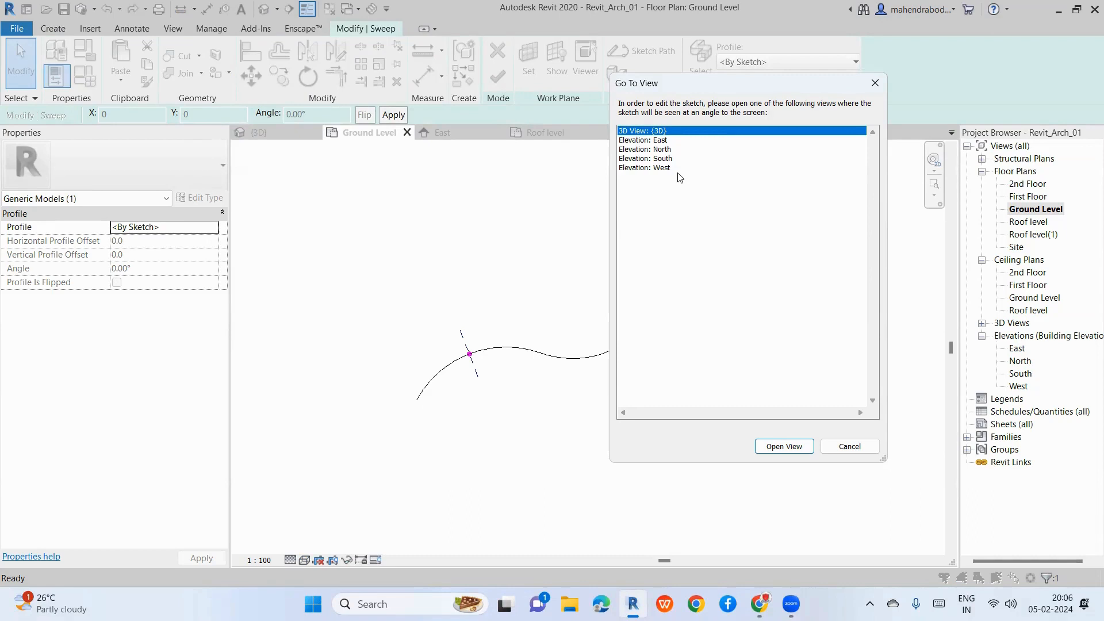
{"action": "left_click", "coordinate": [660, 142]}
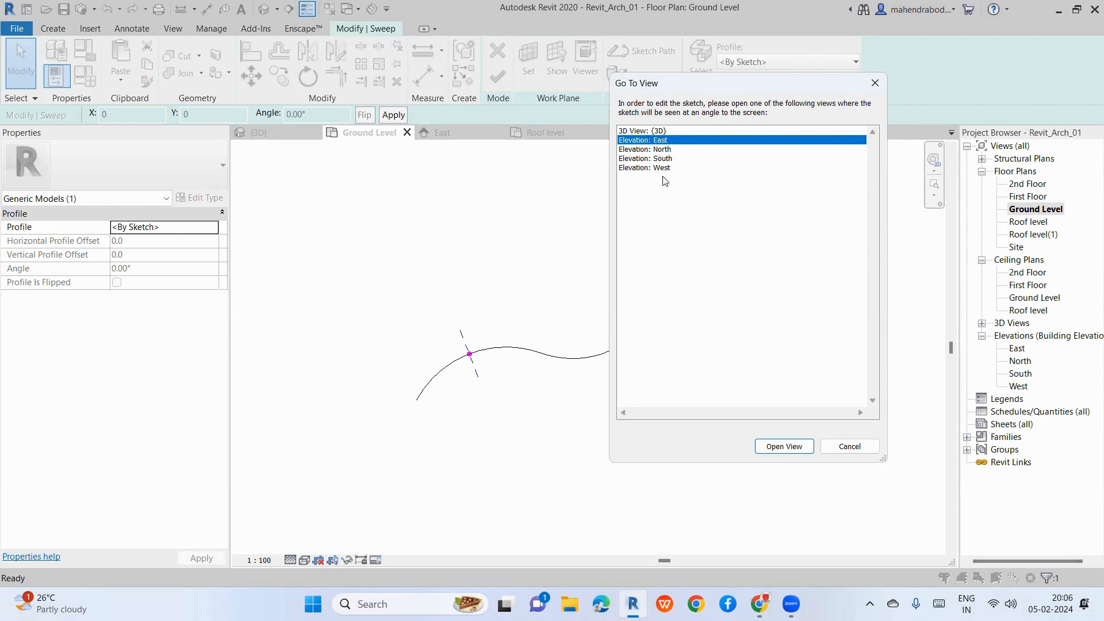
Step: Open the East elevation and zoom in on the reference-plane crossing
{"action": "left_click", "coordinate": [770, 448]}
{"action": "scroll", "coordinate": [609, 305], "scroll_direction": "down", "scroll_amount": 5}
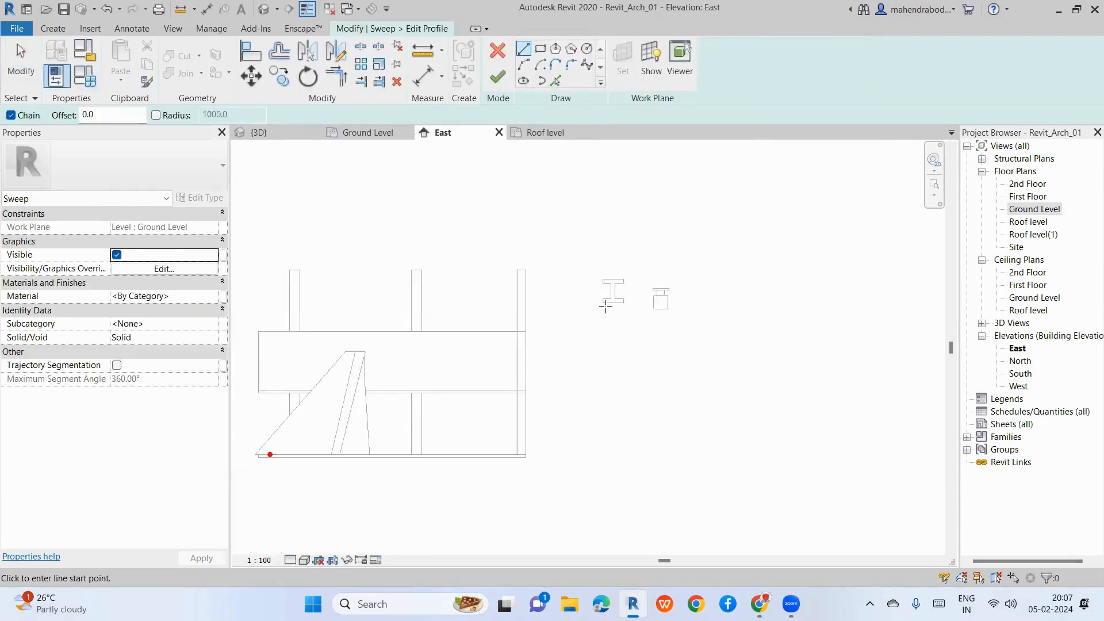
{"action": "scroll", "coordinate": [452, 379], "scroll_direction": "up", "scroll_amount": 5}
{"action": "scroll", "coordinate": [463, 377], "scroll_direction": "up", "scroll_amount": 4}
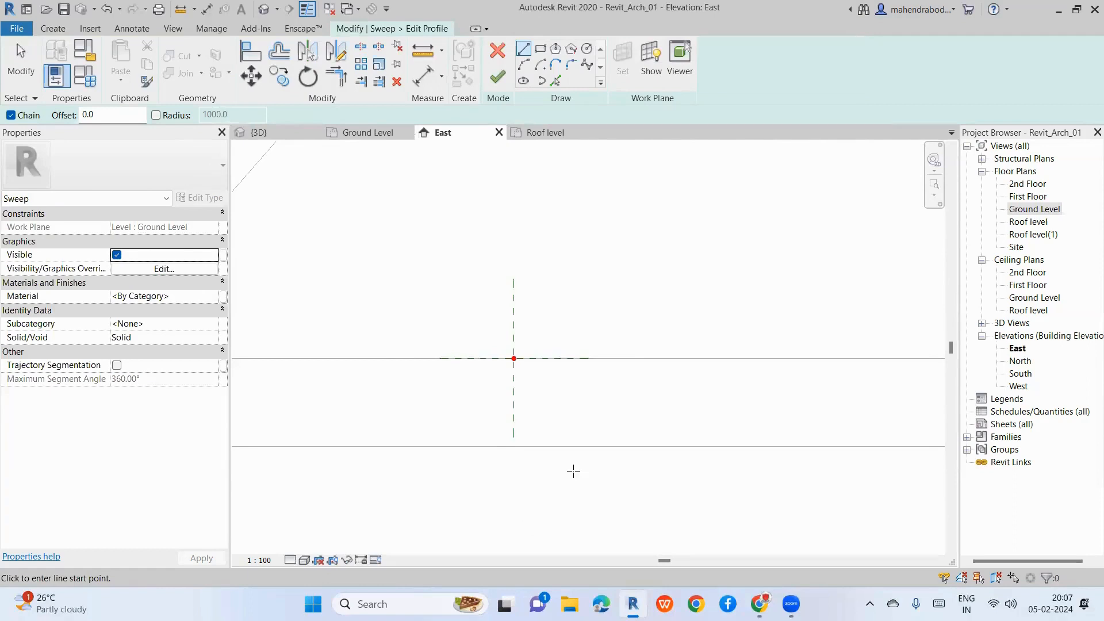
{"action": "scroll", "coordinate": [522, 359], "scroll_direction": "up", "scroll_amount": 2}
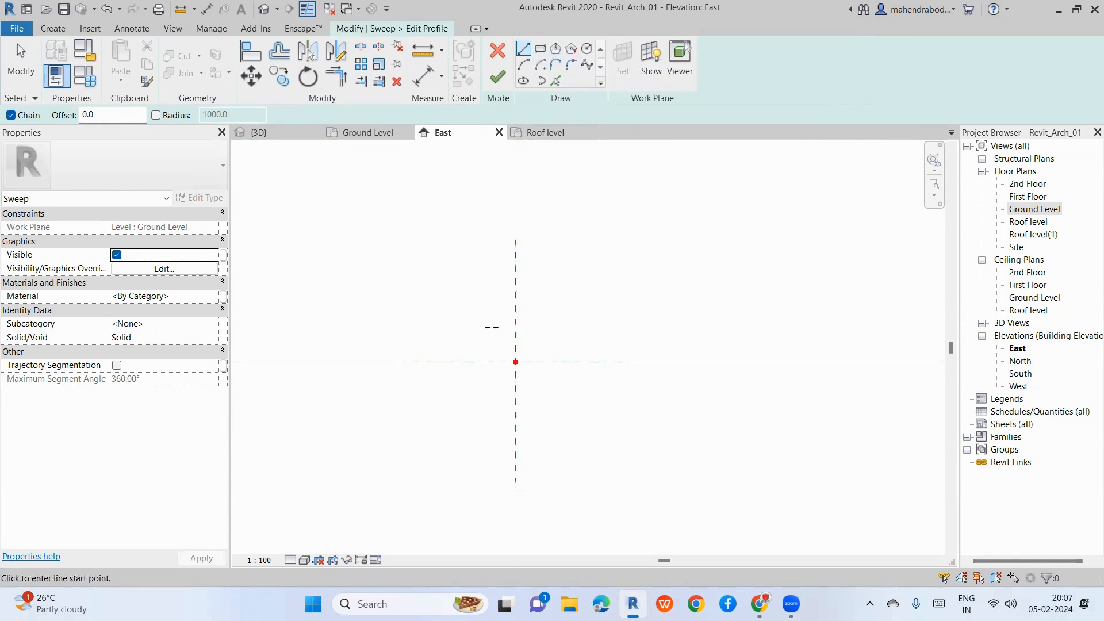
{"action": "scroll", "coordinate": [506, 319], "scroll_direction": "up", "scroll_amount": 1}
Step: Draw a horizontal test profile line, then window-select and delete it
{"action": "left_click", "coordinate": [495, 328]}
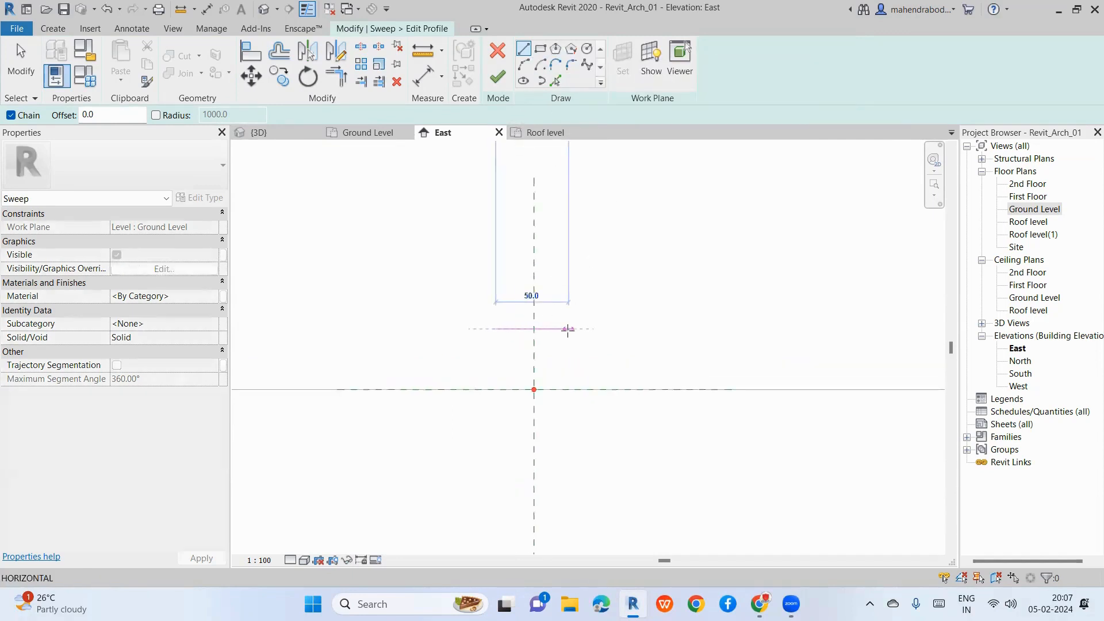
{"action": "scroll", "coordinate": [569, 328], "scroll_direction": "up", "scroll_amount": 1}
{"action": "left_click", "coordinate": [578, 328]}
{"action": "key", "text": "Escape"}
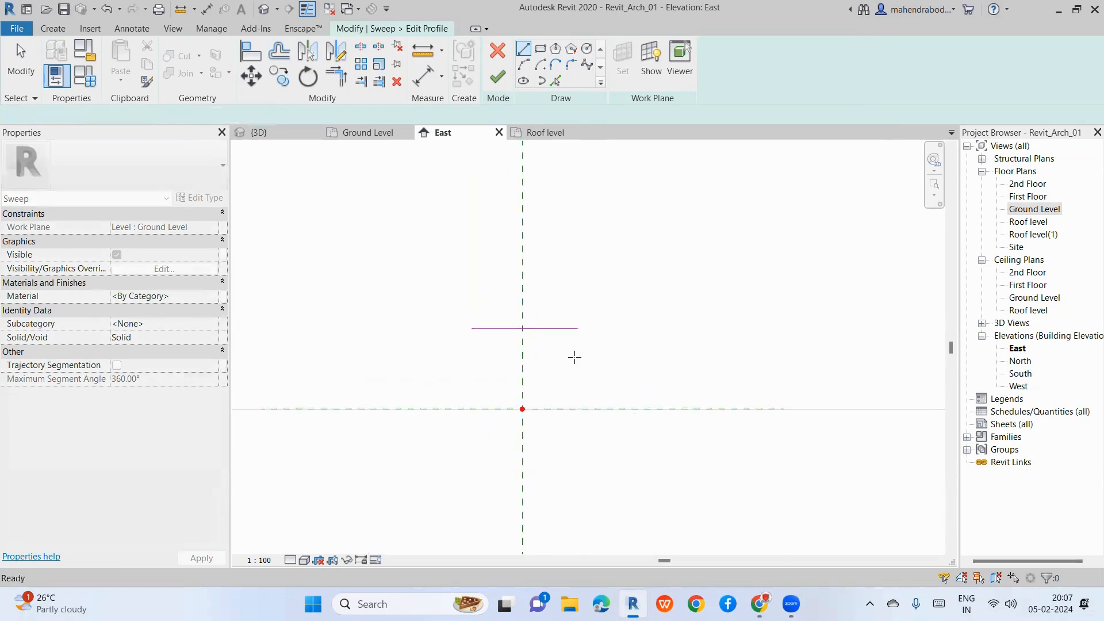
{"action": "key", "text": "Escape"}
{"action": "left_click_drag", "start_coordinate": [450, 306], "coordinate": [601, 360]}
{"action": "key", "text": "Delete"}
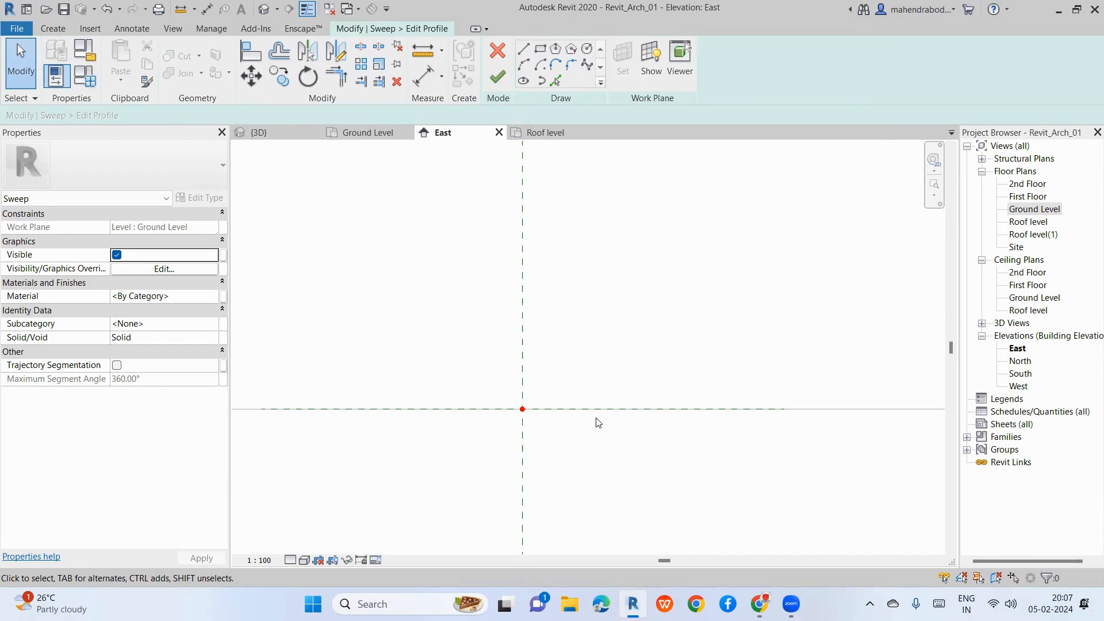
Step: Chain lines from the reference-plane crossing up the rail's right half, starting with a 15.0 segment
{"action": "left_click", "coordinate": [529, 54]}
{"action": "left_click", "coordinate": [529, 384]}
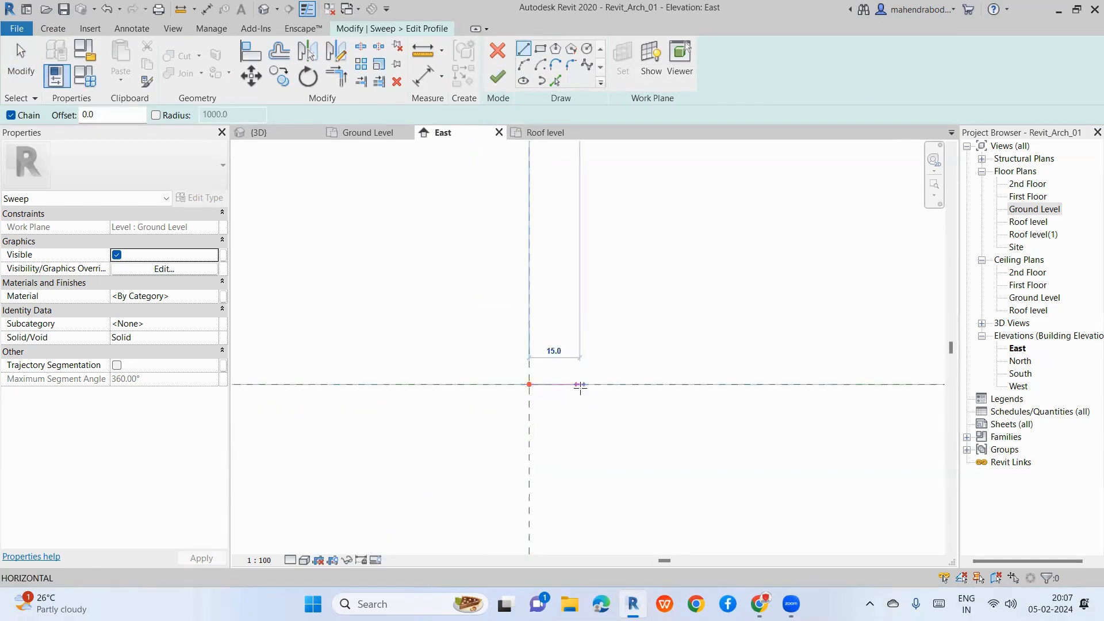
{"action": "left_click", "coordinate": [580, 386]}
{"action": "scroll", "coordinate": [580, 386], "scroll_direction": "up", "scroll_amount": 3}
{"action": "left_click", "coordinate": [579, 369]}
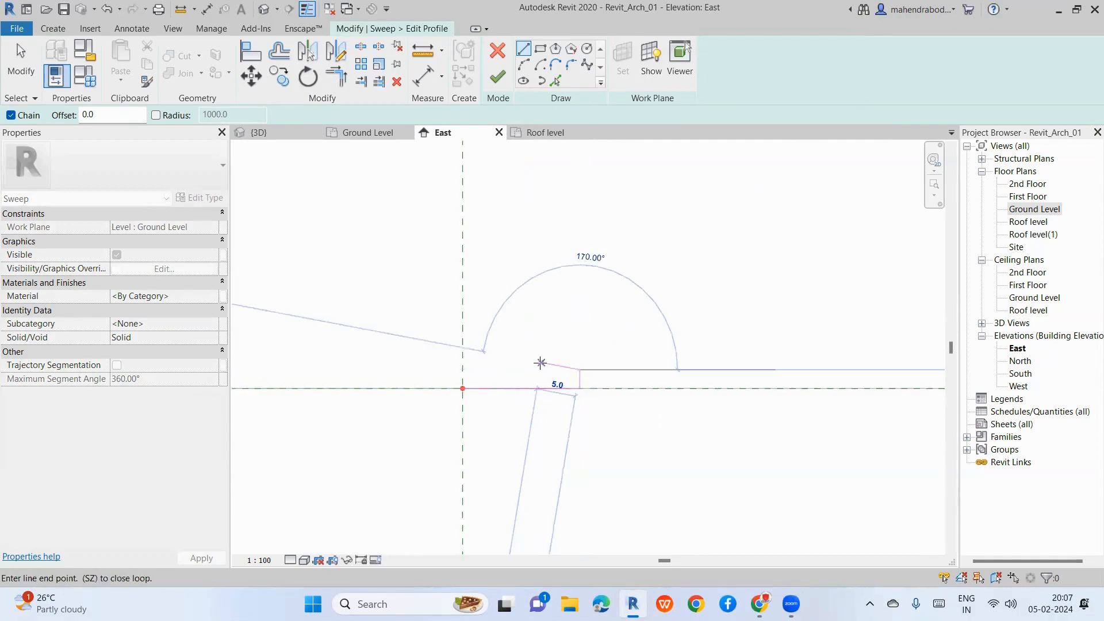
{"action": "left_click", "coordinate": [541, 362]}
{"action": "left_click", "coordinate": [541, 294]}
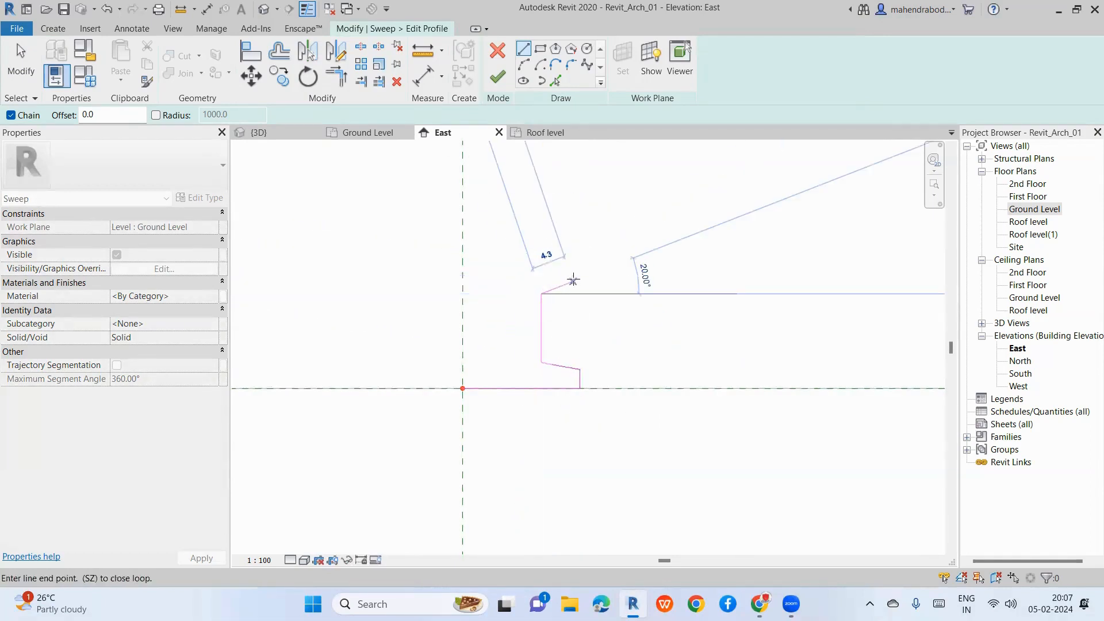
{"action": "left_click", "coordinate": [571, 281]}
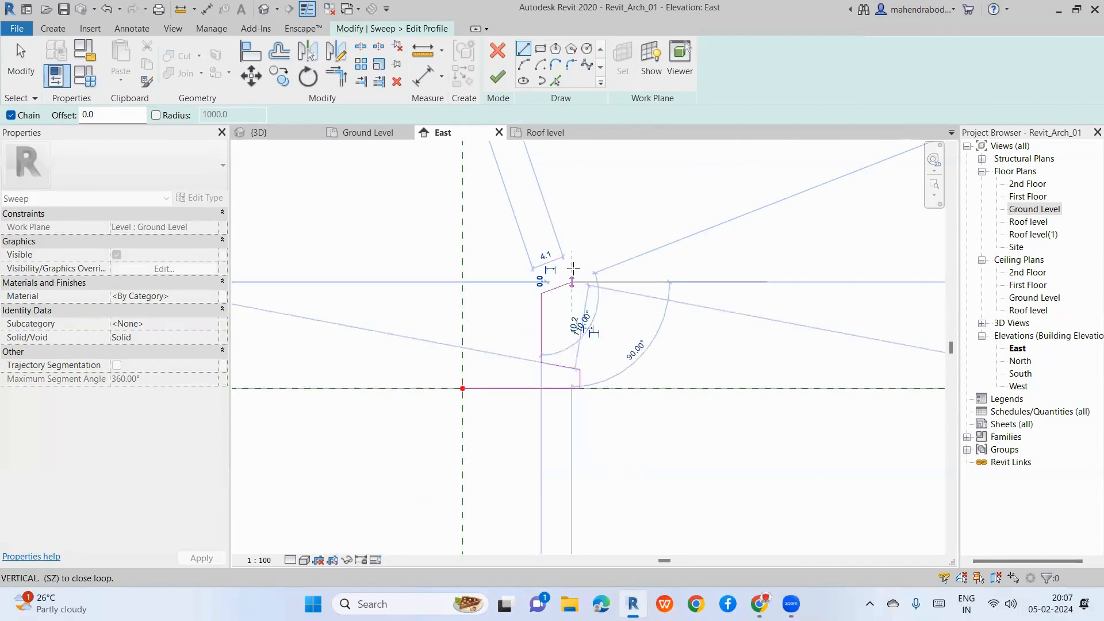
{"action": "left_click", "coordinate": [571, 265]}
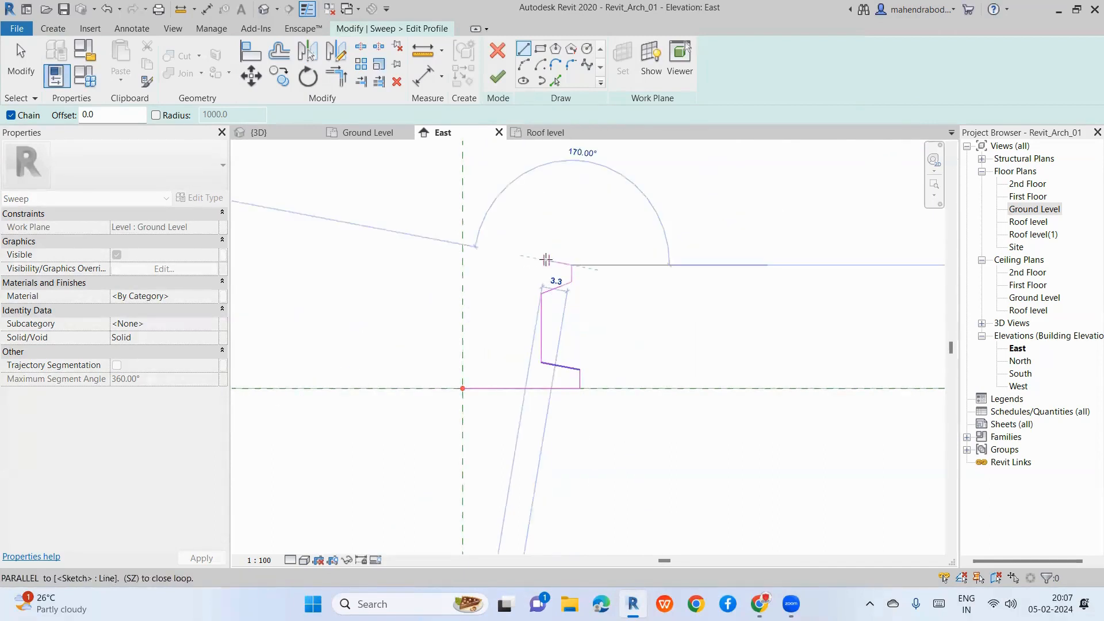
{"action": "scroll", "coordinate": [544, 263], "scroll_direction": "up", "scroll_amount": 2}
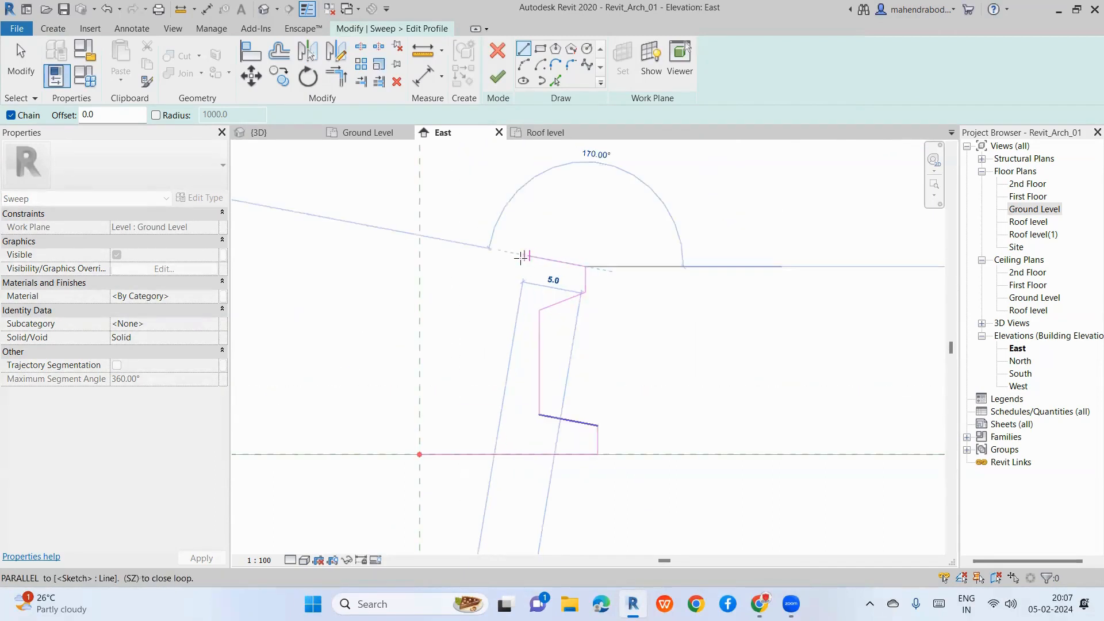
{"action": "left_click", "coordinate": [500, 255]}
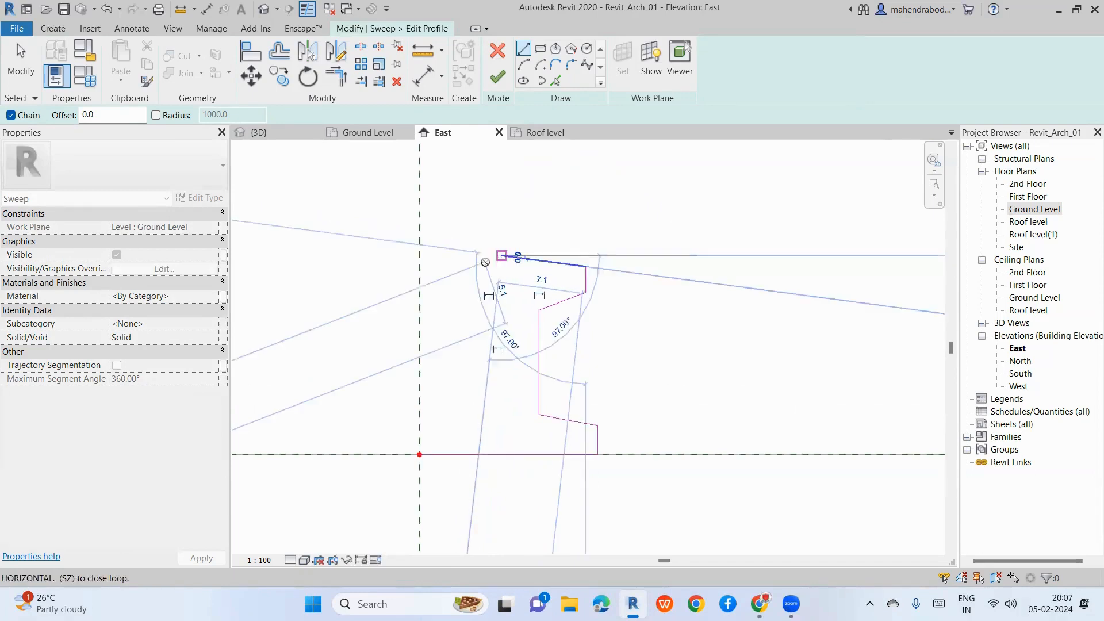
{"action": "key", "text": "Escape"}
{"action": "key", "text": "Escape"}
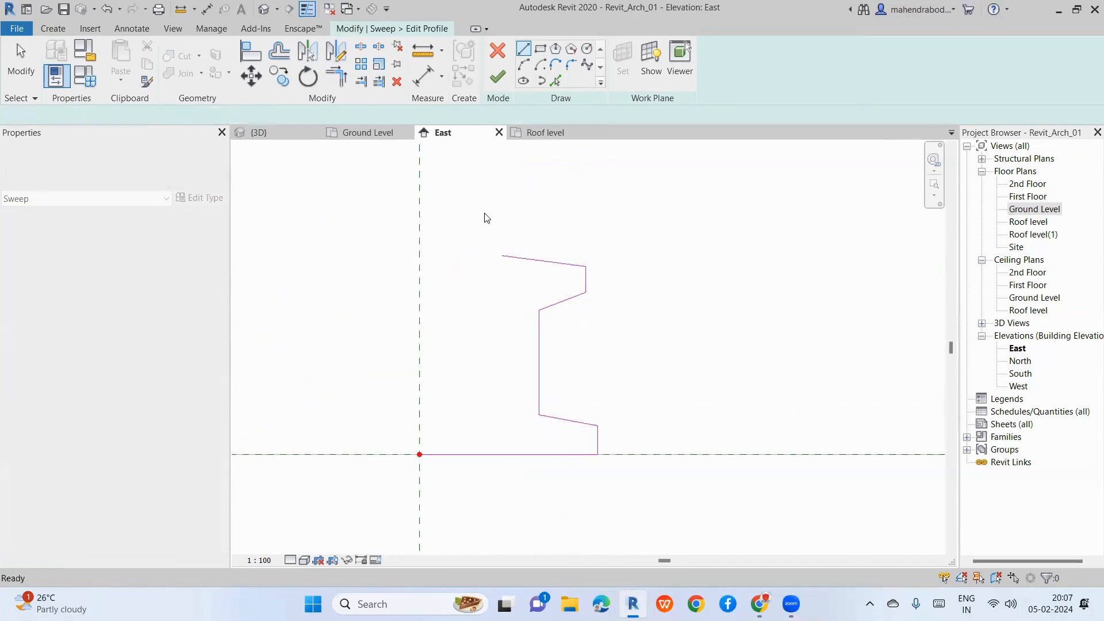
{"action": "left_click_drag", "start_coordinate": [485, 209], "coordinate": [674, 488]}
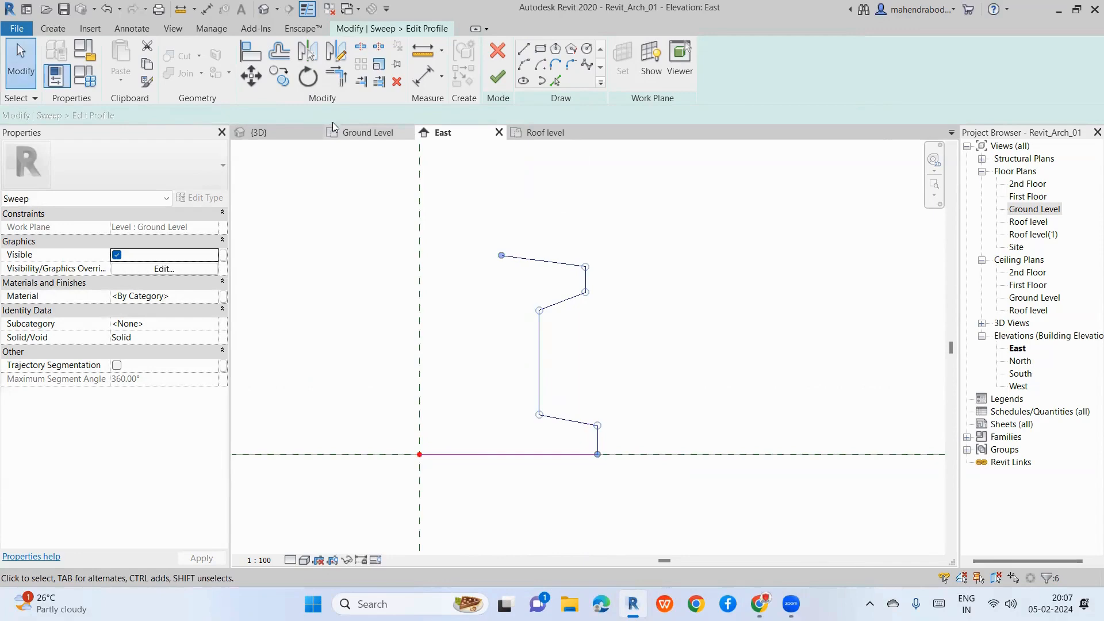
{"action": "left_click", "coordinate": [342, 81]}
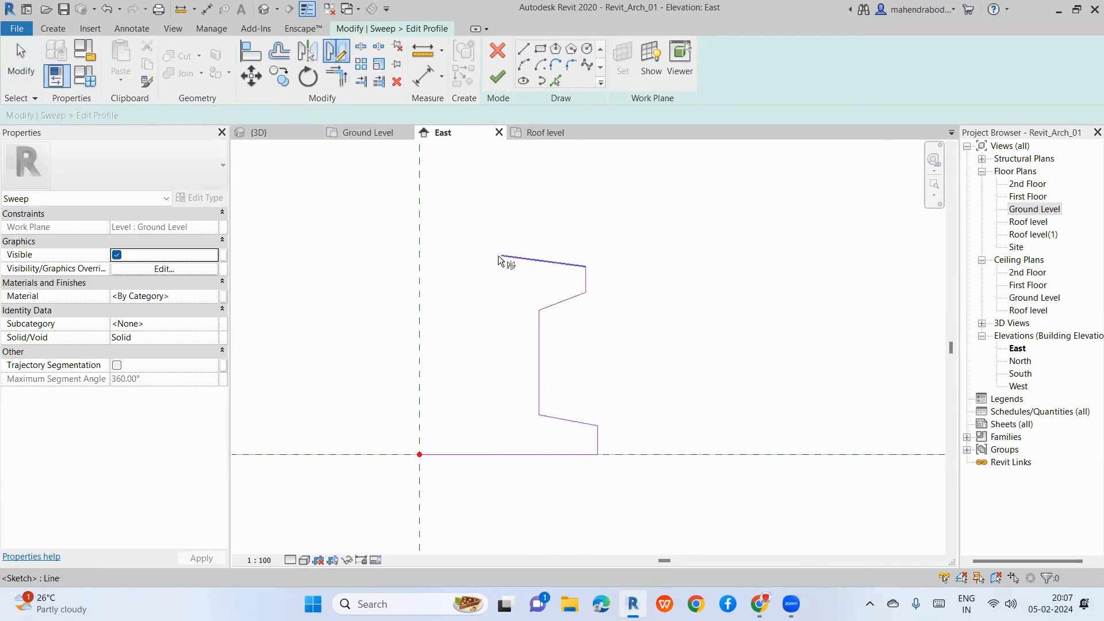
{"action": "key", "text": "Escape"}
{"action": "left_click_drag", "start_coordinate": [466, 190], "coordinate": [697, 494]}
{"action": "left_click", "coordinate": [334, 52]}
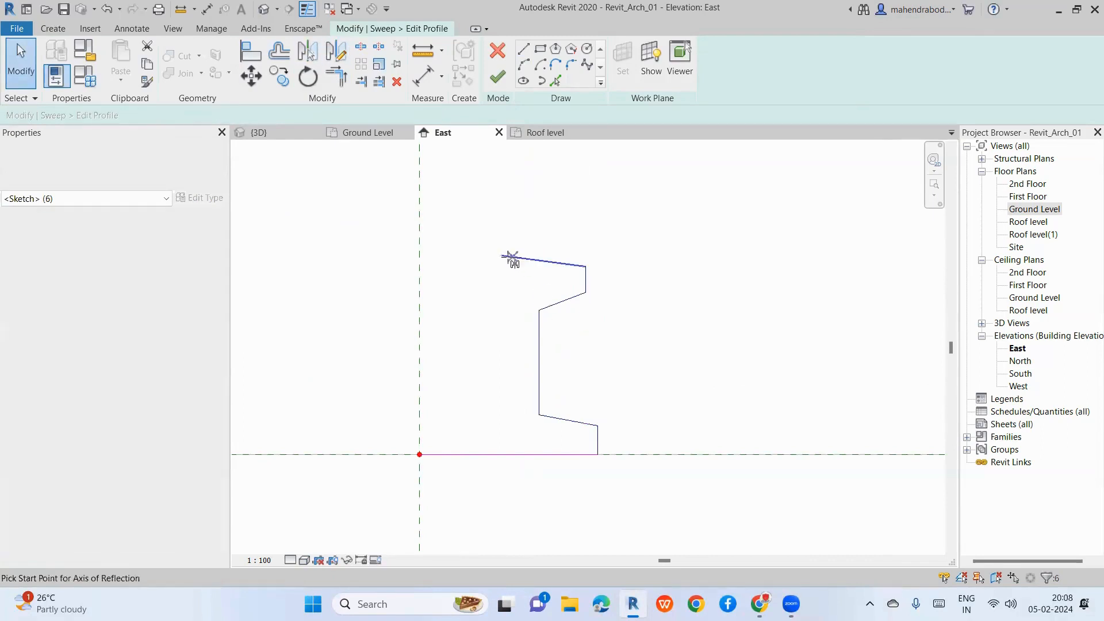
{"action": "left_click", "coordinate": [502, 256]}
{"action": "left_click", "coordinate": [500, 454]}
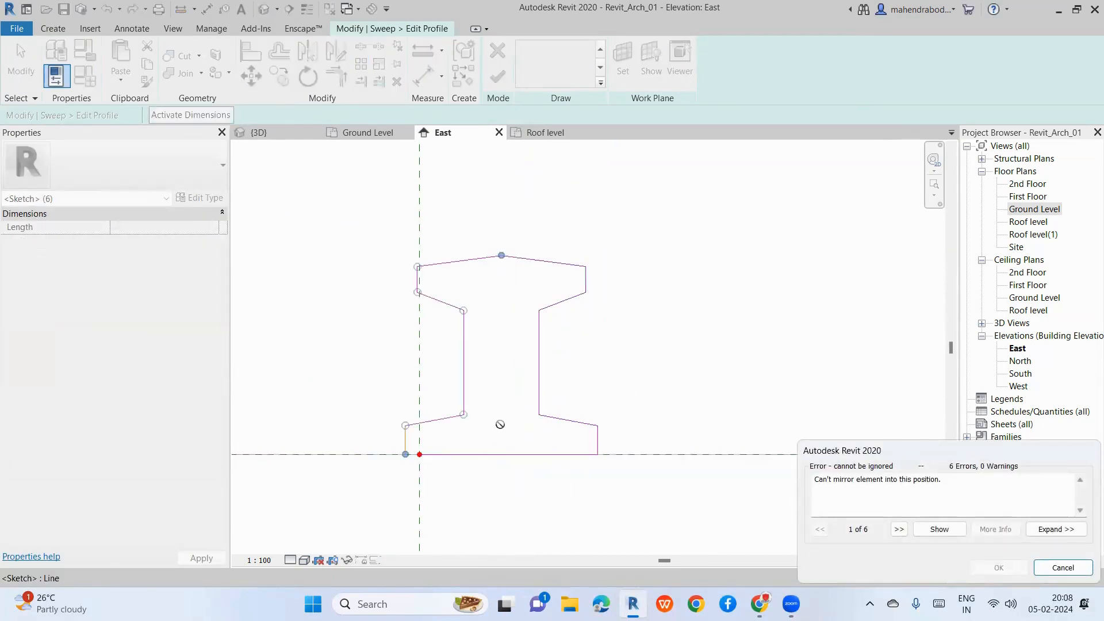
{"action": "left_click_drag", "start_coordinate": [984, 446], "coordinate": [957, 314]}
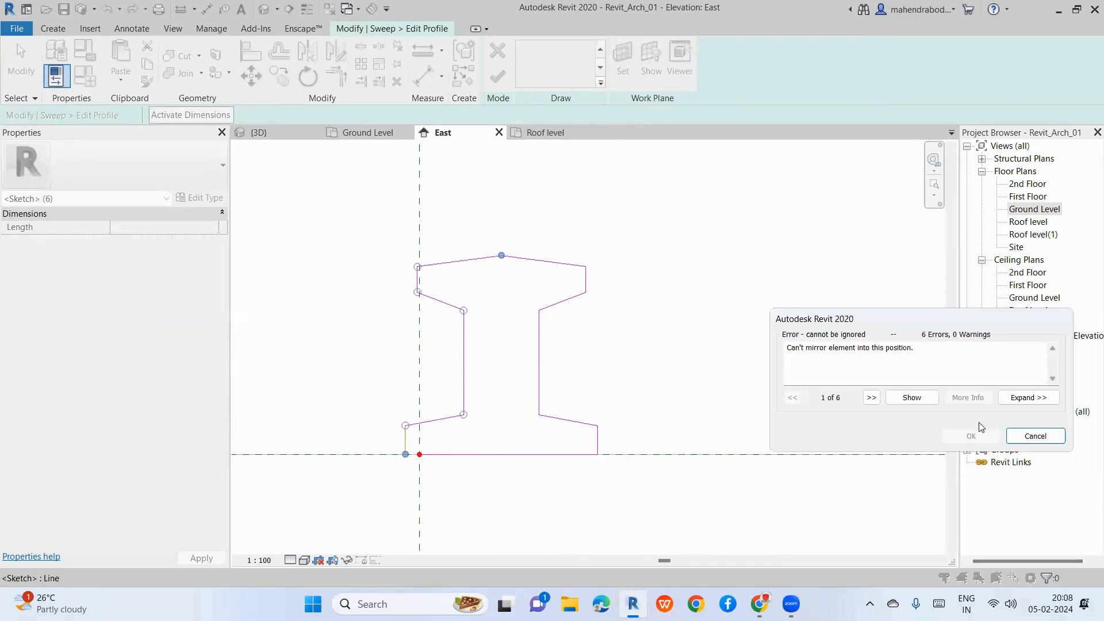
{"action": "left_click", "coordinate": [1011, 439]}
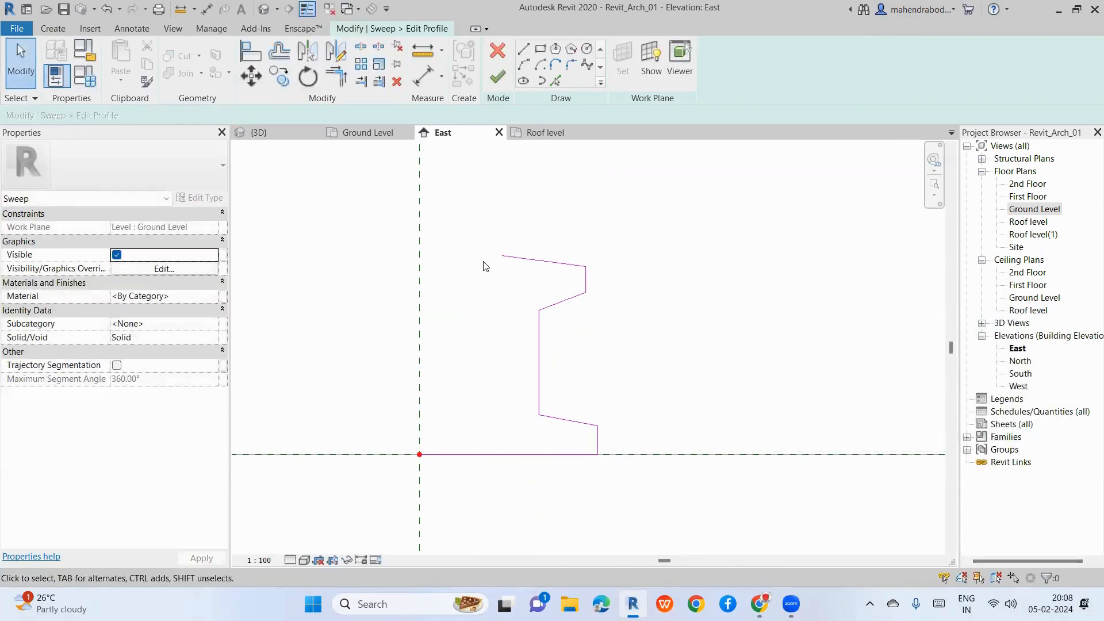
{"action": "left_click_drag", "start_coordinate": [475, 217], "coordinate": [676, 471]}
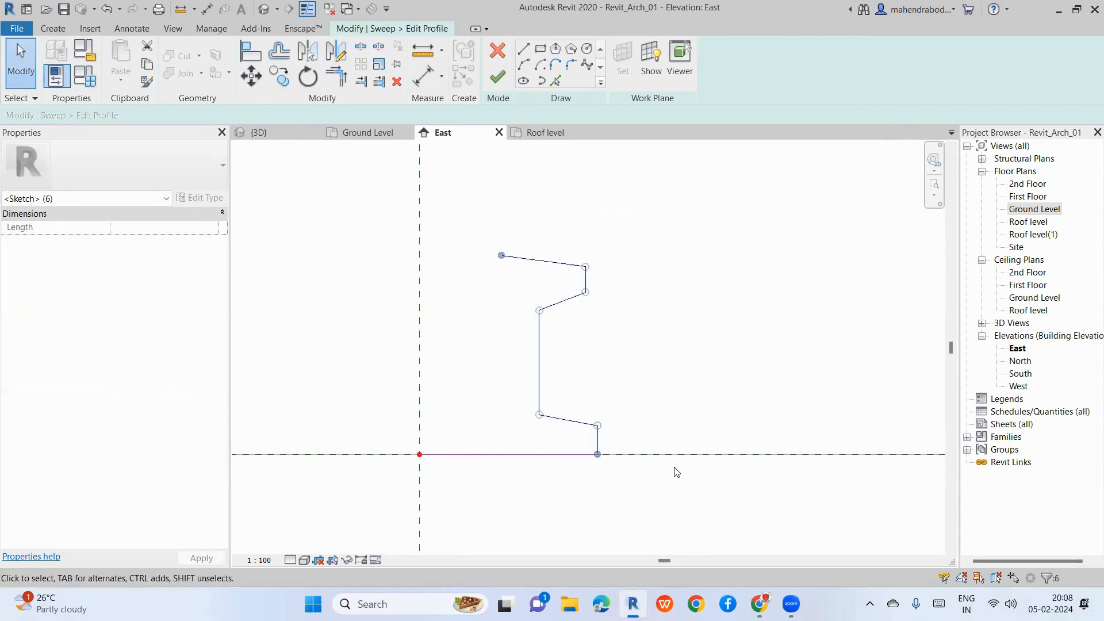
{"action": "left_click", "coordinate": [332, 56]}
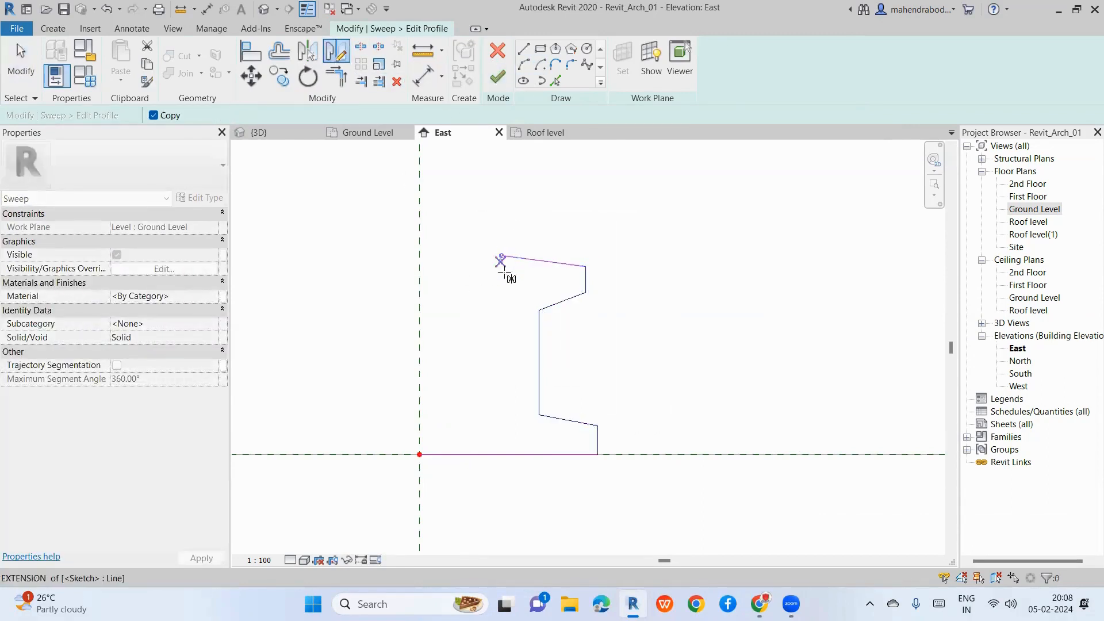
{"action": "left_click", "coordinate": [513, 257]}
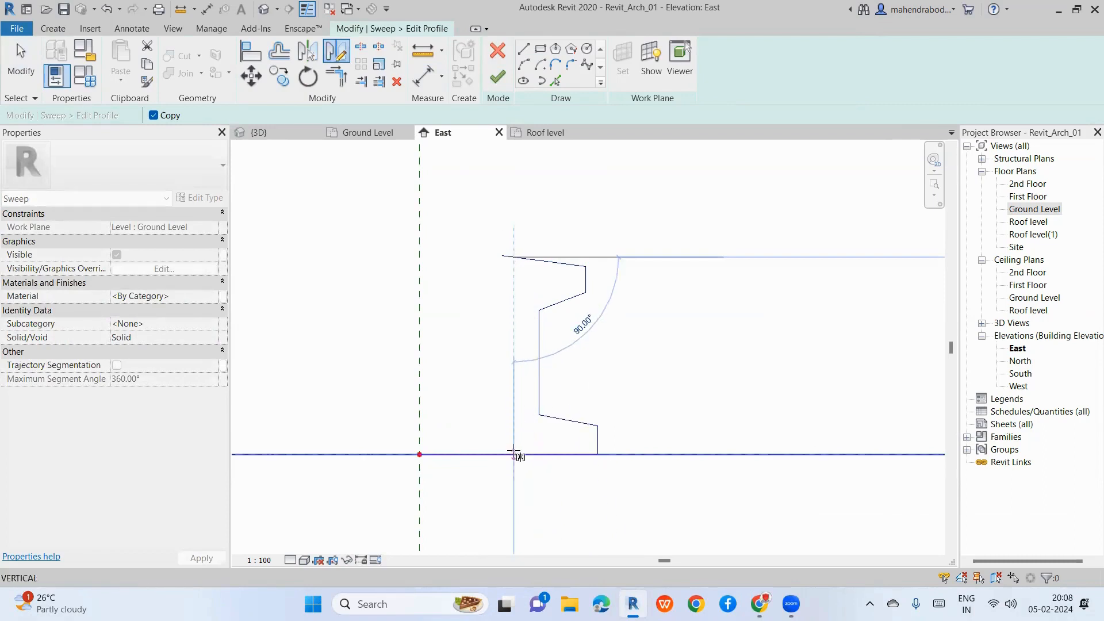
{"action": "left_click", "coordinate": [514, 455]}
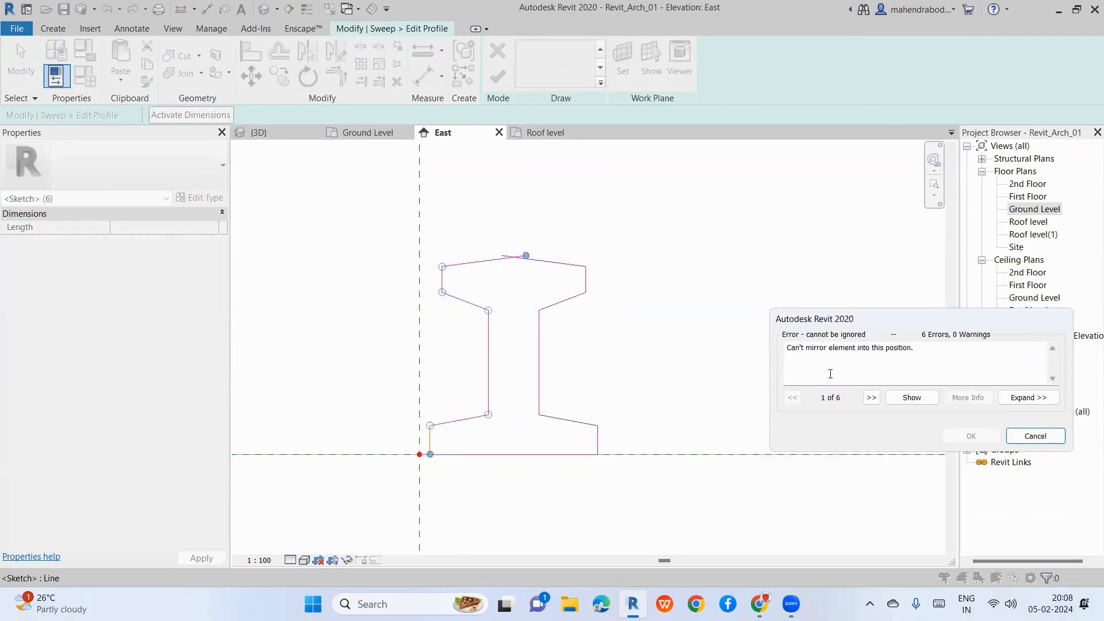
{"action": "key", "text": "Escape"}
{"action": "left_click", "coordinate": [540, 365]}
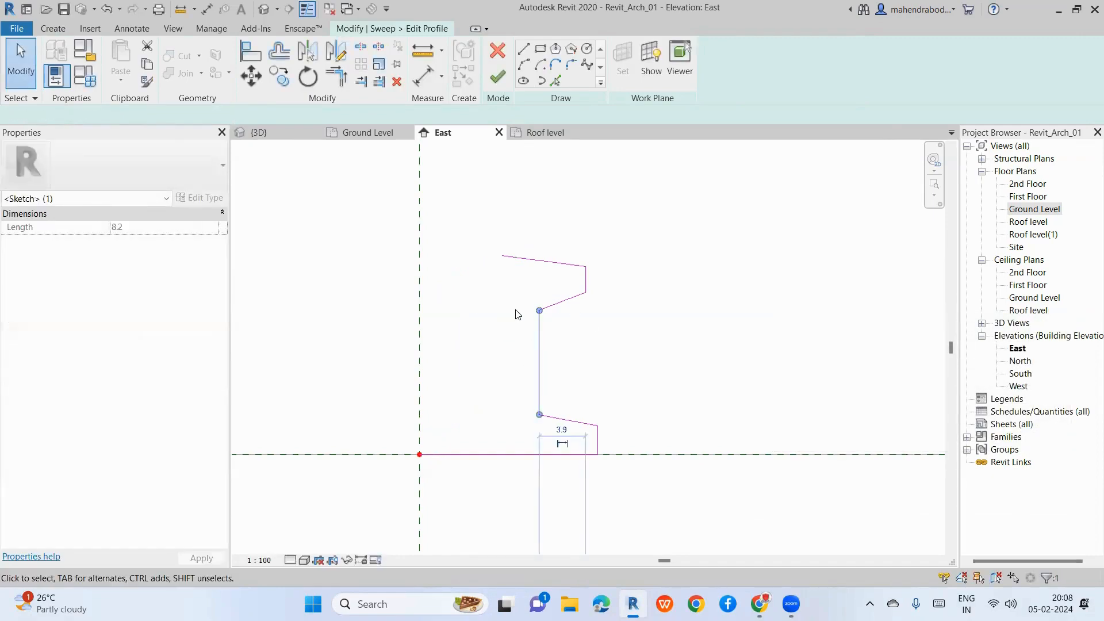
{"action": "key", "text": "Escape"}
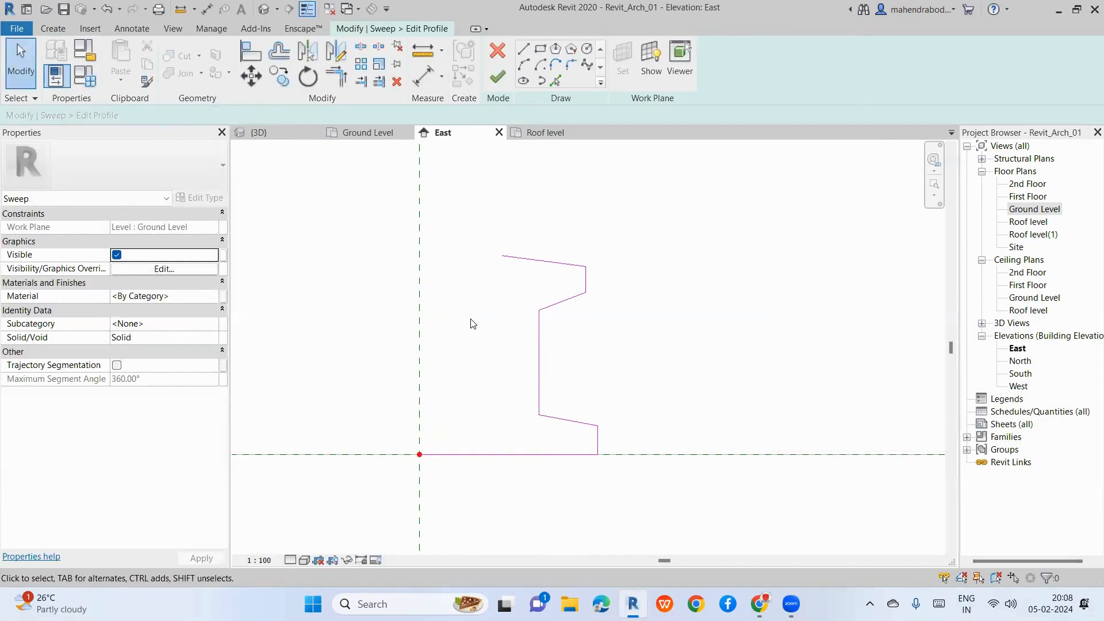
{"action": "left_click_drag", "start_coordinate": [475, 223], "coordinate": [661, 467]}
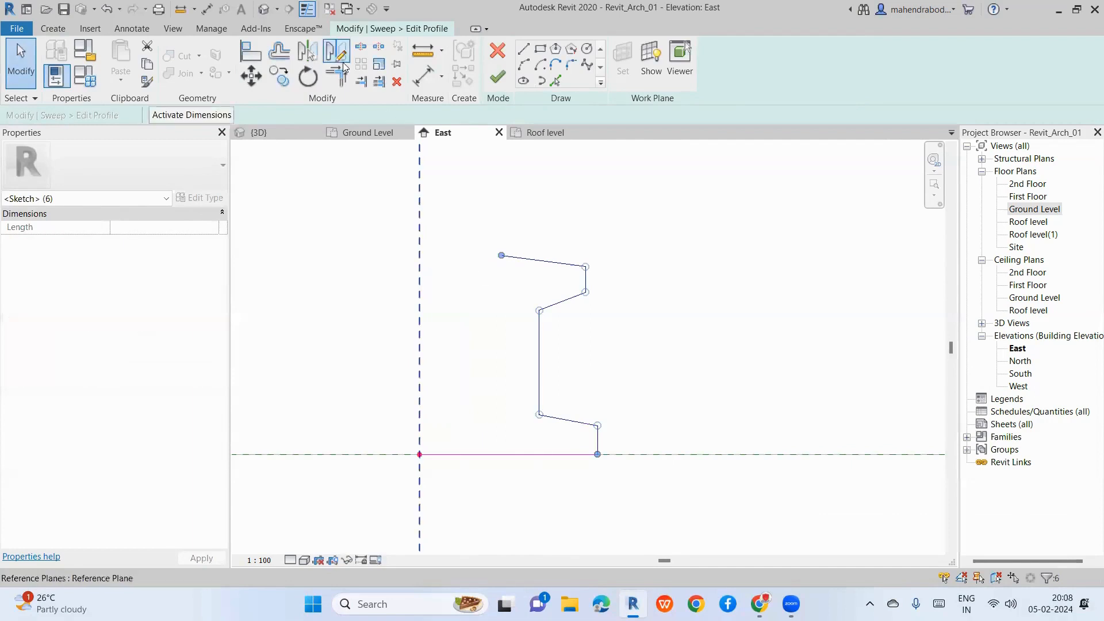
{"action": "key", "text": "d"}
{"action": "key", "text": "m"}
{"action": "key", "text": "Escape"}
{"action": "key", "text": "Escape"}
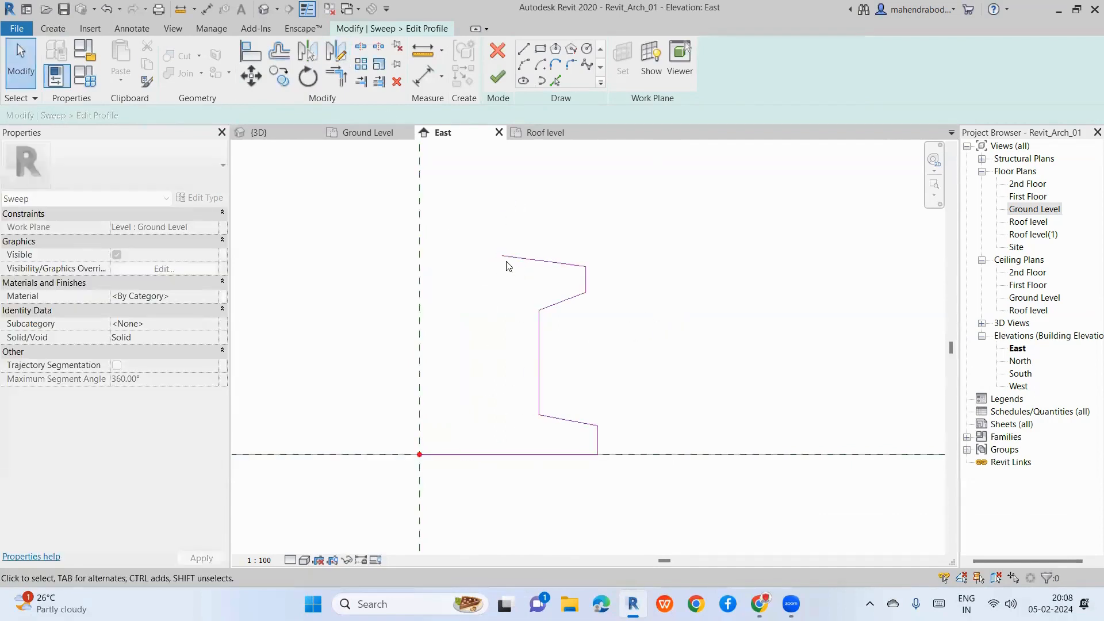
{"action": "left_click", "coordinate": [515, 256]}
{"action": "left_click", "coordinate": [329, 57]}
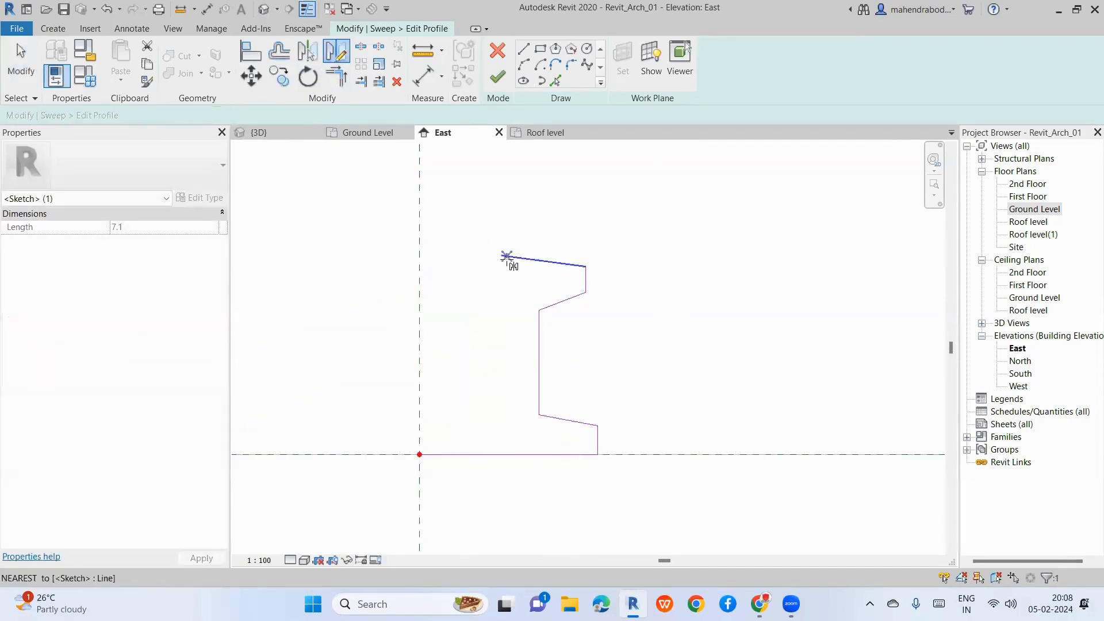
{"action": "left_click", "coordinate": [501, 255]}
{"action": "left_click", "coordinate": [512, 300]}
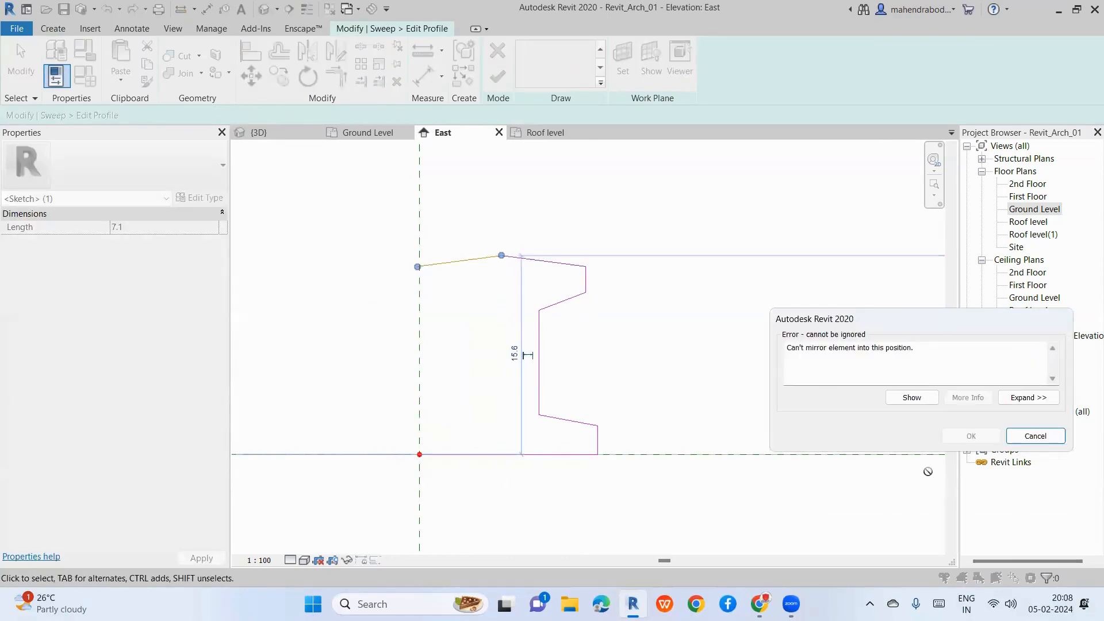
{"action": "left_click", "coordinate": [1020, 401]}
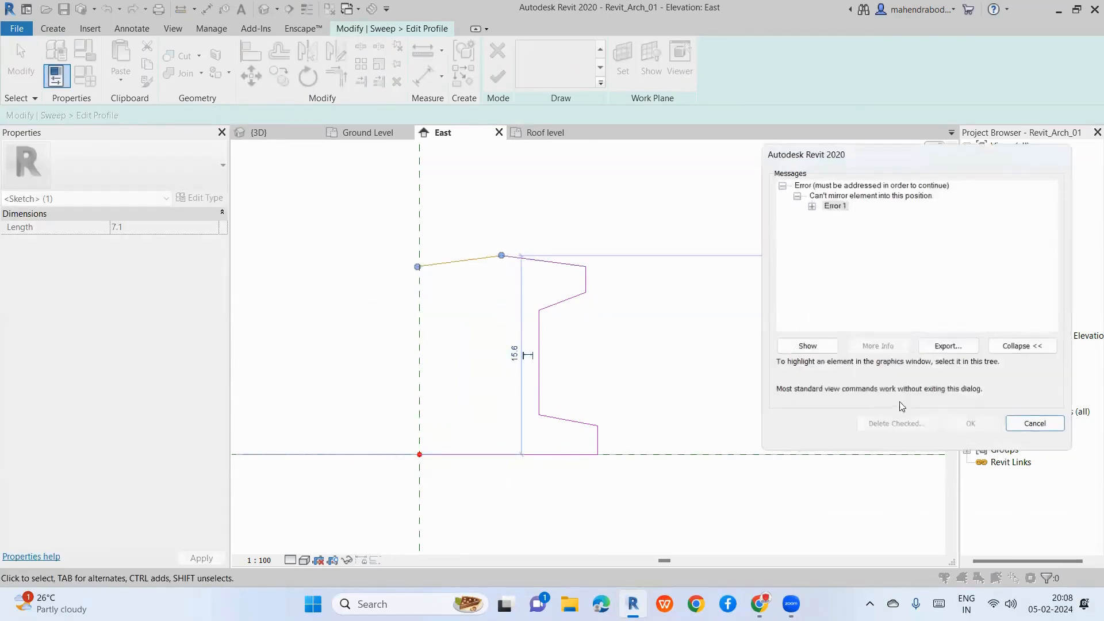
{"action": "left_click", "coordinate": [811, 205]}
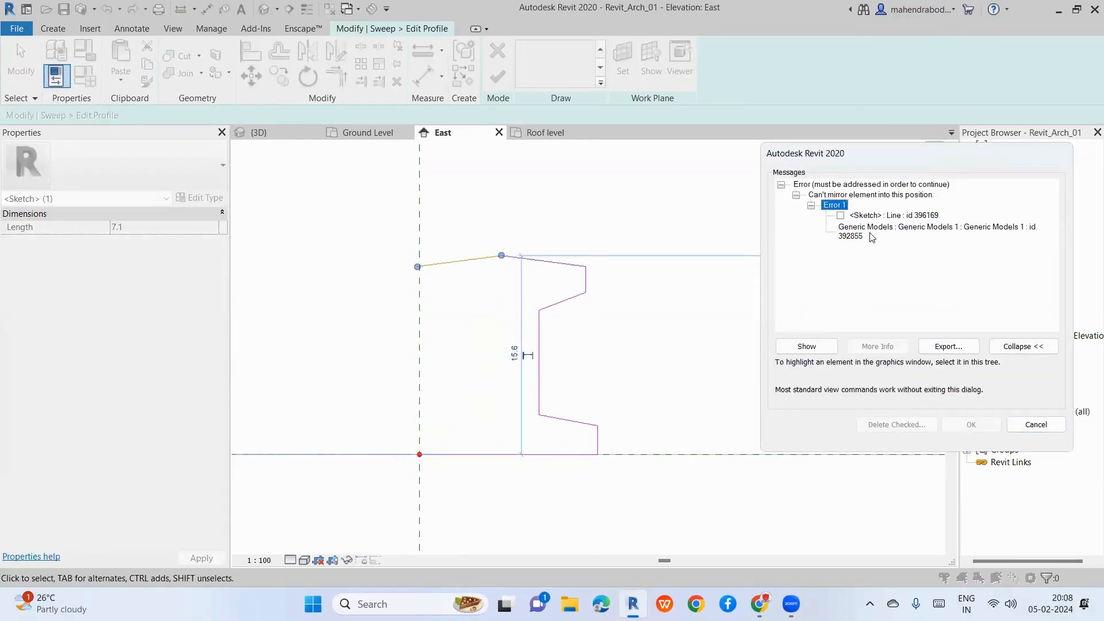
{"action": "key", "text": "Escape"}
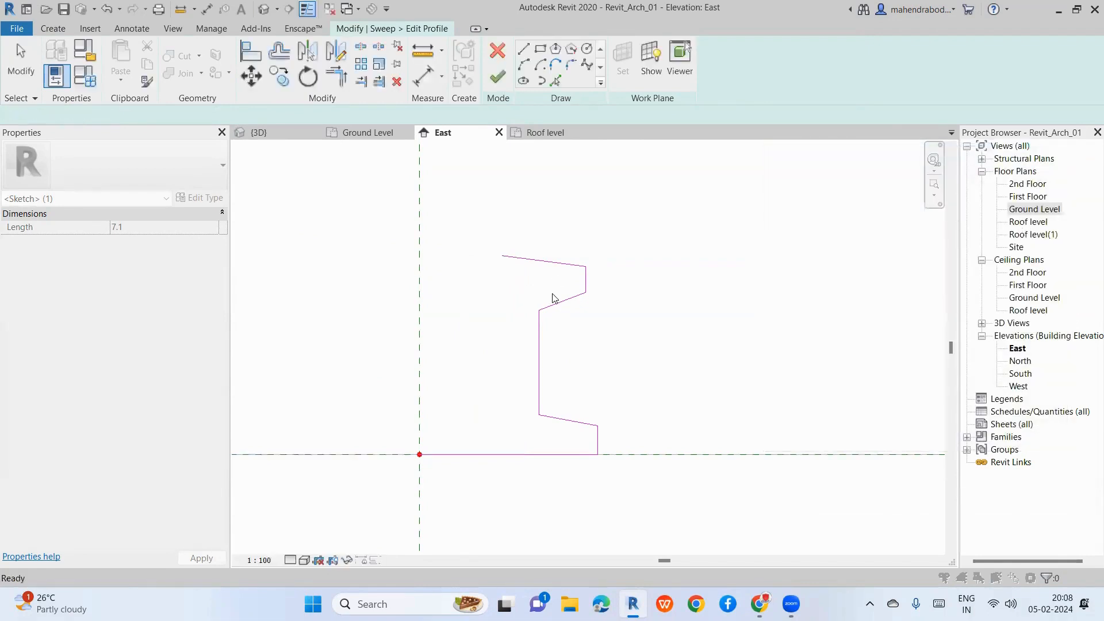
{"action": "left_click", "coordinate": [523, 48]}
Step: Chain lines from the top end down the rail's left head, web and foot to the base line
{"action": "left_click", "coordinate": [500, 256]}
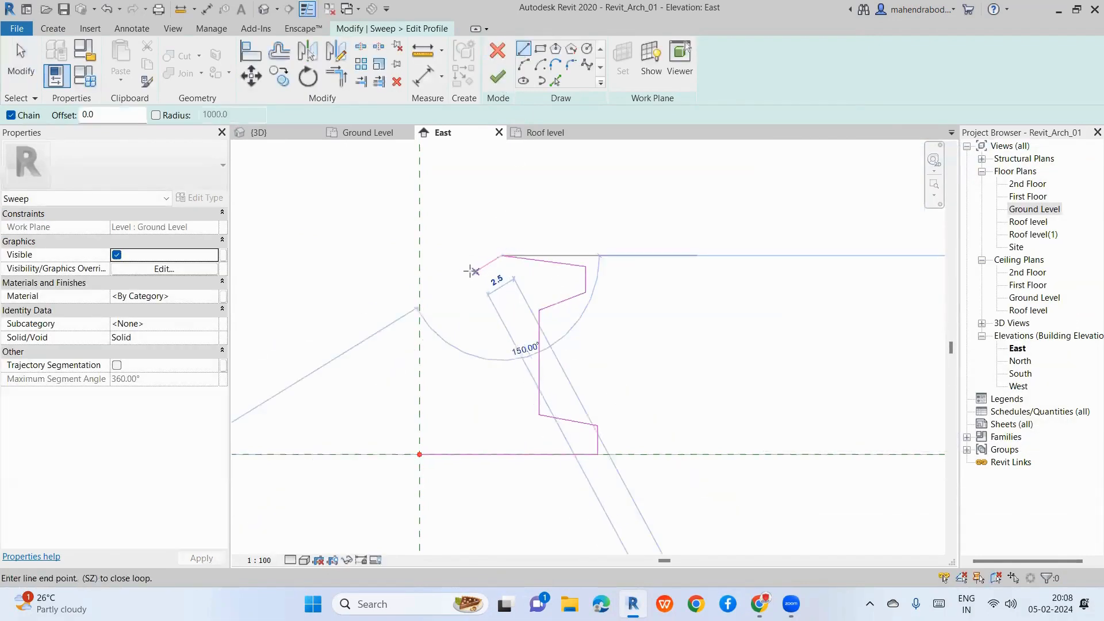
{"action": "left_click", "coordinate": [431, 271]}
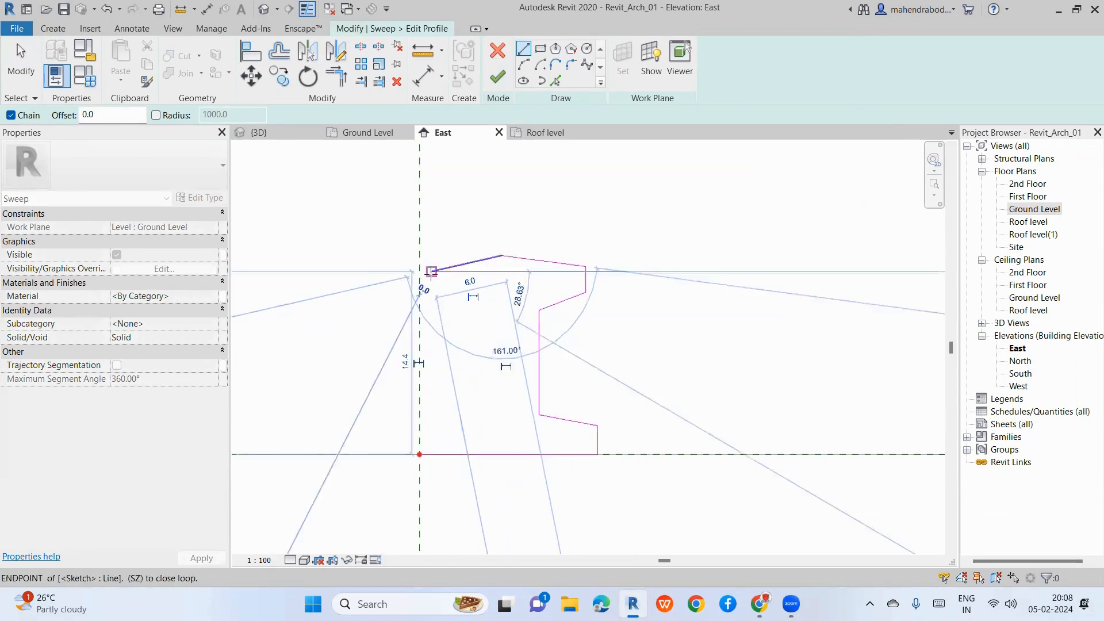
{"action": "left_click", "coordinate": [432, 300]}
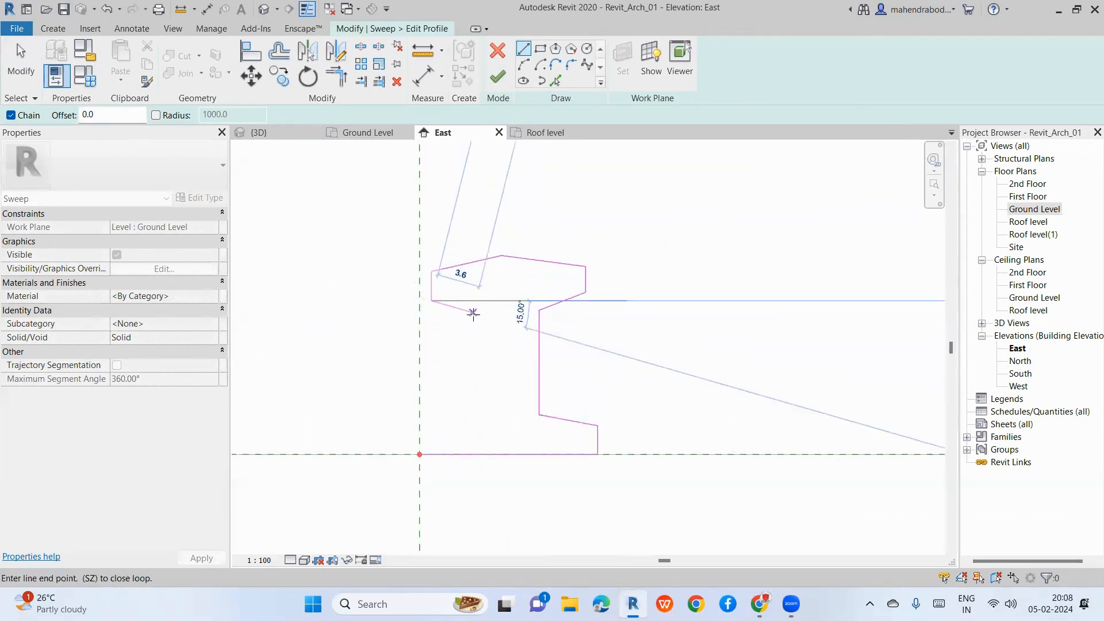
{"action": "left_click", "coordinate": [482, 314]}
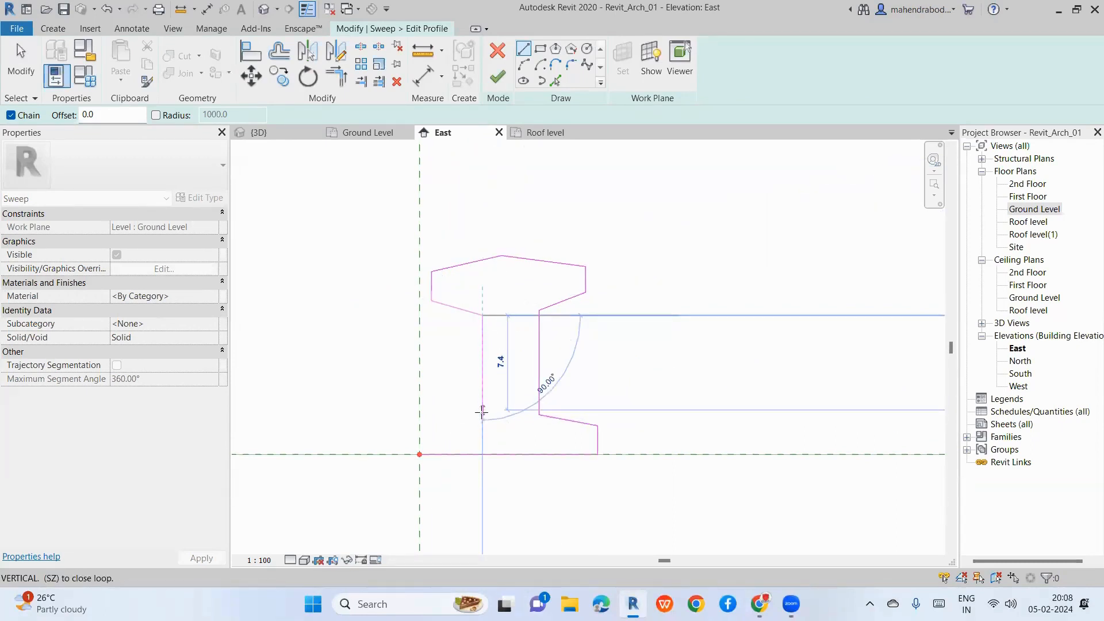
{"action": "left_click", "coordinate": [481, 415]}
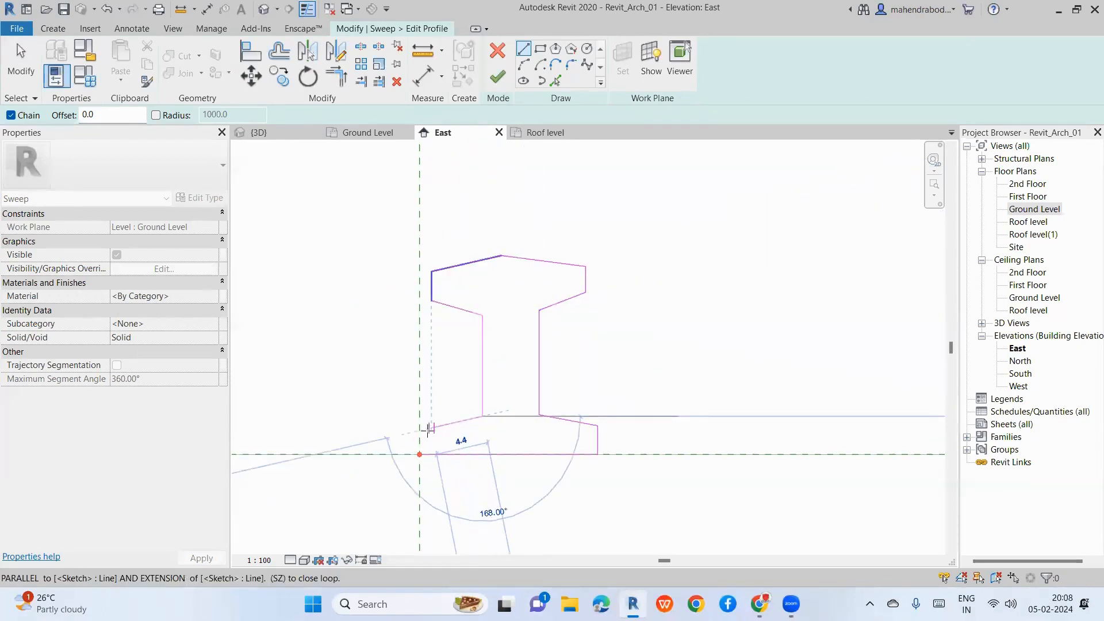
{"action": "left_click", "coordinate": [419, 430]}
{"action": "left_click", "coordinate": [420, 455]}
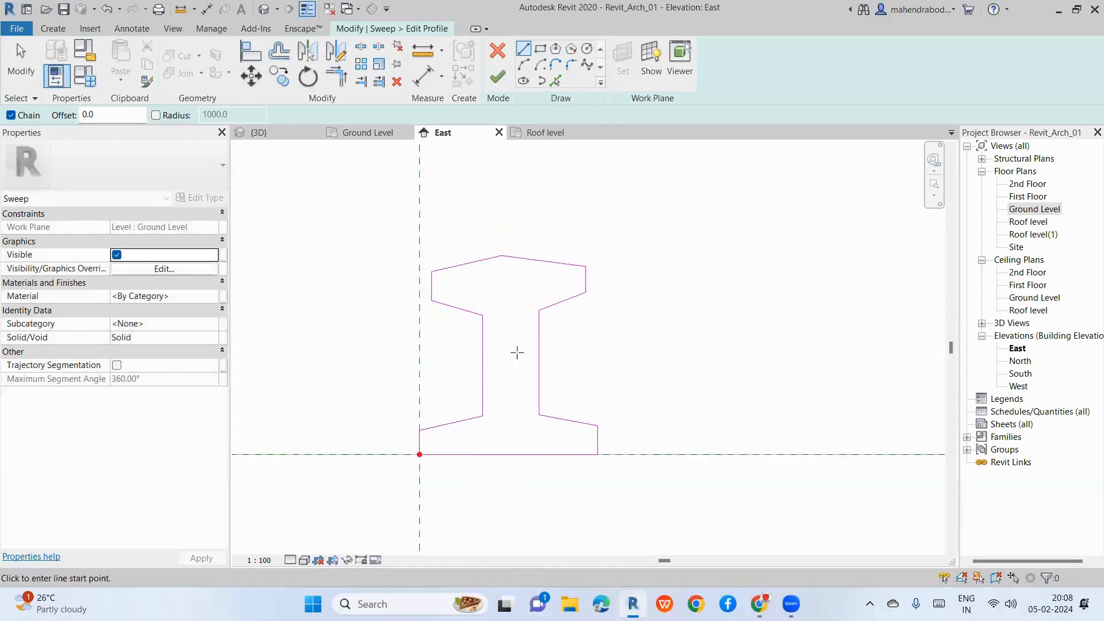
{"action": "key", "text": "Escape"}
{"action": "scroll", "coordinate": [571, 264], "scroll_direction": "up", "scroll_amount": 3}
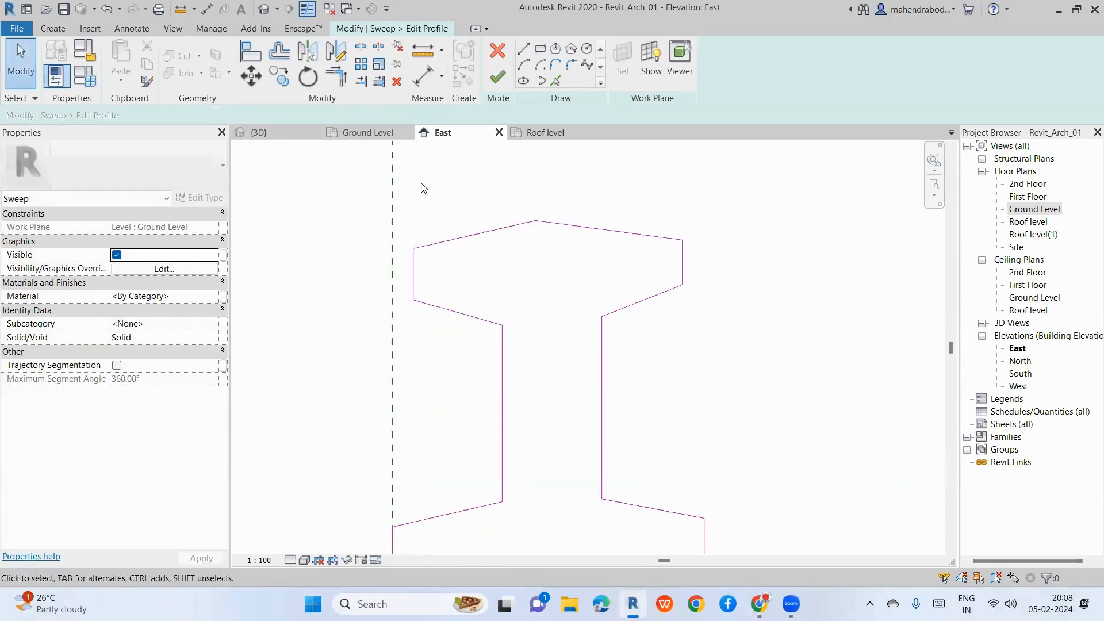
Step: Join the two top lines of the rail head at a common peak
{"action": "left_click", "coordinate": [570, 67]}
{"action": "left_click", "coordinate": [515, 226]}
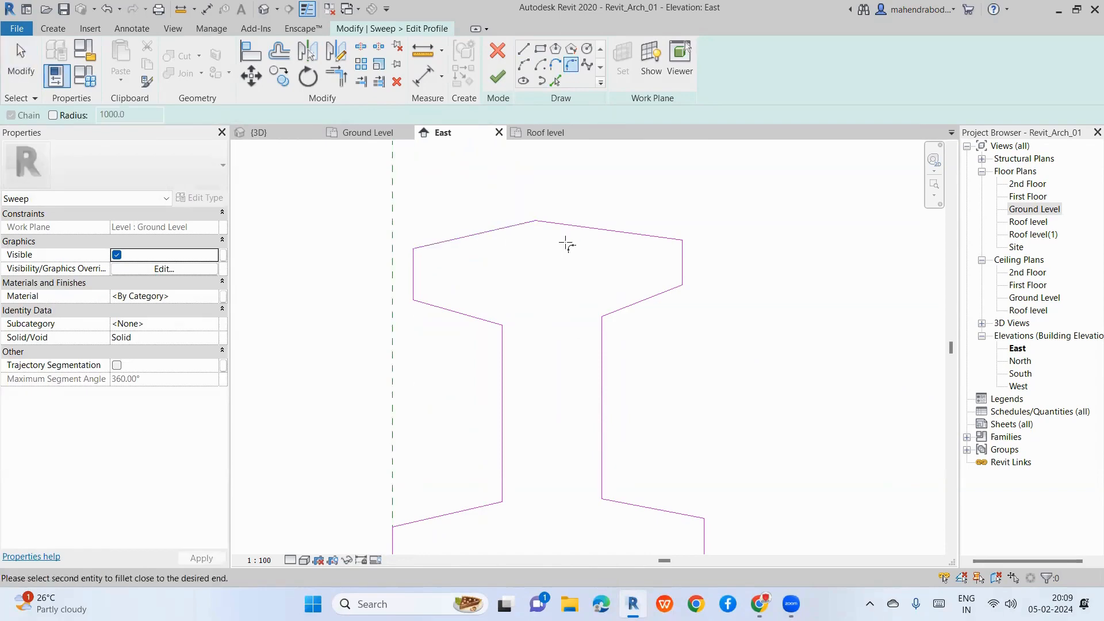
{"action": "left_click", "coordinate": [567, 225]}
{"action": "scroll", "coordinate": [542, 238], "scroll_direction": "up", "scroll_amount": 3}
{"action": "key", "text": "Escape"}
{"action": "key", "text": "Escape"}
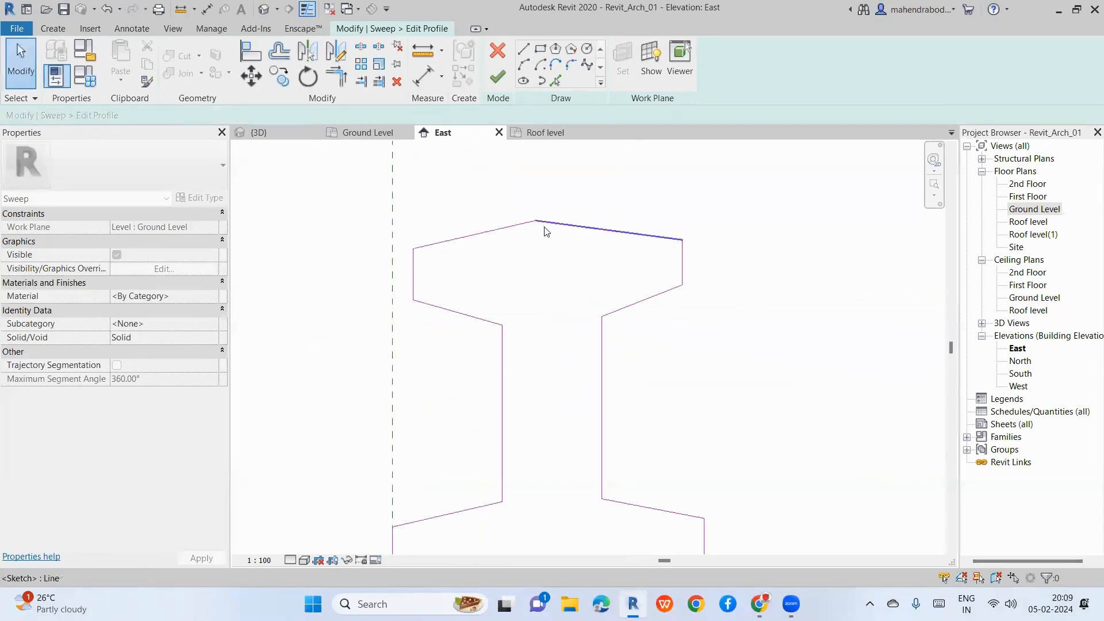
{"action": "scroll", "coordinate": [525, 224], "scroll_direction": "down", "scroll_amount": 1}
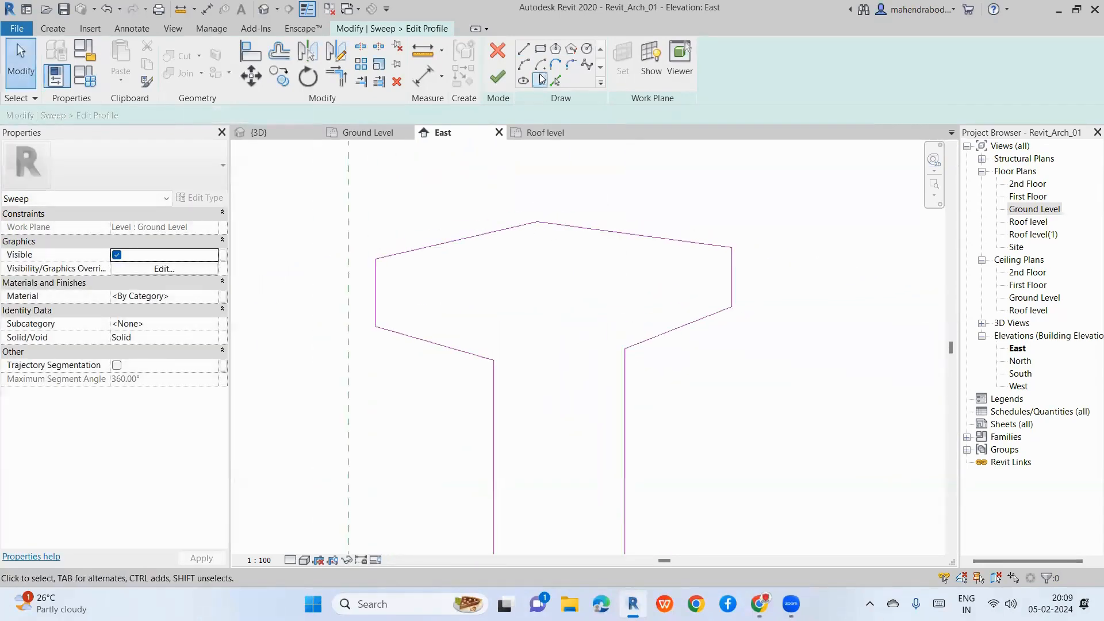
{"action": "left_click", "coordinate": [491, 237]}
{"action": "mouse_move", "coordinate": [537, 223]}
{"action": "left_mouse_down"}
{"action": "mouse_move", "coordinate": [550, 223]}
{"action": "mouse_move", "coordinate": [544, 212]}
{"action": "left_mouse_up"}
{"action": "left_click", "coordinate": [556, 225]}
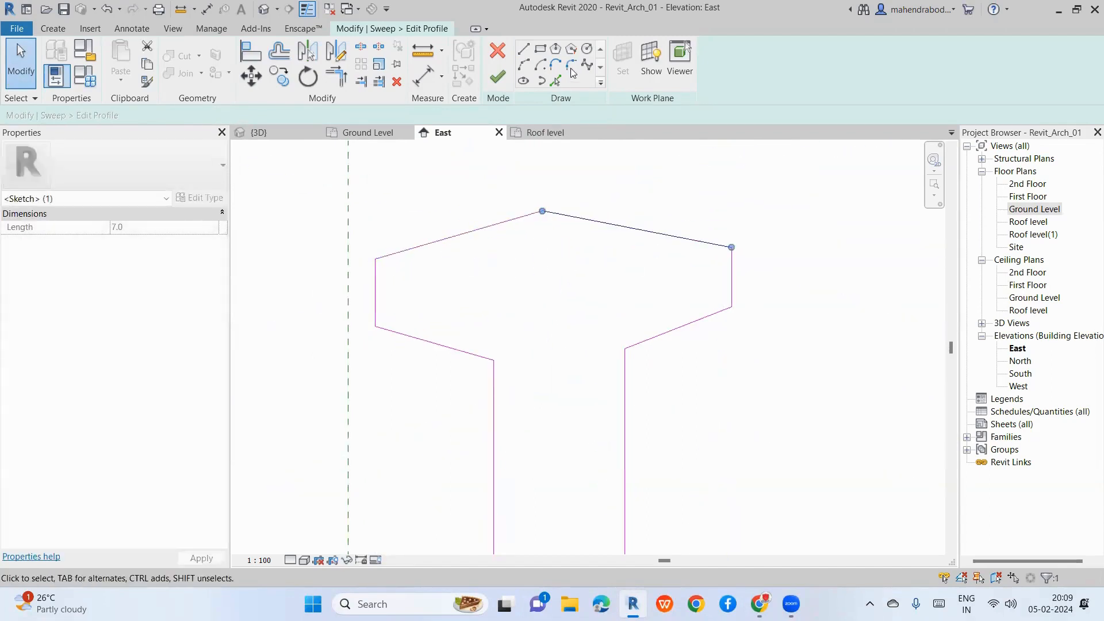
Step: Round the rail head's top peak with a fillet arc
{"action": "left_click", "coordinate": [571, 65]}
{"action": "left_click", "coordinate": [520, 217]}
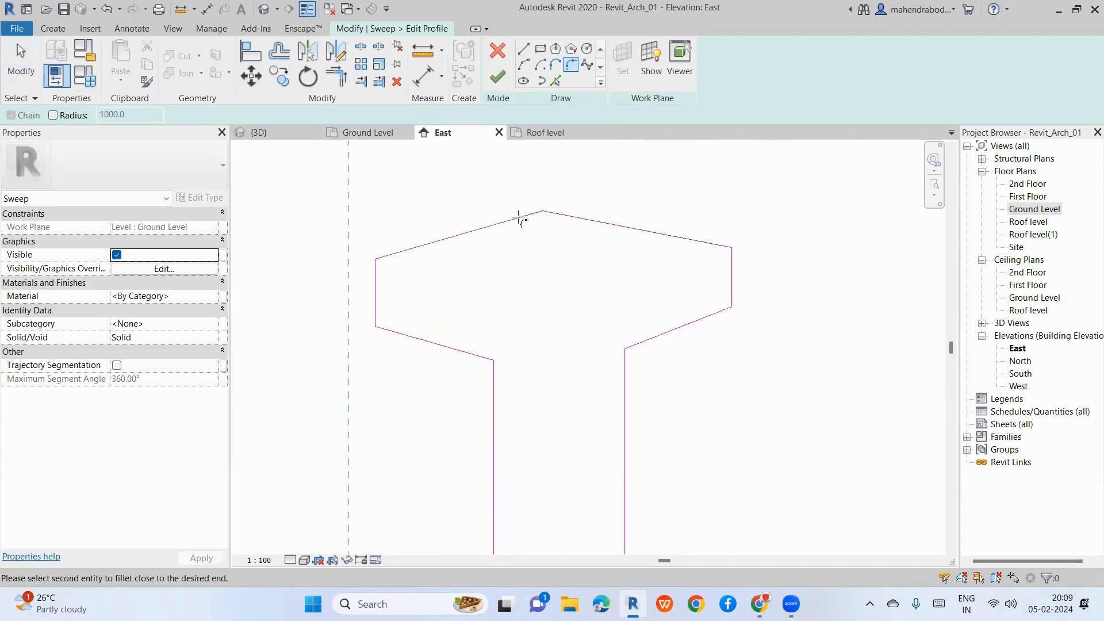
{"action": "left_click", "coordinate": [565, 221]}
{"action": "left_click", "coordinate": [553, 220]}
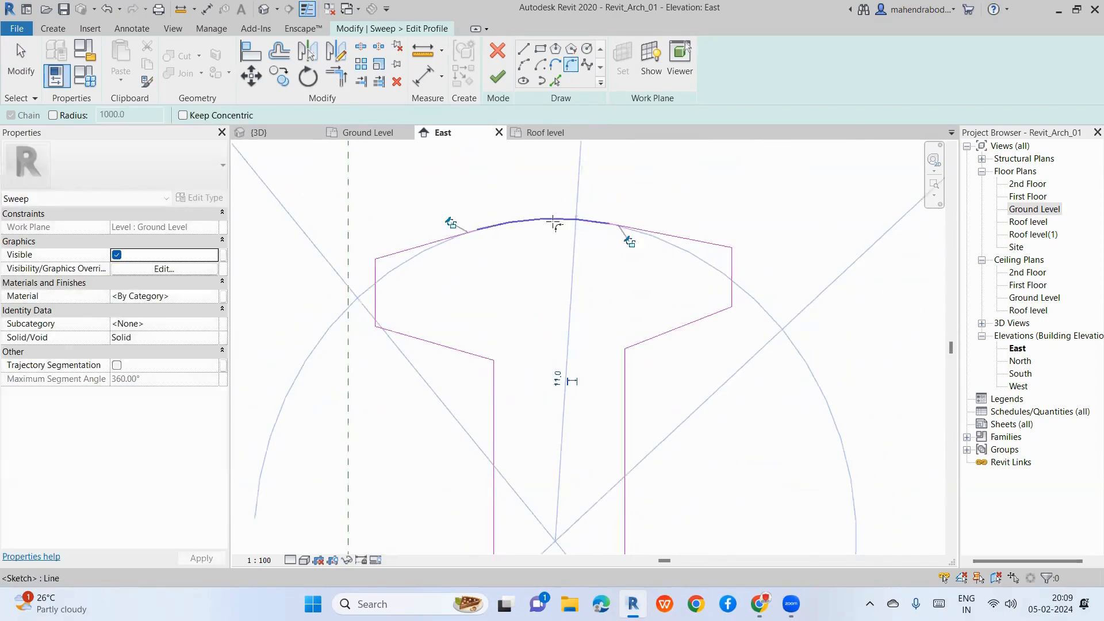
{"action": "key", "text": "Escape"}
{"action": "key", "text": "Escape"}
Step: Fillet the rail head's top-left corner and nudge that arc and side line right
{"action": "left_click", "coordinate": [570, 64]}
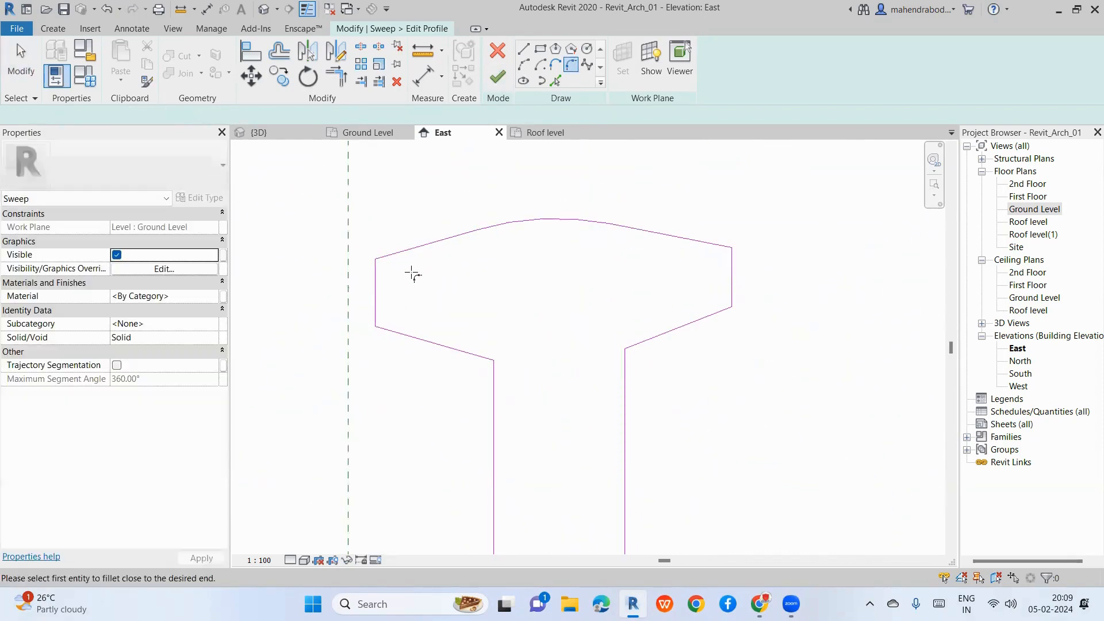
{"action": "left_click", "coordinate": [376, 273]}
{"action": "left_click", "coordinate": [389, 255]}
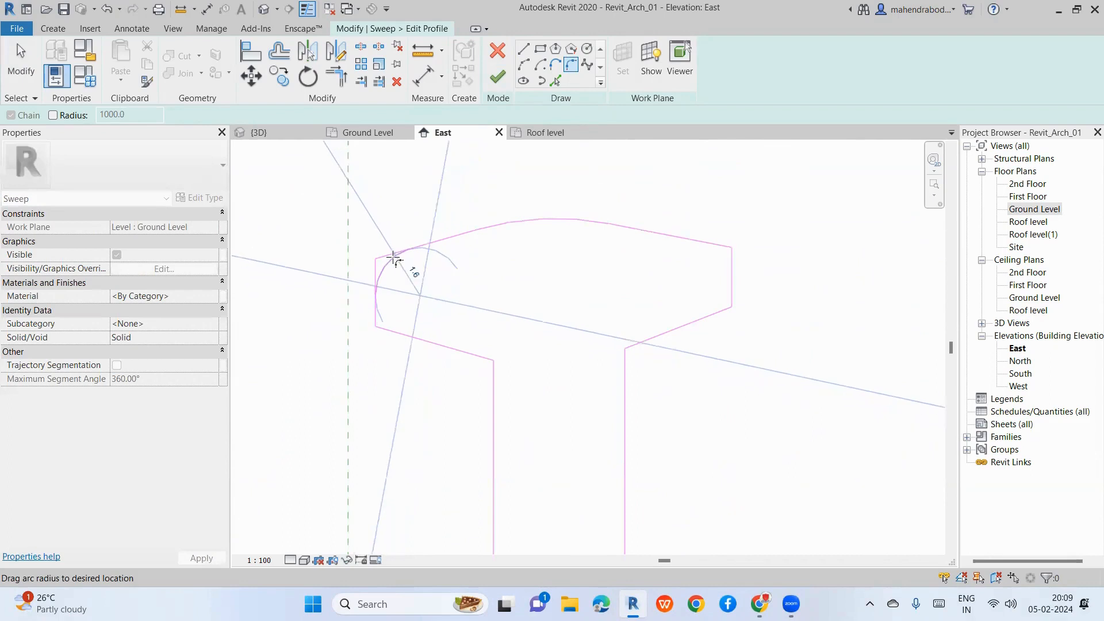
{"action": "left_click", "coordinate": [390, 256]}
{"action": "key", "text": "Escape"}
{"action": "key", "text": "Escape"}
{"action": "left_click_drag", "start_coordinate": [341, 230], "coordinate": [449, 380]}
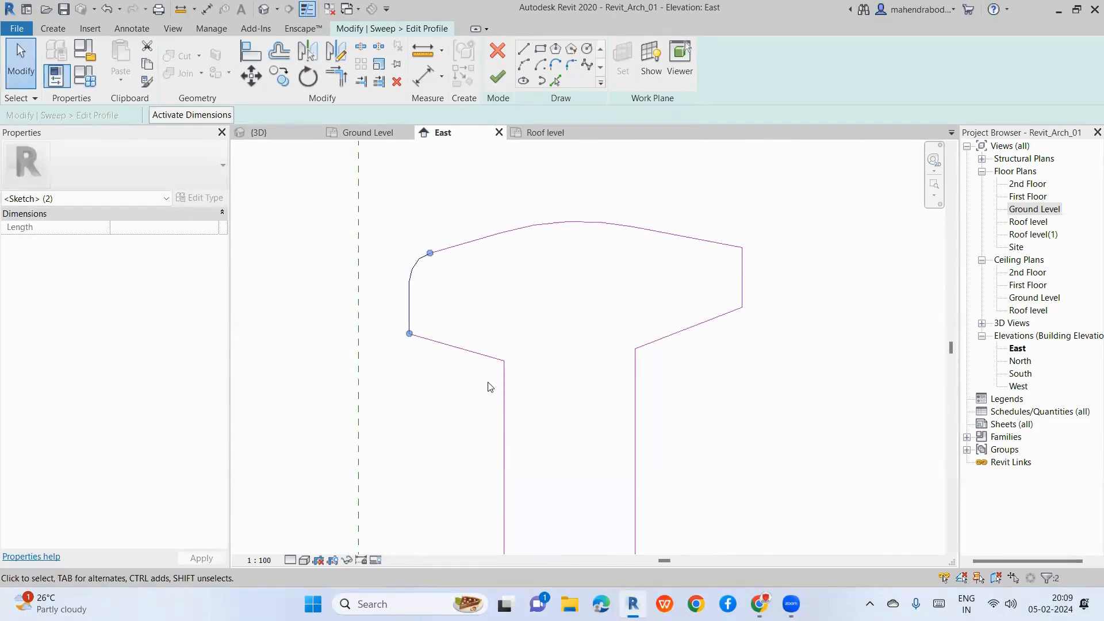
{"action": "key", "text": "Right"}
{"action": "left_click", "coordinate": [564, 341]}
{"action": "left_click_drag", "start_coordinate": [400, 214], "coordinate": [493, 383]}
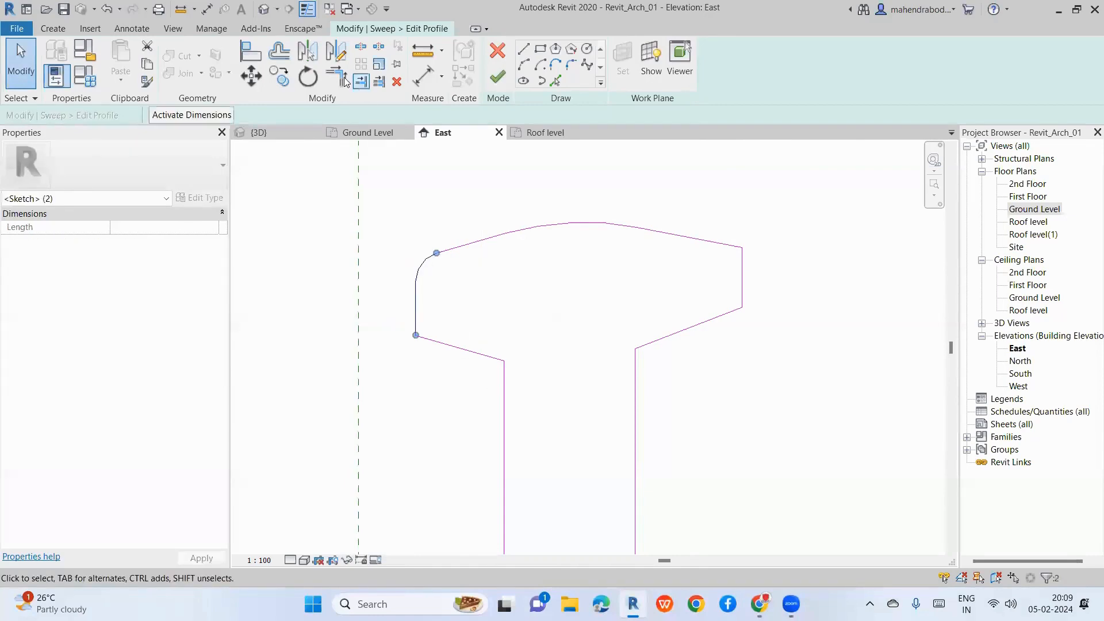
{"action": "left_click", "coordinate": [336, 51]}
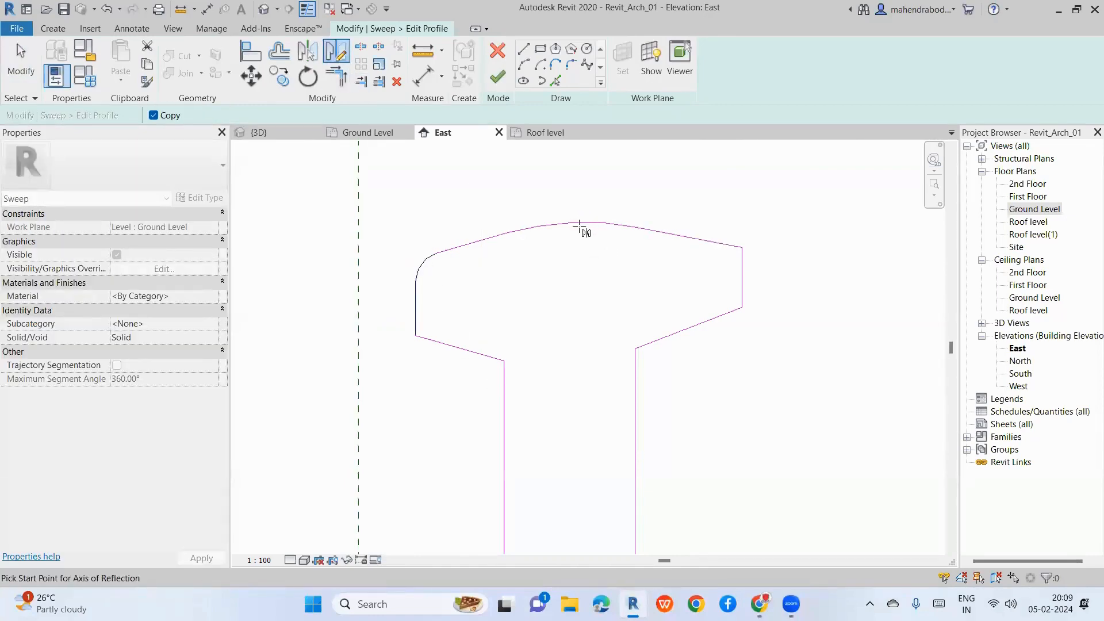
{"action": "key", "text": "Escape"}
{"action": "key", "text": "Escape"}
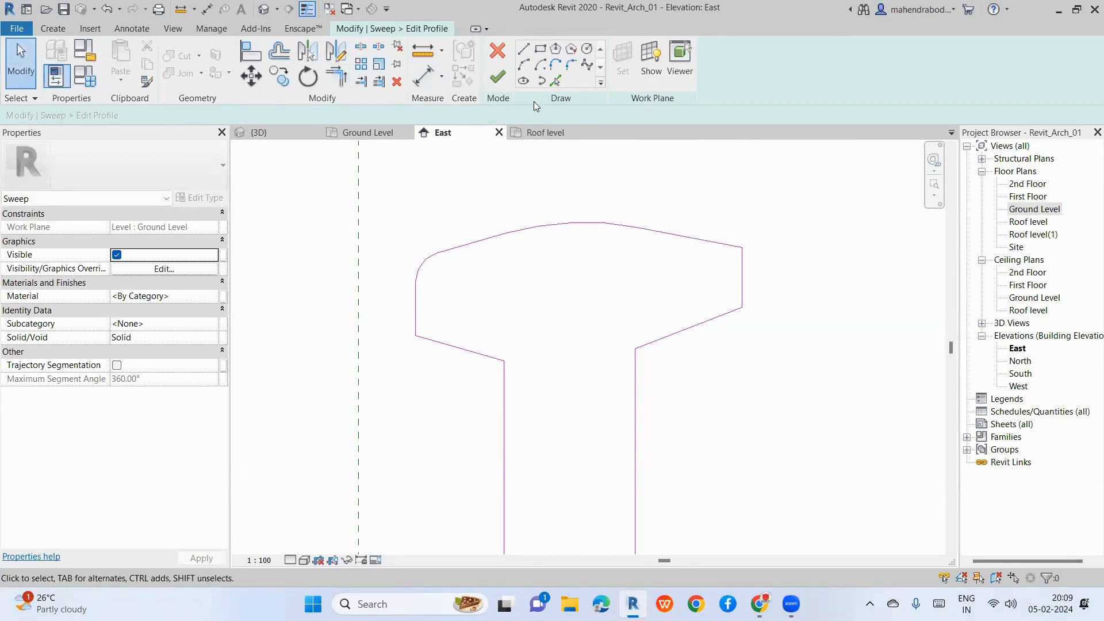
Step: Fillet the rail head's top-right corner, then select that arc and sloped line
{"action": "left_click", "coordinate": [571, 64]}
{"action": "left_click", "coordinate": [724, 245]}
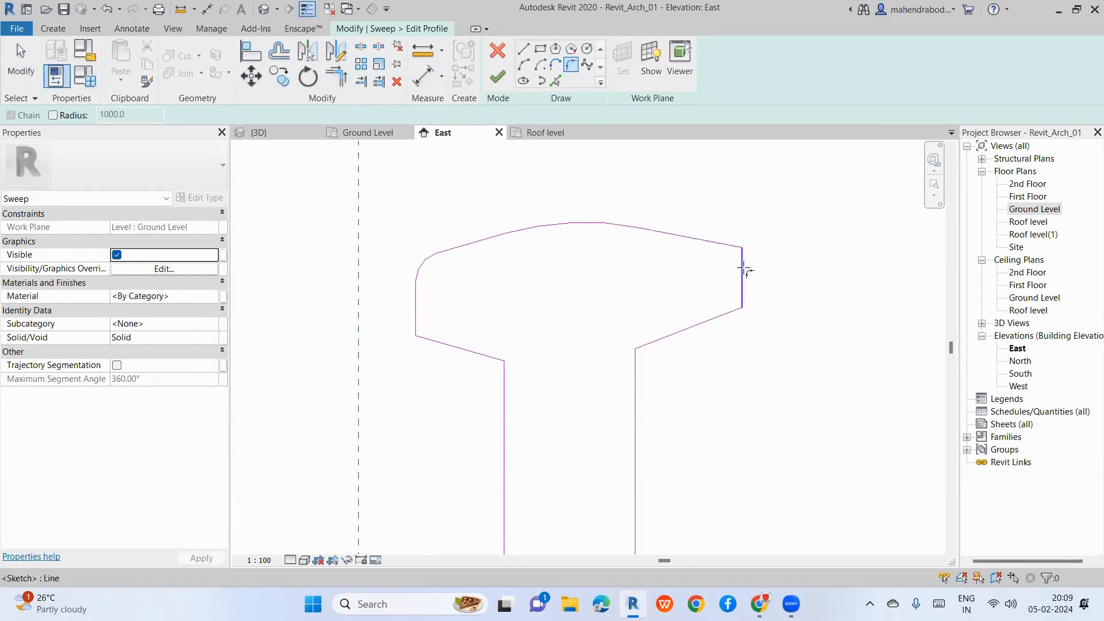
{"action": "left_click", "coordinate": [742, 266]}
{"action": "scroll", "coordinate": [740, 265], "scroll_direction": "up", "scroll_amount": 2}
{"action": "left_click", "coordinate": [735, 262]}
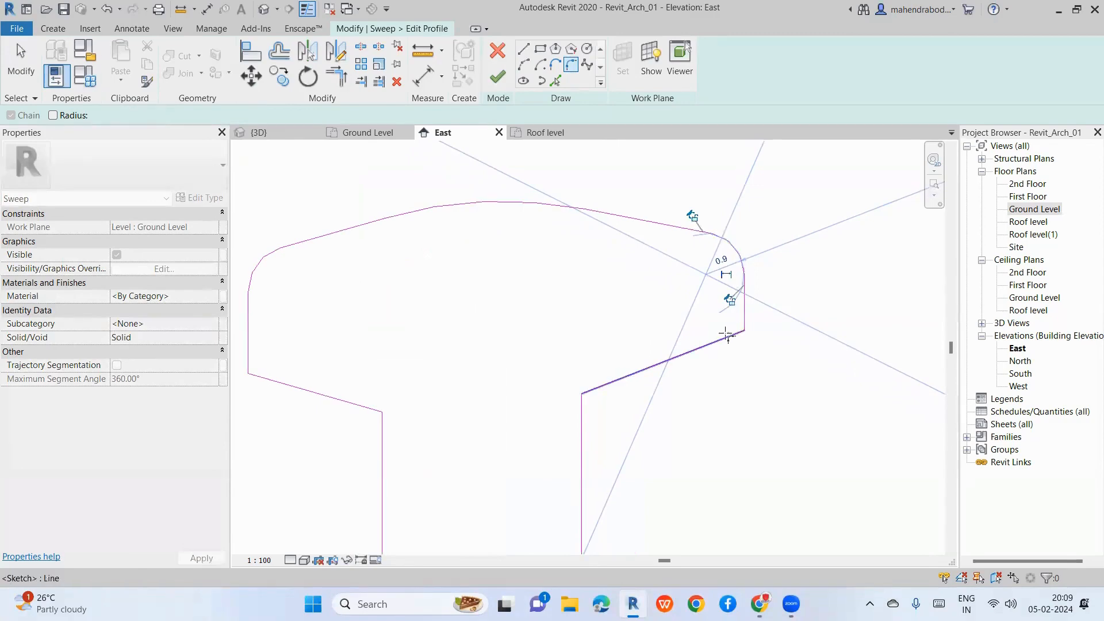
{"action": "left_click", "coordinate": [726, 336]}
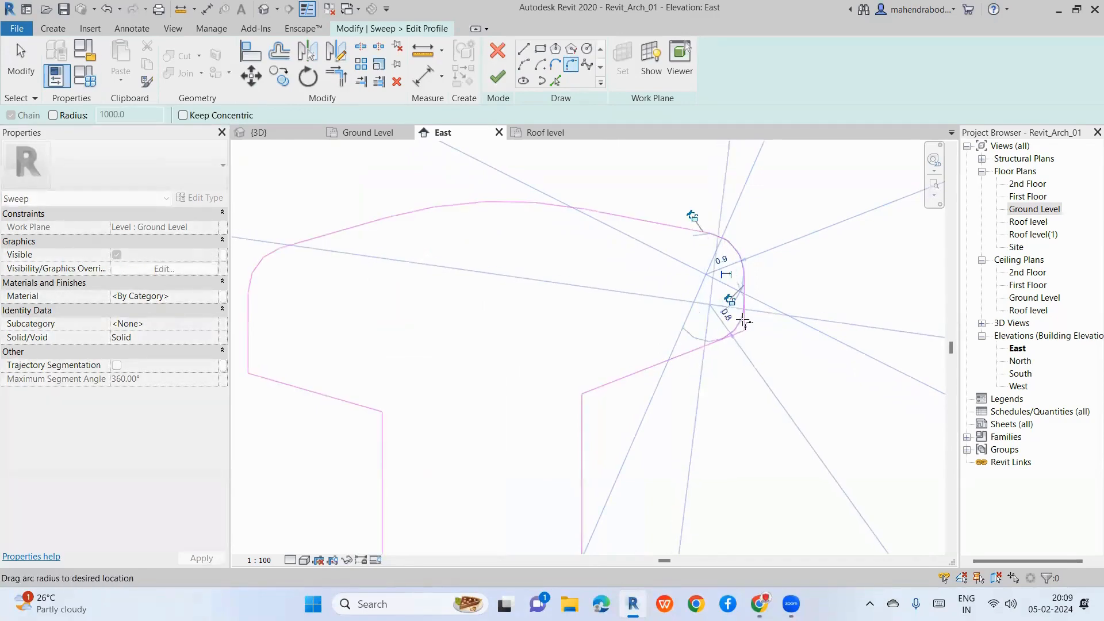
{"action": "key", "text": "Escape"}
{"action": "scroll", "coordinate": [594, 322], "scroll_direction": "down", "scroll_amount": 5}
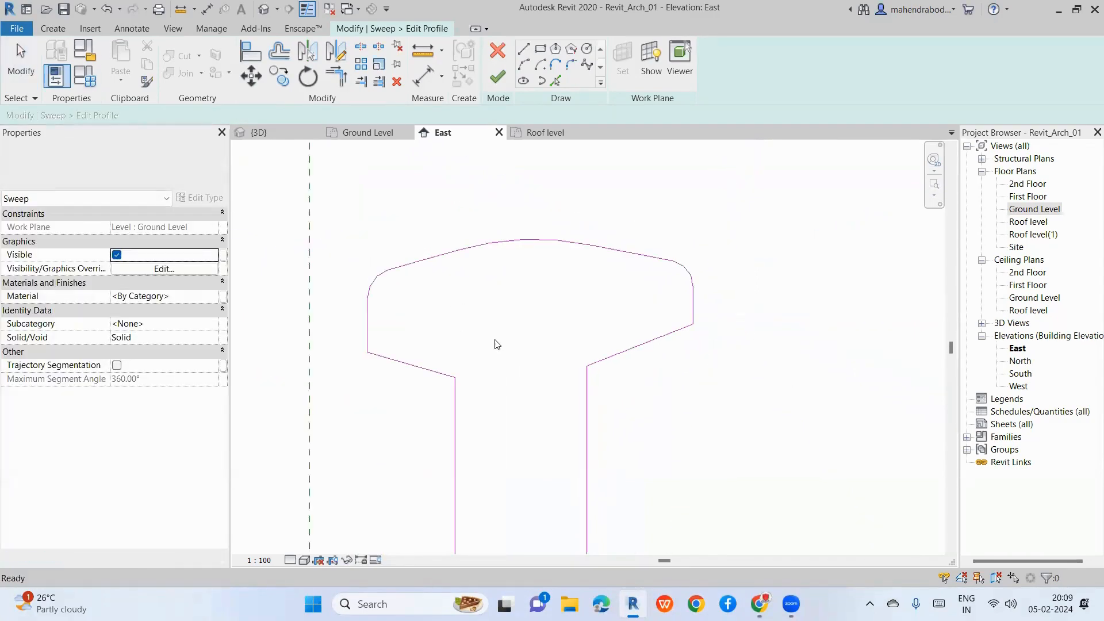
{"action": "left_click_drag", "start_coordinate": [591, 210], "coordinate": [666, 357]}
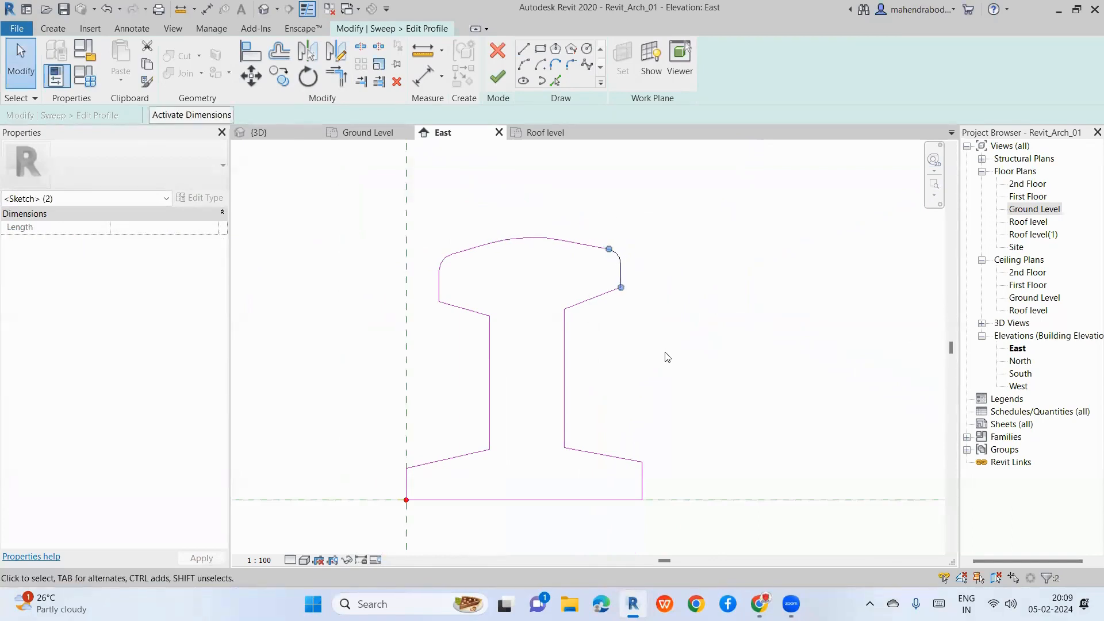
Step: Nudge the head's corner arcs into place and shift the web's right side left
{"action": "key", "text": "Left"}
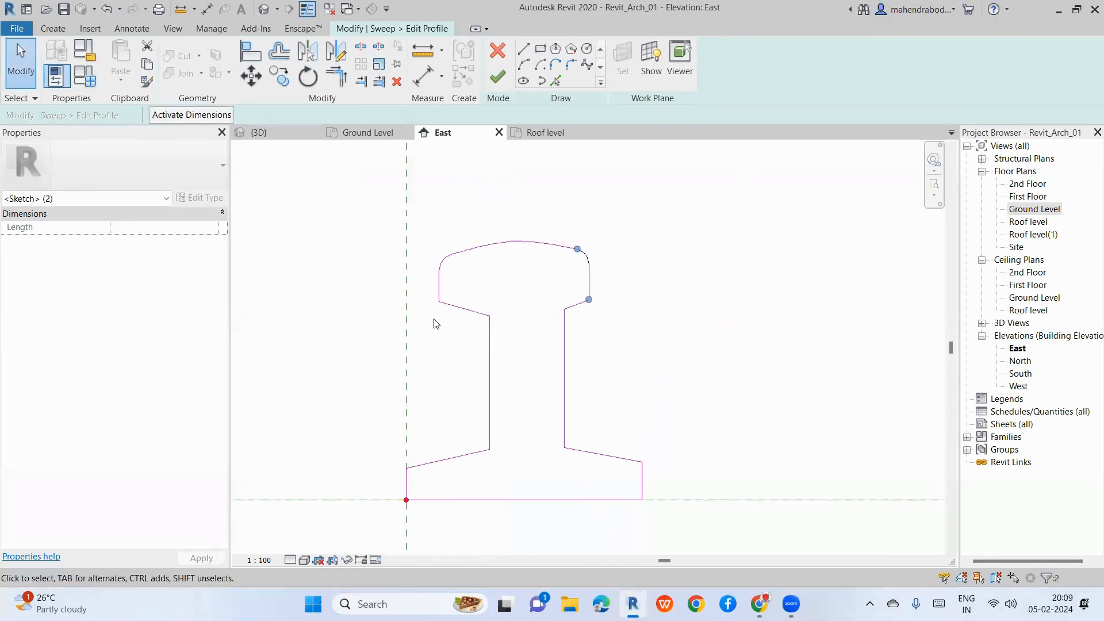
{"action": "left_click_drag", "start_coordinate": [410, 226], "coordinate": [498, 356]}
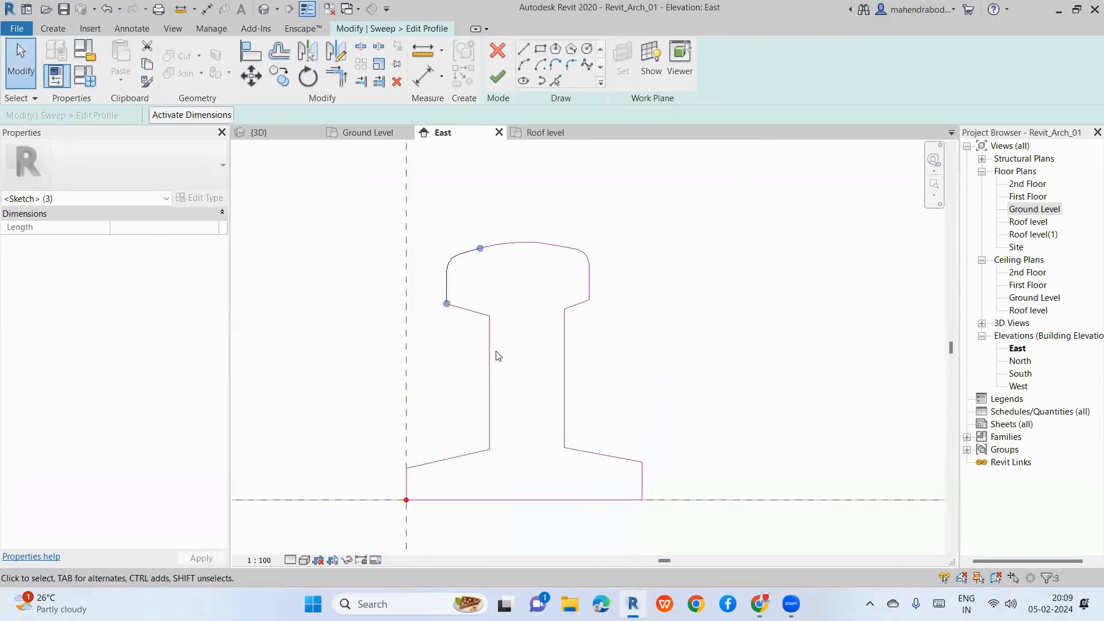
{"action": "key", "text": "Right"}
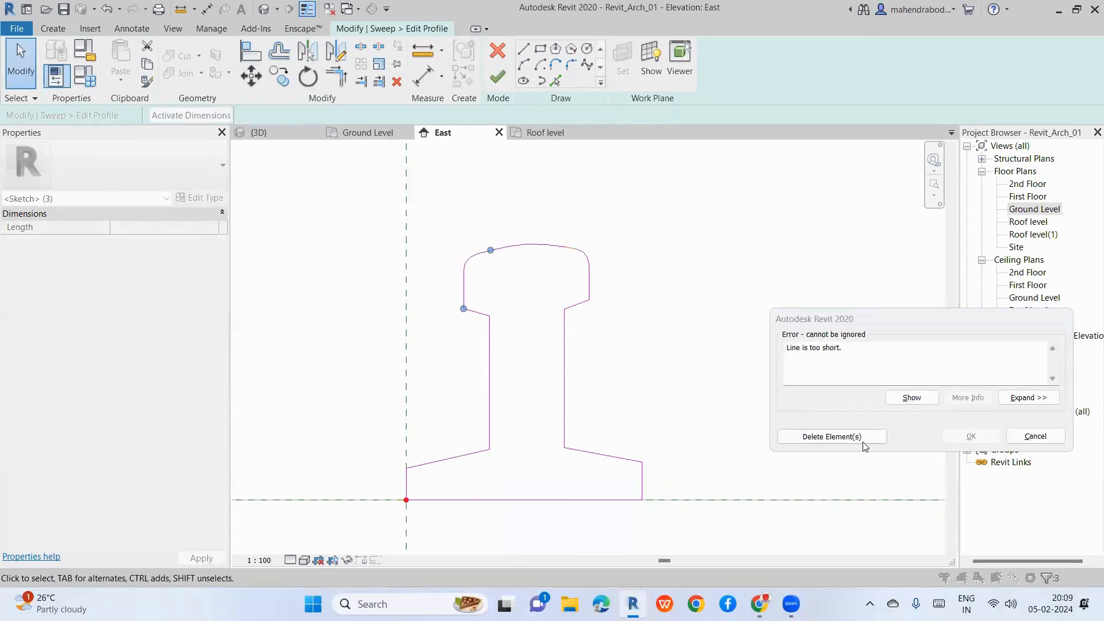
{"action": "left_click", "coordinate": [1034, 436]}
{"action": "left_click", "coordinate": [490, 361]}
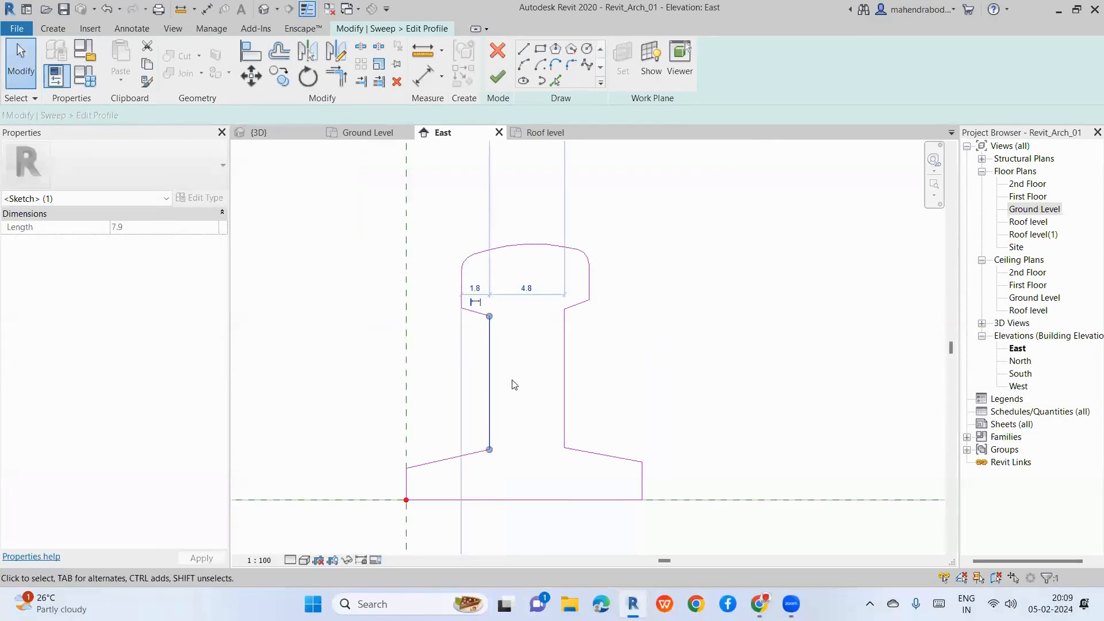
{"action": "left_click_drag", "start_coordinate": [514, 385], "coordinate": [590, 415]}
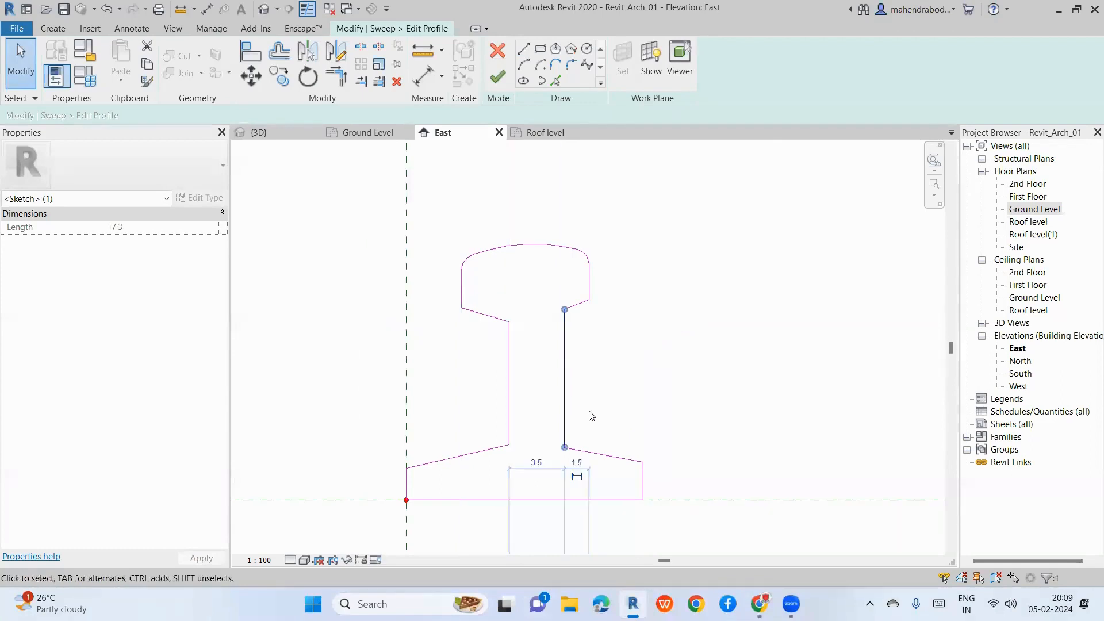
{"action": "key", "text": "Left"}
{"action": "key", "text": "Left"}
{"action": "key", "text": "Left"}
{"action": "key", "text": "Left"}
{"action": "key", "text": "Left"}
{"action": "left_click", "coordinate": [567, 308]}
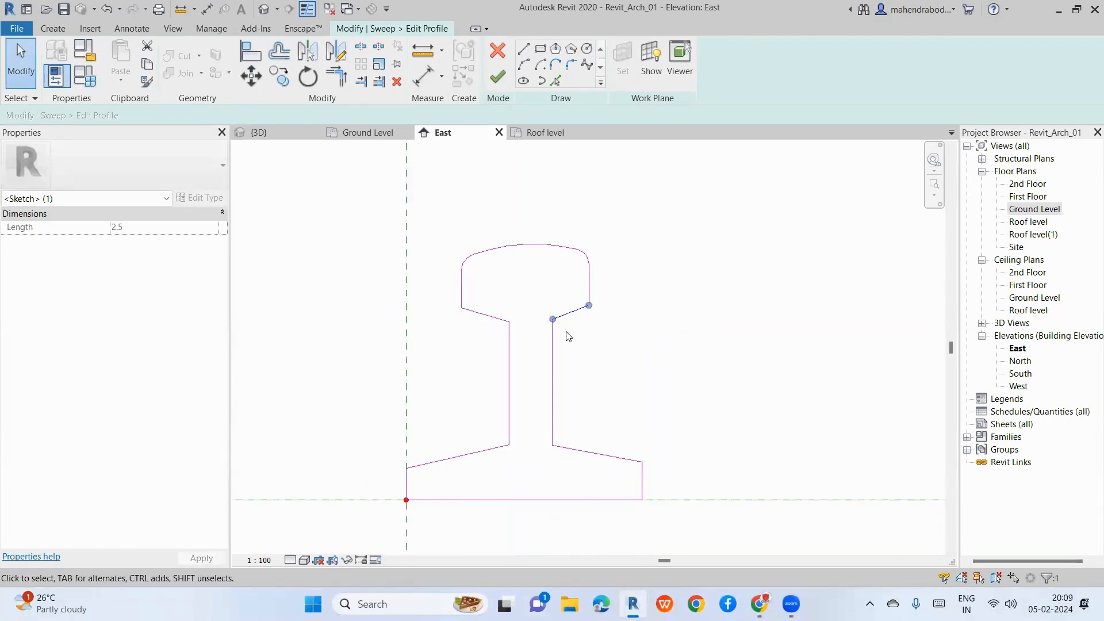
{"action": "left_click", "coordinate": [616, 346]}
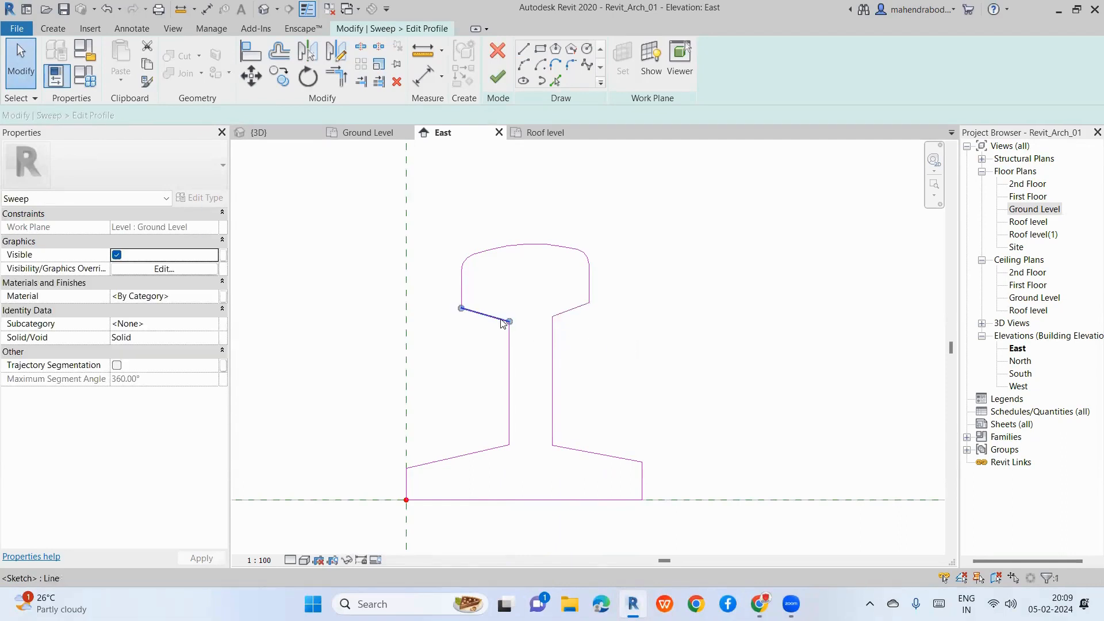
{"action": "left_click", "coordinate": [502, 323]}
{"action": "left_click", "coordinate": [629, 358]}
Step: Nudge the foot's left edge and the web's left side to the right
{"action": "scroll", "coordinate": [599, 310], "scroll_direction": "down", "scroll_amount": 1}
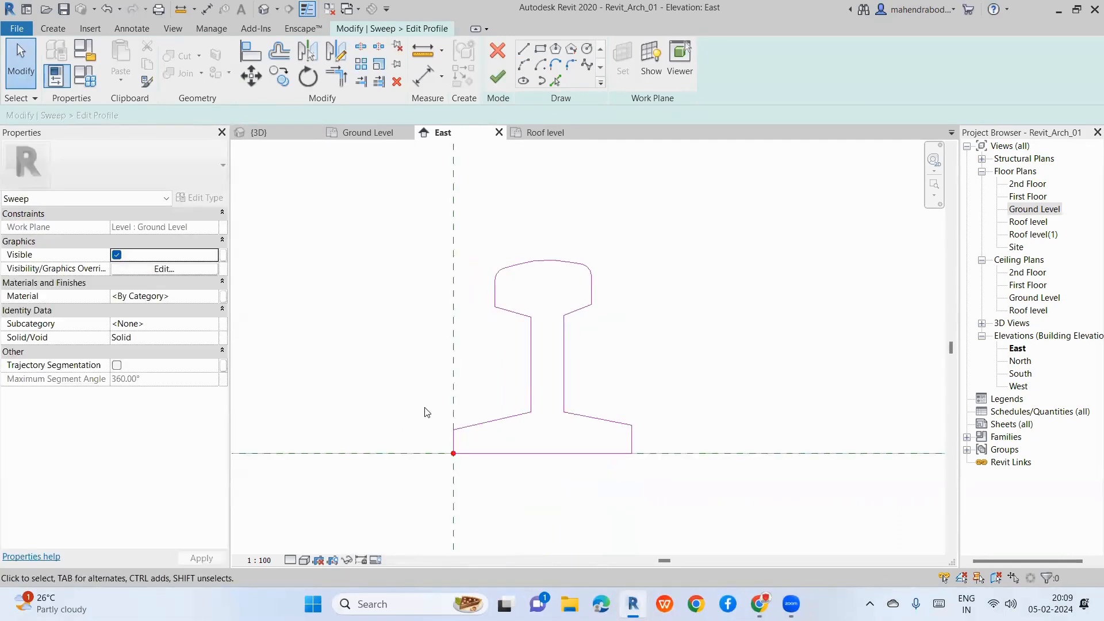
{"action": "left_click", "coordinate": [453, 440]}
{"action": "key", "text": "Right"}
{"action": "key", "text": "Right"}
{"action": "key", "text": "Right"}
{"action": "key", "text": "Right"}
{"action": "key", "text": "Right"}
{"action": "key", "text": "Right"}
{"action": "key", "text": "Right"}
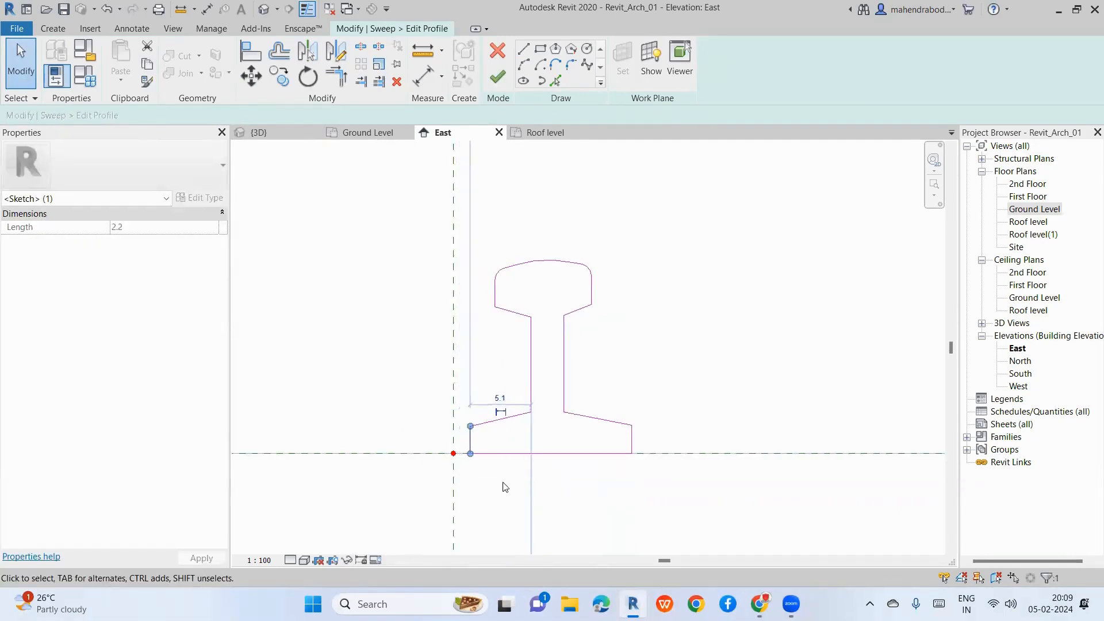
{"action": "key", "text": "Right"}
{"action": "key", "text": "Right"}
{"action": "key", "text": "Right"}
{"action": "left_click", "coordinate": [662, 417]}
{"action": "left_click_drag", "start_coordinate": [599, 394], "coordinate": [639, 464]}
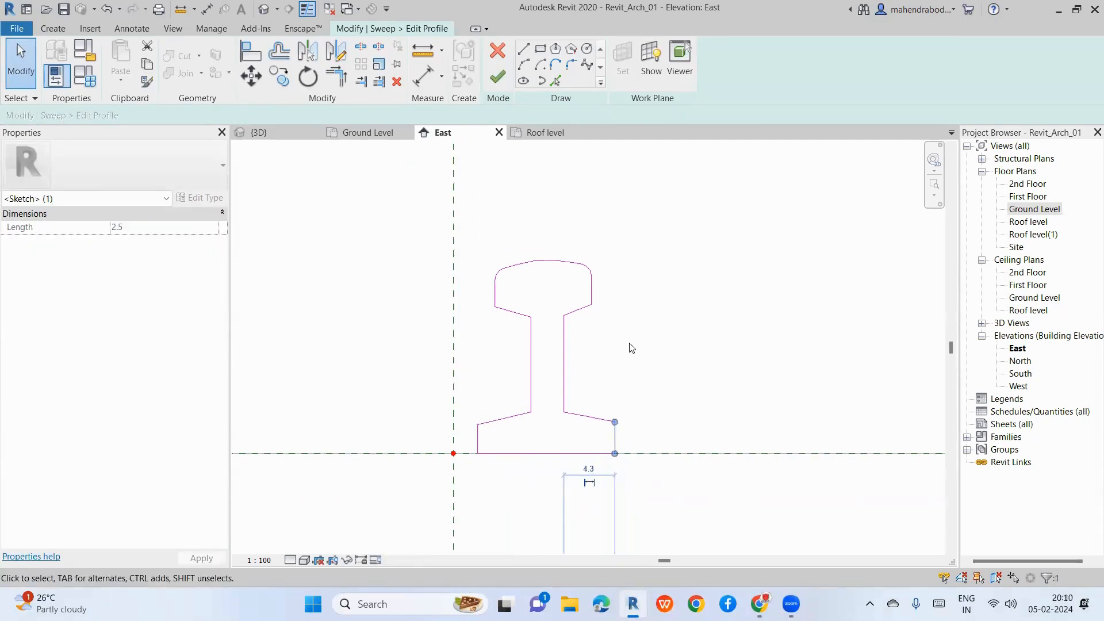
{"action": "left_click", "coordinate": [530, 380]}
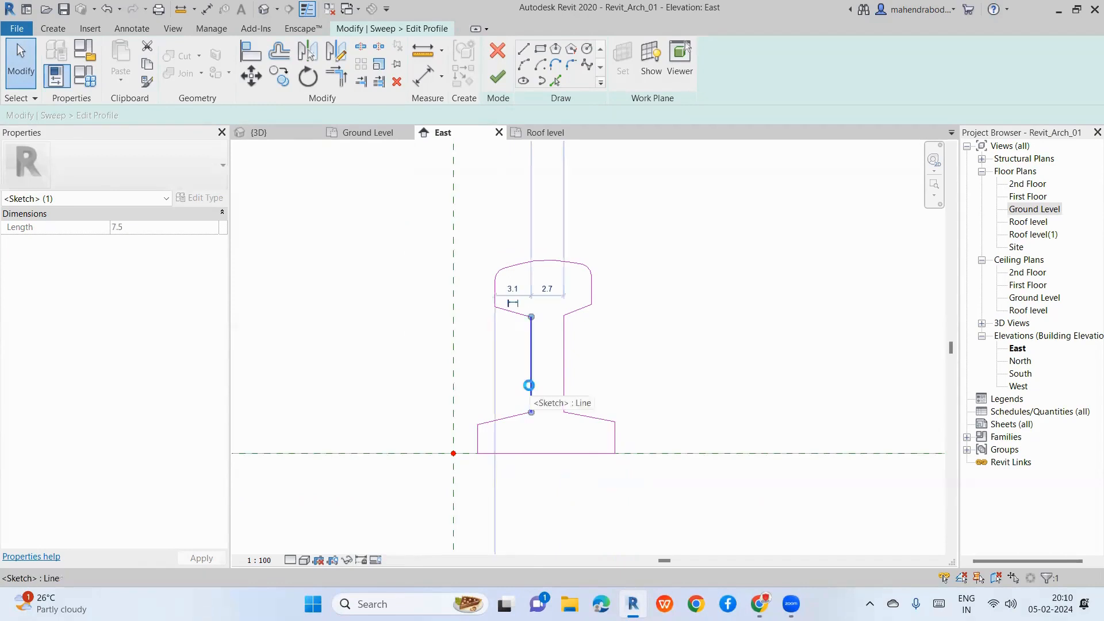
{"action": "key", "text": "Right"}
{"action": "key", "text": "Right"}
{"action": "key", "text": "Right"}
{"action": "left_click_drag", "start_coordinate": [417, 421], "coordinate": [636, 481]}
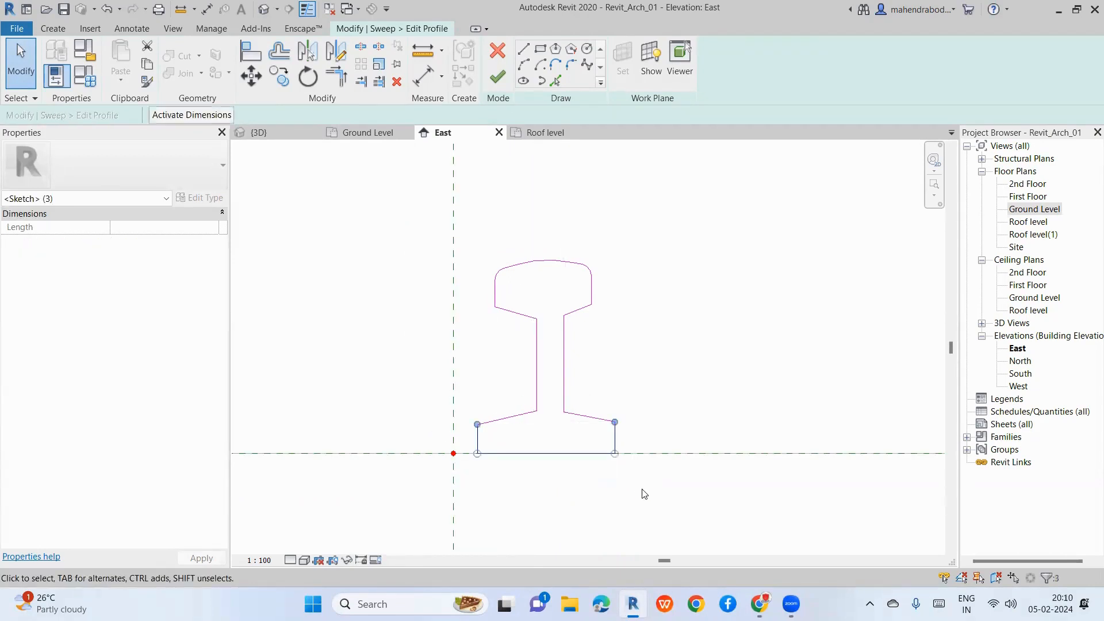
{"action": "left_click", "coordinate": [534, 482]}
Step: Raise the foot's bottom line slightly and shift both web sides left
{"action": "left_click", "coordinate": [529, 454]}
{"action": "key", "text": "Up"}
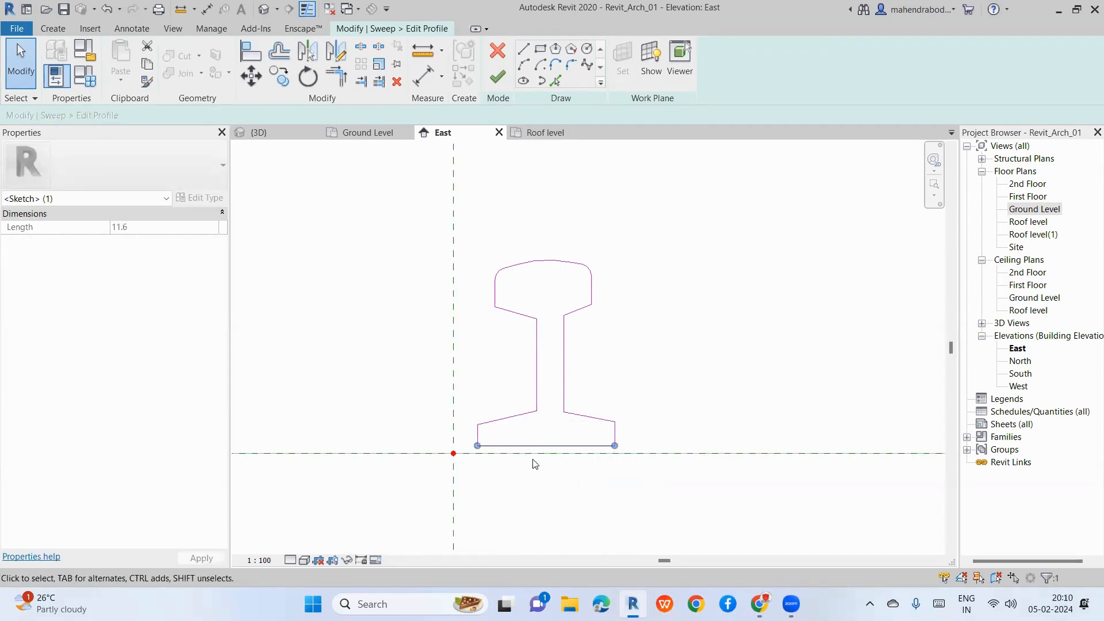
{"action": "key", "text": "Up"}
{"action": "key", "text": "Up"}
{"action": "key", "text": "Up"}
{"action": "key", "text": "Up"}
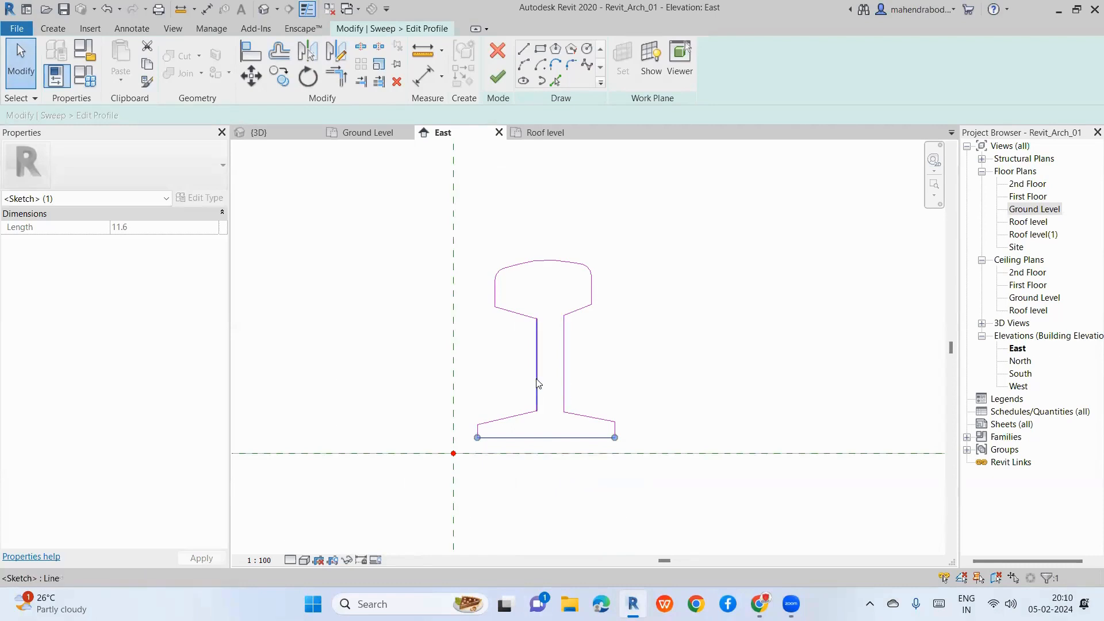
{"action": "left_click", "coordinate": [537, 381]}
{"action": "key", "text": "Left"}
{"action": "key", "text": "Left"}
{"action": "key", "text": "Left"}
{"action": "key", "text": "Left"}
{"action": "left_click", "coordinate": [562, 390]}
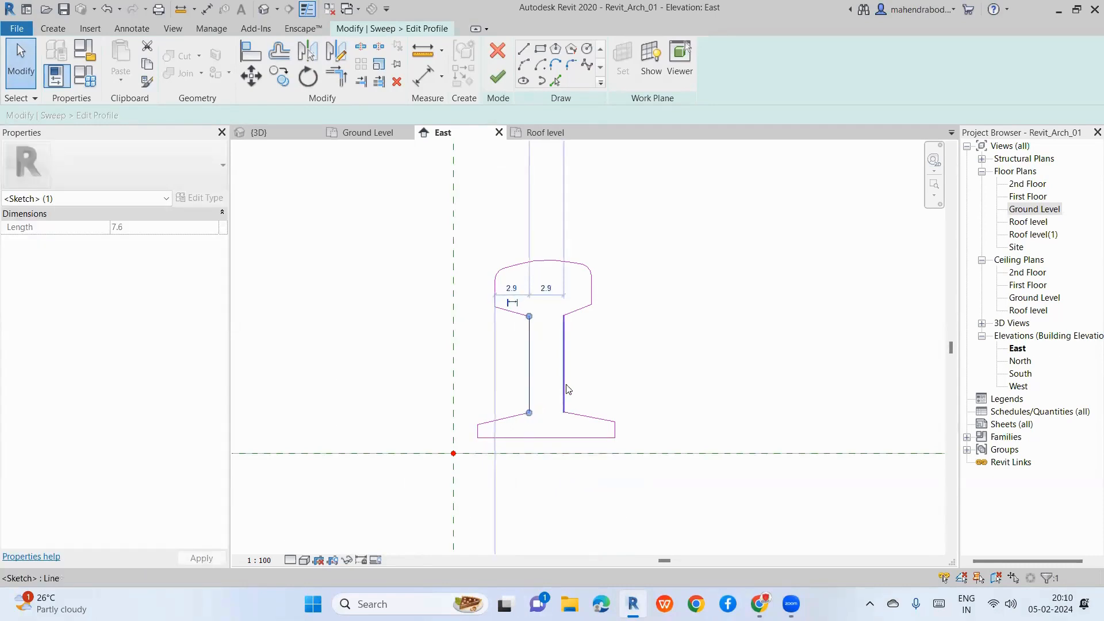
{"action": "key", "text": "Left"}
{"action": "key", "text": "Left"}
{"action": "key", "text": "Left"}
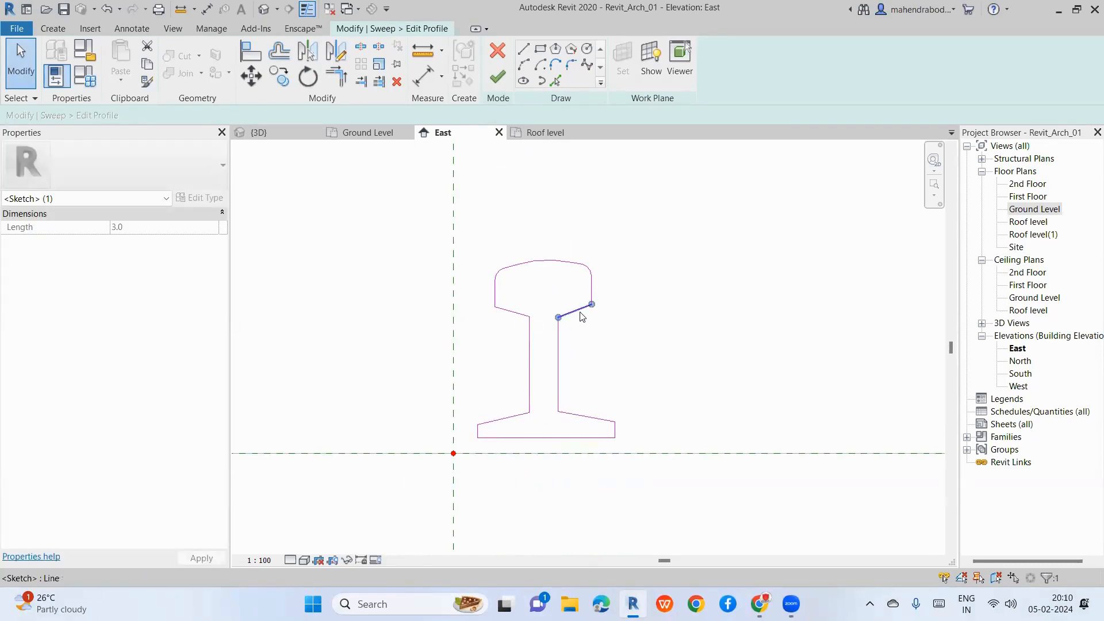
{"action": "left_click", "coordinate": [646, 315]}
{"action": "scroll", "coordinate": [647, 315], "scroll_direction": "down", "scroll_amount": 2}
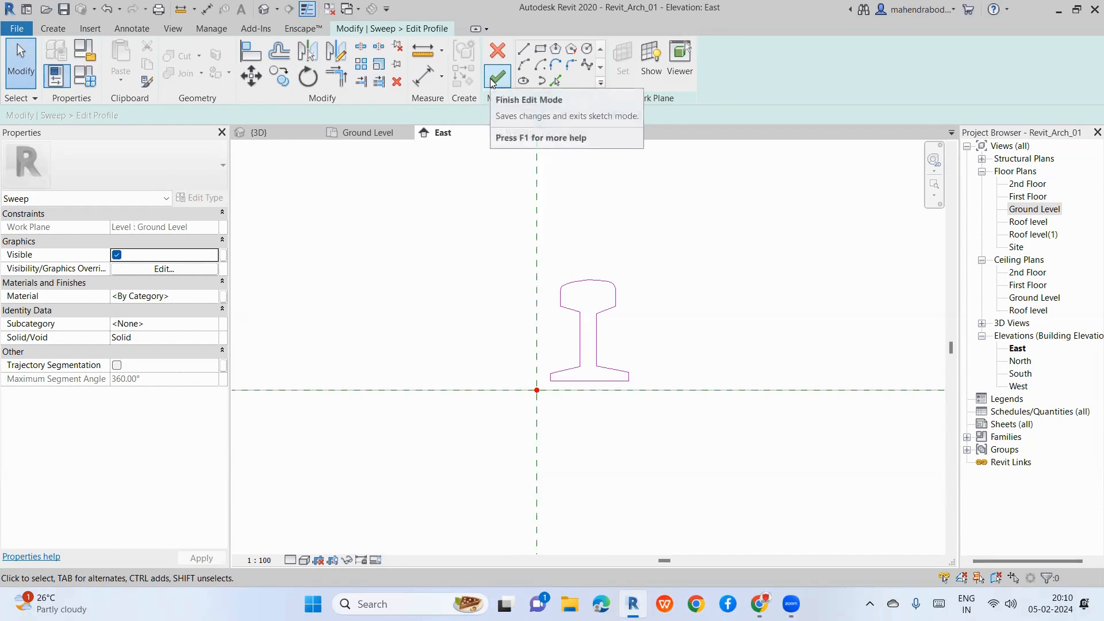
Step: Finish the rail profile and the sweep, then switch to the default 3D view
{"action": "left_click", "coordinate": [495, 79]}
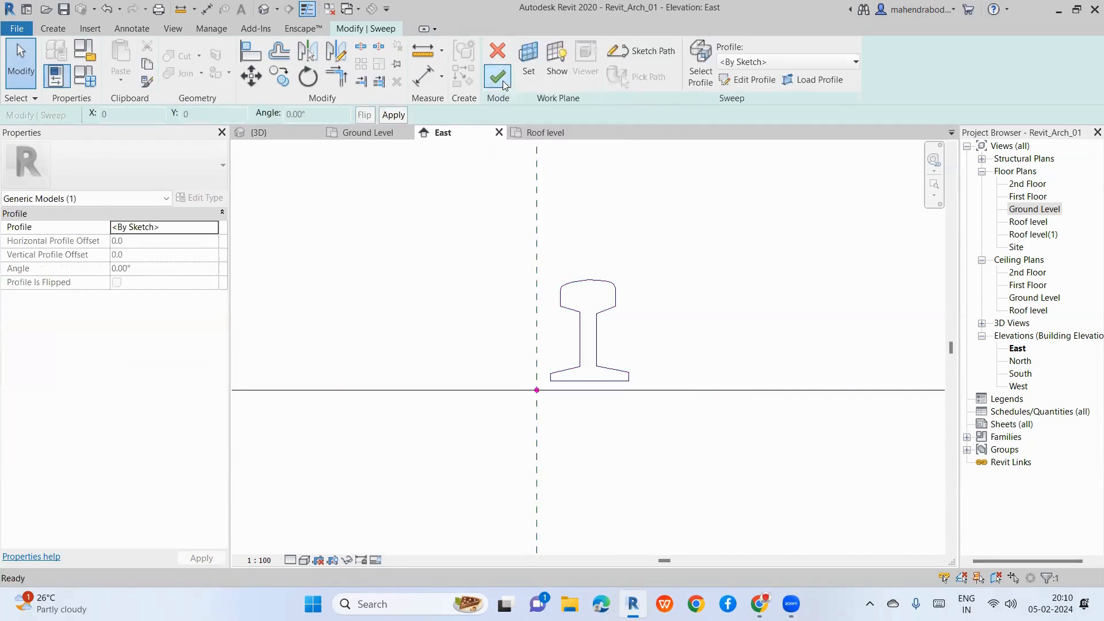
{"action": "left_click", "coordinate": [504, 85]}
{"action": "left_click", "coordinate": [263, 8]}
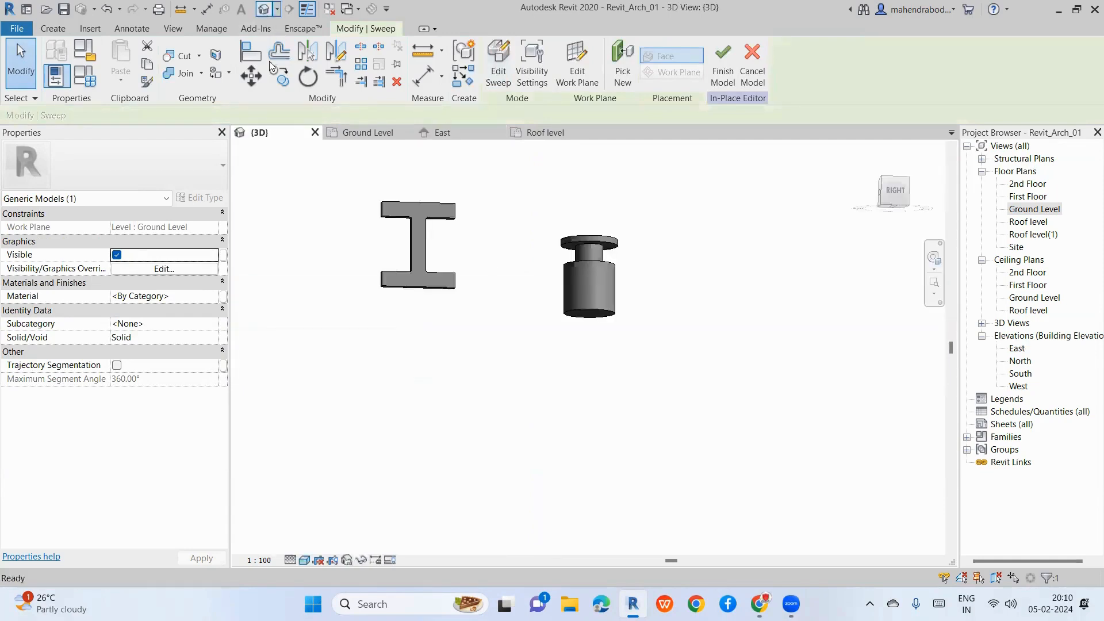
Step: Orbit and zoom the 3D view to see the curved solid rail from several angles
{"action": "scroll", "coordinate": [492, 316], "scroll_direction": "down", "scroll_amount": 6}
{"action": "scroll", "coordinate": [583, 375], "scroll_direction": "down", "scroll_amount": 4}
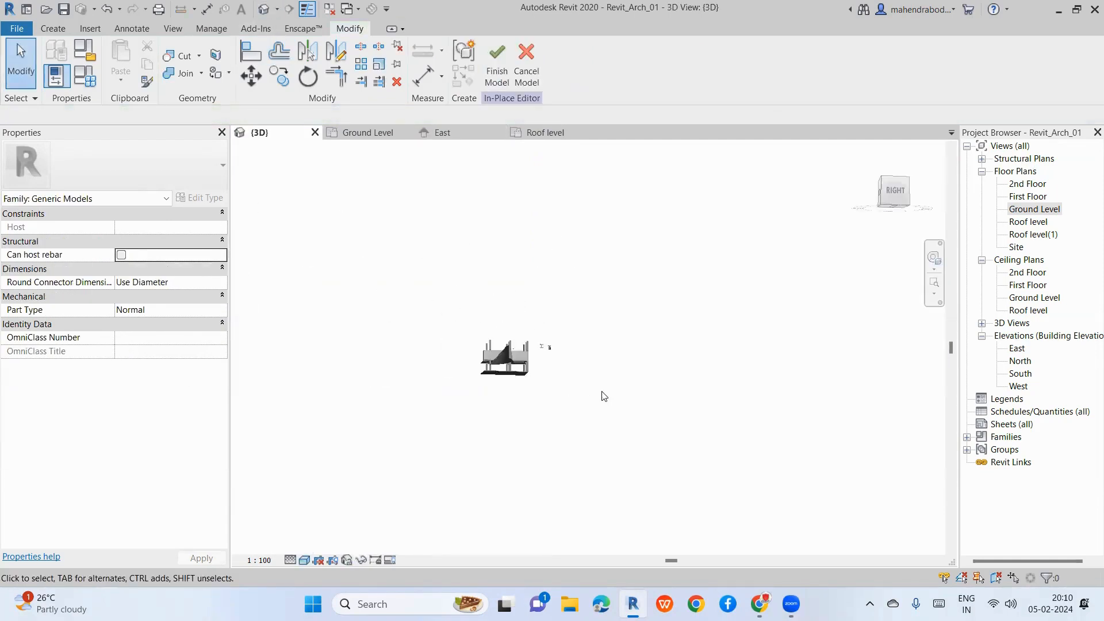
{"action": "middle_click_drag", "start_coordinate": [591, 382], "coordinate": [578, 353], "text": "shift"}
{"action": "scroll", "coordinate": [485, 463], "scroll_direction": "up", "scroll_amount": 8}
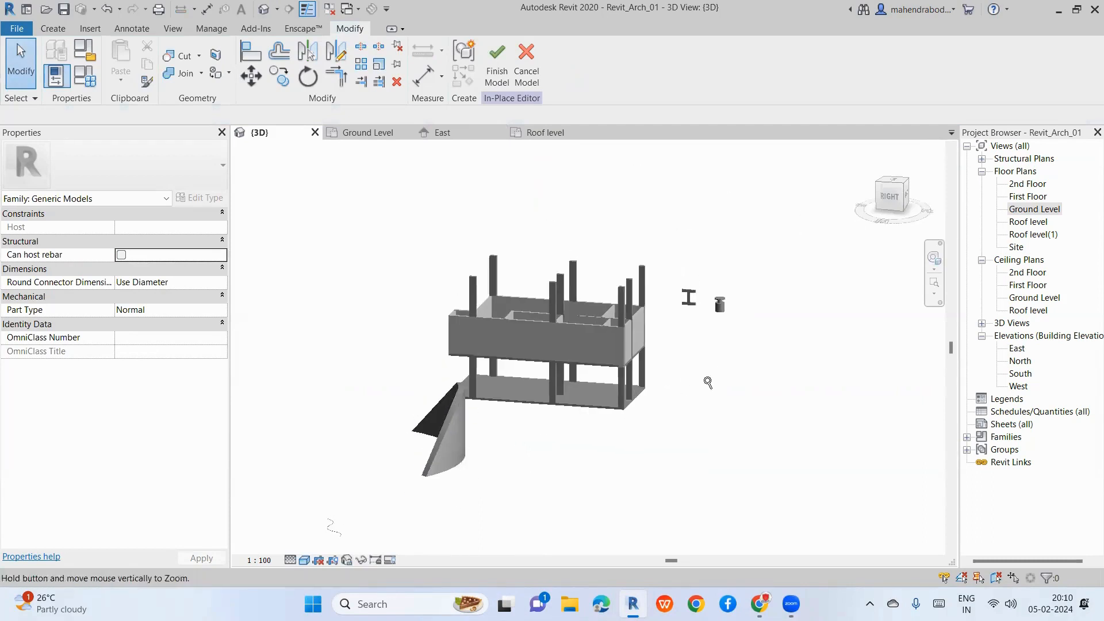
{"action": "scroll", "coordinate": [433, 453], "scroll_direction": "down", "scroll_amount": 3}
{"action": "scroll", "coordinate": [707, 364], "scroll_direction": "down", "scroll_amount": 3}
{"action": "middle_click_drag", "start_coordinate": [708, 364], "coordinate": [377, 309], "text": "shift"}
{"action": "scroll", "coordinate": [438, 333], "scroll_direction": "up", "scroll_amount": 8}
Step: Select the rail sweep and orbit along its length to inspect its ends
{"action": "left_click", "coordinate": [442, 370]}
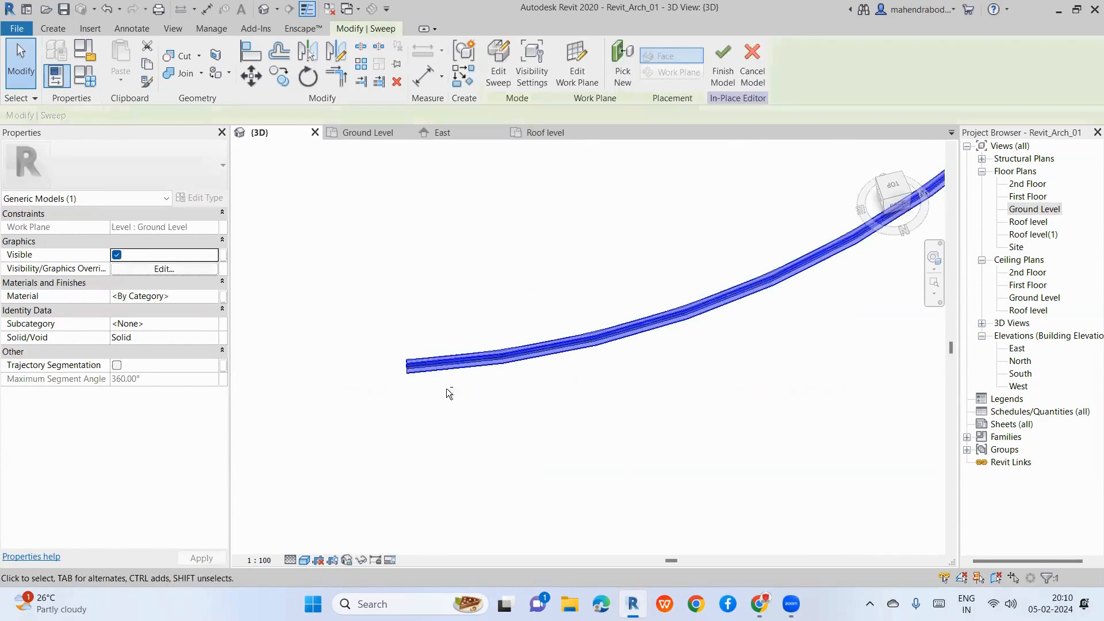
{"action": "middle_click_drag", "start_coordinate": [448, 388], "coordinate": [430, 342], "text": "shift"}
{"action": "scroll", "coordinate": [429, 341], "scroll_direction": "down", "scroll_amount": 4}
{"action": "middle_click_drag", "start_coordinate": [541, 447], "coordinate": [625, 368], "text": "shift"}
{"action": "scroll", "coordinate": [844, 290], "scroll_direction": "up", "scroll_amount": 5}
{"action": "scroll", "coordinate": [816, 343], "scroll_direction": "up", "scroll_amount": 4}
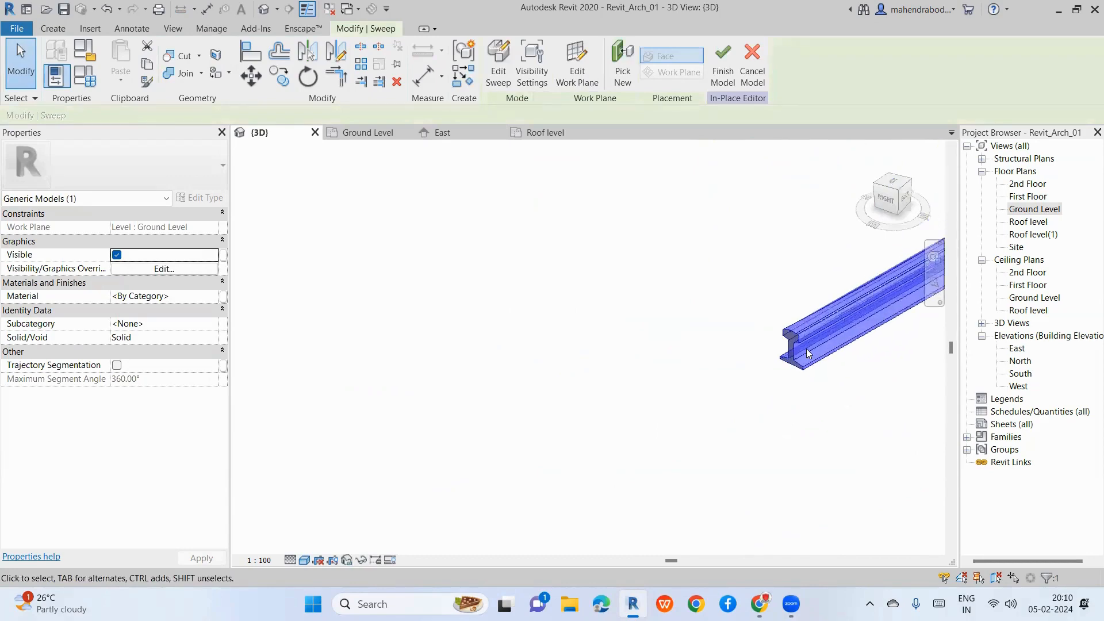
{"action": "left_click", "coordinate": [495, 387]}
{"action": "scroll", "coordinate": [405, 375], "scroll_direction": "down", "scroll_amount": 3}
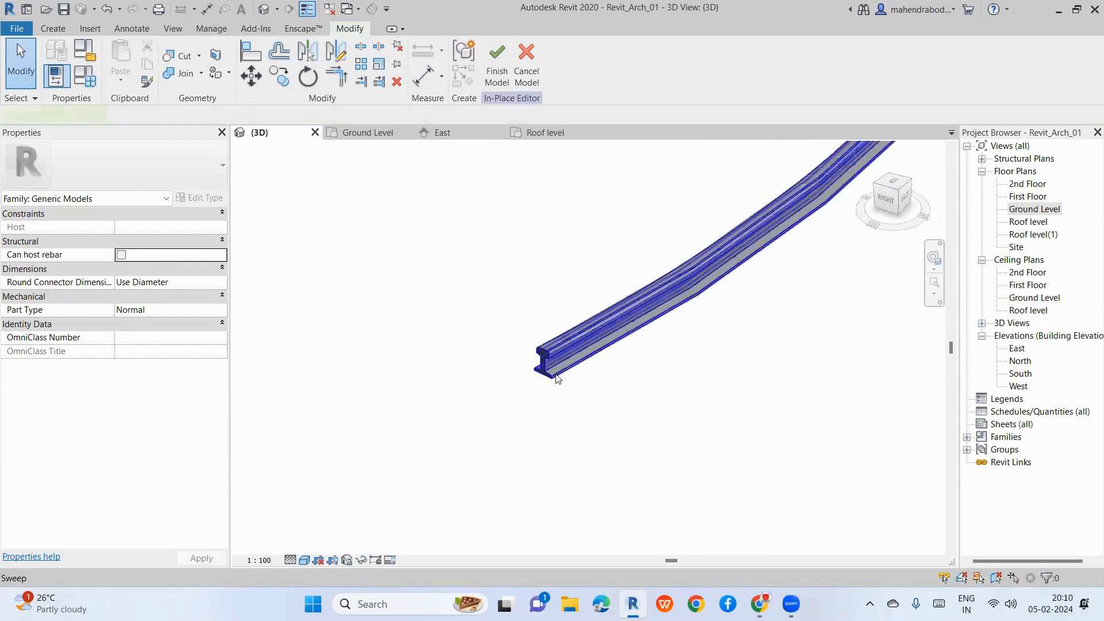
{"action": "left_click", "coordinate": [557, 378]}
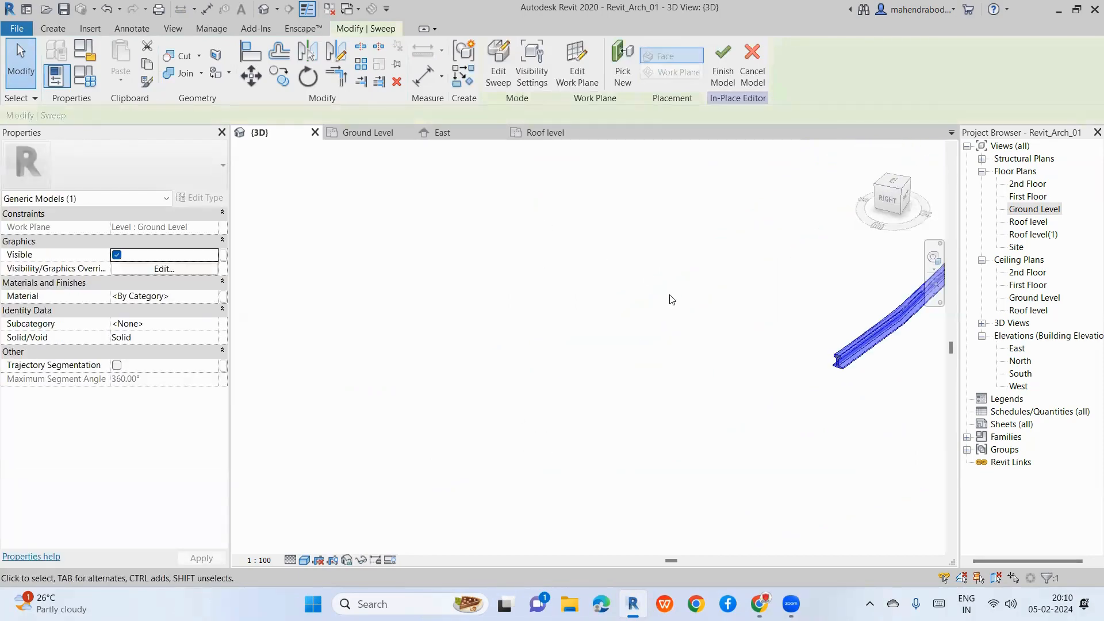
{"action": "left_click", "coordinate": [671, 299]}
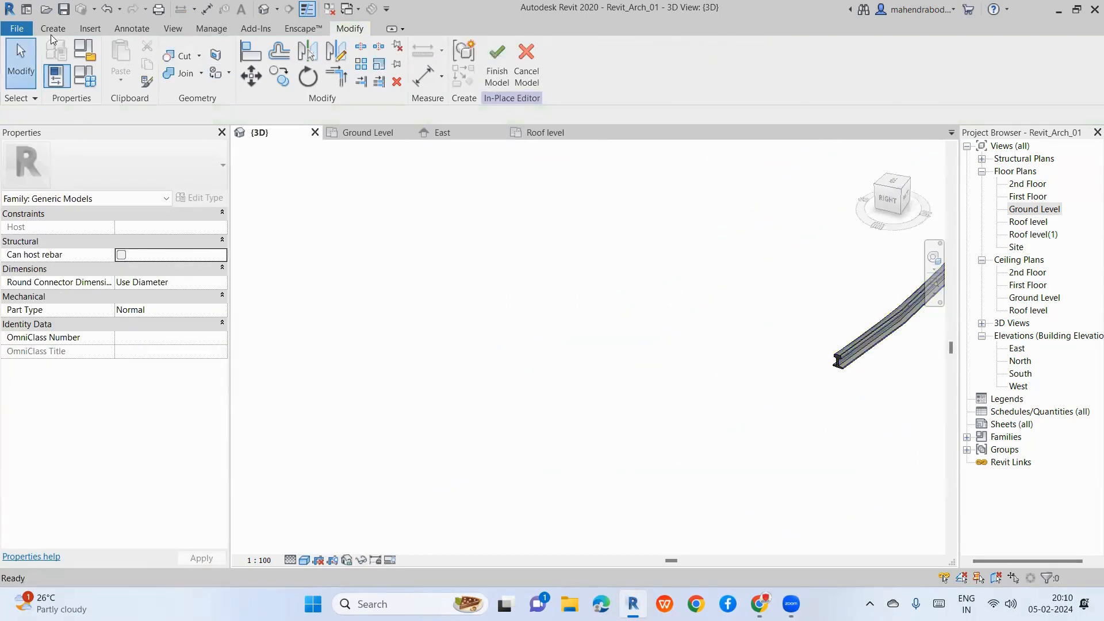
{"action": "left_click", "coordinate": [51, 32]}
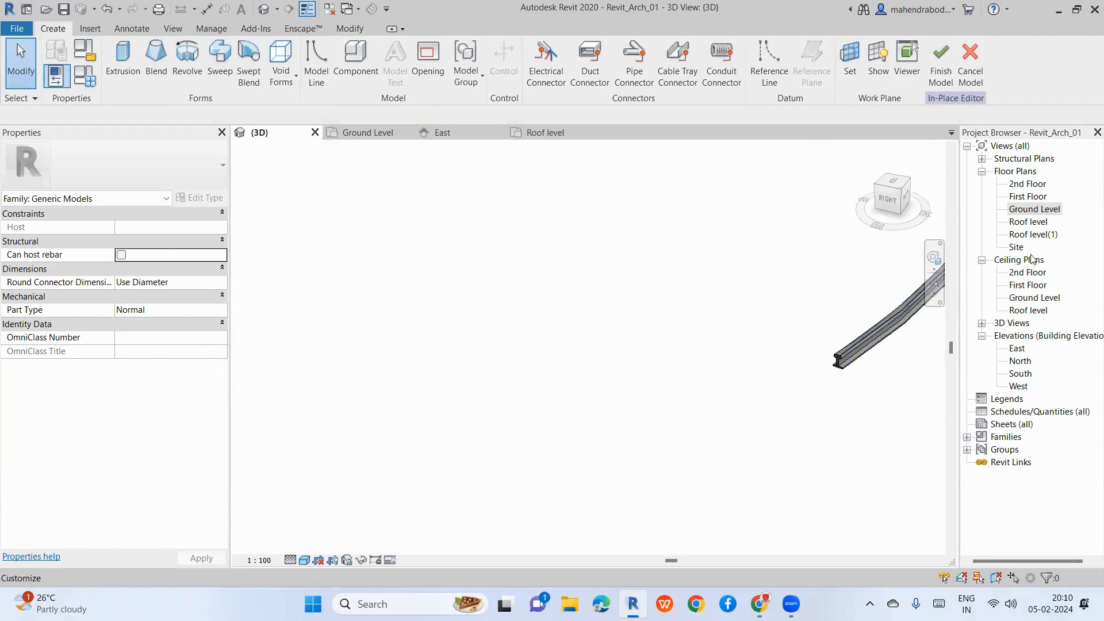
Step: In the East elevation, start a Sweep path sketched on a picked vertical face
{"action": "double_click", "coordinate": [1021, 210]}
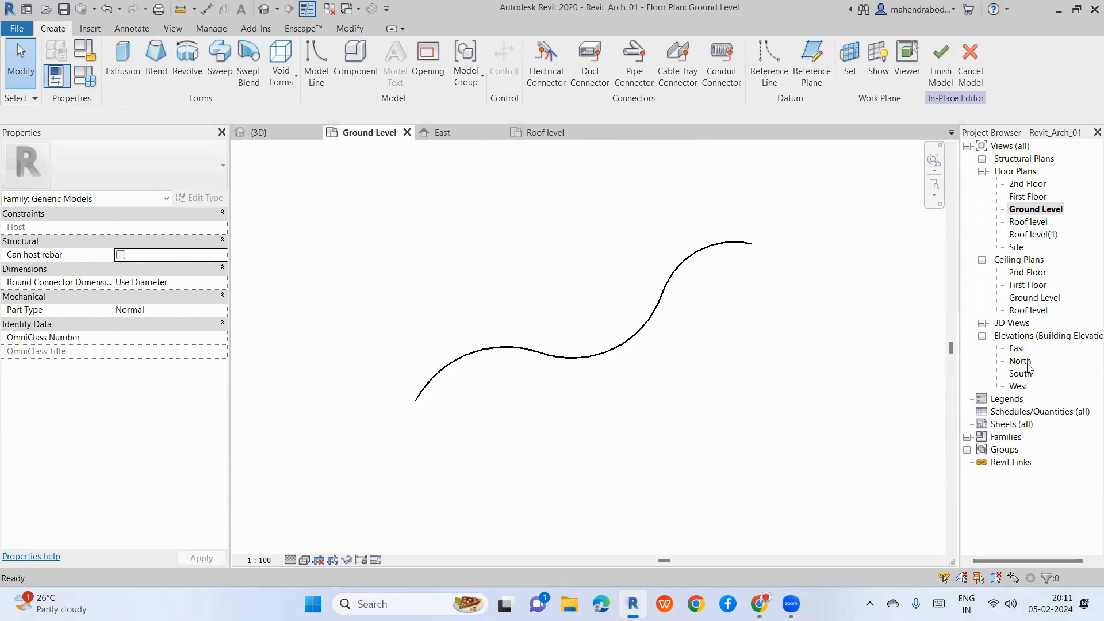
{"action": "double_click", "coordinate": [1017, 348]}
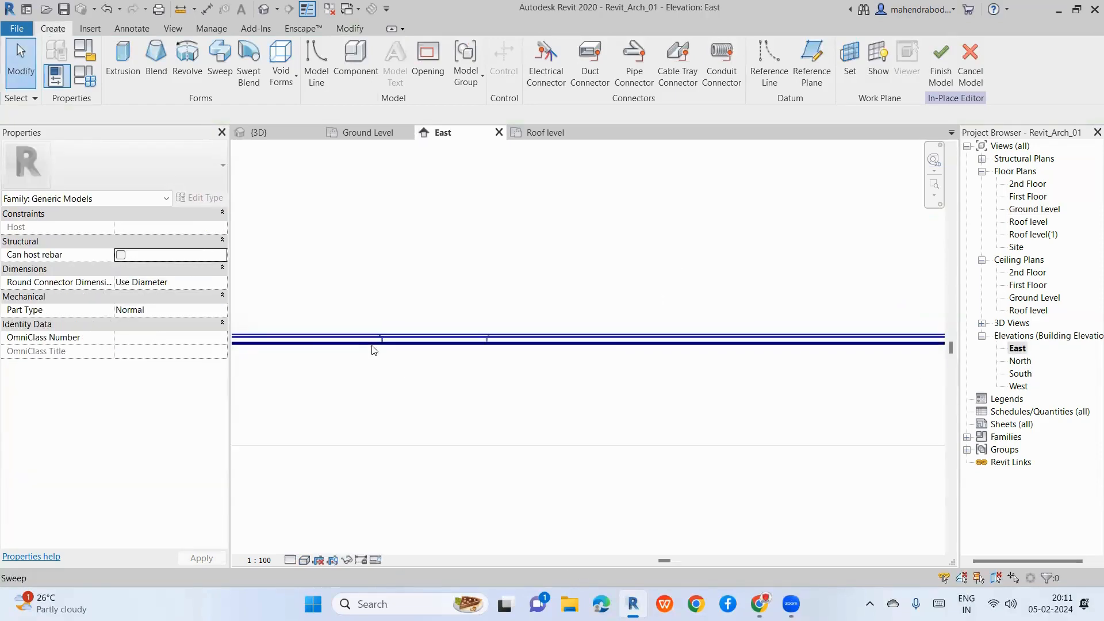
{"action": "left_click", "coordinate": [220, 60]}
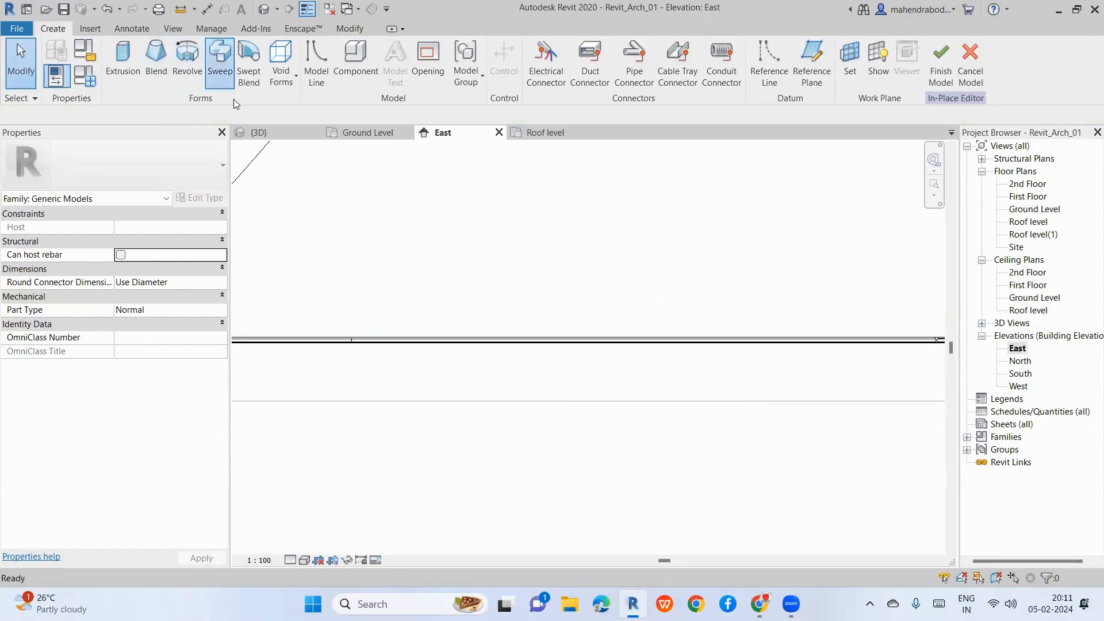
{"action": "scroll", "coordinate": [409, 264], "scroll_direction": "up", "scroll_amount": 2}
{"action": "left_click", "coordinate": [649, 53]}
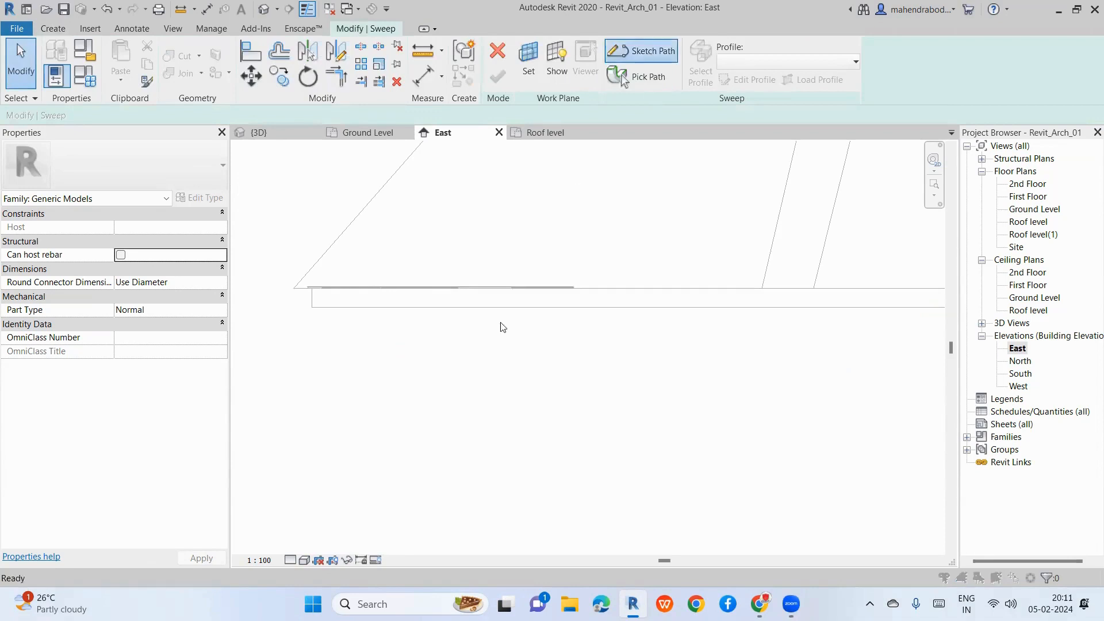
{"action": "left_click", "coordinate": [683, 361]}
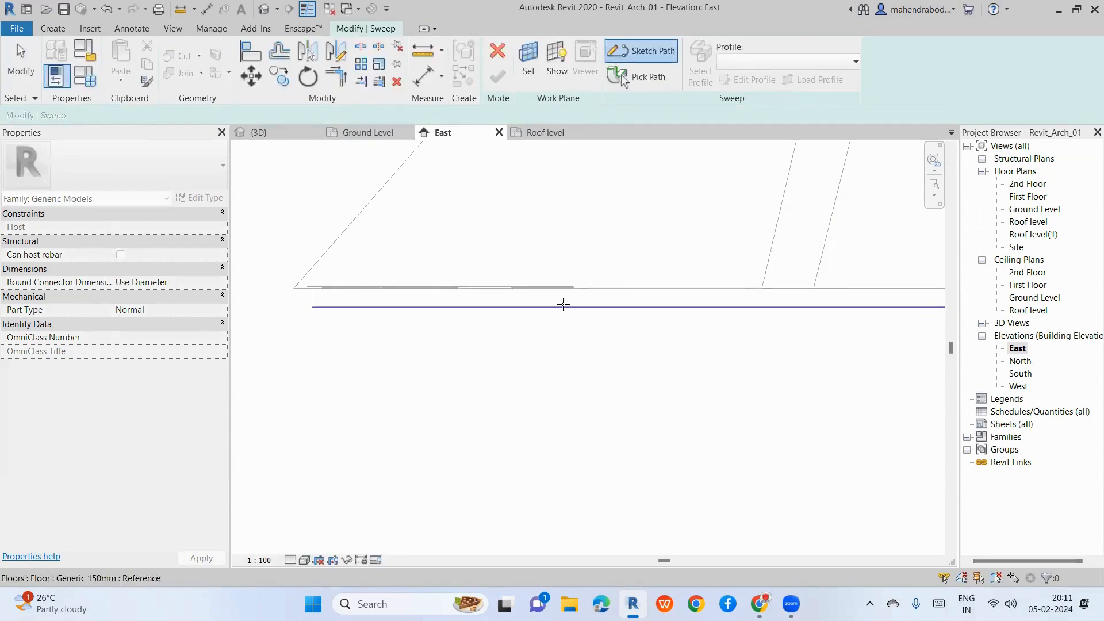
{"action": "scroll", "coordinate": [492, 353], "scroll_direction": "down", "scroll_amount": 4}
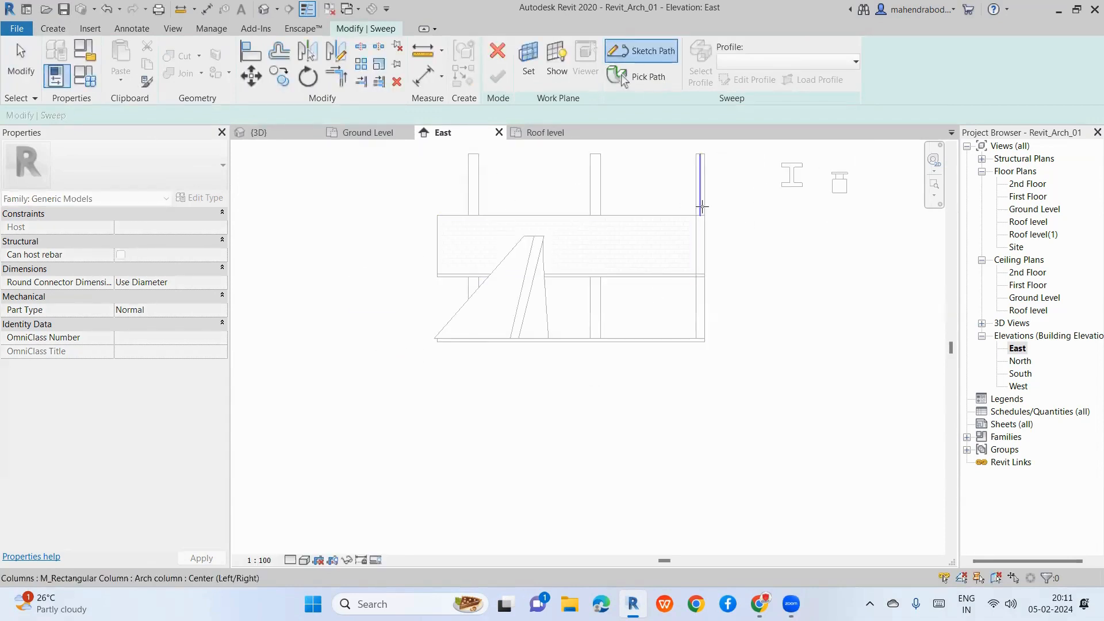
{"action": "left_click", "coordinate": [798, 184]}
Step: Draw a semicircular start-end-radius arc beside the building as the path and finish it
{"action": "scroll", "coordinate": [742, 359], "scroll_direction": "down", "scroll_amount": 3}
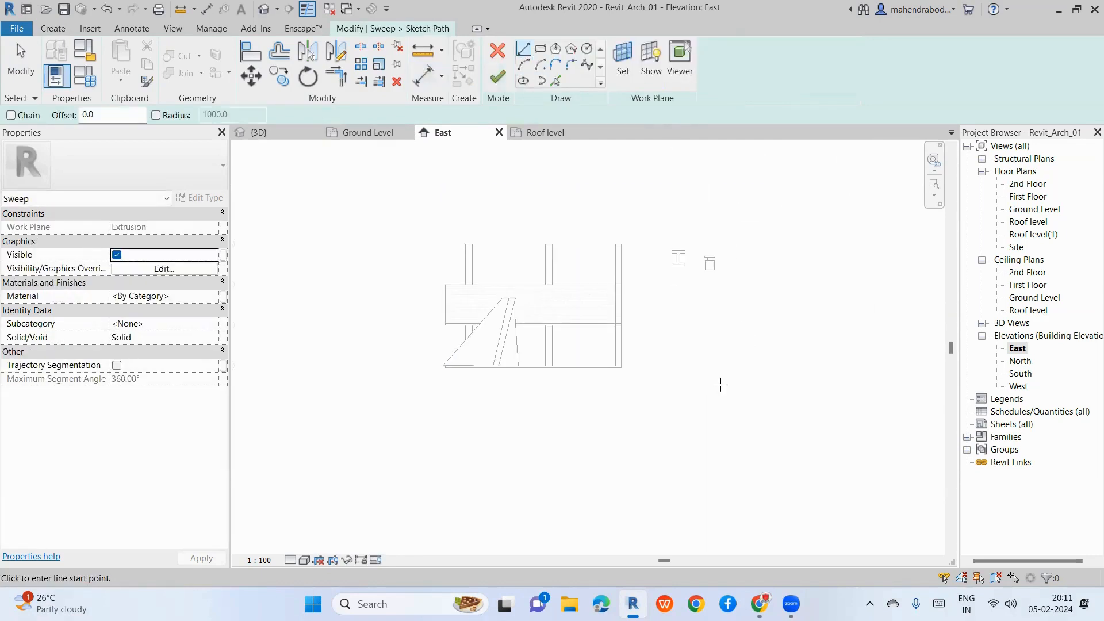
{"action": "scroll", "coordinate": [701, 373], "scroll_direction": "up", "scroll_amount": 3}
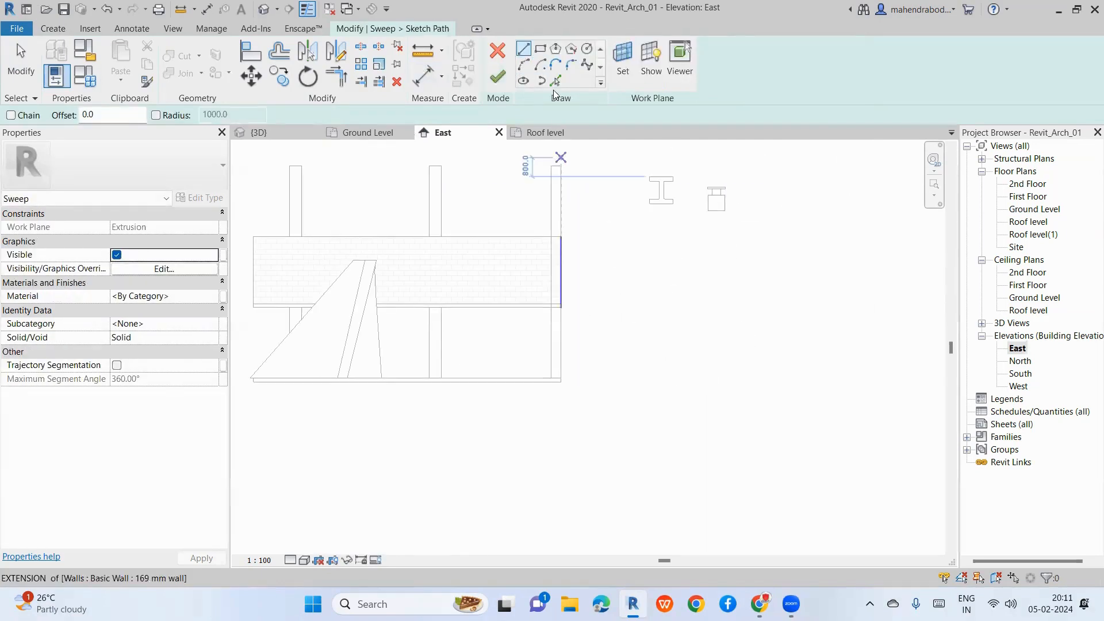
{"action": "left_click", "coordinate": [524, 64]}
{"action": "left_click", "coordinate": [657, 391]}
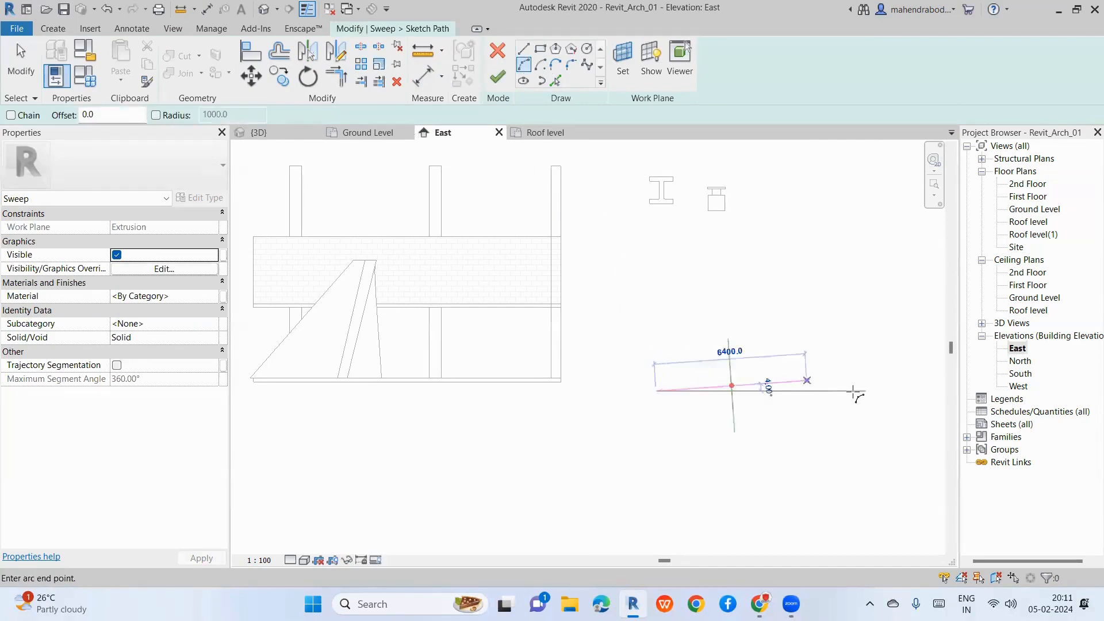
{"action": "left_click", "coordinate": [861, 391]}
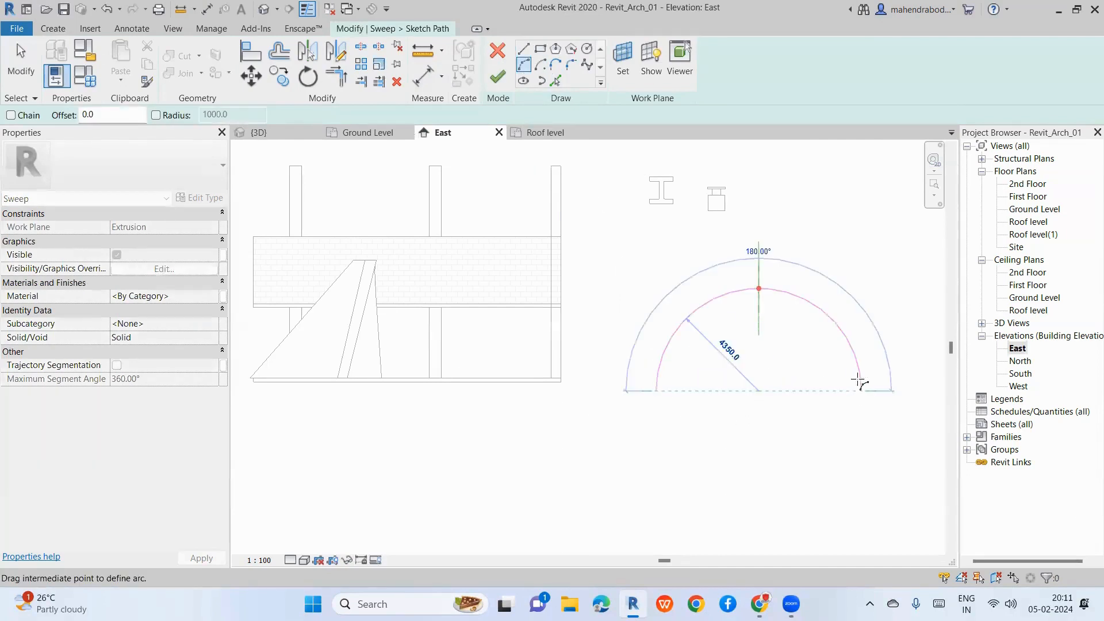
{"action": "left_click", "coordinate": [769, 308]}
{"action": "left_click", "coordinate": [498, 77]}
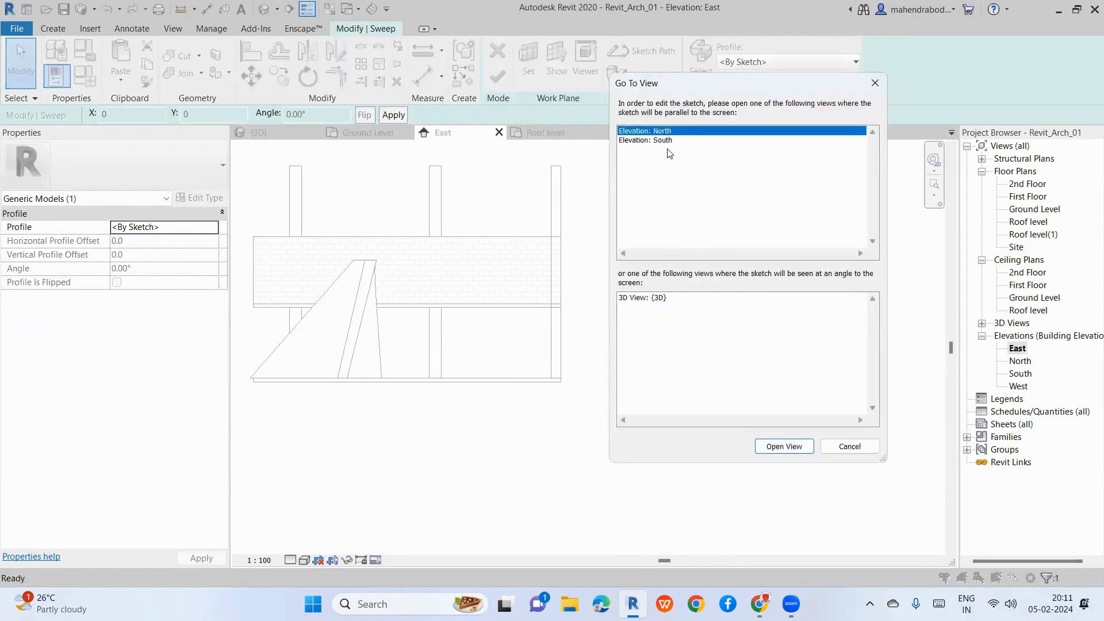
Step: In the North elevation, draw a radius-200 circle at the reference-plane crossing and finish the pipe sweep
{"action": "left_click", "coordinate": [781, 447]}
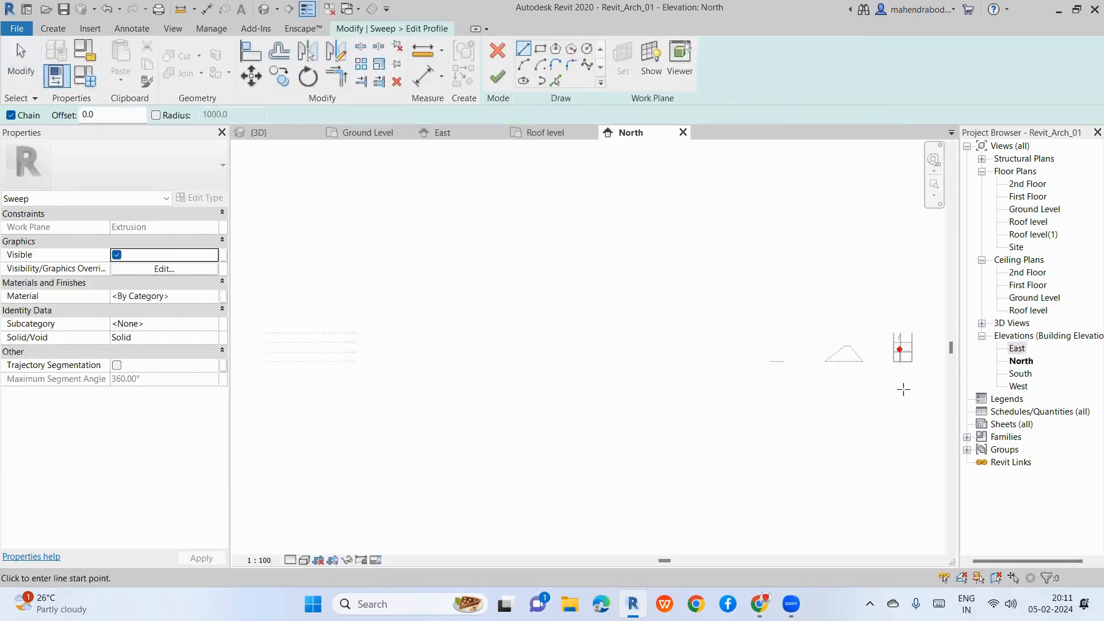
{"action": "scroll", "coordinate": [912, 354], "scroll_direction": "up", "scroll_amount": 5}
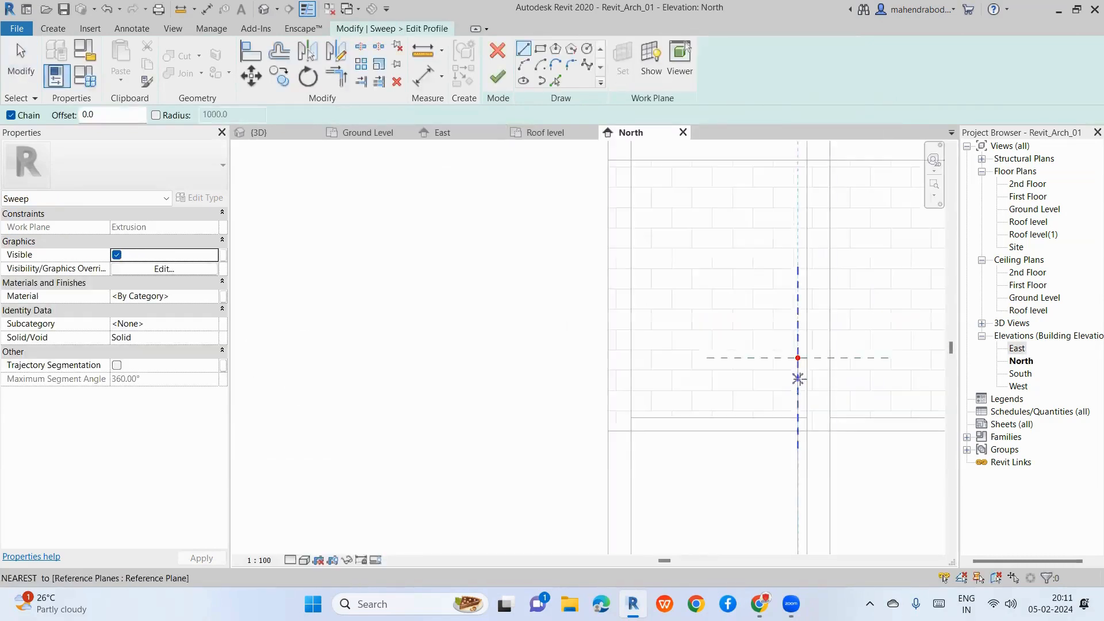
{"action": "scroll", "coordinate": [806, 353], "scroll_direction": "up", "scroll_amount": 2}
{"action": "left_click", "coordinate": [586, 48]}
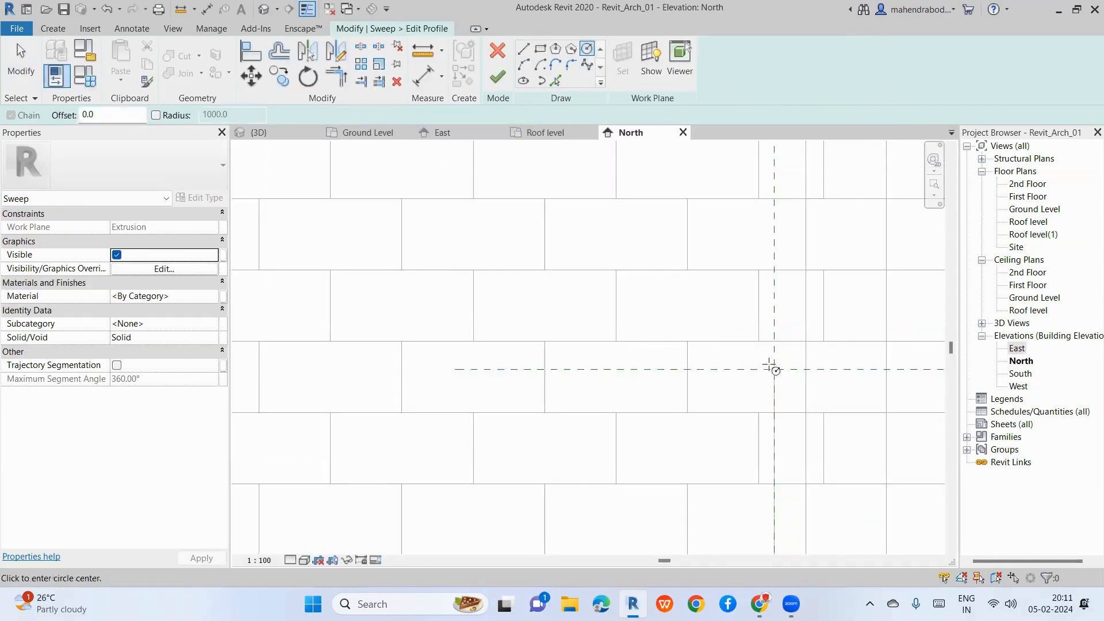
{"action": "left_click", "coordinate": [774, 369]}
{"action": "left_click", "coordinate": [811, 421]}
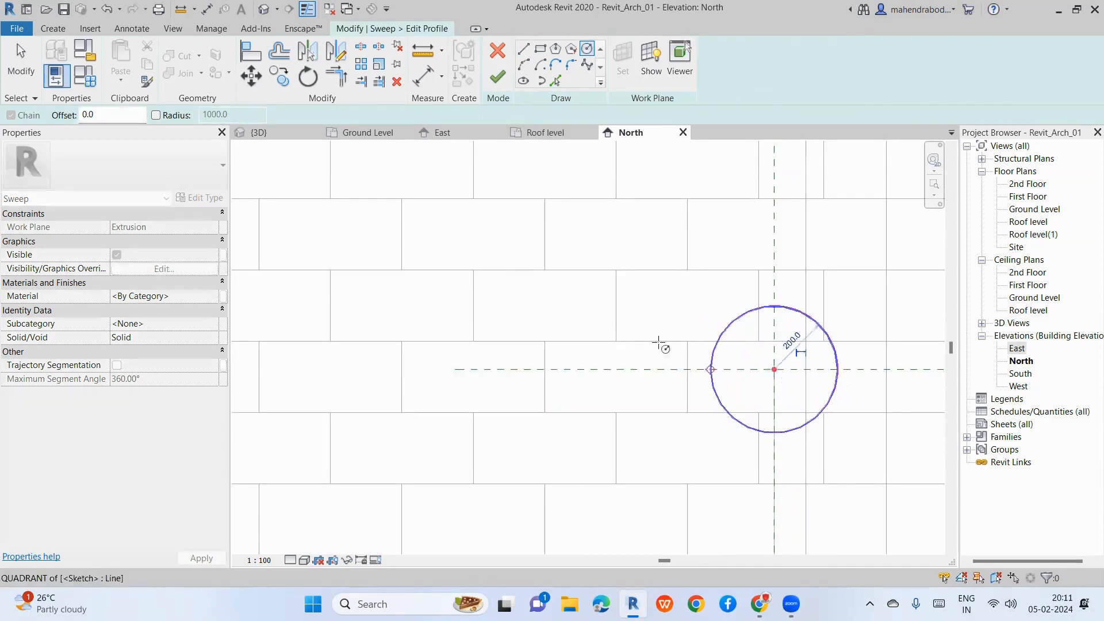
{"action": "scroll", "coordinate": [563, 309], "scroll_direction": "down", "scroll_amount": 3}
{"action": "left_click", "coordinate": [497, 77]}
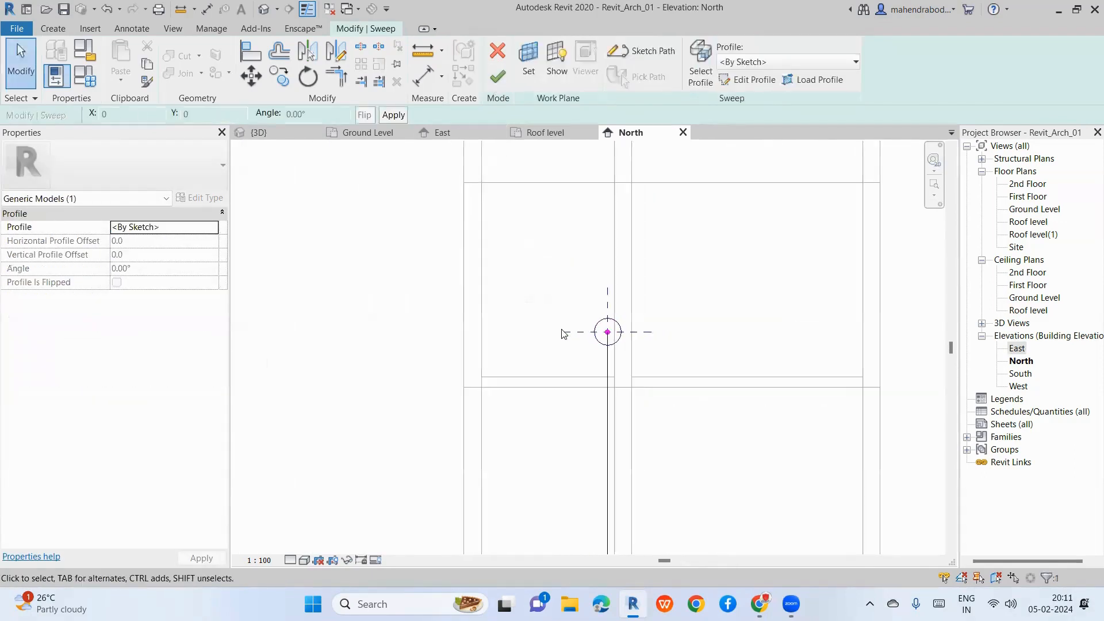
{"action": "left_click", "coordinate": [498, 76]}
{"action": "scroll", "coordinate": [592, 385], "scroll_direction": "down", "scroll_amount": 3}
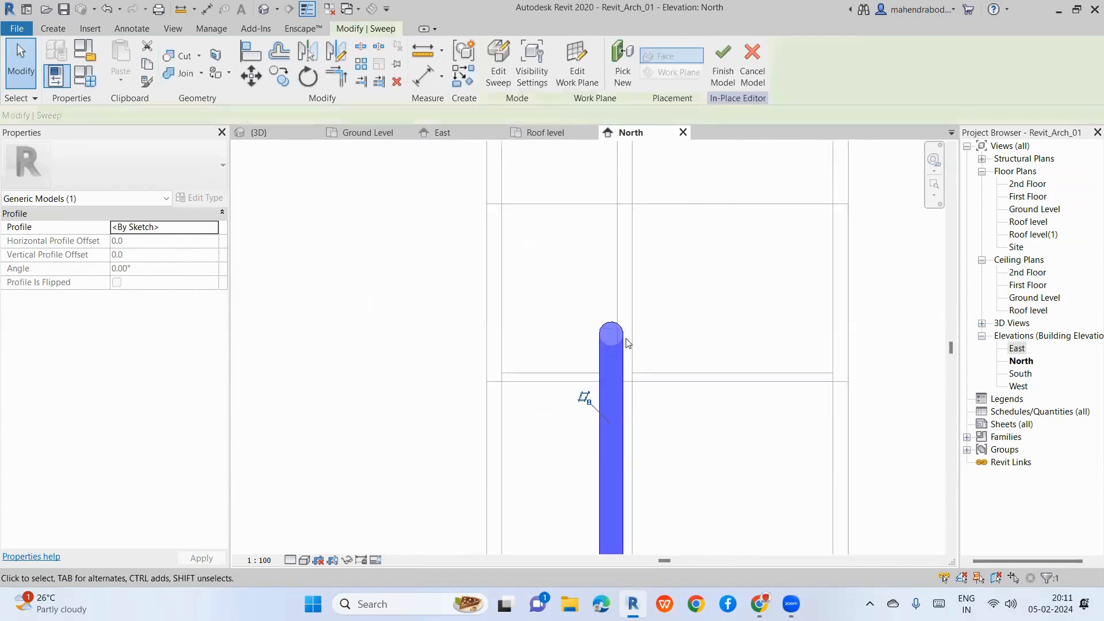
Step: In the {3D} view, orbit around the semicircular pipe arch, selecting it to check its shape
{"action": "left_click", "coordinate": [263, 9]}
{"action": "scroll", "coordinate": [391, 325], "scroll_direction": "down", "scroll_amount": 7}
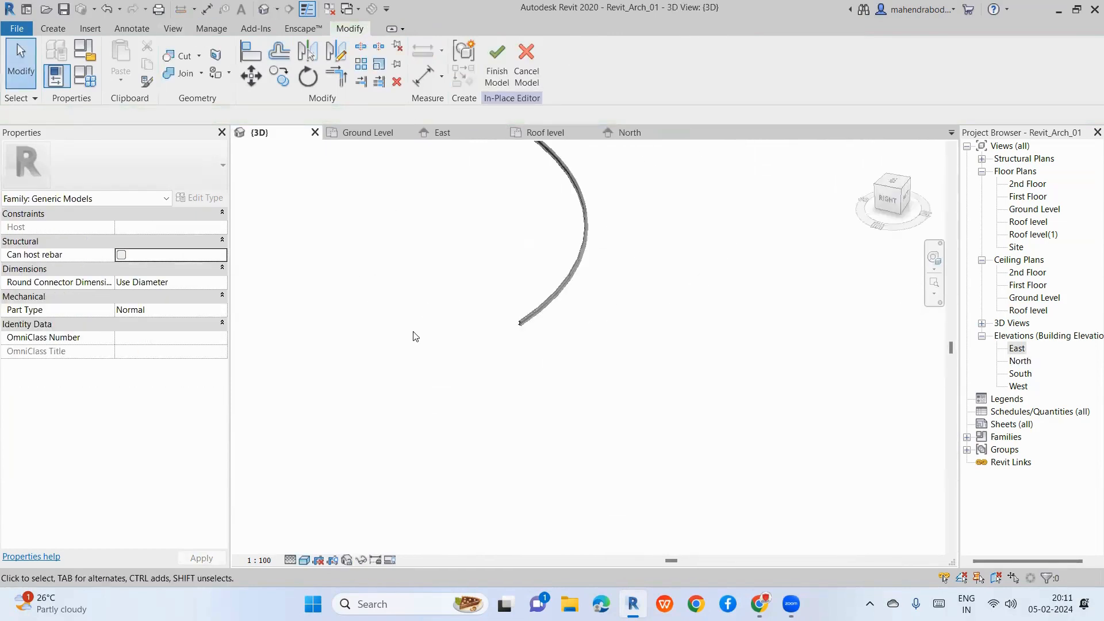
{"action": "mouse_move", "coordinate": [483, 395]}
{"action": "middle_mouse_down", "text": "shift"}
{"action": "mouse_move", "coordinate": [767, 249]}
{"action": "mouse_move", "coordinate": [611, 301]}
{"action": "mouse_move", "coordinate": [703, 252]}
{"action": "middle_mouse_up", "text": "shift"}
{"action": "scroll", "coordinate": [703, 251], "scroll_direction": "up", "scroll_amount": 3}
{"action": "left_click", "coordinate": [702, 250]}
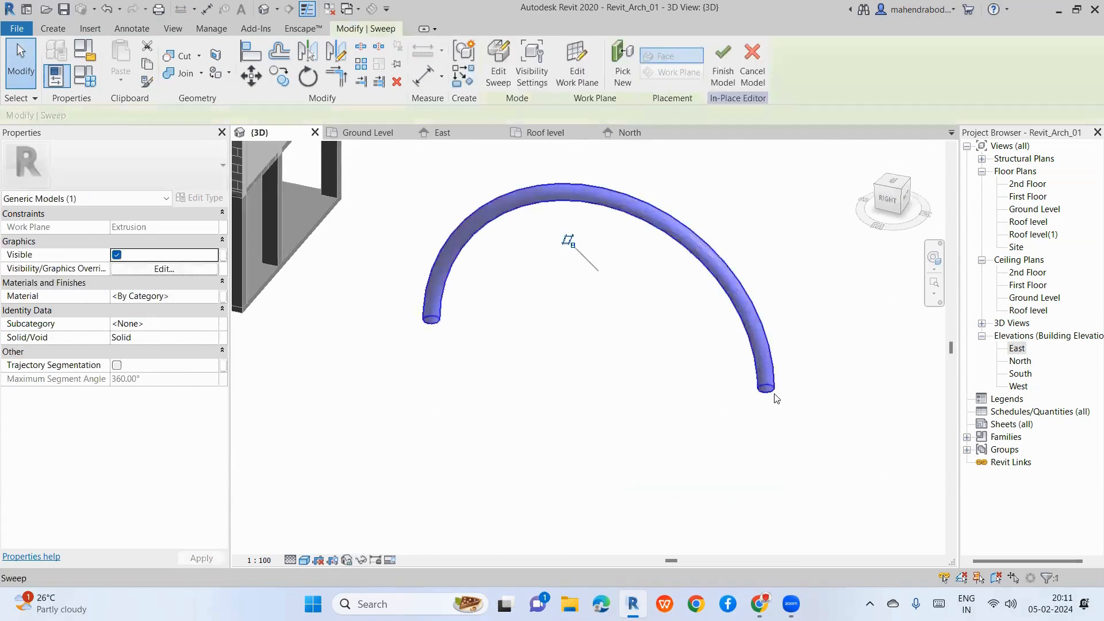
{"action": "middle_click_drag", "start_coordinate": [737, 427], "coordinate": [442, 300], "text": "shift"}
{"action": "left_click", "coordinate": [609, 350]}
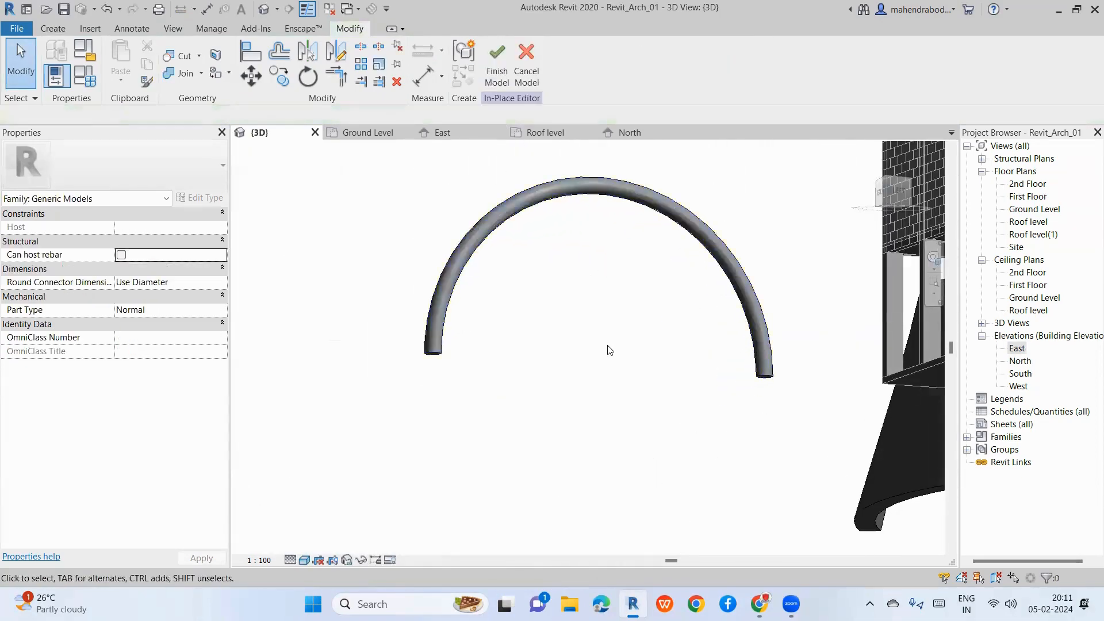
{"action": "left_click", "coordinate": [435, 352]}
{"action": "left_click", "coordinate": [546, 348]}
{"action": "left_click", "coordinate": [53, 29]}
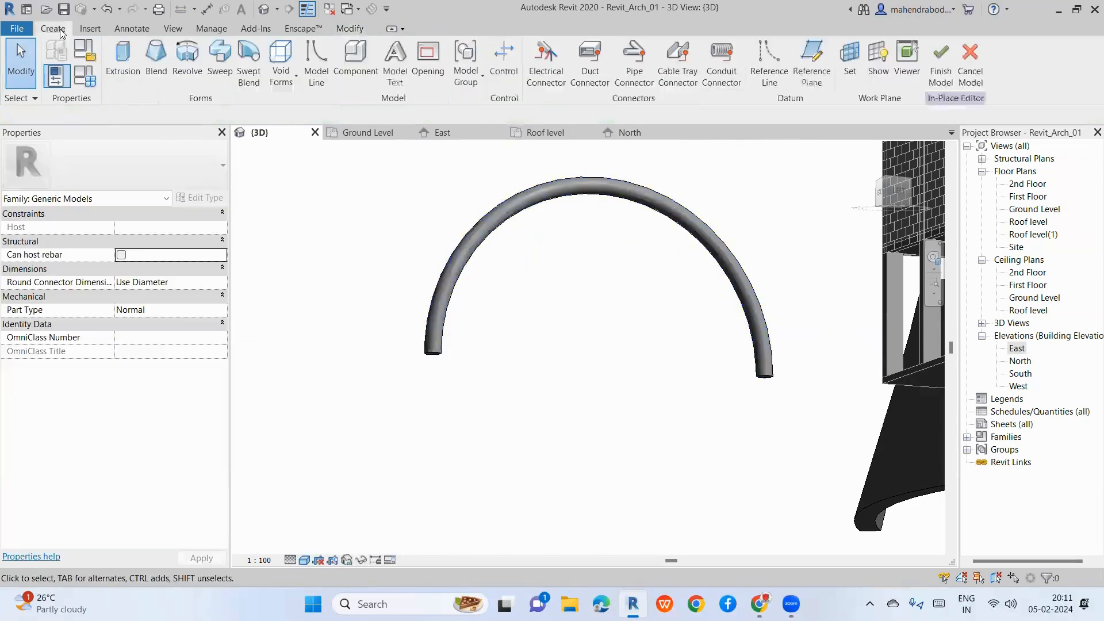
{"action": "left_click", "coordinate": [440, 361]}
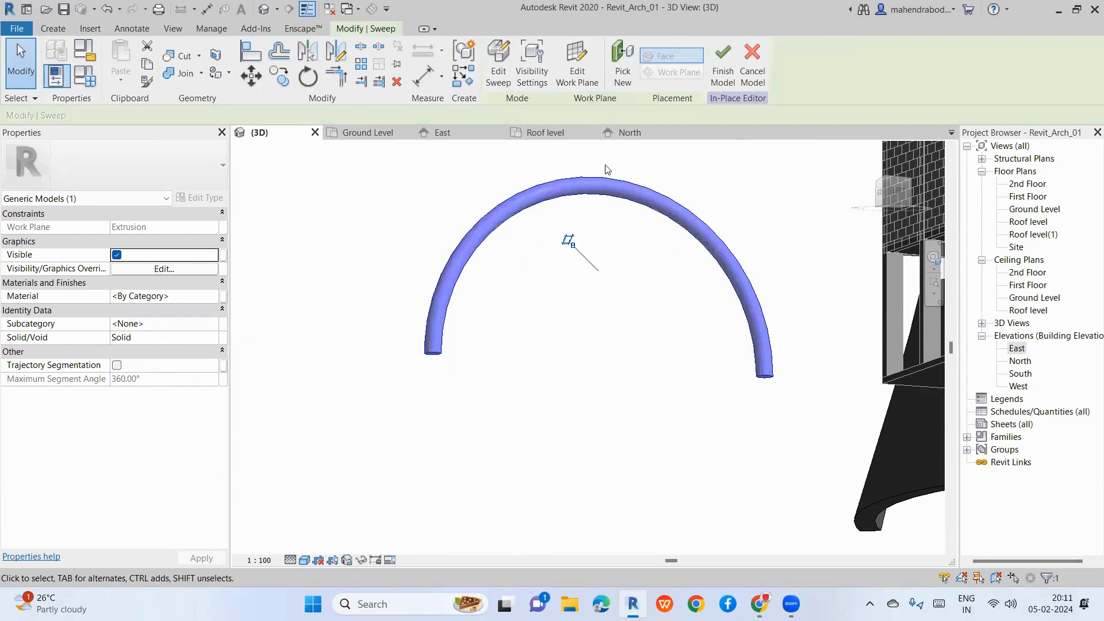
{"action": "left_click", "coordinate": [547, 344]}
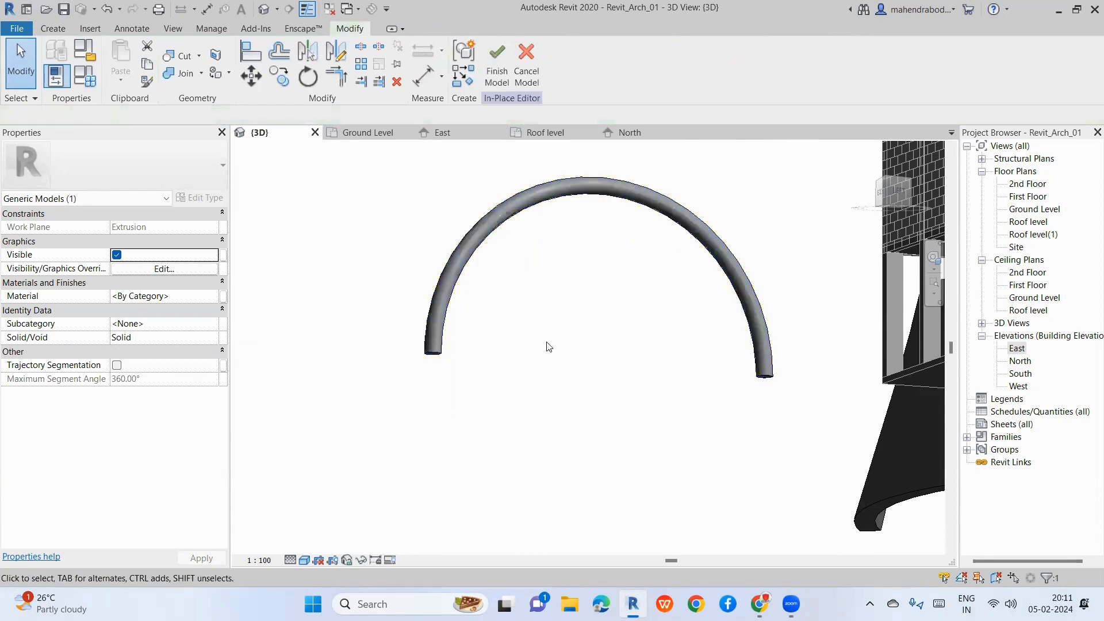
{"action": "left_click", "coordinate": [41, 26]}
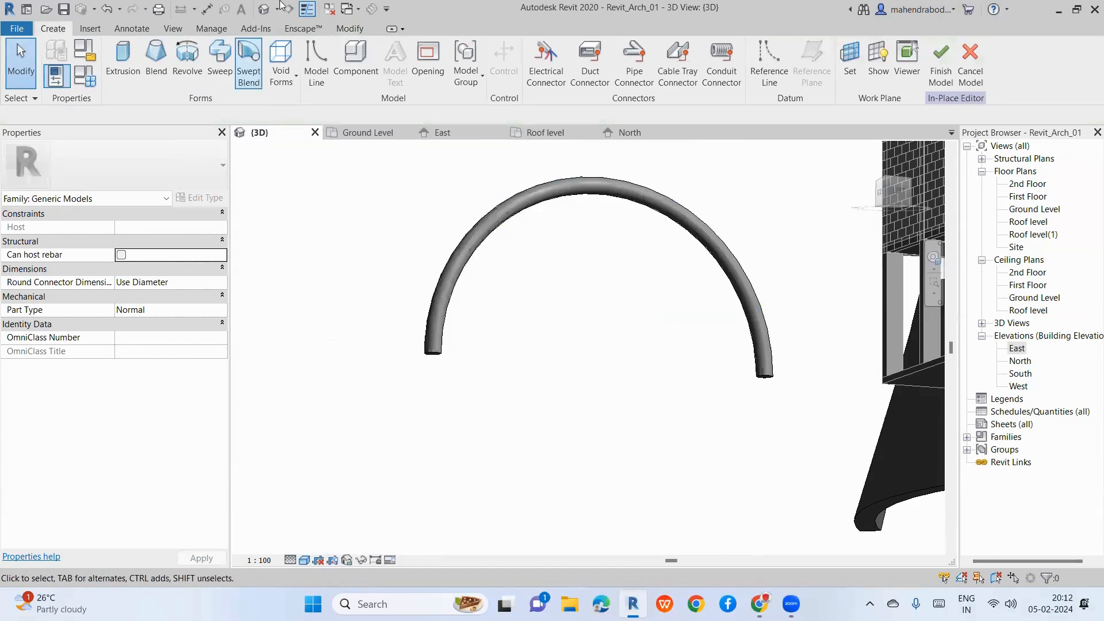
Step: On Ground Level, start a Swept Blend path sketch and delete a stray angled line
{"action": "double_click", "coordinate": [1034, 210]}
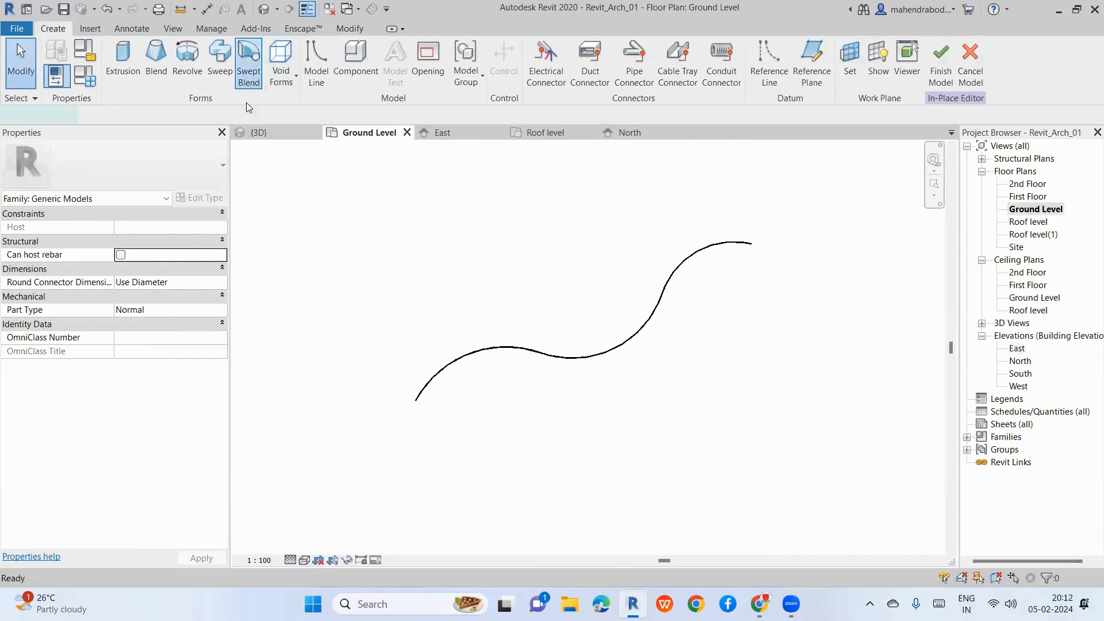
{"action": "left_click", "coordinate": [248, 72]}
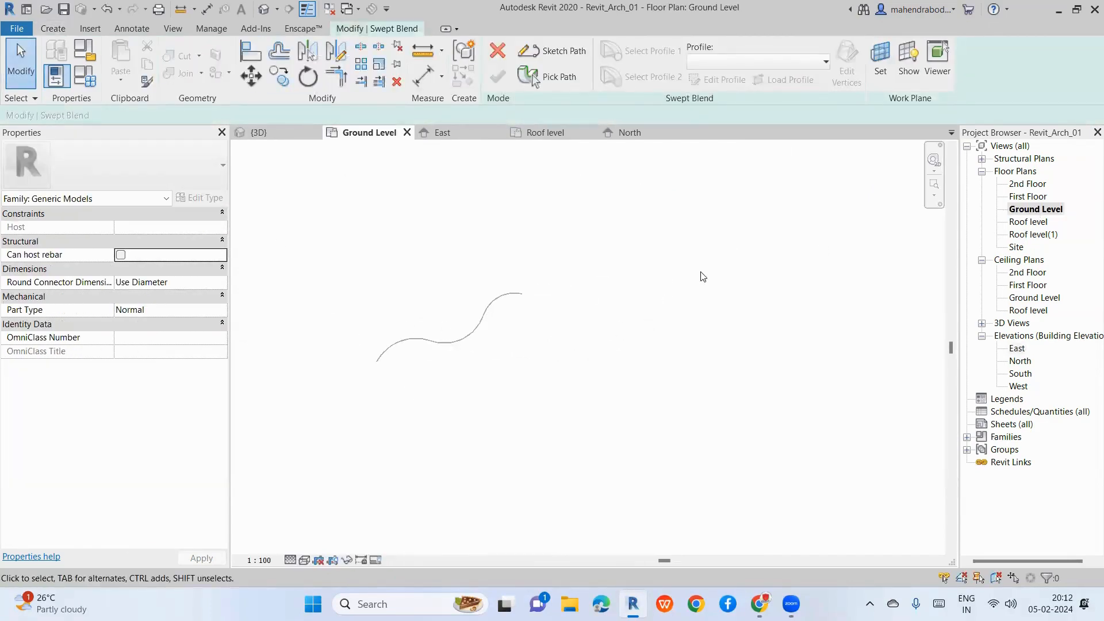
{"action": "left_click", "coordinate": [555, 51]}
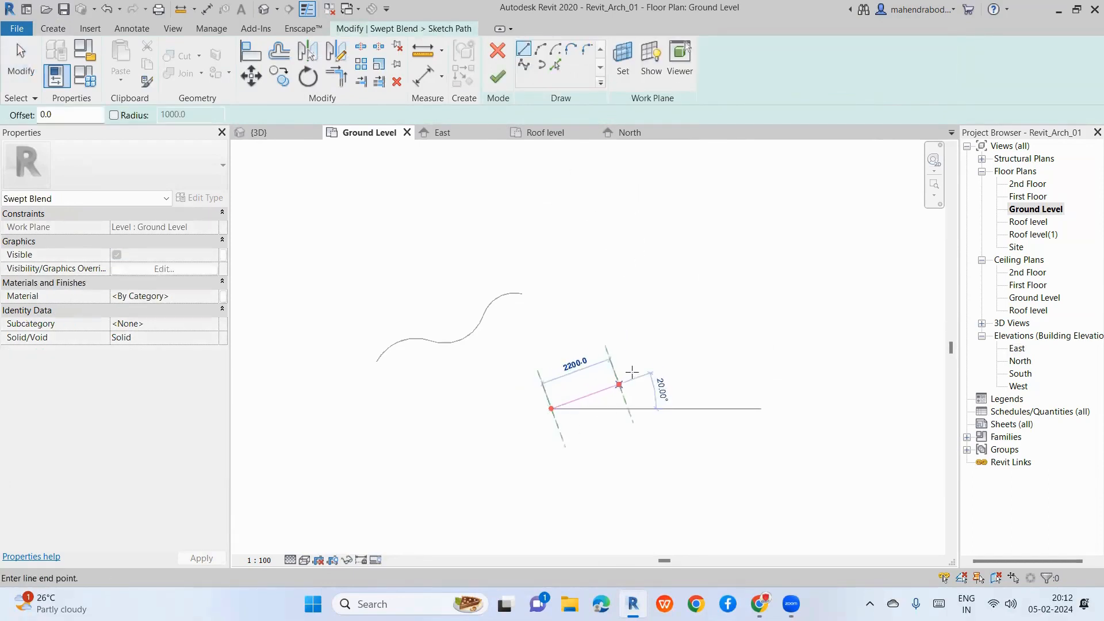
{"action": "left_click", "coordinate": [788, 308]}
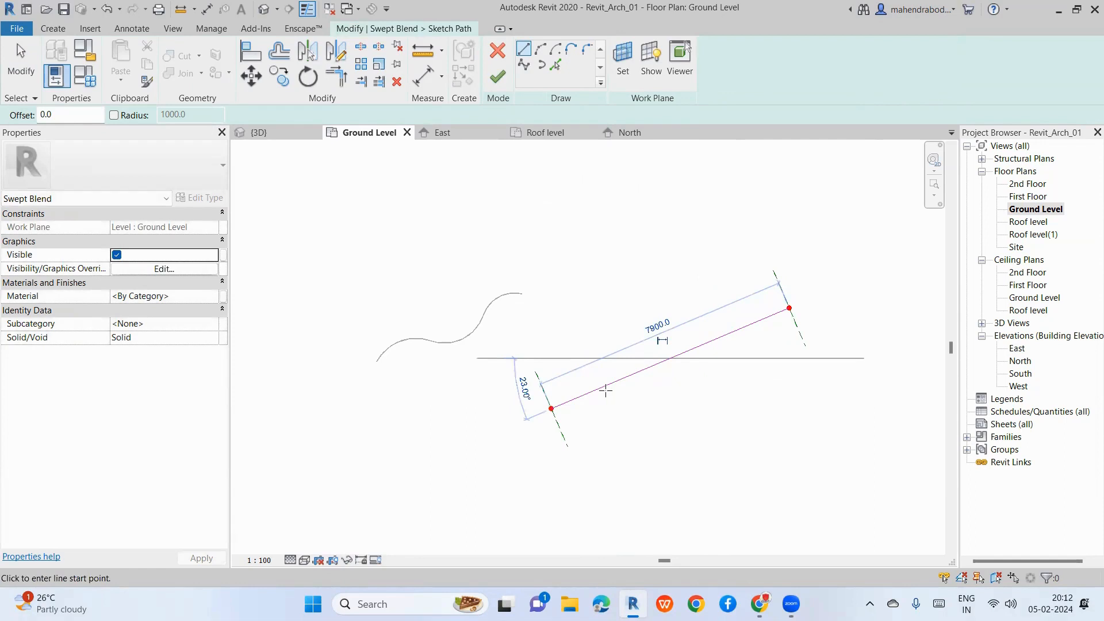
{"action": "key", "text": "Escape"}
{"action": "key", "text": "Escape"}
{"action": "left_click", "coordinate": [657, 372]}
{"action": "key", "text": "Delete"}
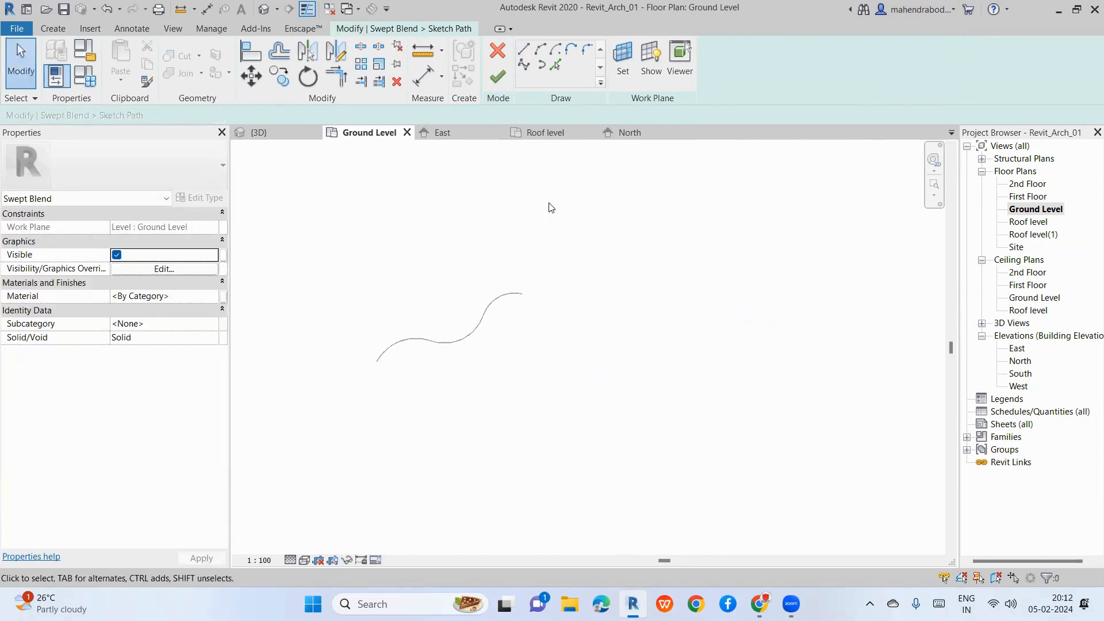
Step: Draw a straight horizontal path line below the rectangle and finish the path sketch
{"action": "left_click", "coordinate": [523, 50]}
{"action": "scroll", "coordinate": [395, 324], "scroll_direction": "down", "scroll_amount": 4}
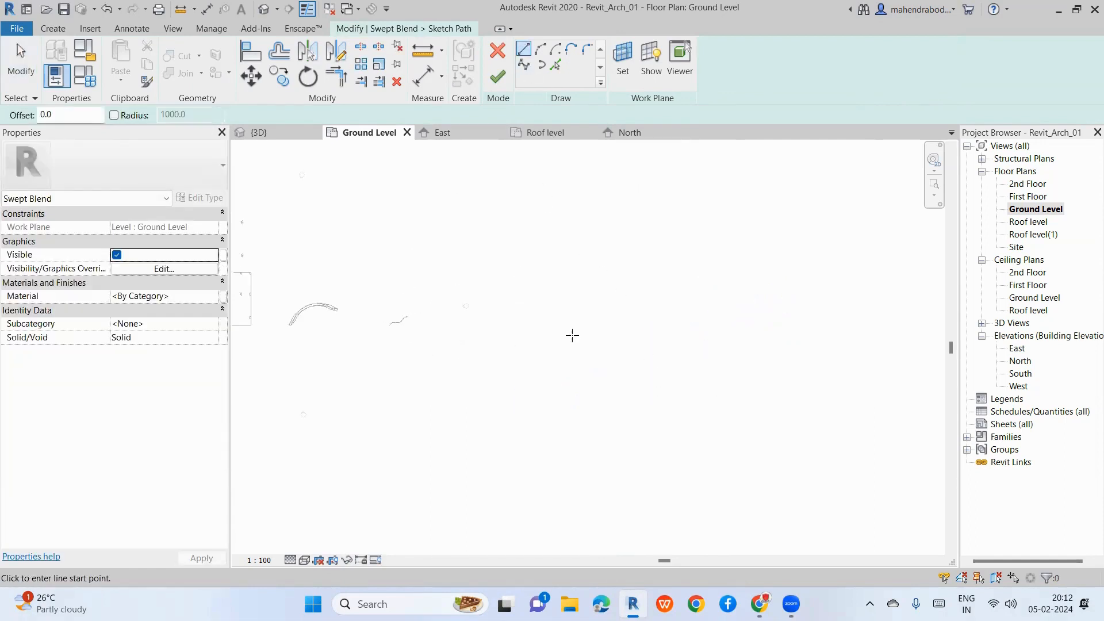
{"action": "scroll", "coordinate": [386, 384], "scroll_direction": "up", "scroll_amount": 5}
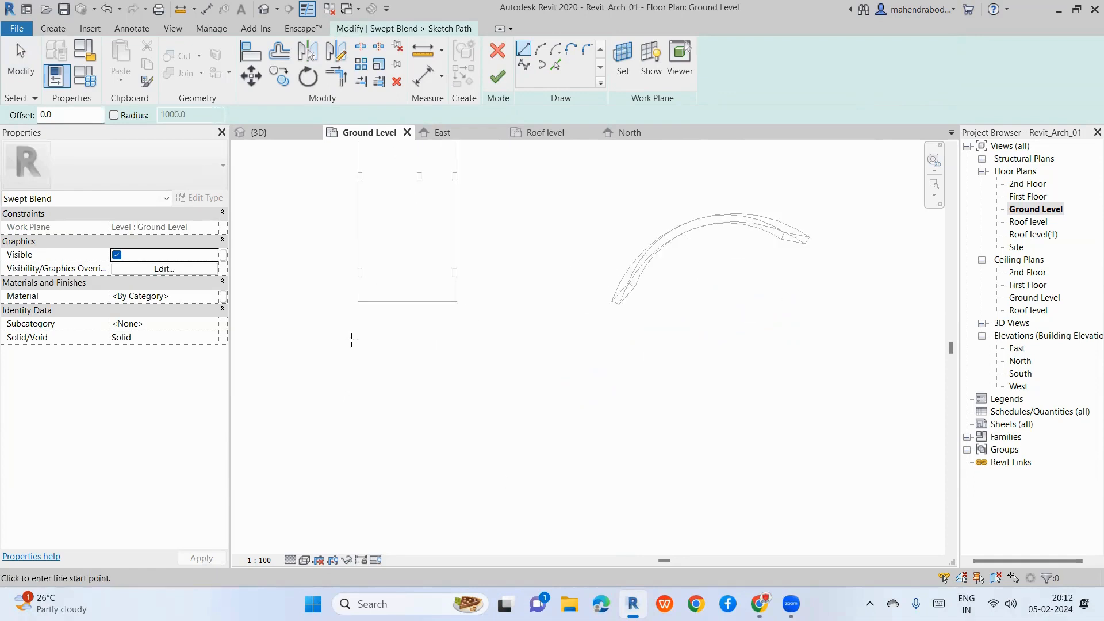
{"action": "left_click", "coordinate": [351, 340]}
{"action": "left_click", "coordinate": [472, 340]}
{"action": "key", "text": "Escape"}
{"action": "key", "text": "Escape"}
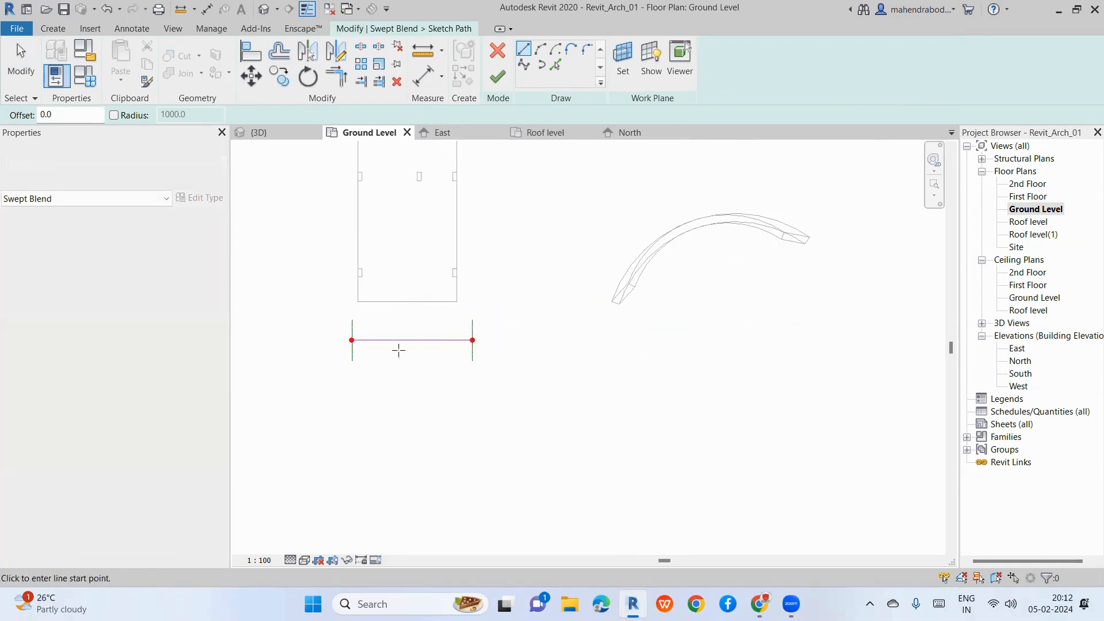
{"action": "scroll", "coordinate": [371, 345], "scroll_direction": "up", "scroll_amount": 5}
{"action": "scroll", "coordinate": [371, 345], "scroll_direction": "up", "scroll_amount": 2}
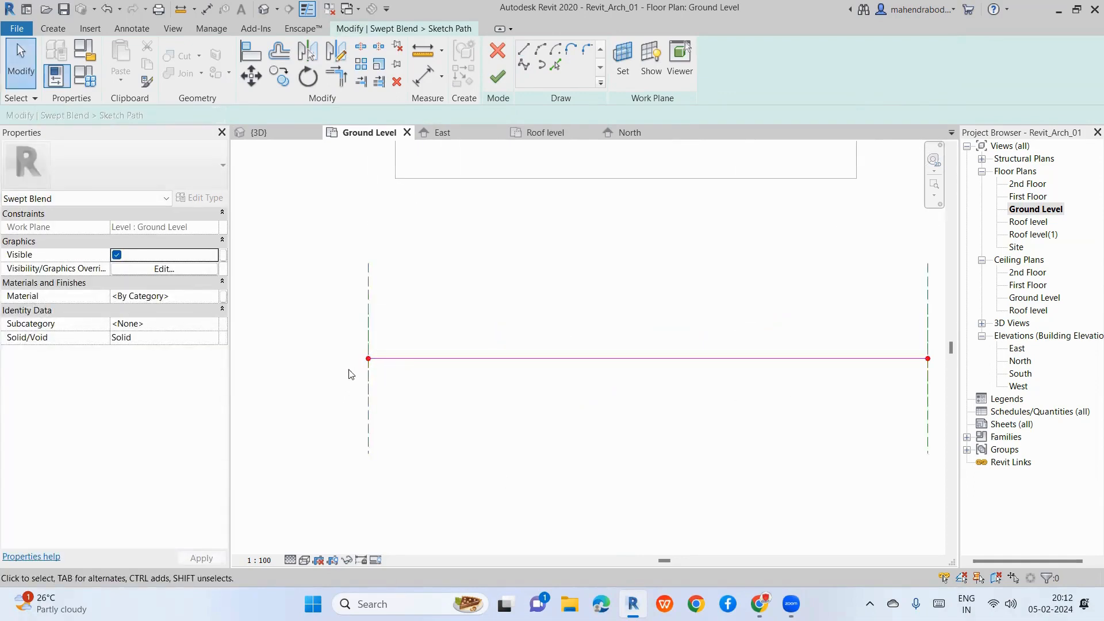
{"action": "scroll", "coordinate": [321, 386], "scroll_direction": "down", "scroll_amount": 2}
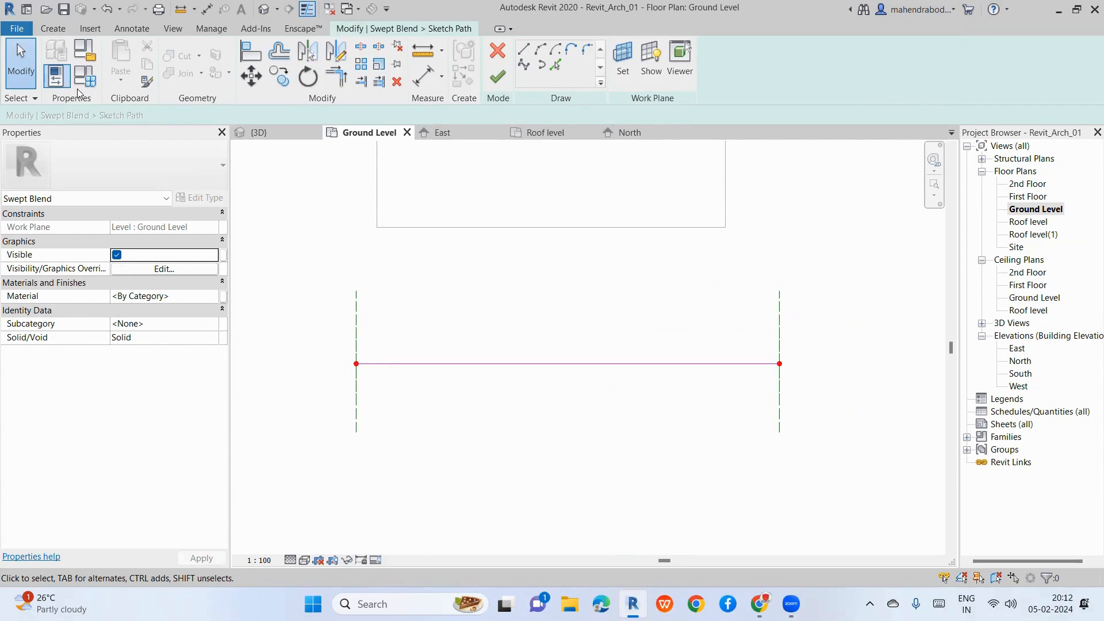
{"action": "left_click", "coordinate": [54, 27]}
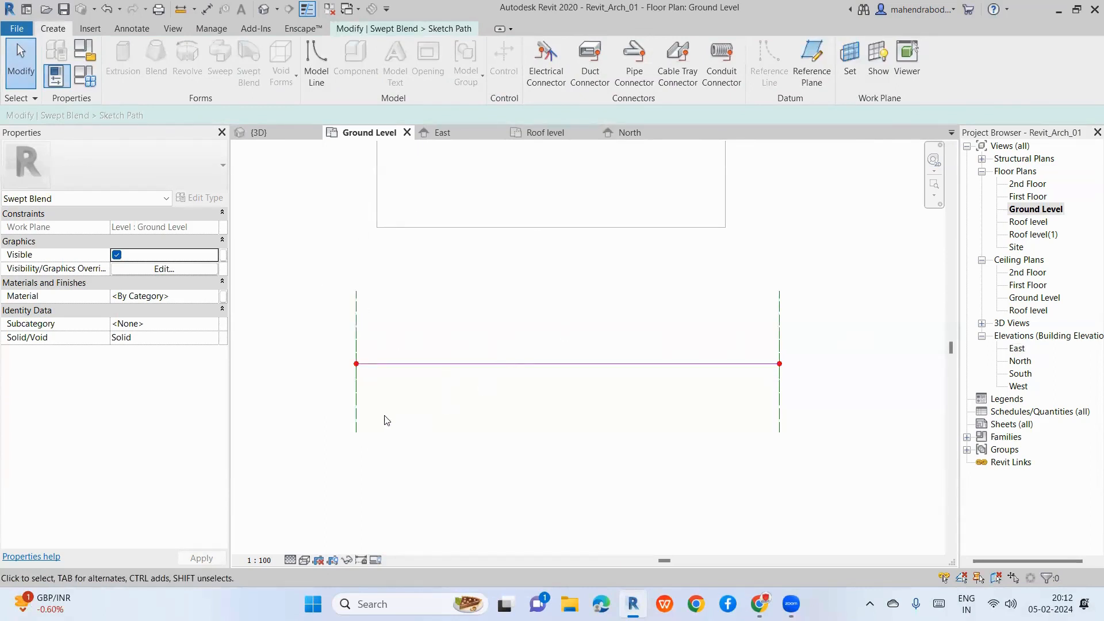
{"action": "scroll", "coordinate": [347, 359], "scroll_direction": "down", "scroll_amount": 2}
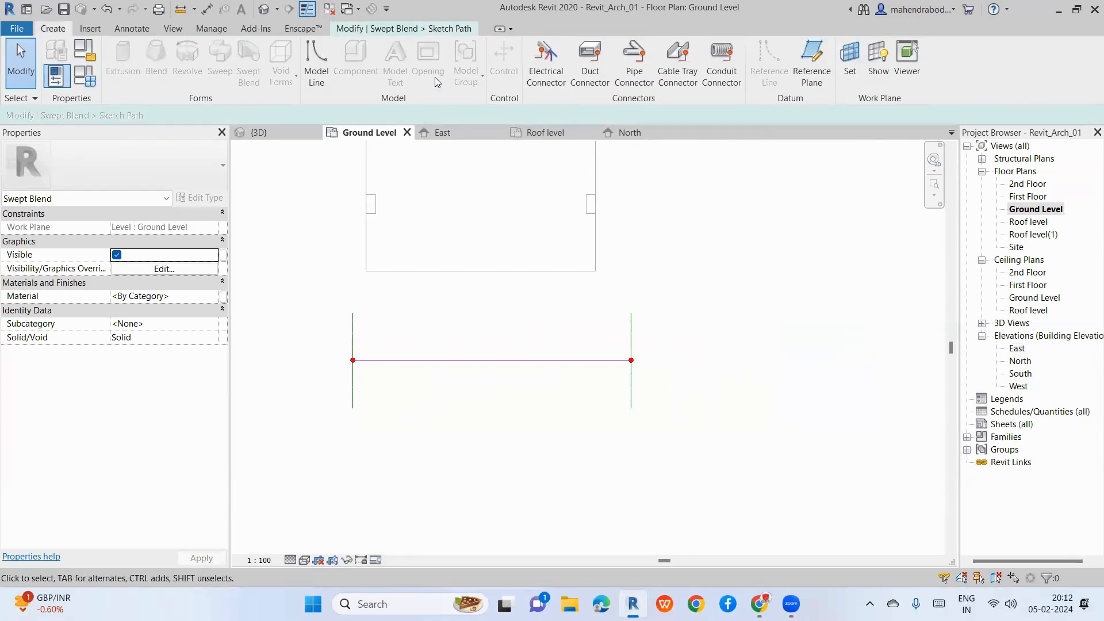
{"action": "left_click", "coordinate": [428, 30]}
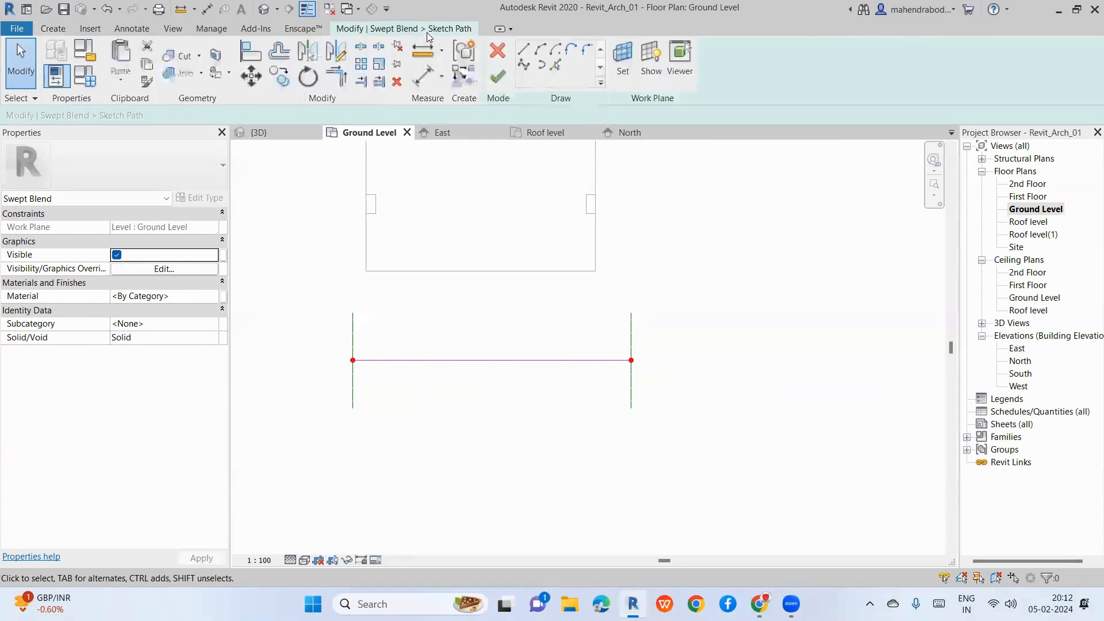
{"action": "left_click", "coordinate": [496, 77]}
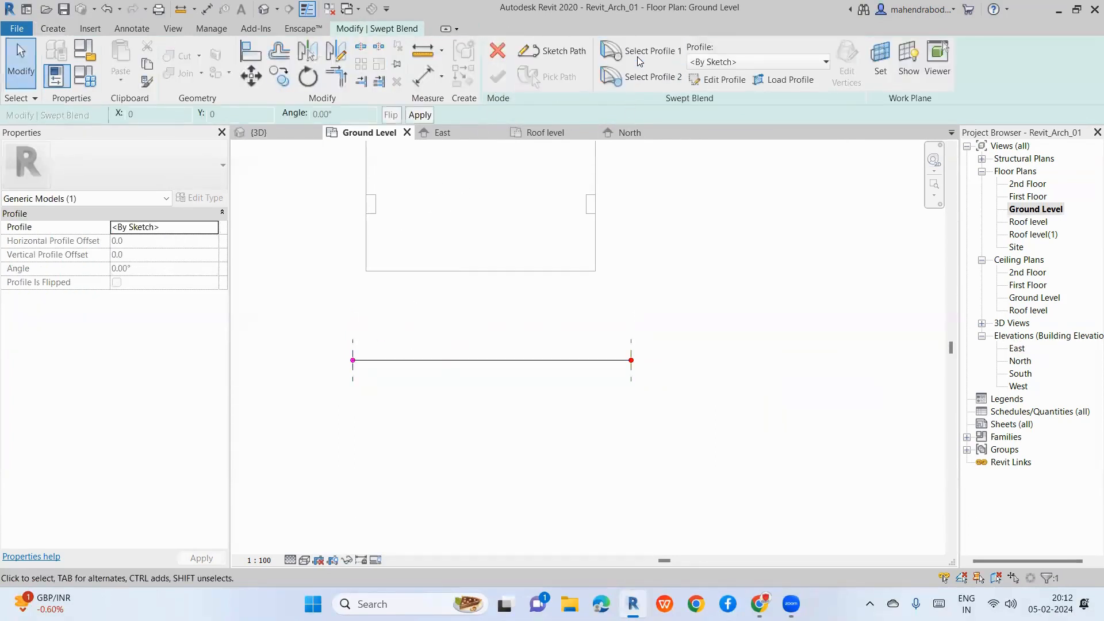
Step: In the East elevation, sketch a radius-40 circle on the path's start point as profile one
{"action": "left_click", "coordinate": [713, 81]}
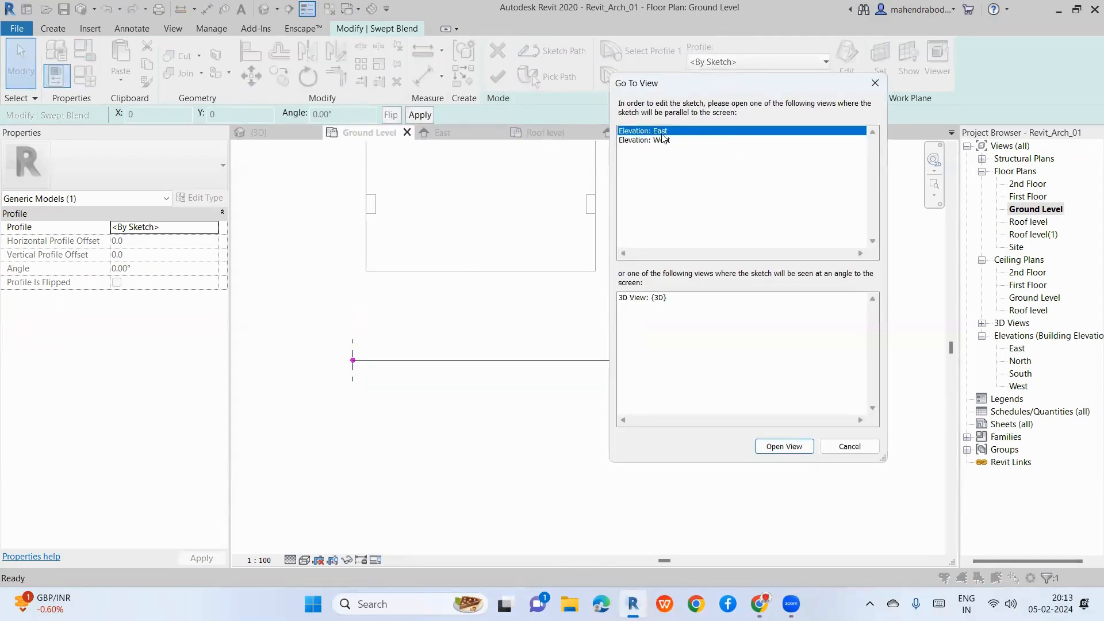
{"action": "left_click", "coordinate": [771, 448]}
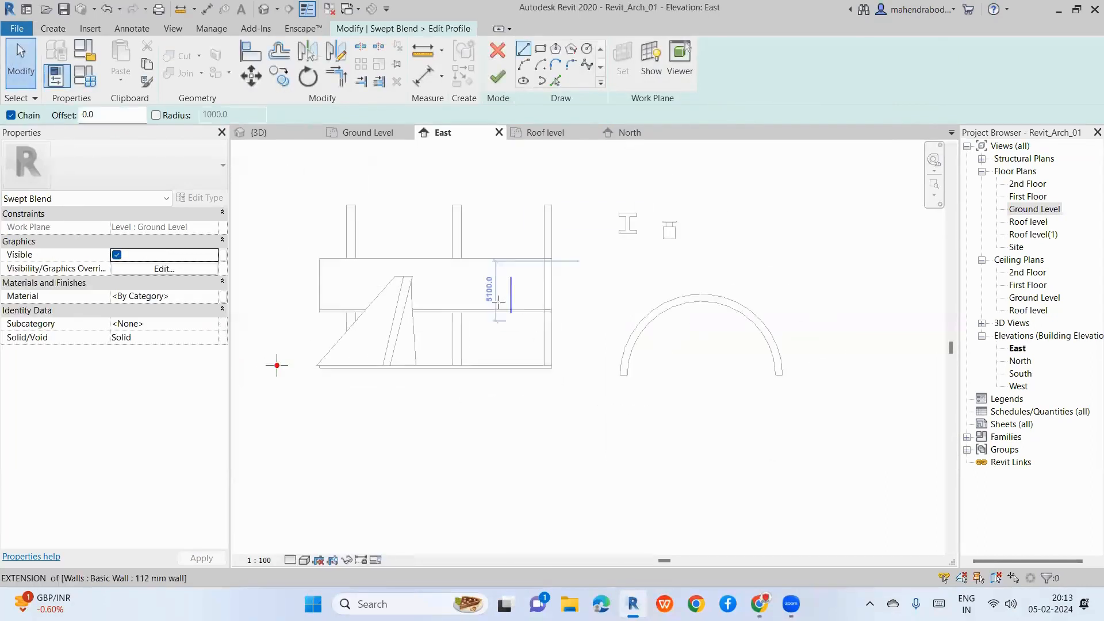
{"action": "scroll", "coordinate": [498, 301], "scroll_direction": "down", "scroll_amount": 3}
{"action": "scroll", "coordinate": [428, 323], "scroll_direction": "up", "scroll_amount": 8}
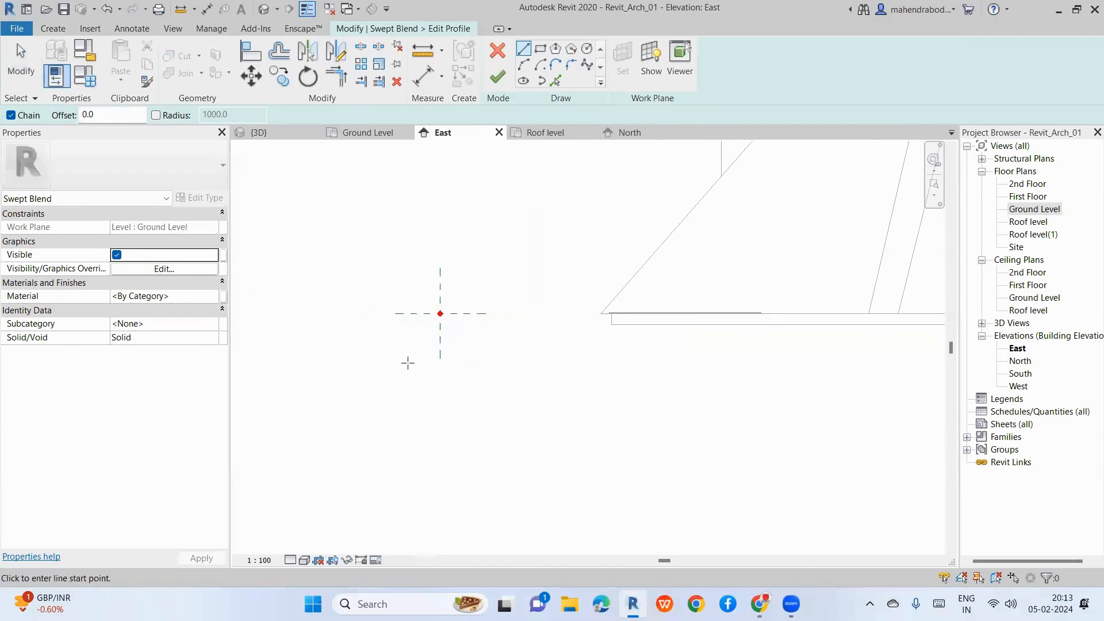
{"action": "scroll", "coordinate": [408, 362], "scroll_direction": "up", "scroll_amount": 3}
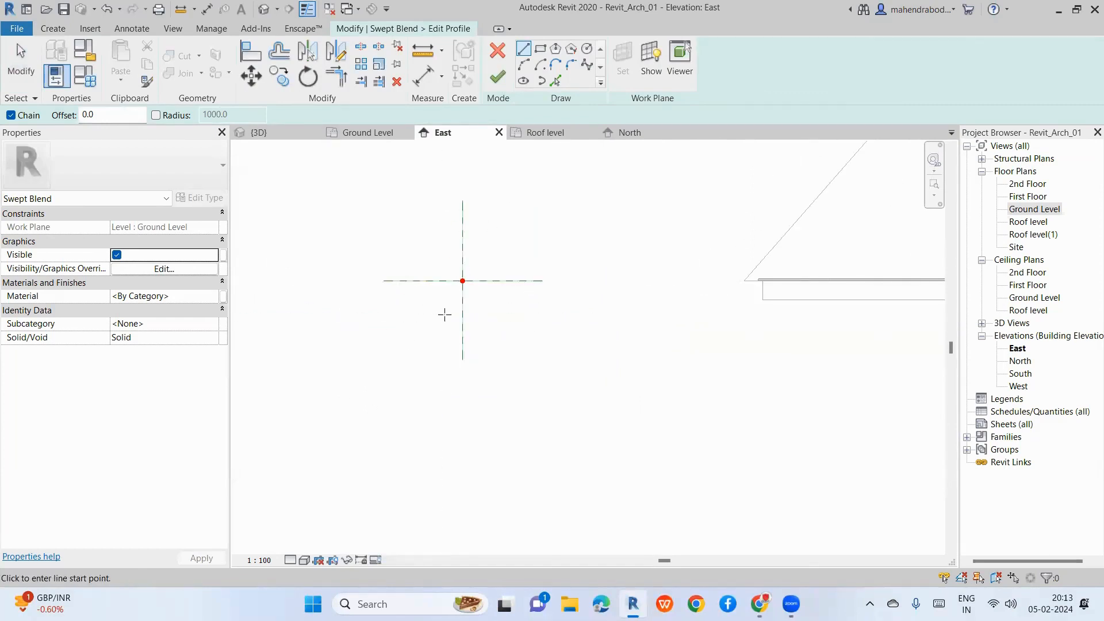
{"action": "left_click", "coordinate": [586, 49]}
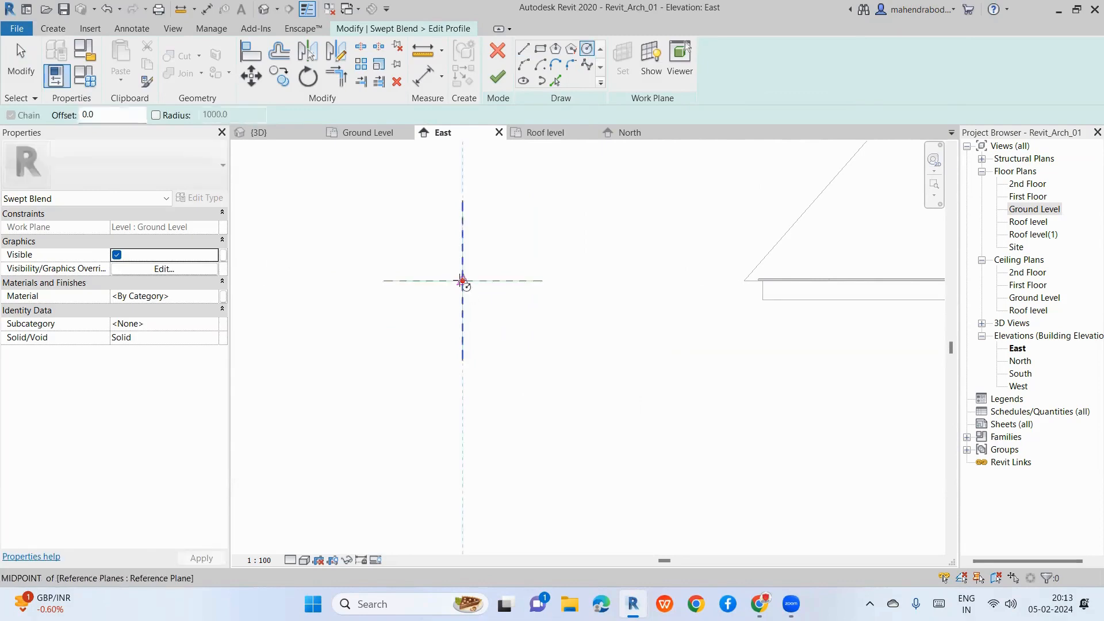
{"action": "scroll", "coordinate": [465, 281], "scroll_direction": "up", "scroll_amount": 3}
{"action": "left_click", "coordinate": [464, 282]}
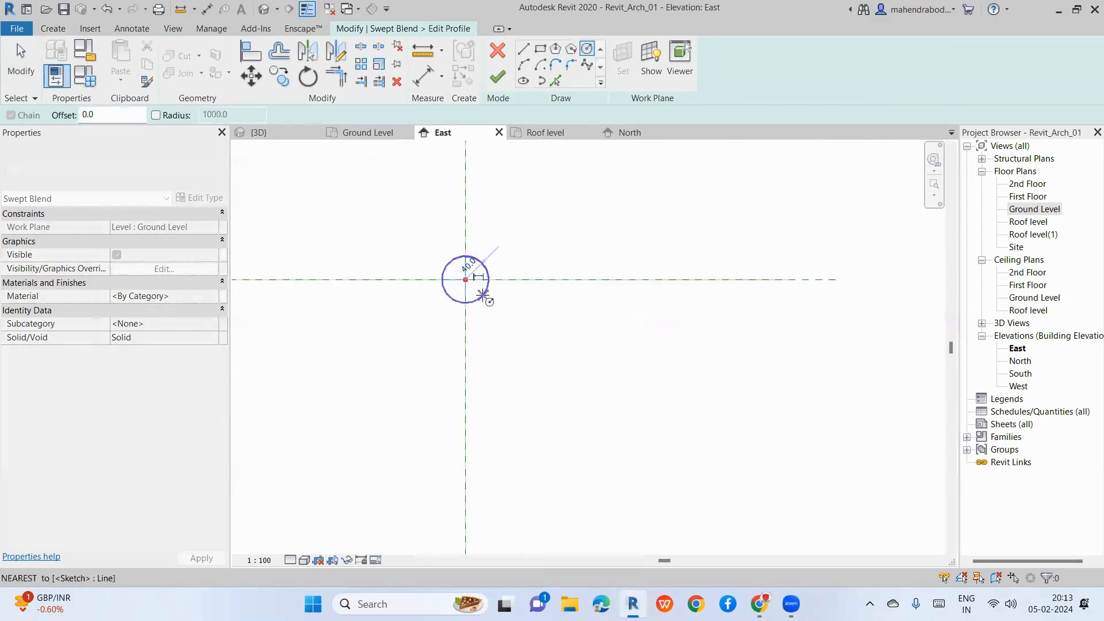
{"action": "left_click", "coordinate": [485, 297]}
{"action": "left_click", "coordinate": [498, 79]}
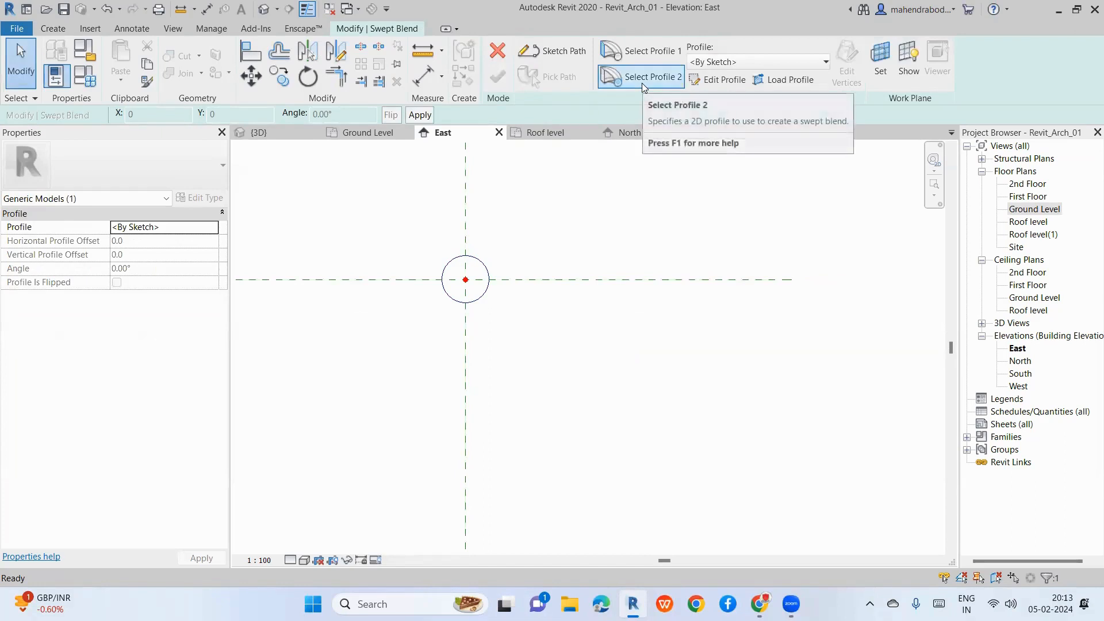
Step: Switch to the second profile and delete a misplaced first rectangle attempt
{"action": "left_click", "coordinate": [641, 83]}
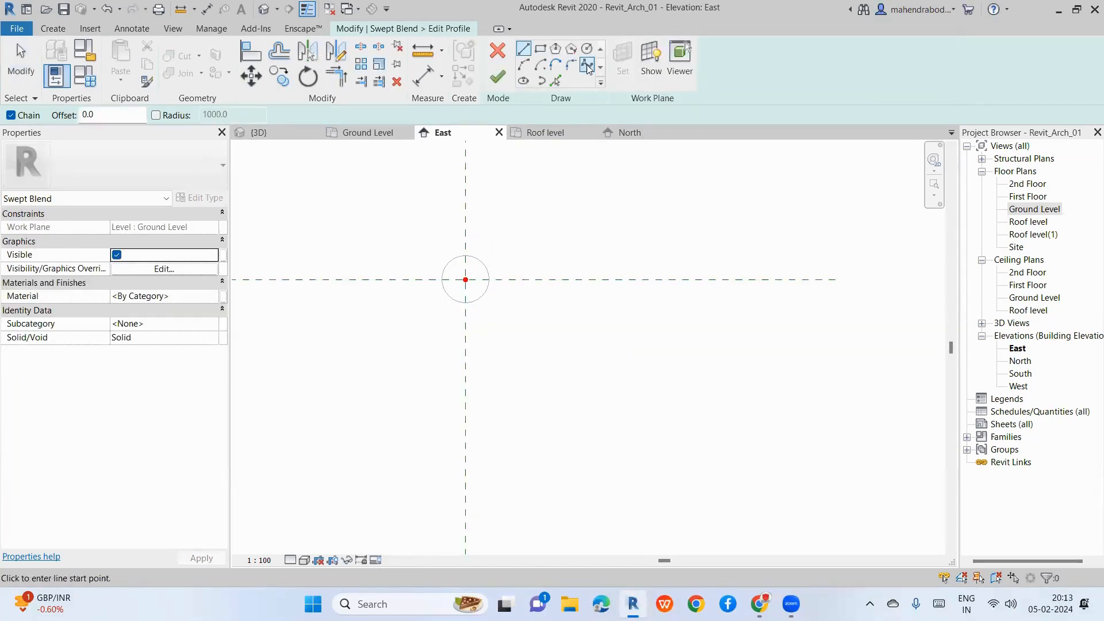
{"action": "left_click", "coordinate": [540, 49]}
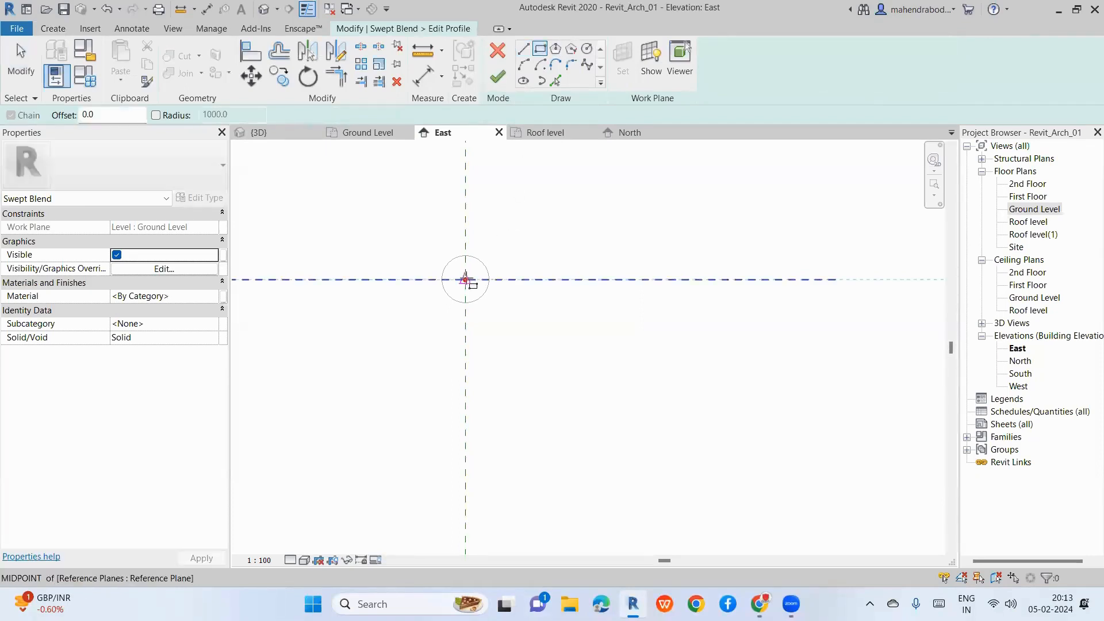
{"action": "left_click", "coordinate": [465, 280]}
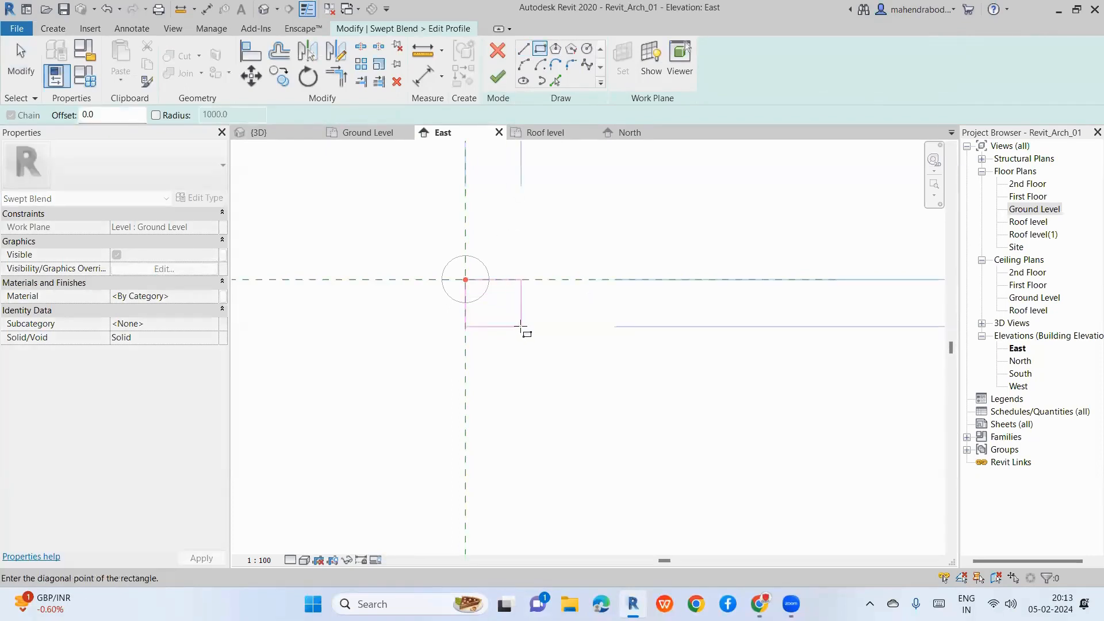
{"action": "left_click", "coordinate": [507, 309]}
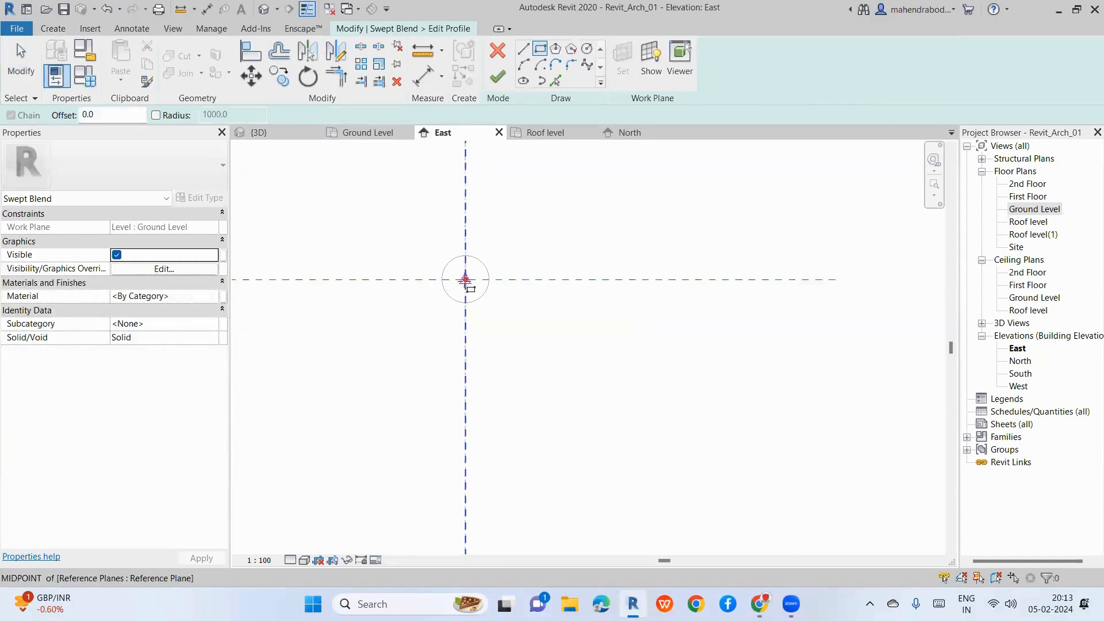
{"action": "left_click", "coordinate": [480, 290]}
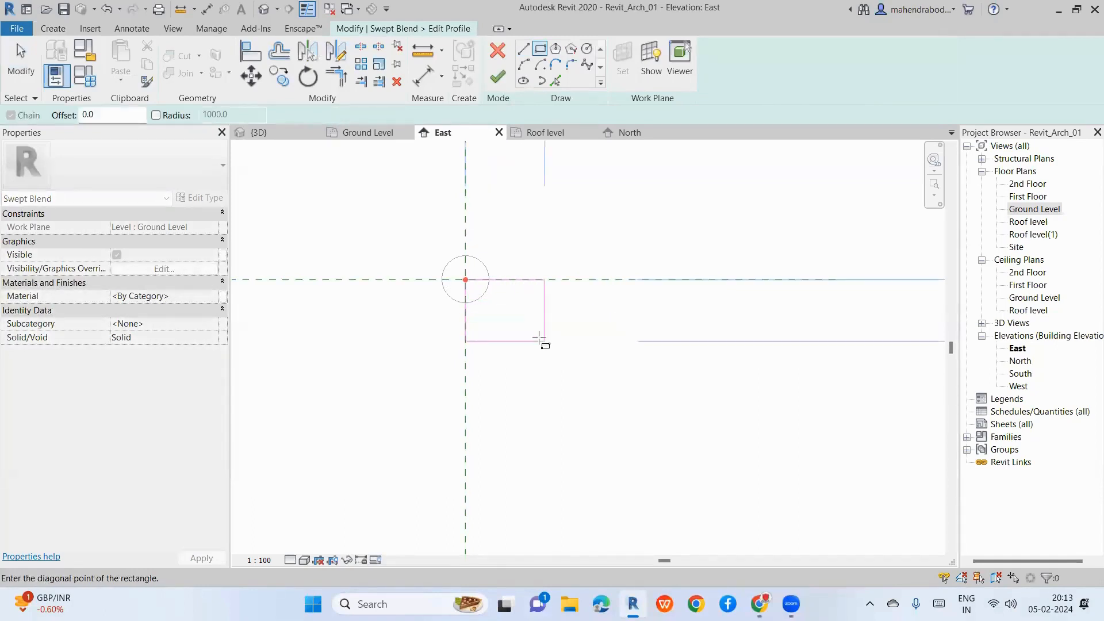
{"action": "left_click", "coordinate": [525, 315]}
{"action": "key", "text": "Escape"}
{"action": "key", "text": "Escape"}
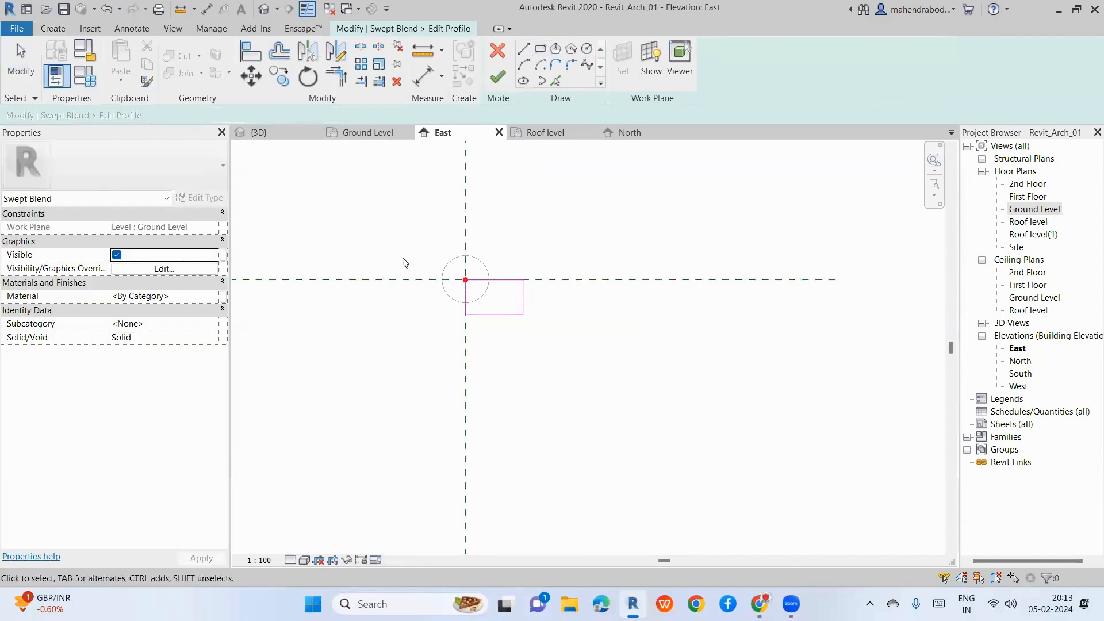
{"action": "left_click_drag", "start_coordinate": [400, 255], "coordinate": [567, 345]}
{"action": "key", "text": "Delete"}
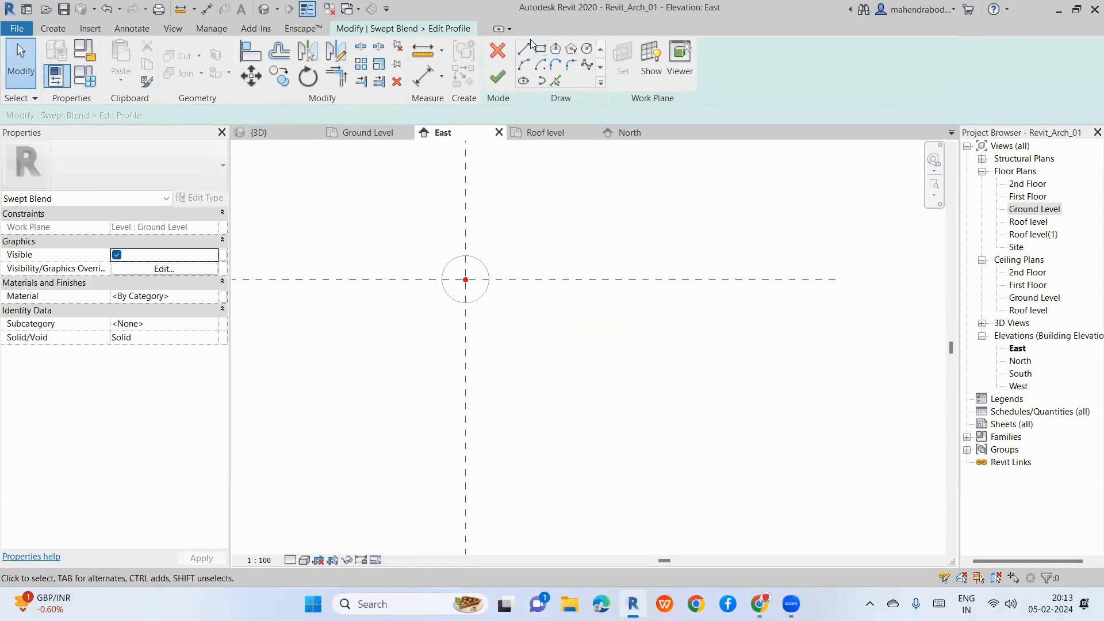
Step: Draw a square enclosing the circle and nudge its left and top sides inward
{"action": "left_click", "coordinate": [538, 52]}
{"action": "left_click", "coordinate": [423, 240]}
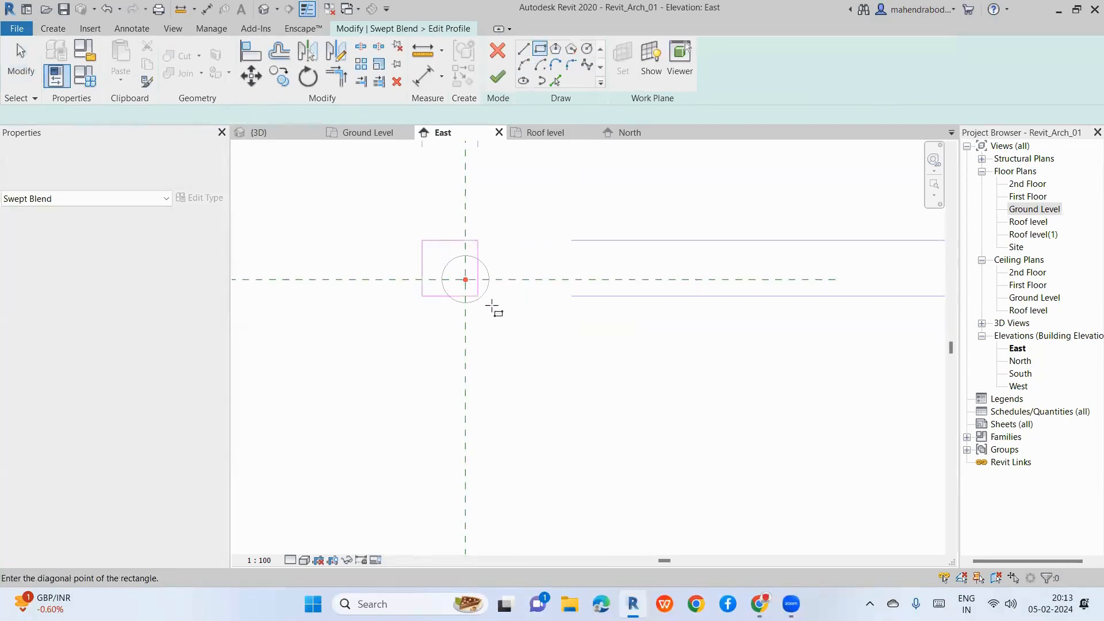
{"action": "left_click", "coordinate": [502, 320]}
{"action": "key", "text": "Escape"}
{"action": "key", "text": "Escape"}
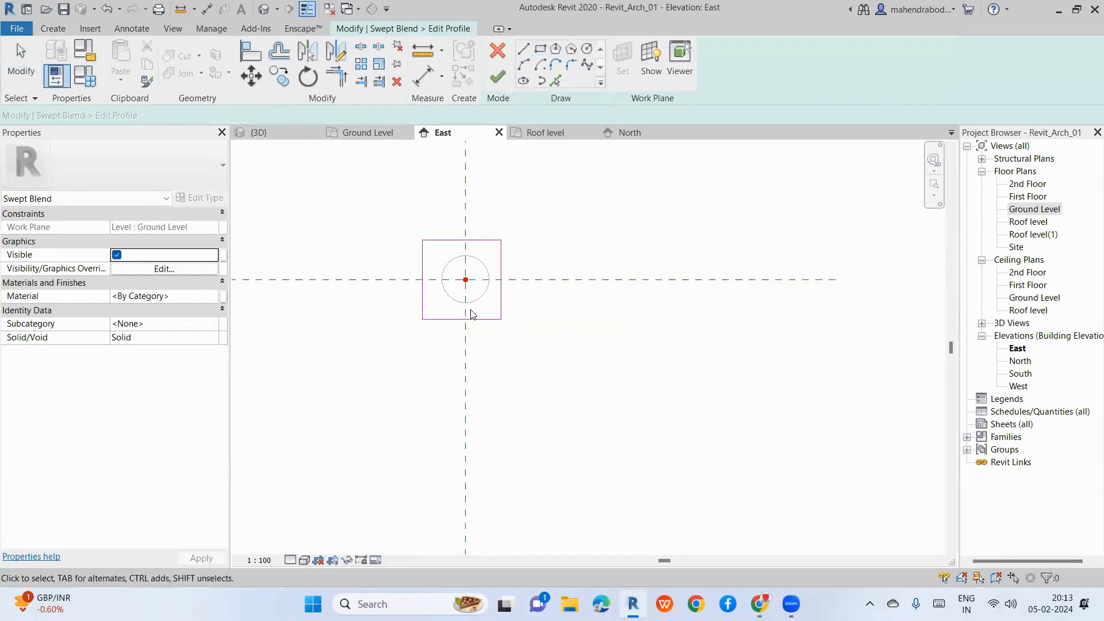
{"action": "left_click", "coordinate": [422, 303]}
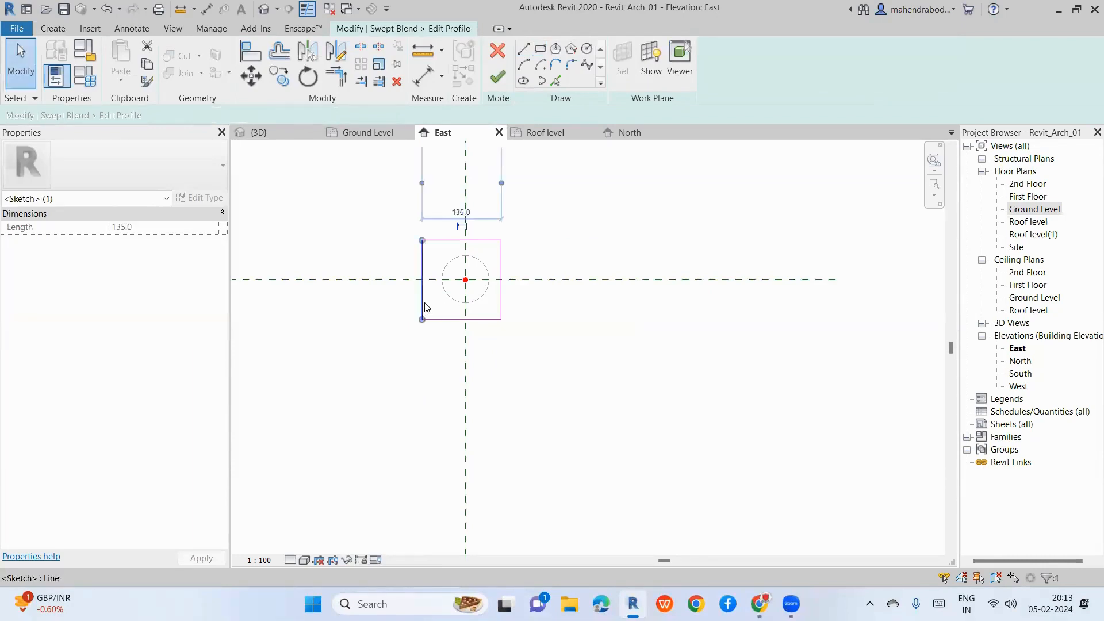
{"action": "key", "text": "Right"}
{"action": "key", "text": "Right"}
{"action": "key", "text": "Right"}
{"action": "left_click", "coordinate": [453, 241]}
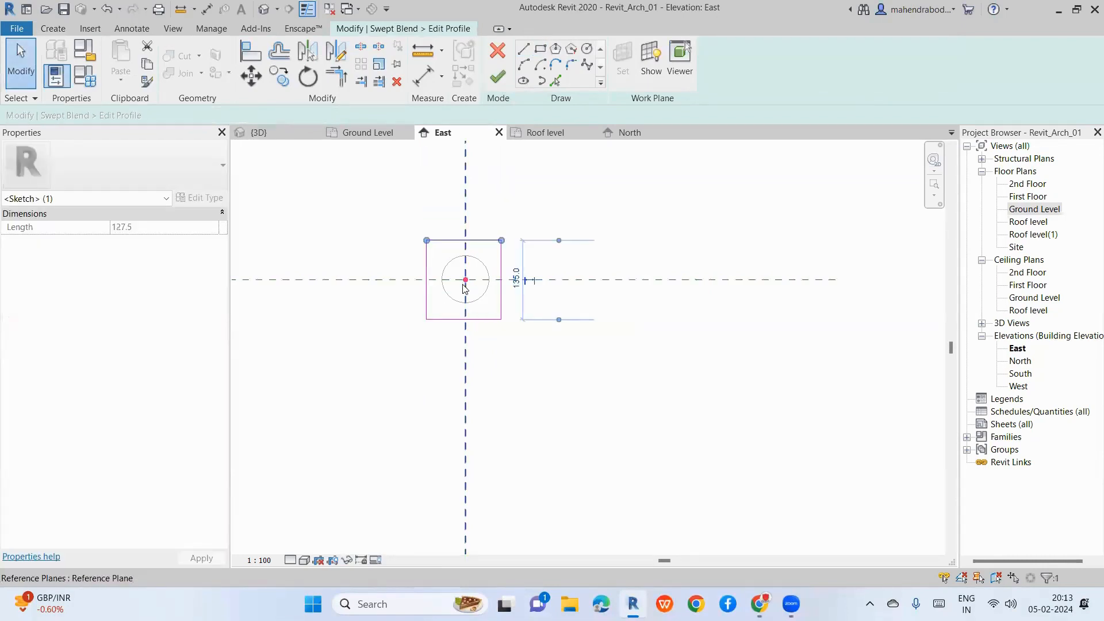
{"action": "key", "text": "Down"}
{"action": "key", "text": "Down"}
Step: Adjust the bottom and left sides to a 127.5-wide square, then finish the profile and swept blend
{"action": "left_click", "coordinate": [463, 320]}
{"action": "key", "text": "Down"}
{"action": "key", "text": "Down"}
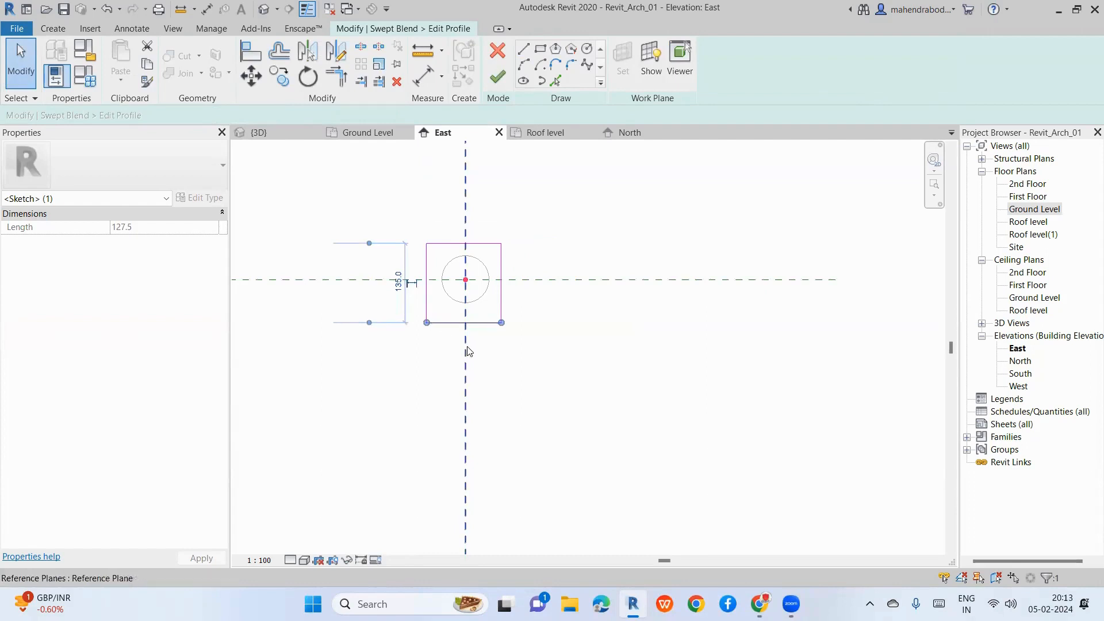
{"action": "key", "text": "Up"}
{"action": "key", "text": "Up"}
{"action": "key", "text": "Up"}
{"action": "key", "text": "Up"}
{"action": "left_click", "coordinate": [425, 298]}
{"action": "key", "text": "Right"}
{"action": "key", "text": "Right"}
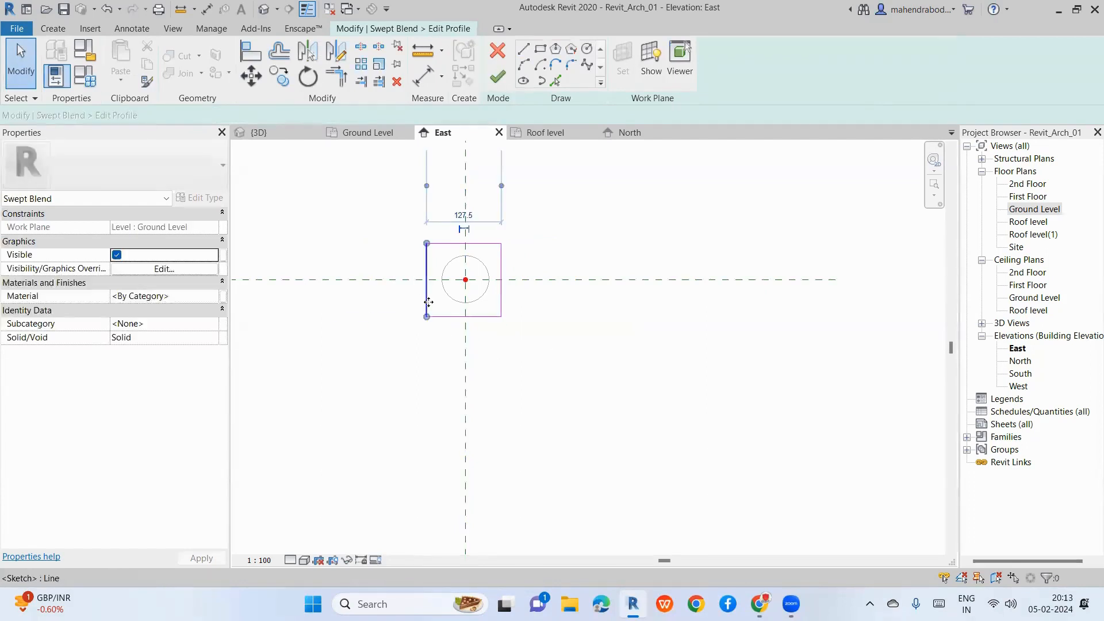
{"action": "key", "text": "Escape"}
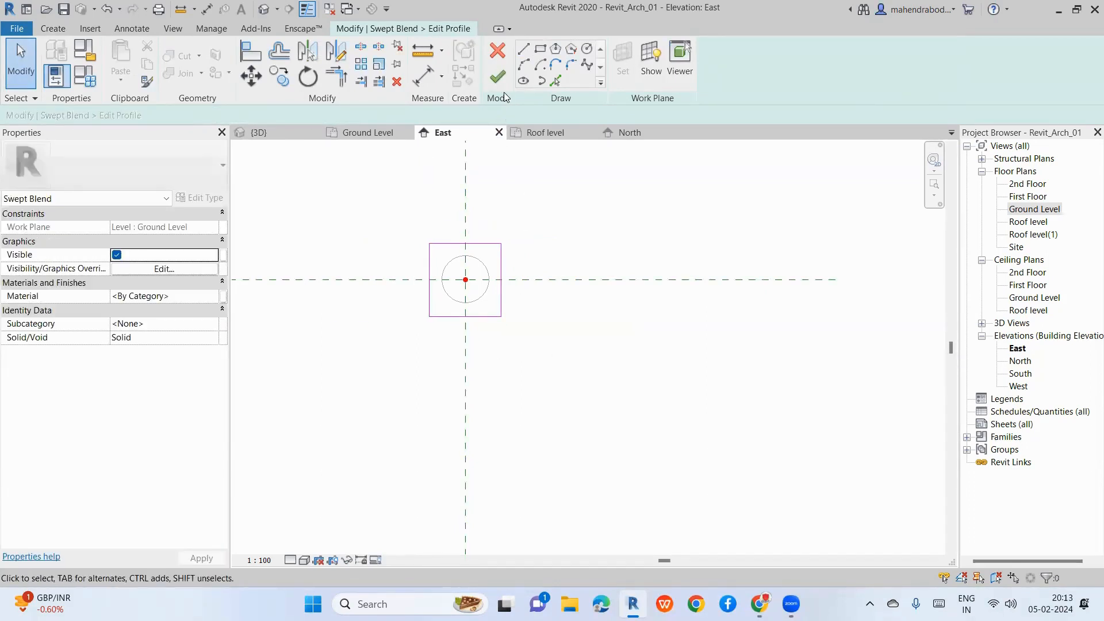
{"action": "left_click", "coordinate": [499, 80]}
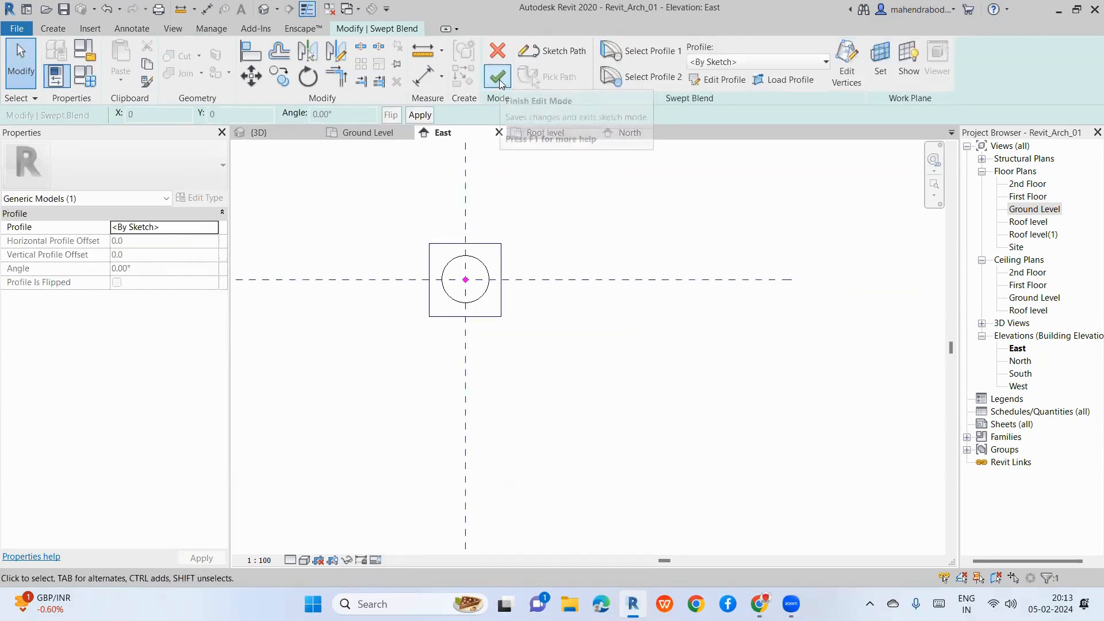
{"action": "left_click", "coordinate": [498, 78]}
Step: Select and orbit around the straight round-to-square swept blend in the {3D} view
{"action": "left_click", "coordinate": [263, 9]}
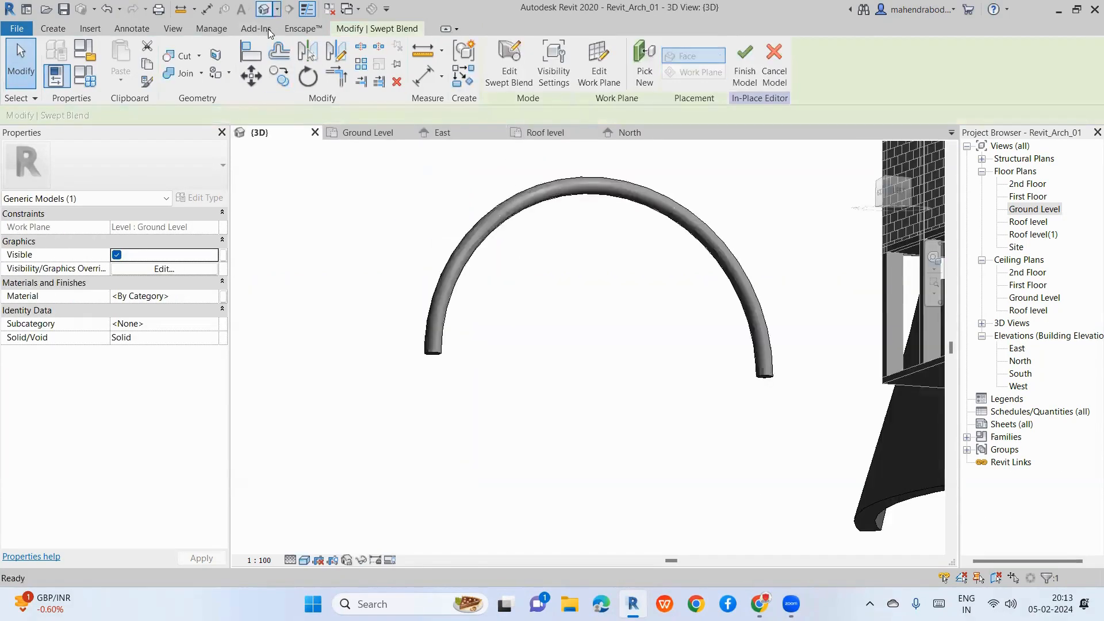
{"action": "scroll", "coordinate": [402, 309], "scroll_direction": "down", "scroll_amount": 3}
{"action": "scroll", "coordinate": [684, 330], "scroll_direction": "up", "scroll_amount": 6}
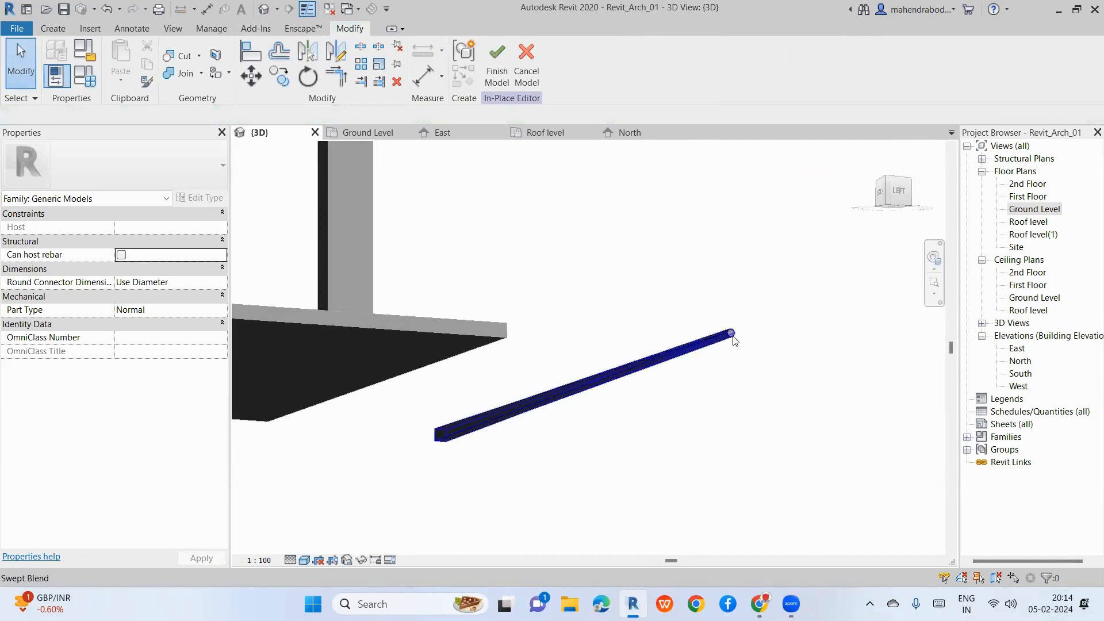
{"action": "left_click", "coordinate": [733, 339]}
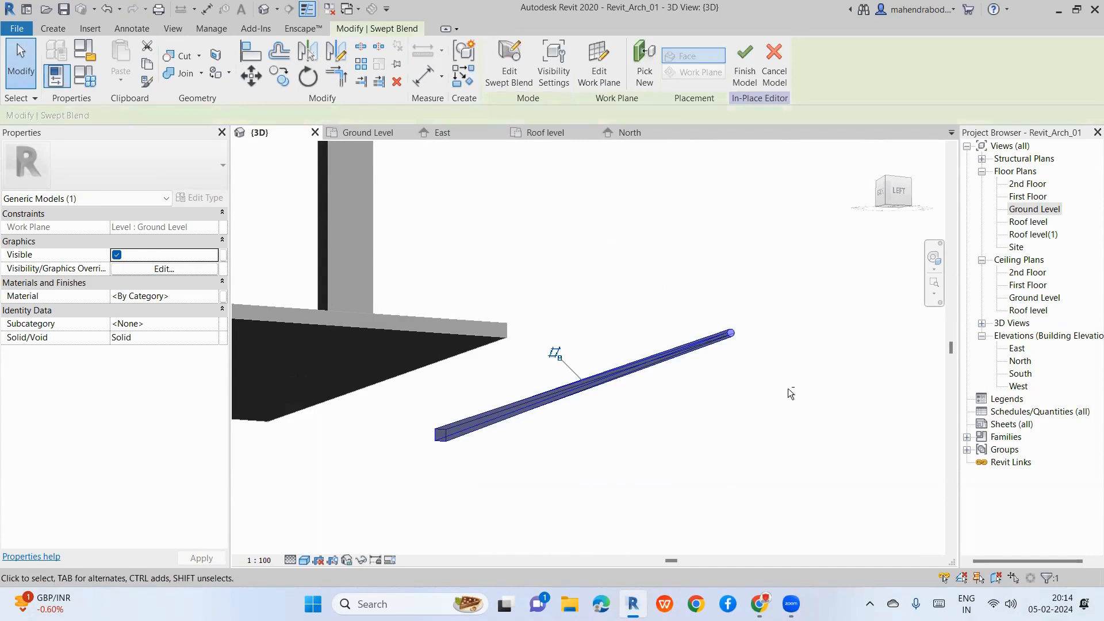
{"action": "middle_click_drag", "start_coordinate": [788, 388], "coordinate": [686, 493], "text": "shift"}
{"action": "left_click", "coordinate": [743, 397]}
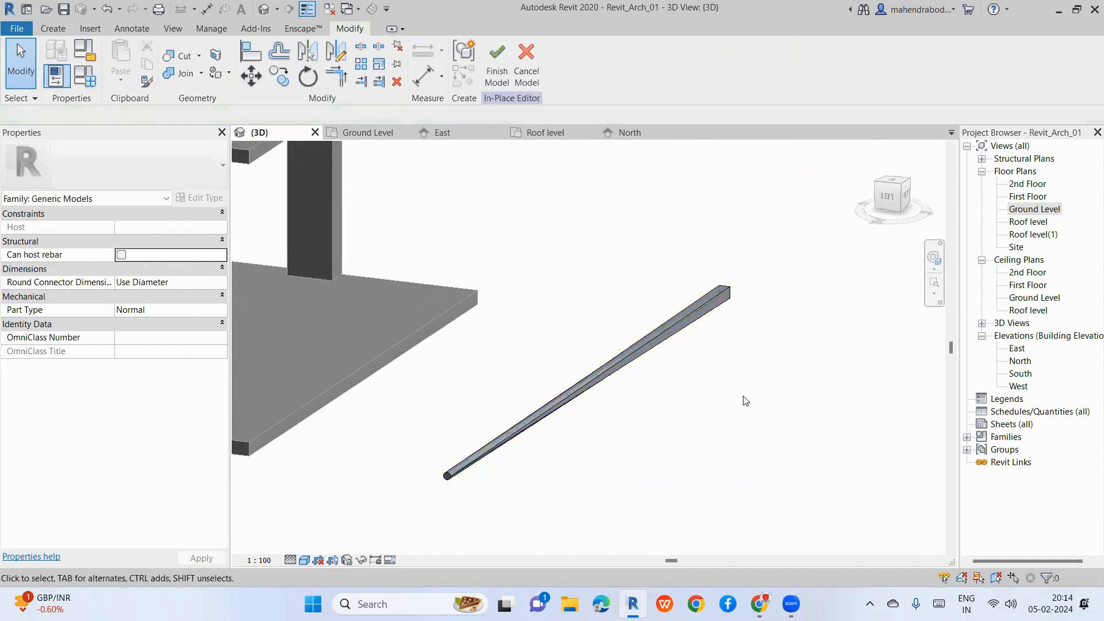
{"action": "left_click", "coordinate": [60, 28]}
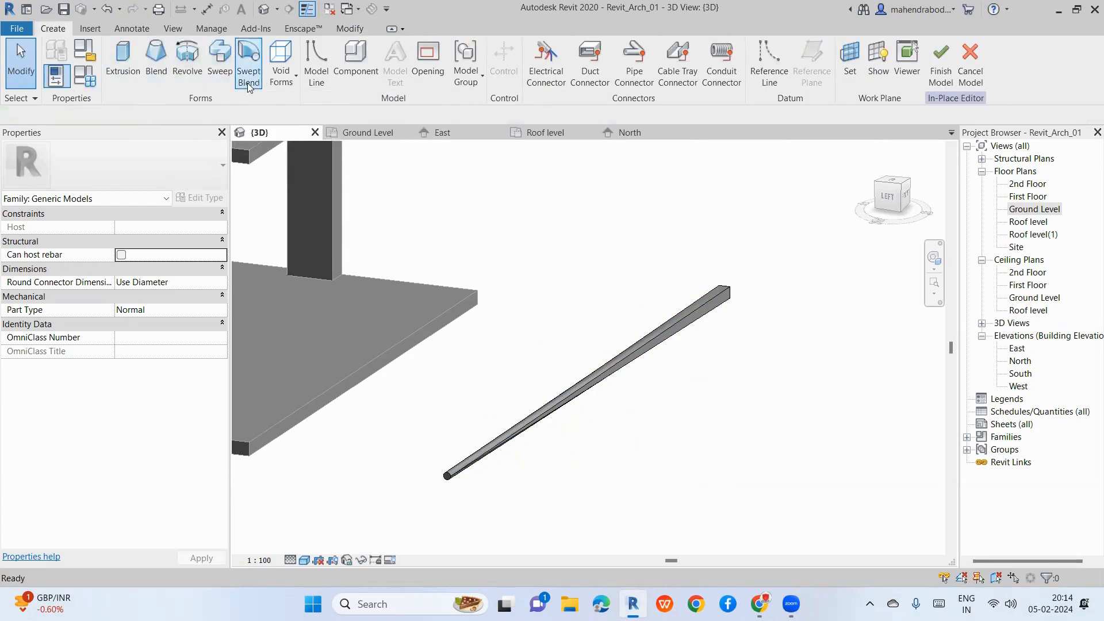
Step: Glance at the Void Forms list, then delete the wedge blend and the straight swept blend
{"action": "left_click", "coordinate": [281, 66]}
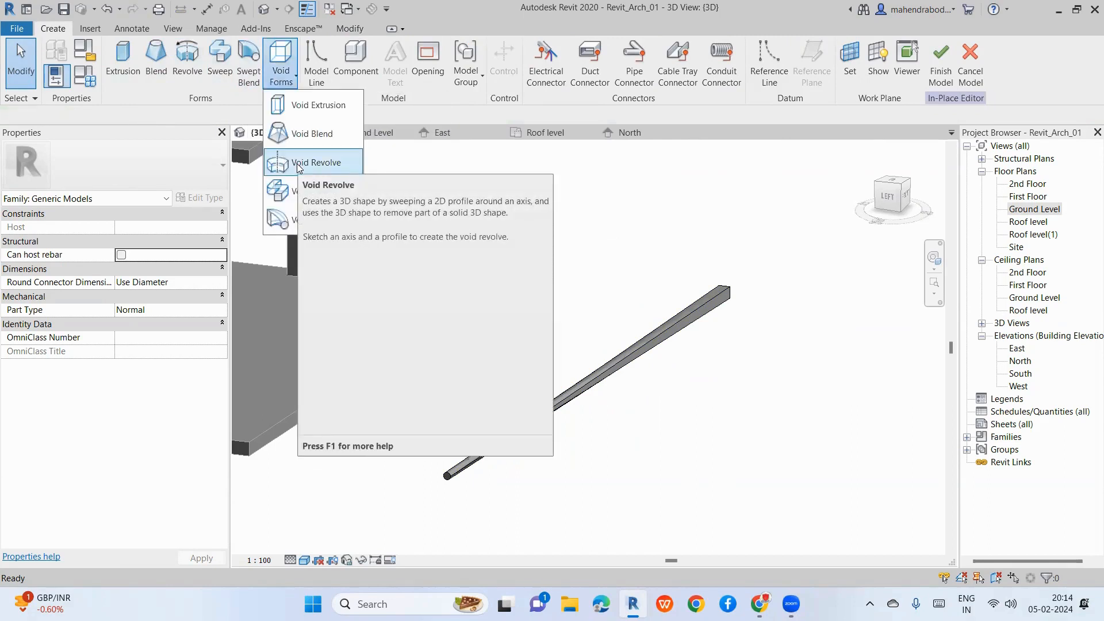
{"action": "left_click", "coordinate": [591, 330]}
{"action": "scroll", "coordinate": [592, 334], "scroll_direction": "down", "scroll_amount": 5}
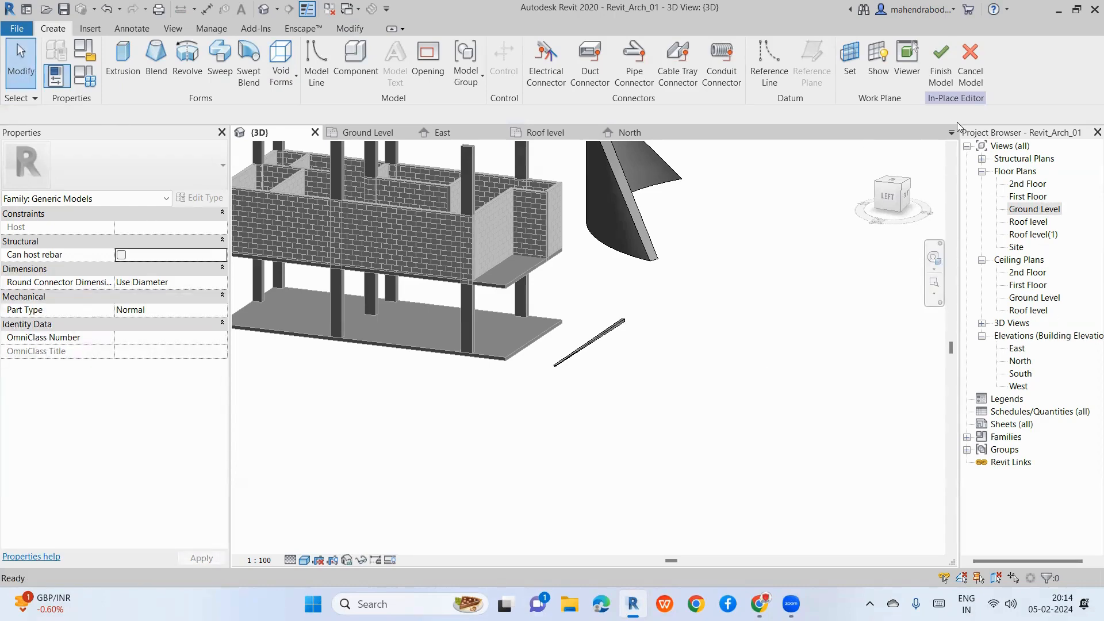
{"action": "scroll", "coordinate": [678, 322], "scroll_direction": "down", "scroll_amount": 2}
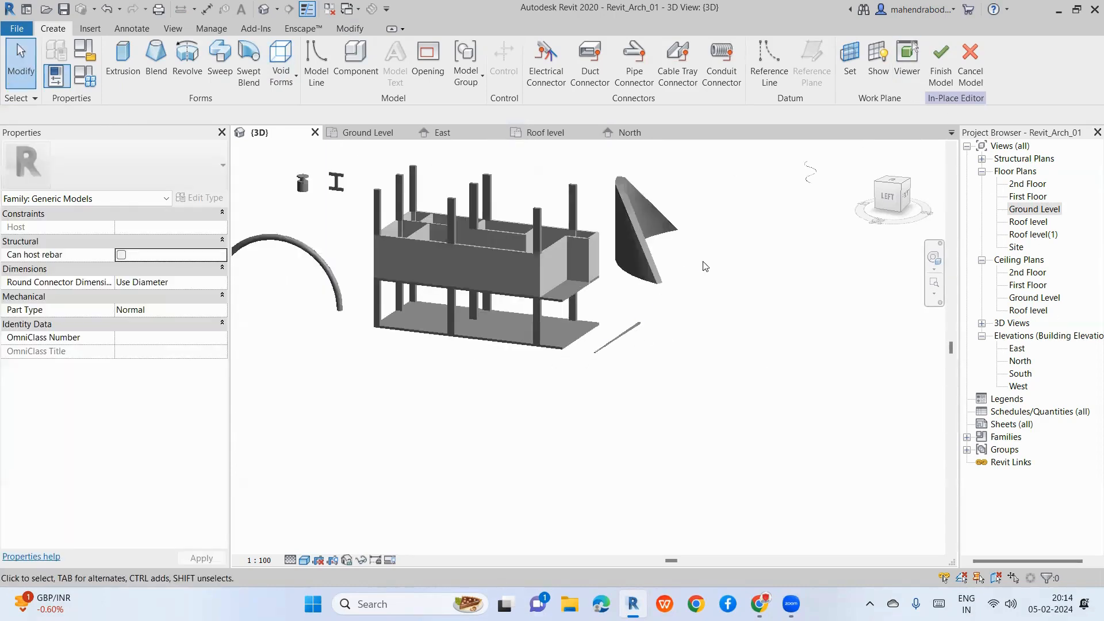
{"action": "left_click", "coordinate": [654, 268]}
{"action": "key", "text": "Delete"}
{"action": "left_click", "coordinate": [629, 336]}
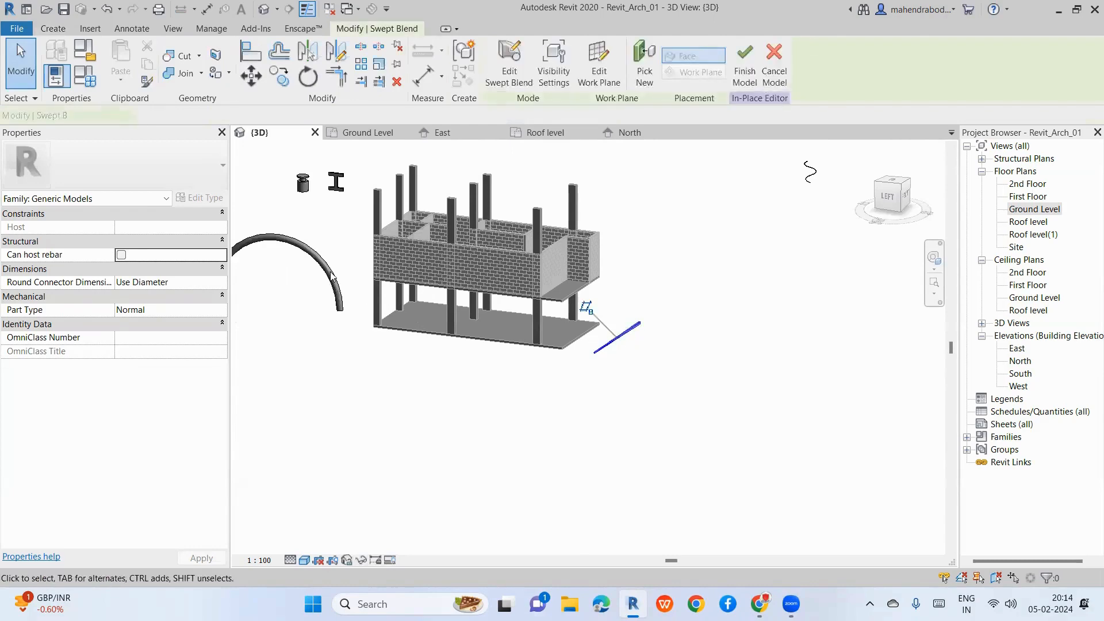
{"action": "key", "text": "Delete"}
Step: Box-select and delete the arch and two small shapes, then open the Ground Level plan
{"action": "middle_click_drag", "start_coordinate": [450, 414], "coordinate": [593, 451]}
{"action": "left_click_drag", "start_coordinate": [313, 178], "coordinate": [507, 412]}
{"action": "key", "text": "Delete"}
{"action": "scroll", "coordinate": [432, 410], "scroll_direction": "down", "scroll_amount": 3}
{"action": "middle_click_drag", "start_coordinate": [449, 423], "coordinate": [450, 335]}
{"action": "left_click_drag", "start_coordinate": [432, 313], "coordinate": [506, 395]}
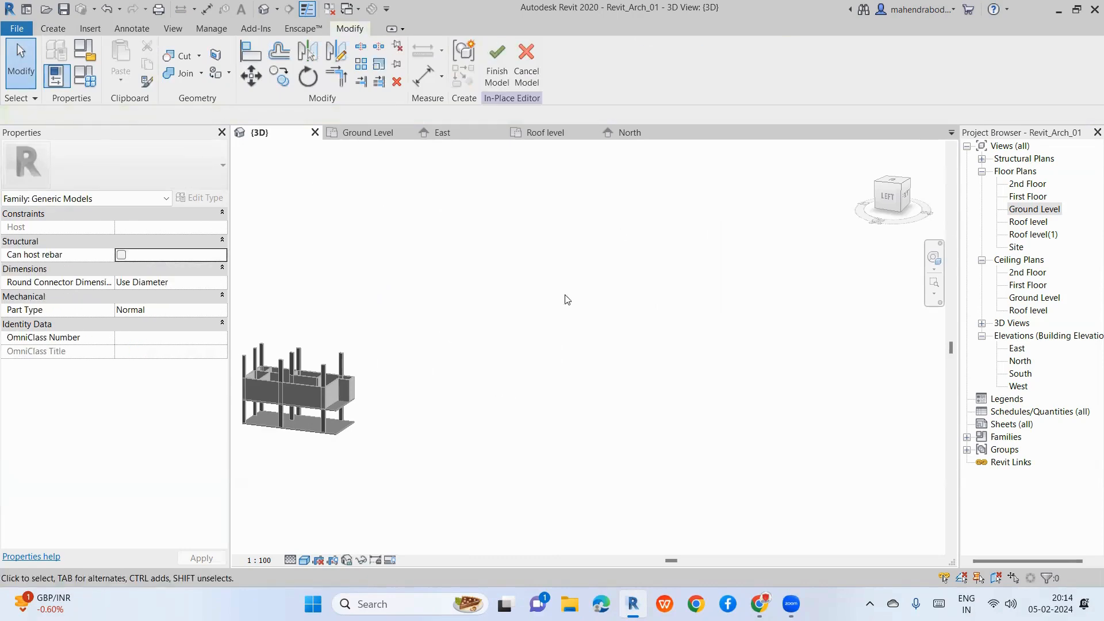
{"action": "double_click", "coordinate": [1035, 209]}
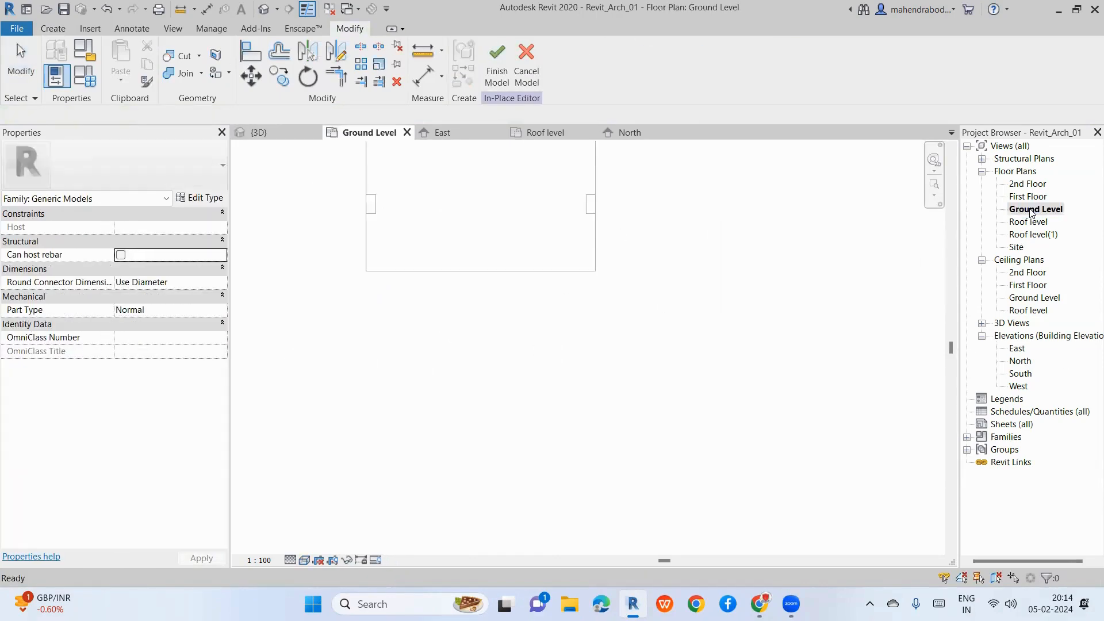
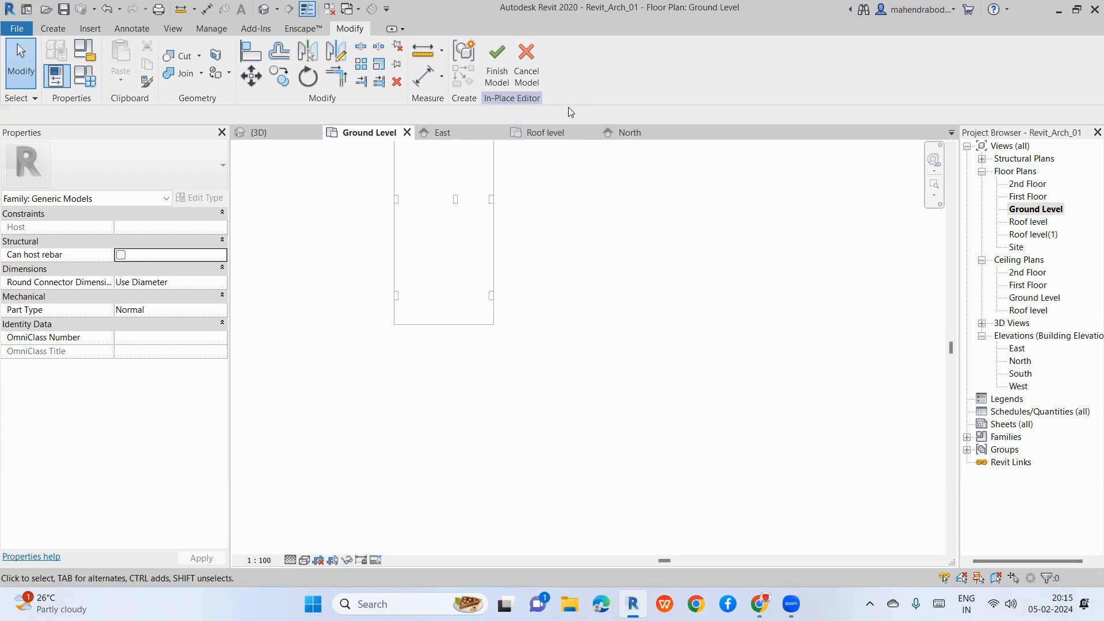
Step: Switch the in-place editor ribbon to the Create tab for form and datum tools
{"action": "left_click", "coordinate": [51, 29]}
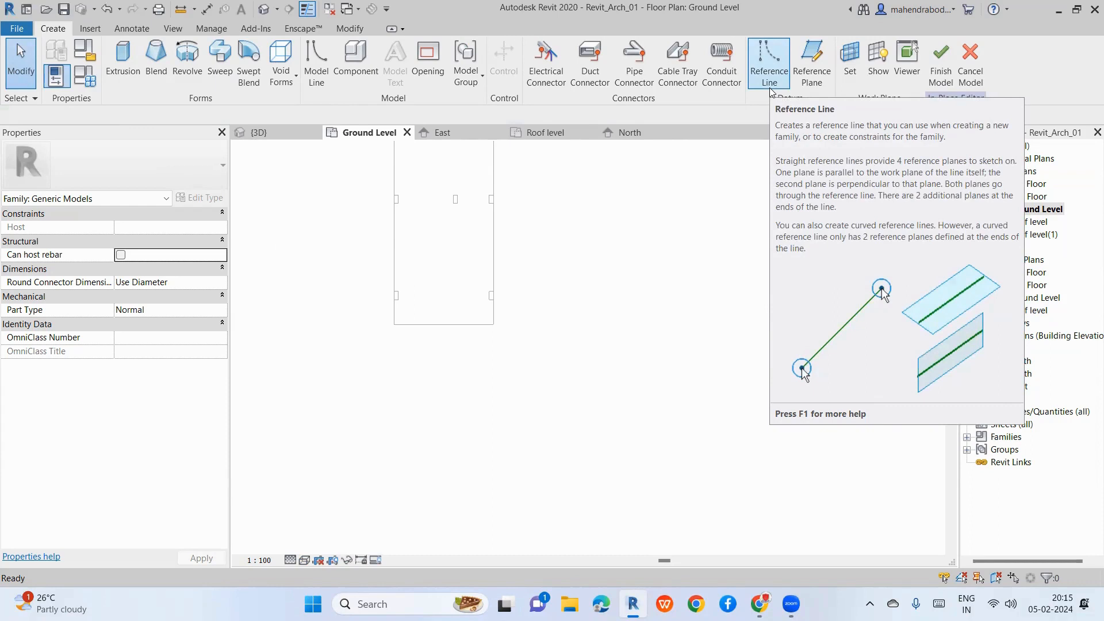
Step: Draw the first vertical reference plane on the Ground Level plan
{"action": "left_click", "coordinate": [812, 63]}
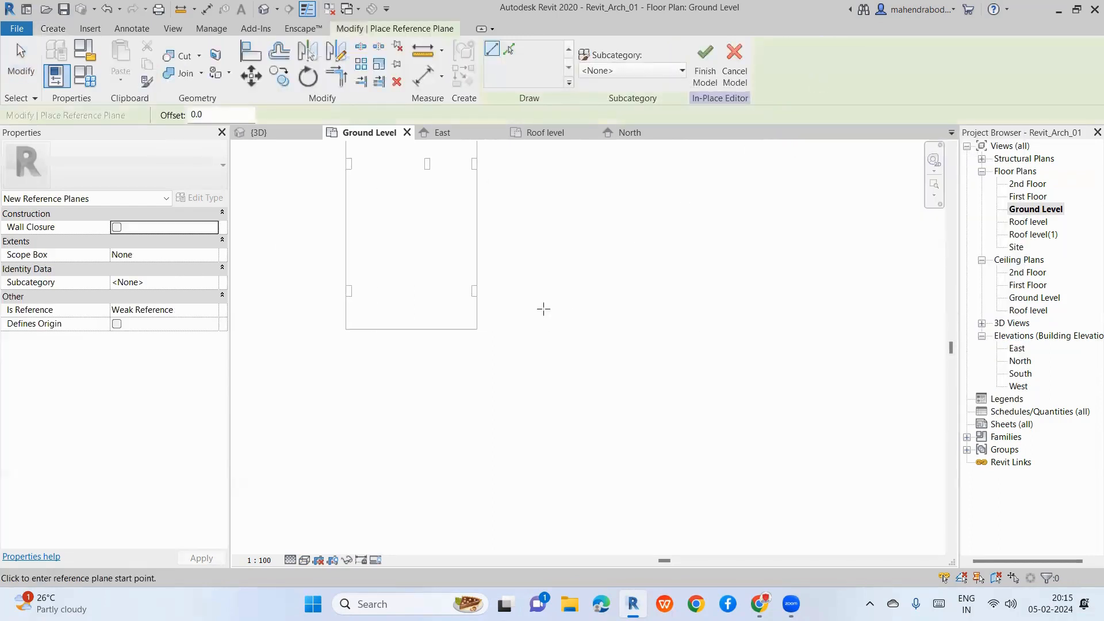
{"action": "scroll", "coordinate": [527, 315], "scroll_direction": "up", "scroll_amount": 2}
{"action": "scroll", "coordinate": [546, 319], "scroll_direction": "up", "scroll_amount": 2}
{"action": "left_click", "coordinate": [554, 287]}
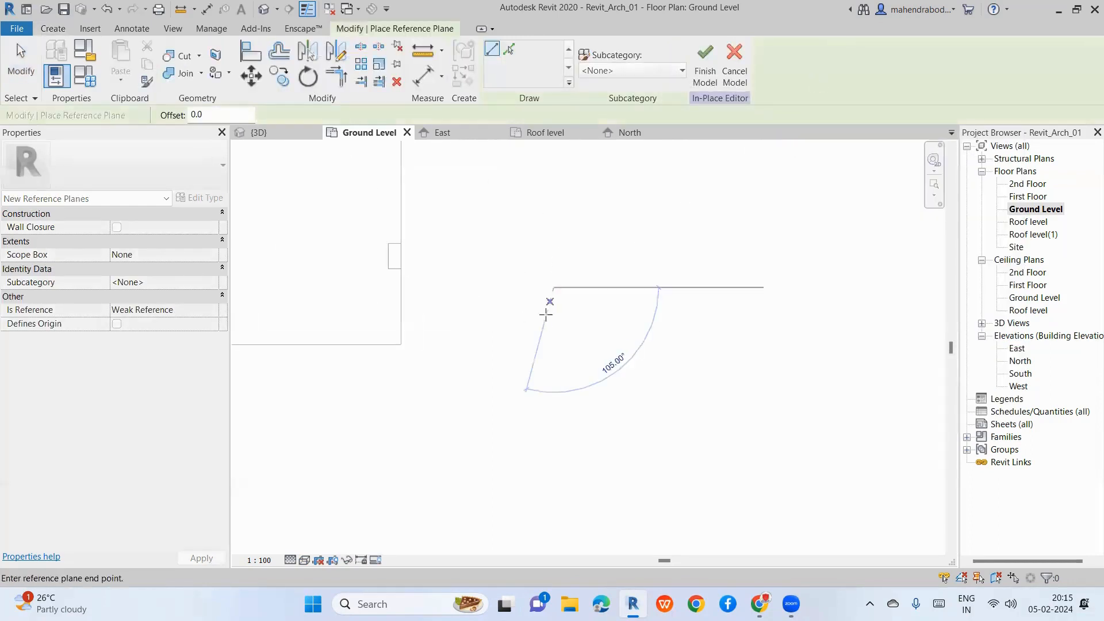
{"action": "scroll", "coordinate": [545, 324], "scroll_direction": "up", "scroll_amount": 2}
{"action": "left_click", "coordinate": [559, 361]}
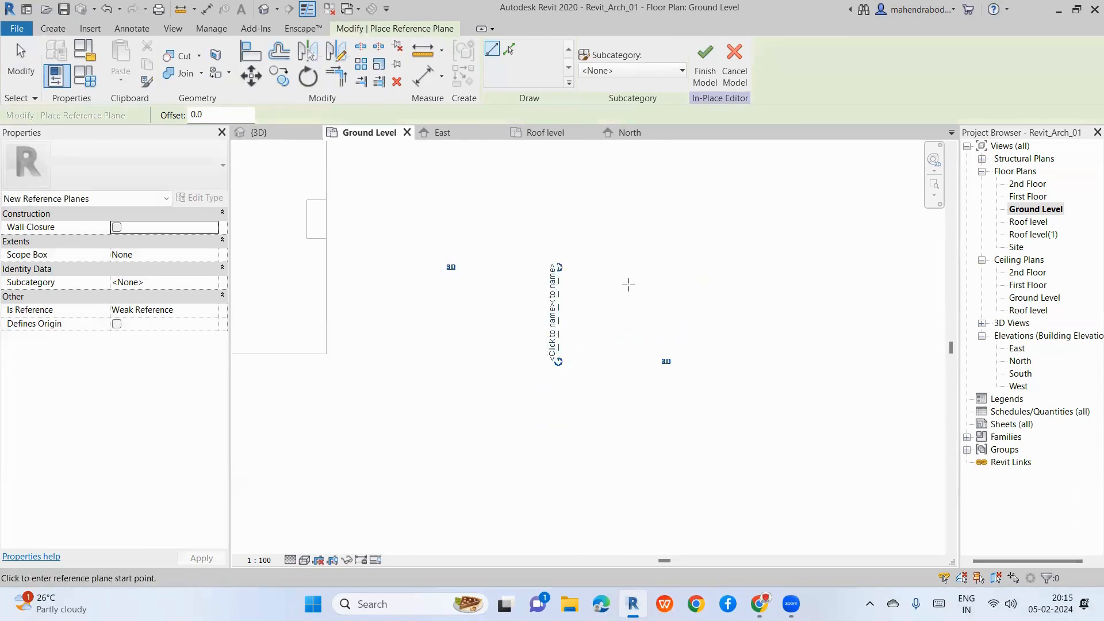
{"action": "key", "text": "Escape"}
{"action": "key", "text": "Escape"}
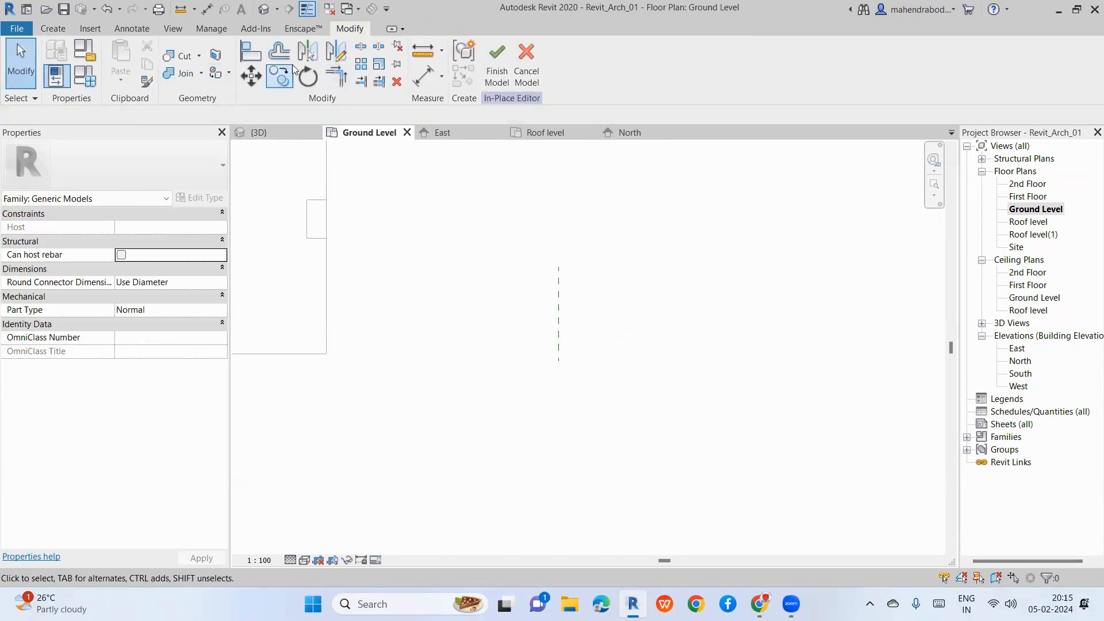
{"action": "left_click", "coordinate": [278, 52]}
{"action": "key", "text": "Escape"}
Step: Add a second vertical reference plane 1000 to the right using Pick Lines offset
{"action": "left_click", "coordinate": [558, 292]}
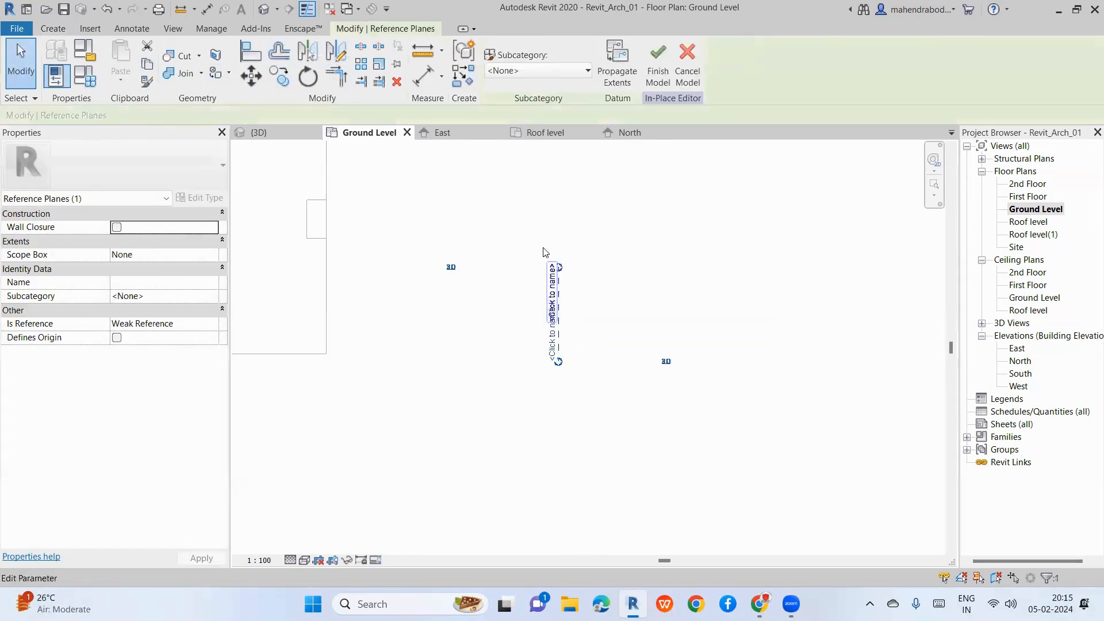
{"action": "right_click", "coordinate": [553, 299]}
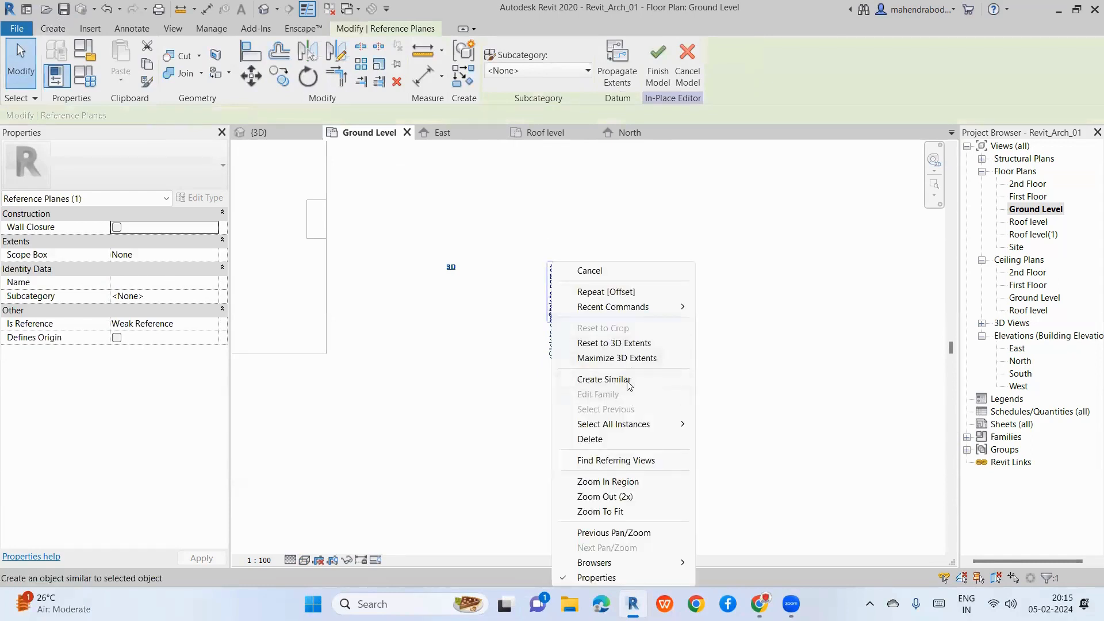
{"action": "left_click", "coordinate": [627, 378]}
{"action": "left_click", "coordinate": [508, 50]}
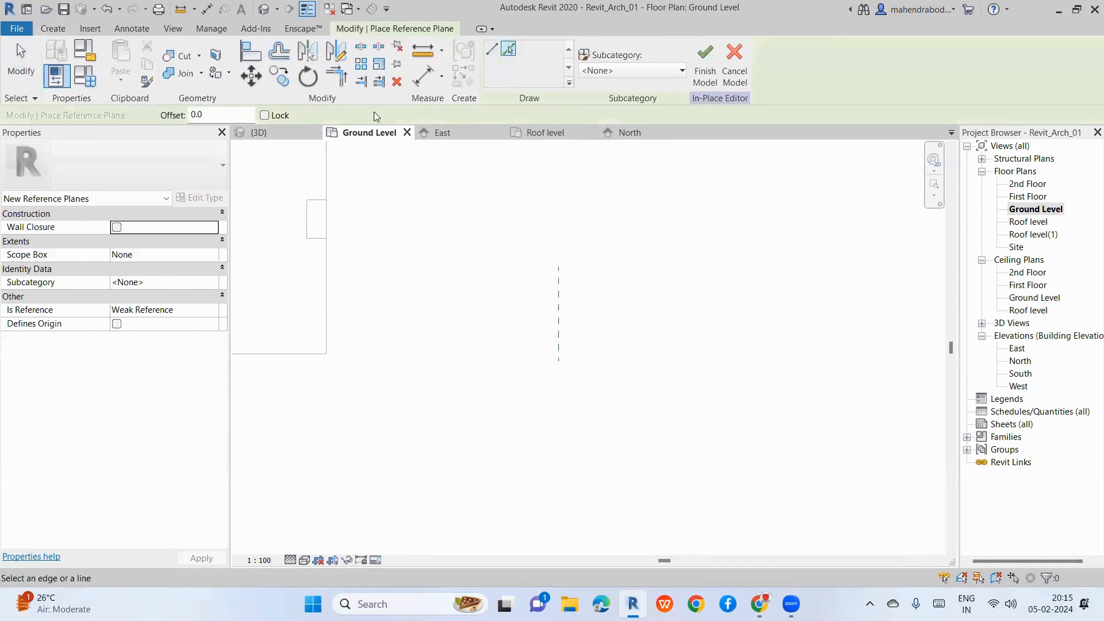
{"action": "double_click", "coordinate": [196, 115]}
{"action": "type", "text": "1m"}
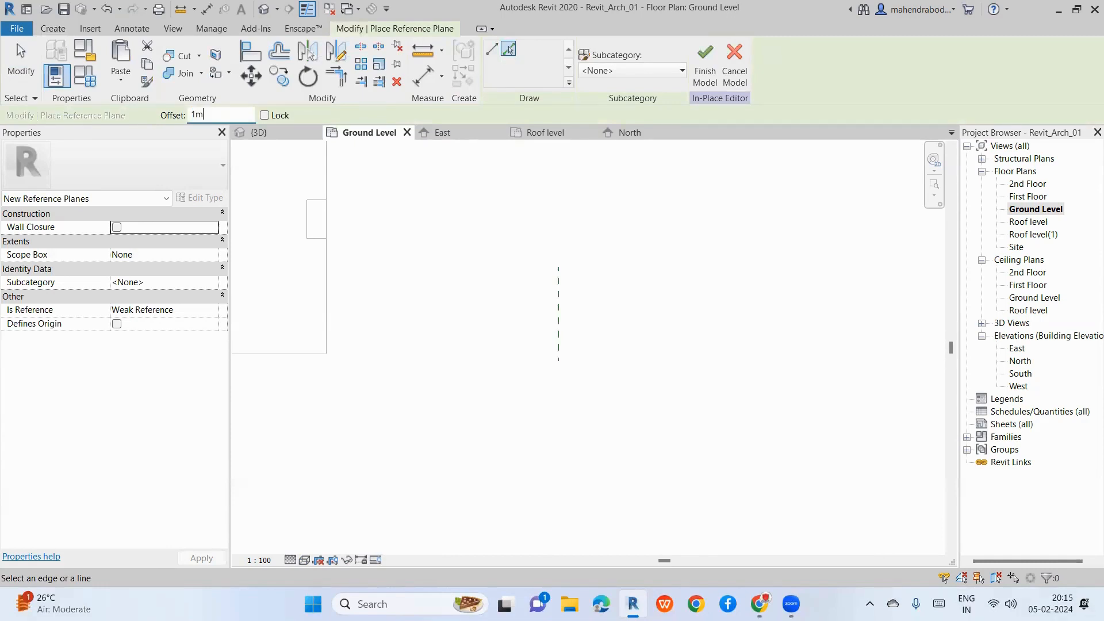
{"action": "key", "text": "Return"}
{"action": "left_click", "coordinate": [558, 336]}
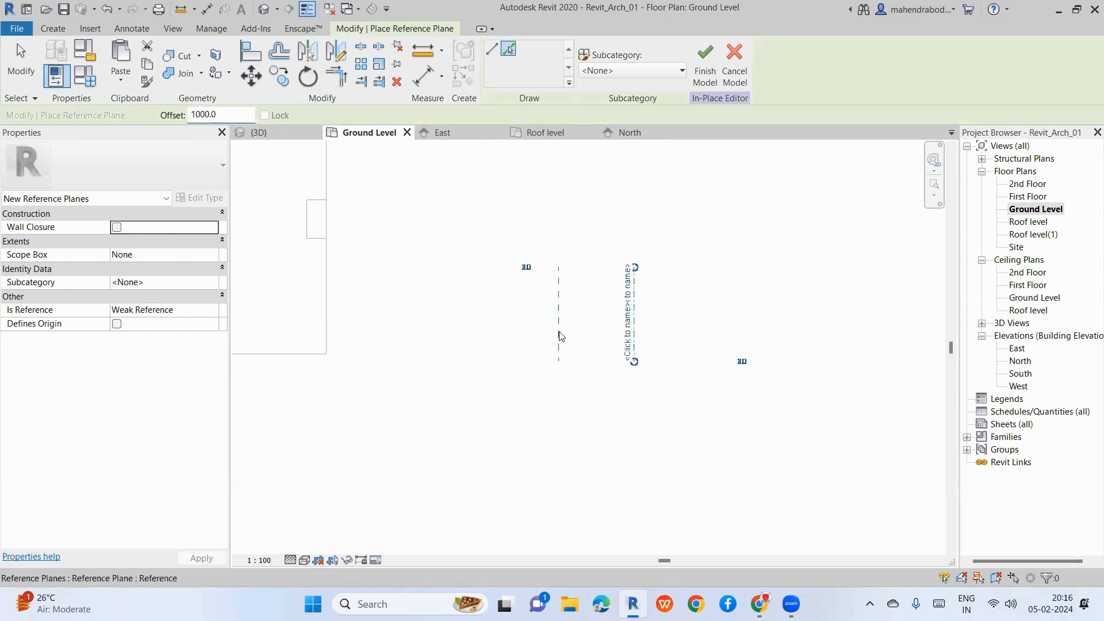
Step: Draw a horizontal reference plane, then delete it as misplaced
{"action": "left_click", "coordinate": [492, 49]}
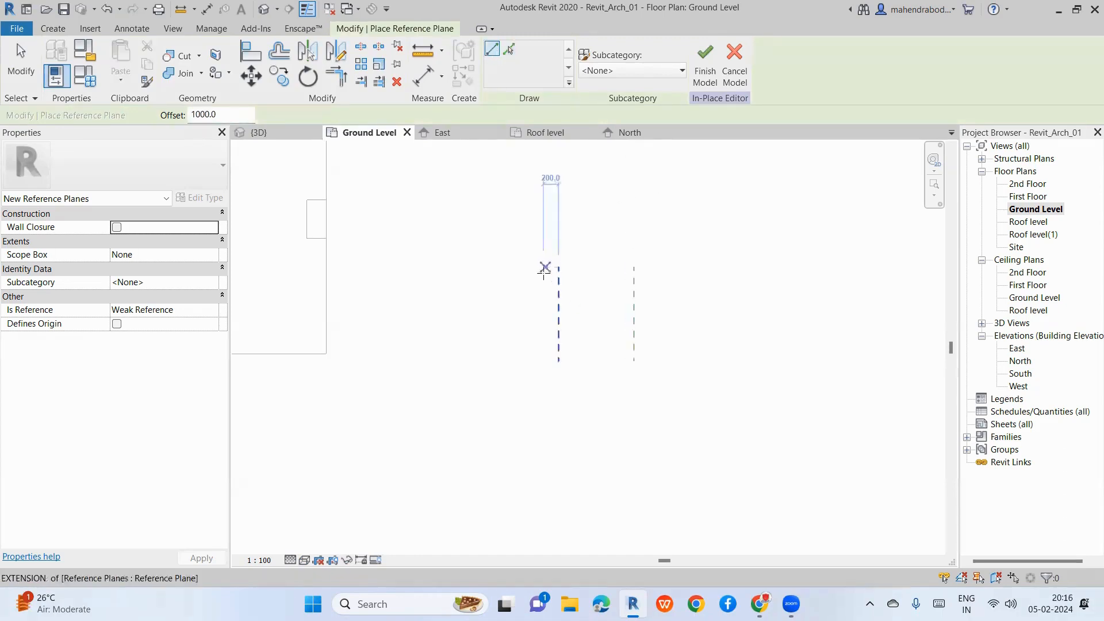
{"action": "left_click", "coordinate": [541, 280]}
{"action": "left_click", "coordinate": [656, 281]}
{"action": "key", "text": "Escape"}
{"action": "key", "text": "Escape"}
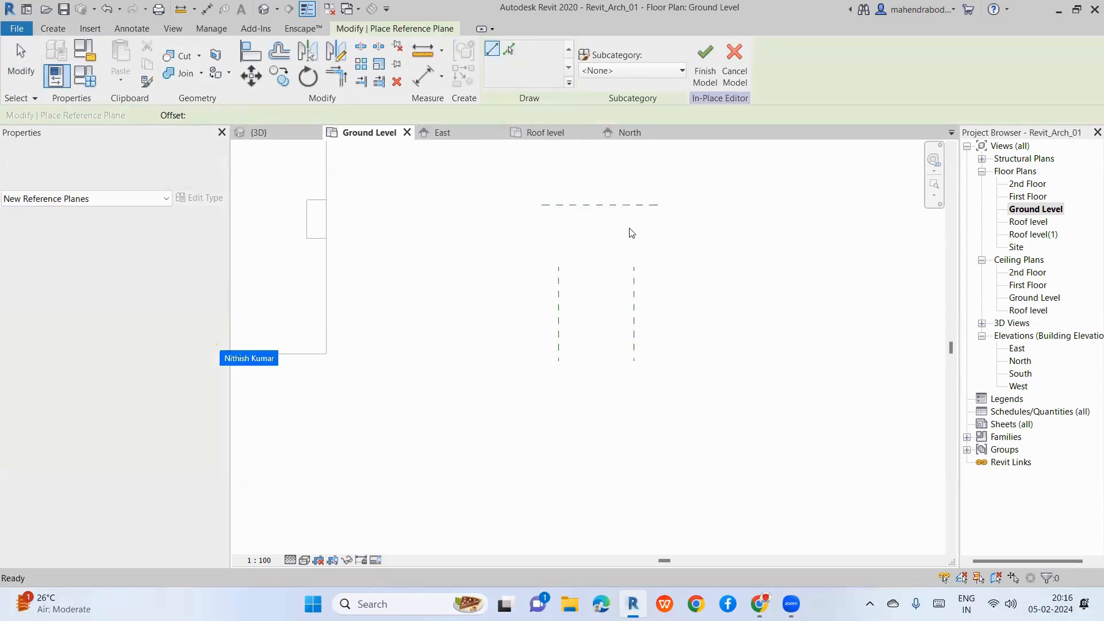
{"action": "left_click", "coordinate": [593, 206]}
{"action": "key", "text": "Delete"}
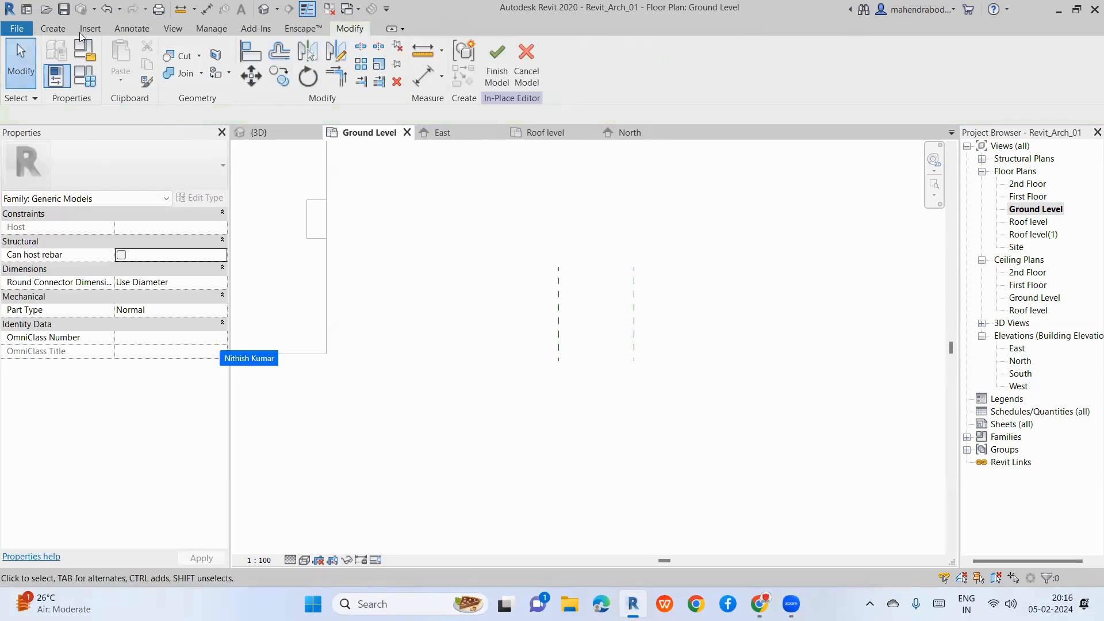
Step: Redraw the top horizontal reference plane across both vertical planes
{"action": "left_click", "coordinate": [810, 63]}
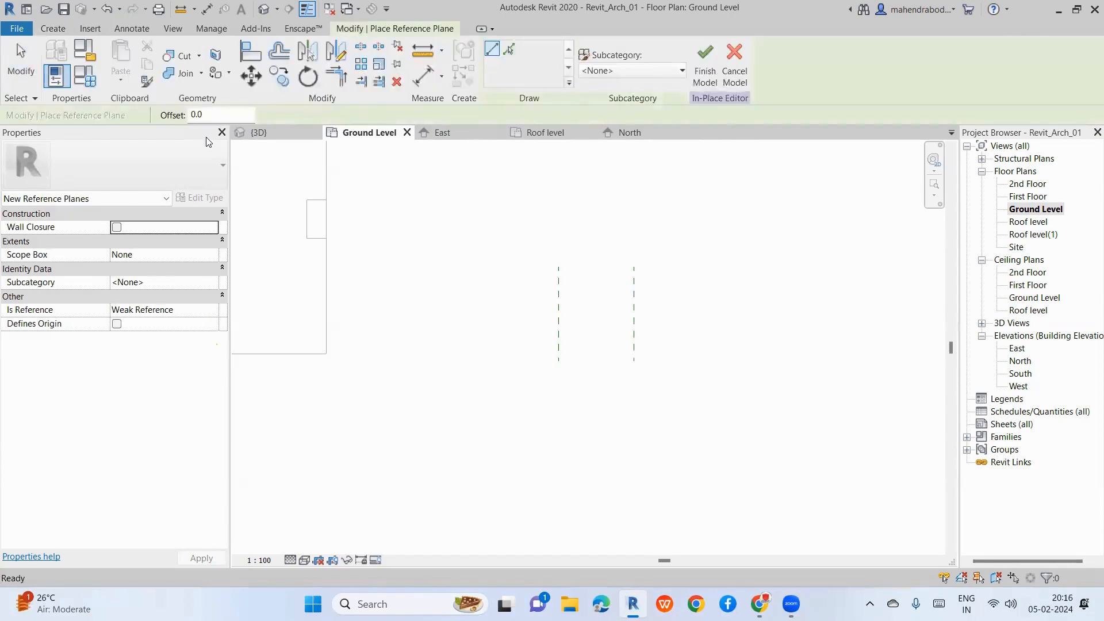
{"action": "left_click", "coordinate": [534, 281]}
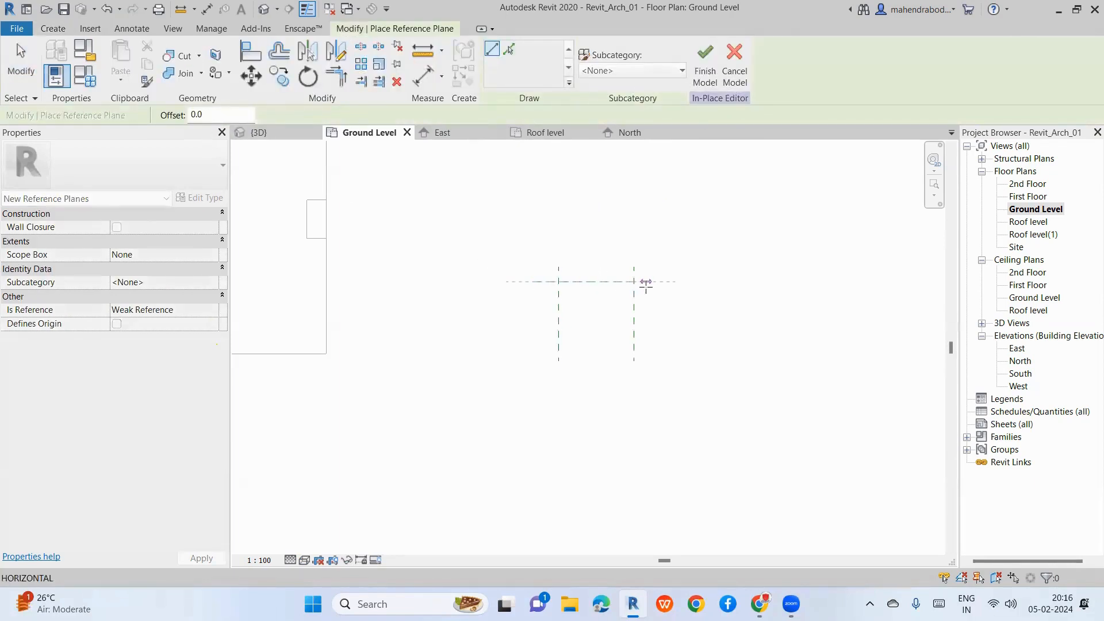
{"action": "left_click", "coordinate": [646, 281]}
{"action": "scroll", "coordinate": [634, 308], "scroll_direction": "up", "scroll_amount": 3}
{"action": "key", "text": "Escape"}
{"action": "left_click", "coordinate": [575, 265]}
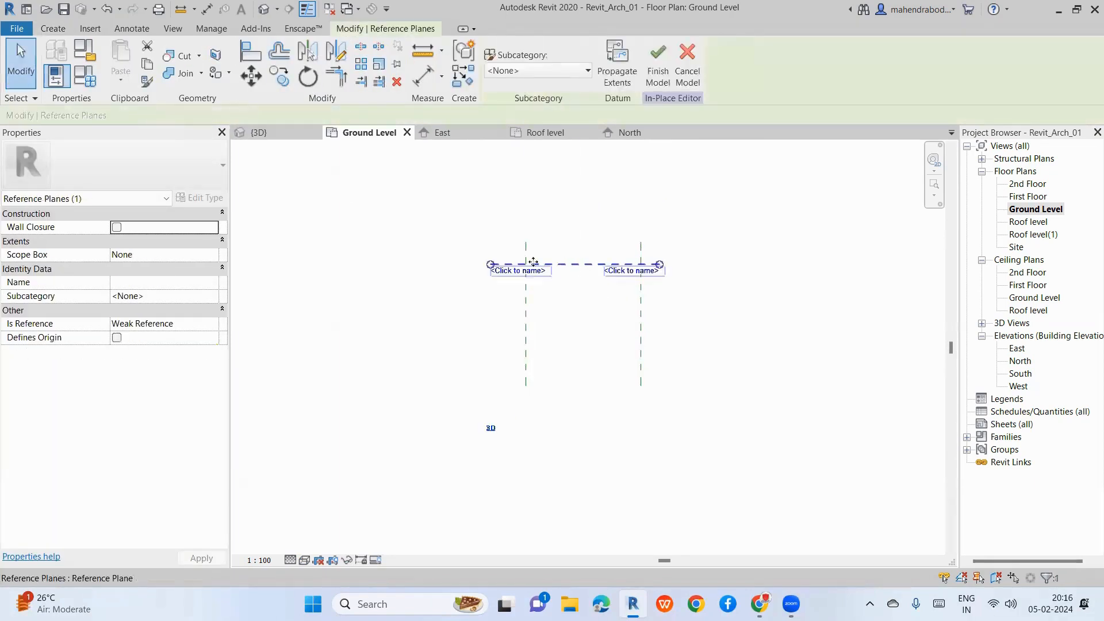
{"action": "left_click", "coordinate": [515, 152]}
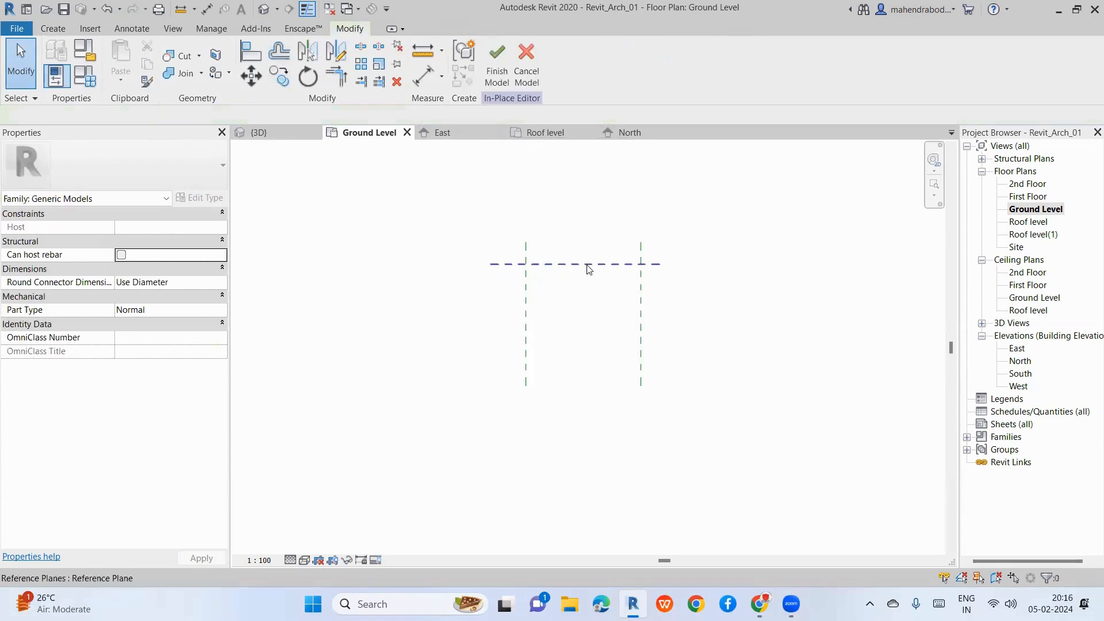
Step: Add a parallel horizontal reference plane 1000 below the top one
{"action": "right_click", "coordinate": [564, 264]}
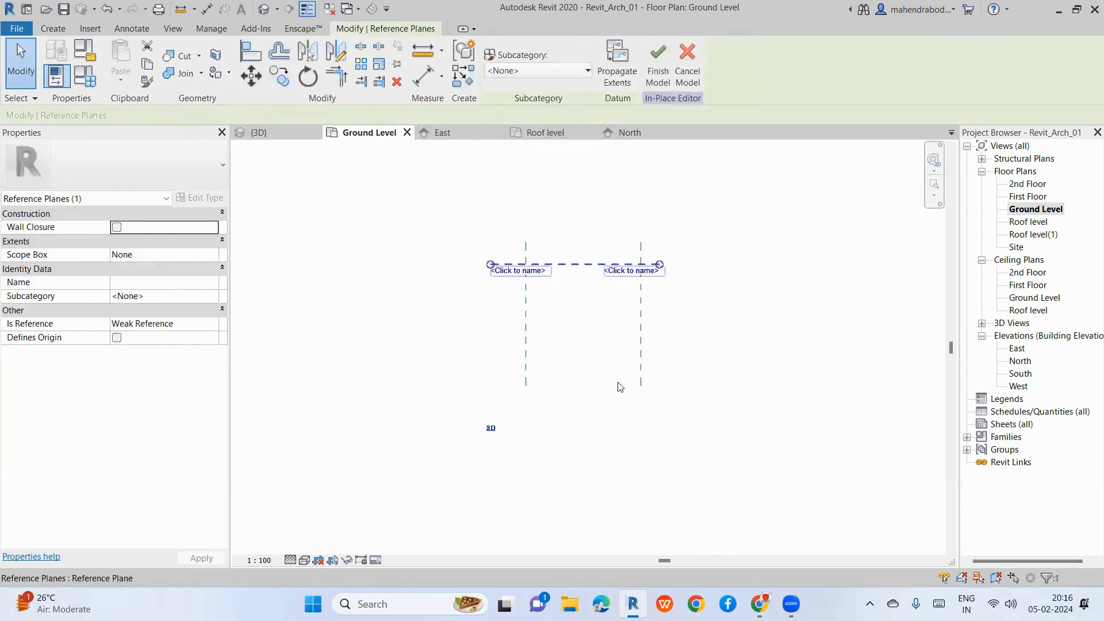
{"action": "left_click", "coordinate": [628, 381]}
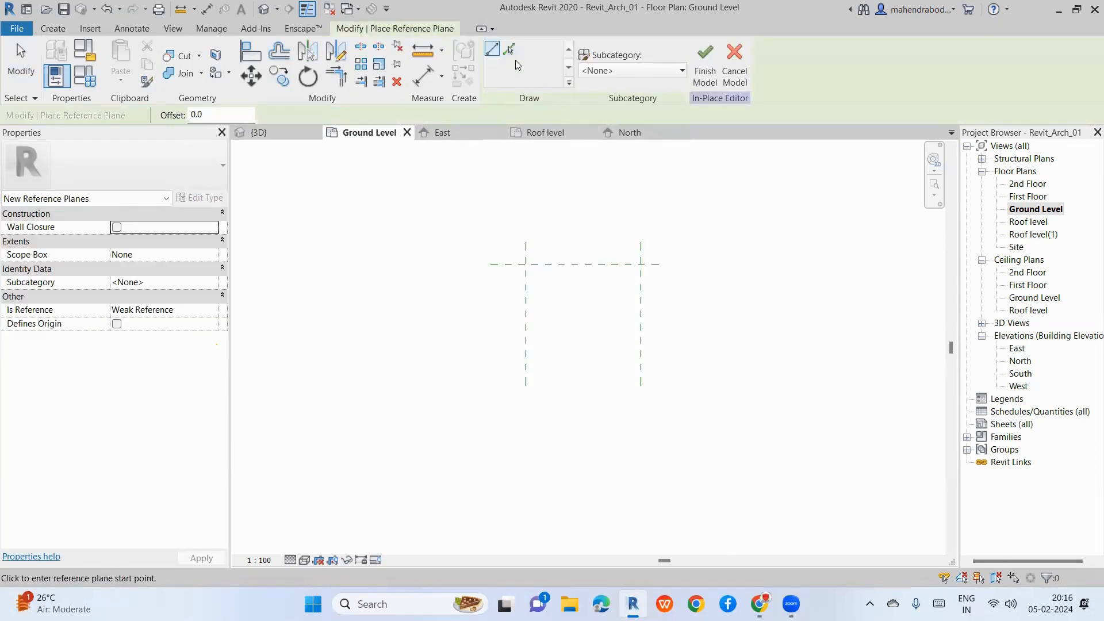
{"action": "left_click", "coordinate": [509, 50]}
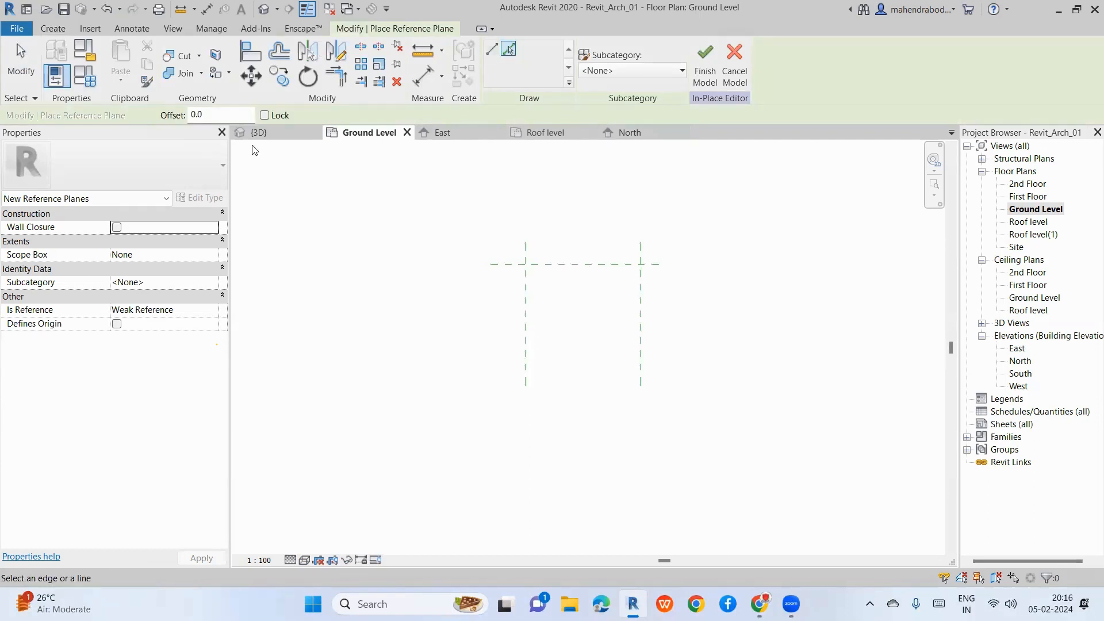
{"action": "type", "text": "100"}
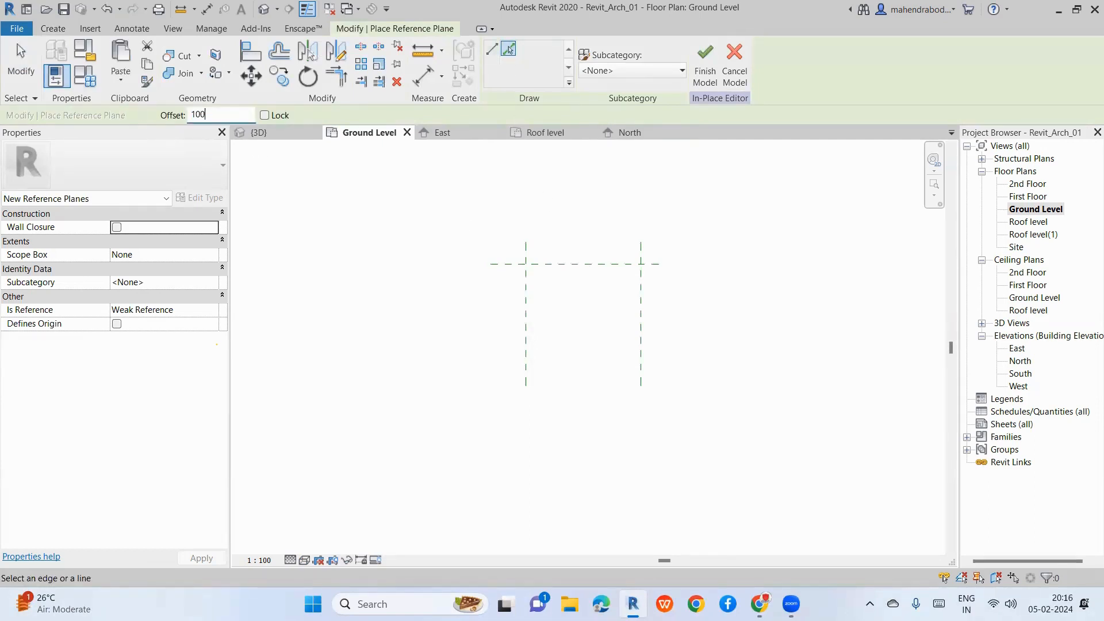
{"action": "type", "text": "0"}
{"action": "key", "text": "Return"}
{"action": "left_click", "coordinate": [581, 266]}
{"action": "key", "text": "Escape"}
{"action": "key", "text": "Escape"}
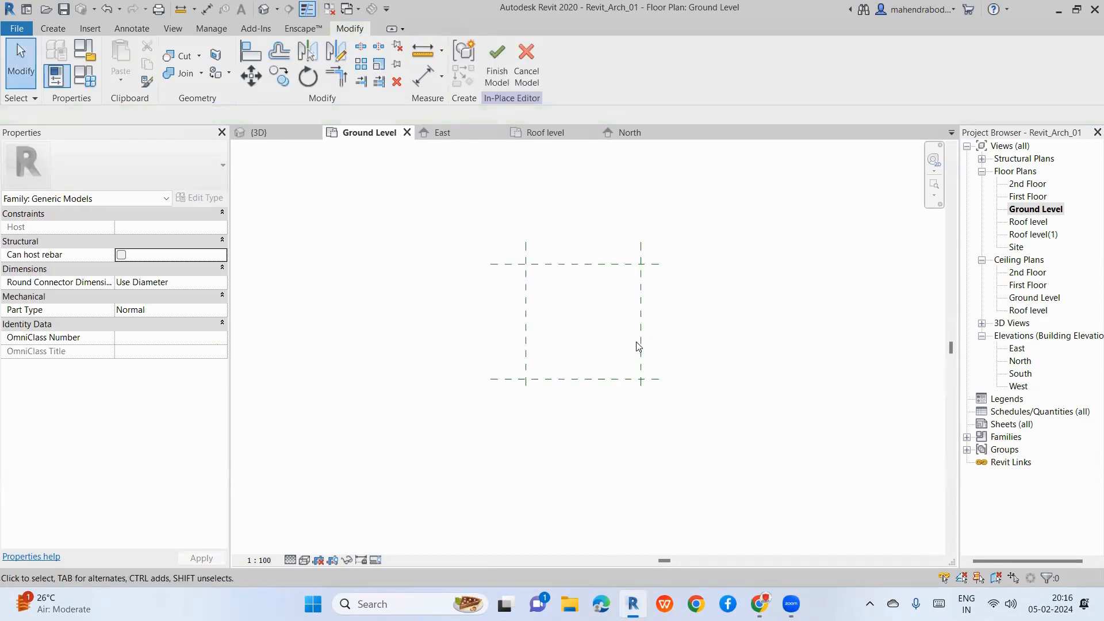
Step: Extend the left vertical plane past the bottom plane to close the square
{"action": "left_click", "coordinate": [640, 361]}
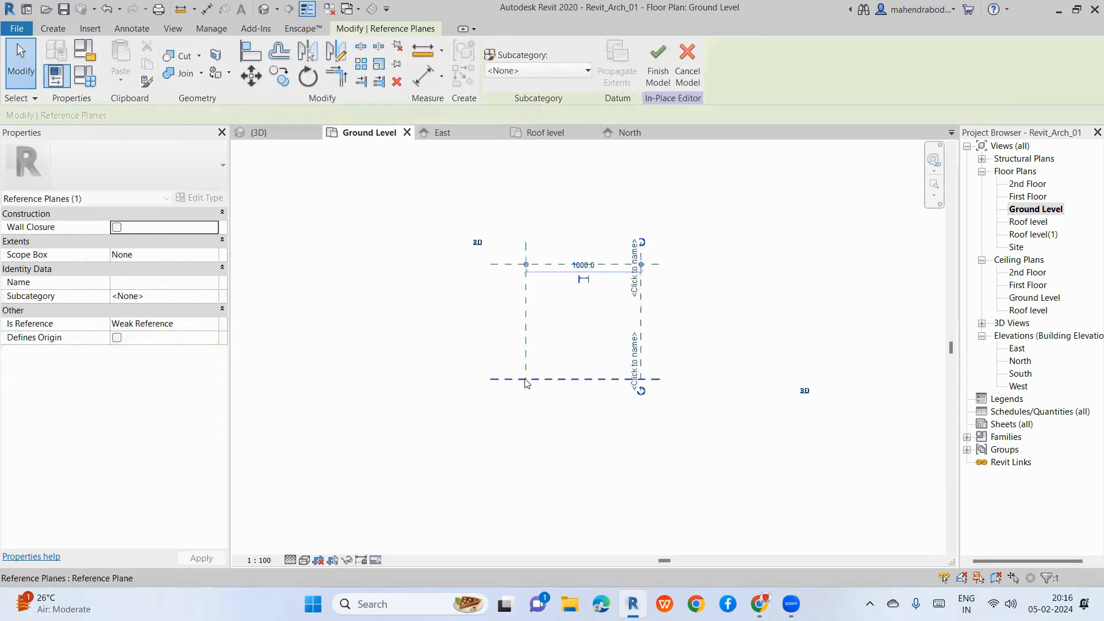
{"action": "left_click", "coordinate": [525, 384]}
{"action": "left_click_drag", "start_coordinate": [526, 387], "coordinate": [525, 392]}
{"action": "left_click", "coordinate": [572, 435]}
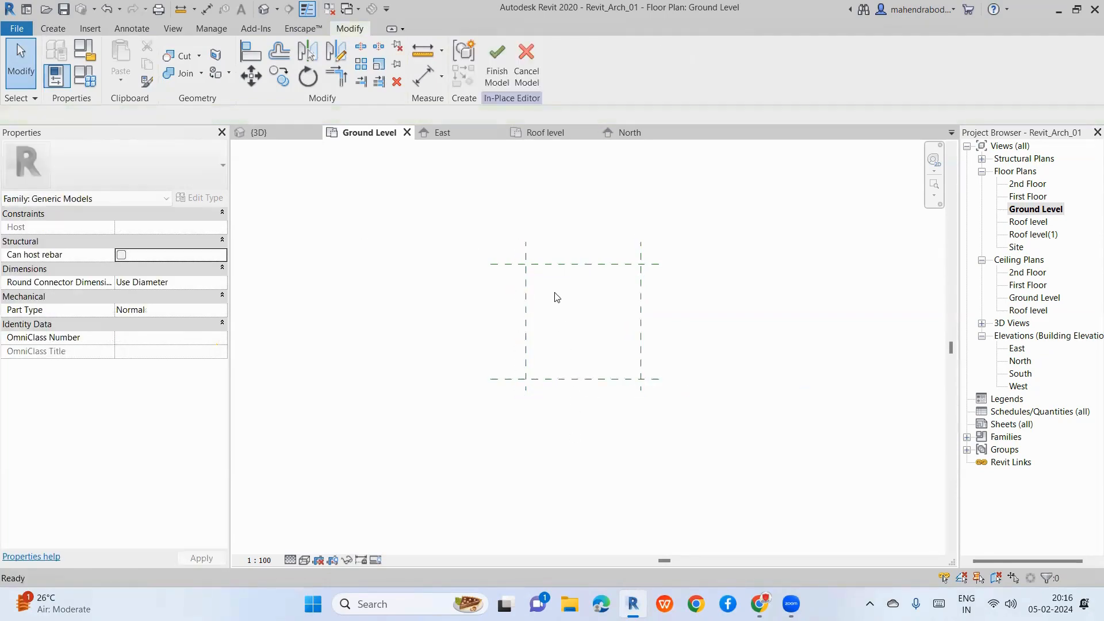
{"action": "scroll", "coordinate": [546, 282], "scroll_direction": "up", "scroll_amount": 5}
{"action": "left_click", "coordinate": [50, 28]}
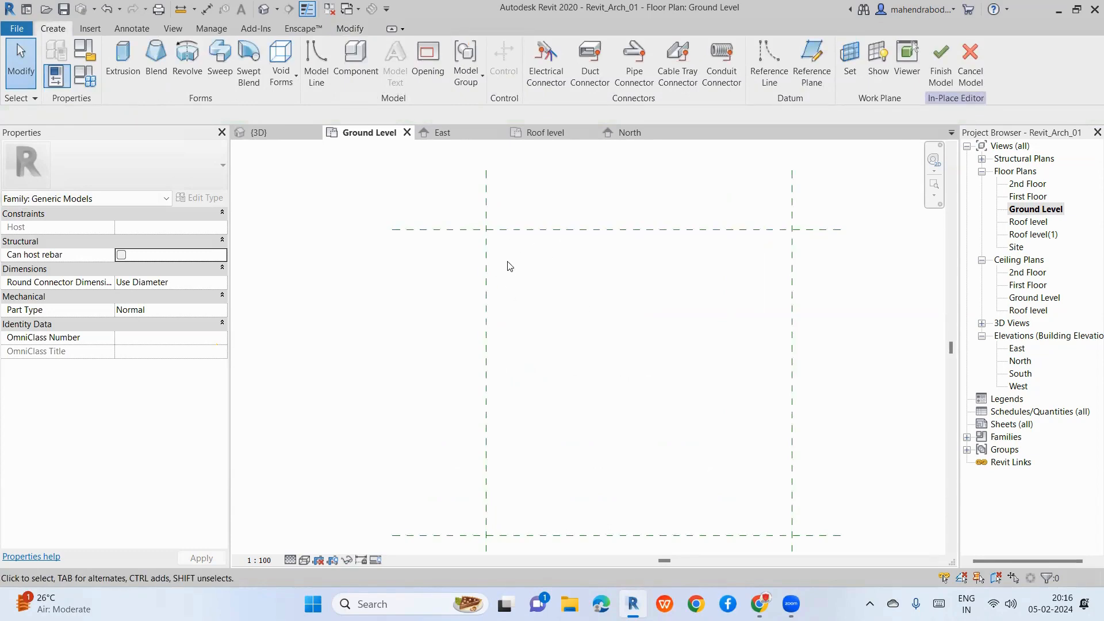
Step: Sketch an extrusion rectangle between the reference-plane square's corners
{"action": "scroll", "coordinate": [466, 214], "scroll_direction": "down", "scroll_amount": 3}
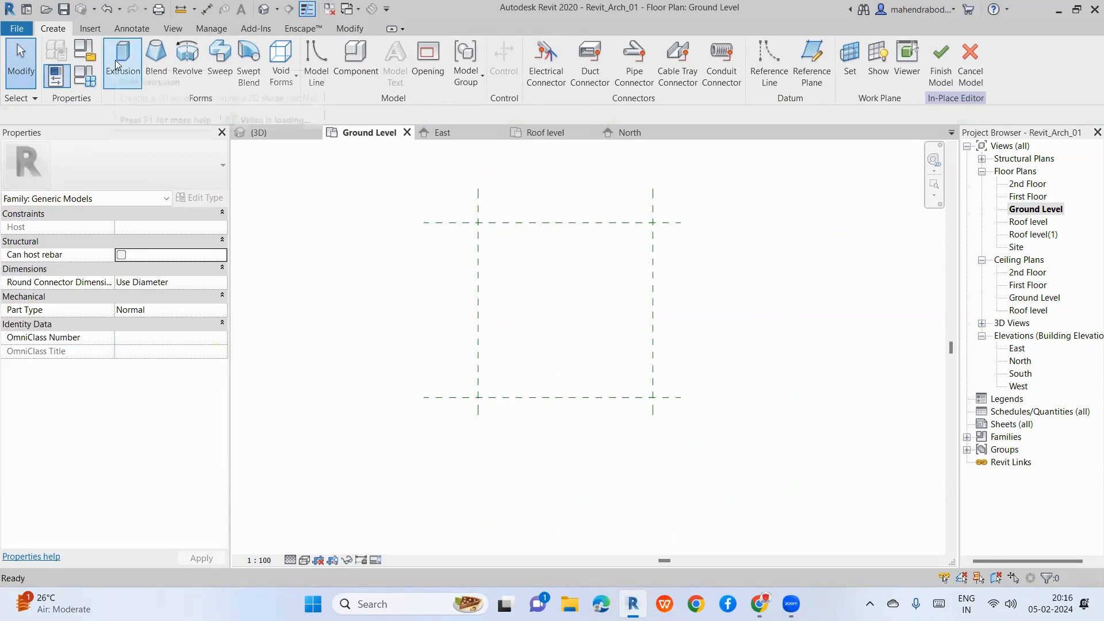
{"action": "left_click", "coordinate": [115, 60]}
{"action": "left_click", "coordinate": [539, 48]}
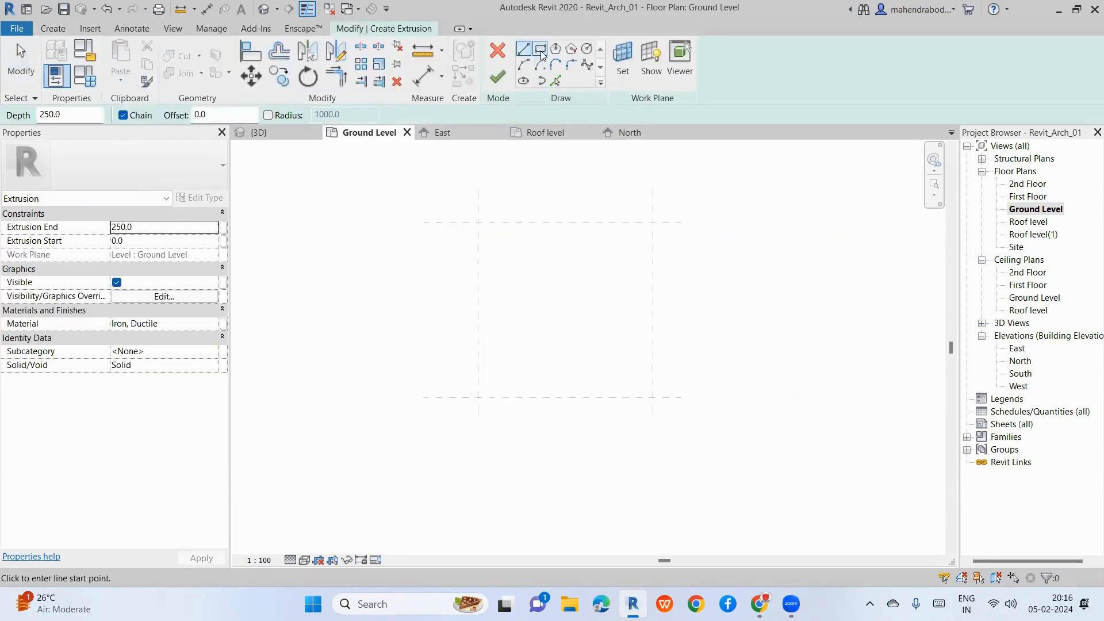
{"action": "left_click", "coordinate": [478, 222]}
{"action": "left_click", "coordinate": [652, 397]}
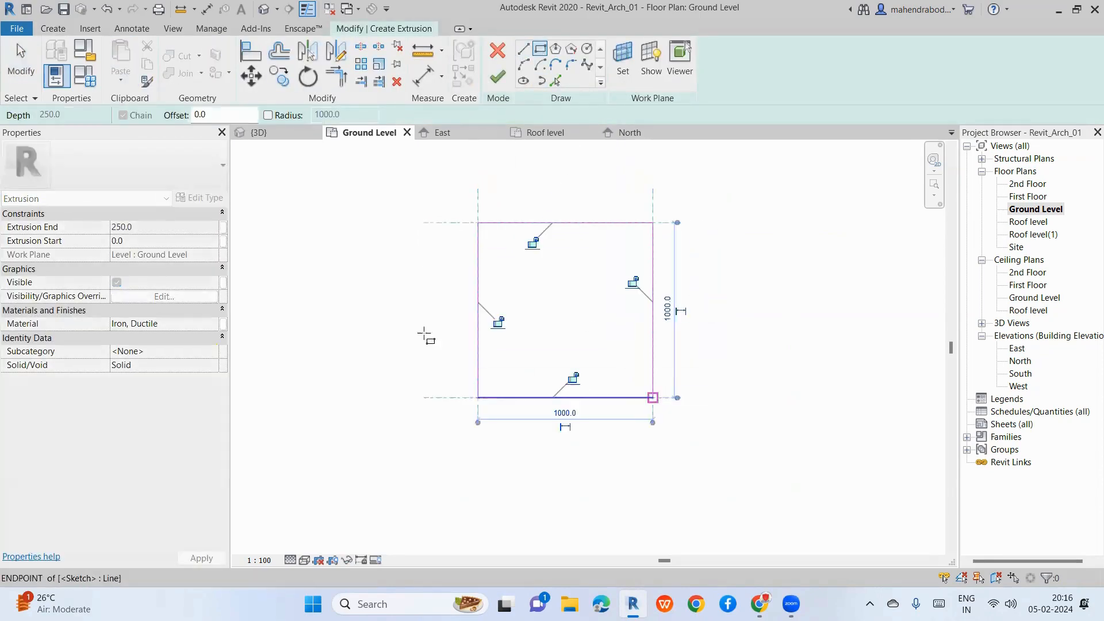
Step: Set the extrusion depth to 75 and finish the square plate
{"action": "left_click", "coordinate": [146, 226]}
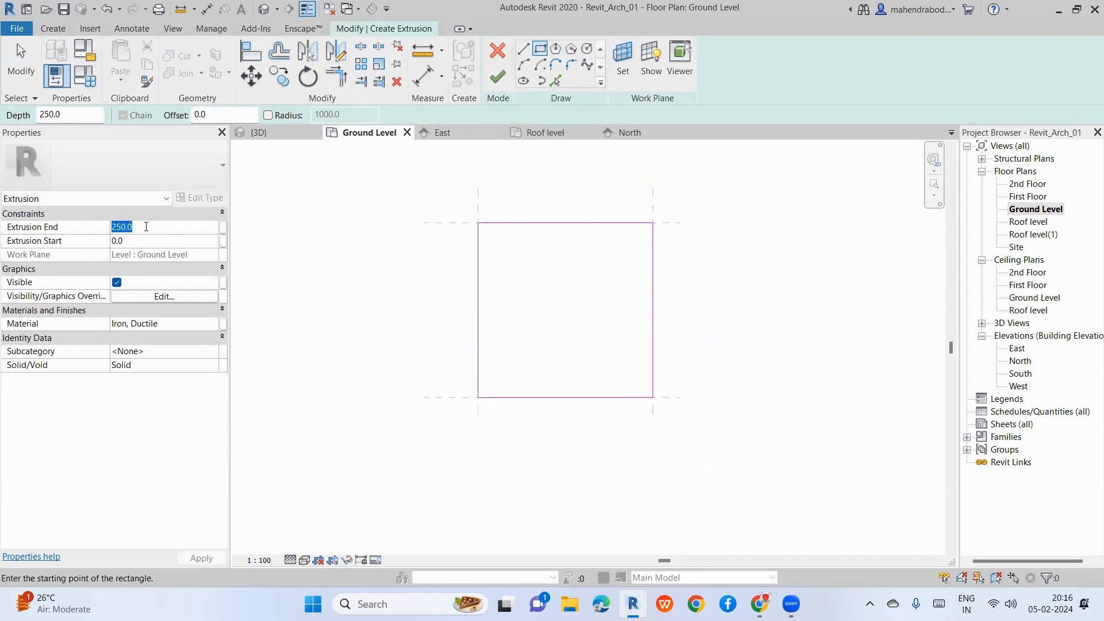
{"action": "type", "text": "100"}
{"action": "type", "text": "7"}
{"action": "key", "text": "Return"}
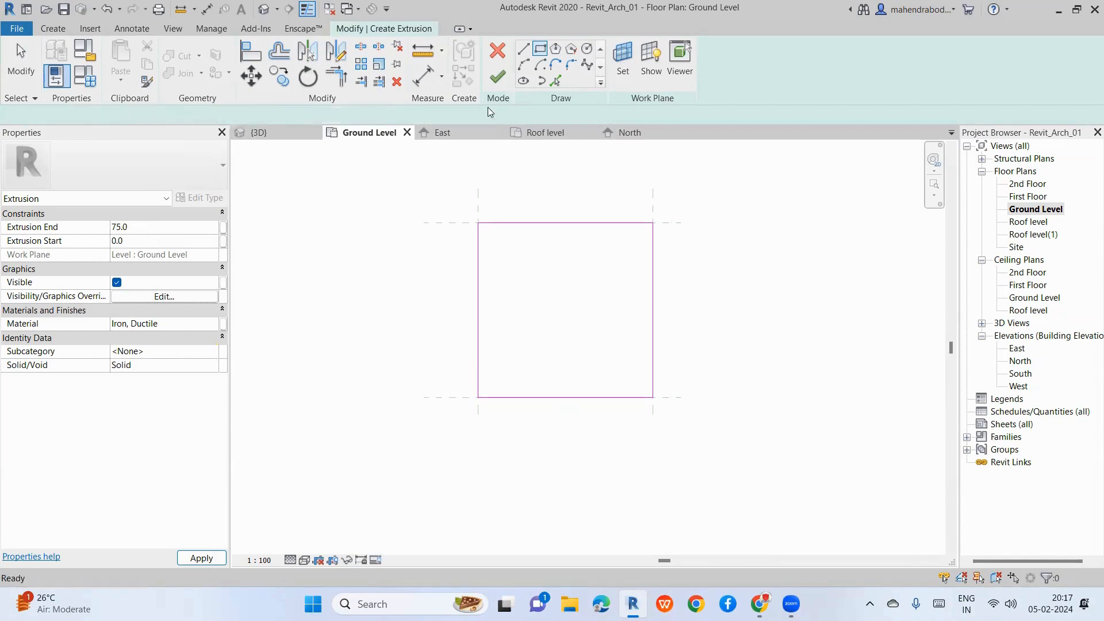
{"action": "left_click", "coordinate": [498, 77]}
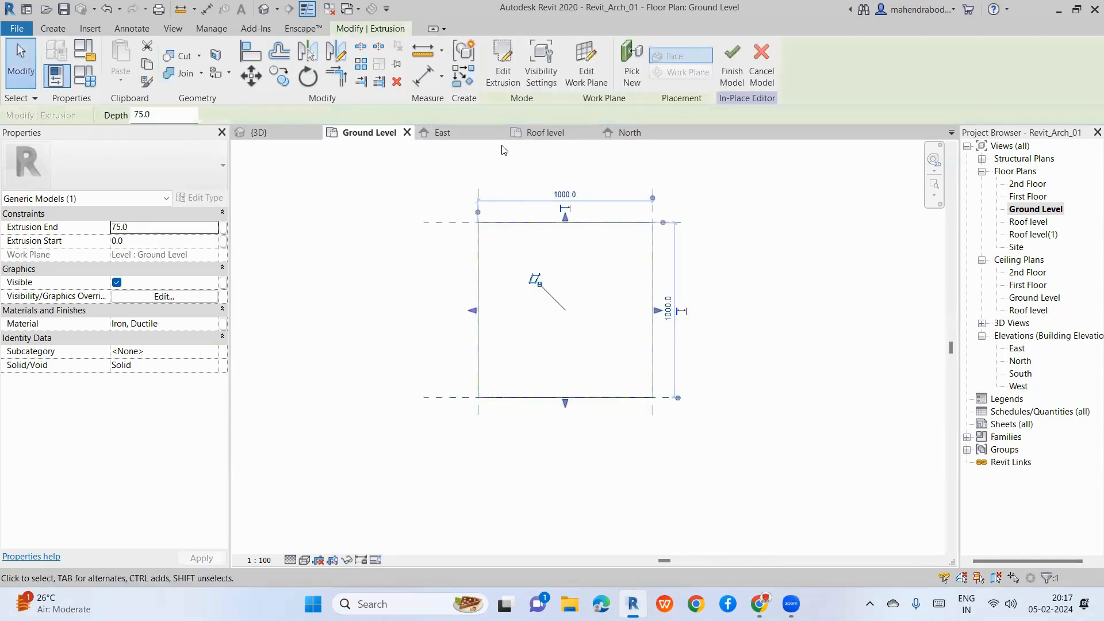
{"action": "key", "text": "Escape"}
{"action": "left_click", "coordinate": [480, 245]}
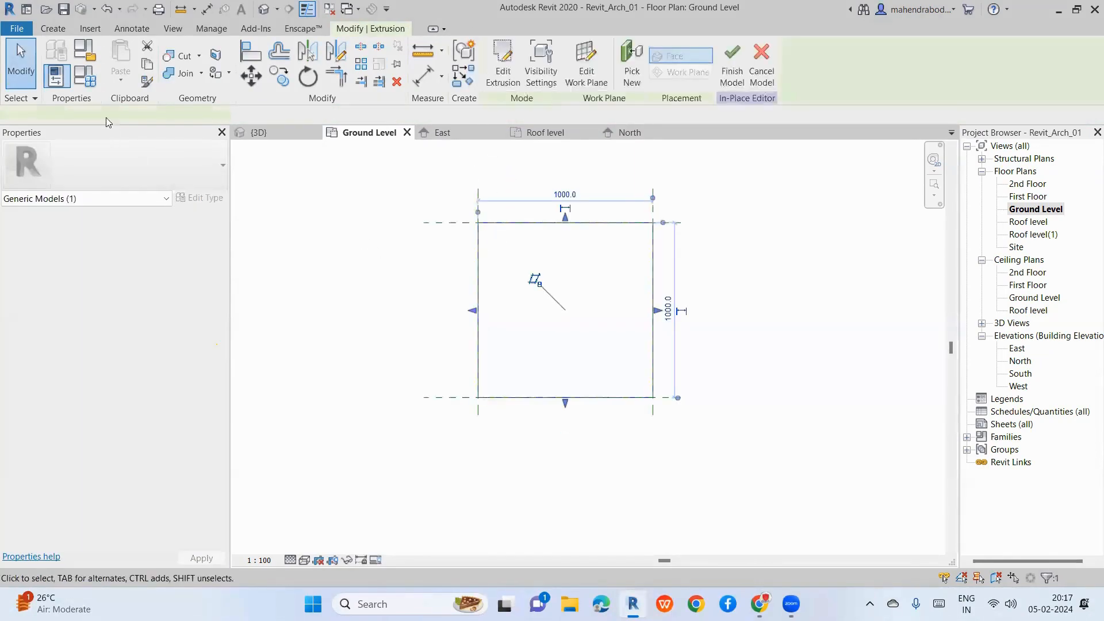
{"action": "key", "text": "Escape"}
{"action": "left_click", "coordinate": [54, 28]}
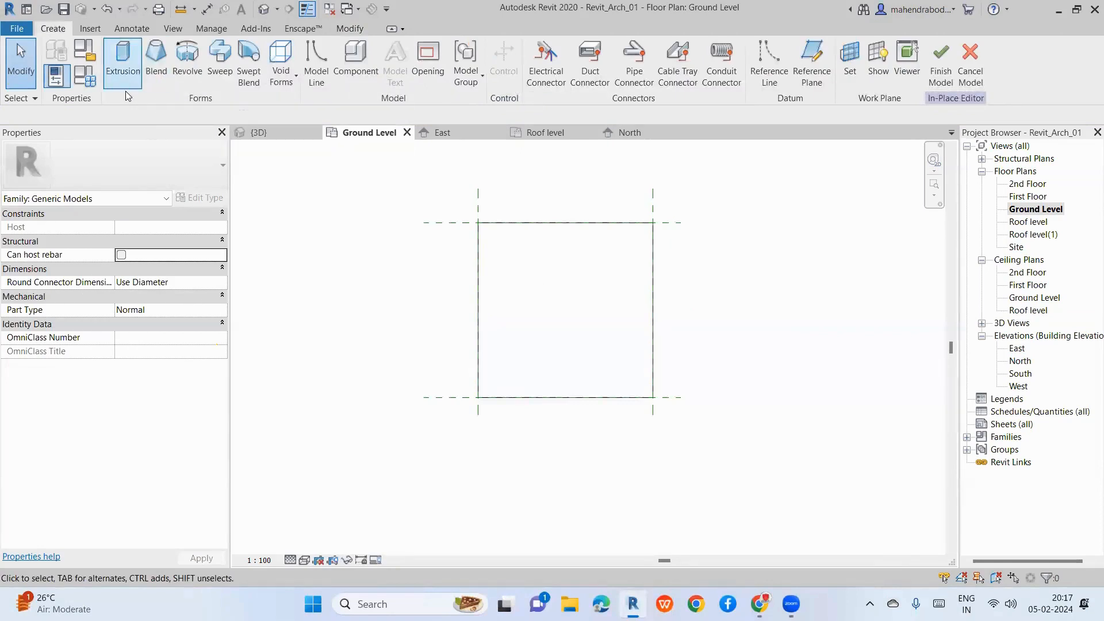
Step: Sketch a small circle near the plate's top-left corner in a new extrusion
{"action": "left_click", "coordinate": [118, 72]}
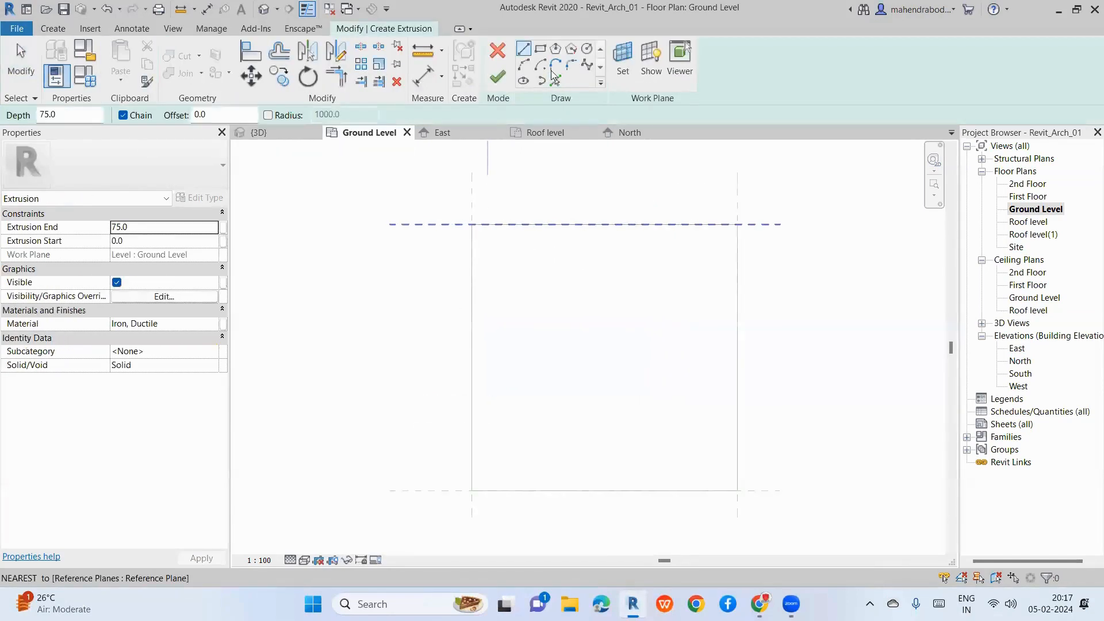
{"action": "left_click", "coordinate": [586, 49]}
{"action": "scroll", "coordinate": [486, 251], "scroll_direction": "up", "scroll_amount": 3}
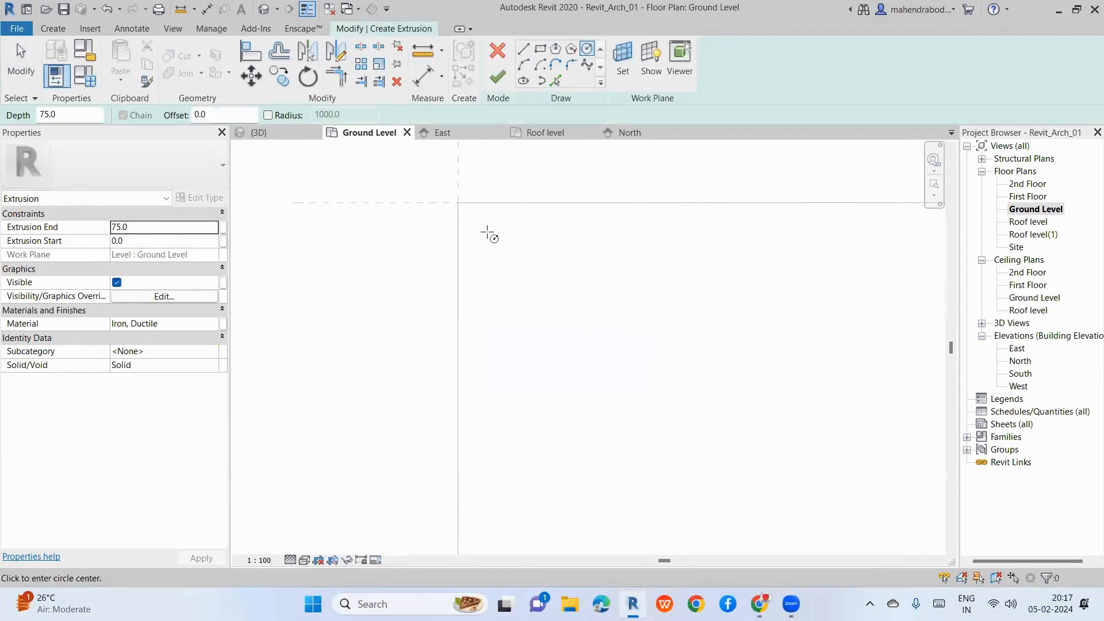
{"action": "left_click", "coordinate": [481, 231]}
{"action": "left_click", "coordinate": [495, 236]}
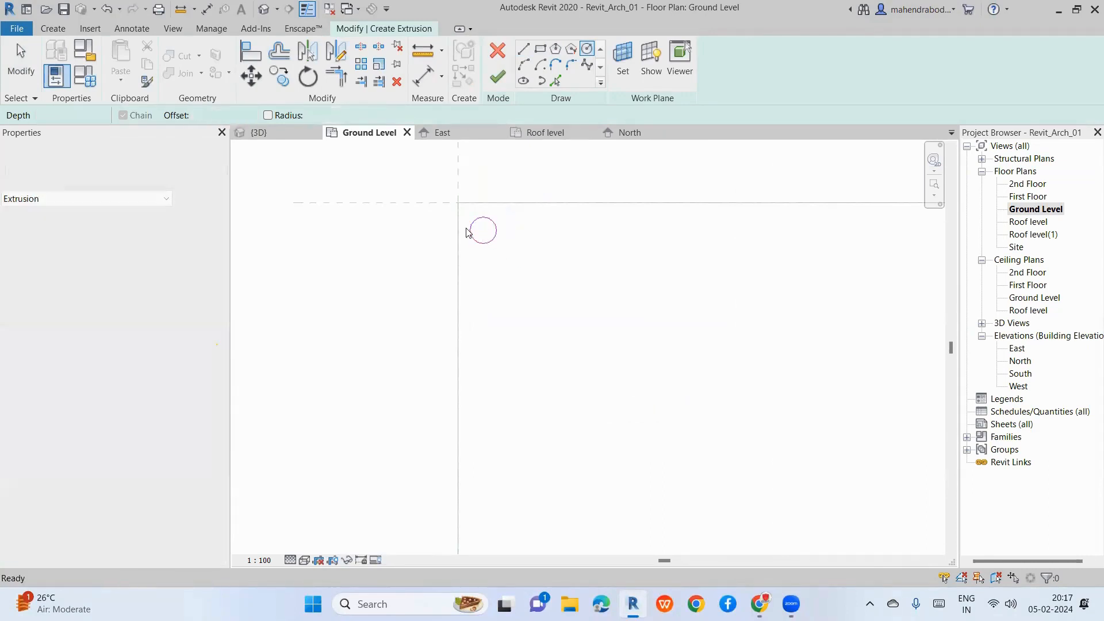
{"action": "key", "text": "Escape"}
{"action": "key", "text": "Escape"}
{"action": "key", "text": "Right"}
{"action": "key", "text": "Right"}
{"action": "key", "text": "Right"}
{"action": "key", "text": "Right"}
{"action": "key", "text": "Right"}
{"action": "key", "text": "Right"}
{"action": "key", "text": "Right"}
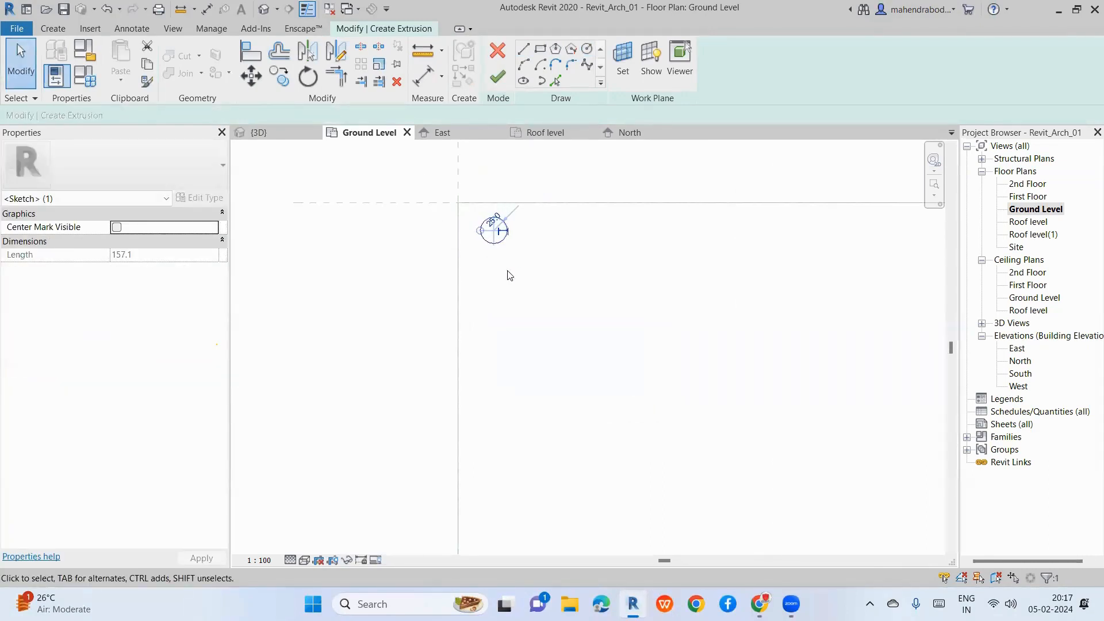
{"action": "key", "text": "Down"}
{"action": "key", "text": "Down"}
{"action": "key", "text": "Down"}
{"action": "key", "text": "Down"}
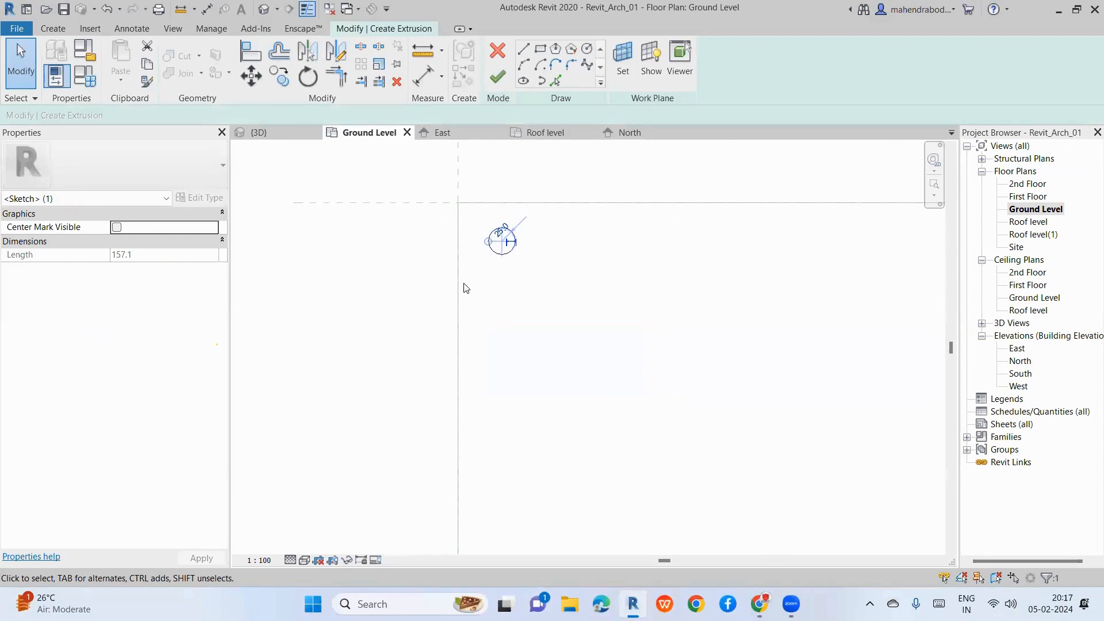
{"action": "key", "text": "Left"}
{"action": "key", "text": "Left"}
{"action": "key", "text": "Left"}
{"action": "left_click", "coordinate": [489, 299]}
{"action": "scroll", "coordinate": [315, 259], "scroll_direction": "down", "scroll_amount": 2}
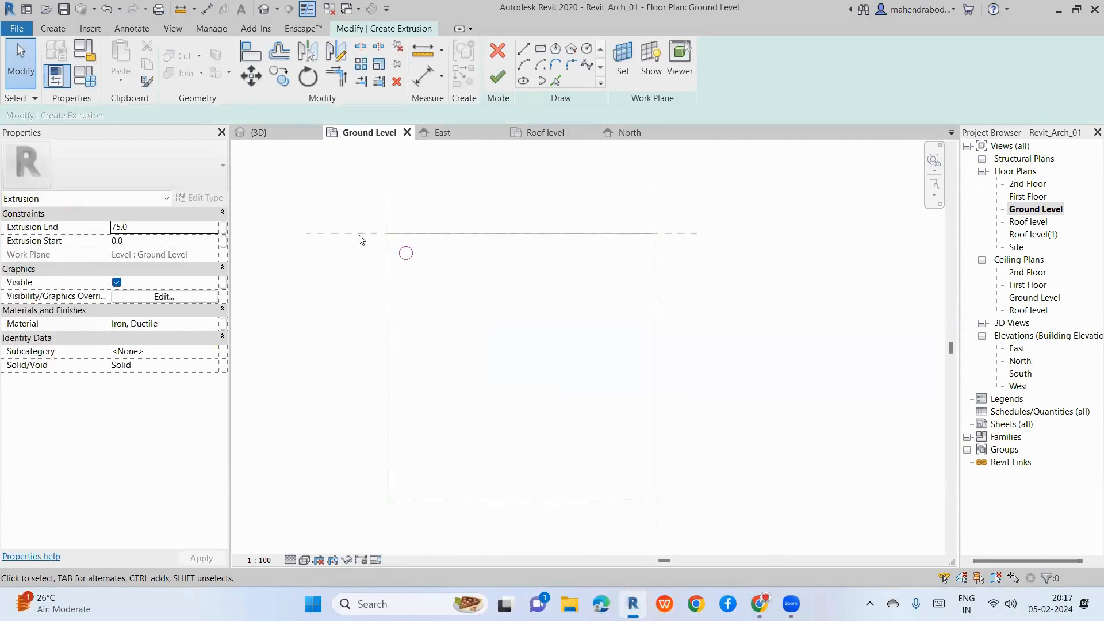
Step: Mirror the circle across a vertical axis to the top-right corner
{"action": "left_click", "coordinate": [407, 247]}
{"action": "key", "text": "d"}
{"action": "key", "text": "m"}
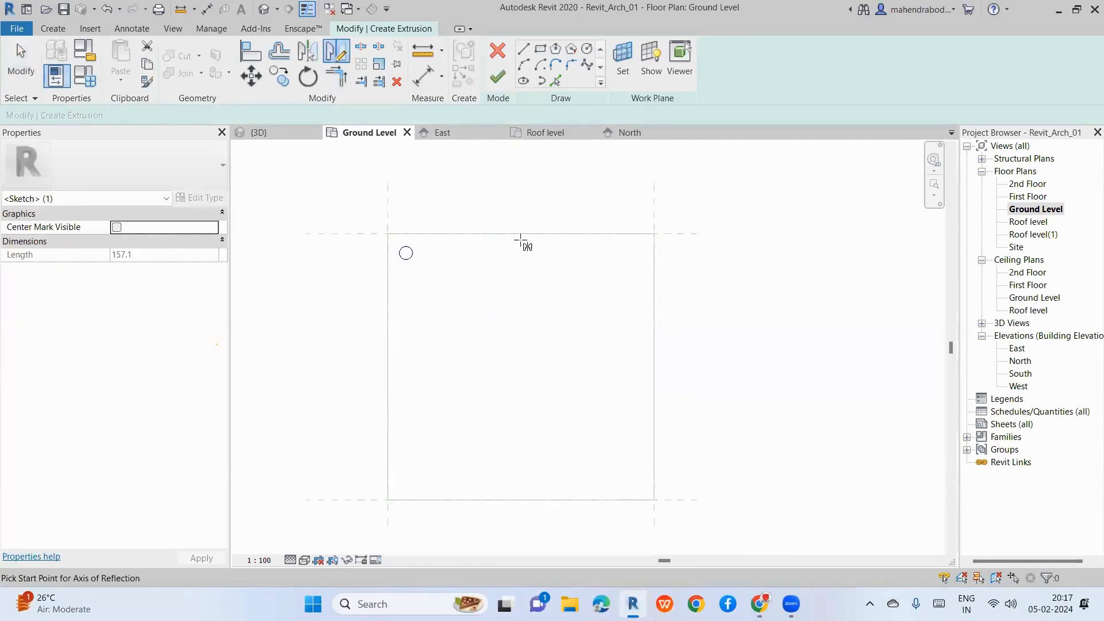
{"action": "left_click", "coordinate": [520, 239]}
{"action": "left_click", "coordinate": [522, 291]}
{"action": "left_click", "coordinate": [337, 222]}
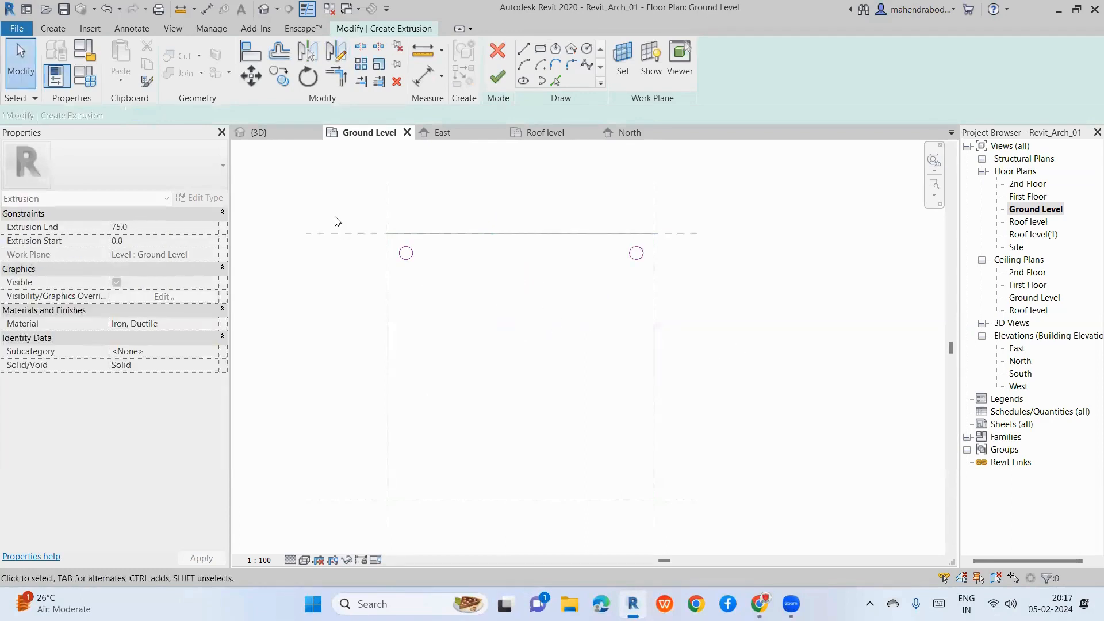
Step: Mirror both top circles down to the bottom corners and finish the extrusion
{"action": "left_click_drag", "start_coordinate": [323, 189], "coordinate": [729, 352]}
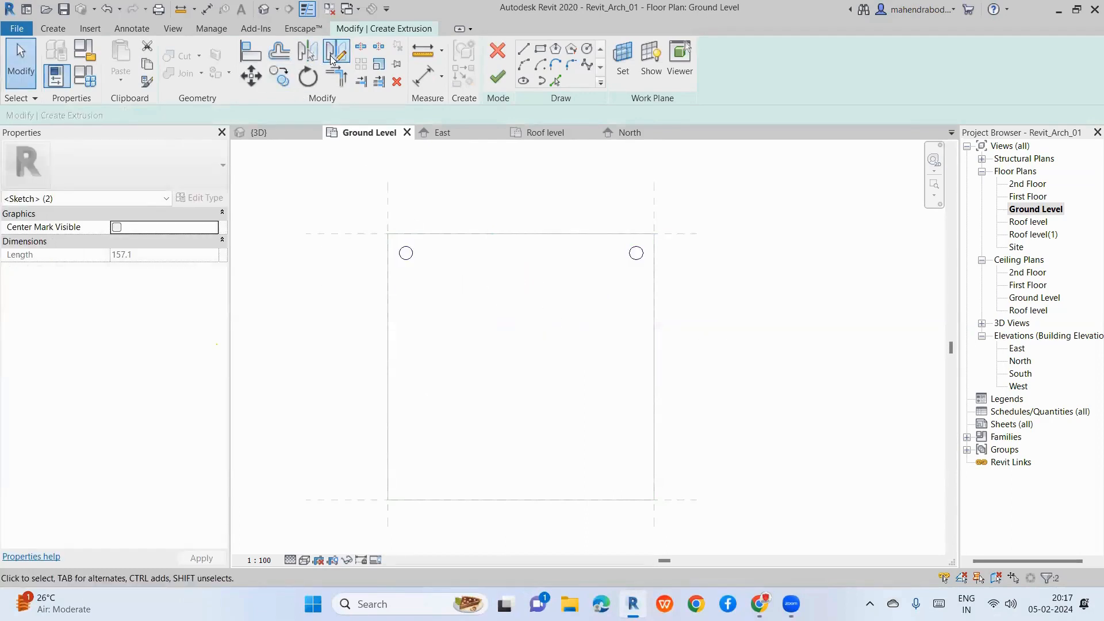
{"action": "left_click", "coordinate": [307, 52]}
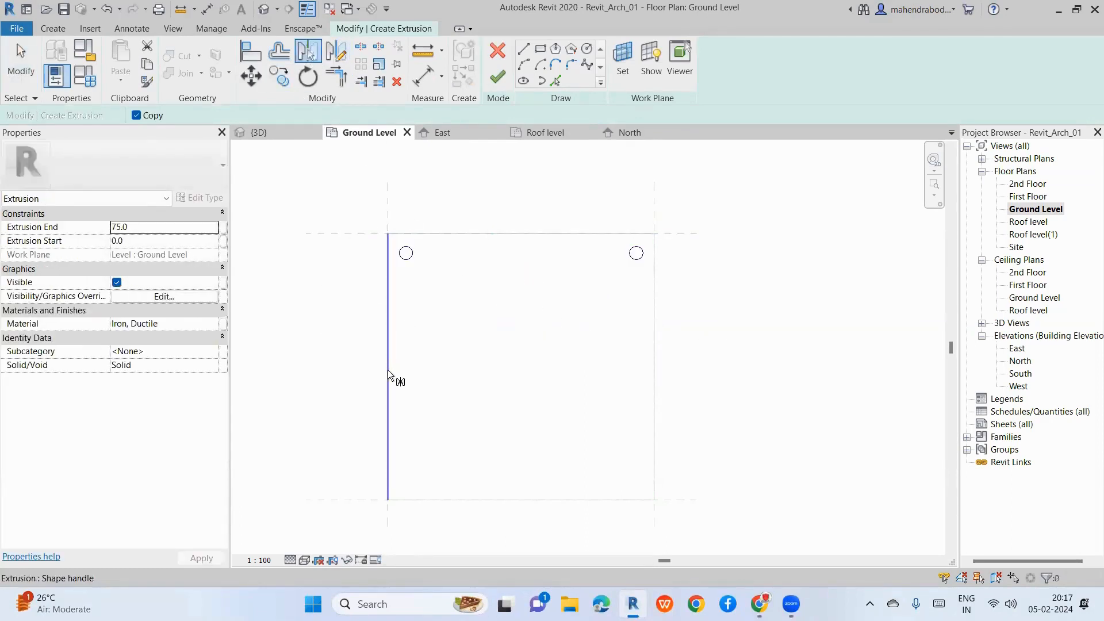
{"action": "left_click", "coordinate": [336, 52]}
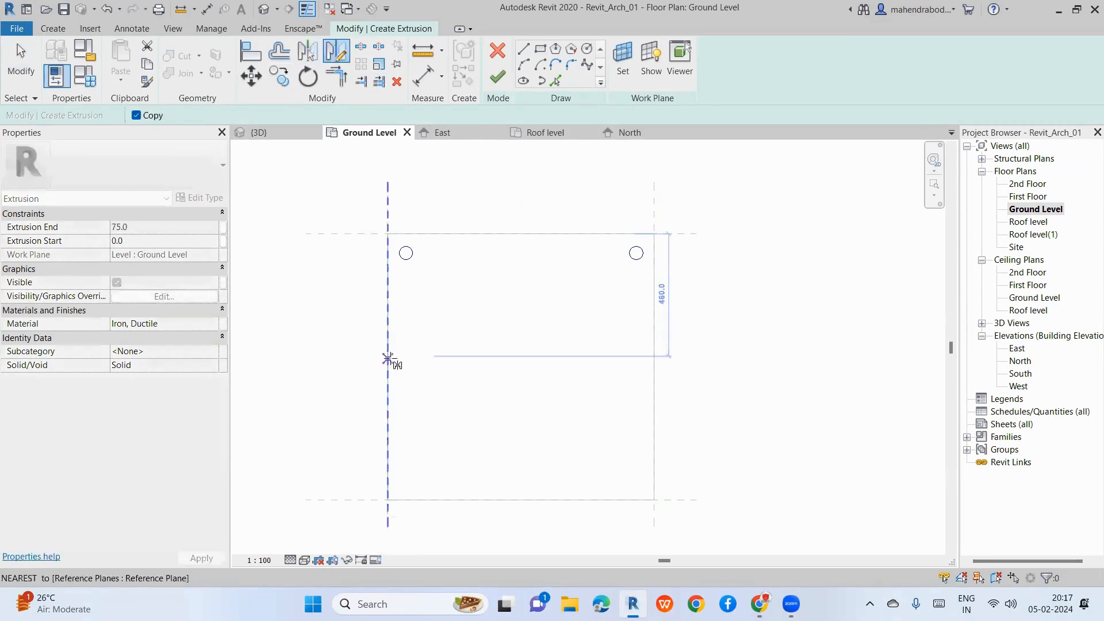
{"action": "left_click", "coordinate": [390, 366]}
{"action": "left_click", "coordinate": [653, 368]}
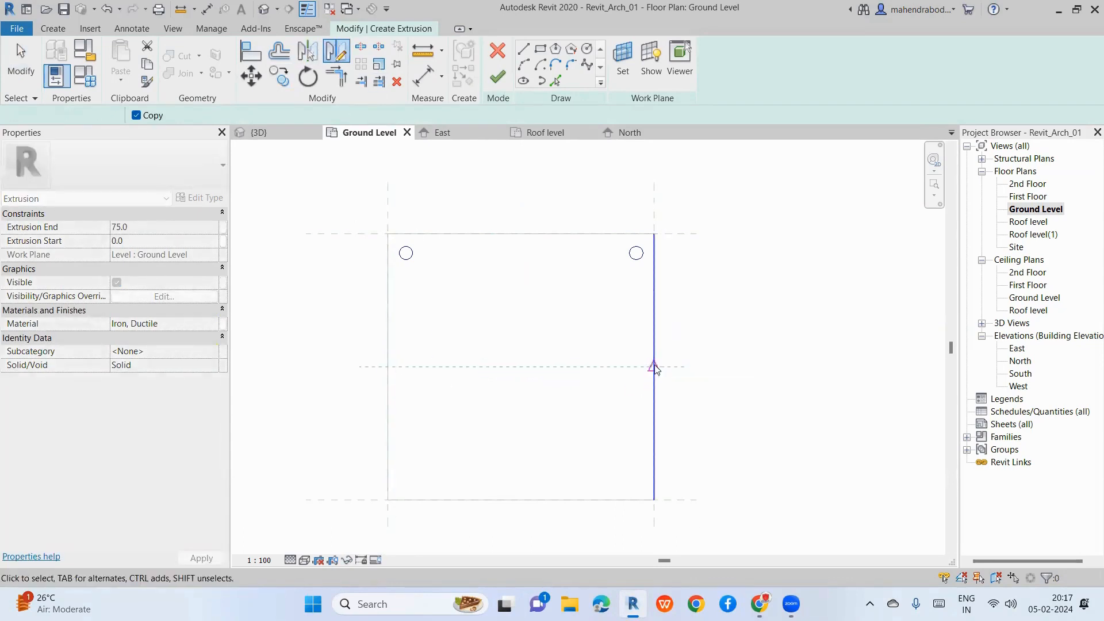
{"action": "left_click", "coordinate": [726, 370]}
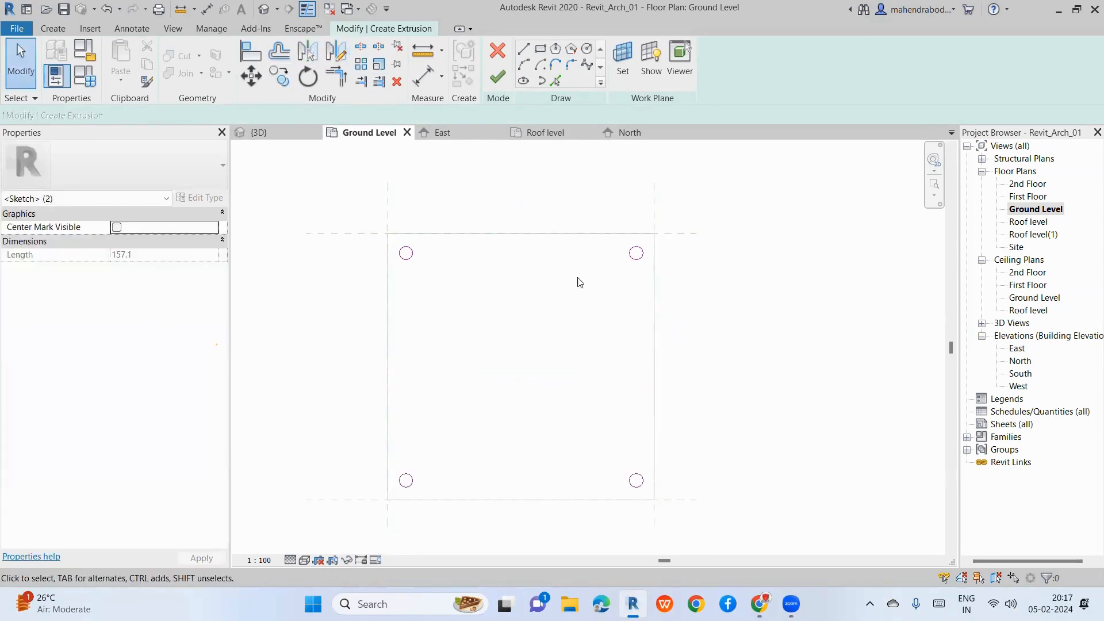
{"action": "left_click", "coordinate": [501, 84]}
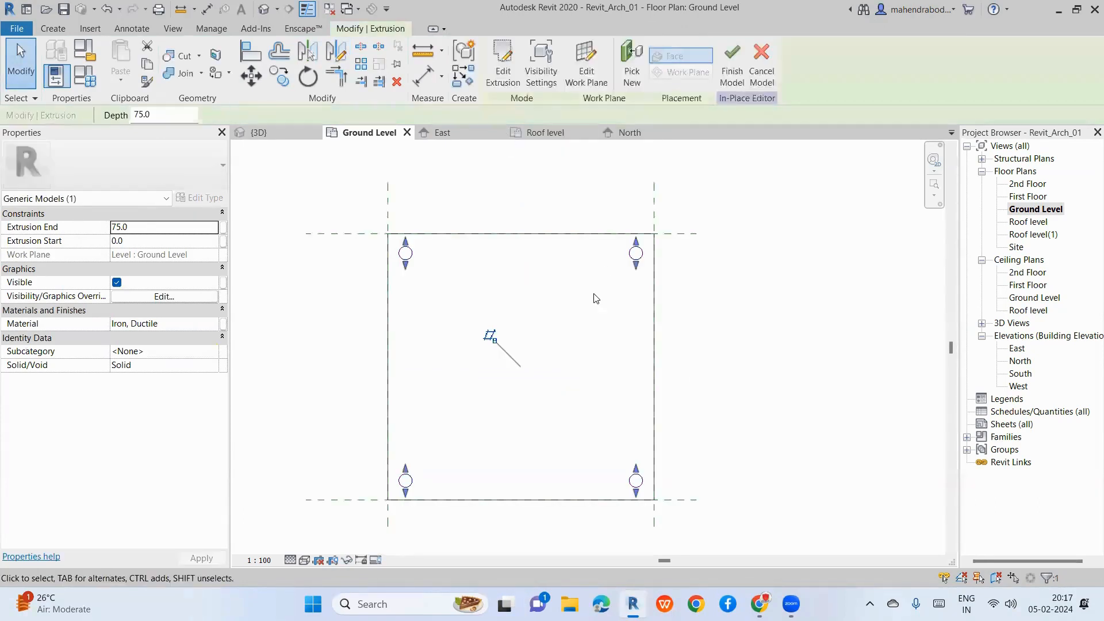
Step: In the 3D view, give the plate the wood material Door - Frame/Mullion
{"action": "left_click", "coordinate": [264, 9]}
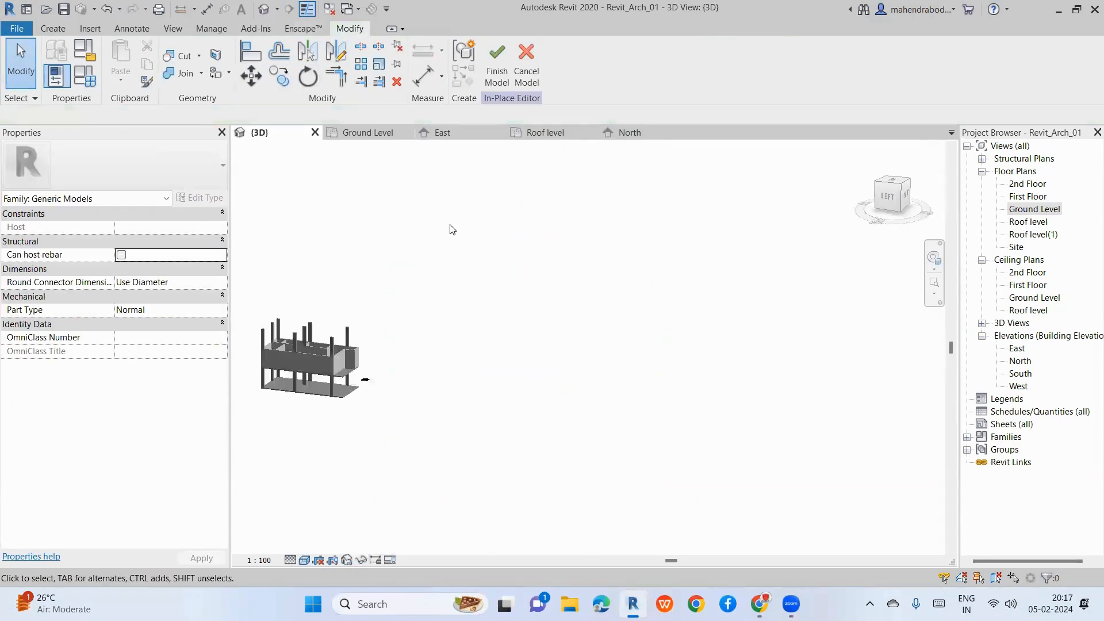
{"action": "scroll", "coordinate": [368, 299], "scroll_direction": "up", "scroll_amount": 10}
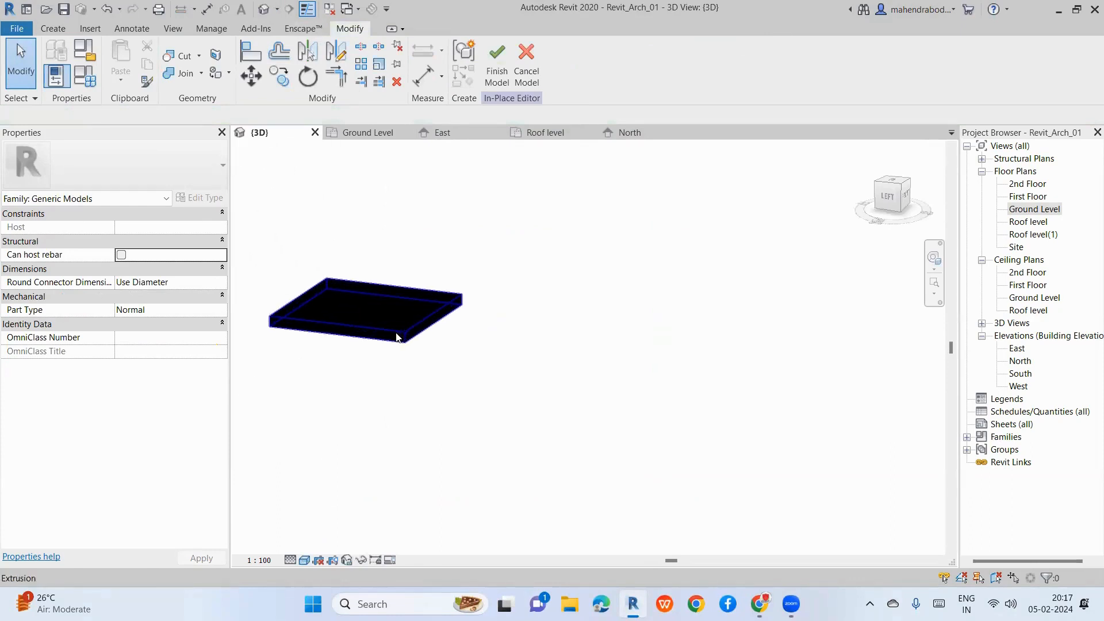
{"action": "scroll", "coordinate": [527, 320], "scroll_direction": "down", "scroll_amount": 3}
{"action": "left_click_drag", "start_coordinate": [312, 229], "coordinate": [590, 397]}
{"action": "left_click", "coordinate": [590, 396]}
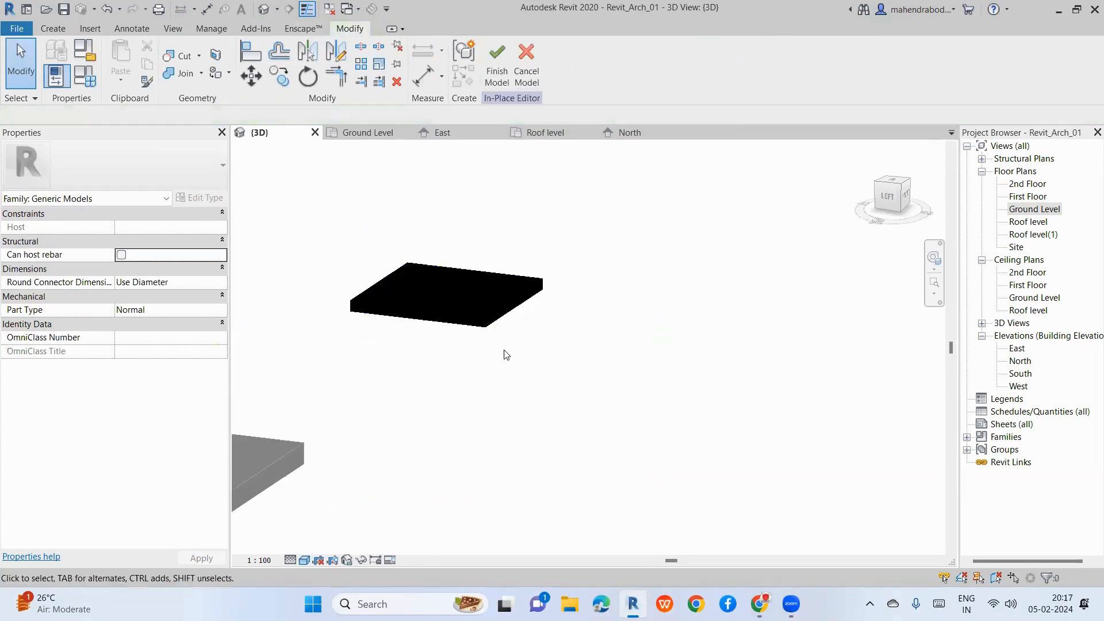
{"action": "left_click", "coordinate": [447, 315]}
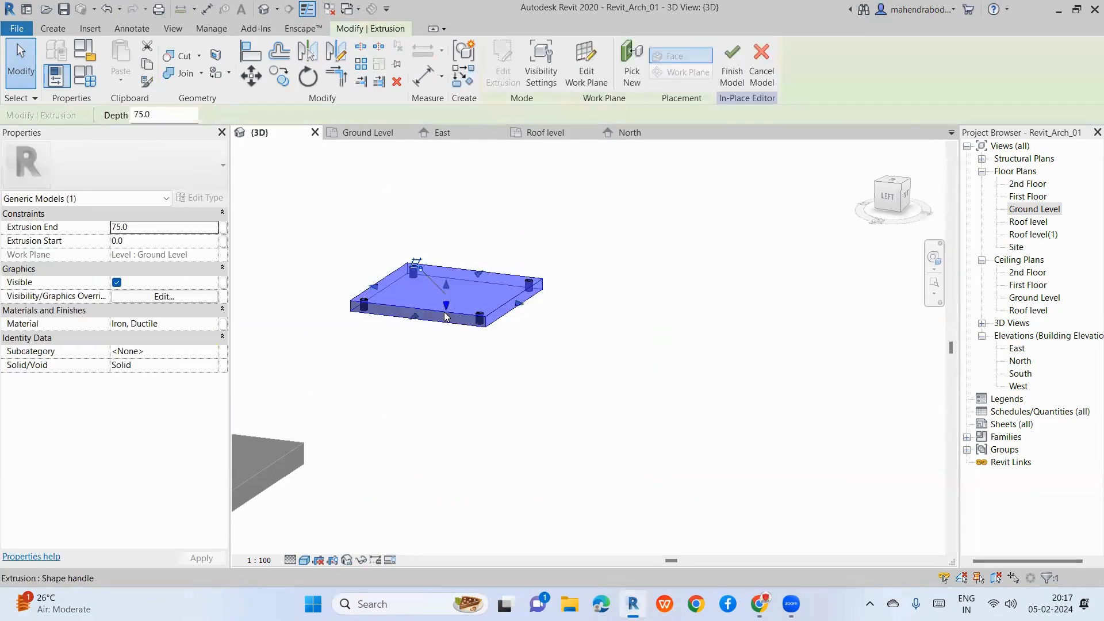
{"action": "left_click", "coordinate": [172, 324]}
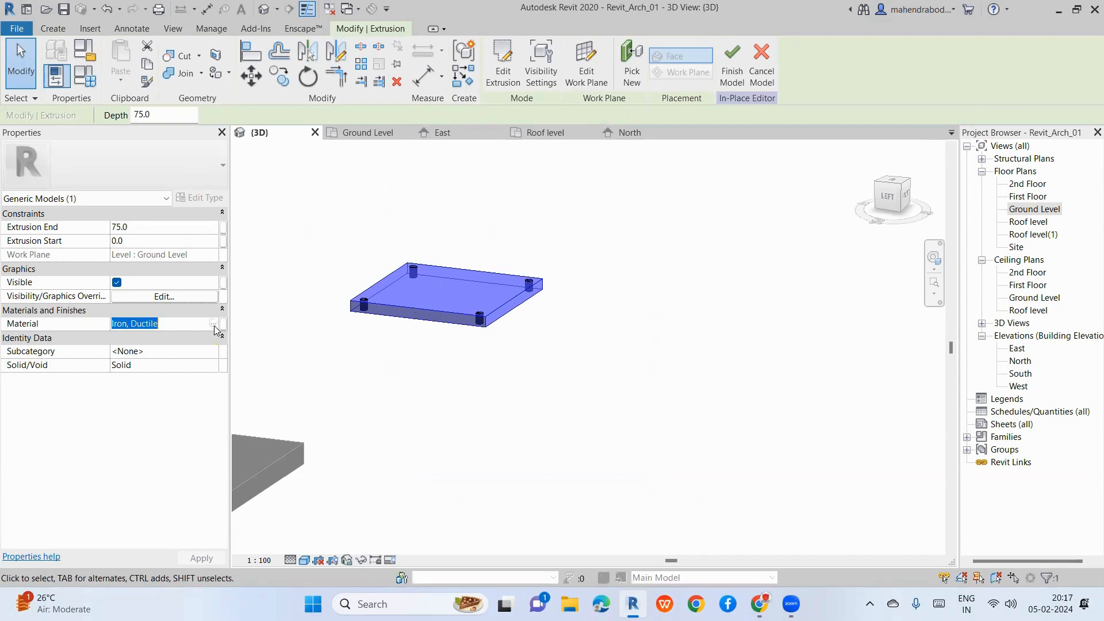
{"action": "scroll", "coordinate": [251, 194], "scroll_direction": "down", "scroll_amount": 4}
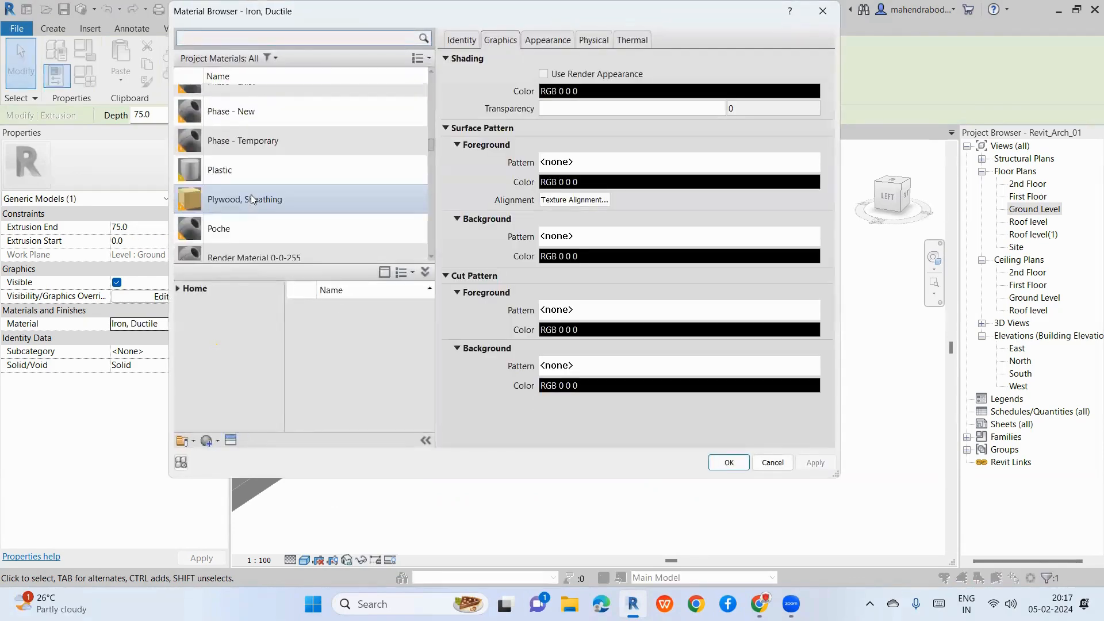
{"action": "scroll", "coordinate": [246, 203], "scroll_direction": "down", "scroll_amount": 6}
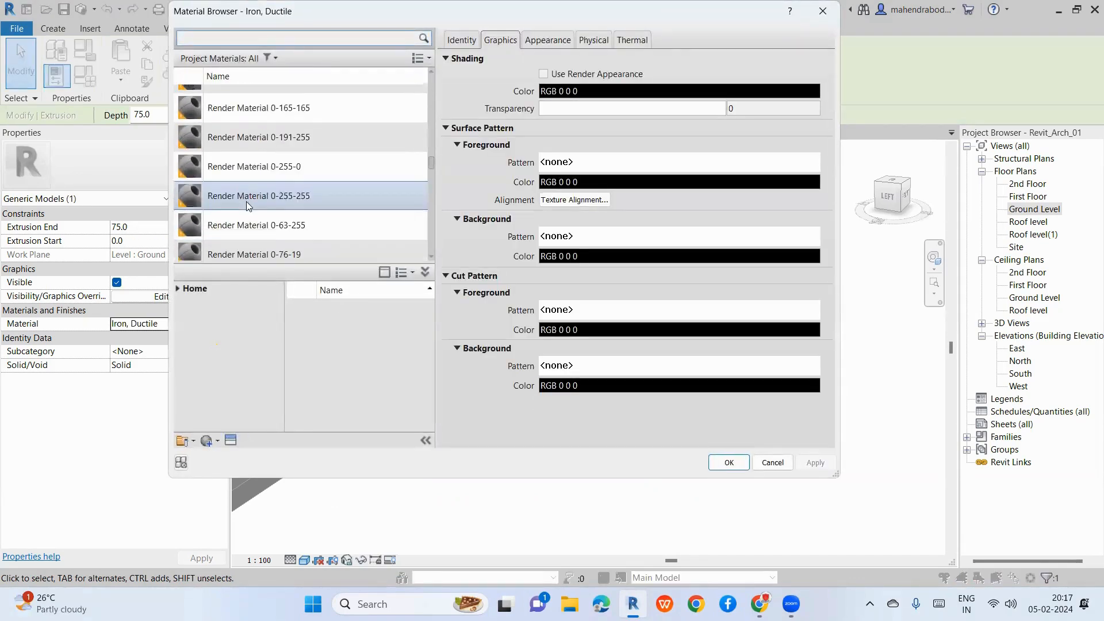
{"action": "scroll", "coordinate": [246, 204], "scroll_direction": "down", "scroll_amount": 5}
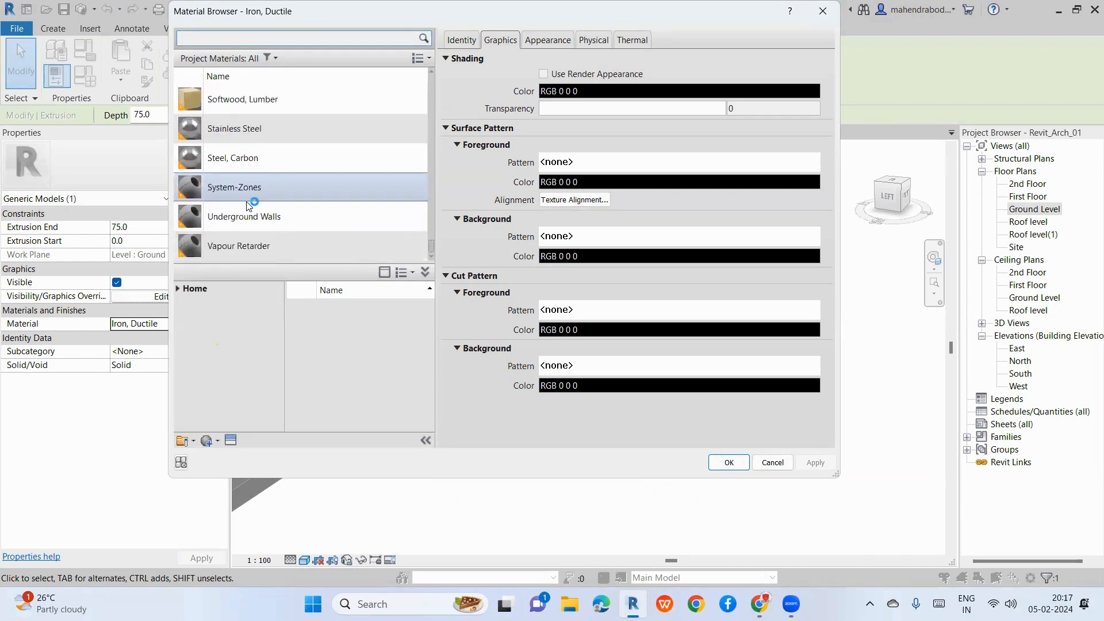
{"action": "left_click", "coordinate": [209, 40]}
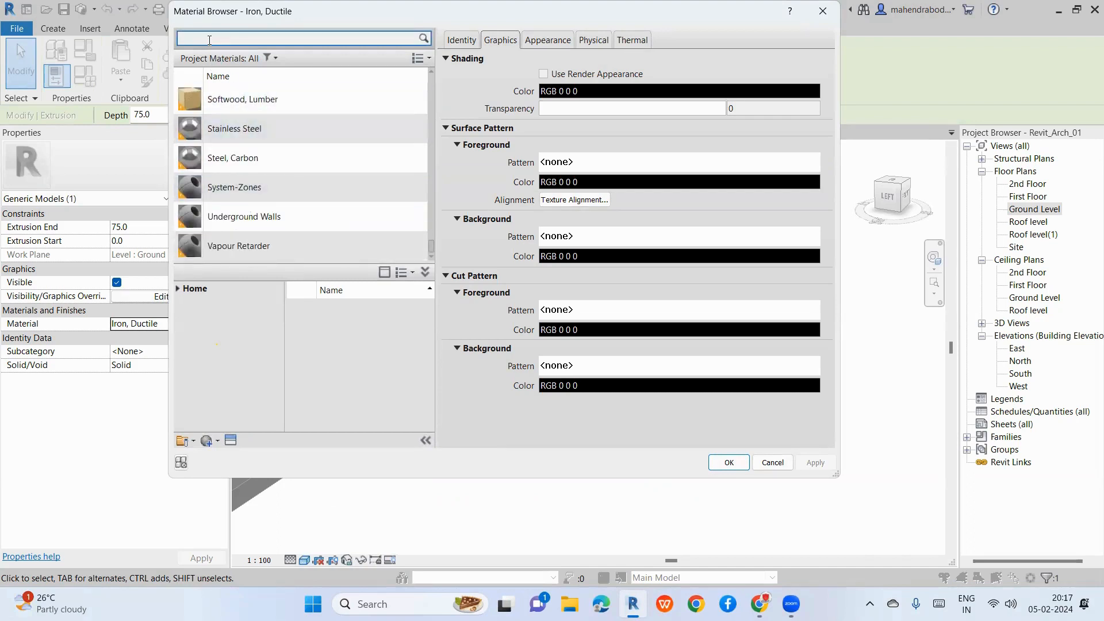
{"action": "type", "text": "woo"}
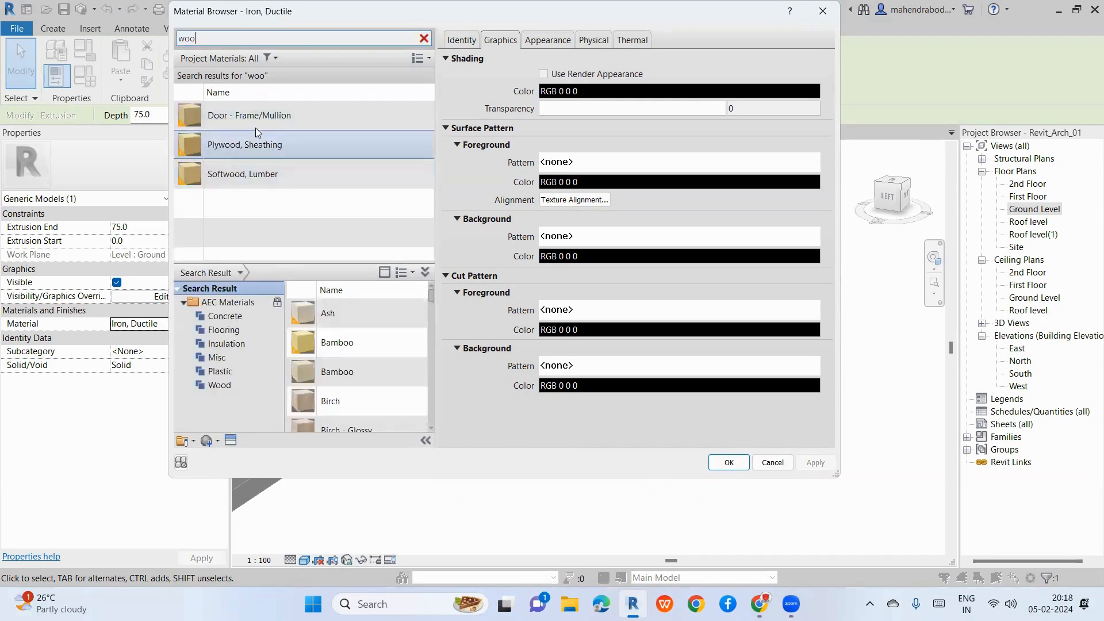
{"action": "left_click", "coordinate": [261, 121]}
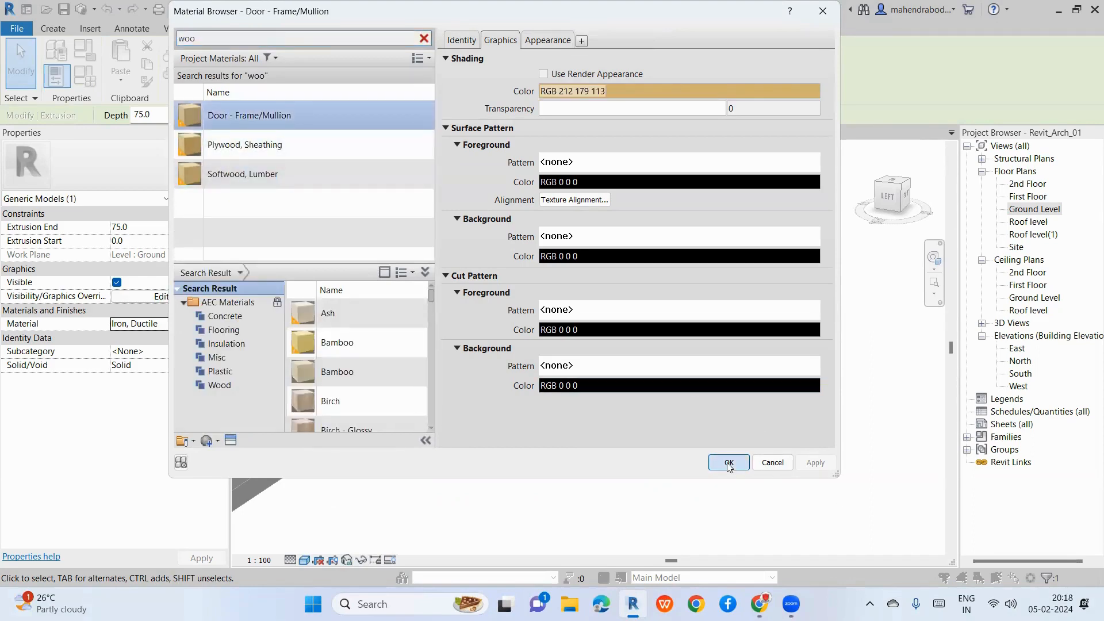
{"action": "left_click", "coordinate": [729, 463]}
{"action": "key", "text": "Escape"}
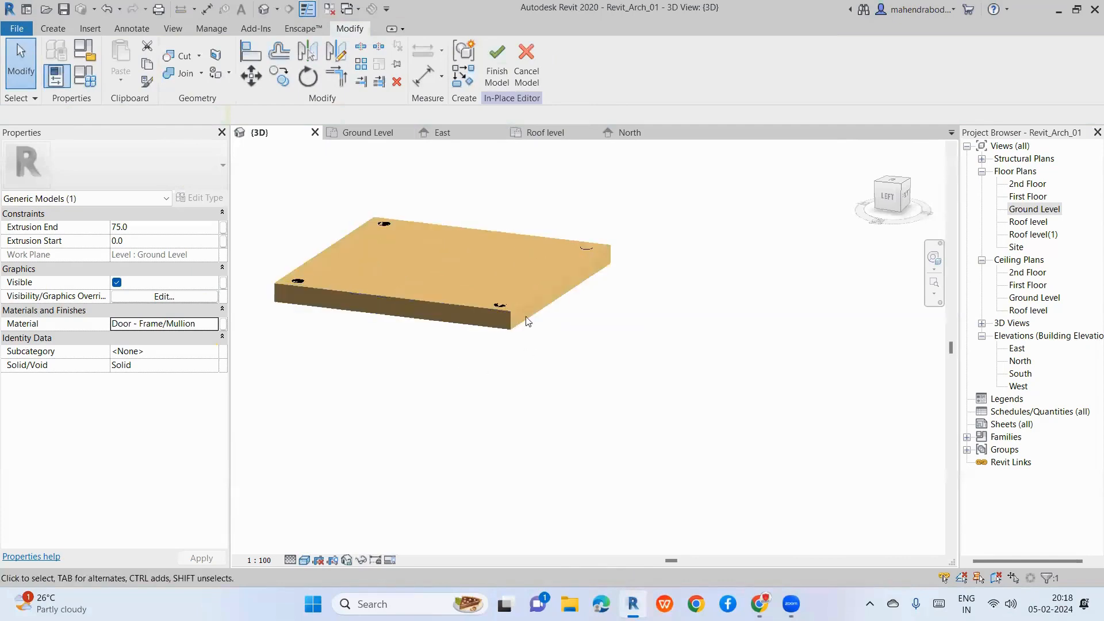
Step: Give the leg cylinders the same Door - Frame/Mullion wood material
{"action": "left_click", "coordinate": [502, 308]}
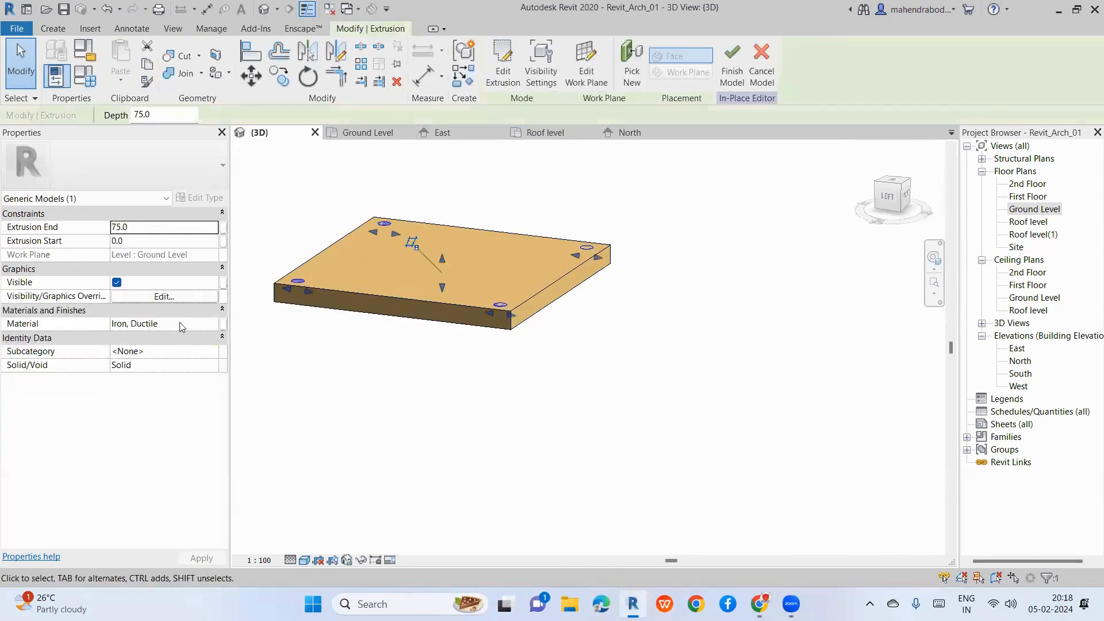
{"action": "left_click", "coordinate": [181, 323]}
{"action": "left_click", "coordinate": [213, 323]}
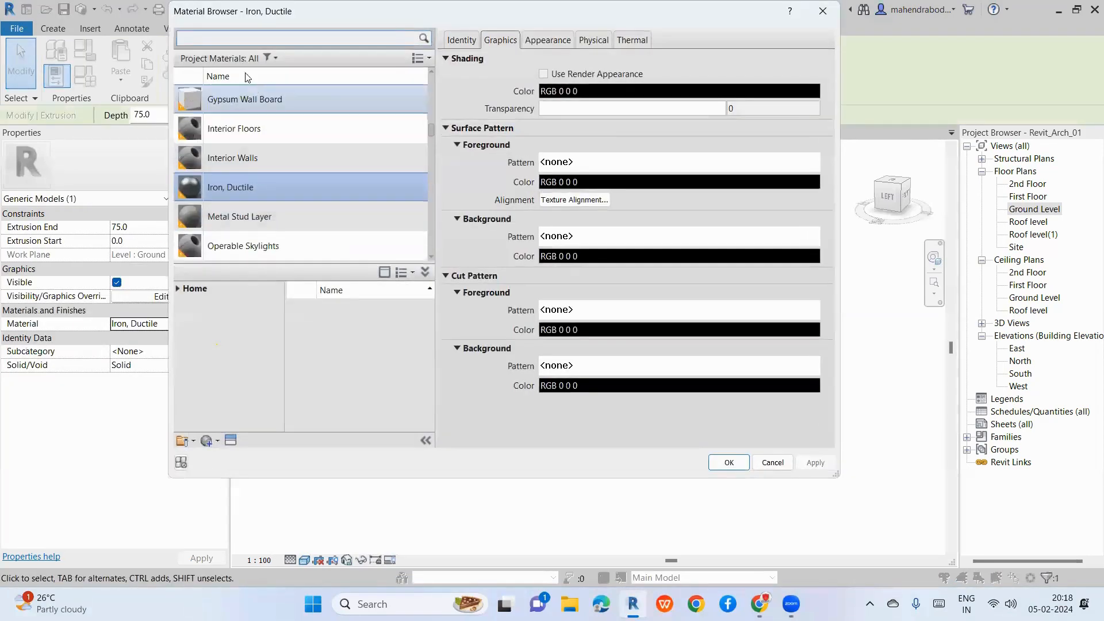
{"action": "left_click", "coordinate": [215, 39]}
{"action": "type", "text": "woo"}
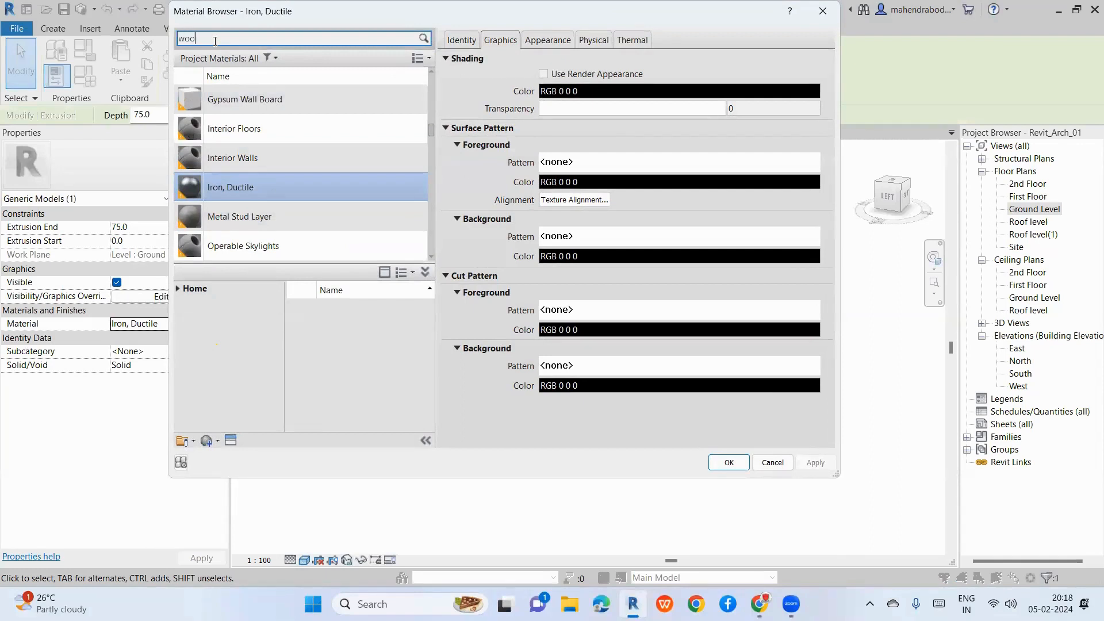
{"action": "type", "text": "d"}
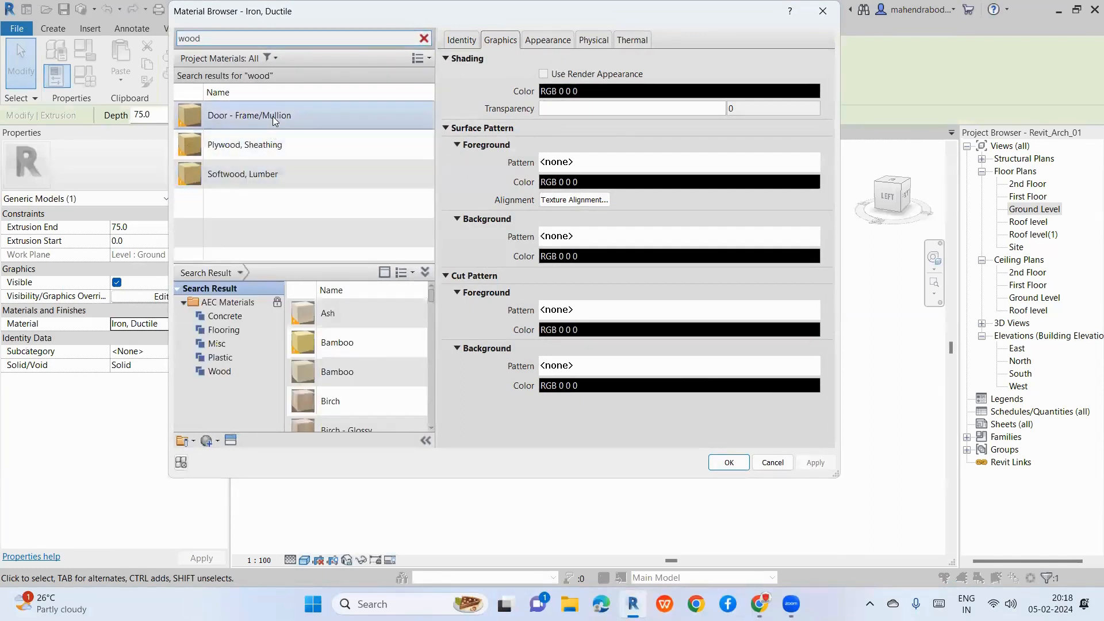
{"action": "left_click", "coordinate": [270, 117]}
{"action": "left_click", "coordinate": [739, 468]}
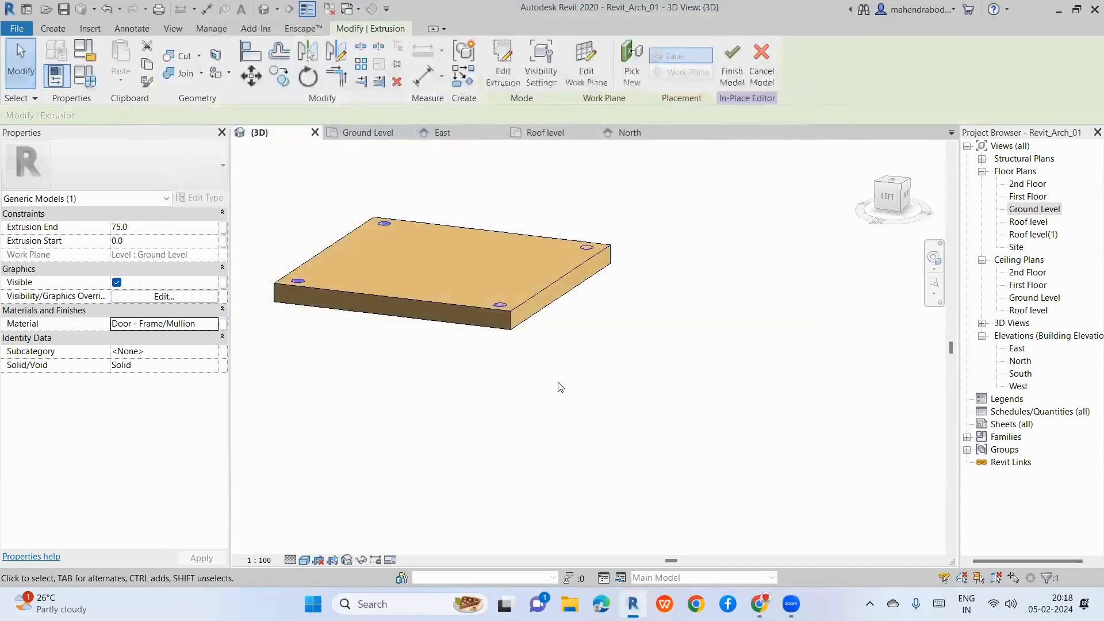
{"action": "left_click", "coordinate": [601, 420]}
Step: Stretch the leg extrusion downward below the tabletop
{"action": "left_click", "coordinate": [512, 315]}
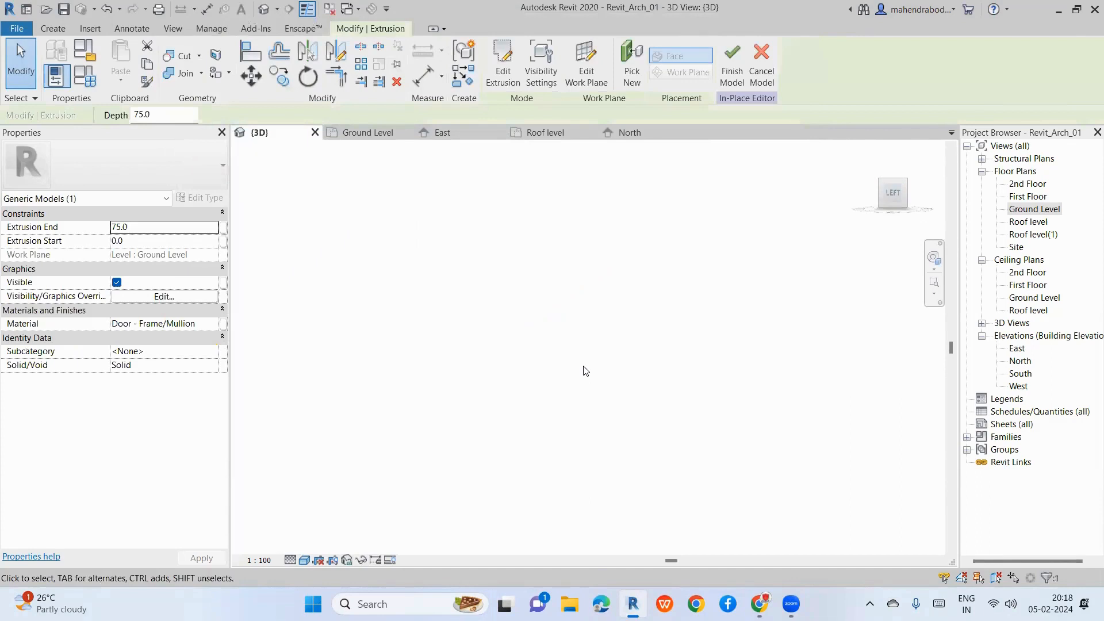
{"action": "scroll", "coordinate": [558, 367], "scroll_direction": "down", "scroll_amount": 2}
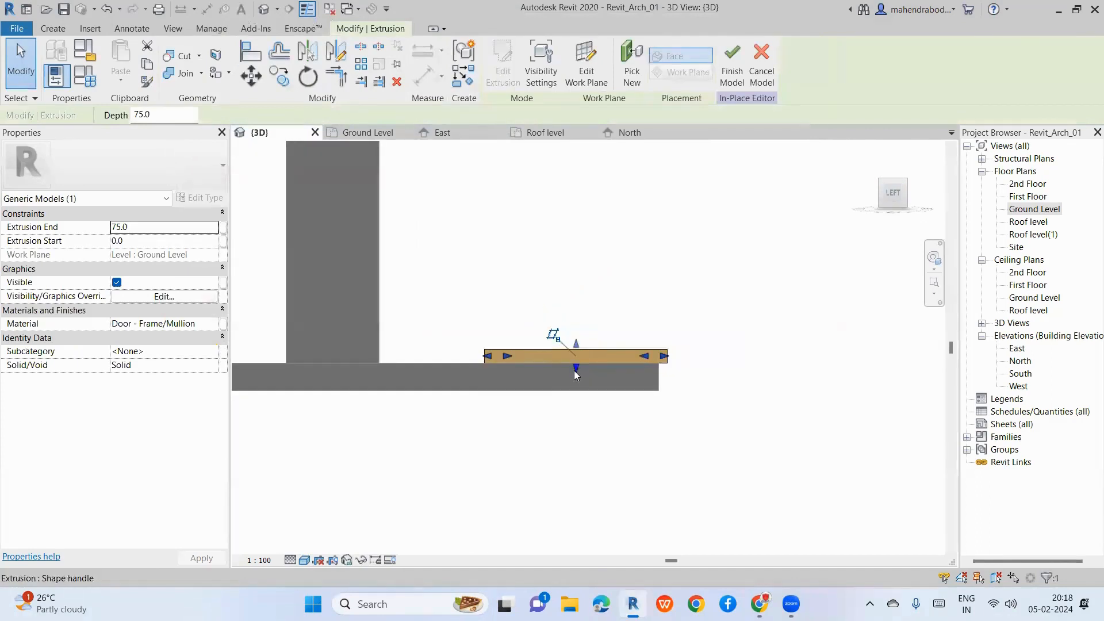
{"action": "left_click_drag", "start_coordinate": [576, 375], "coordinate": [573, 489]}
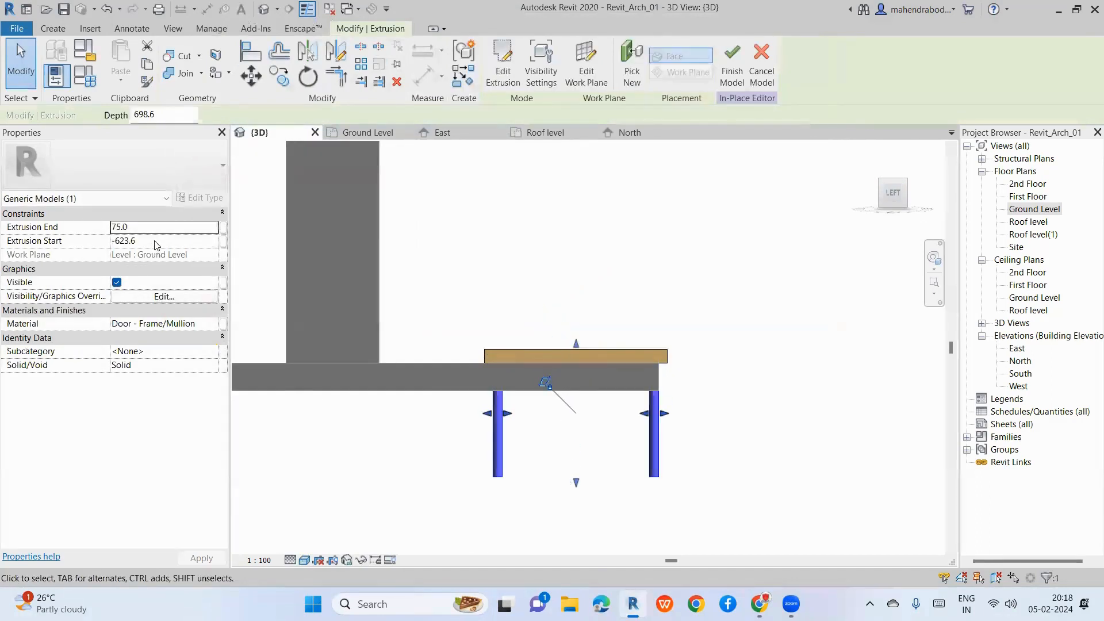
{"action": "left_click", "coordinate": [157, 240]}
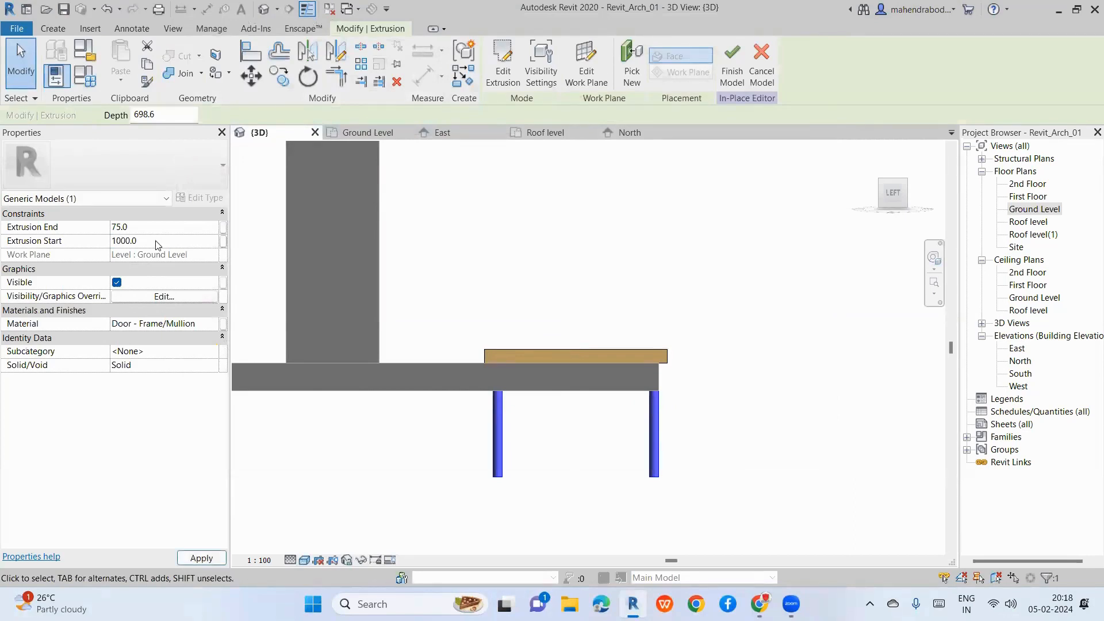
{"action": "left_click", "coordinate": [162, 241]}
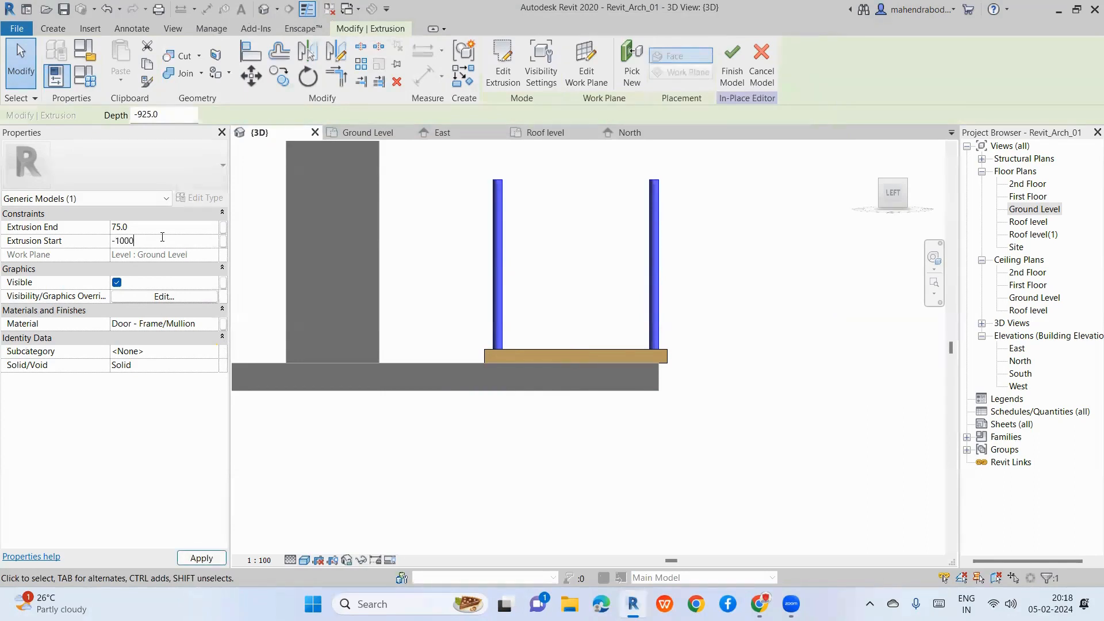
{"action": "left_click", "coordinate": [704, 306]}
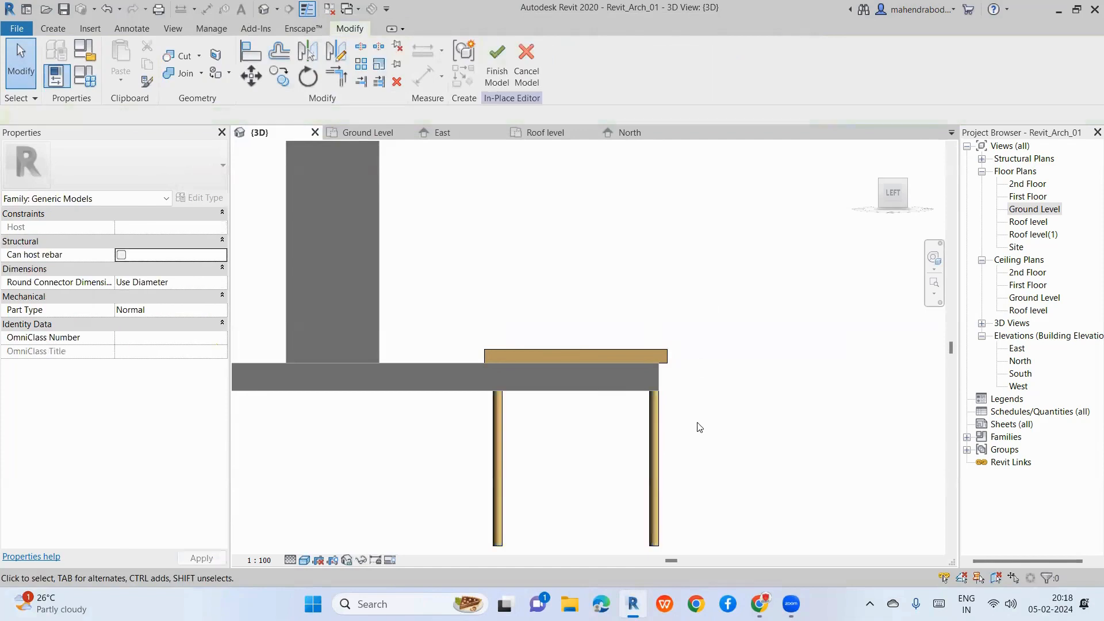
{"action": "scroll", "coordinate": [606, 316], "scroll_direction": "down", "scroll_amount": 2}
Step: Set the legs' Extrusion Start to -500 so they hang below the plate
{"action": "left_click", "coordinate": [637, 432]}
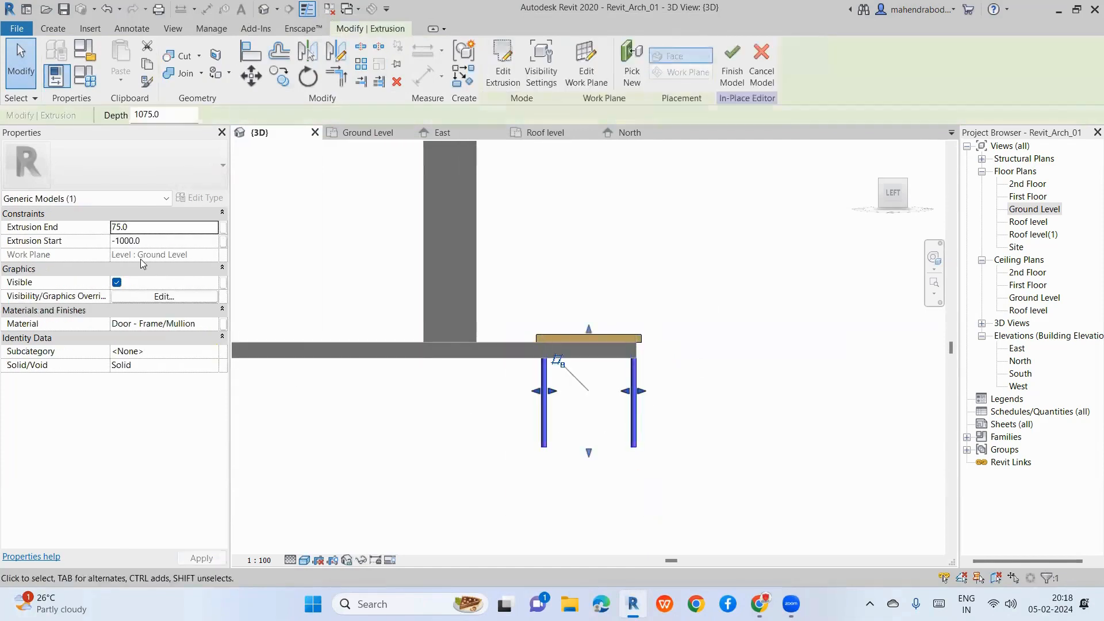
{"action": "left_click", "coordinate": [150, 240]}
{"action": "type", "text": "500"}
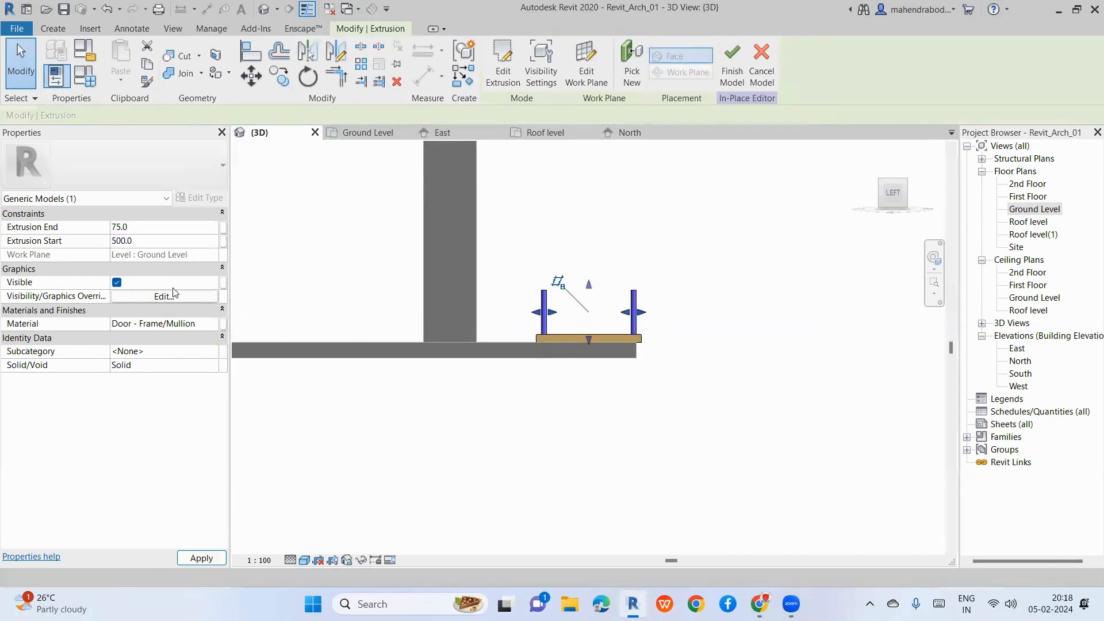
{"action": "left_click", "coordinate": [165, 241]}
{"action": "type", "text": "-"}
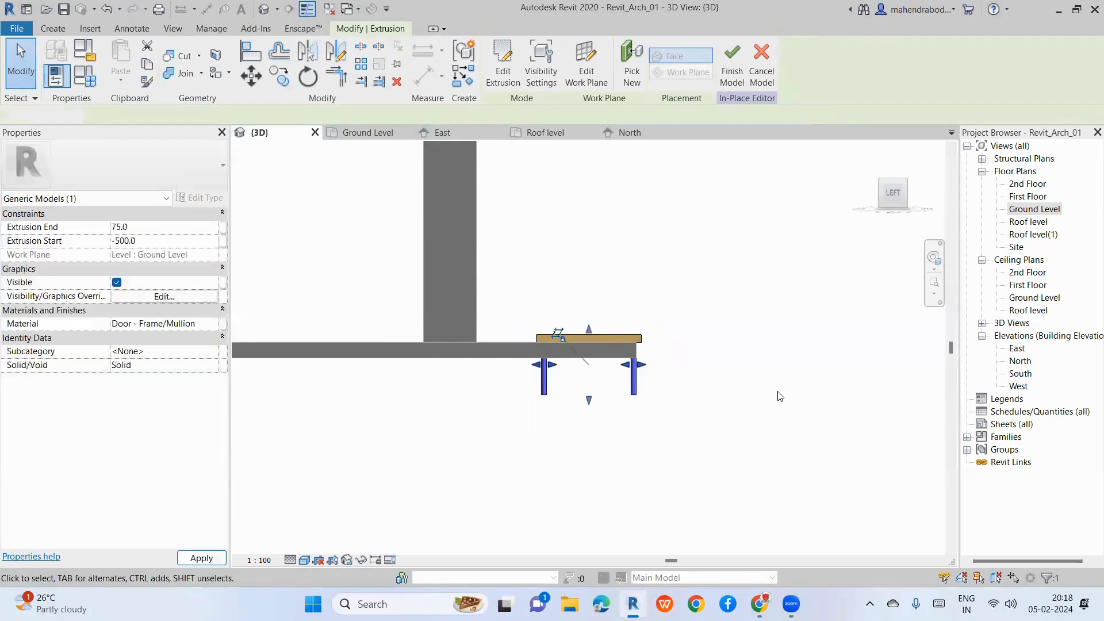
{"action": "left_click", "coordinate": [781, 396]}
{"action": "middle_click_drag", "start_coordinate": [730, 406], "coordinate": [554, 421], "text": "shift"}
{"action": "scroll", "coordinate": [562, 368], "scroll_direction": "up", "scroll_amount": 2}
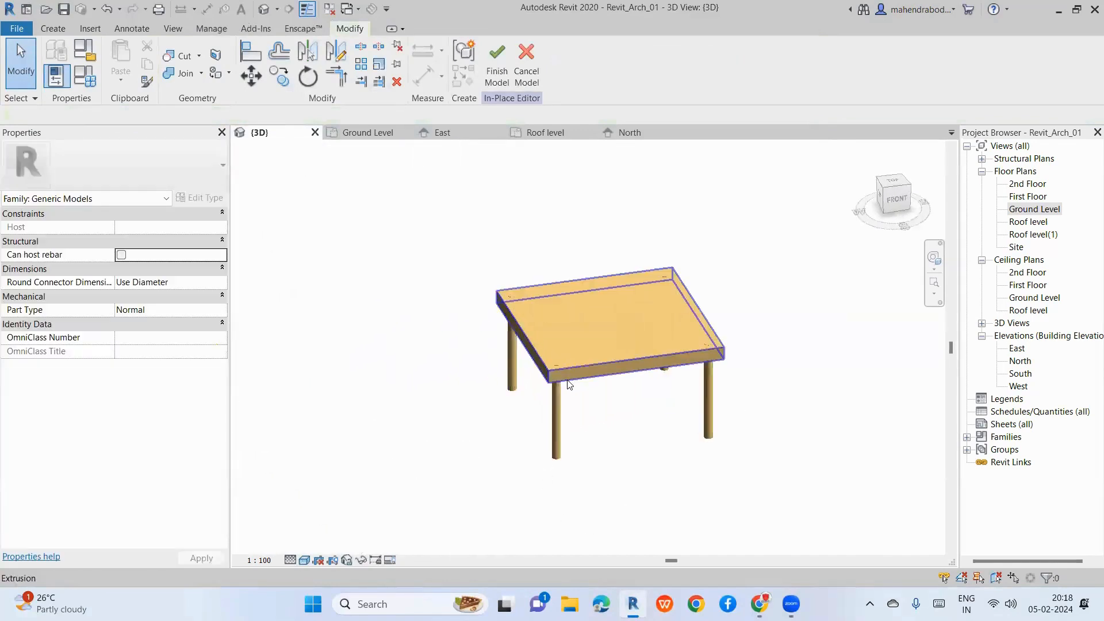
Step: View the table straight from the Front using the ViewCube
{"action": "left_click", "coordinate": [569, 370]}
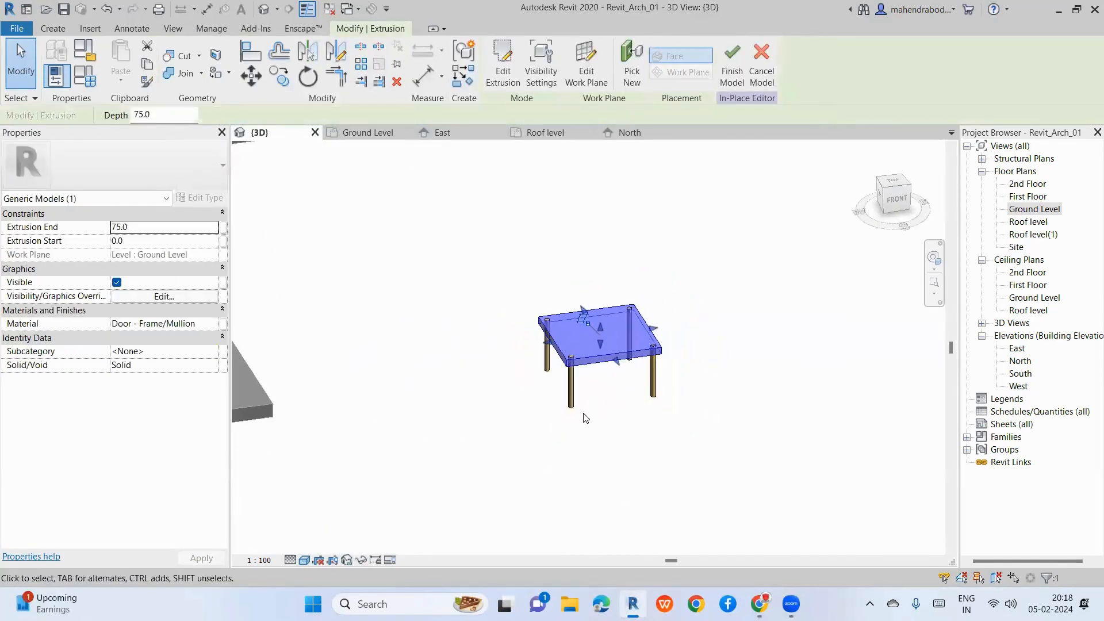
{"action": "scroll", "coordinate": [583, 351], "scroll_direction": "up", "scroll_amount": 3}
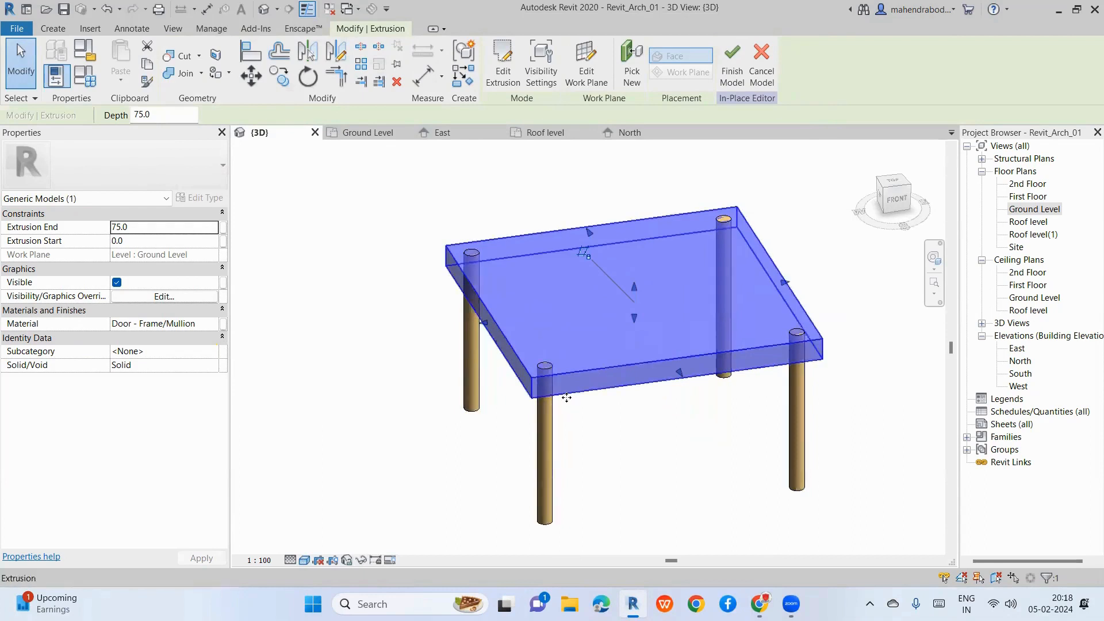
{"action": "scroll", "coordinate": [419, 328], "scroll_direction": "down", "scroll_amount": 2}
{"action": "left_click", "coordinate": [894, 199]}
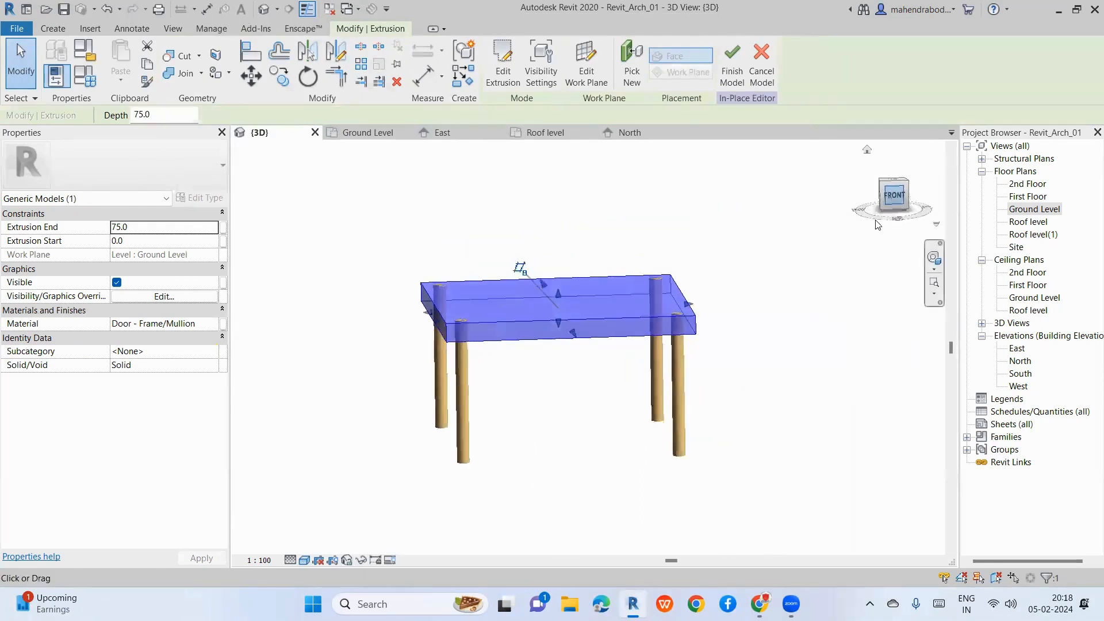
{"action": "left_click", "coordinate": [427, 353]}
{"action": "scroll", "coordinate": [427, 353], "scroll_direction": "up", "scroll_amount": 3}
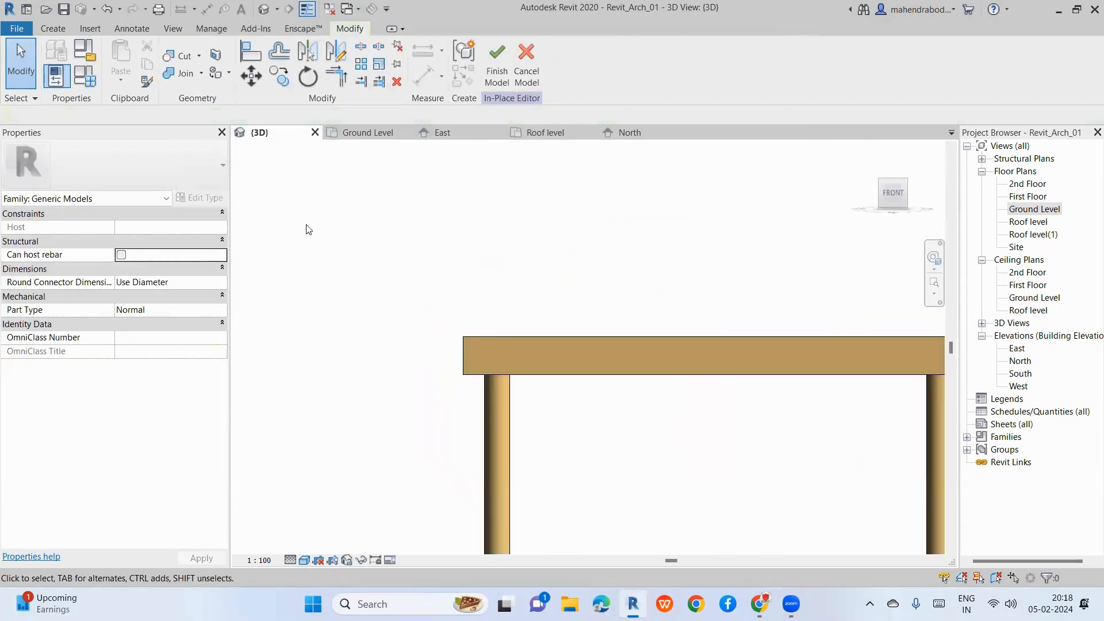
Step: On Ground Level, start a Sweep and sketch a 1000 path along the plate's left edge
{"action": "left_click", "coordinate": [52, 29]}
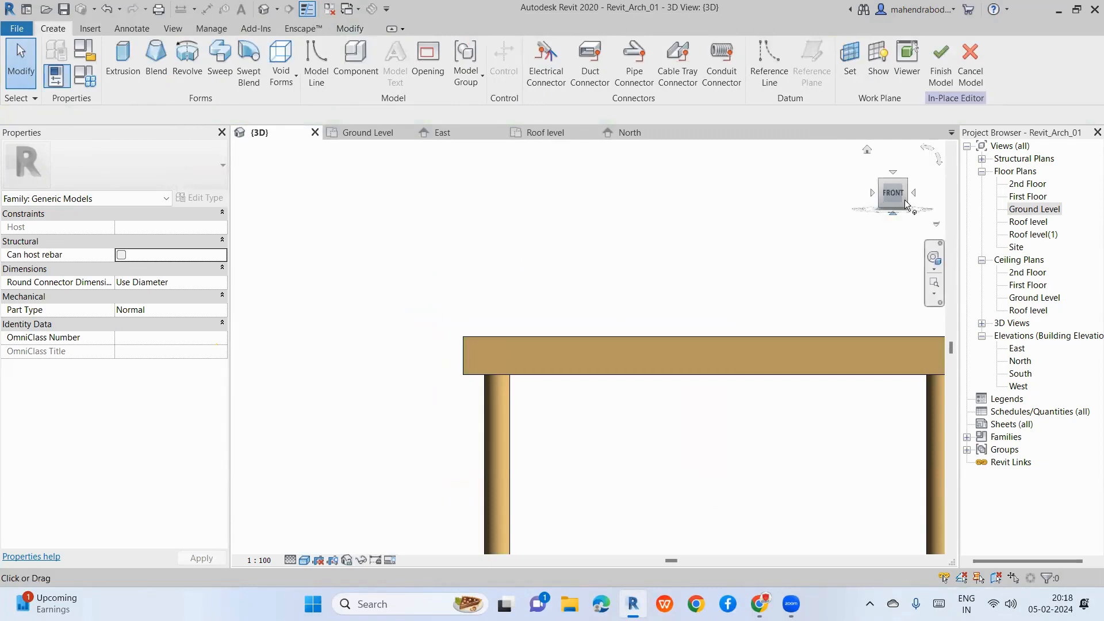
{"action": "double_click", "coordinate": [1034, 209]}
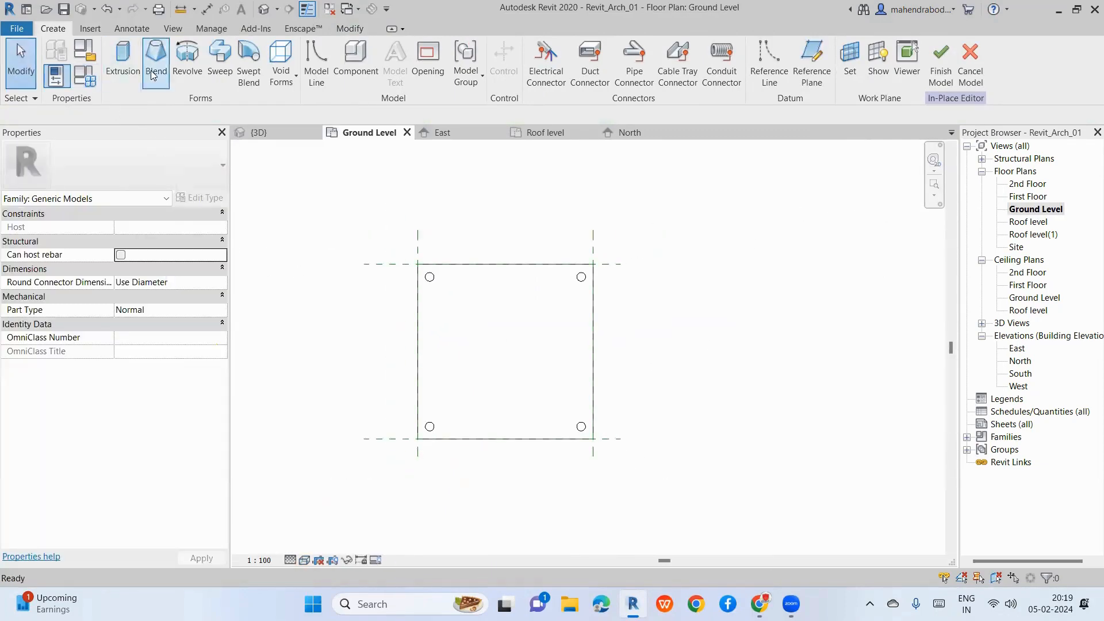
{"action": "left_click", "coordinate": [219, 60]}
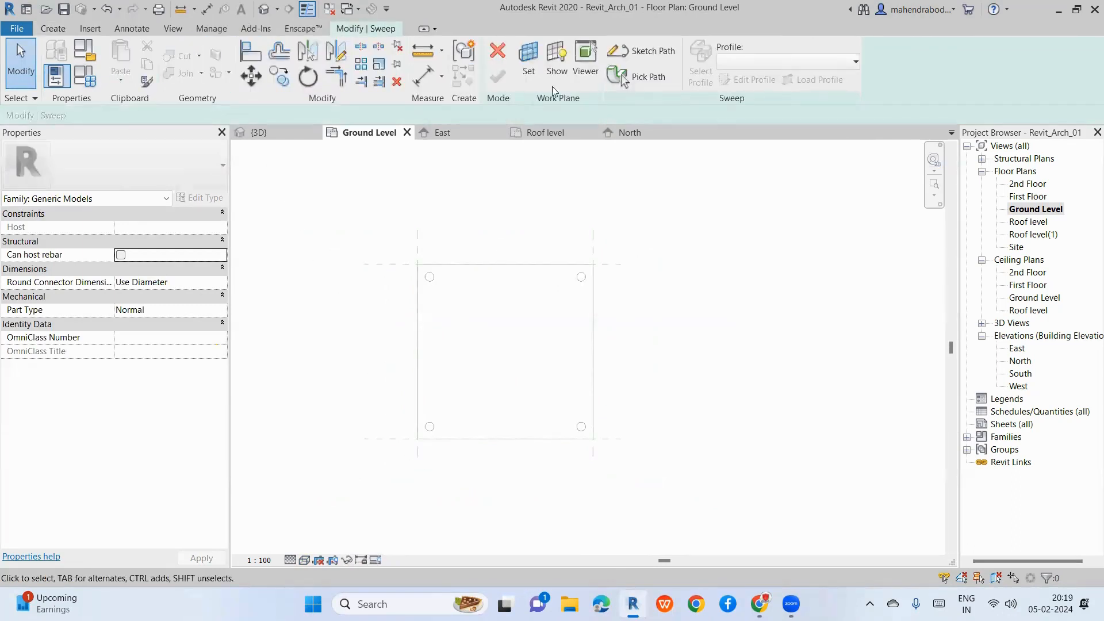
{"action": "left_click", "coordinate": [641, 51]}
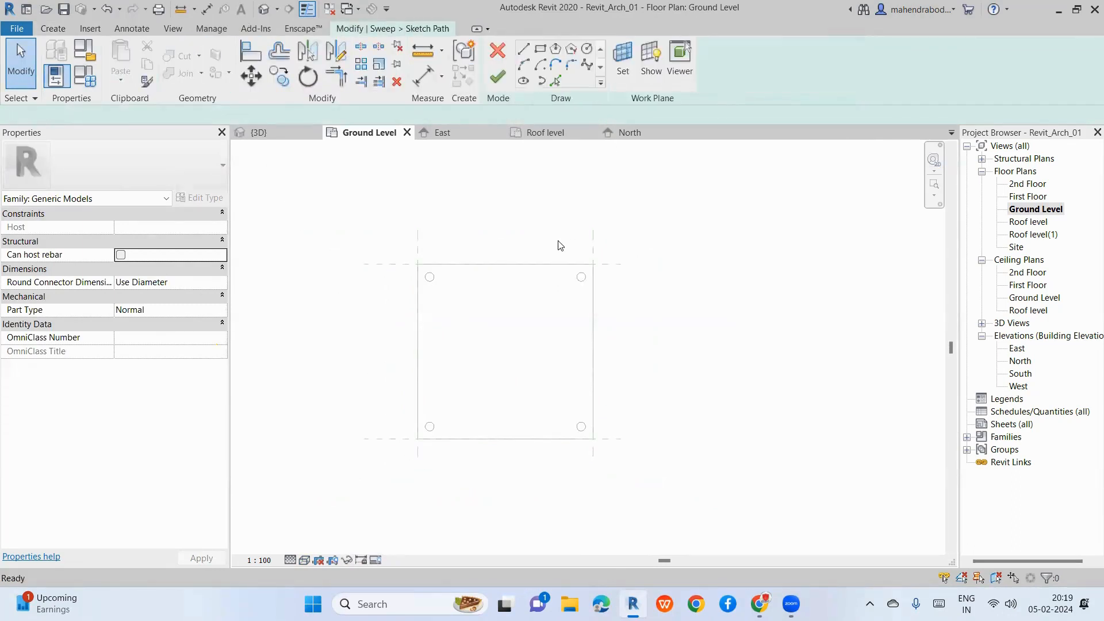
{"action": "left_click", "coordinate": [417, 439]}
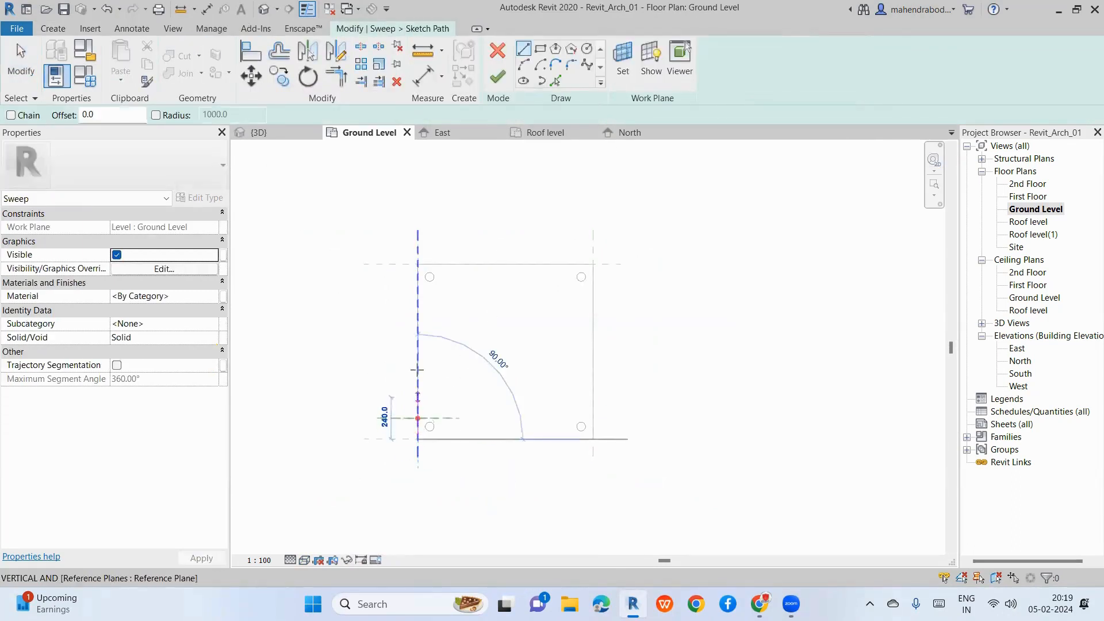
{"action": "left_click", "coordinate": [418, 264]}
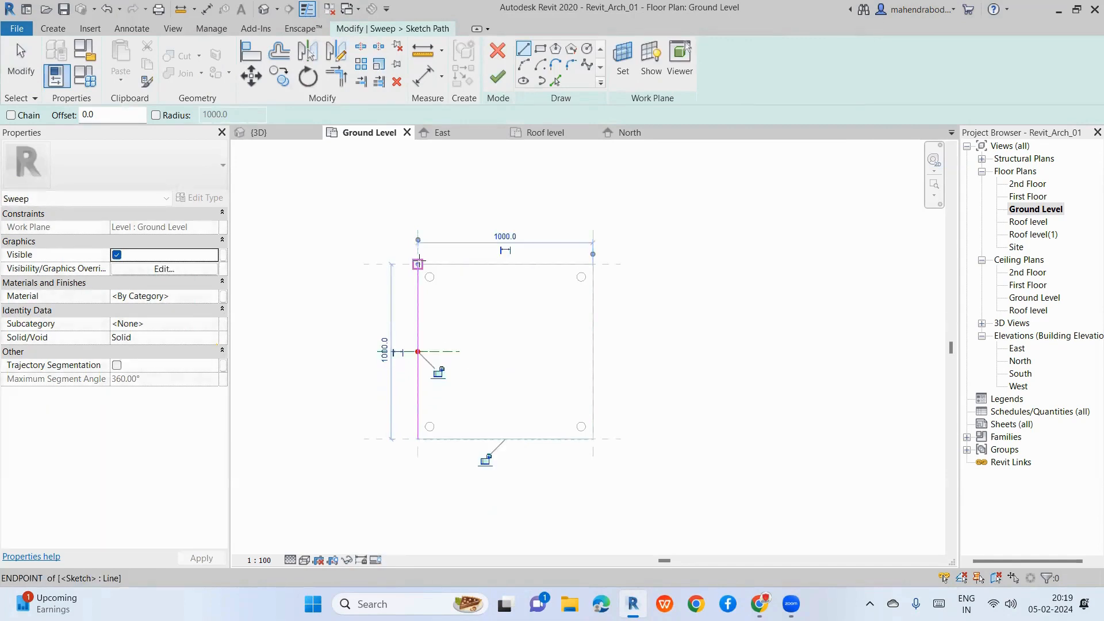
{"action": "left_click", "coordinate": [497, 81]}
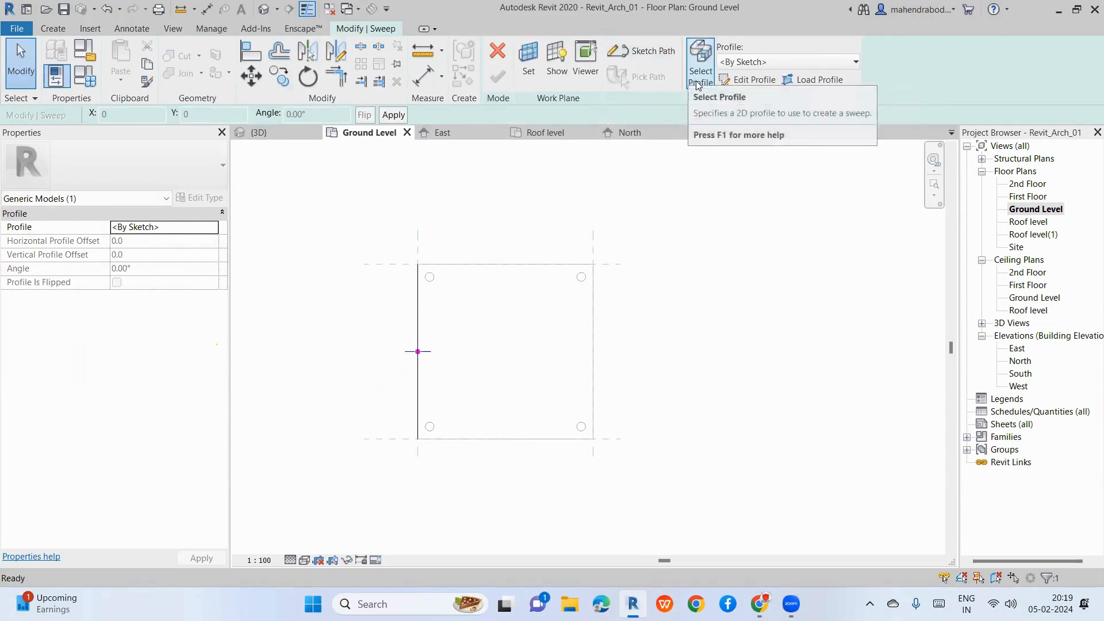
Step: Draw a rectangular cross-section profile for the chair back sweep in the North elevation
{"action": "left_click", "coordinate": [747, 81]}
{"action": "left_click", "coordinate": [783, 446]}
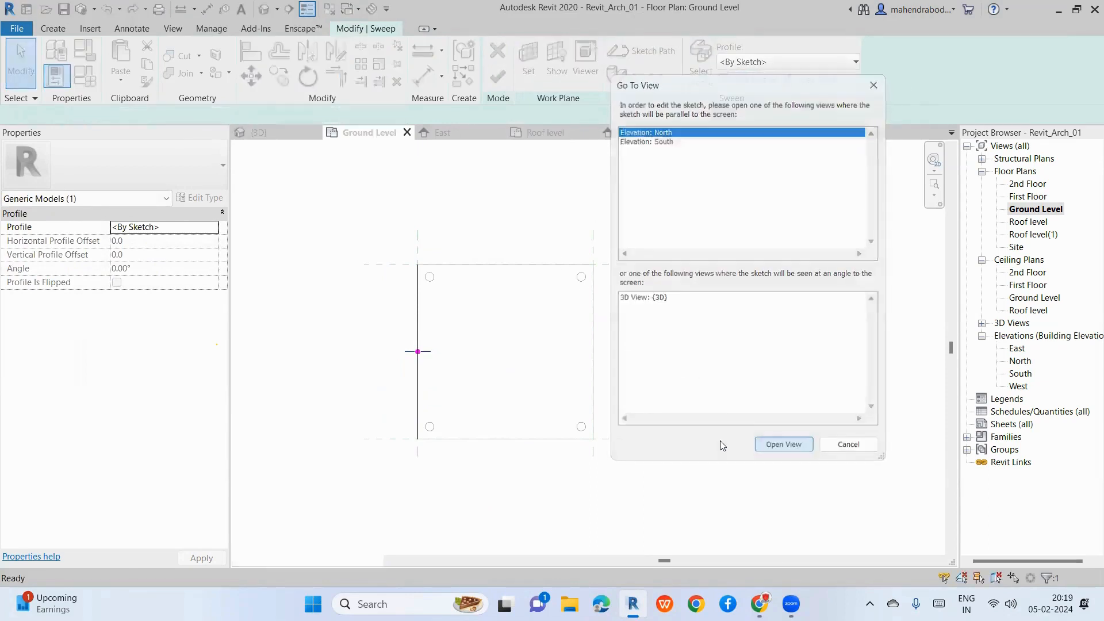
{"action": "scroll", "coordinate": [430, 493], "scroll_direction": "up", "scroll_amount": 2}
{"action": "scroll", "coordinate": [509, 414], "scroll_direction": "up", "scroll_amount": 4}
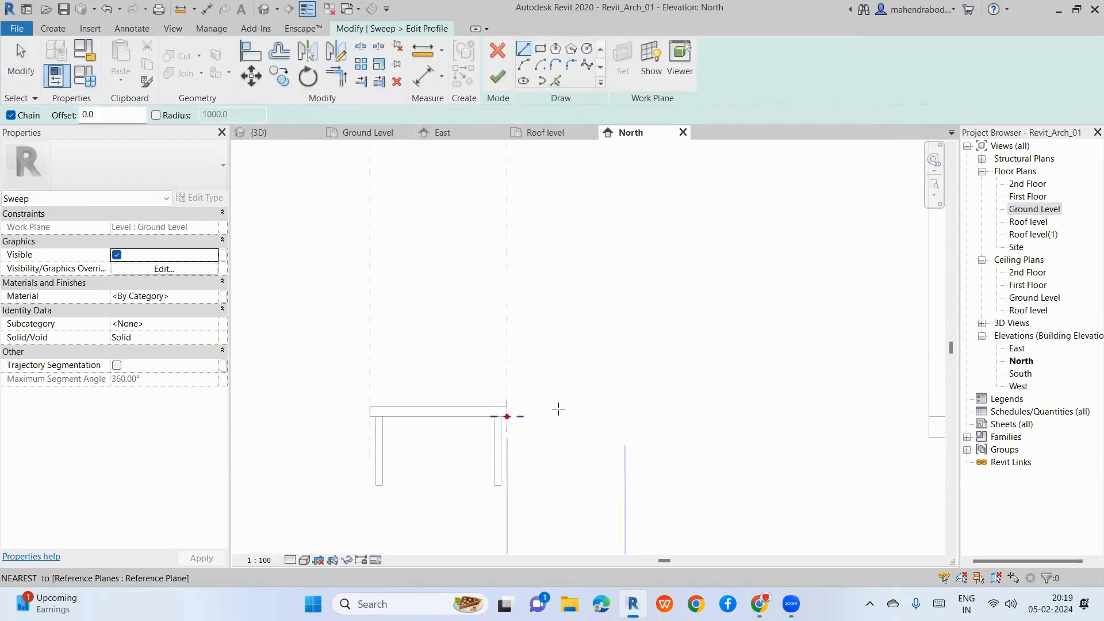
{"action": "left_click", "coordinate": [539, 51]}
{"action": "left_click", "coordinate": [516, 480]}
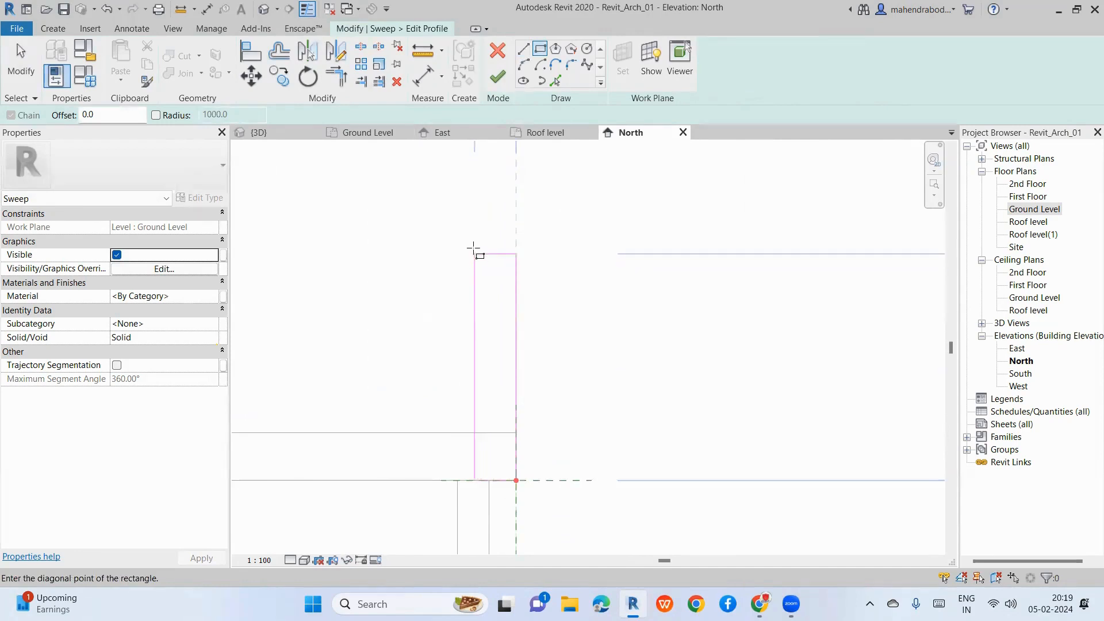
{"action": "scroll", "coordinate": [495, 389], "scroll_direction": "down", "scroll_amount": 3}
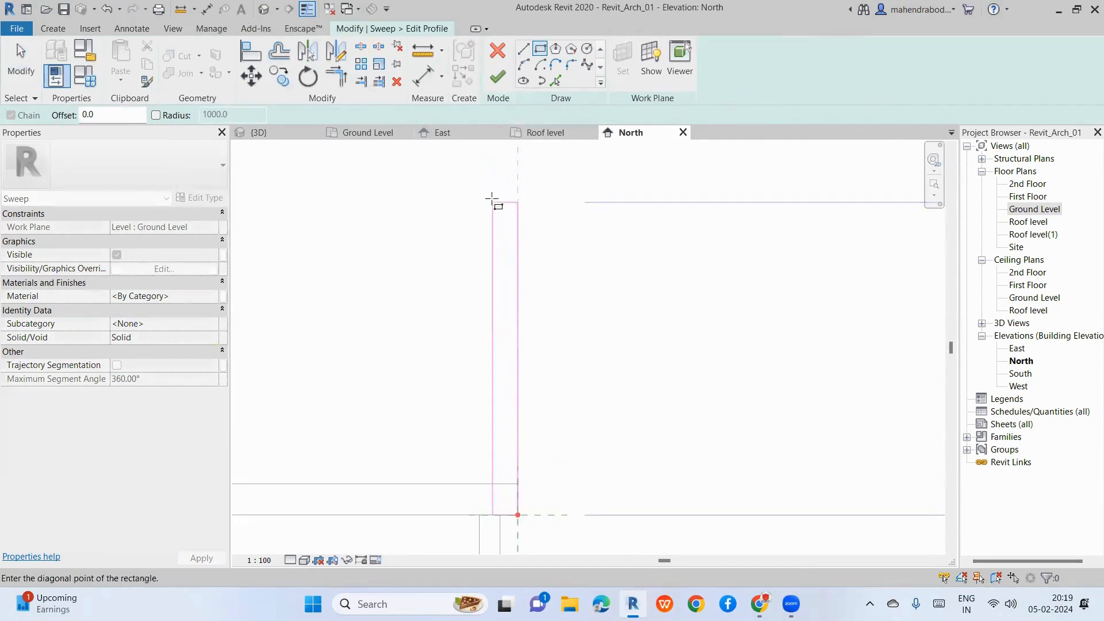
{"action": "left_click", "coordinate": [485, 164]}
{"action": "scroll", "coordinate": [516, 403], "scroll_direction": "down", "scroll_amount": 2}
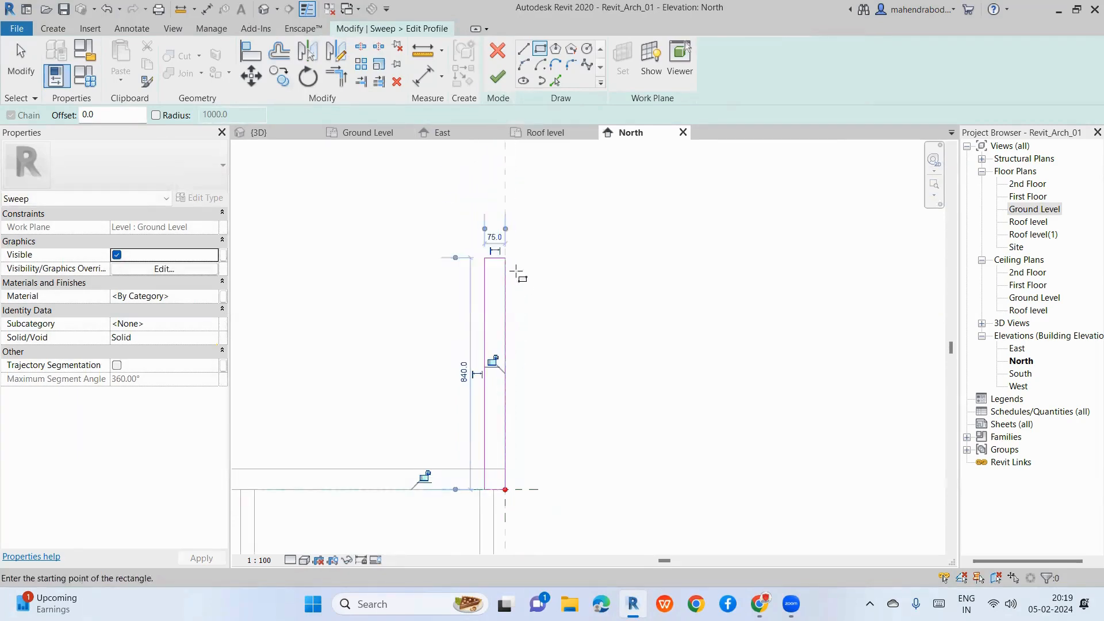
{"action": "key", "text": "Escape"}
{"action": "key", "text": "Escape"}
{"action": "scroll", "coordinate": [510, 316], "scroll_direction": "down", "scroll_amount": 2}
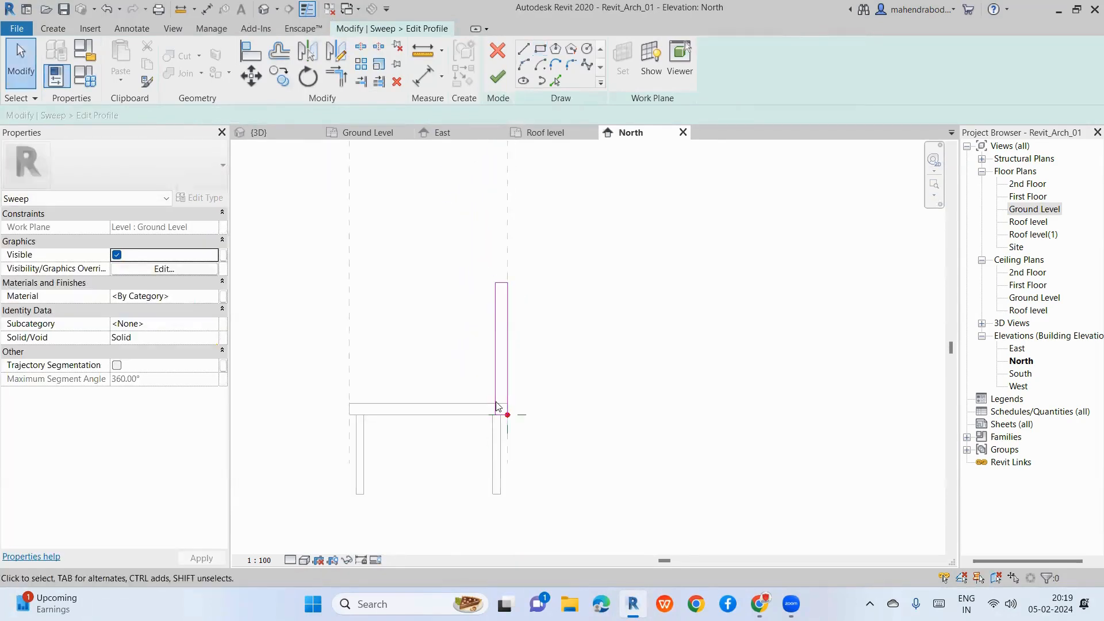
{"action": "scroll", "coordinate": [498, 406], "scroll_direction": "up", "scroll_amount": 2}
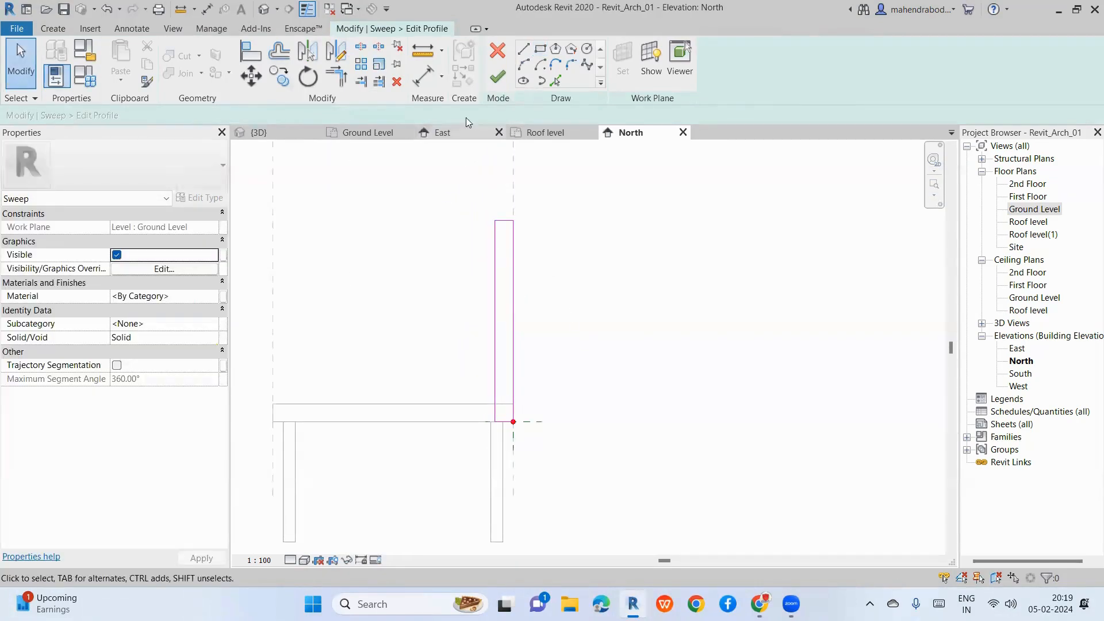
Step: Finish the profile and sweep, check the backrest in 3D, and finish the in-place model
{"action": "left_click", "coordinate": [497, 77]}
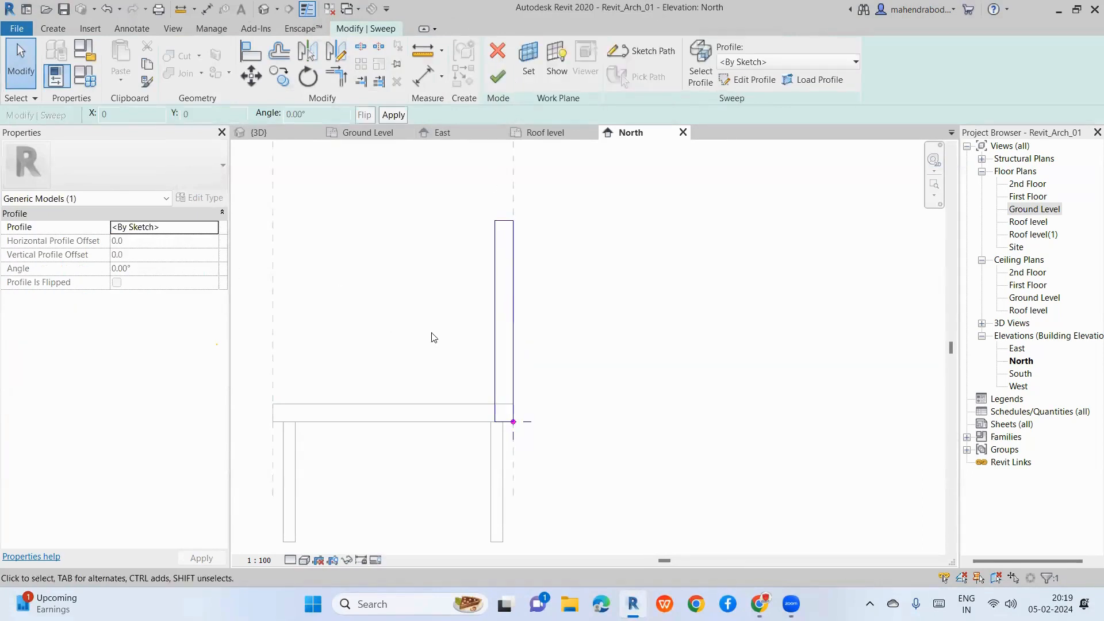
{"action": "left_click", "coordinate": [498, 76]}
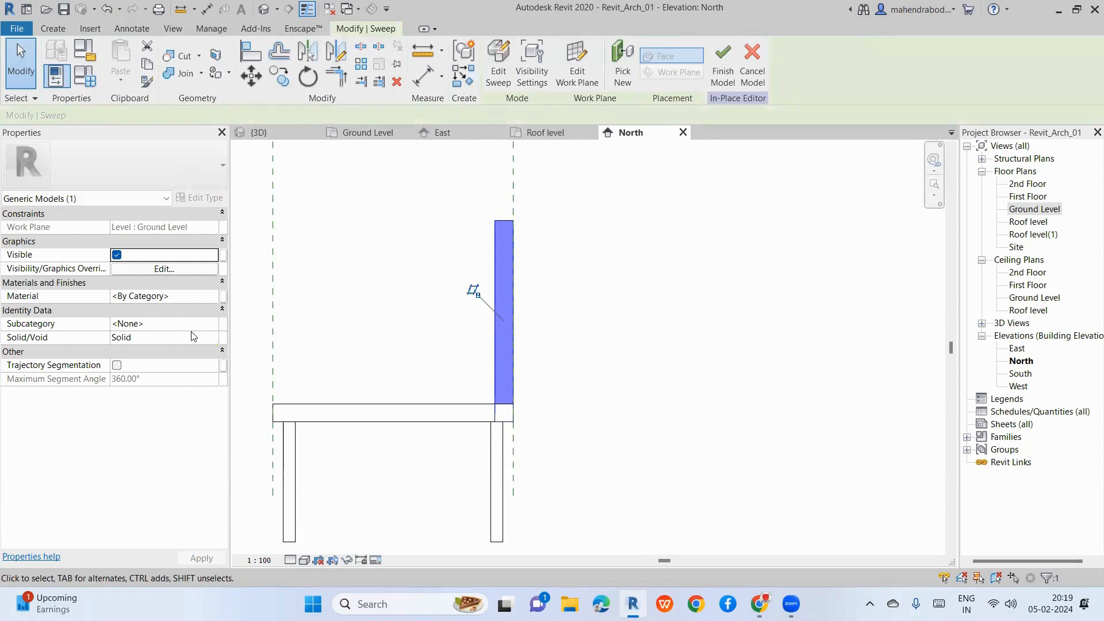
{"action": "left_click", "coordinate": [367, 335]}
{"action": "scroll", "coordinate": [366, 335], "scroll_direction": "down", "scroll_amount": 2}
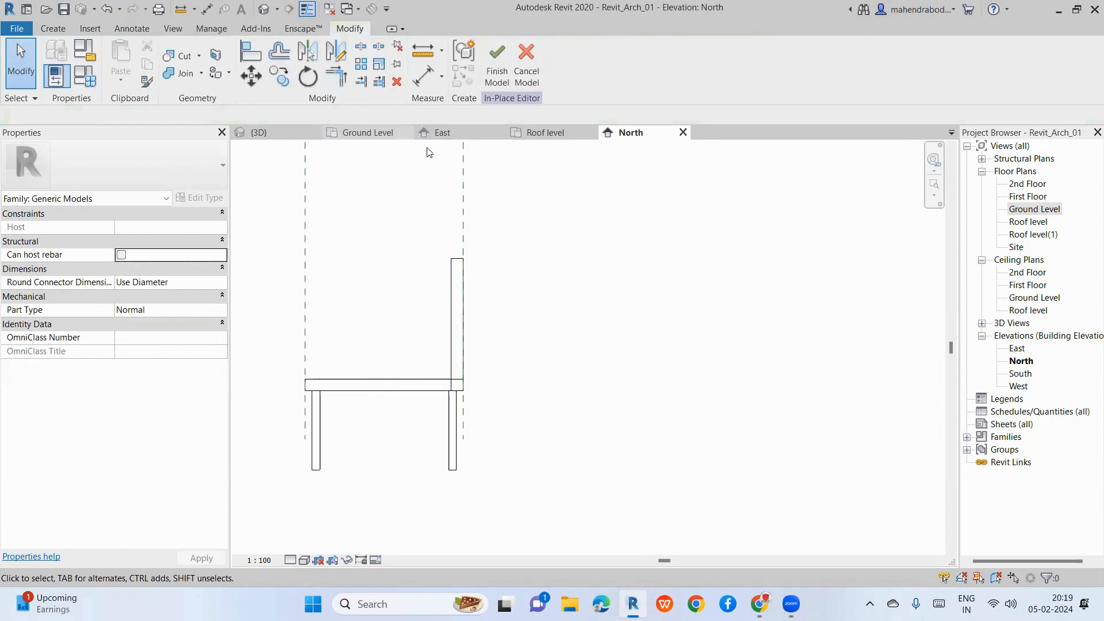
{"action": "left_click", "coordinate": [278, 136]}
{"action": "scroll", "coordinate": [326, 281], "scroll_direction": "down", "scroll_amount": 2}
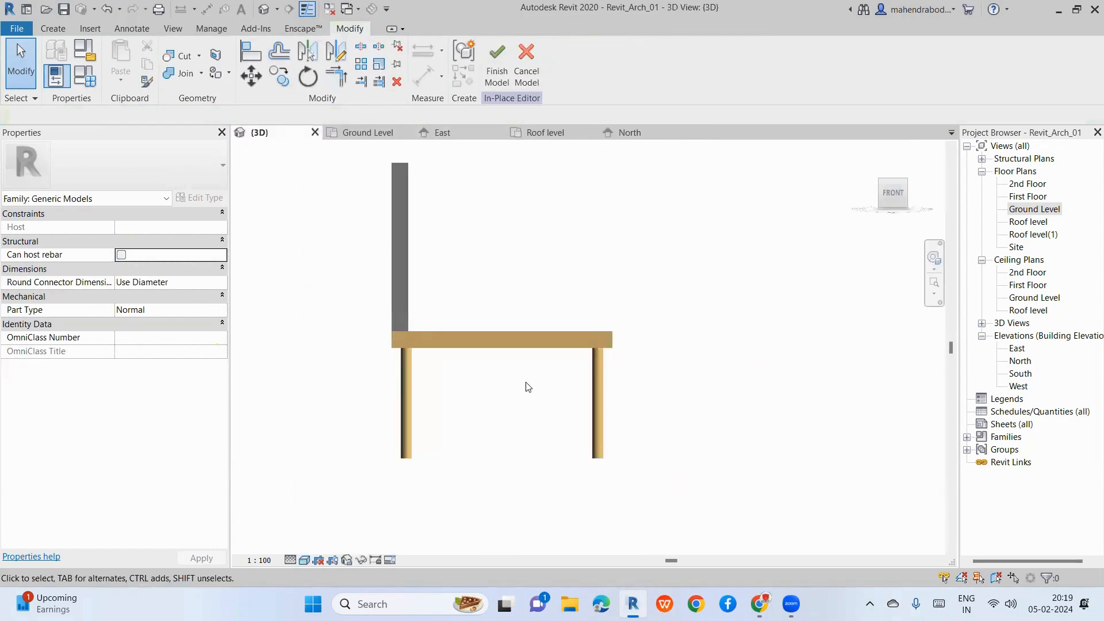
{"action": "middle_click_drag", "start_coordinate": [671, 306], "coordinate": [459, 465], "text": "shift"}
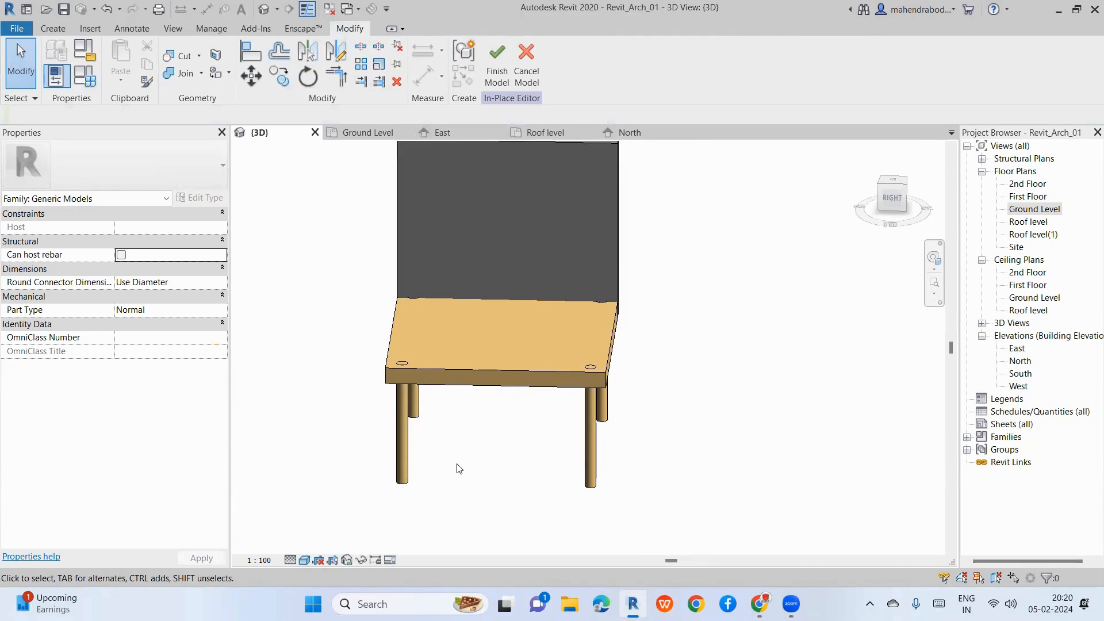
{"action": "left_click", "coordinate": [496, 63]}
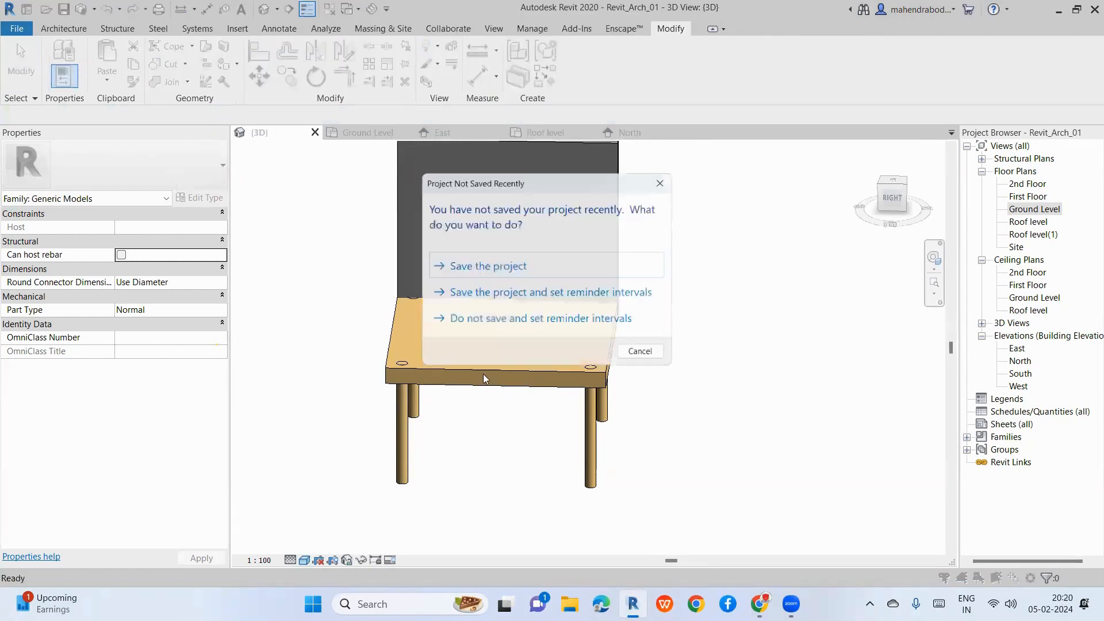
Step: Dismiss the save reminder and reopen the chair with Edit In-Place
{"action": "left_click", "coordinate": [645, 355]}
{"action": "scroll", "coordinate": [468, 343], "scroll_direction": "down", "scroll_amount": 5}
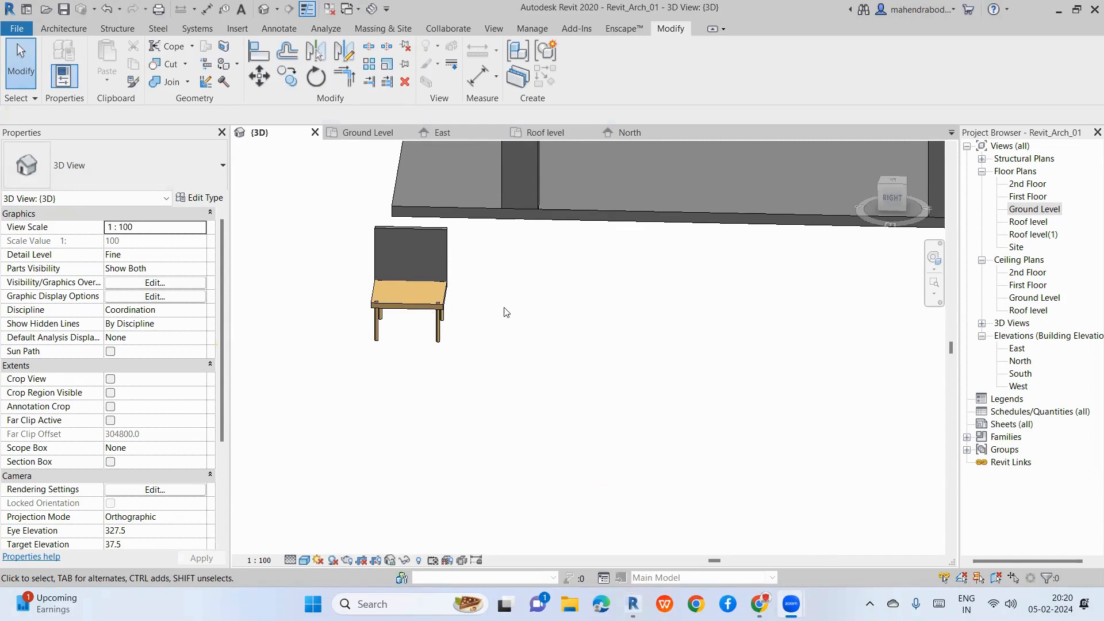
{"action": "left_click", "coordinate": [406, 305]}
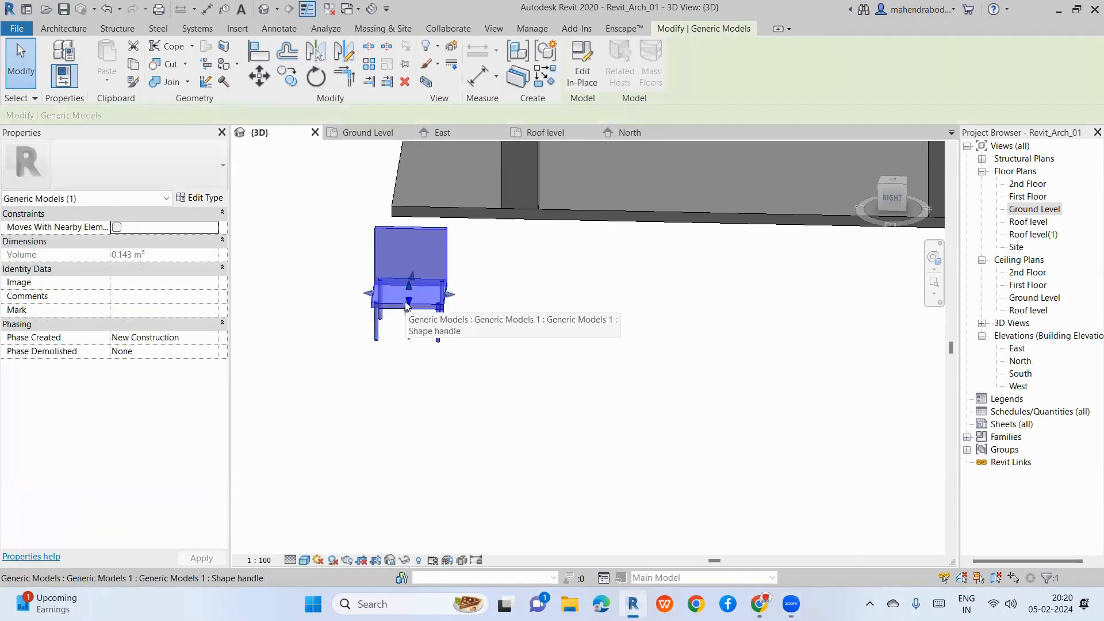
{"action": "left_click", "coordinate": [582, 75]}
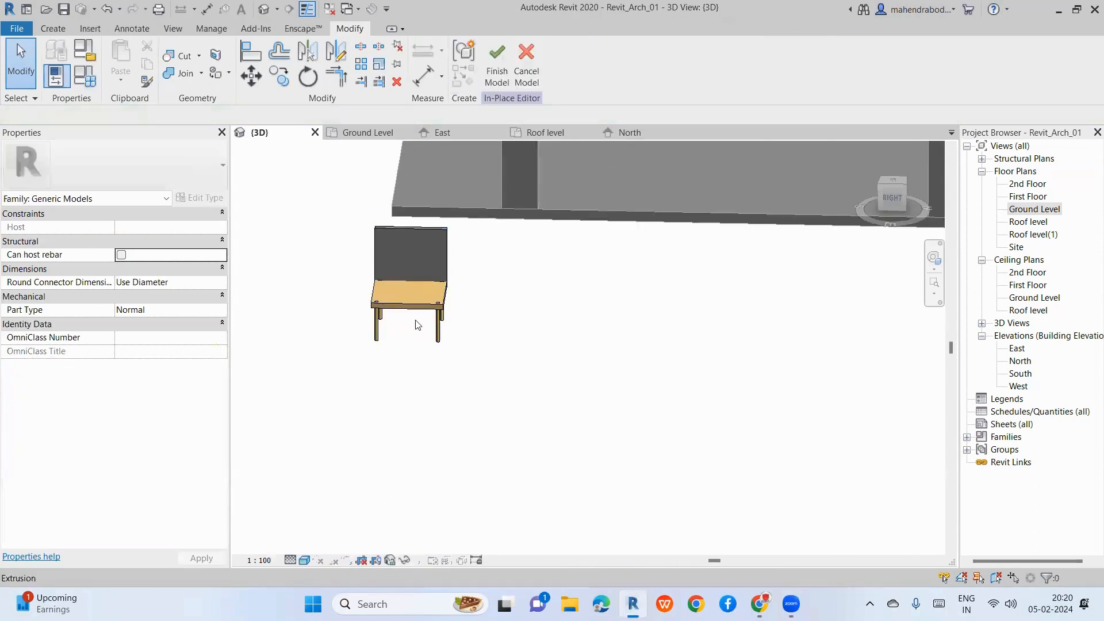
Step: Enter and cancel the back sweep's edit mode, leaving it unchanged and deselected
{"action": "left_click", "coordinate": [449, 277]}
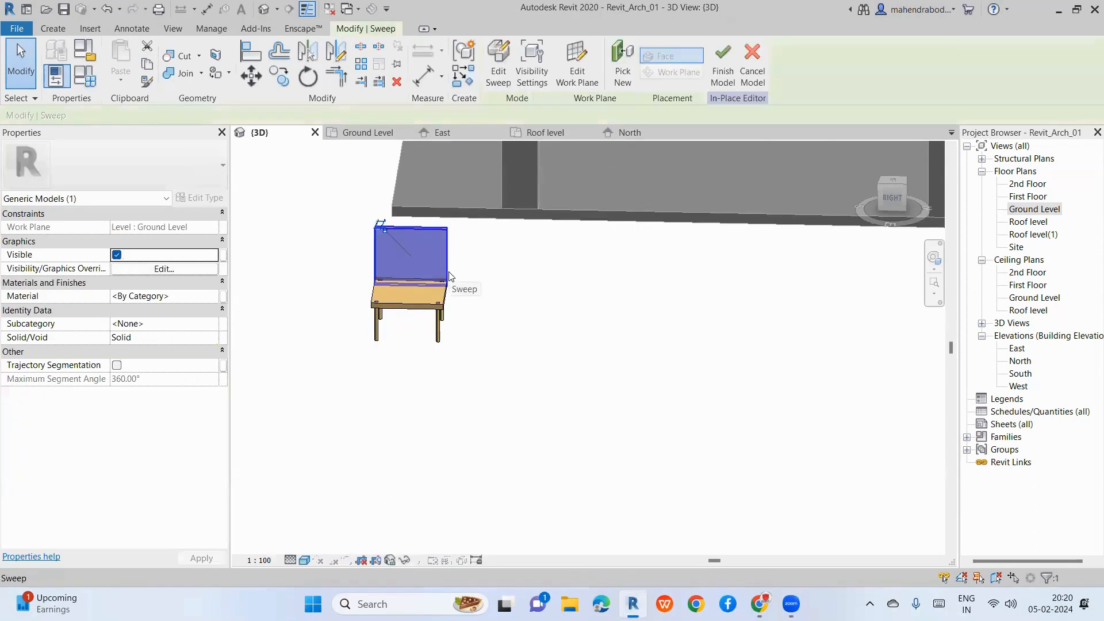
{"action": "left_click", "coordinate": [498, 65]}
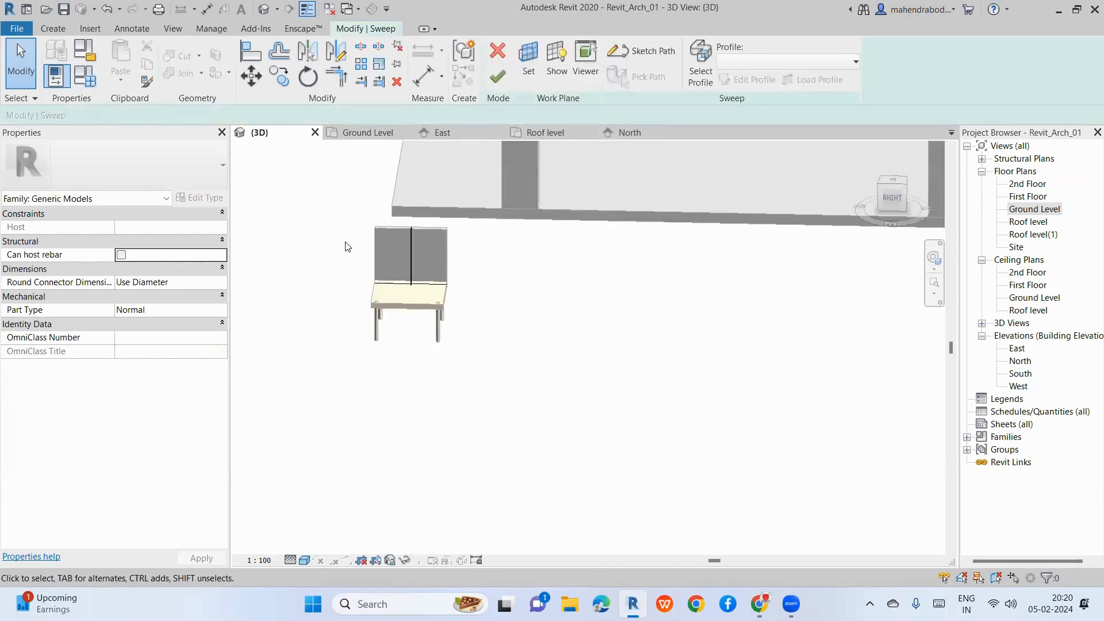
{"action": "left_click", "coordinate": [493, 63]}
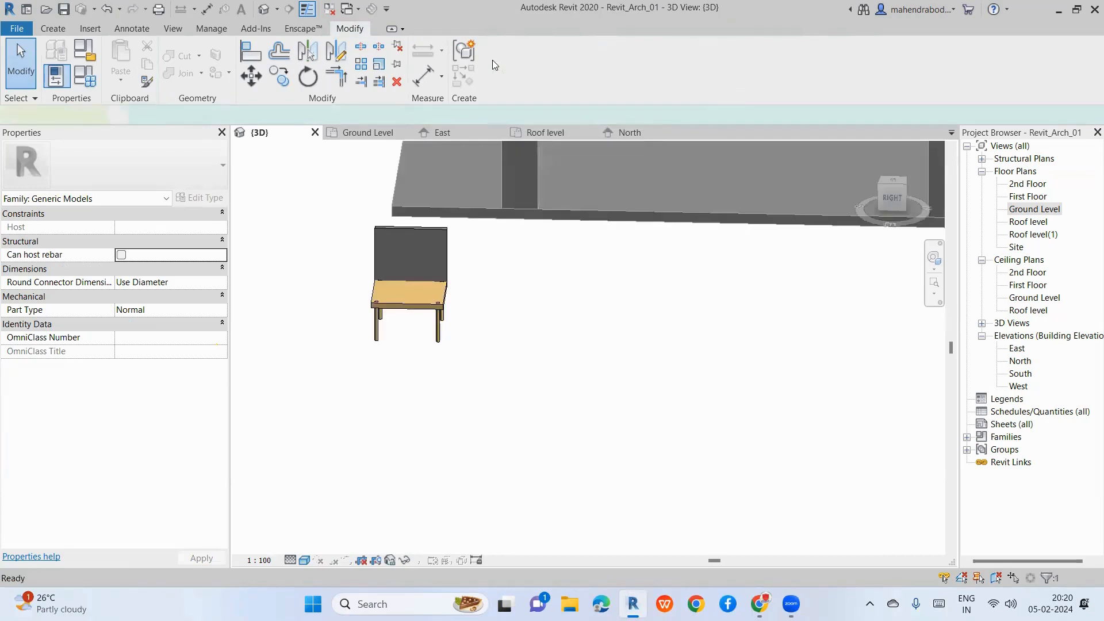
{"action": "left_click", "coordinate": [46, 29]}
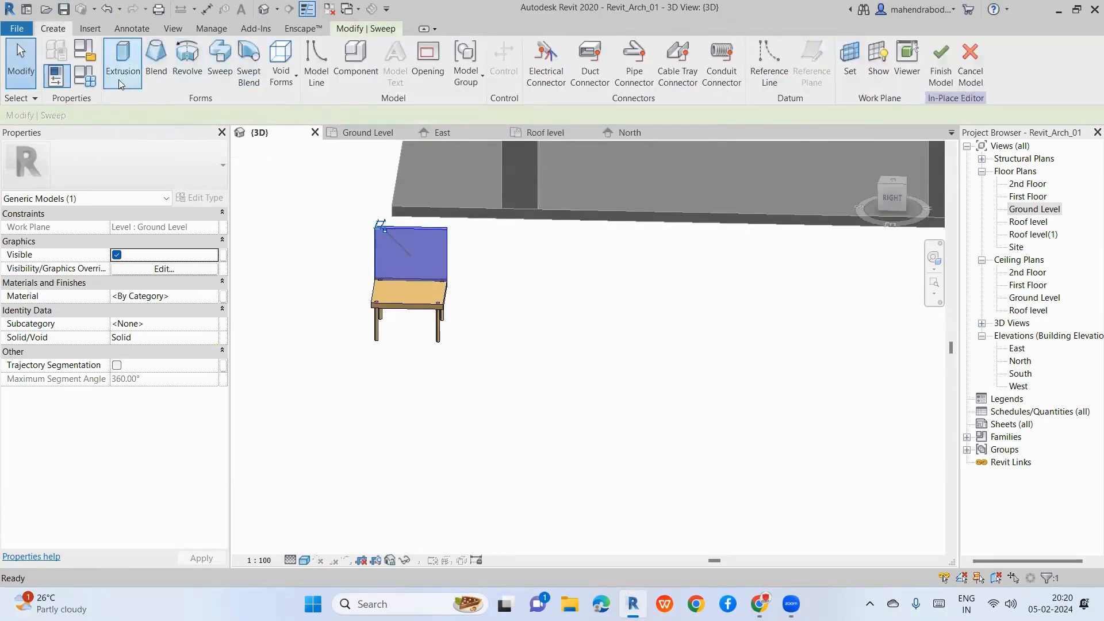
{"action": "key", "text": "Escape"}
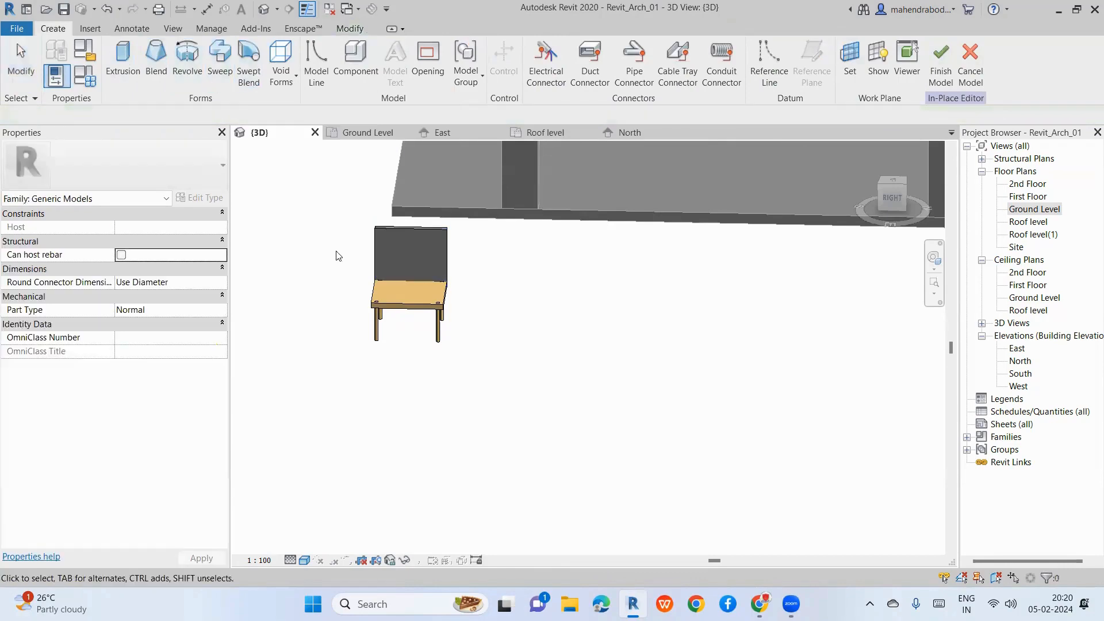
Step: Assign the Door - Frame/Mullion material to the chair back sweep
{"action": "left_click", "coordinate": [449, 248]}
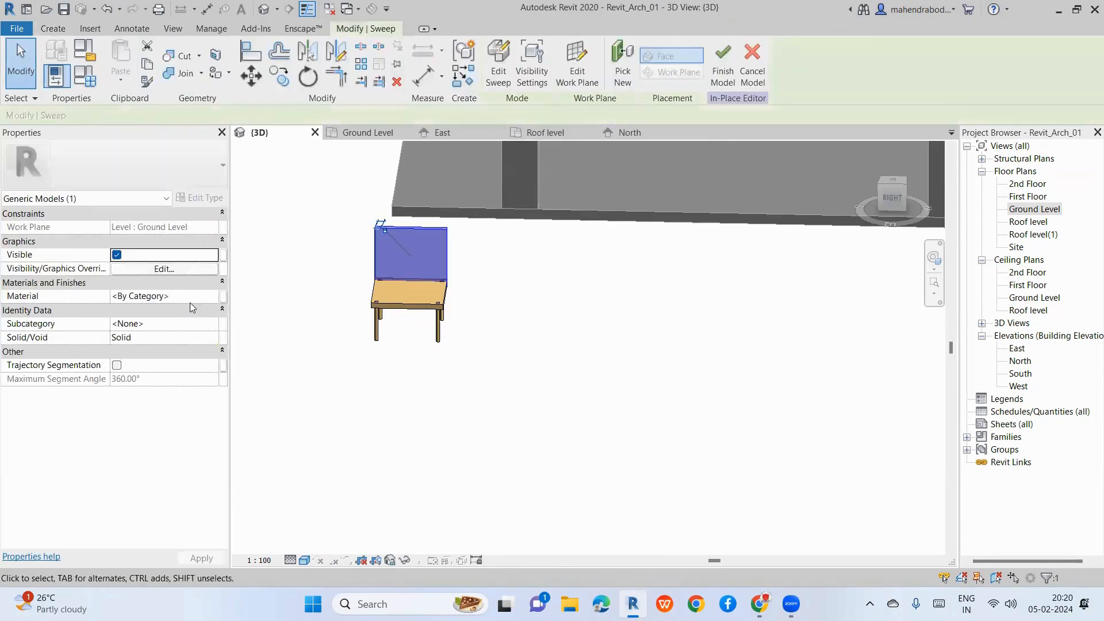
{"action": "left_click", "coordinate": [207, 298]}
{"action": "left_click", "coordinate": [213, 297]}
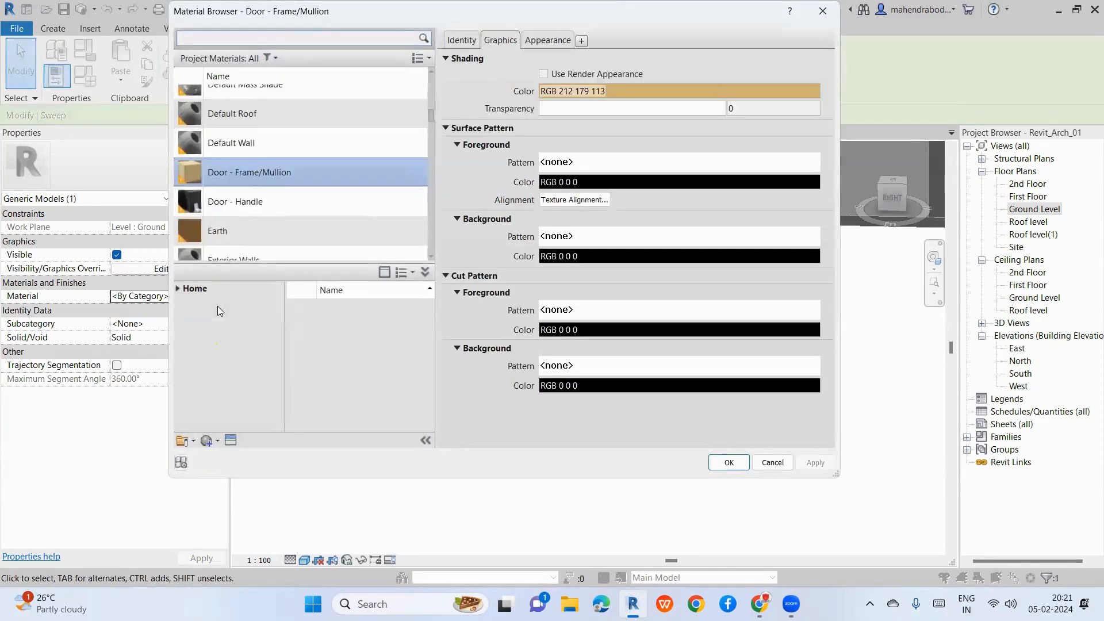
{"action": "left_click", "coordinate": [728, 462]}
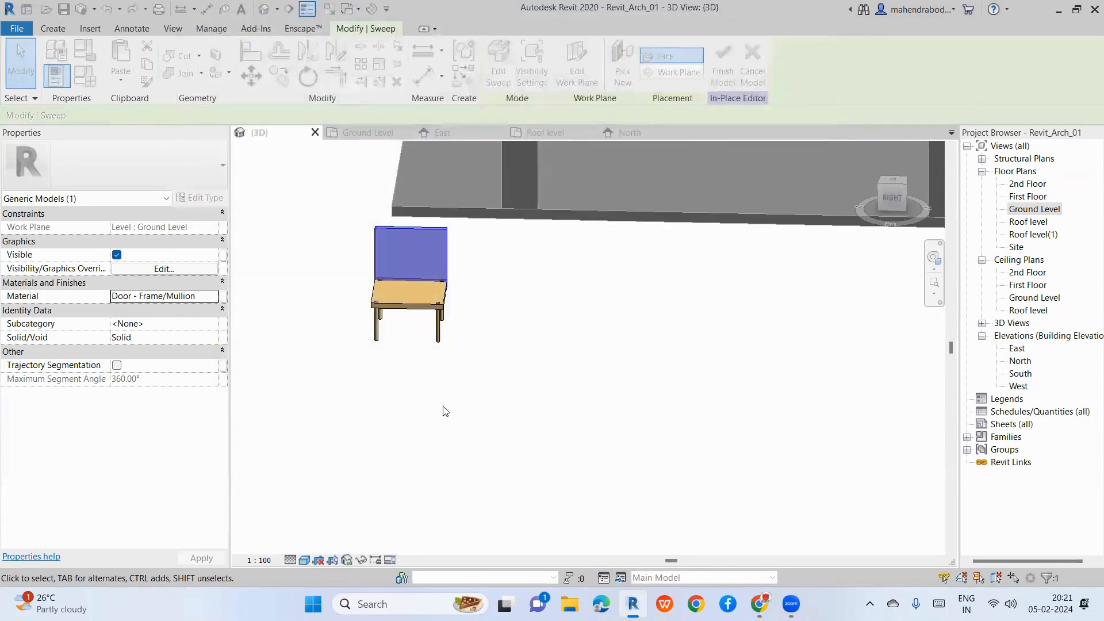
{"action": "left_click", "coordinate": [538, 359]}
{"action": "scroll", "coordinate": [452, 270], "scroll_direction": "up", "scroll_amount": 3}
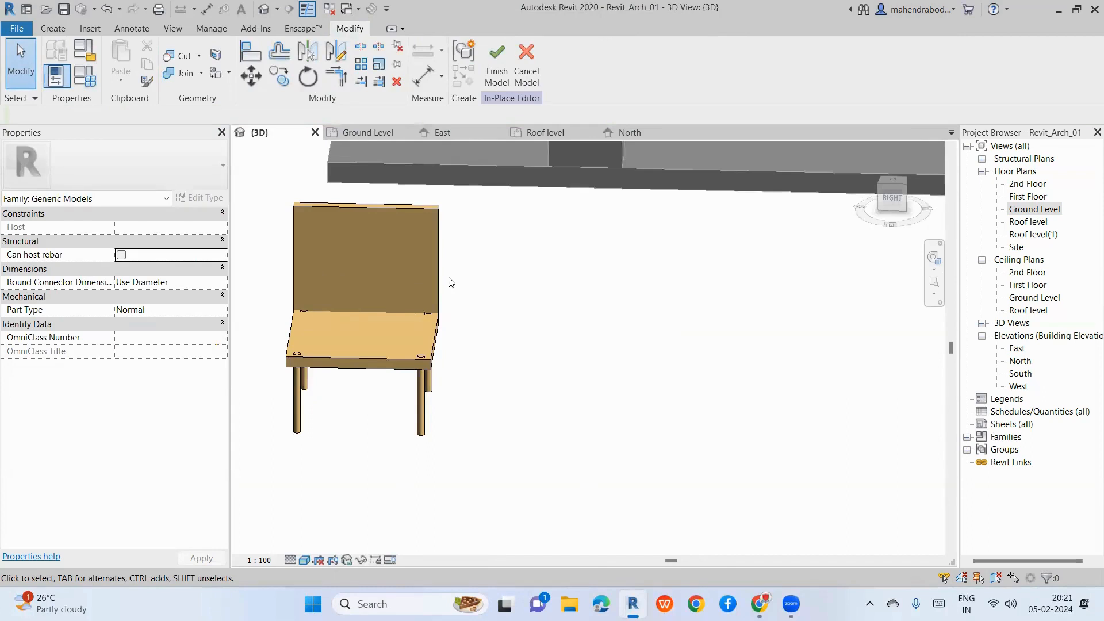
Step: Finish the in-place chair model, reopen it, and finish it again
{"action": "left_click", "coordinate": [439, 304]}
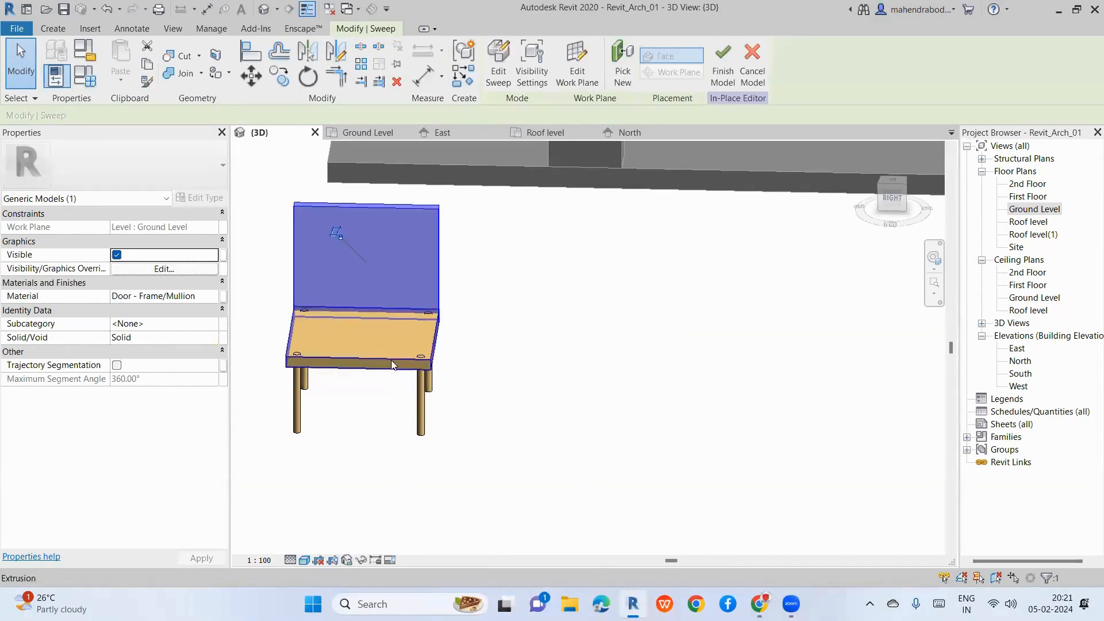
{"action": "left_click", "coordinate": [297, 427]}
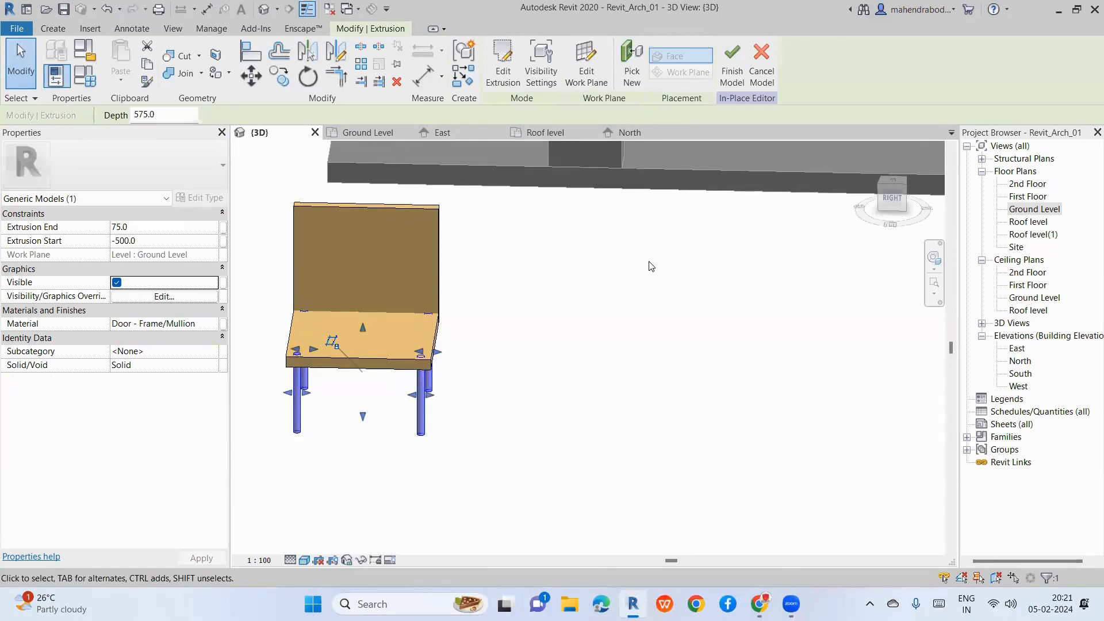
{"action": "left_click", "coordinate": [580, 320]}
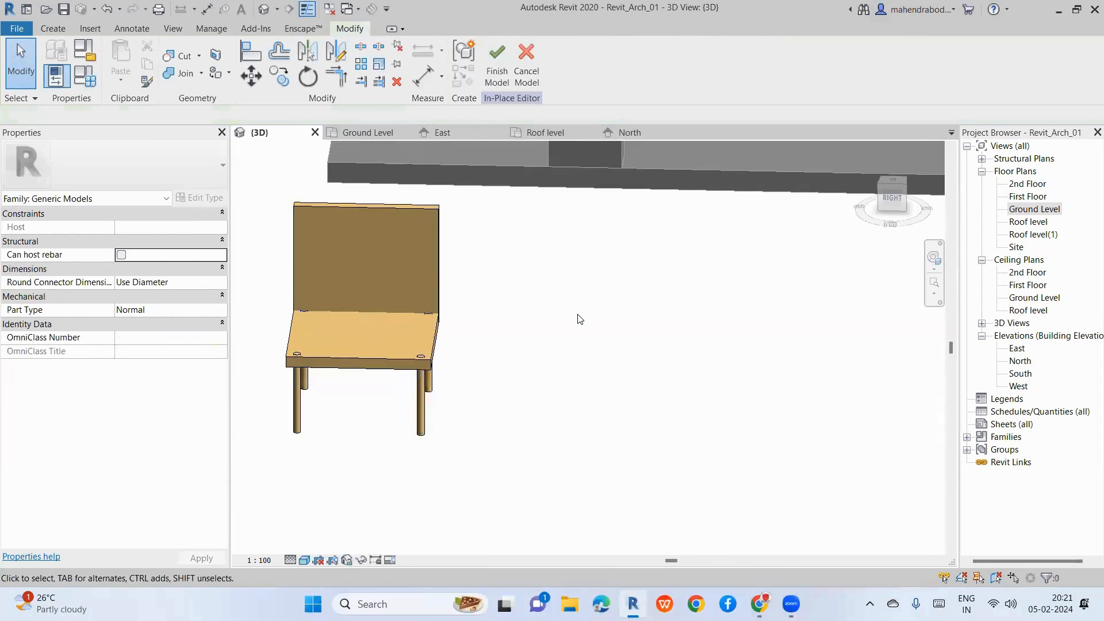
{"action": "left_click", "coordinate": [440, 230]}
{"action": "left_click", "coordinate": [557, 286]}
{"action": "left_click", "coordinate": [437, 290]}
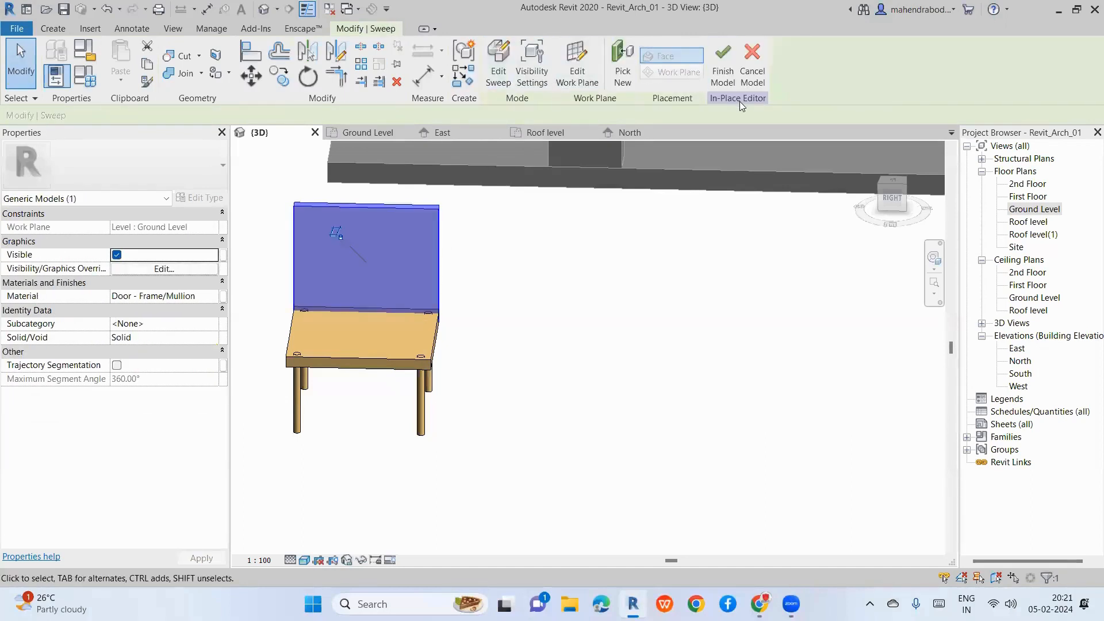
{"action": "left_click", "coordinate": [722, 64]}
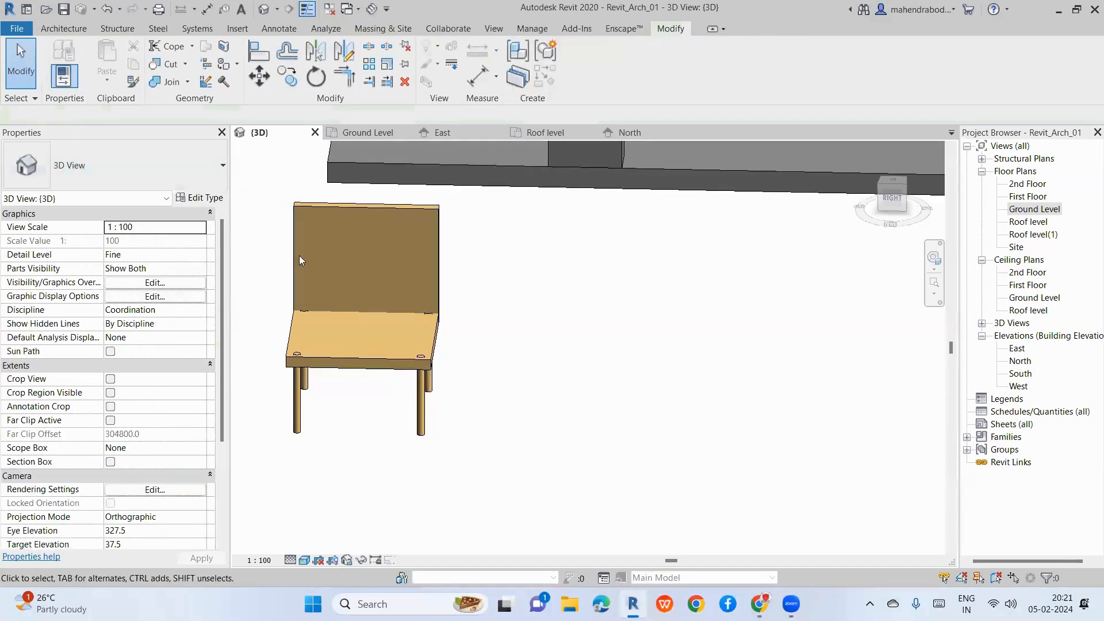
{"action": "left_click", "coordinate": [431, 255]}
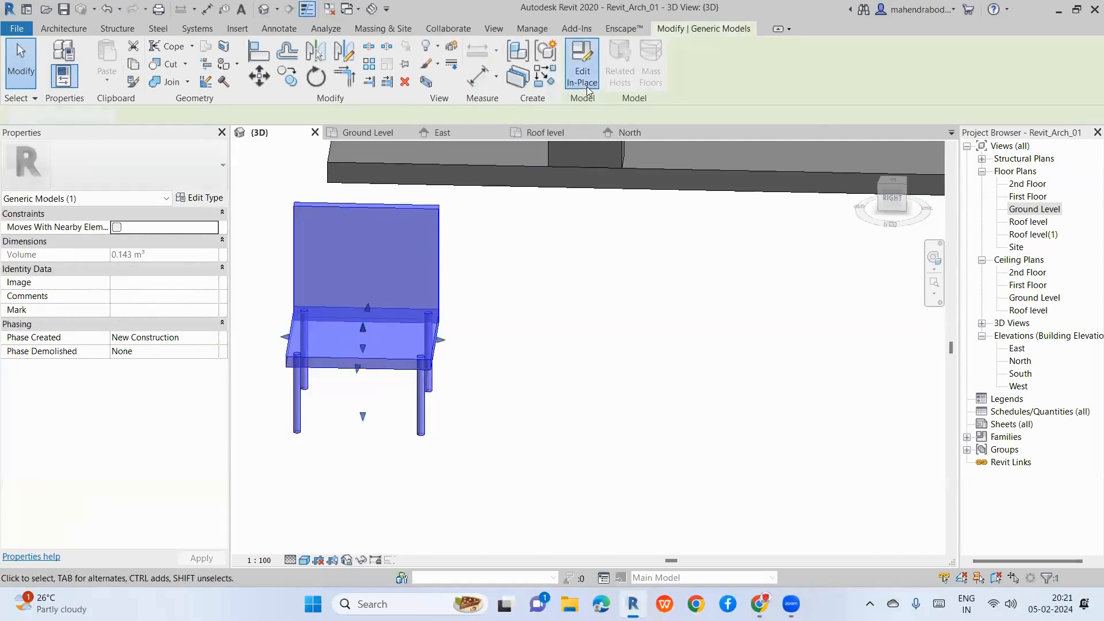
{"action": "left_click", "coordinate": [581, 74]}
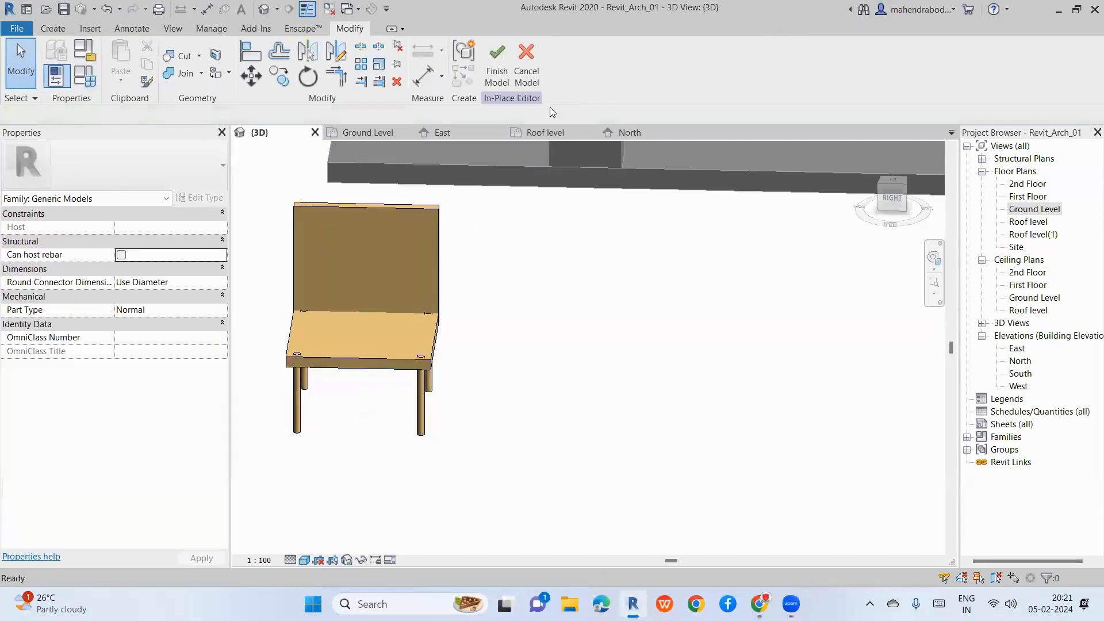
{"action": "left_click", "coordinate": [496, 68]}
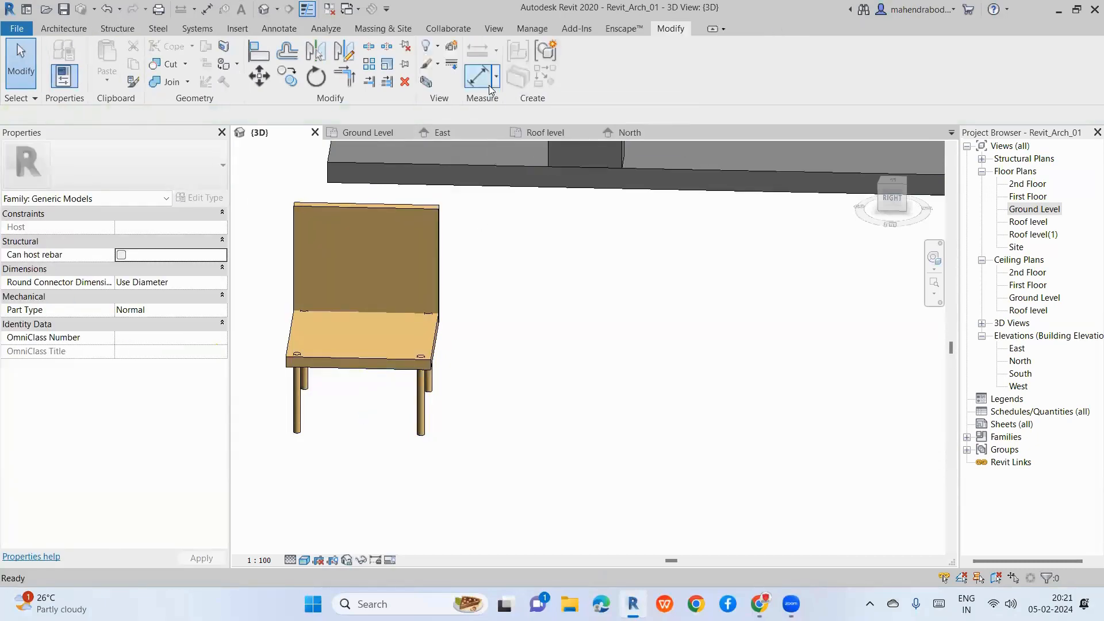
Step: Finish the model and drag the chair onto the floor slab between the columns
{"action": "left_click", "coordinate": [72, 30]}
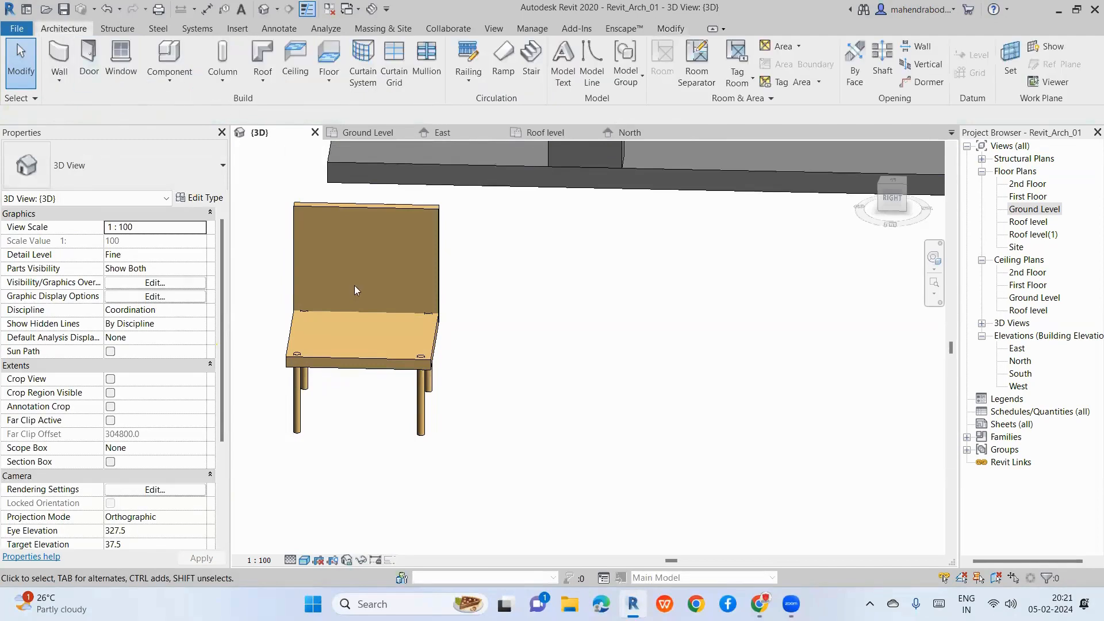
{"action": "scroll", "coordinate": [522, 357], "scroll_direction": "down", "scroll_amount": 4}
{"action": "left_click", "coordinate": [485, 351]}
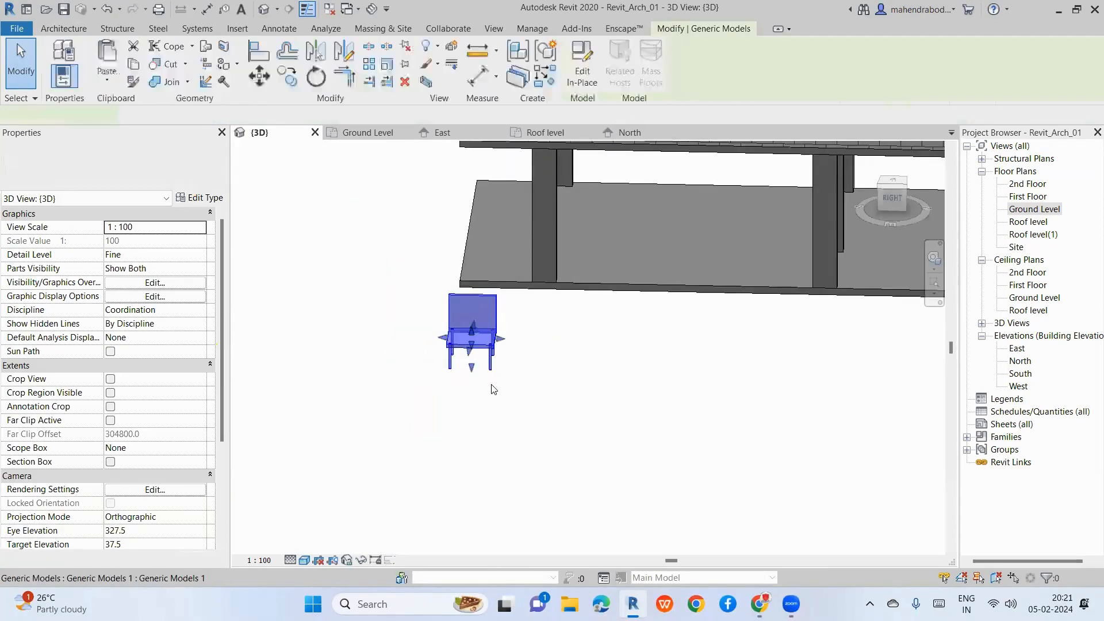
{"action": "left_click_drag", "start_coordinate": [486, 350], "coordinate": [618, 266]}
{"action": "left_click", "coordinate": [643, 412]}
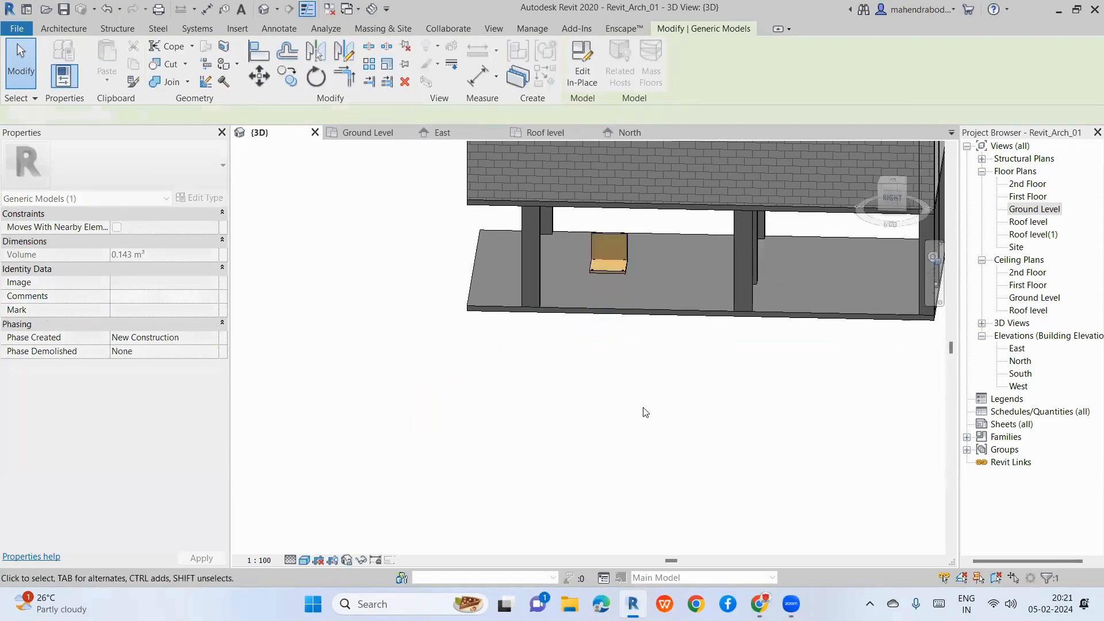
{"action": "middle_click_drag", "start_coordinate": [643, 412], "coordinate": [472, 391], "text": "shift"}
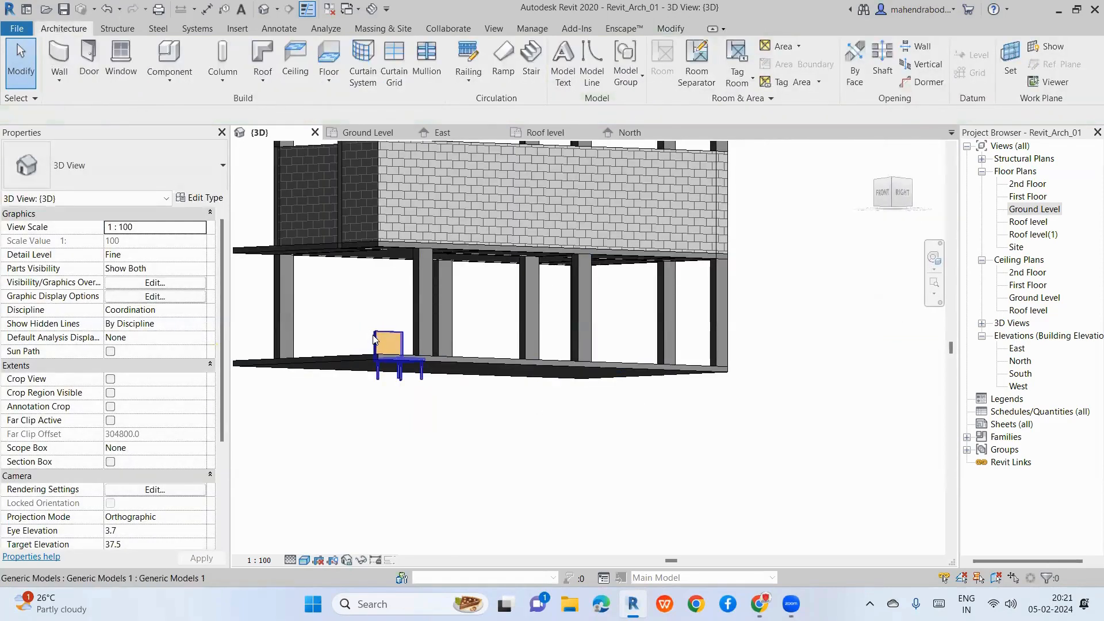
{"action": "left_click", "coordinate": [372, 335]}
{"action": "left_click_drag", "start_coordinate": [373, 334], "coordinate": [379, 335]}
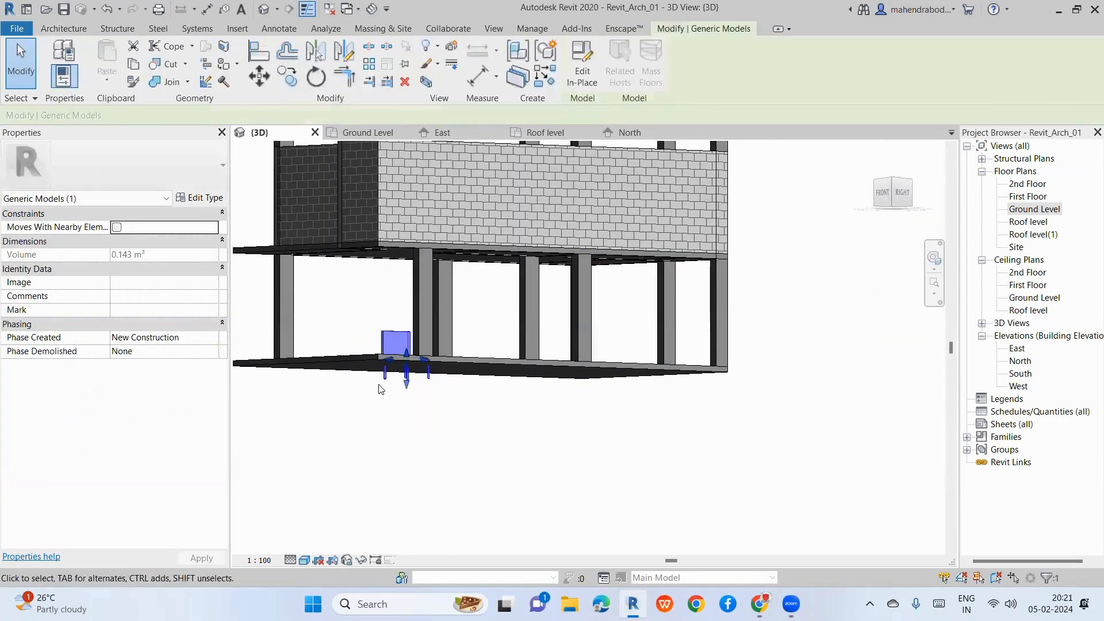
Step: From a right-side view, reopen the chair for in-place editing
{"action": "middle_click_drag", "start_coordinate": [508, 437], "coordinate": [414, 471], "text": "shift"}
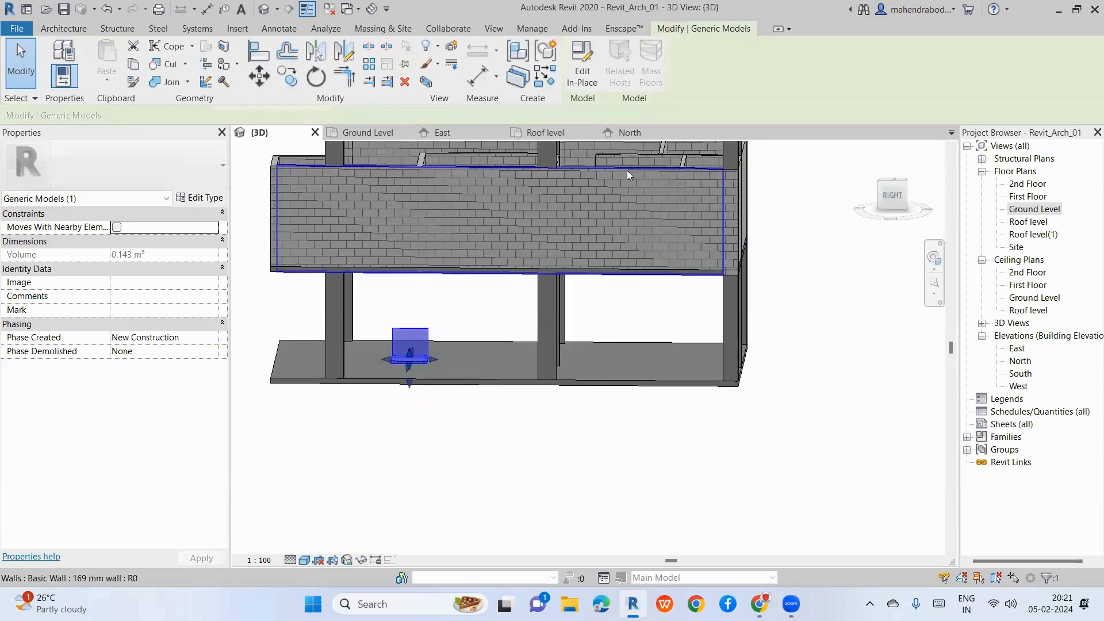
{"action": "left_click", "coordinate": [447, 445]}
{"action": "scroll", "coordinate": [420, 368], "scroll_direction": "up", "scroll_amount": 3}
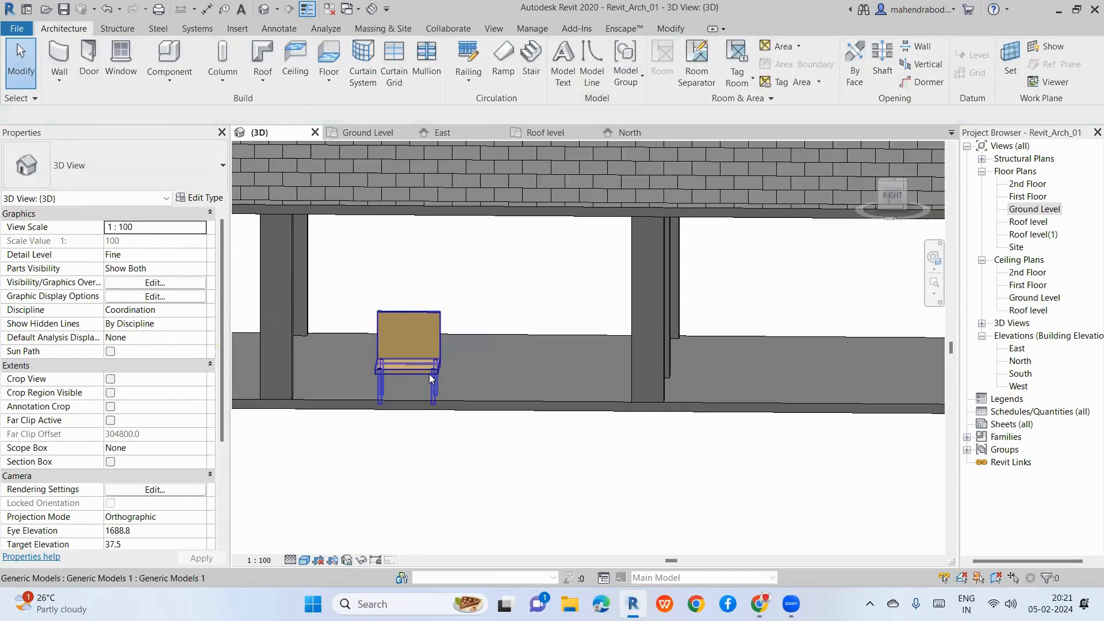
{"action": "left_click", "coordinate": [430, 377]}
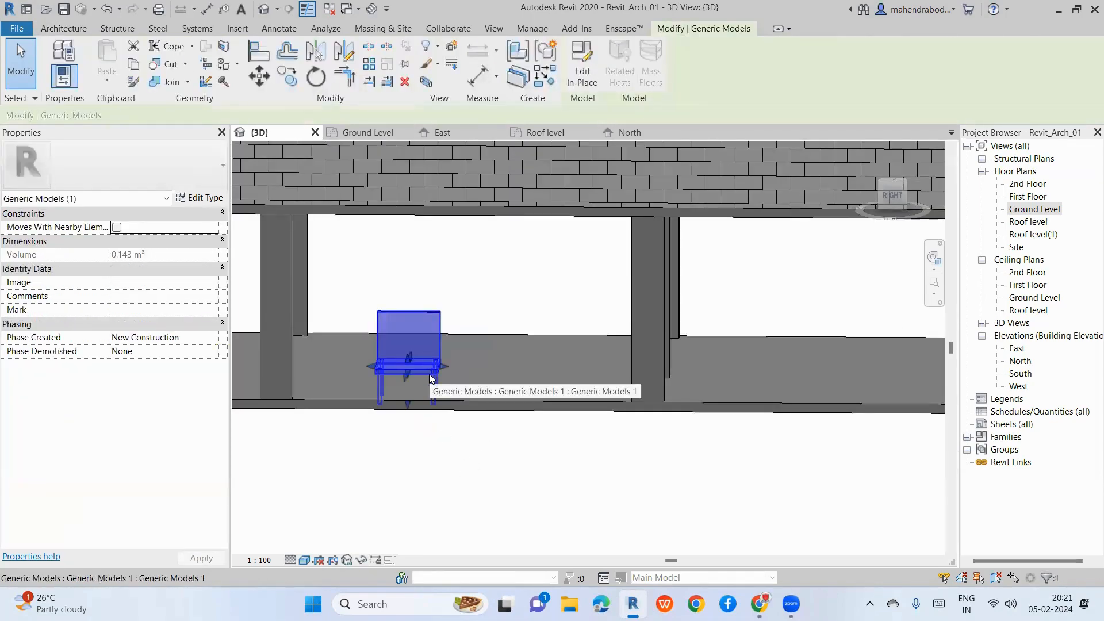
{"action": "left_click", "coordinate": [589, 84]}
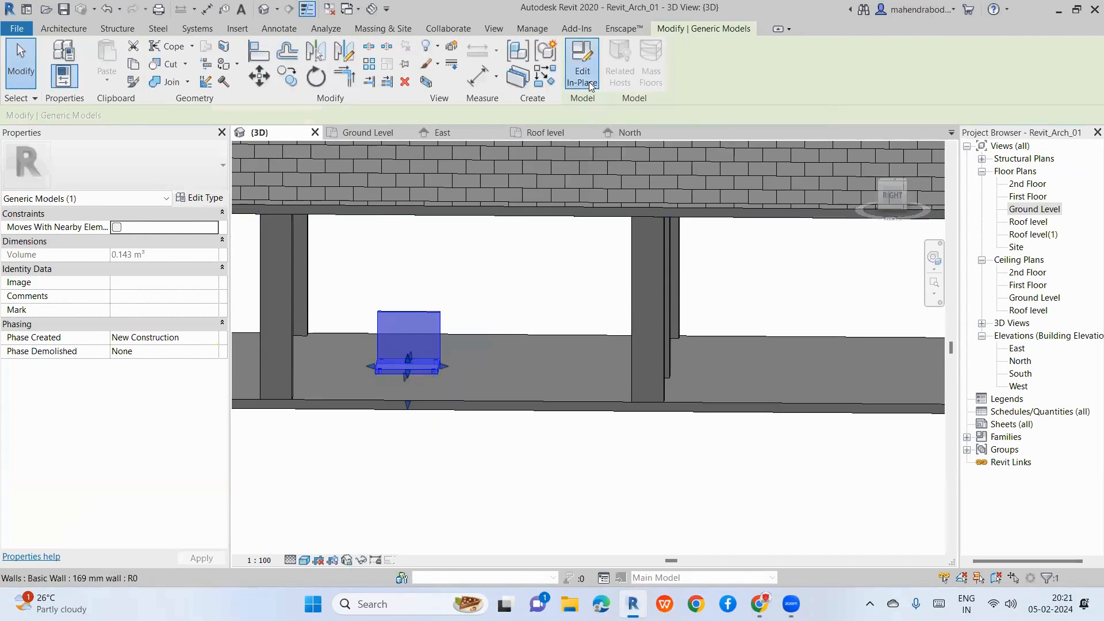
{"action": "left_click", "coordinate": [409, 372]}
{"action": "scroll", "coordinate": [408, 372], "scroll_direction": "up", "scroll_amount": 5}
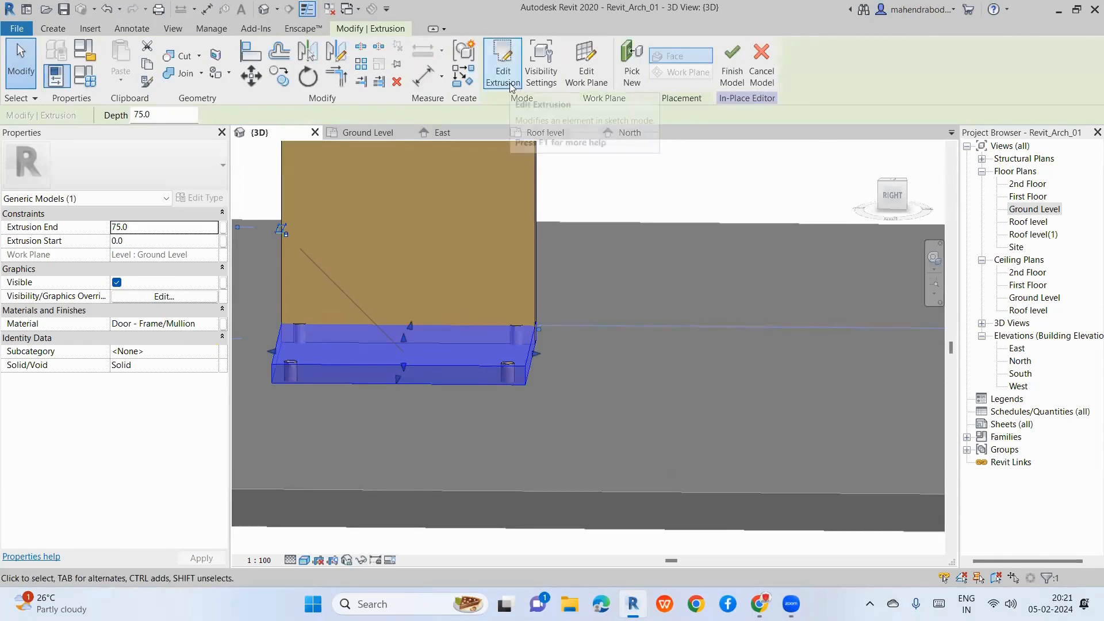
{"action": "left_click", "coordinate": [503, 69]}
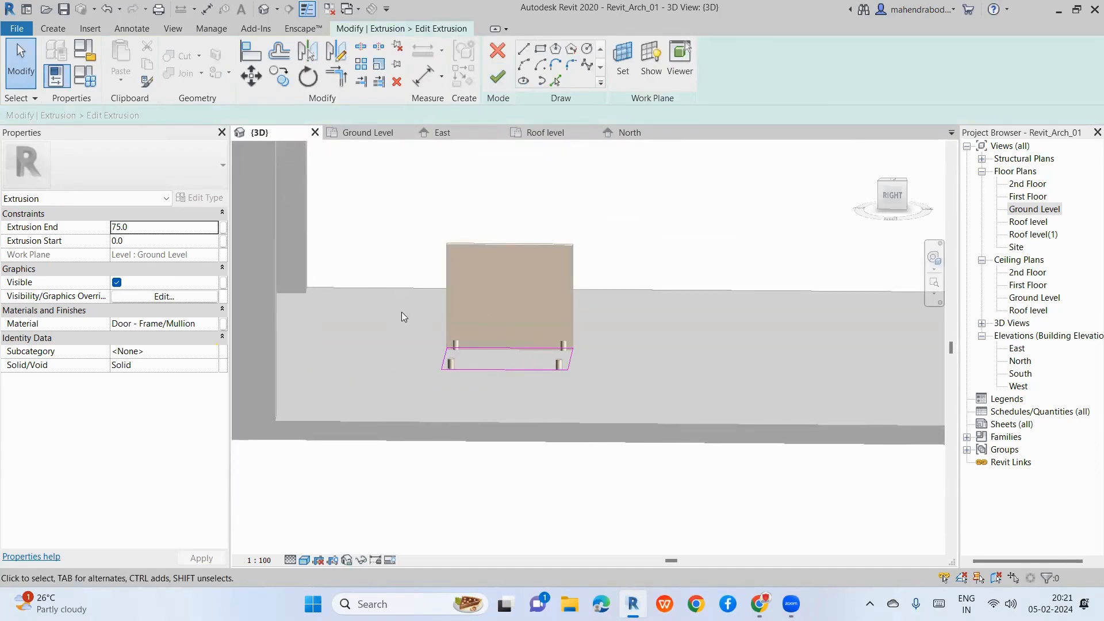
{"action": "mouse_move", "coordinate": [402, 312]}
{"action": "left_mouse_down"}
{"action": "mouse_move", "coordinate": [571, 426]}
{"action": "mouse_move", "coordinate": [645, 430]}
{"action": "left_mouse_up"}
{"action": "left_click", "coordinate": [645, 430]}
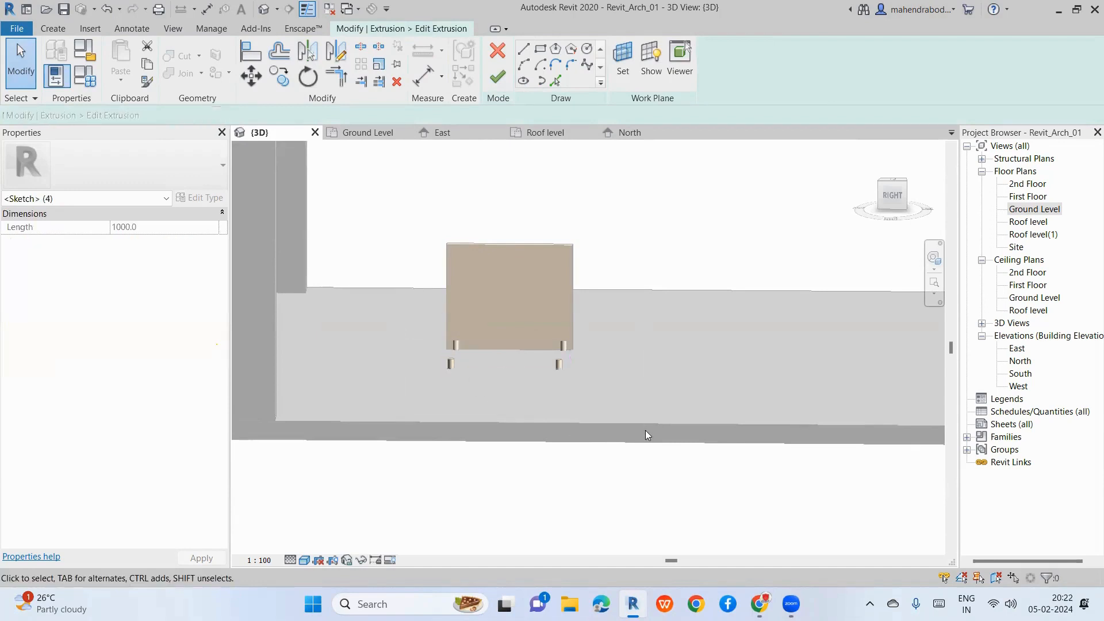
{"action": "left_click", "coordinate": [498, 77]}
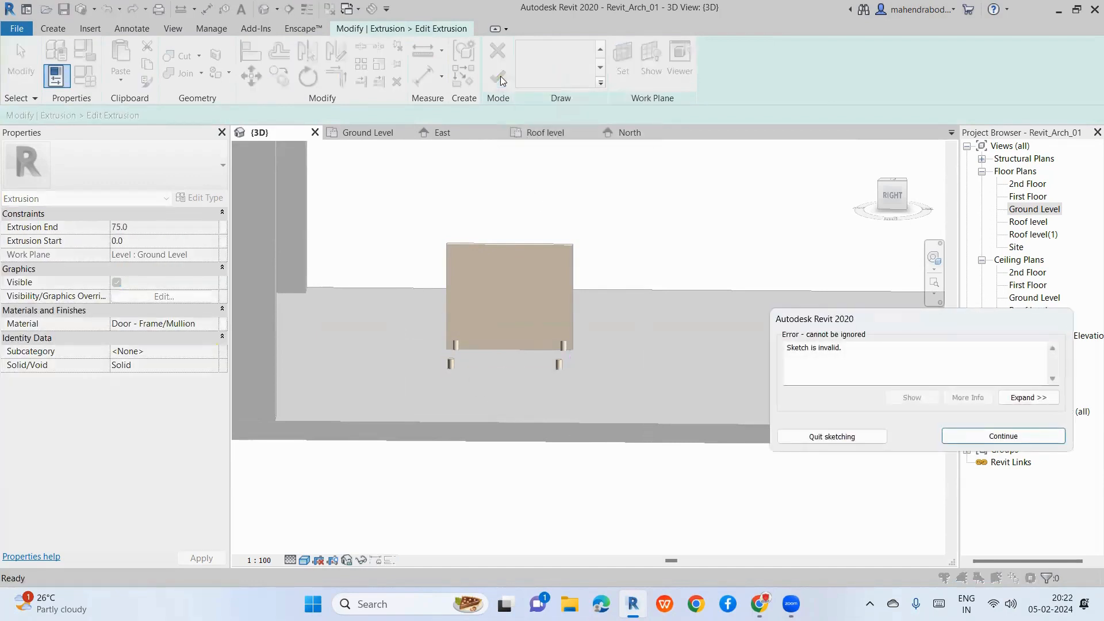
{"action": "left_click", "coordinate": [958, 441]}
{"action": "left_click", "coordinate": [491, 54]}
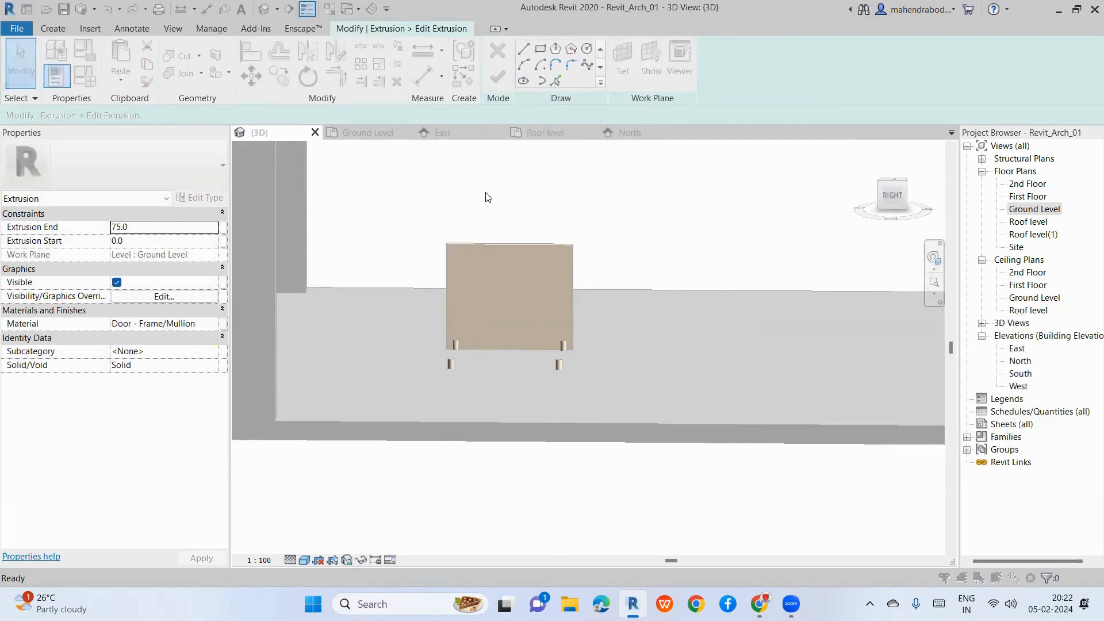
{"action": "left_click", "coordinate": [601, 312]}
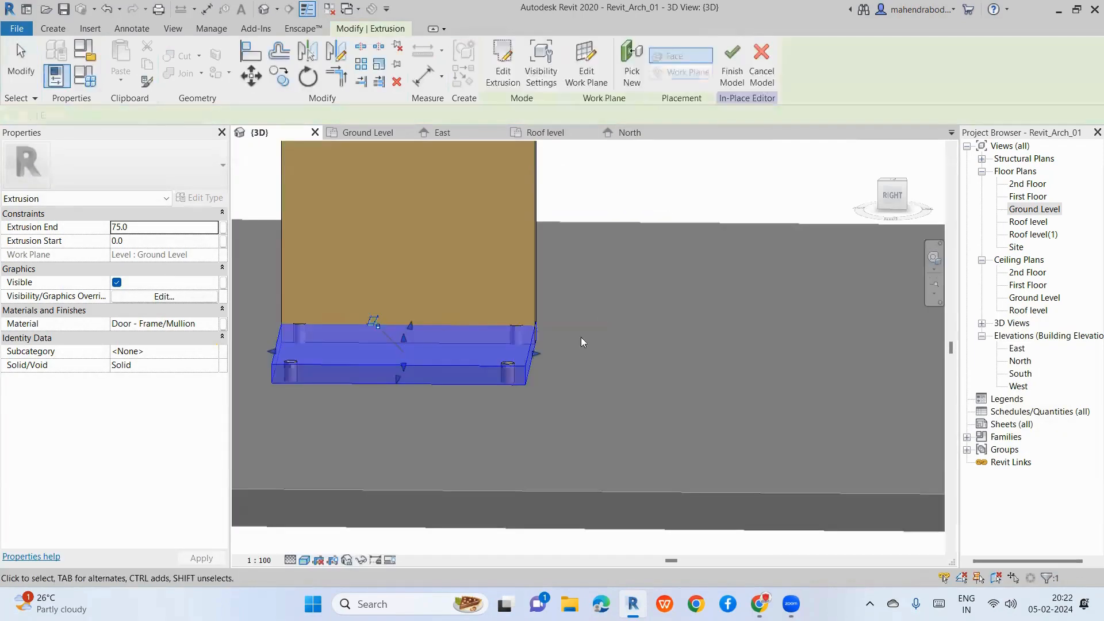
{"action": "left_click", "coordinate": [656, 385]}
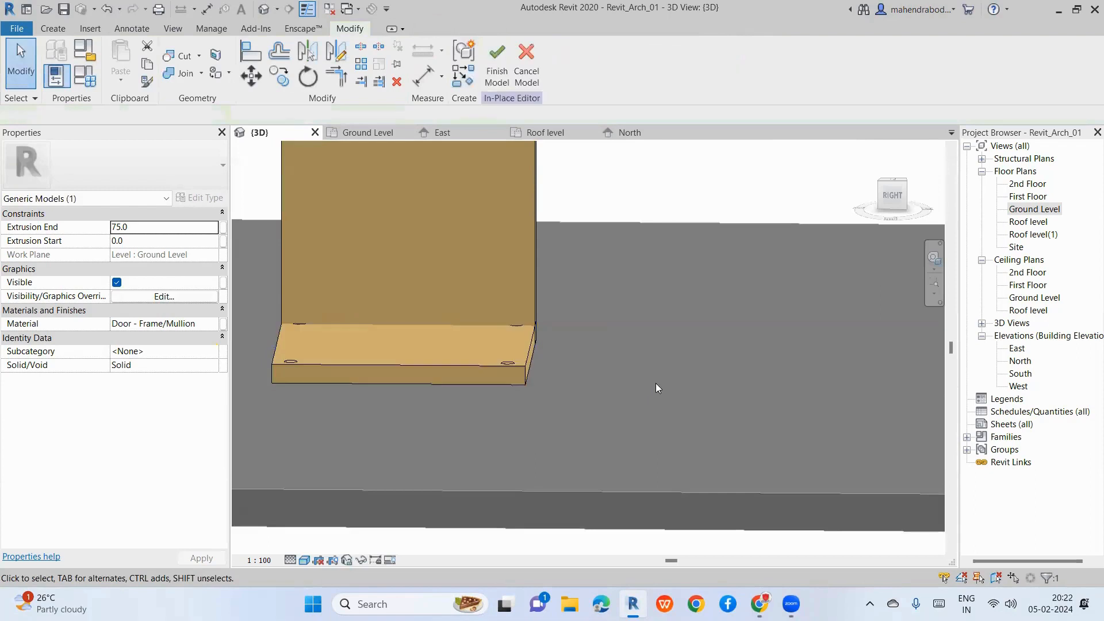
{"action": "left_click", "coordinate": [472, 368]}
{"action": "key", "text": "Delete"}
{"action": "key", "text": "ctrl+z"}
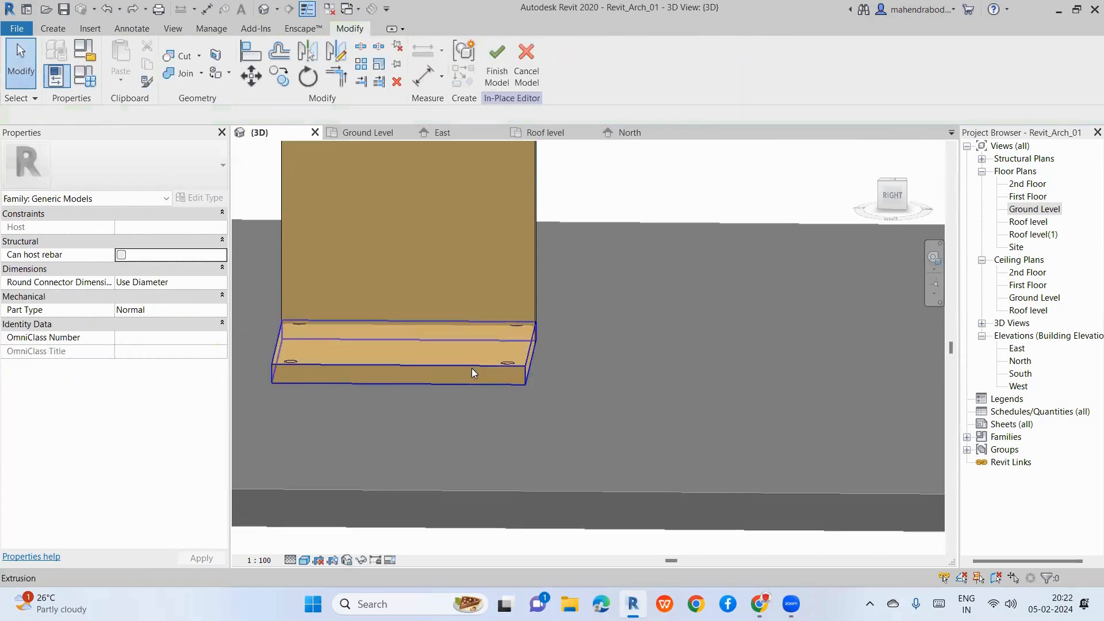
{"action": "left_click", "coordinate": [471, 369]}
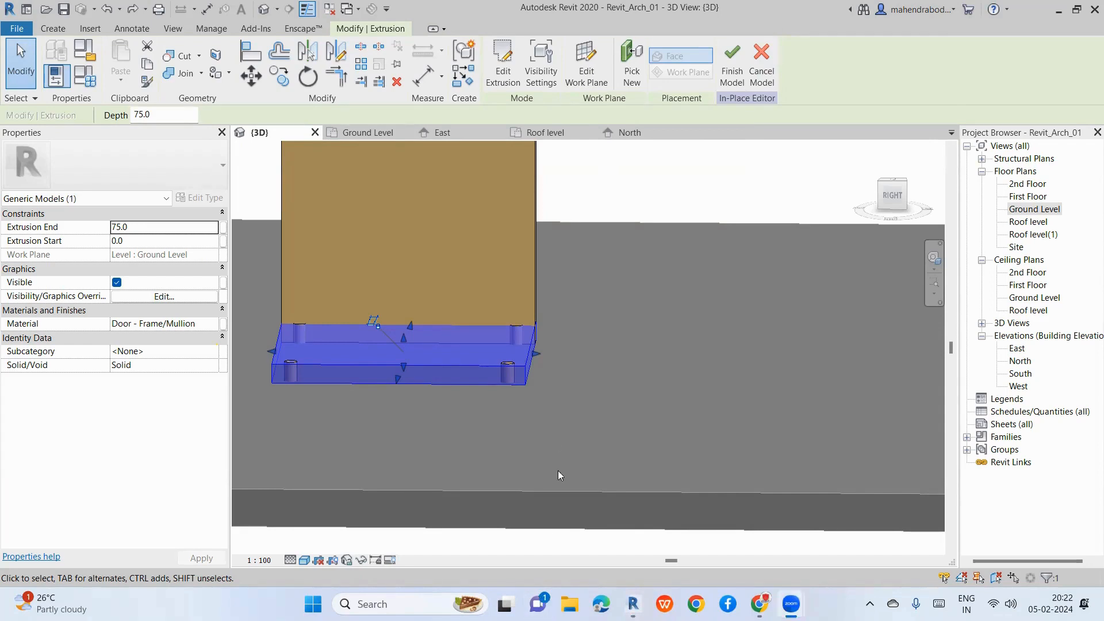
Step: Zoom out, deselect the seat extrusion, and bring up the Create form tools
{"action": "scroll", "coordinate": [557, 470], "scroll_direction": "down", "scroll_amount": 6}
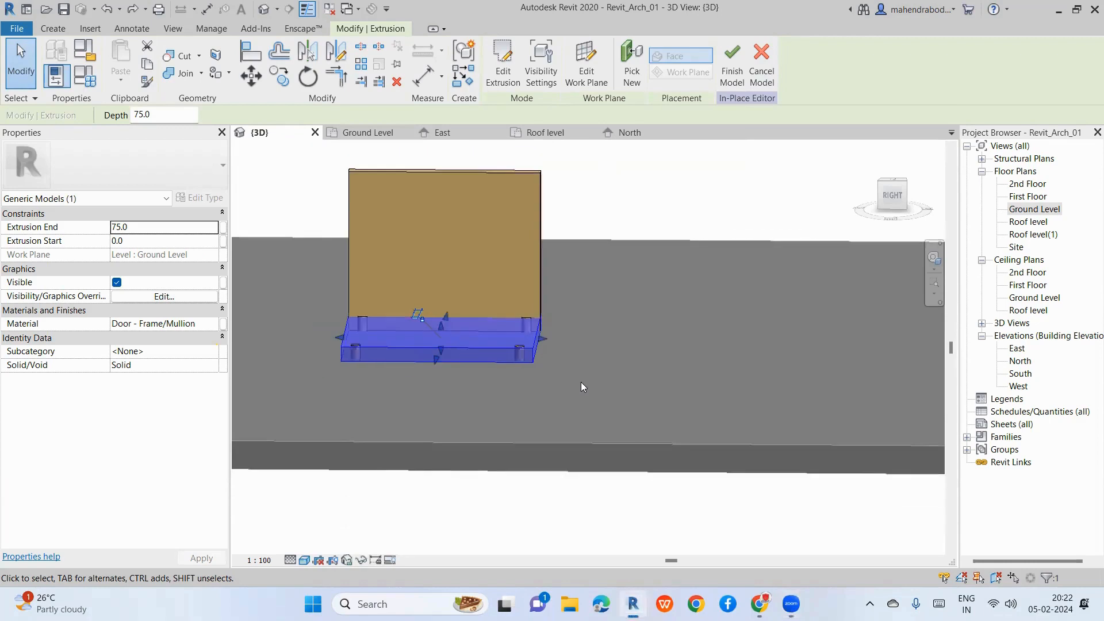
{"action": "left_click", "coordinate": [568, 462]}
{"action": "left_click", "coordinate": [51, 28]}
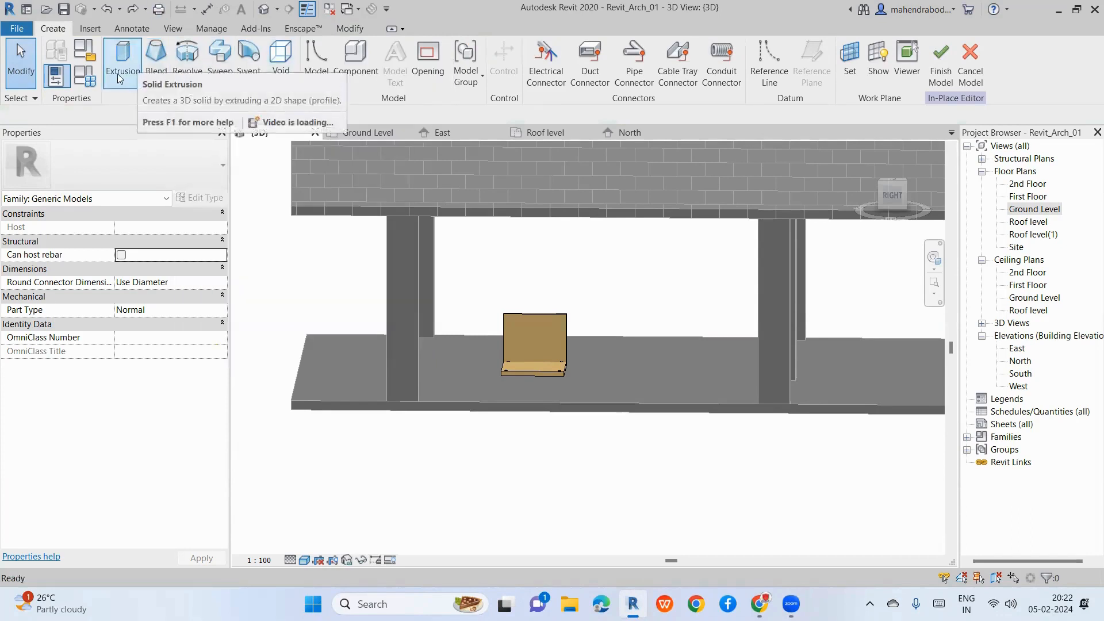
Step: Window-select all three chair parts and move the chair below the floor slab
{"action": "left_click", "coordinate": [282, 80]}
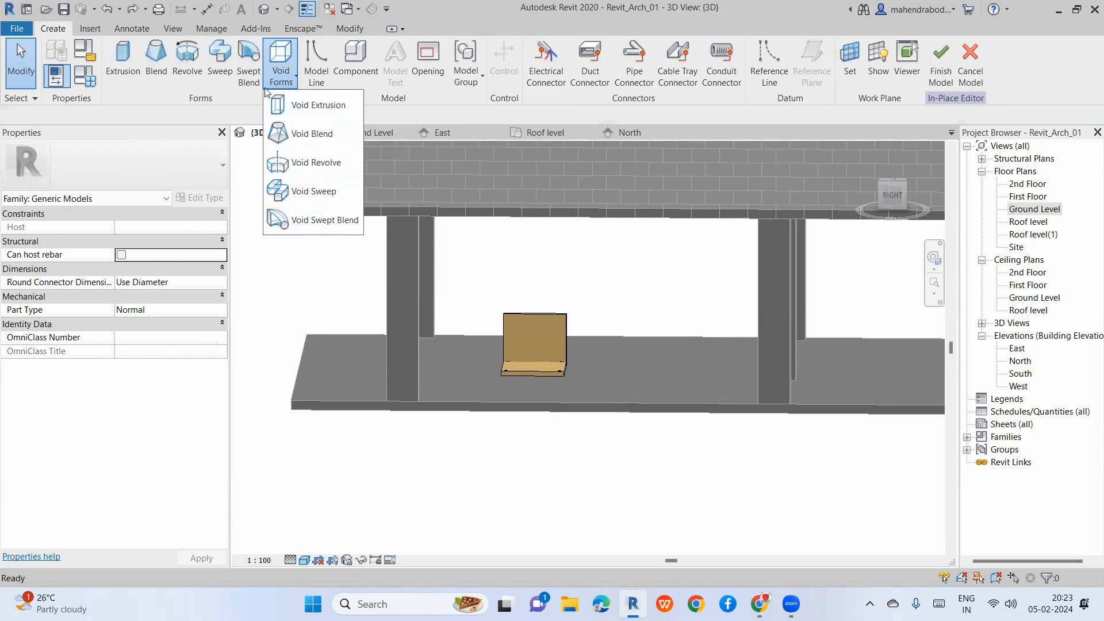
{"action": "left_click", "coordinate": [571, 346]}
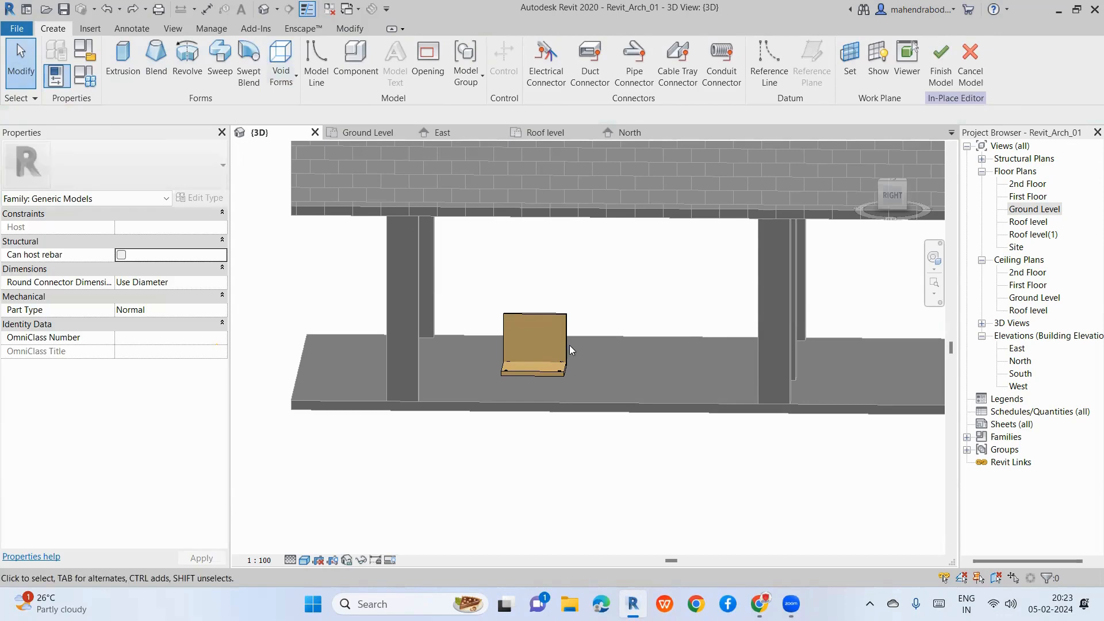
{"action": "left_click", "coordinate": [568, 342]}
{"action": "left_click", "coordinate": [486, 327]}
{"action": "left_click_drag", "start_coordinate": [475, 274], "coordinate": [608, 458]}
{"action": "left_click_drag", "start_coordinate": [557, 378], "coordinate": [453, 488]}
Step: In the East elevation, move the whole chair left, clear of the building
{"action": "double_click", "coordinate": [1017, 349]}
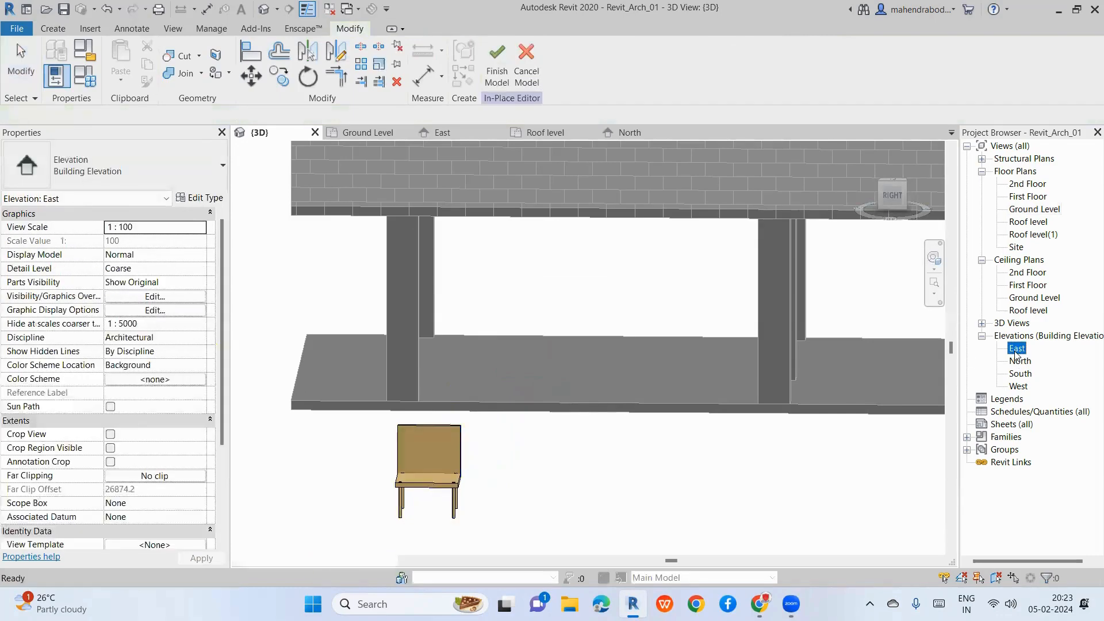
{"action": "left_click", "coordinate": [603, 414]}
{"action": "scroll", "coordinate": [906, 386], "scroll_direction": "up", "scroll_amount": 4}
{"action": "scroll", "coordinate": [398, 371], "scroll_direction": "down", "scroll_amount": 5}
{"action": "scroll", "coordinate": [733, 391], "scroll_direction": "up", "scroll_amount": 2}
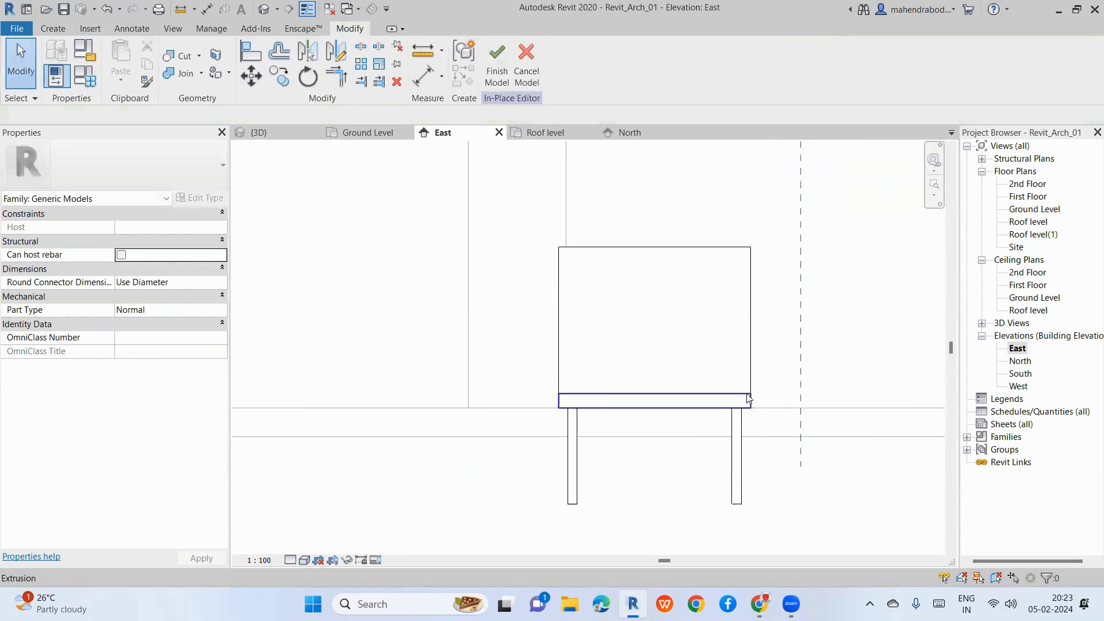
{"action": "scroll", "coordinate": [451, 371], "scroll_direction": "down", "scroll_amount": 2}
{"action": "left_click_drag", "start_coordinate": [402, 289], "coordinate": [733, 459]}
{"action": "scroll", "coordinate": [733, 459], "scroll_direction": "down", "scroll_amount": 2}
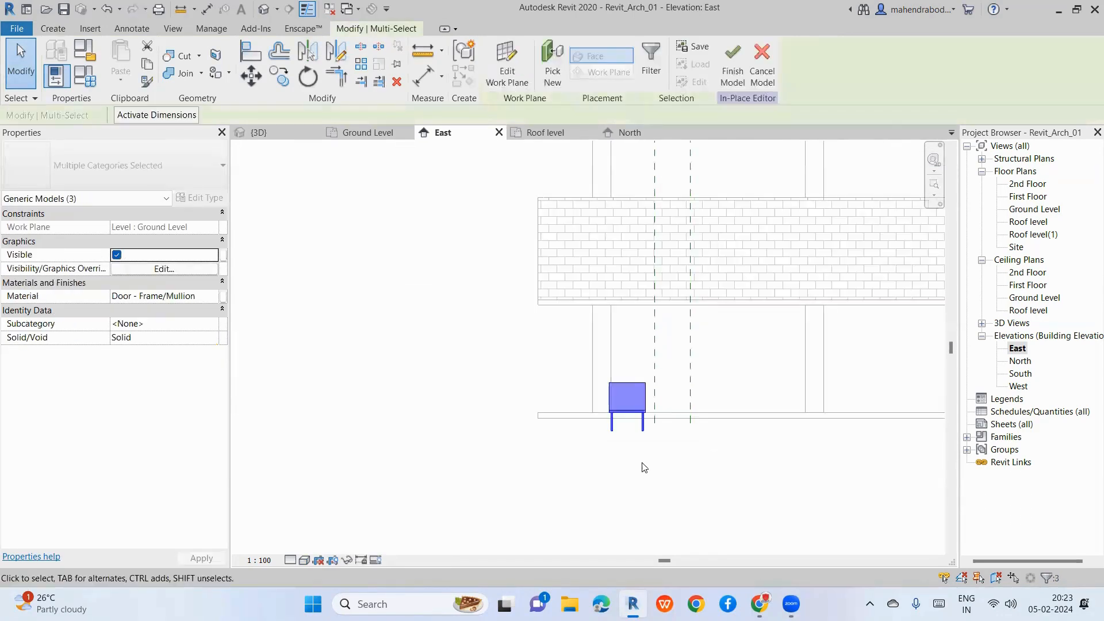
{"action": "left_click_drag", "start_coordinate": [635, 424], "coordinate": [432, 424]}
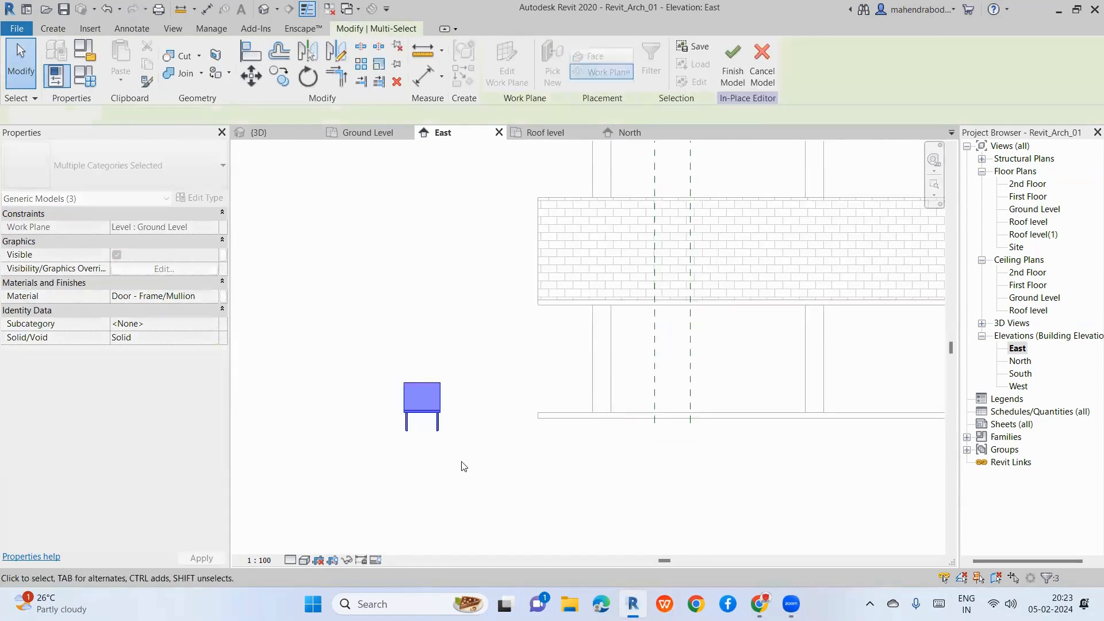
{"action": "left_click", "coordinate": [460, 465]}
{"action": "scroll", "coordinate": [404, 407], "scroll_direction": "up", "scroll_amount": 5}
{"action": "scroll", "coordinate": [409, 360], "scroll_direction": "up", "scroll_amount": 2}
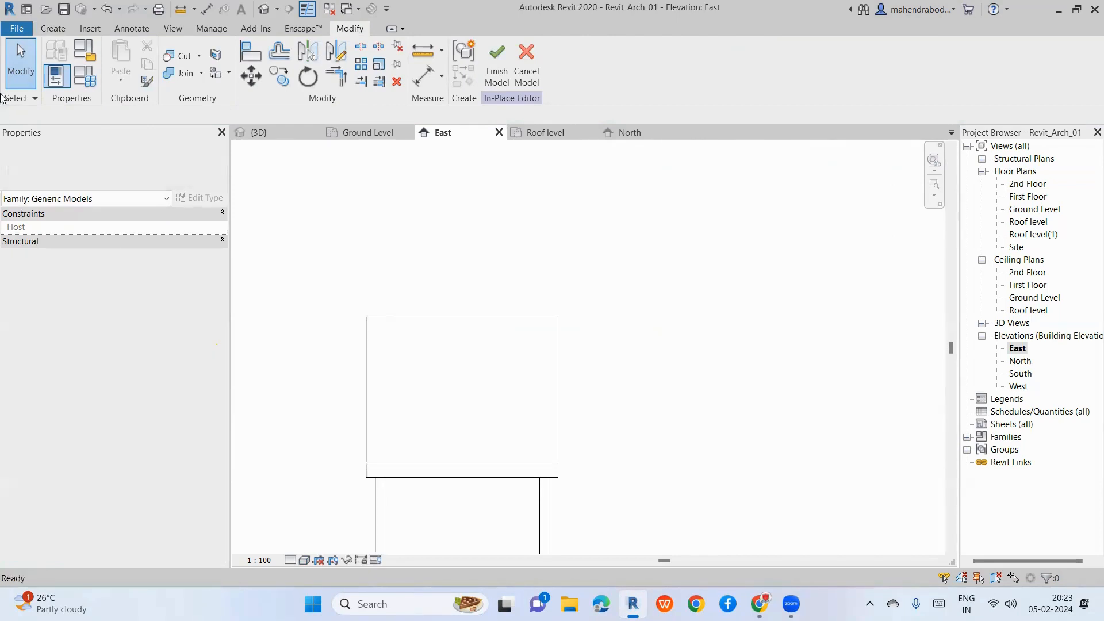
Step: Start a void extrusion with its work plane picked on the chair back
{"action": "left_click", "coordinate": [51, 32]}
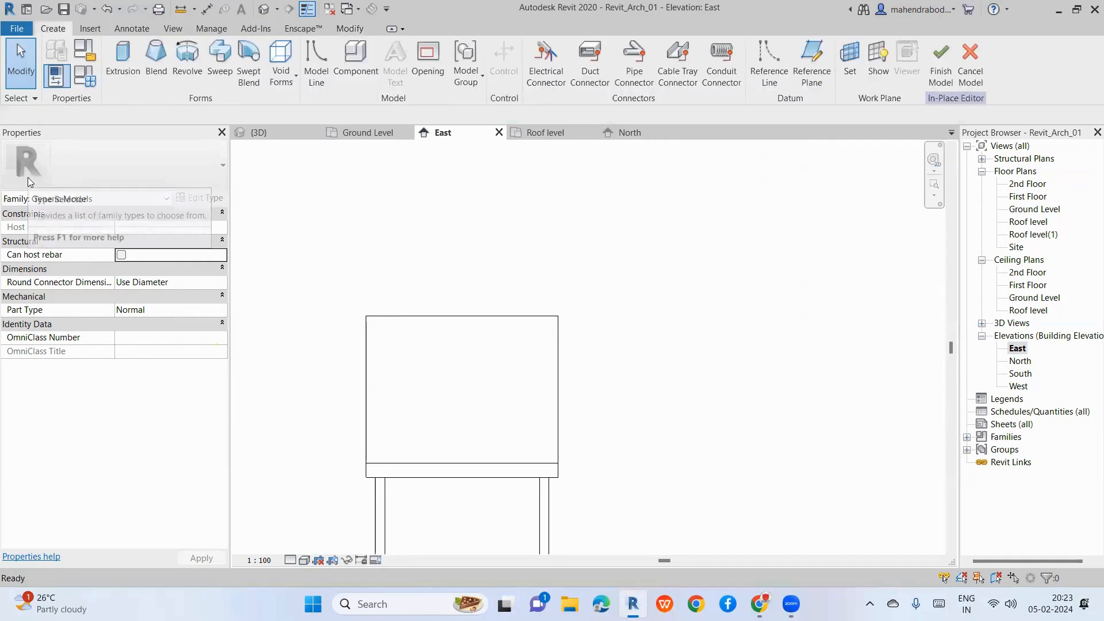
{"action": "left_click", "coordinate": [283, 87]}
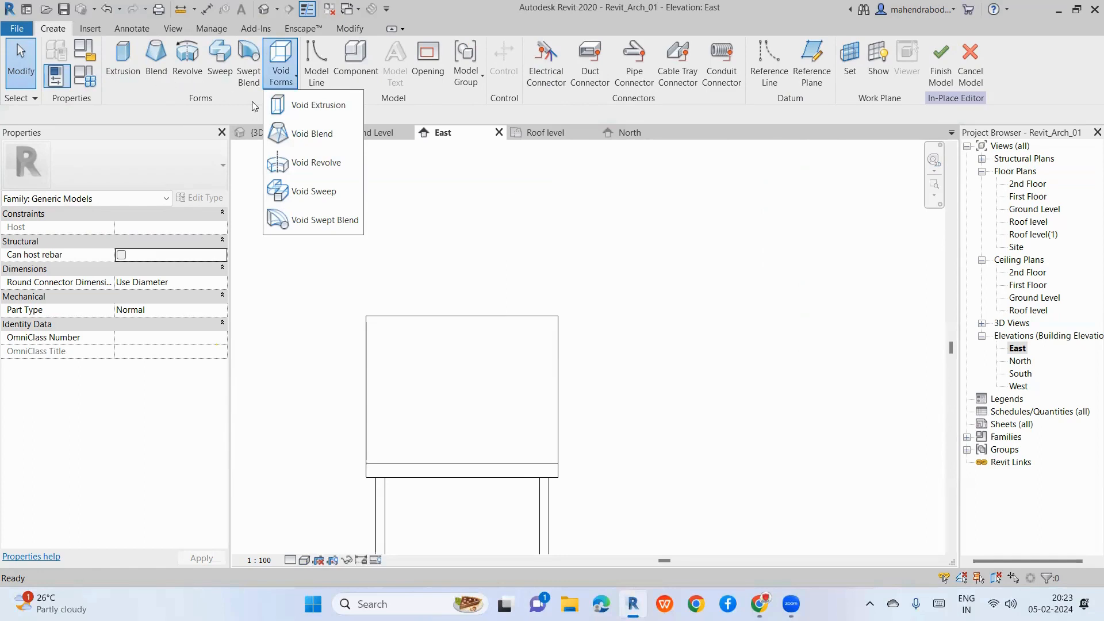
{"action": "left_click", "coordinate": [322, 113]}
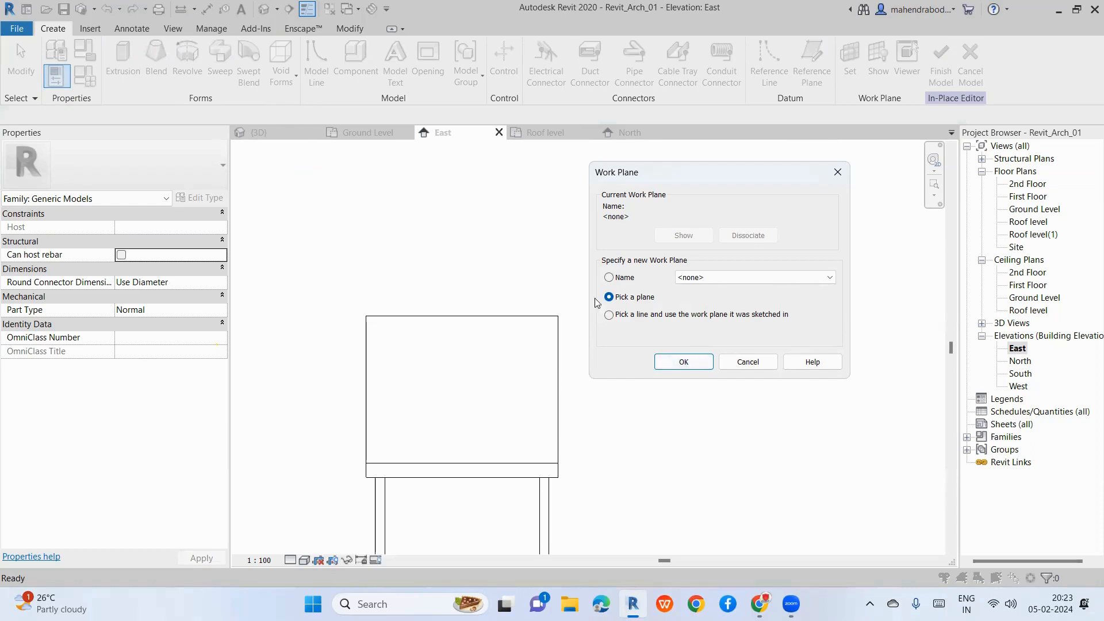
{"action": "left_click", "coordinate": [683, 362]}
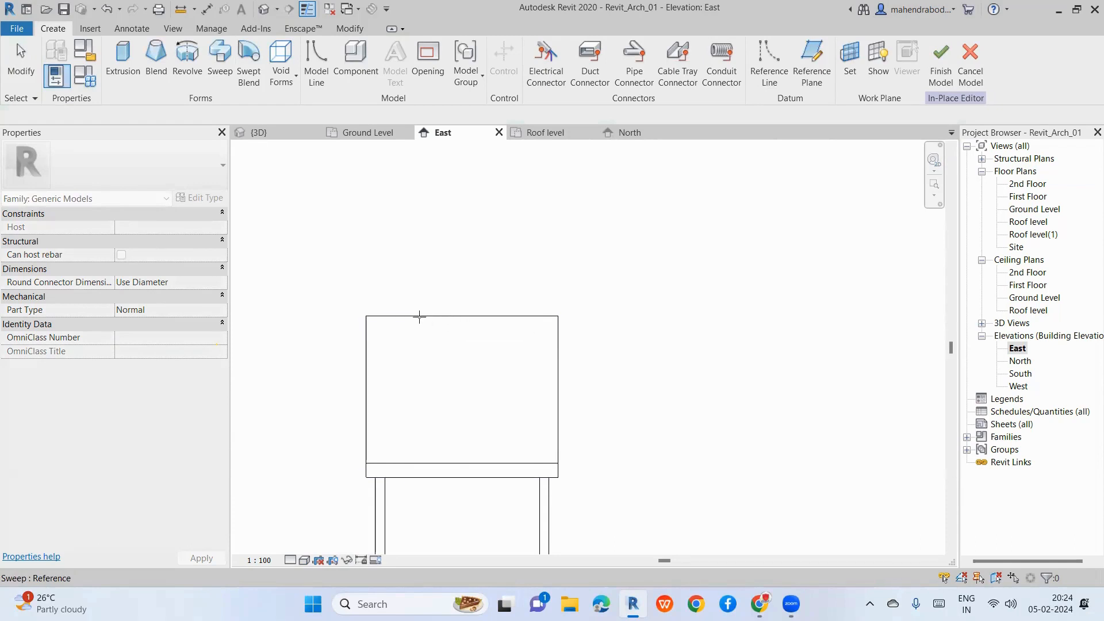
{"action": "left_click", "coordinate": [419, 317]}
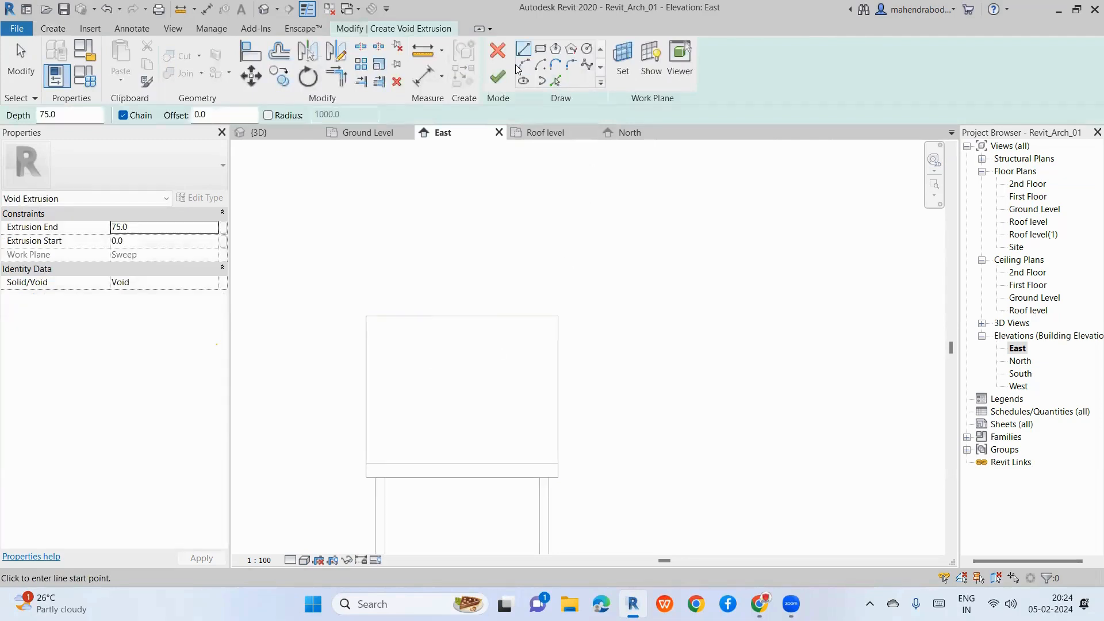
Step: Sketch four arcs forming a swirl-shaped void outline on the chair back
{"action": "left_click", "coordinate": [523, 65]}
{"action": "scroll", "coordinate": [412, 382], "scroll_direction": "up", "scroll_amount": 2}
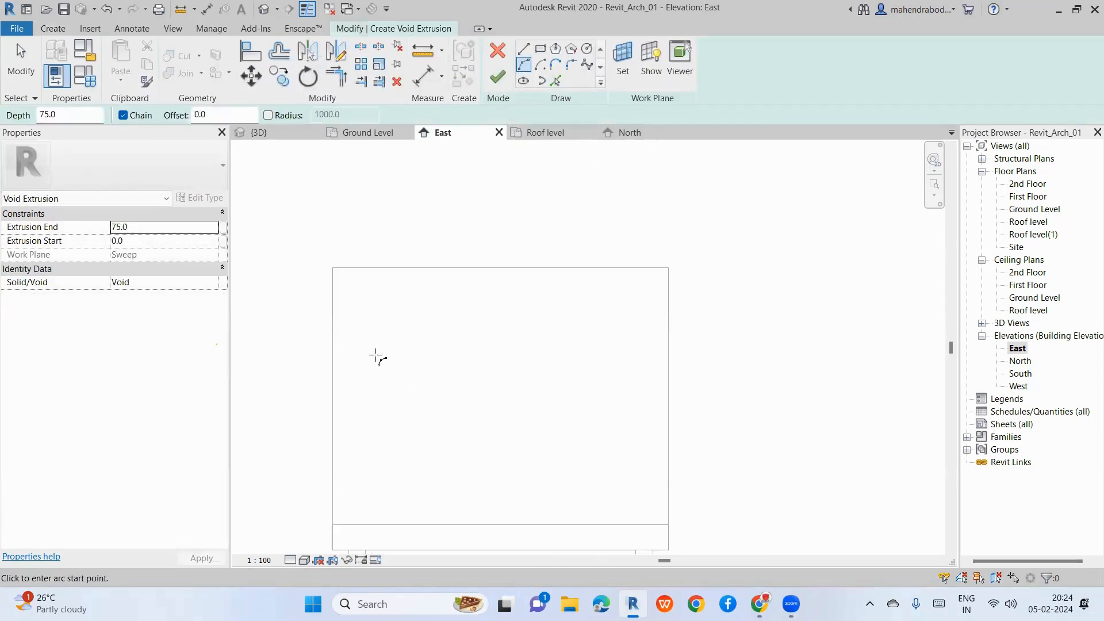
{"action": "left_click", "coordinate": [377, 362]}
{"action": "scroll", "coordinate": [378, 343], "scroll_direction": "up", "scroll_amount": 1}
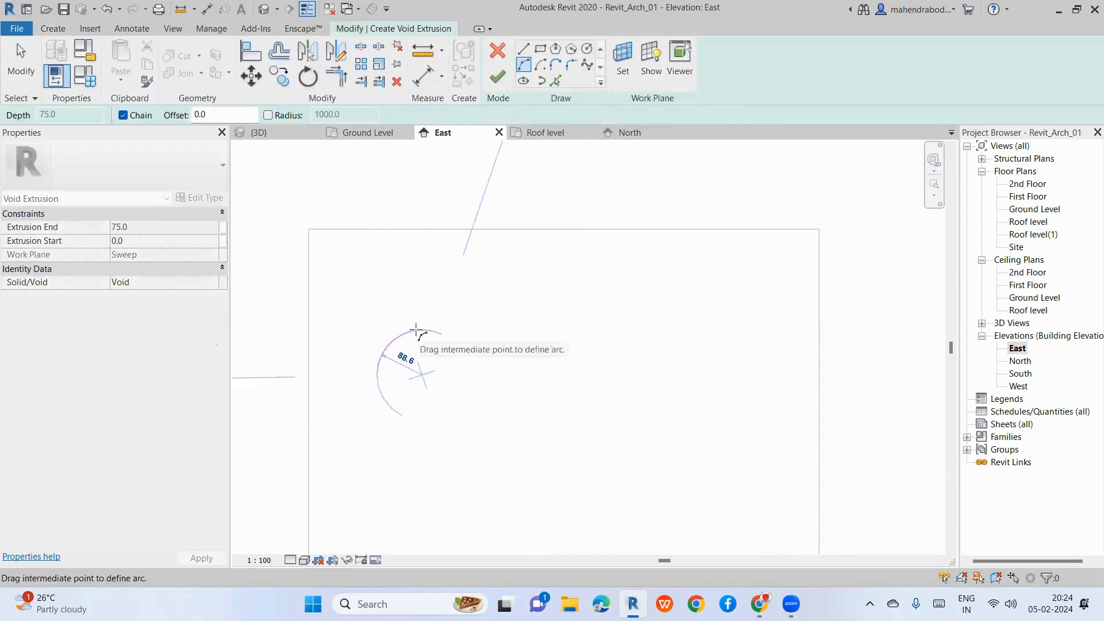
{"action": "scroll", "coordinate": [412, 356], "scroll_direction": "up", "scroll_amount": 2}
{"action": "left_click", "coordinate": [436, 337]}
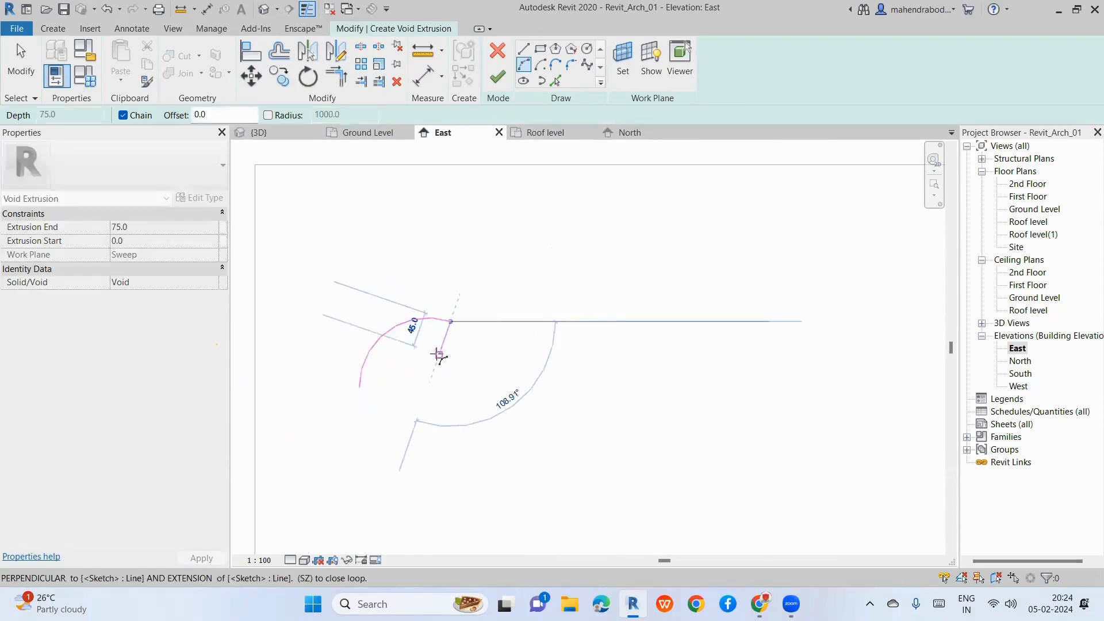
{"action": "left_click", "coordinate": [425, 353]}
{"action": "scroll", "coordinate": [422, 356], "scroll_direction": "up", "scroll_amount": 2}
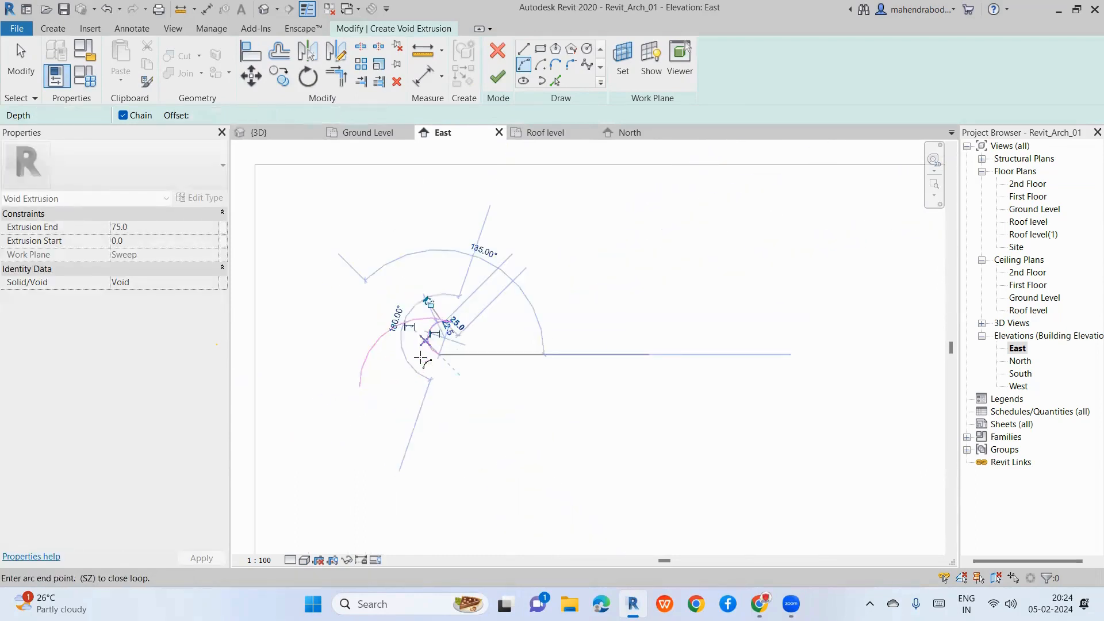
{"action": "left_click", "coordinate": [382, 380]}
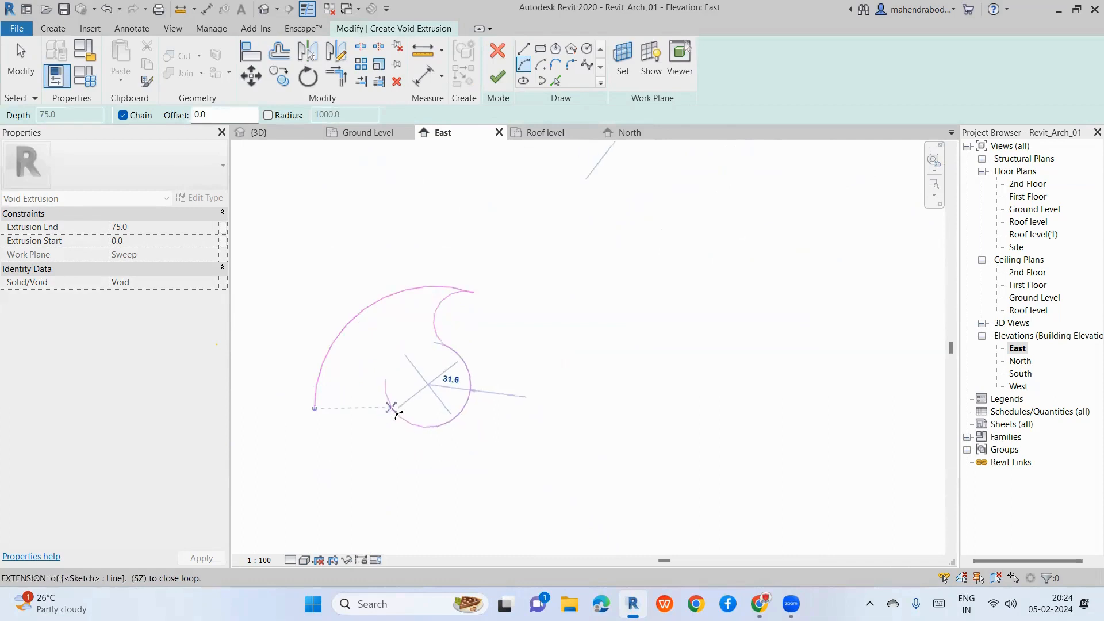
{"action": "left_click", "coordinate": [382, 384]}
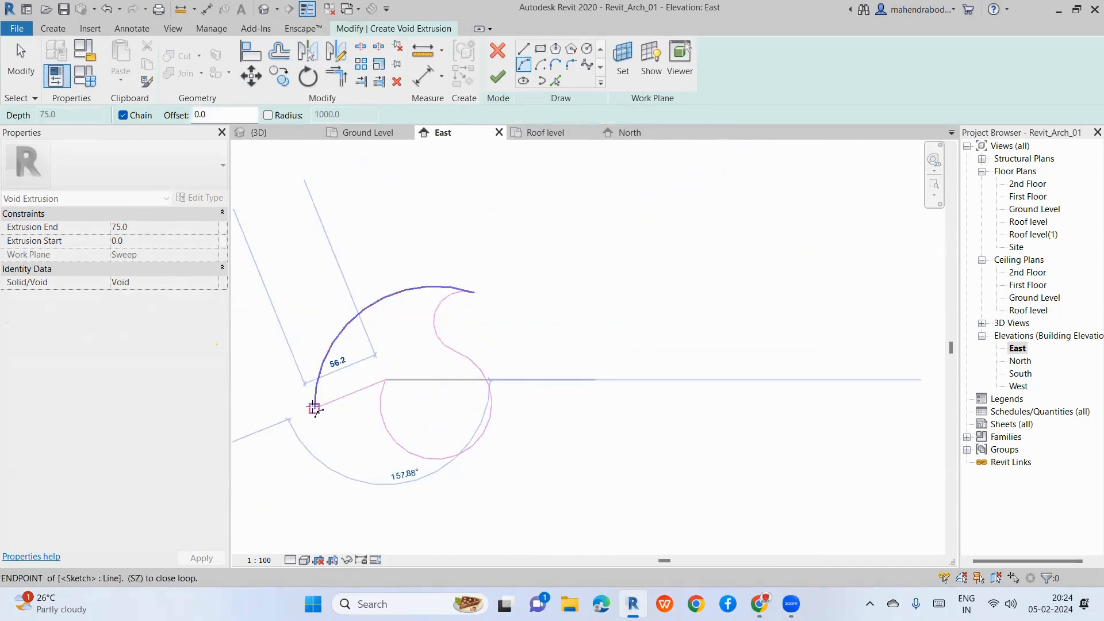
{"action": "left_click", "coordinate": [314, 407]}
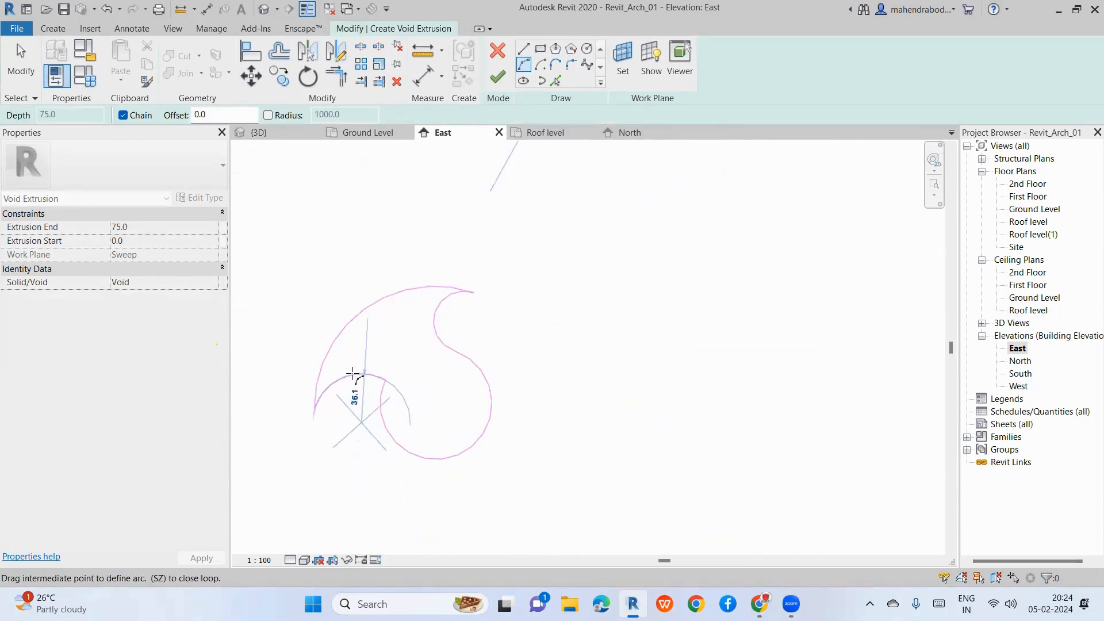
{"action": "left_click", "coordinate": [361, 366]}
{"action": "scroll", "coordinate": [472, 345], "scroll_direction": "down", "scroll_amount": 3}
{"action": "key", "text": "Escape"}
{"action": "key", "text": "Escape"}
Step: Select the swirl's four arcs and copy them once to the right
{"action": "mouse_move", "coordinate": [327, 291]}
{"action": "left_mouse_down"}
{"action": "mouse_move", "coordinate": [506, 382]}
{"action": "mouse_move", "coordinate": [534, 413]}
{"action": "left_mouse_up"}
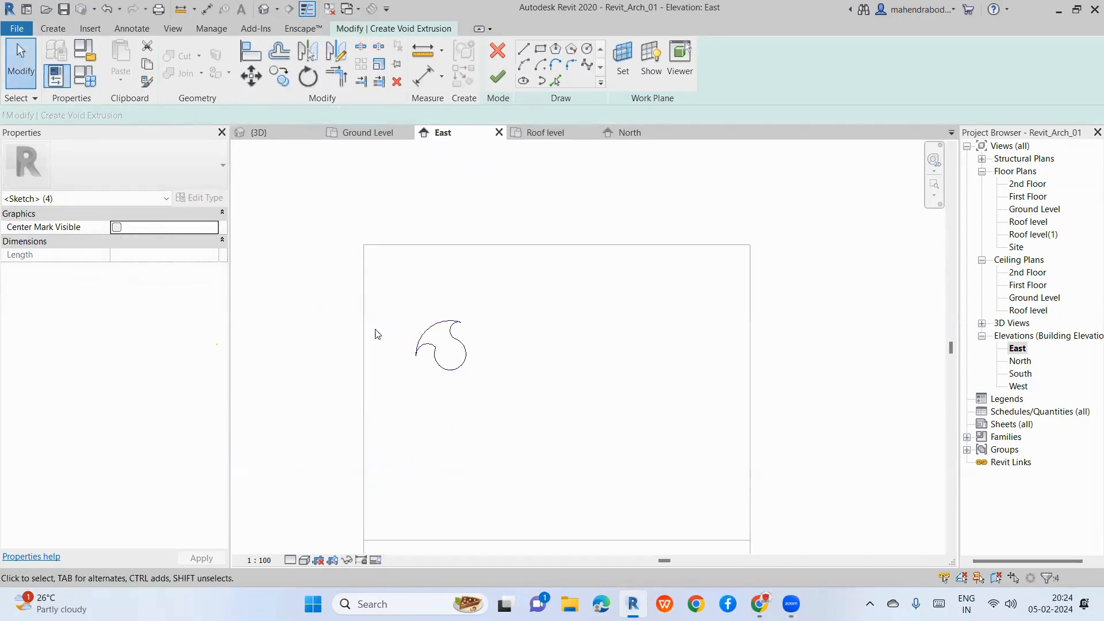
{"action": "left_click", "coordinate": [265, 83]}
{"action": "left_click", "coordinate": [456, 368]}
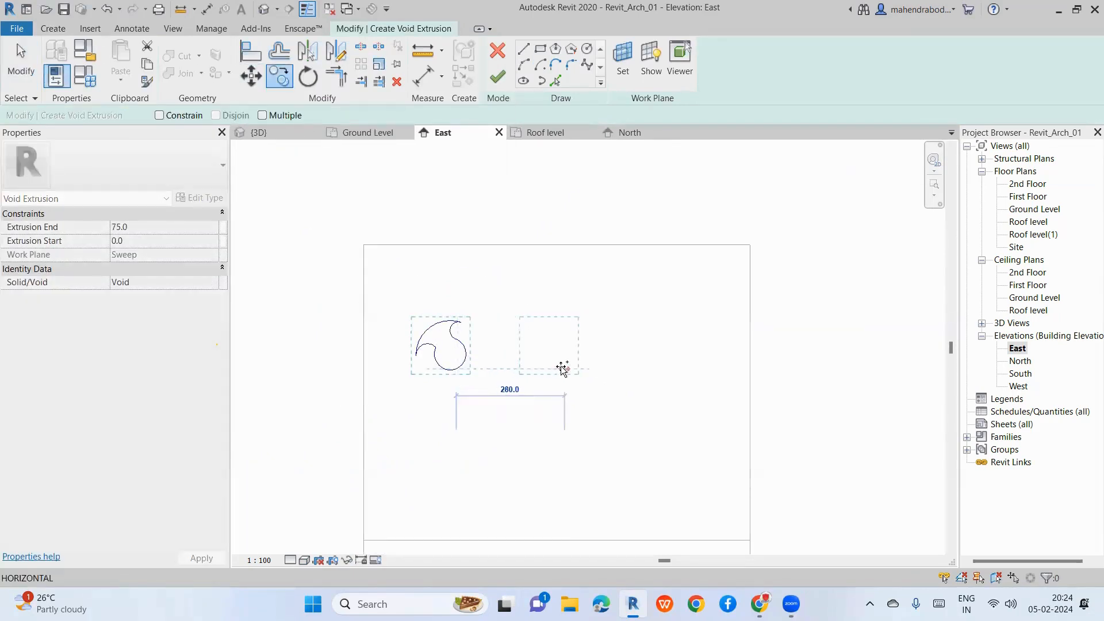
{"action": "left_click", "coordinate": [561, 366]}
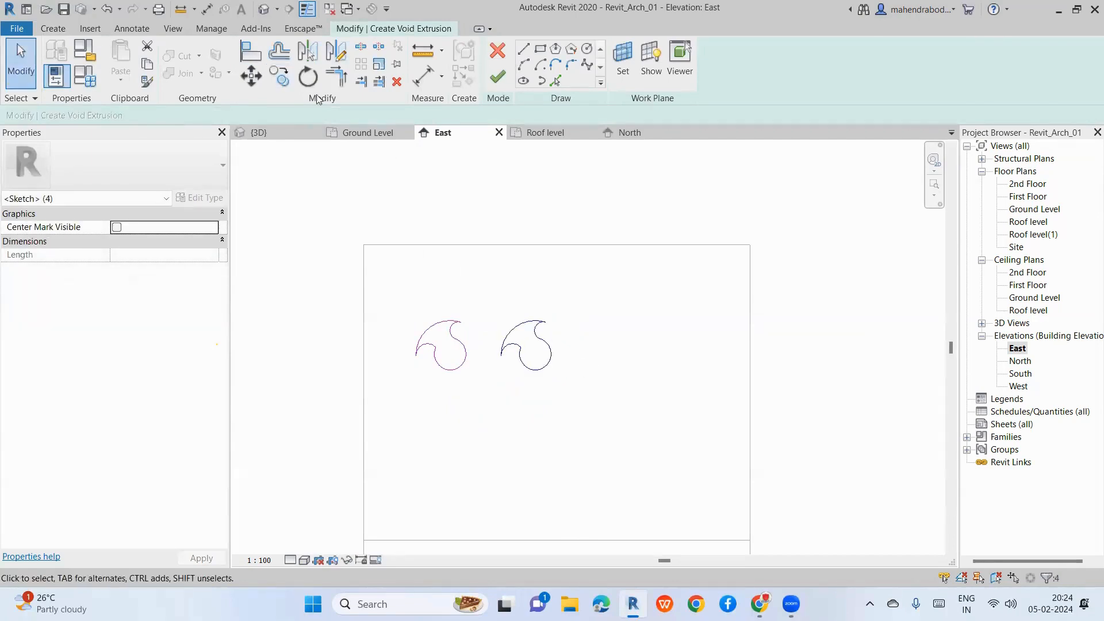
Step: Place multiple swirl copies to complete two rows of four
{"action": "left_click", "coordinate": [280, 76]}
{"action": "left_click", "coordinate": [262, 115]}
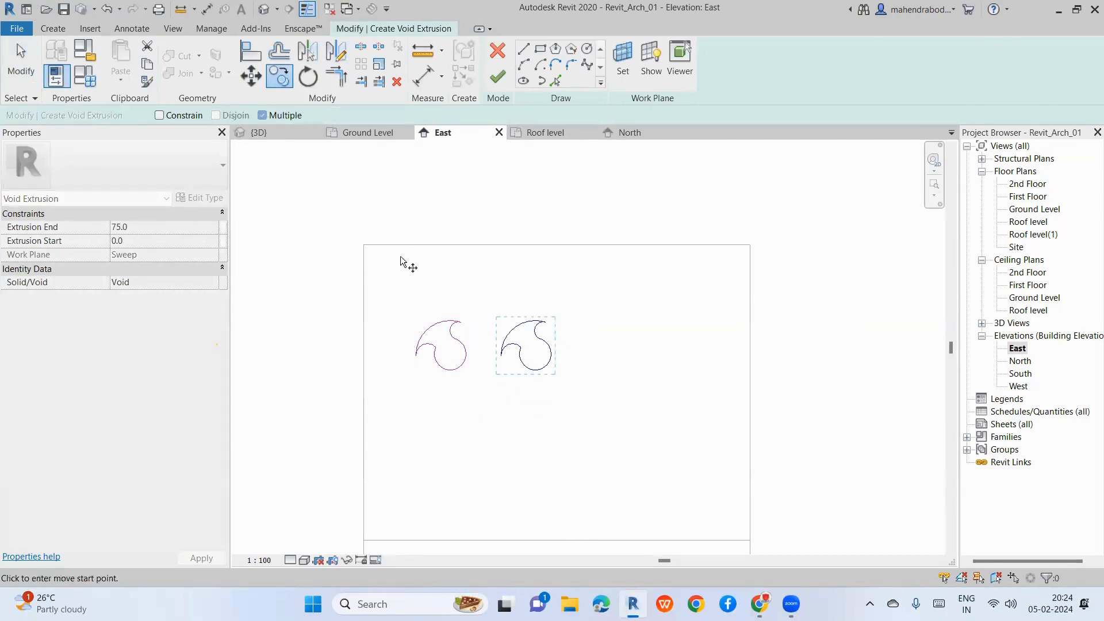
{"action": "left_click", "coordinate": [543, 368]}
{"action": "left_click", "coordinate": [618, 368]}
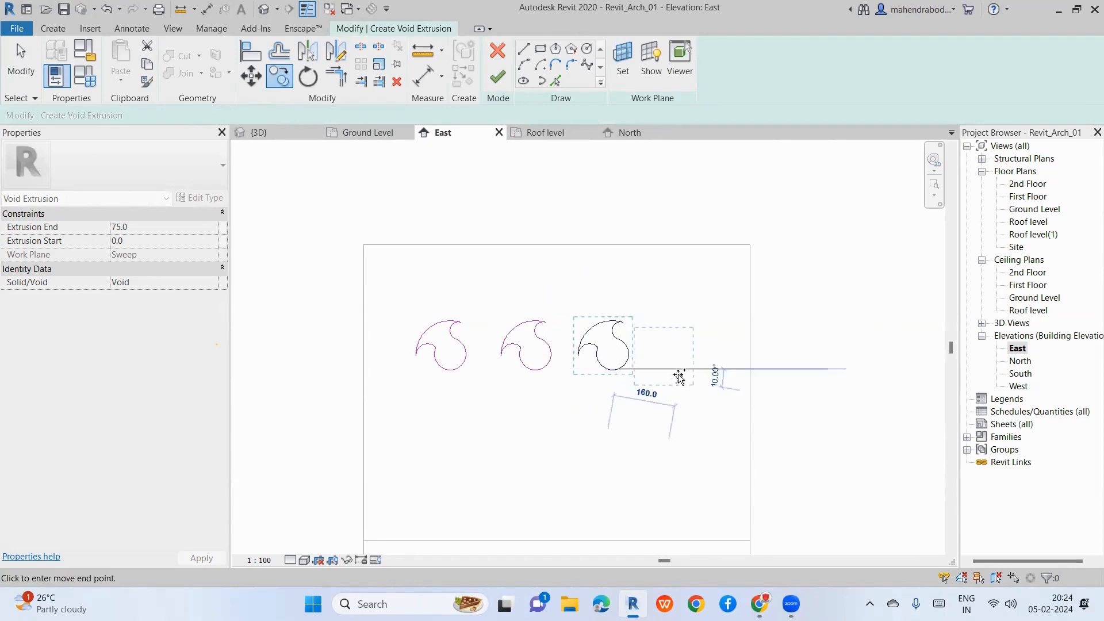
{"action": "left_click", "coordinate": [703, 369]}
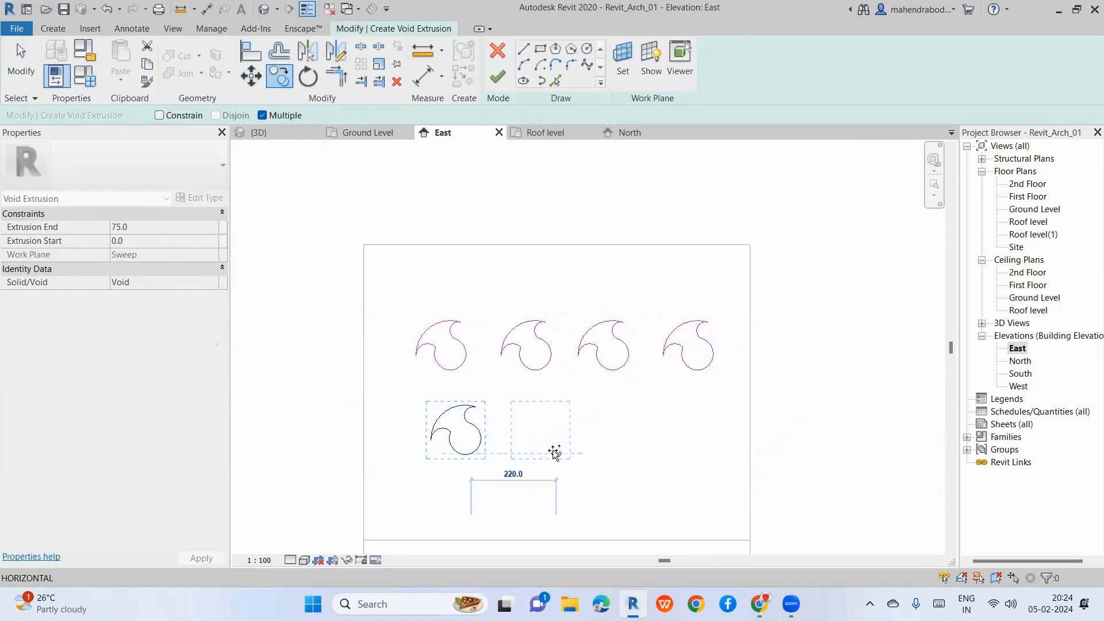
{"action": "left_click", "coordinate": [556, 453]}
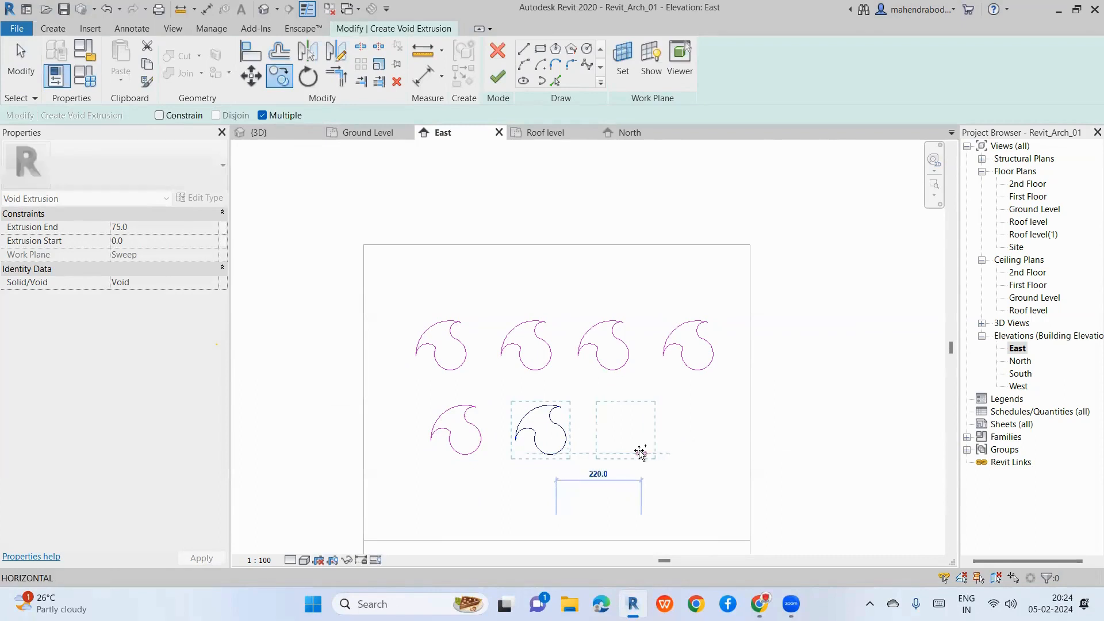
{"action": "left_click", "coordinate": [641, 453]}
{"action": "left_click", "coordinate": [716, 452]}
{"action": "scroll", "coordinate": [641, 345], "scroll_direction": "down", "scroll_amount": 3}
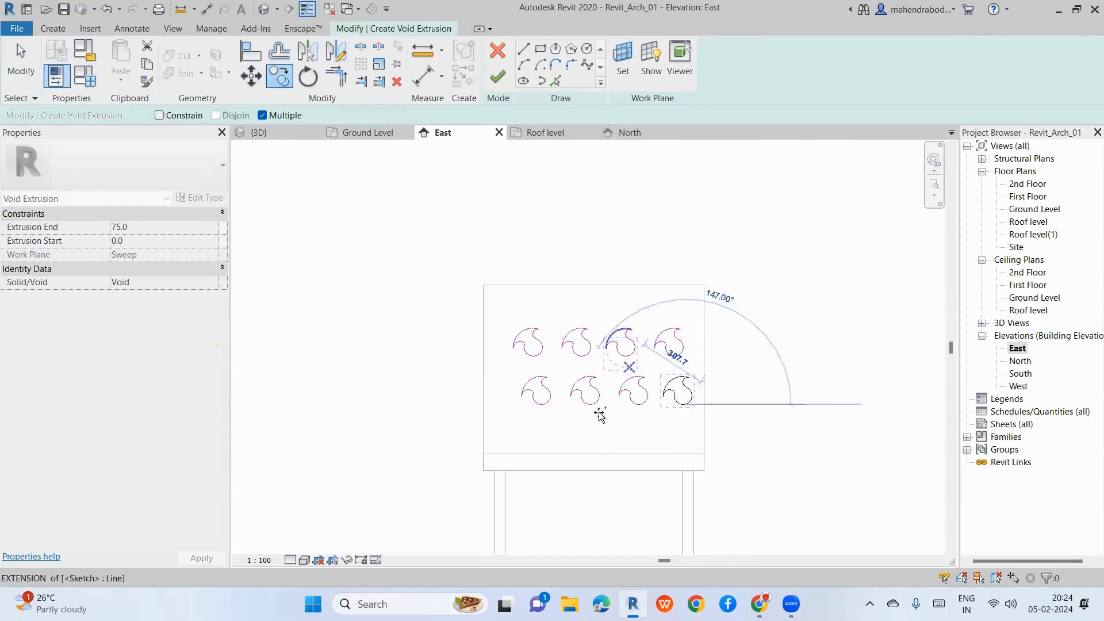
{"action": "key", "text": "Escape"}
{"action": "key", "text": "Escape"}
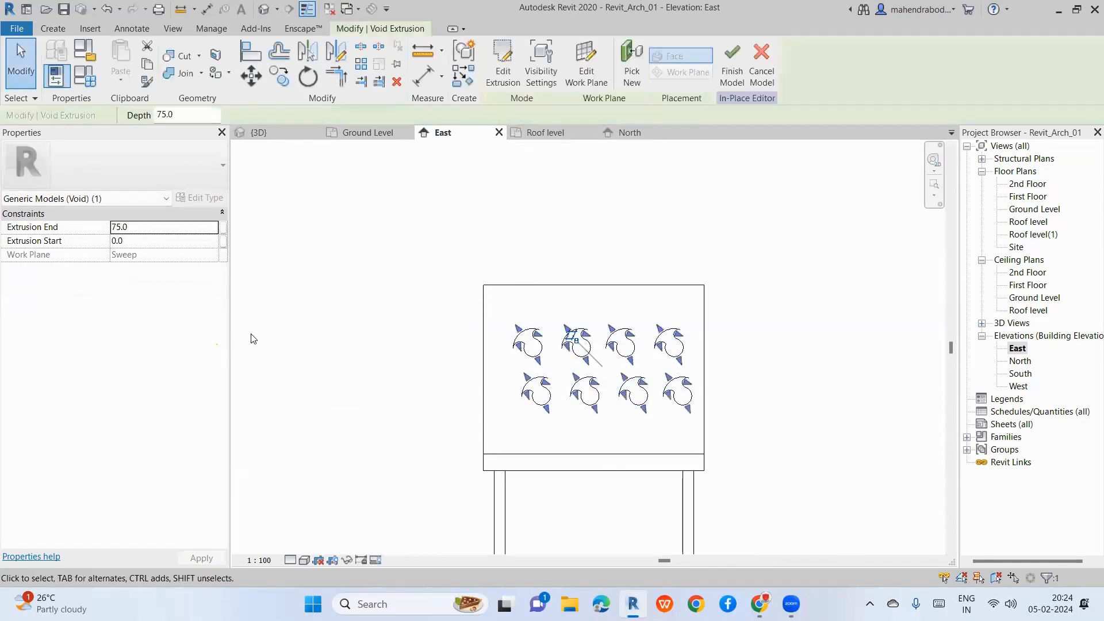
Step: Switch to the 3D view and orbit to look at the chair back
{"action": "left_click", "coordinate": [260, 133]}
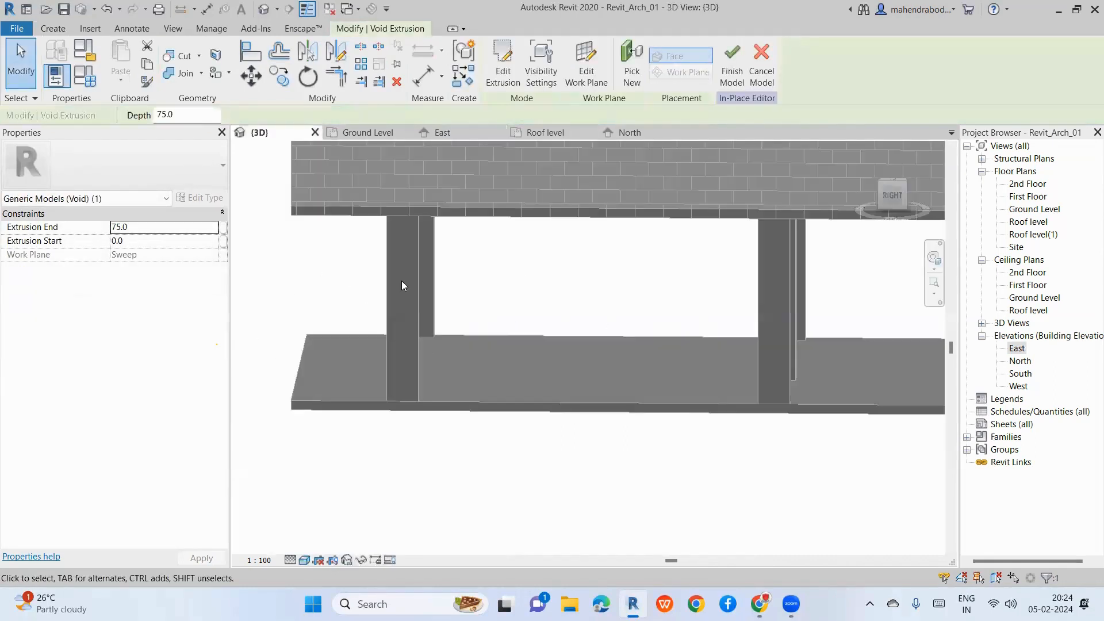
{"action": "scroll", "coordinate": [401, 280], "scroll_direction": "down", "scroll_amount": 2}
{"action": "scroll", "coordinate": [294, 402], "scroll_direction": "up", "scroll_amount": 4}
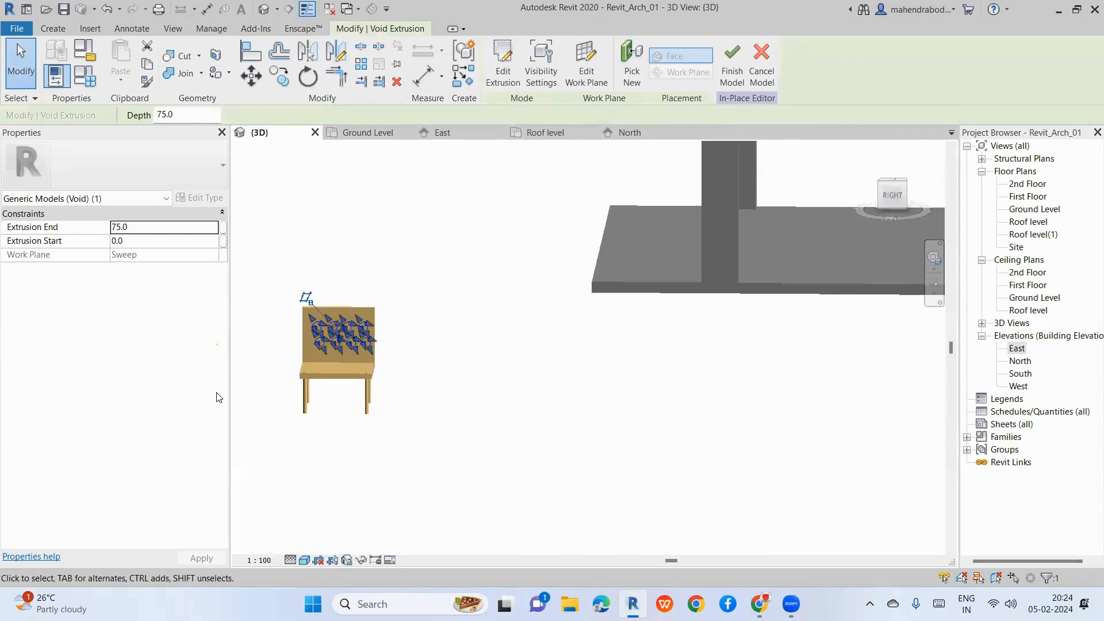
{"action": "left_click", "coordinate": [260, 341]}
{"action": "scroll", "coordinate": [261, 340], "scroll_direction": "up", "scroll_amount": 3}
{"action": "middle_click_drag", "start_coordinate": [338, 398], "coordinate": [377, 387], "text": "shift"}
{"action": "scroll", "coordinate": [579, 519], "scroll_direction": "down", "scroll_amount": 2}
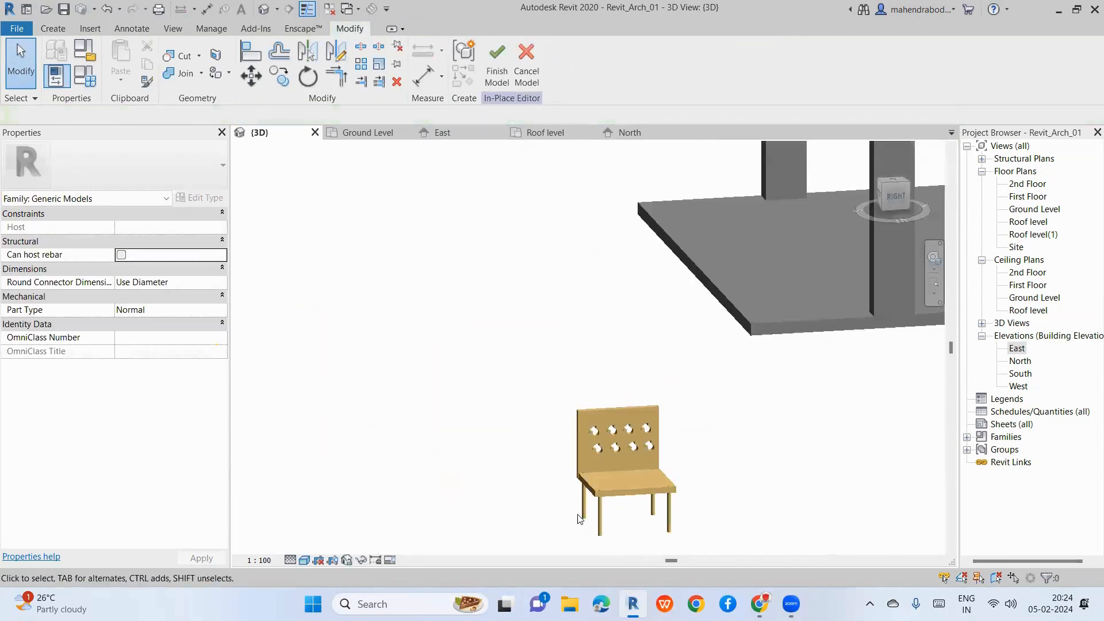
{"action": "scroll", "coordinate": [622, 454], "scroll_direction": "up", "scroll_amount": 7}
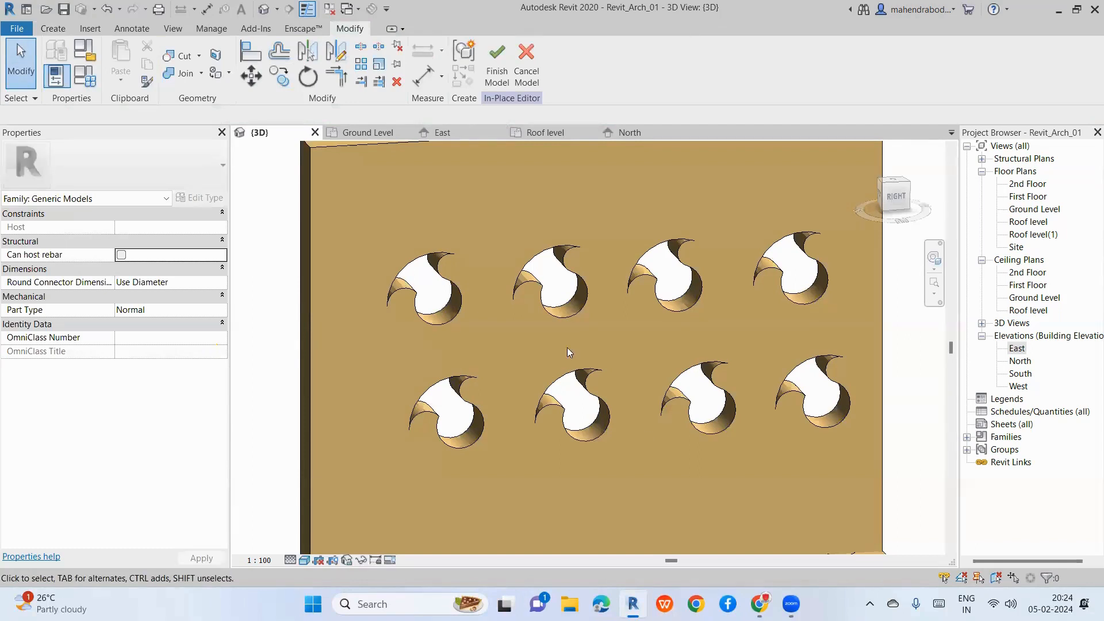
Step: Drag the swirl void extrusion's handle so the eight voids cut through the backrest
{"action": "left_click", "coordinate": [53, 28]}
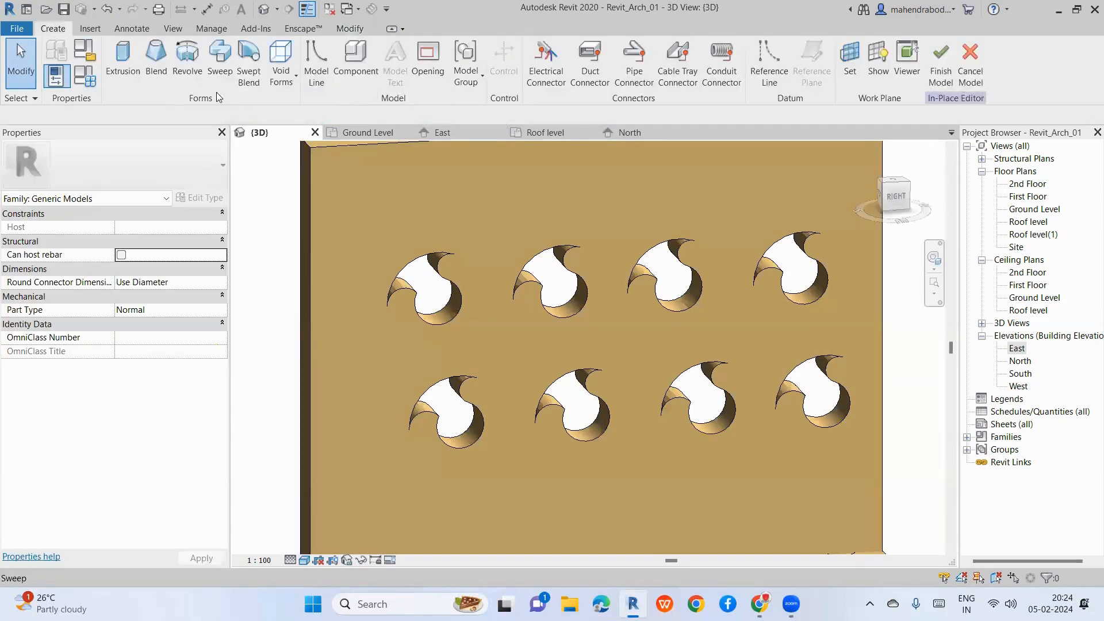
{"action": "left_click", "coordinate": [286, 86]}
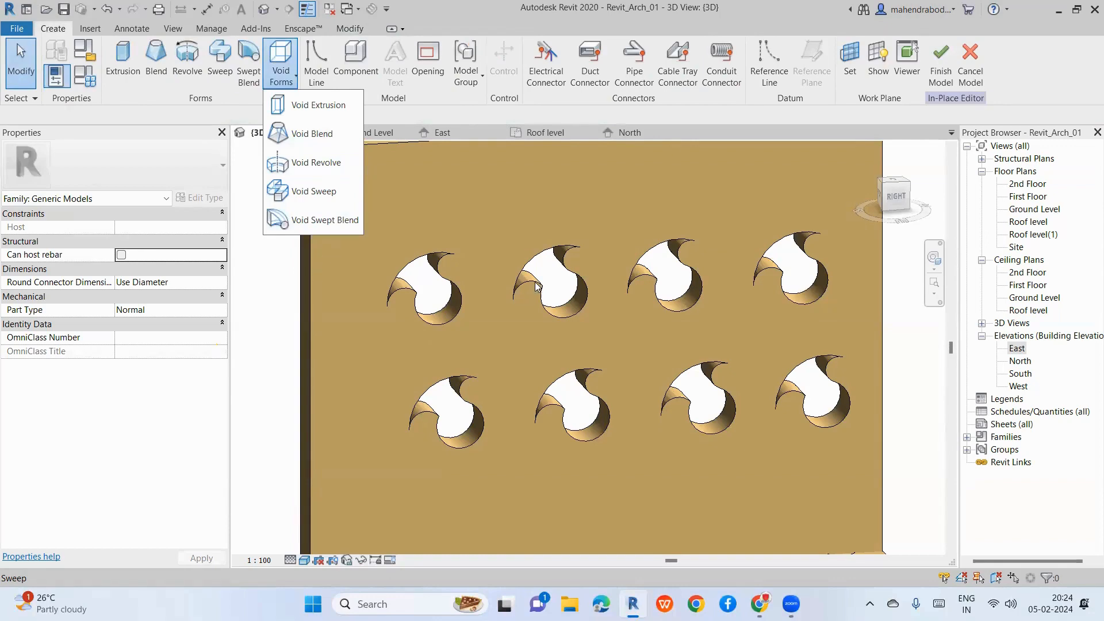
{"action": "left_click", "coordinate": [554, 313]}
{"action": "left_click", "coordinate": [554, 312]}
{"action": "scroll", "coordinate": [477, 291], "scroll_direction": "down", "scroll_amount": 3}
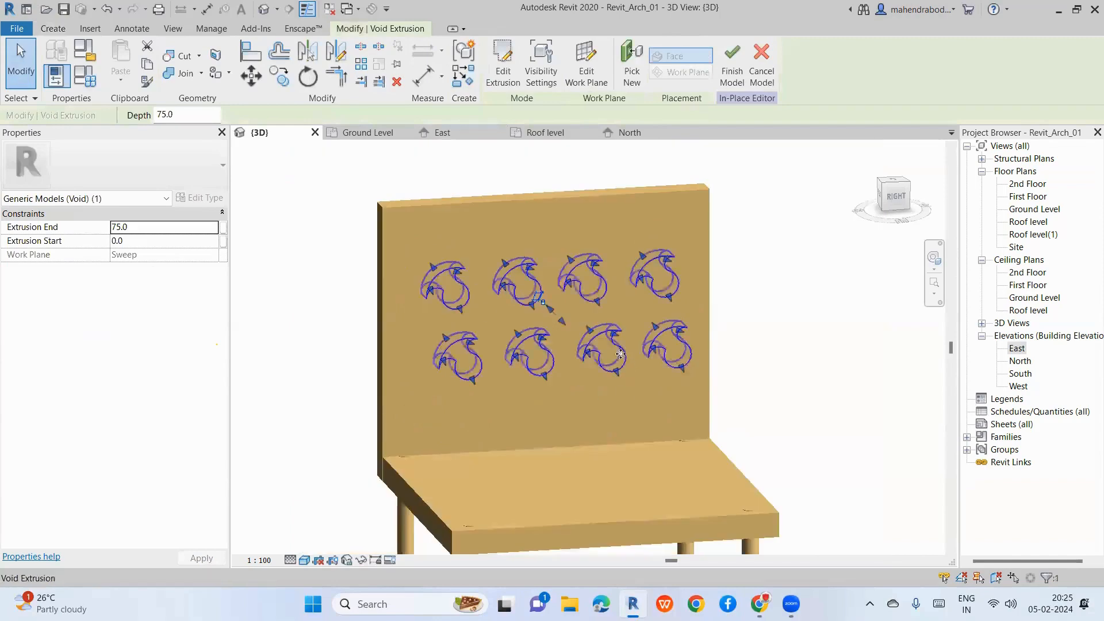
{"action": "left_click_drag", "start_coordinate": [564, 323], "coordinate": [617, 377]}
{"action": "left_click", "coordinate": [813, 362]}
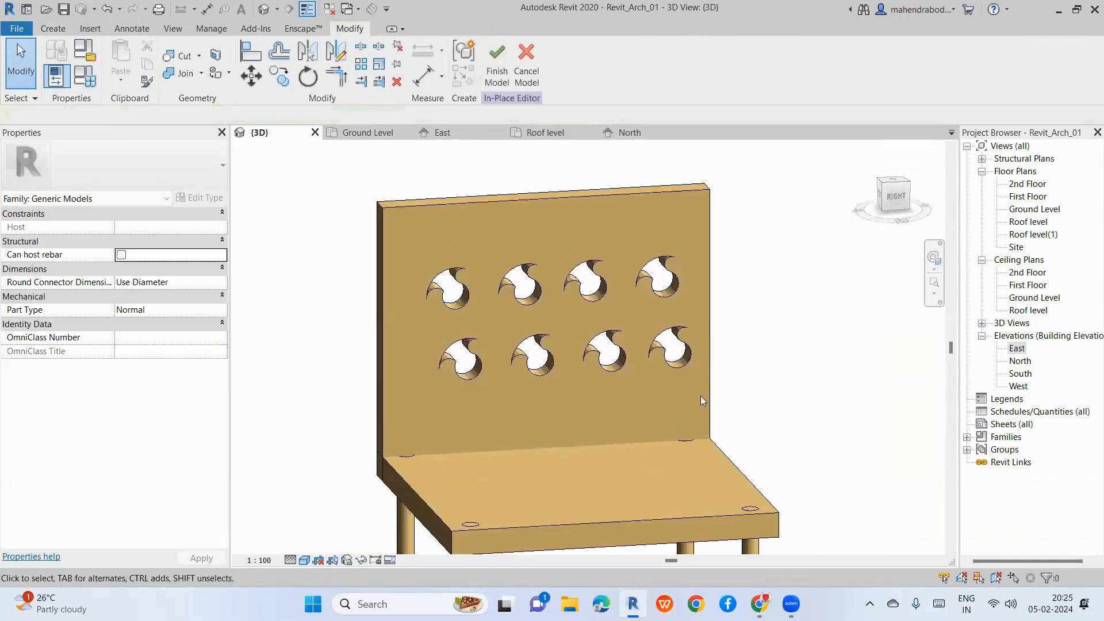
Step: Select the swirl void extrusions and inspect them side-on and from an angled 3D view
{"action": "left_click", "coordinate": [551, 352]}
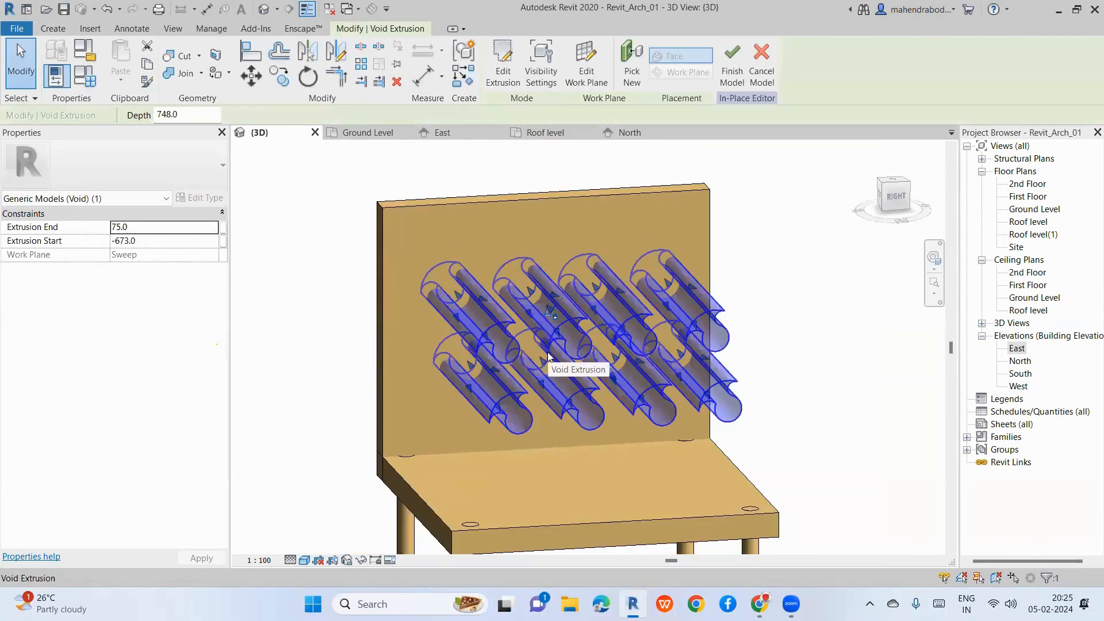
{"action": "left_click", "coordinate": [879, 199]}
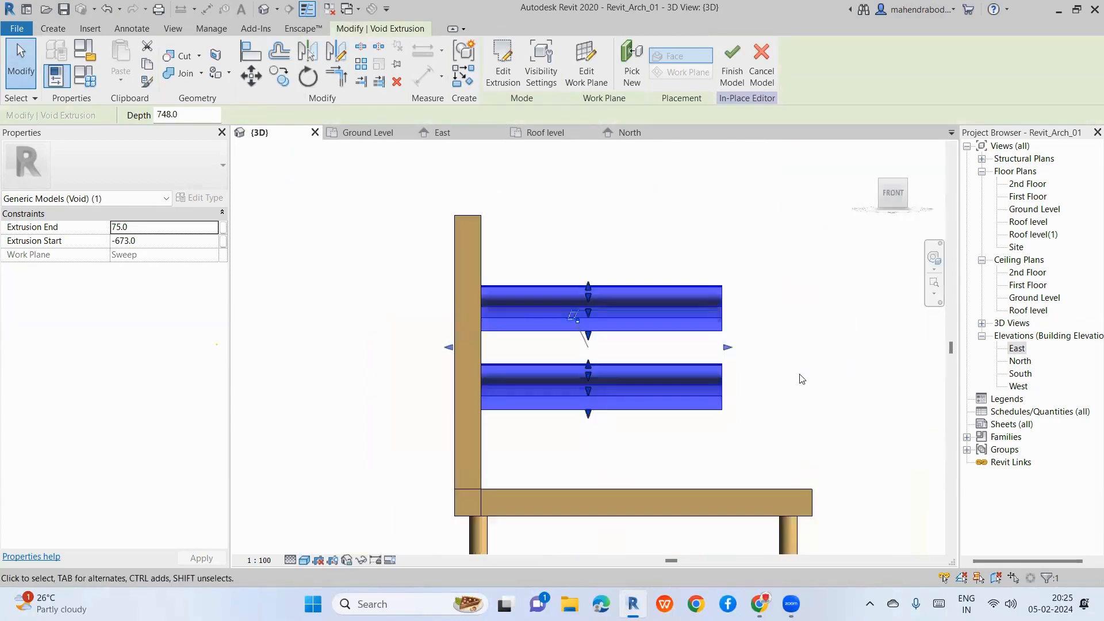
{"action": "left_click", "coordinate": [735, 357]}
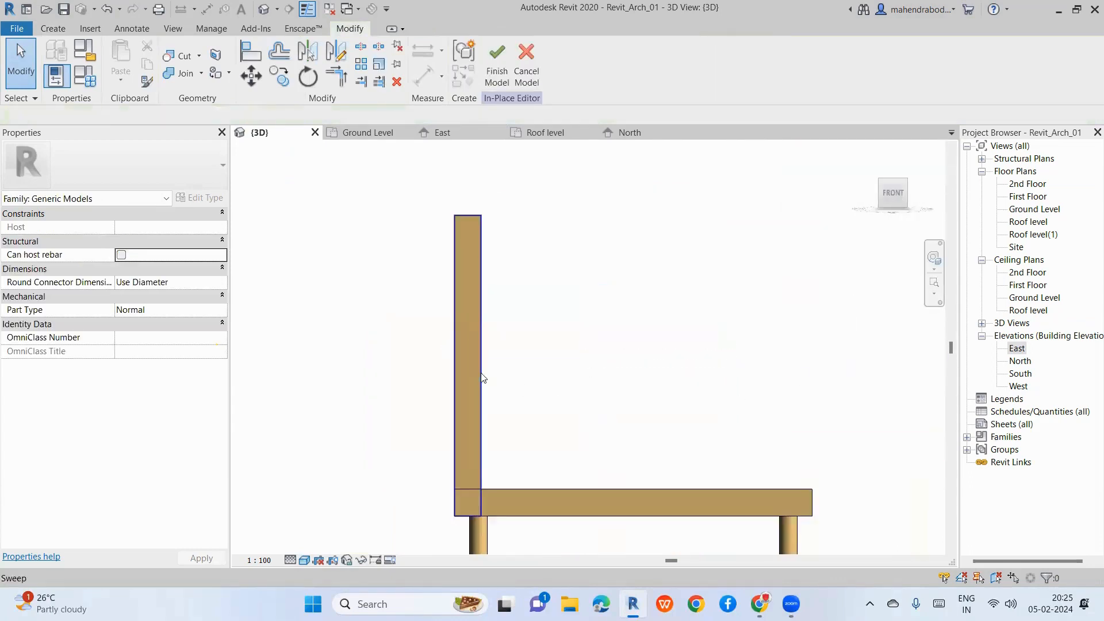
{"action": "left_click_drag", "start_coordinate": [315, 244], "coordinate": [586, 481]}
{"action": "middle_click_drag", "start_coordinate": [642, 411], "coordinate": [520, 391], "text": "shift"}
Step: From the front view, drag both ends of the void extrusions in toward the backrest
{"action": "left_click", "coordinate": [515, 395]}
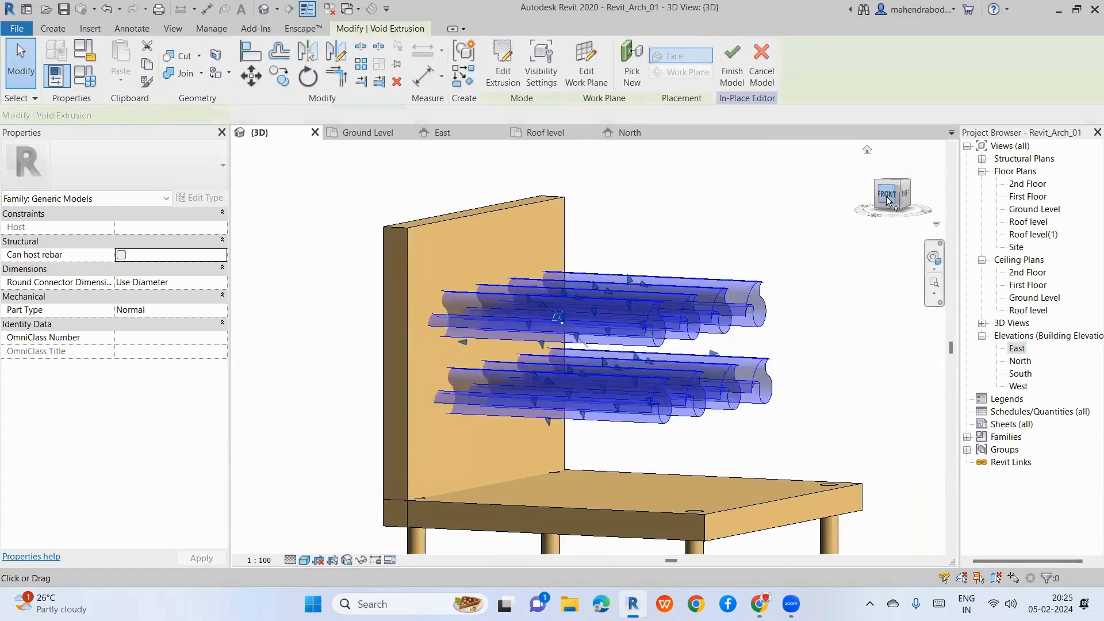
{"action": "left_click", "coordinate": [885, 195]}
{"action": "left_click_drag", "start_coordinate": [722, 348], "coordinate": [475, 388]}
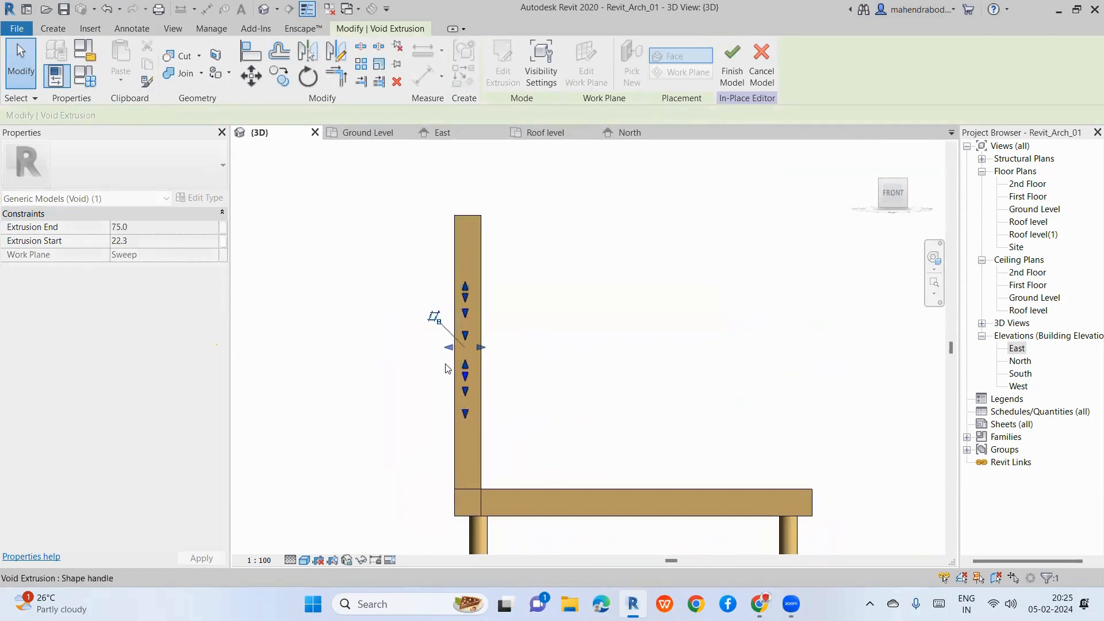
{"action": "scroll", "coordinate": [448, 353], "scroll_direction": "up", "scroll_amount": 2}
{"action": "left_click_drag", "start_coordinate": [456, 344], "coordinate": [389, 340]}
{"action": "left_click", "coordinate": [390, 335]}
{"action": "middle_click_drag", "start_coordinate": [524, 335], "coordinate": [421, 361], "text": "shift"}
{"action": "scroll", "coordinate": [275, 374], "scroll_direction": "down", "scroll_amount": 2}
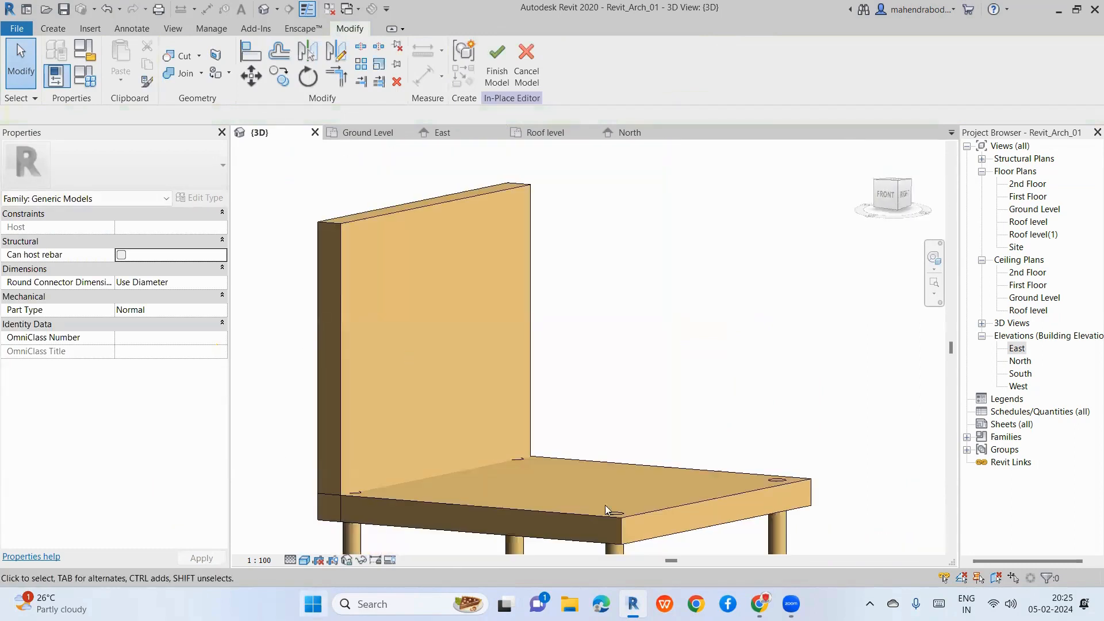
{"action": "scroll", "coordinate": [418, 354], "scroll_direction": "up", "scroll_amount": 3}
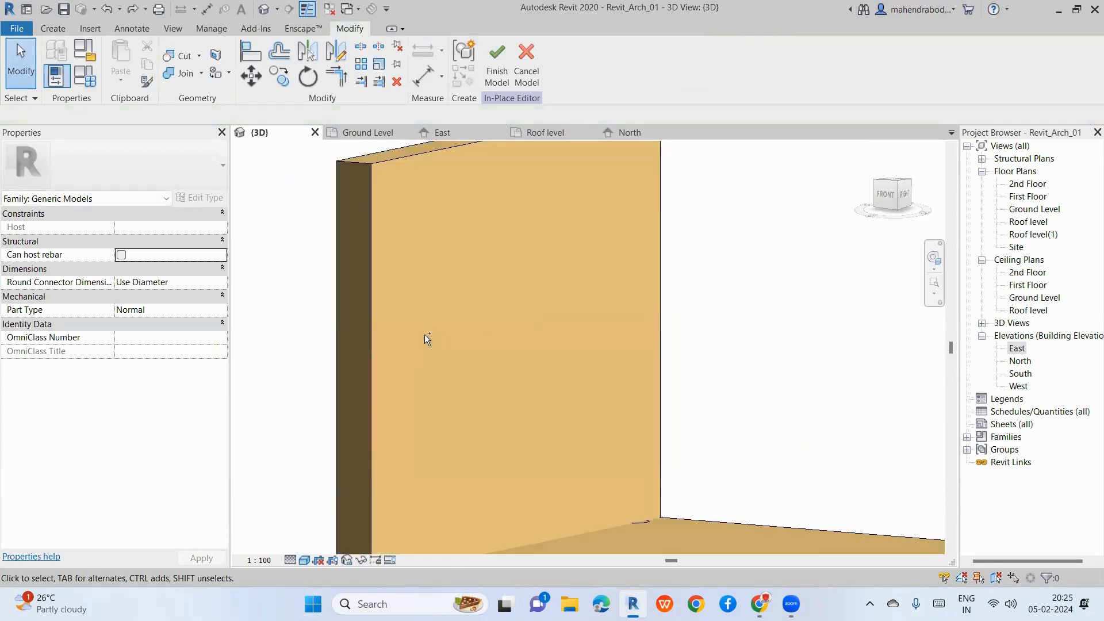
{"action": "scroll", "coordinate": [451, 360], "scroll_direction": "down", "scroll_amount": 3}
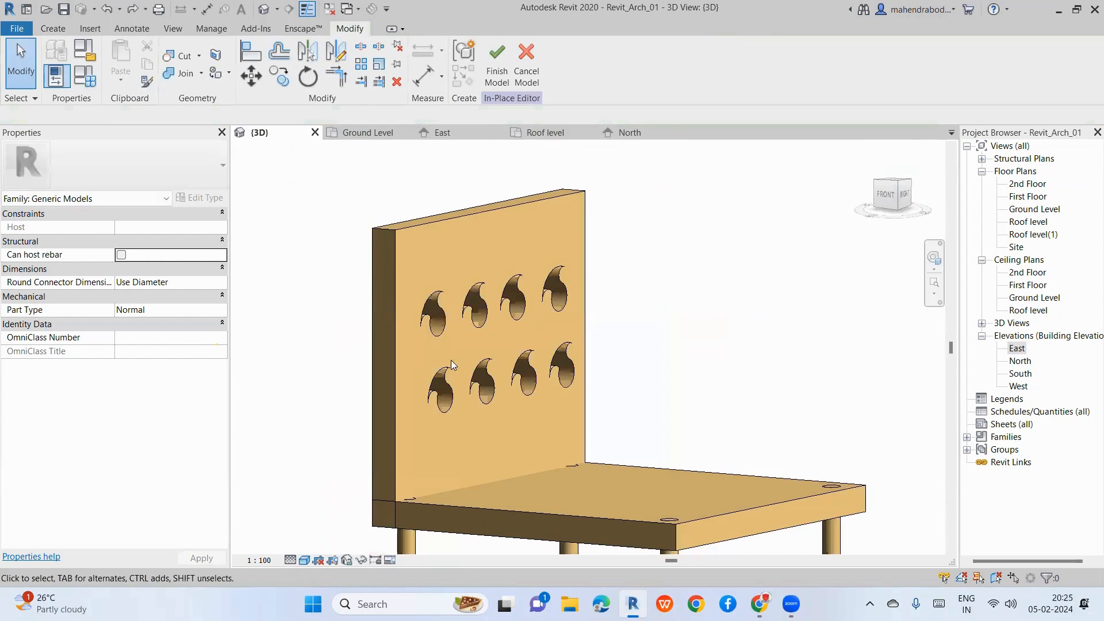
Step: Refine both void ends to the backrest thickness, then orbit to check the eight holes
{"action": "left_click", "coordinate": [498, 392]}
{"action": "left_click", "coordinate": [887, 195]}
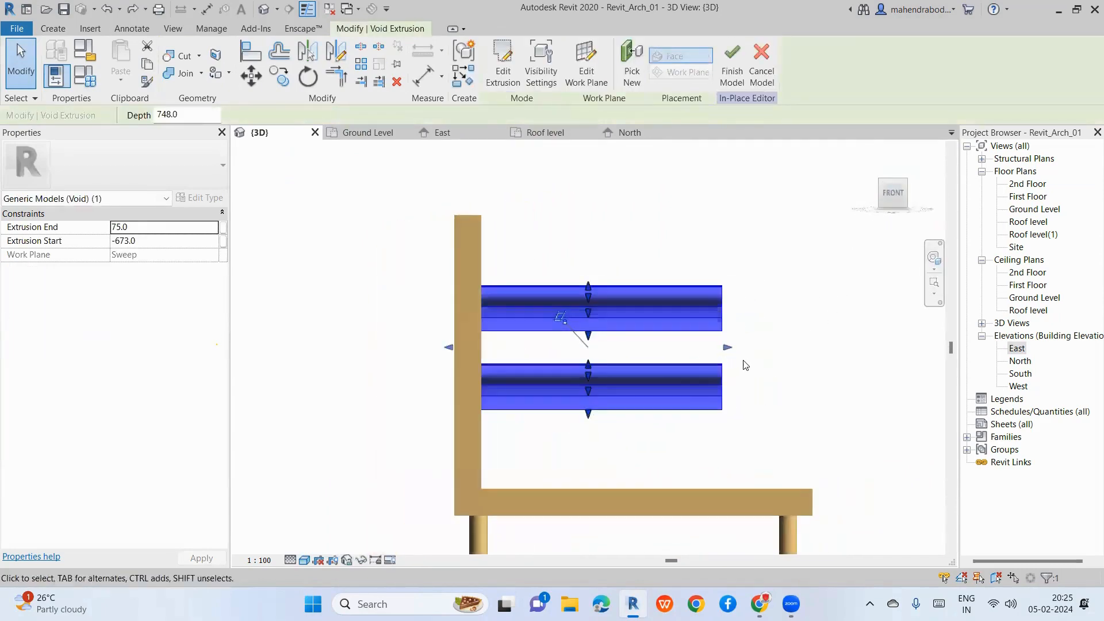
{"action": "left_click_drag", "start_coordinate": [727, 352], "coordinate": [498, 411]}
{"action": "left_click_drag", "start_coordinate": [449, 347], "coordinate": [469, 358]}
{"action": "left_click", "coordinate": [683, 394]}
{"action": "middle_click_drag", "start_coordinate": [682, 394], "coordinate": [801, 372], "text": "shift"}
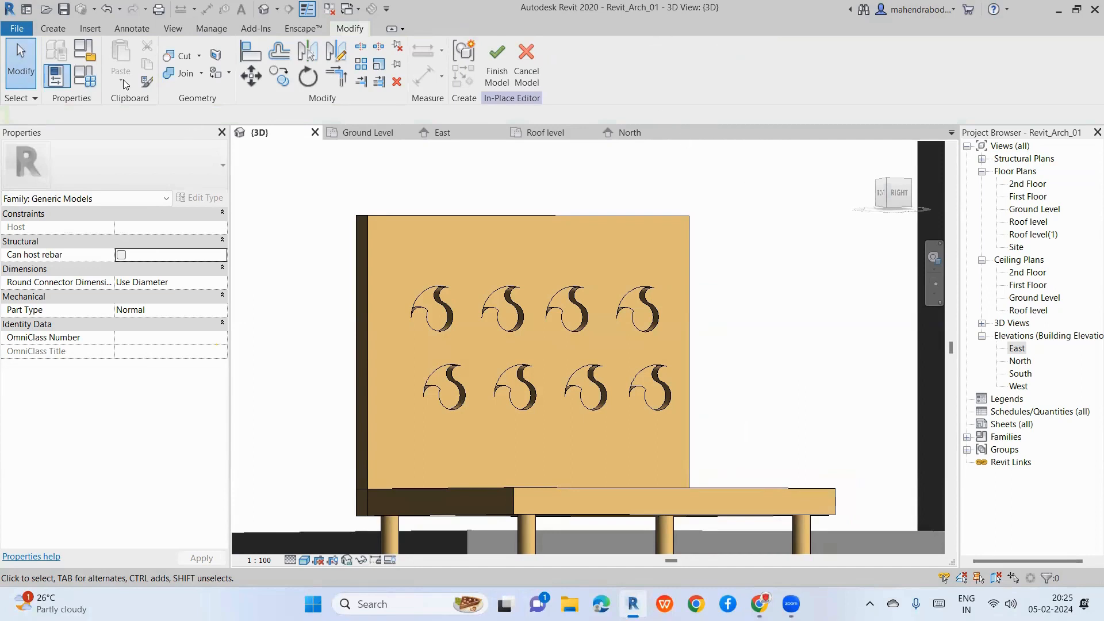
{"action": "left_click", "coordinate": [55, 30]}
{"action": "left_click", "coordinate": [283, 86]}
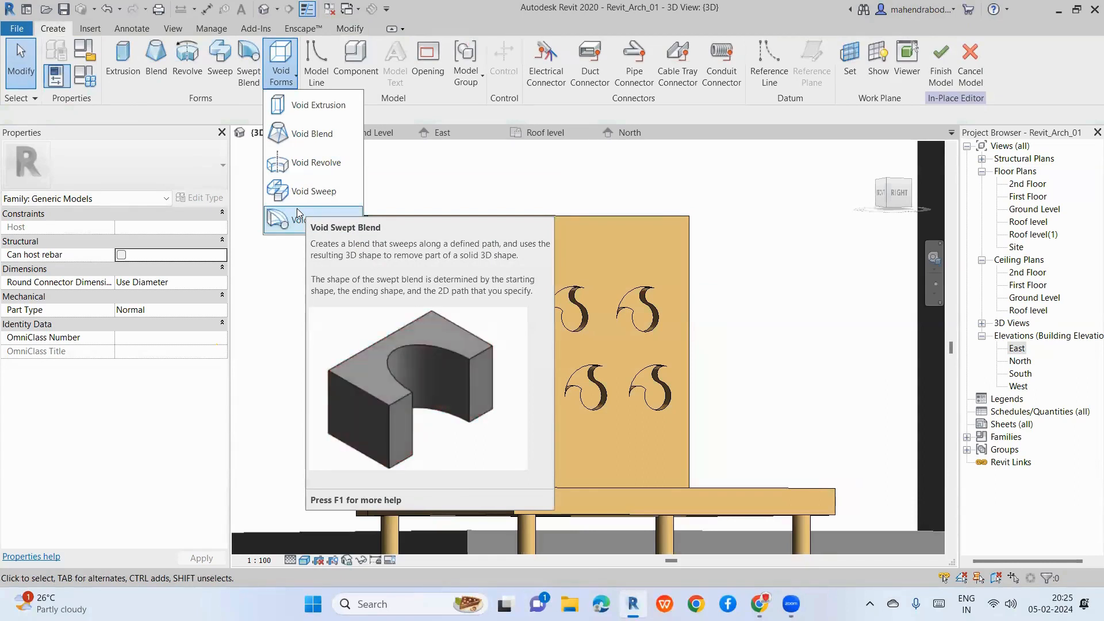
{"action": "left_click", "coordinate": [544, 163]}
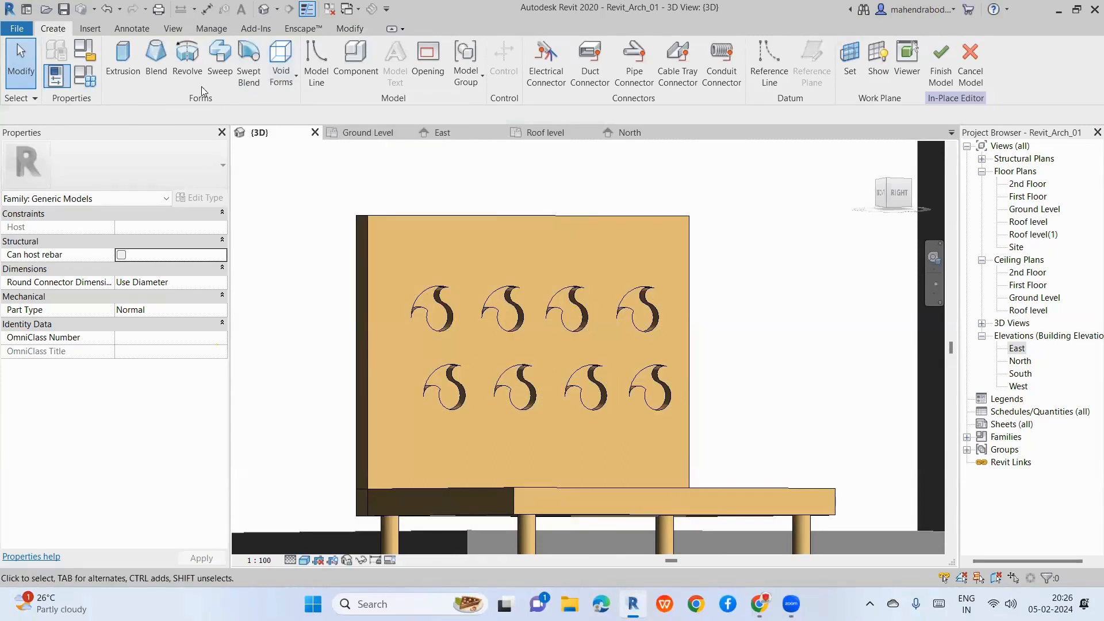
{"action": "left_click", "coordinate": [501, 302]}
{"action": "left_click", "coordinate": [310, 310]}
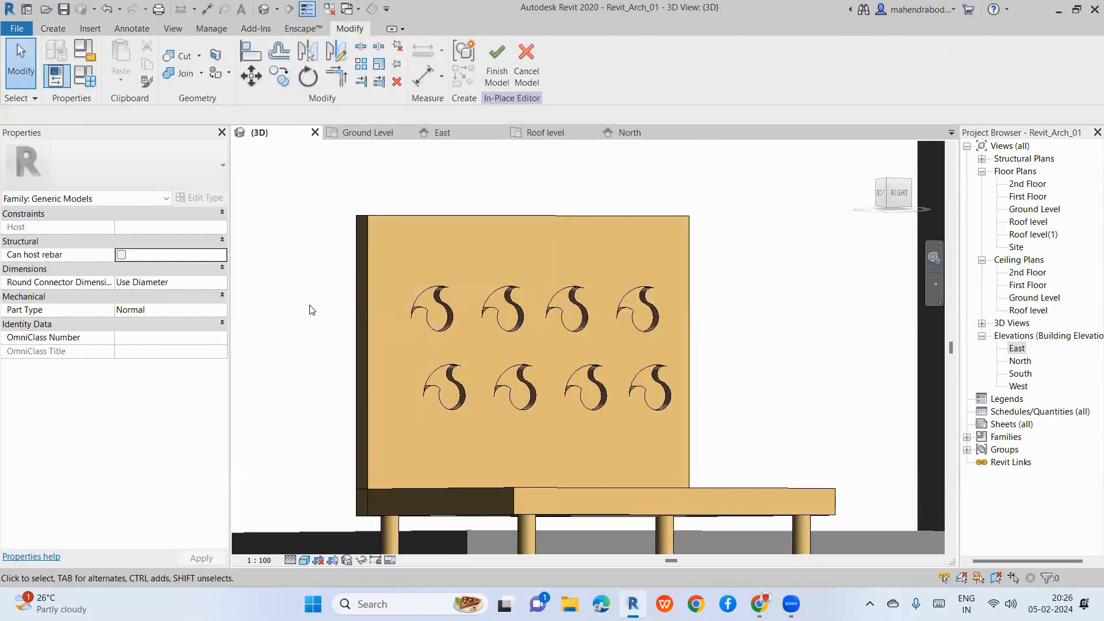
{"action": "middle_click_drag", "start_coordinate": [310, 310], "coordinate": [441, 402], "text": "shift"}
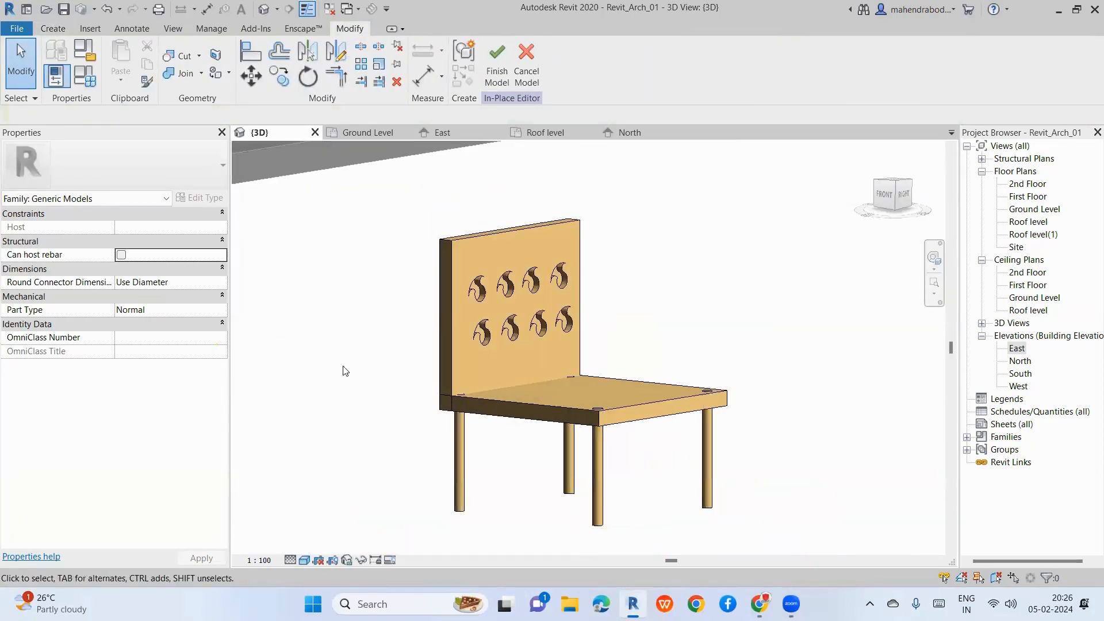
{"action": "left_click", "coordinate": [53, 28]}
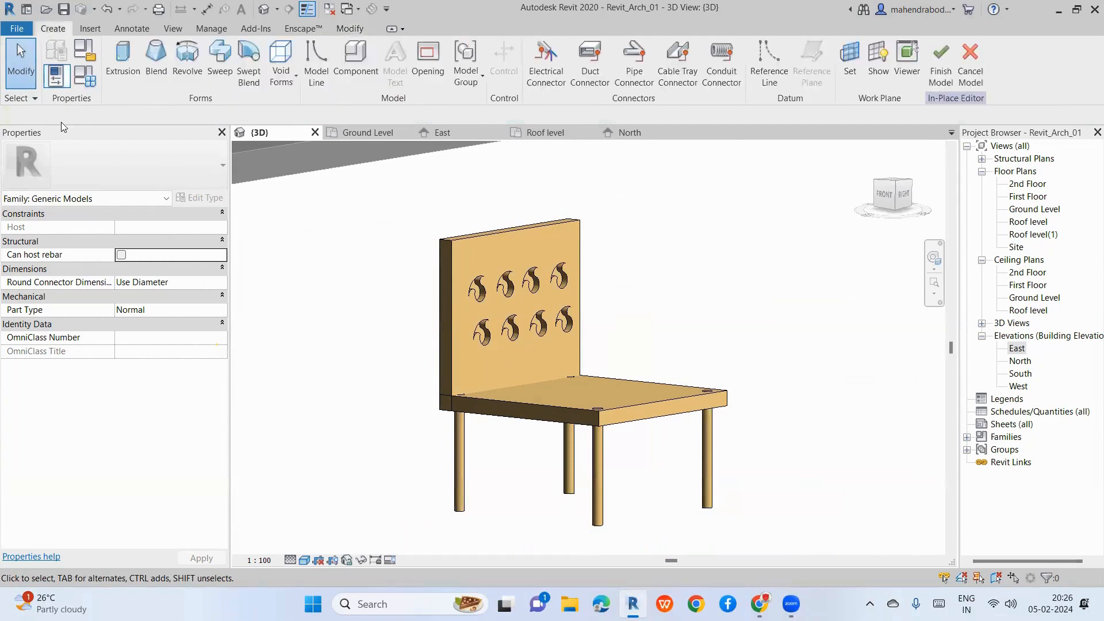
{"action": "left_click", "coordinate": [127, 75]}
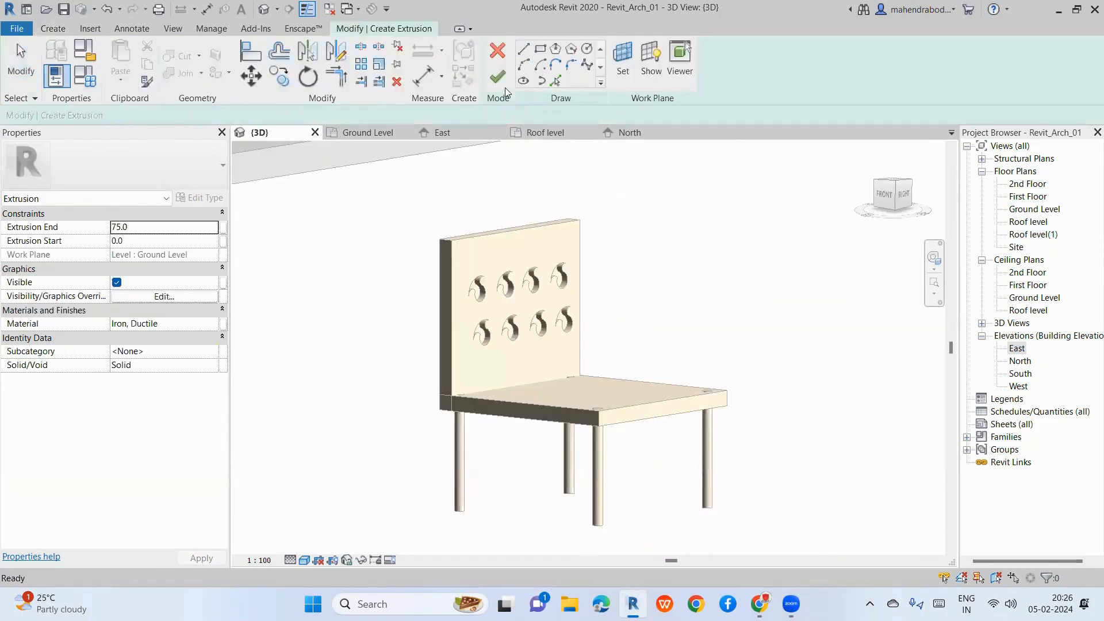
{"action": "left_click", "coordinate": [498, 74]}
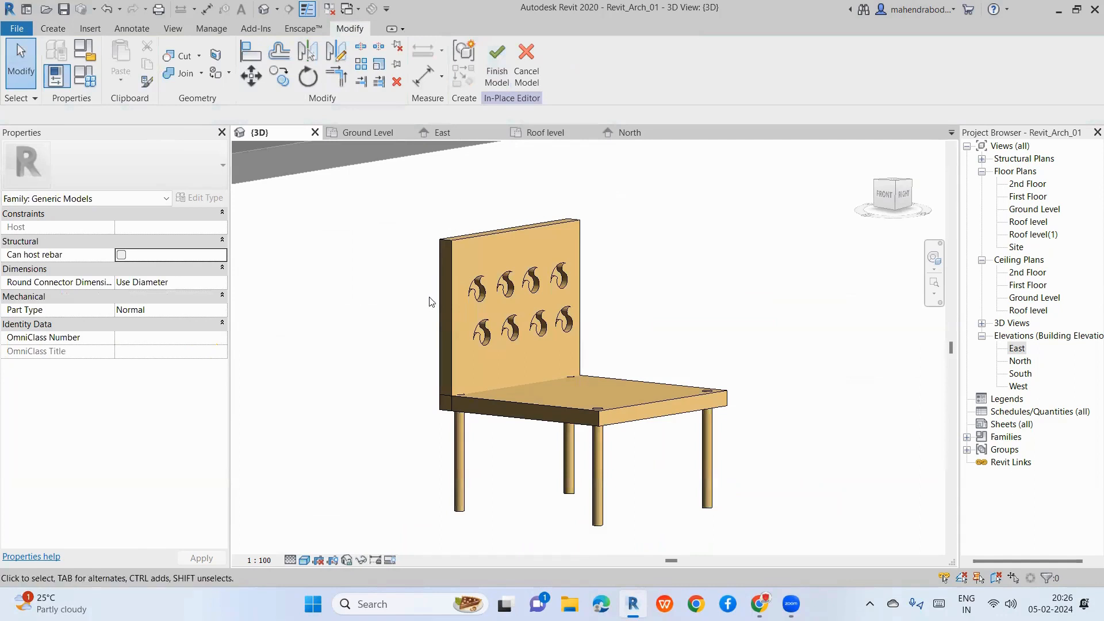
{"action": "left_click", "coordinate": [516, 330]}
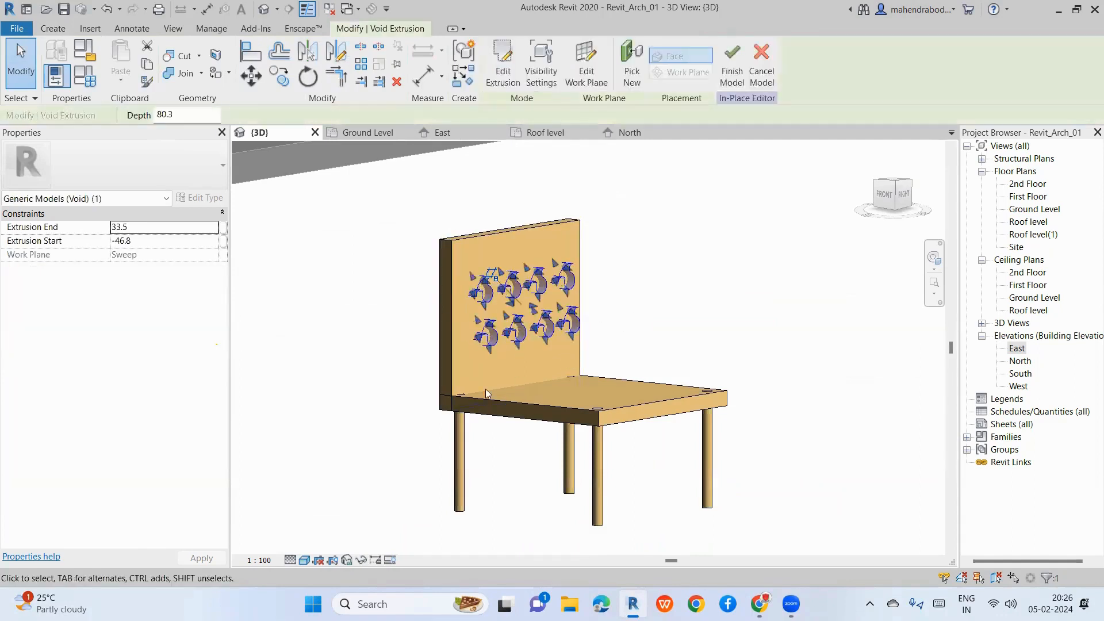
{"action": "middle_click_drag", "start_coordinate": [389, 364], "coordinate": [386, 361], "text": "shift"}
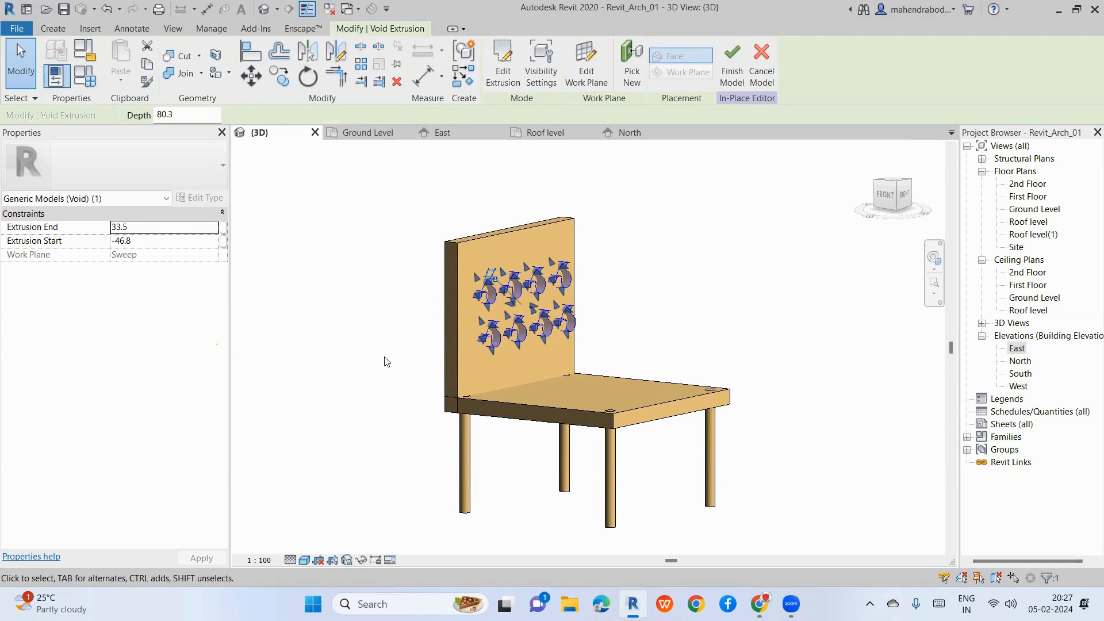
{"action": "left_click", "coordinate": [638, 298]}
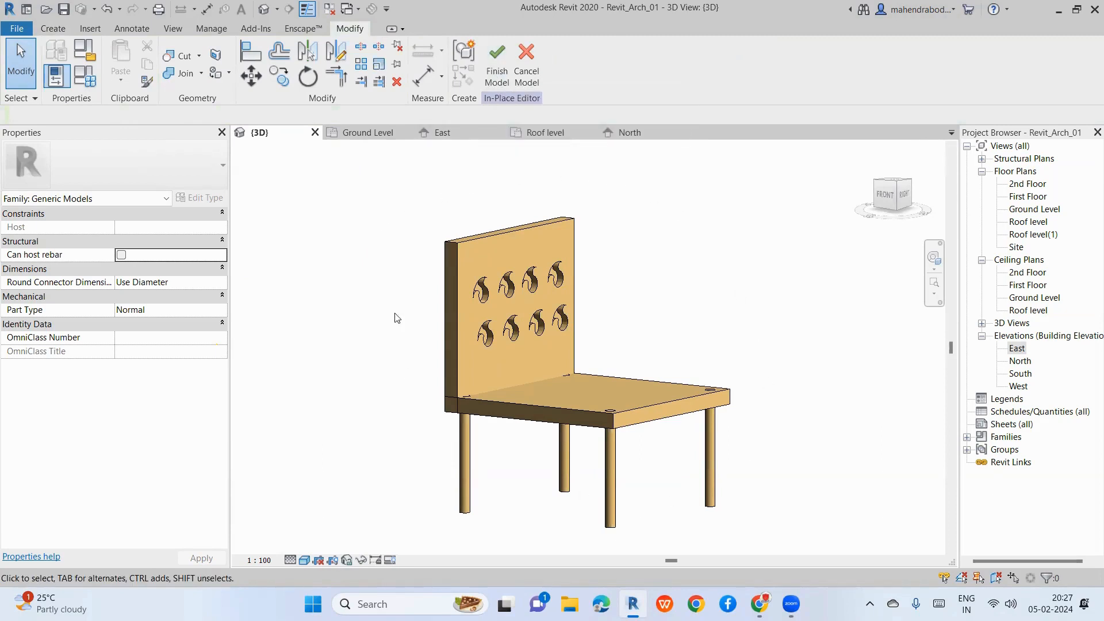
Step: Finish the in-place chair model and select the finished chair
{"action": "left_click", "coordinate": [496, 70]}
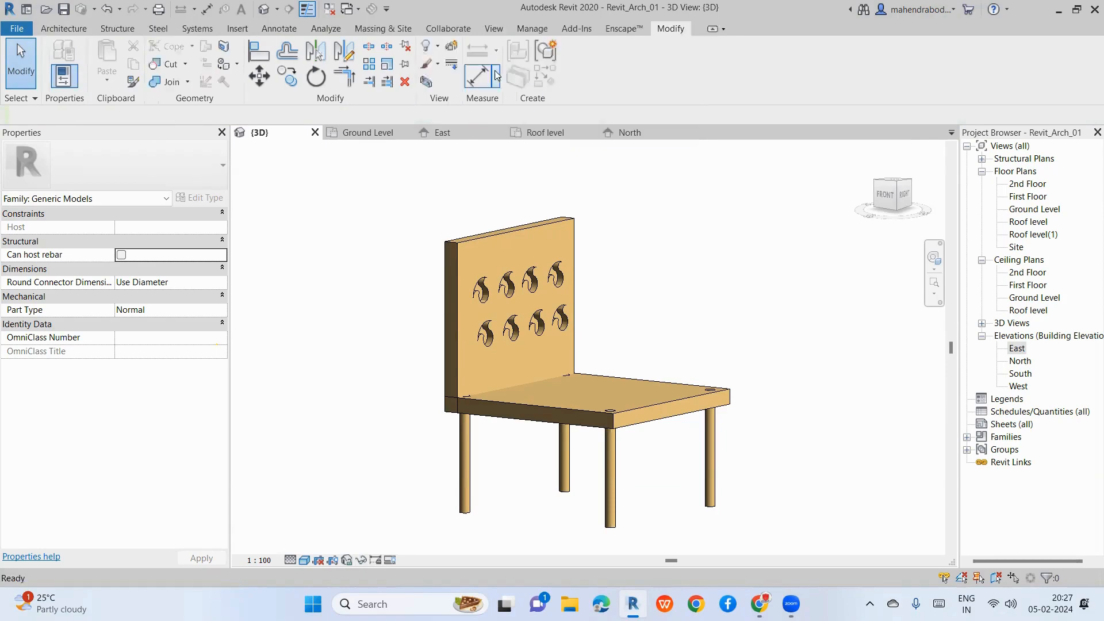
{"action": "scroll", "coordinate": [551, 313], "scroll_direction": "down", "scroll_amount": 5}
{"action": "left_click", "coordinate": [551, 314]}
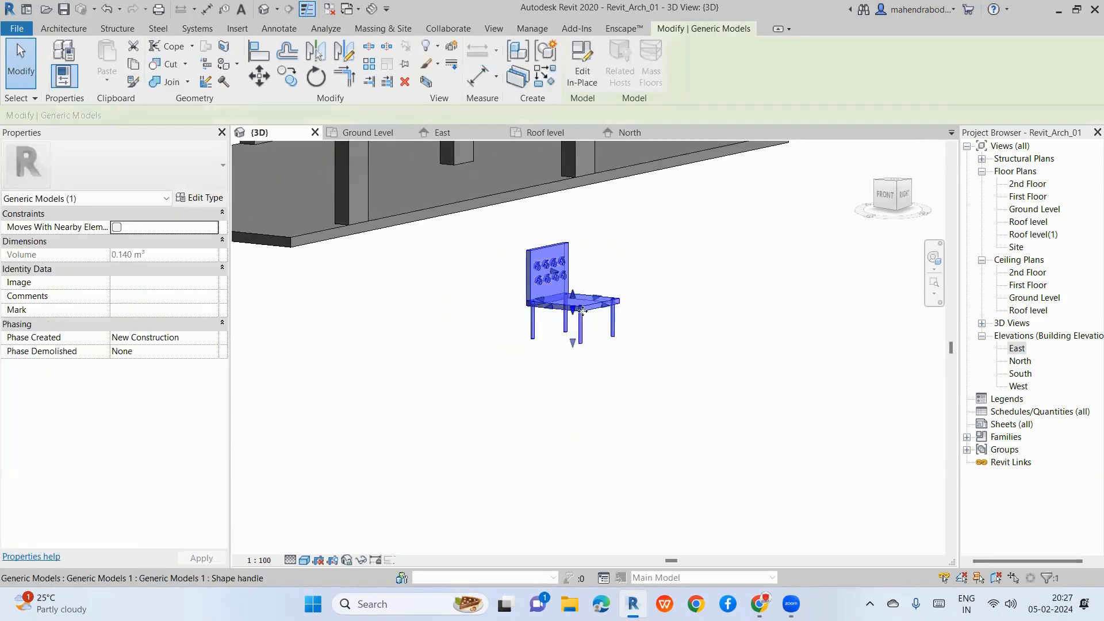
Step: Copy the chair with Multiple, placing seven copies around the model
{"action": "left_click", "coordinate": [287, 76]}
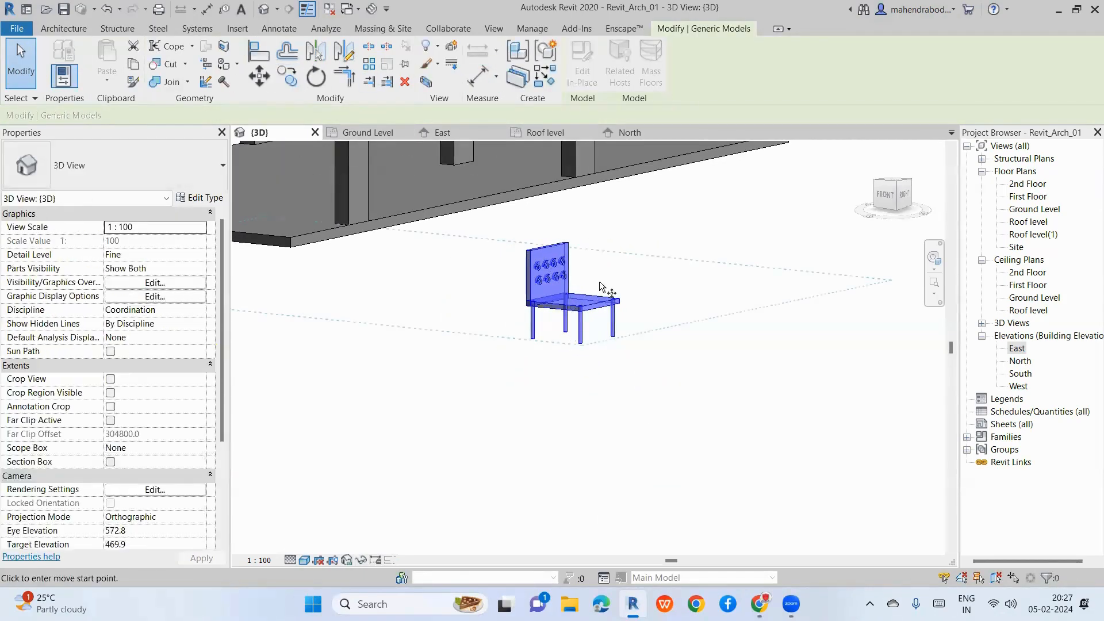
{"action": "left_click", "coordinate": [581, 294]}
{"action": "left_click", "coordinate": [800, 249]}
{"action": "left_click", "coordinate": [818, 367]}
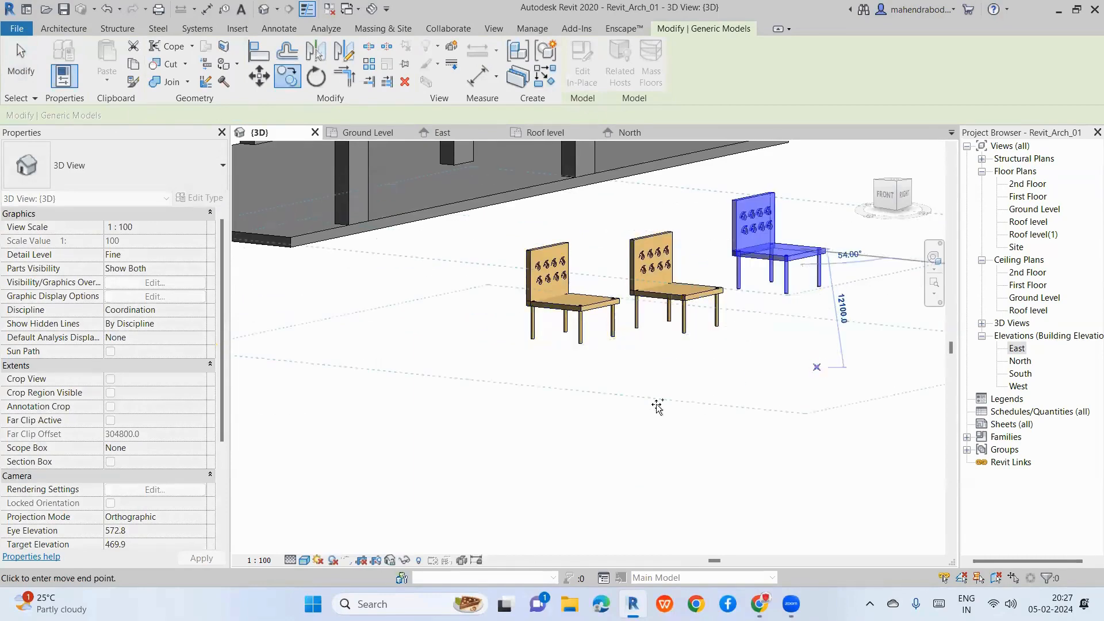
{"action": "left_click", "coordinate": [655, 405]}
{"action": "left_click", "coordinate": [464, 422]}
{"action": "left_click", "coordinate": [372, 421]}
{"action": "left_click", "coordinate": [439, 297]}
{"action": "left_click", "coordinate": [523, 386]}
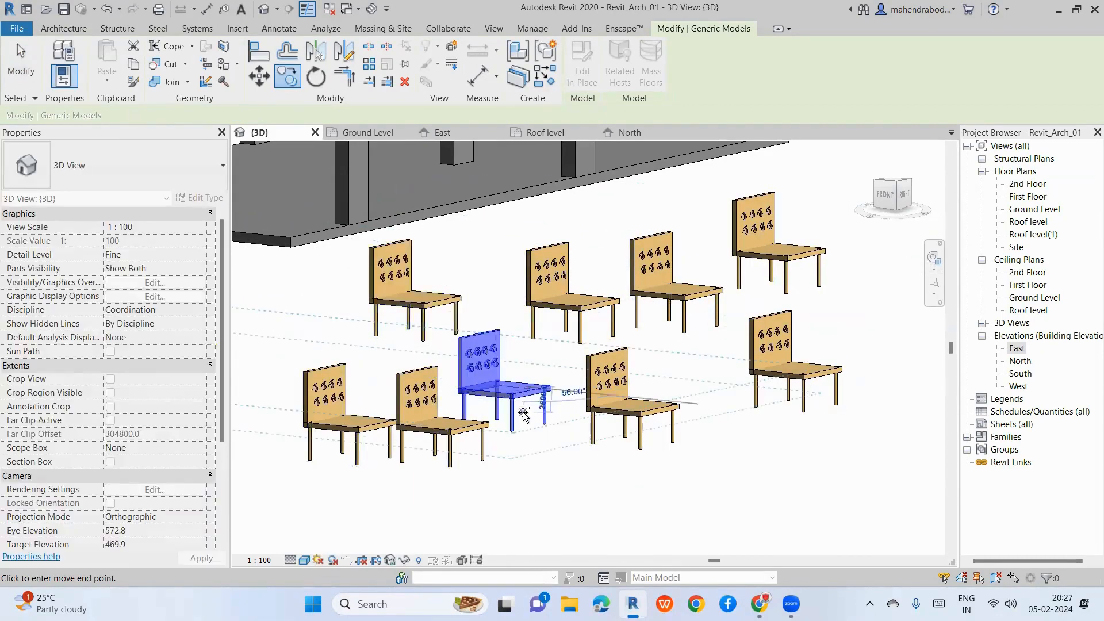
{"action": "key", "text": "Escape"}
{"action": "key", "text": "Escape"}
Step: Window-select all nine chairs and delete them
{"action": "scroll", "coordinate": [452, 311], "scroll_direction": "down", "scroll_amount": 3}
{"action": "left_click", "coordinate": [573, 377]}
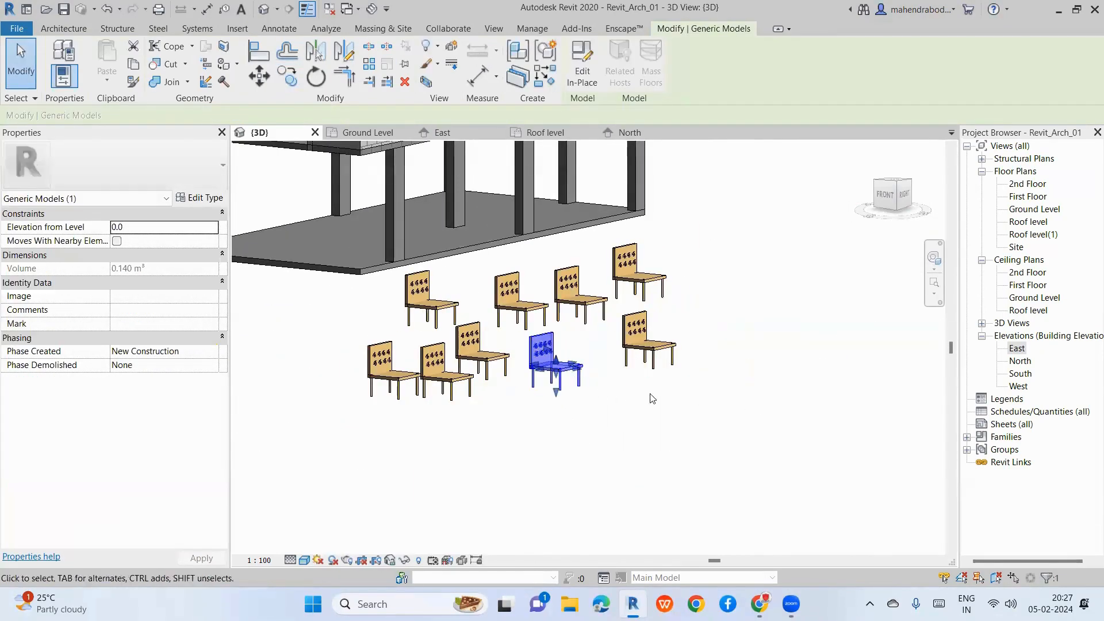
{"action": "middle_click_drag", "start_coordinate": [575, 380], "coordinate": [614, 365], "text": "shift"}
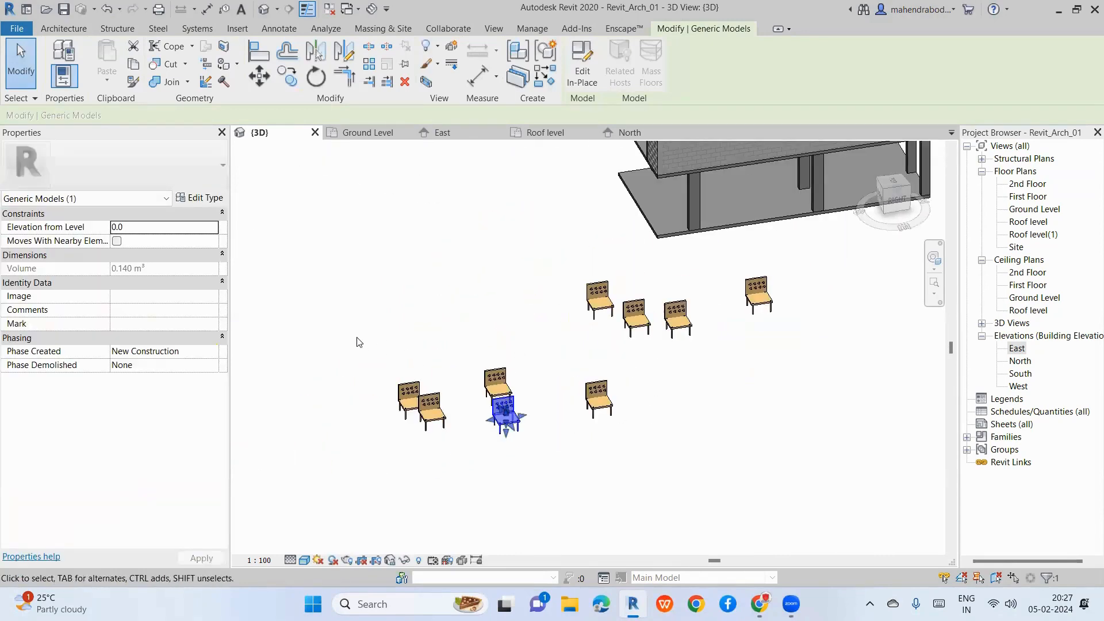
{"action": "left_click_drag", "start_coordinate": [329, 254], "coordinate": [798, 478]}
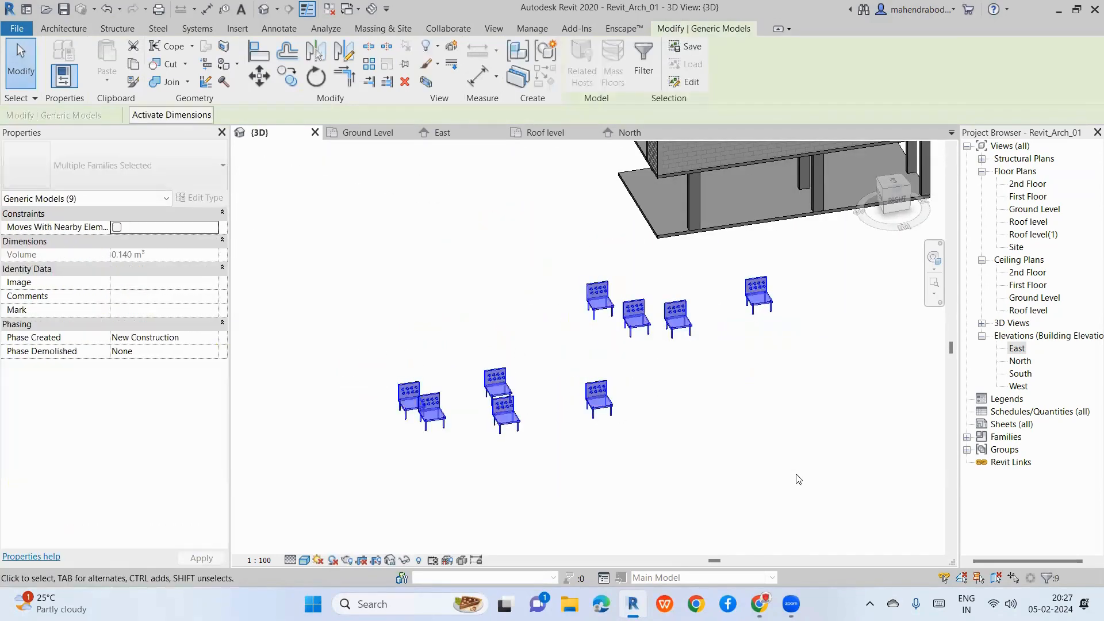
{"action": "key", "text": "Delete"}
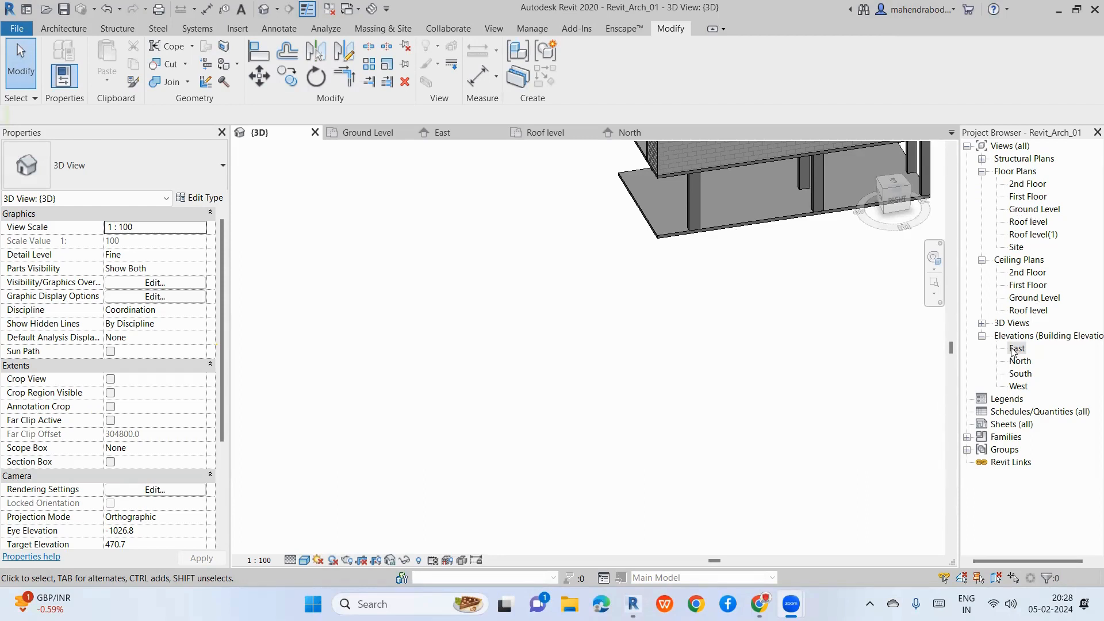
Step: On Ground Level, create a Model In-Place family in Generic Models, keeping the name Generic Models 1
{"action": "double_click", "coordinate": [1033, 209]}
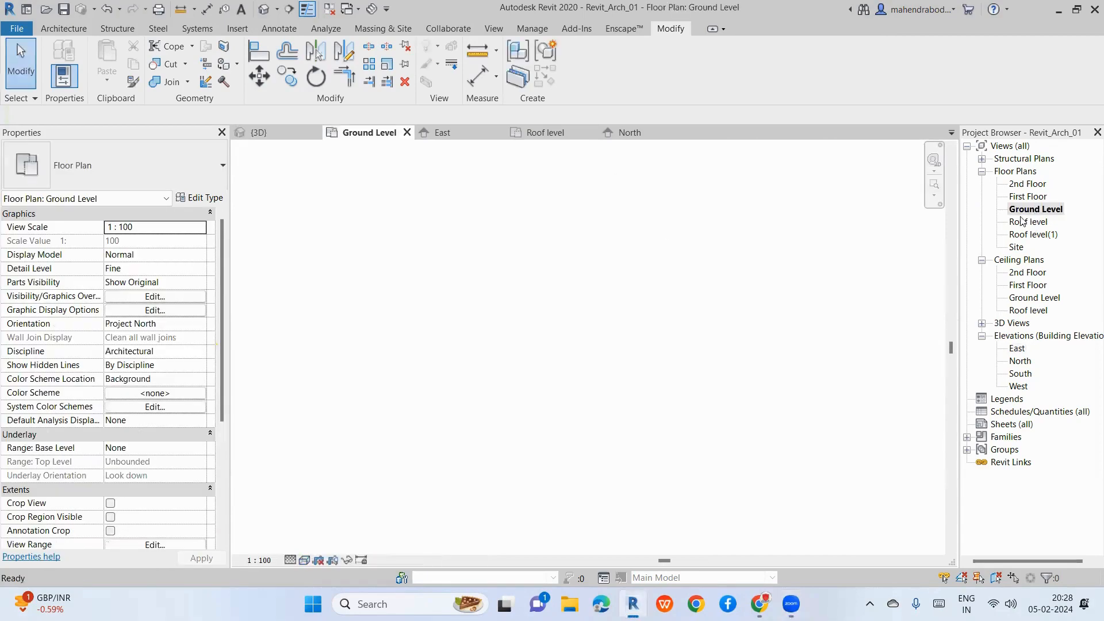
{"action": "left_click", "coordinate": [62, 29]}
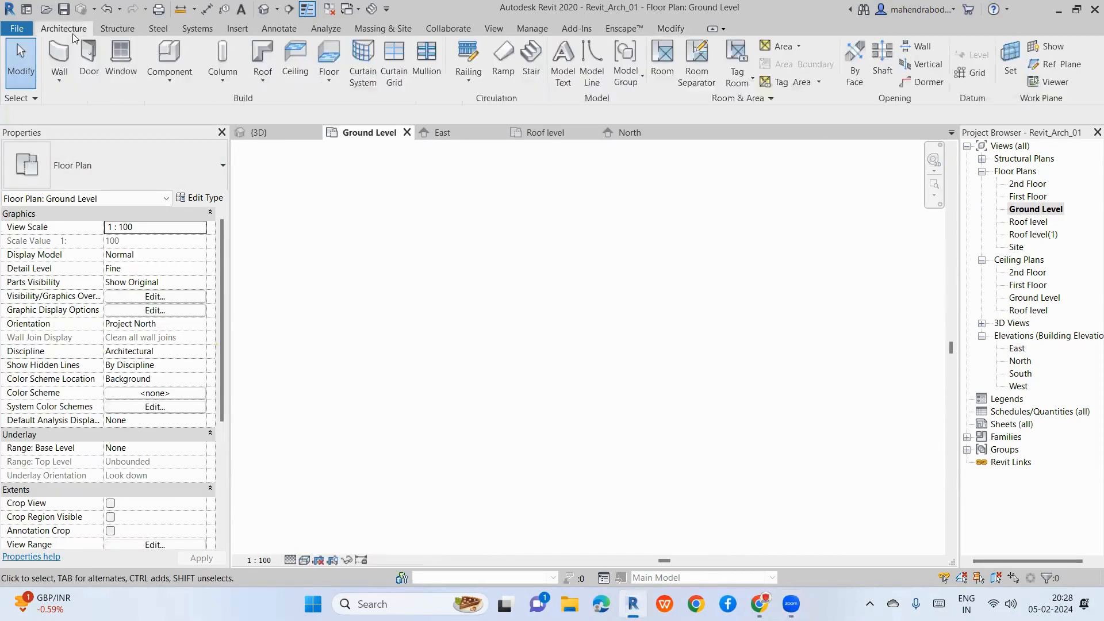
{"action": "left_click", "coordinate": [169, 73]}
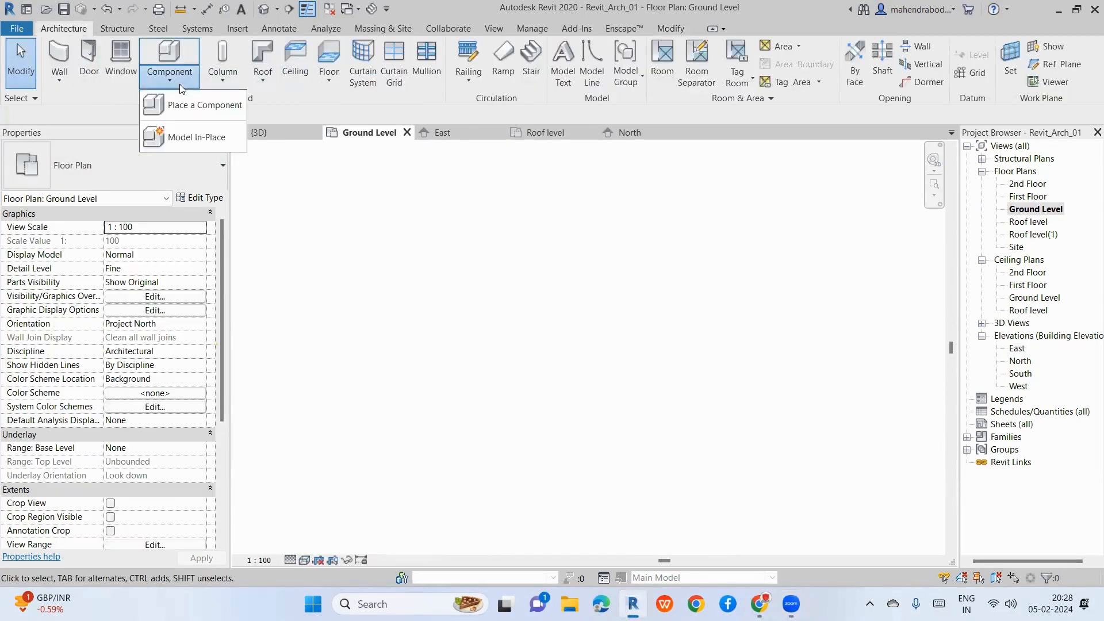
{"action": "left_click", "coordinate": [186, 133]}
{"action": "scroll", "coordinate": [443, 192], "scroll_direction": "down", "scroll_amount": 2}
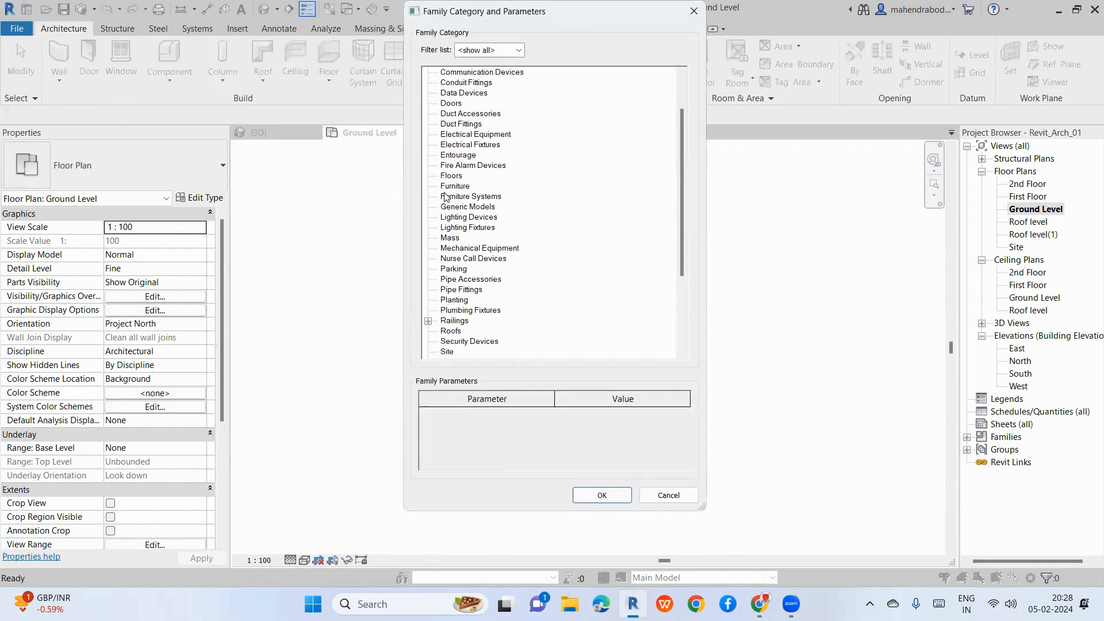
{"action": "scroll", "coordinate": [464, 220], "scroll_direction": "up", "scroll_amount": 1}
{"action": "scroll", "coordinate": [466, 199], "scroll_direction": "down", "scroll_amount": 4}
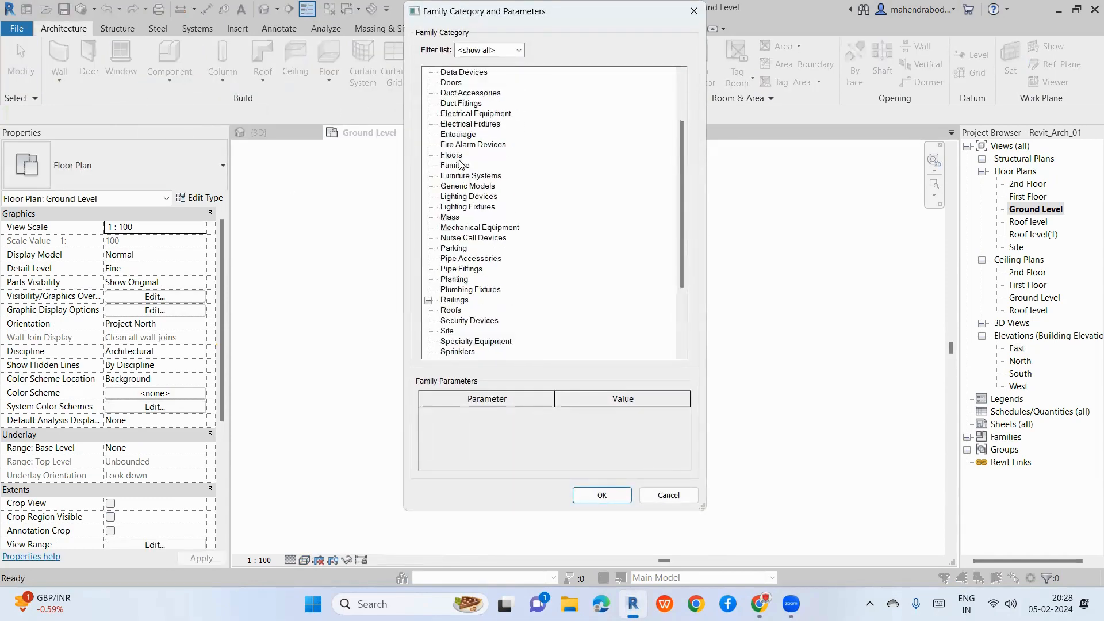
{"action": "left_click", "coordinate": [482, 135]}
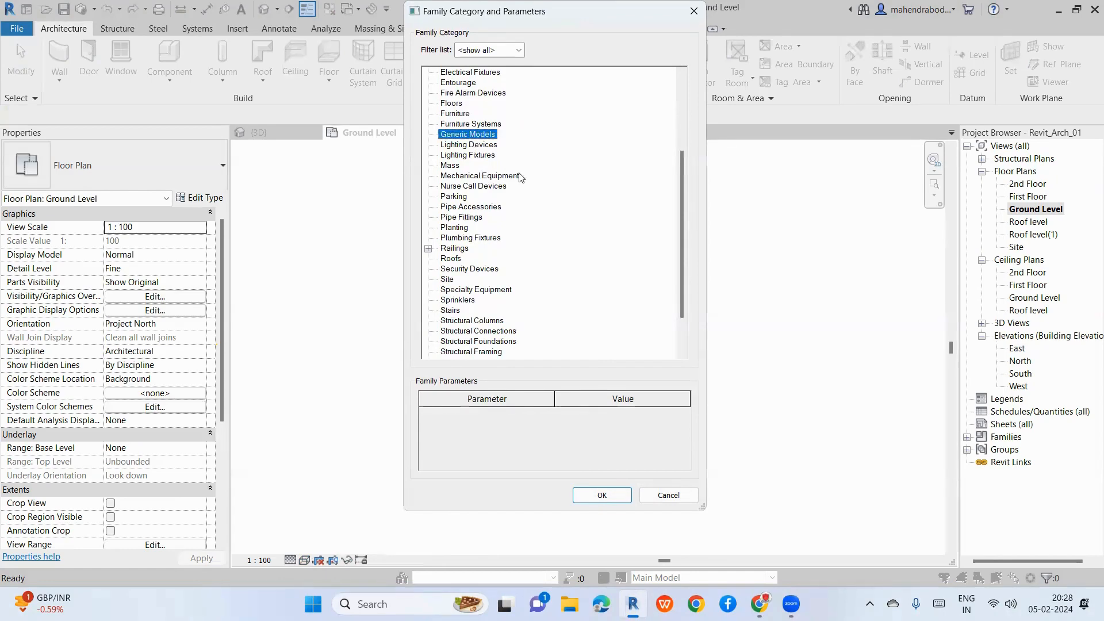
{"action": "left_click", "coordinate": [598, 494]}
{"action": "left_click", "coordinate": [665, 298]}
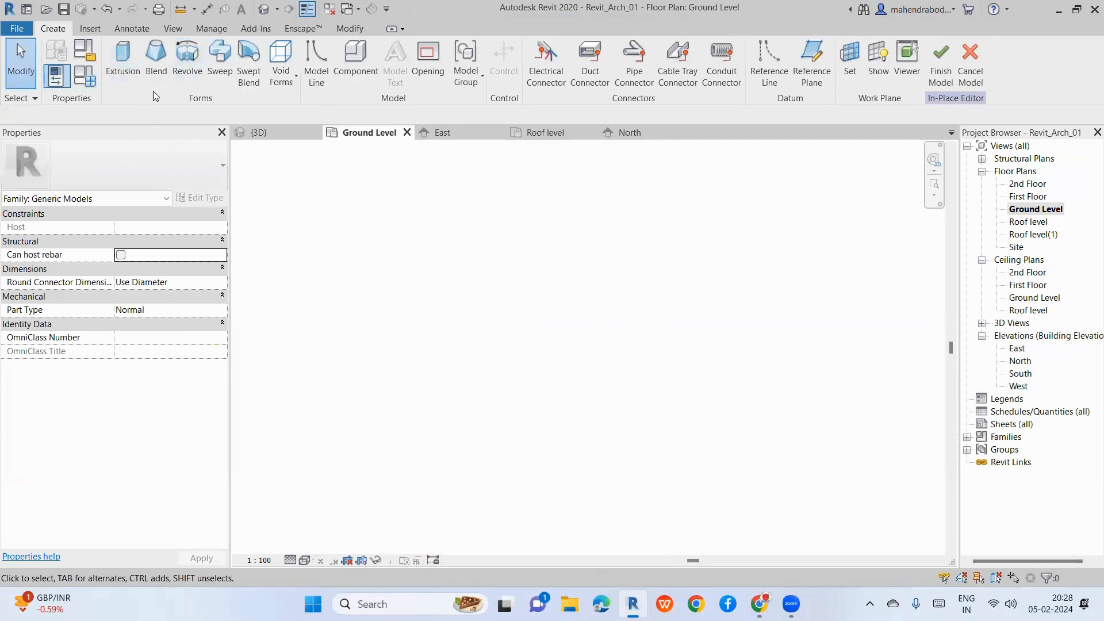
Step: Start a blend and sketch a triangular base in the plan
{"action": "left_click", "coordinate": [156, 61]}
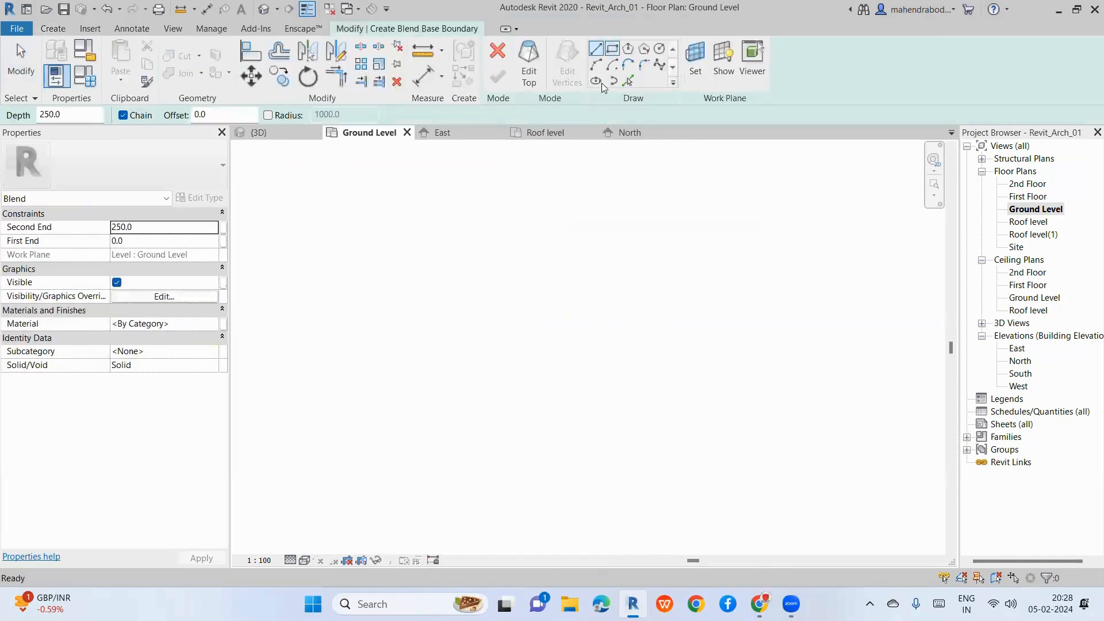
{"action": "left_click", "coordinate": [529, 284]}
{"action": "left_click", "coordinate": [621, 346]}
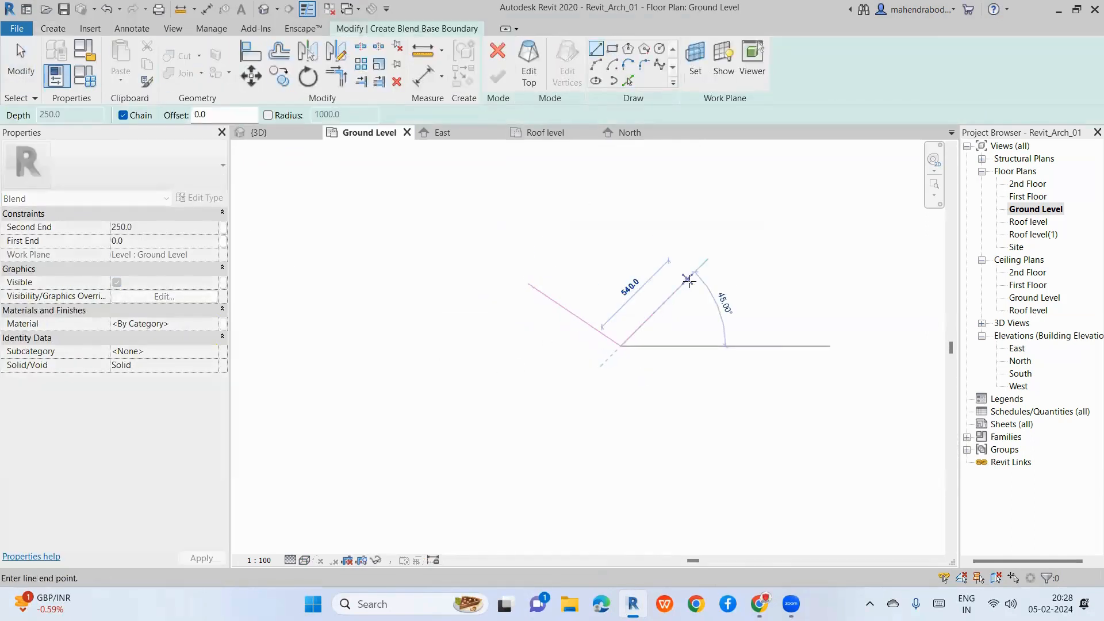
{"action": "left_click", "coordinate": [688, 280]}
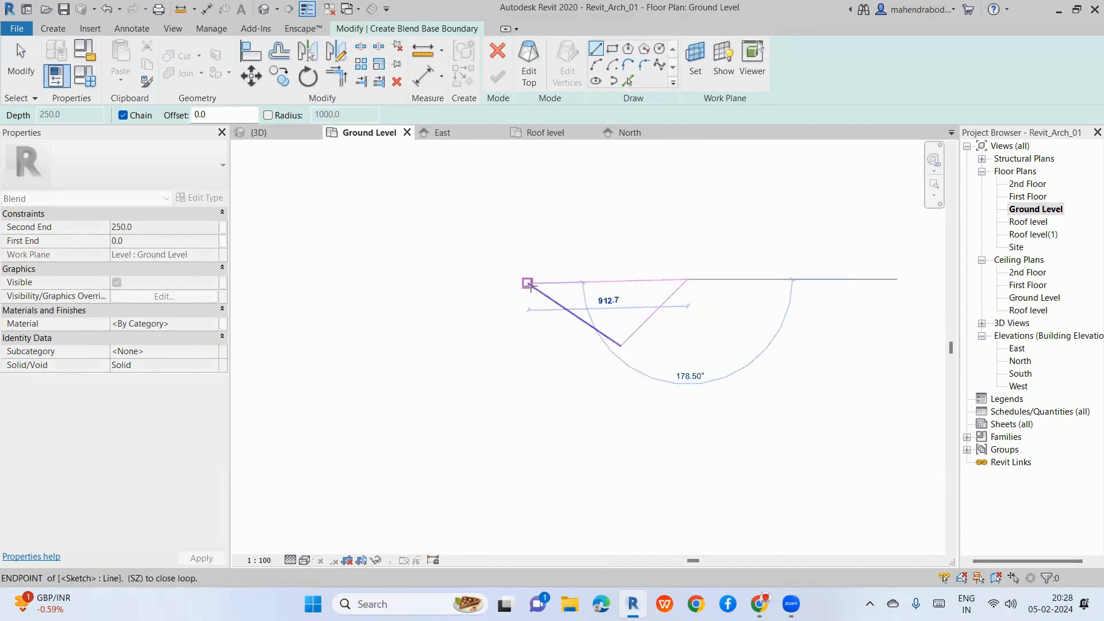
{"action": "left_click", "coordinate": [529, 283]}
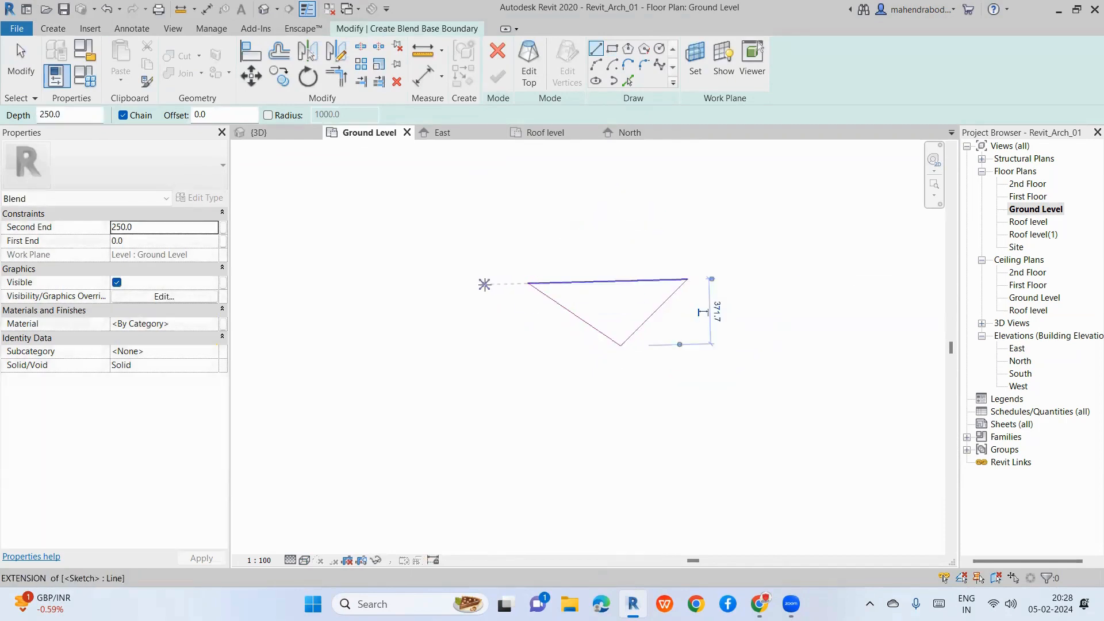
Step: Sketch a circle of radius about 80 as the blend's top and finish the blend
{"action": "left_click", "coordinate": [660, 48]}
{"action": "scroll", "coordinate": [611, 323], "scroll_direction": "up", "scroll_amount": 2}
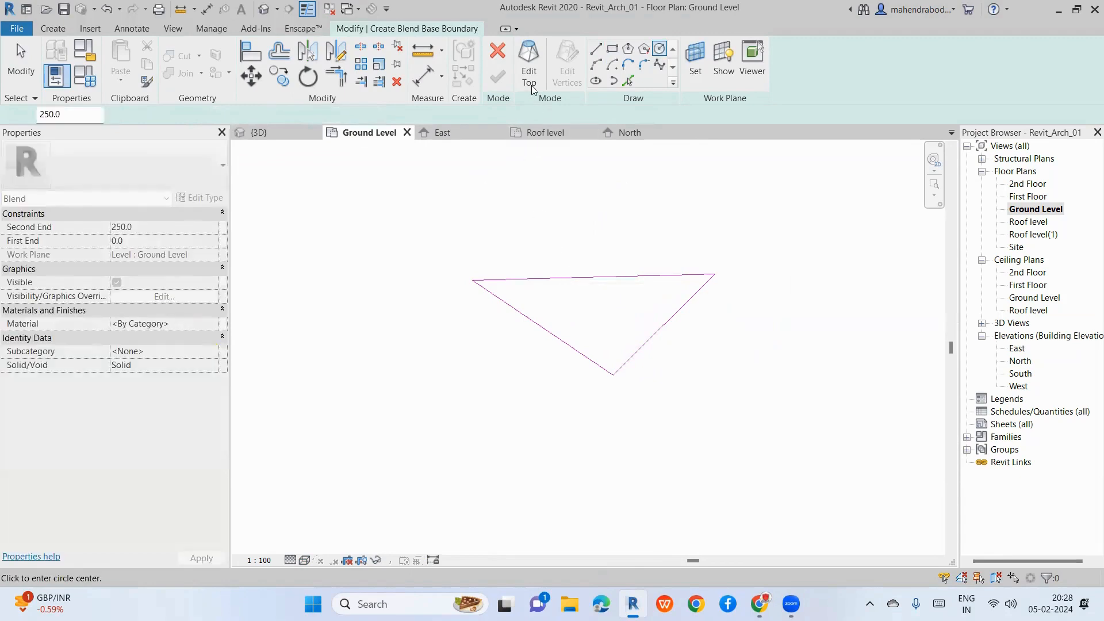
{"action": "left_click", "coordinate": [530, 81]}
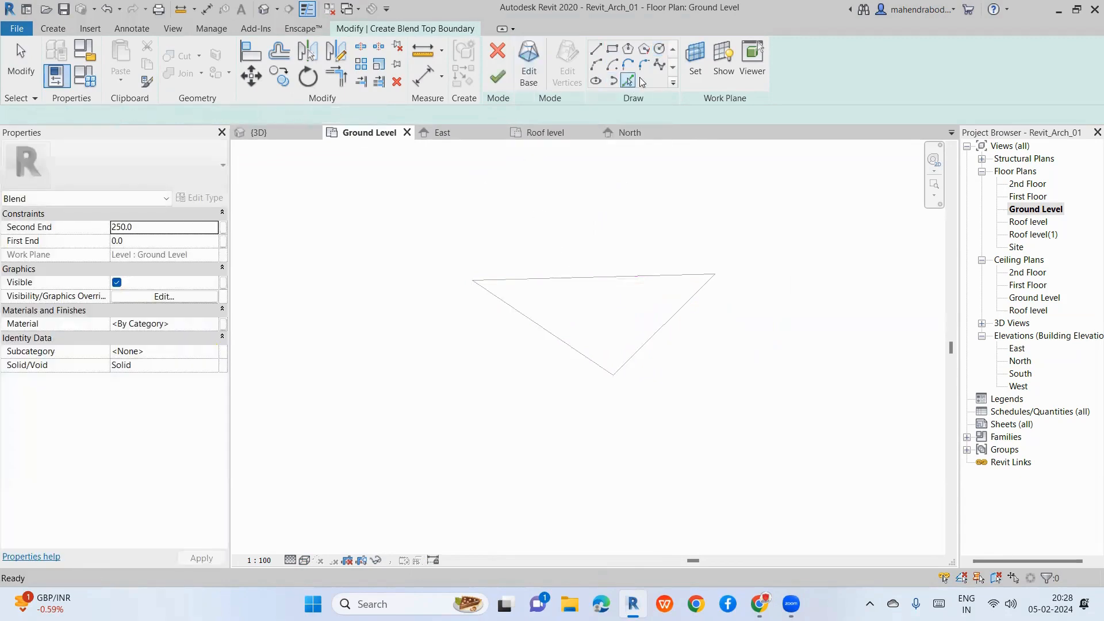
{"action": "left_click", "coordinate": [659, 49]}
{"action": "left_click", "coordinate": [598, 309]}
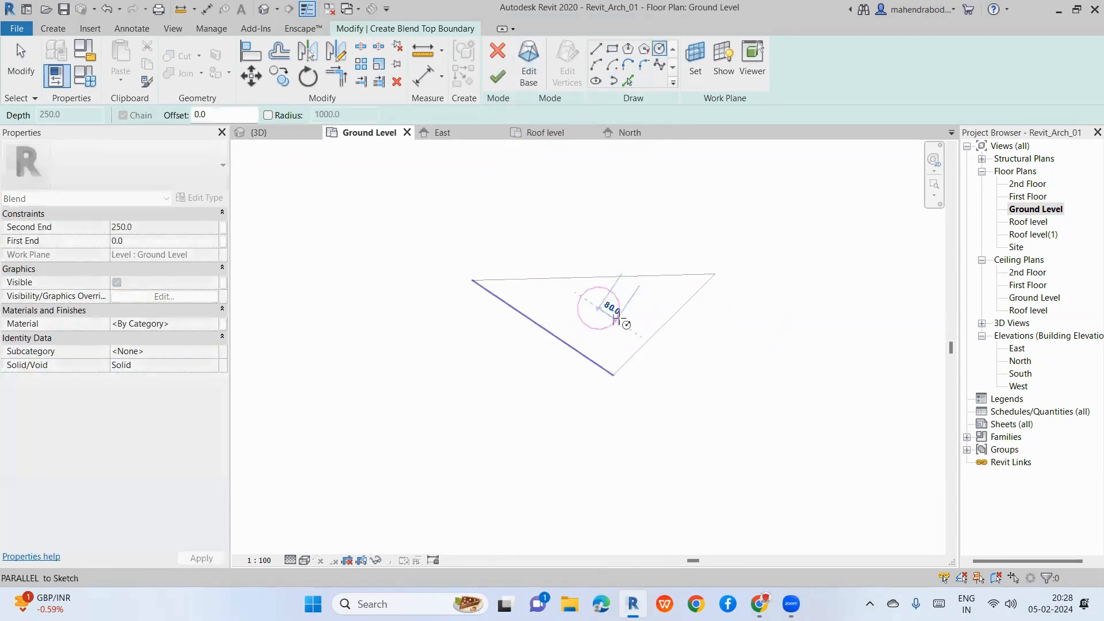
{"action": "left_click", "coordinate": [626, 324]}
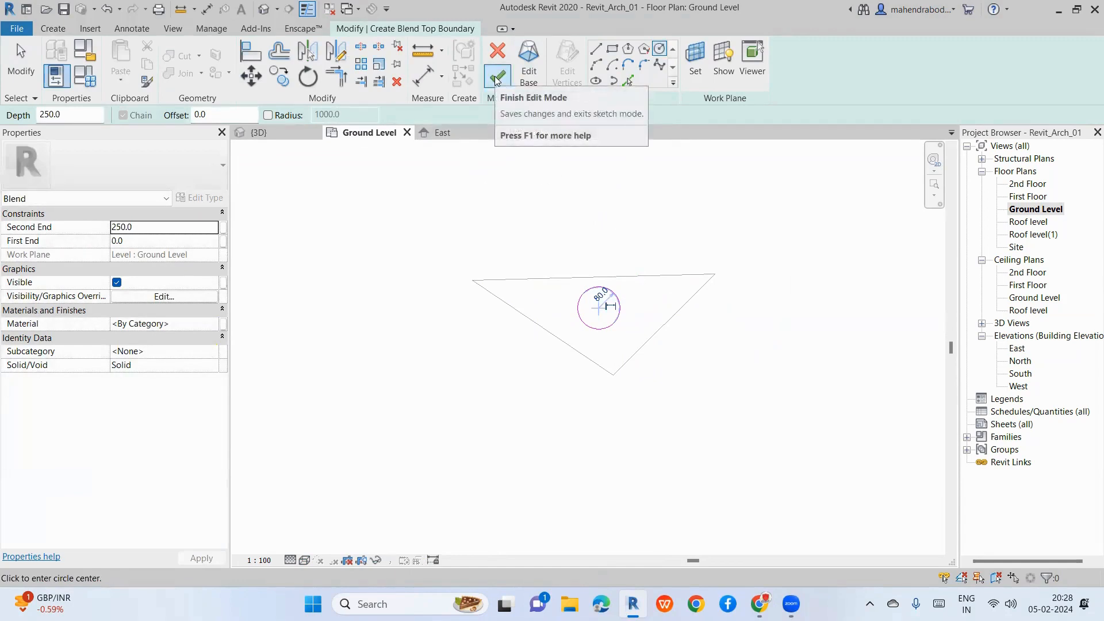
{"action": "left_click", "coordinate": [497, 78]}
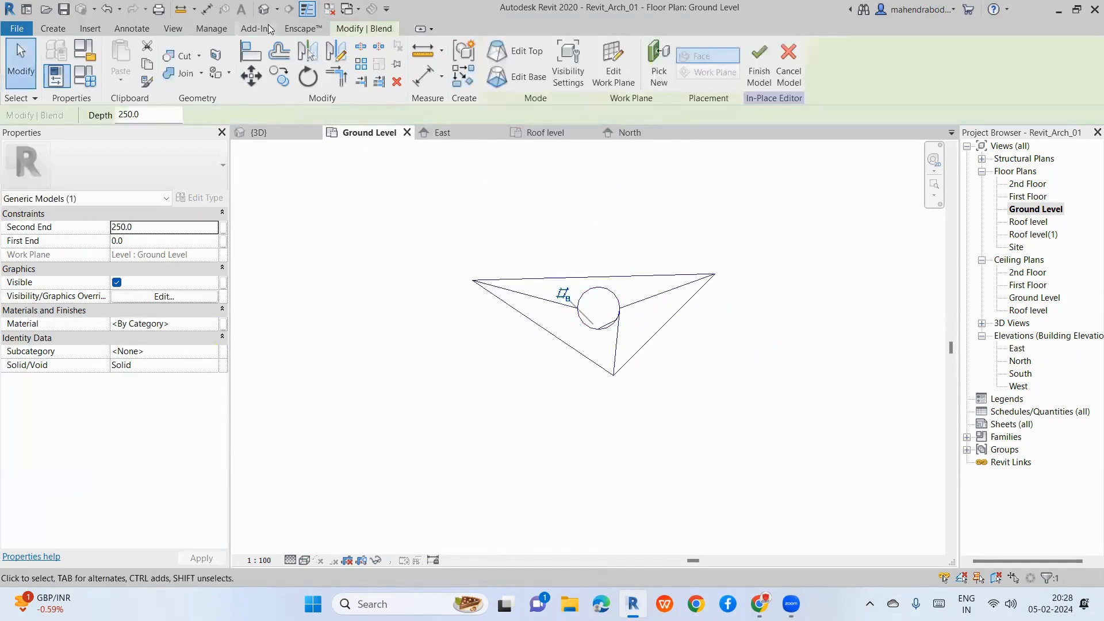
Step: In the 3D view, drag the blend's top handle upward to make it much taller
{"action": "left_click", "coordinate": [264, 10]}
{"action": "scroll", "coordinate": [598, 323], "scroll_direction": "down", "scroll_amount": 3}
{"action": "scroll", "coordinate": [643, 290], "scroll_direction": "up", "scroll_amount": 4}
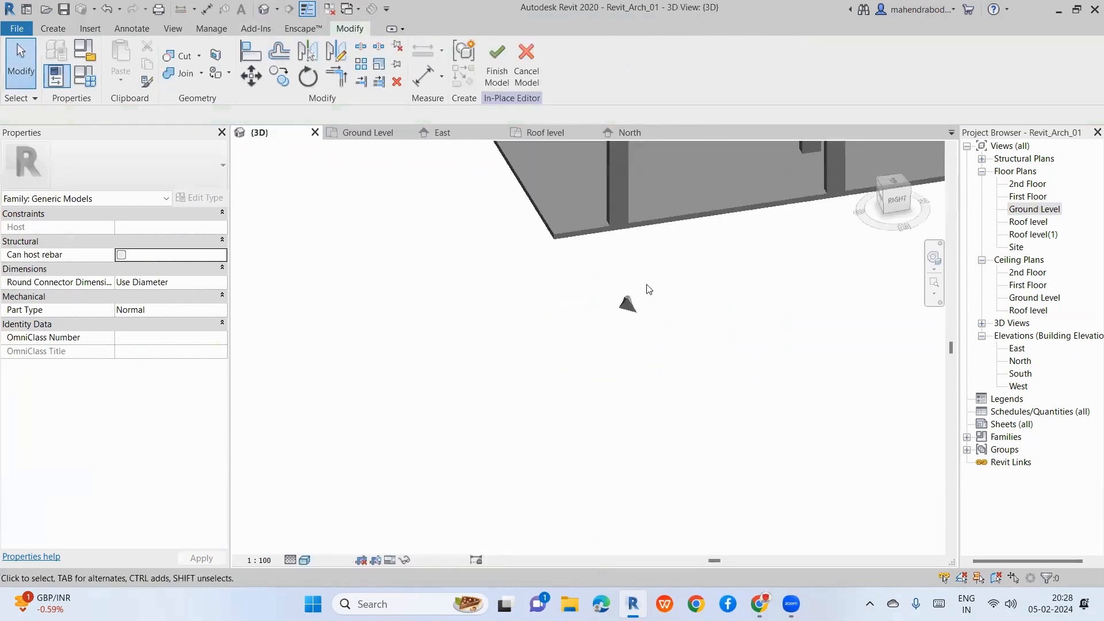
{"action": "scroll", "coordinate": [643, 290], "scroll_direction": "up", "scroll_amount": 3}
{"action": "left_click", "coordinate": [619, 324]}
{"action": "left_click_drag", "start_coordinate": [610, 297], "coordinate": [622, 216]}
{"action": "left_click", "coordinate": [626, 223]}
{"action": "scroll", "coordinate": [614, 260], "scroll_direction": "up", "scroll_amount": 4}
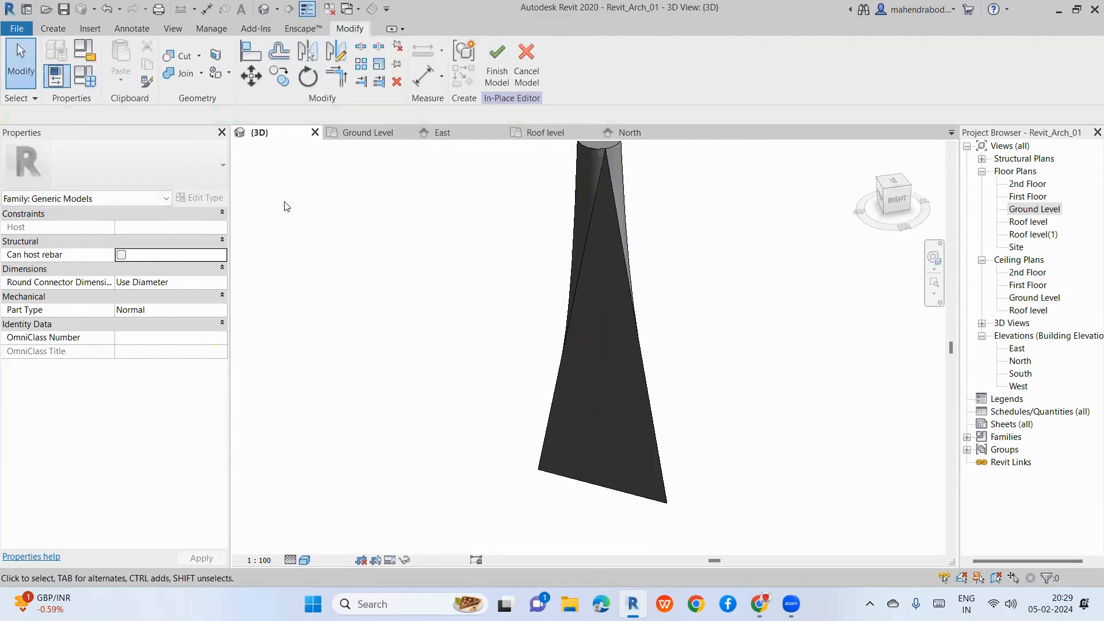
{"action": "left_click", "coordinate": [58, 32]}
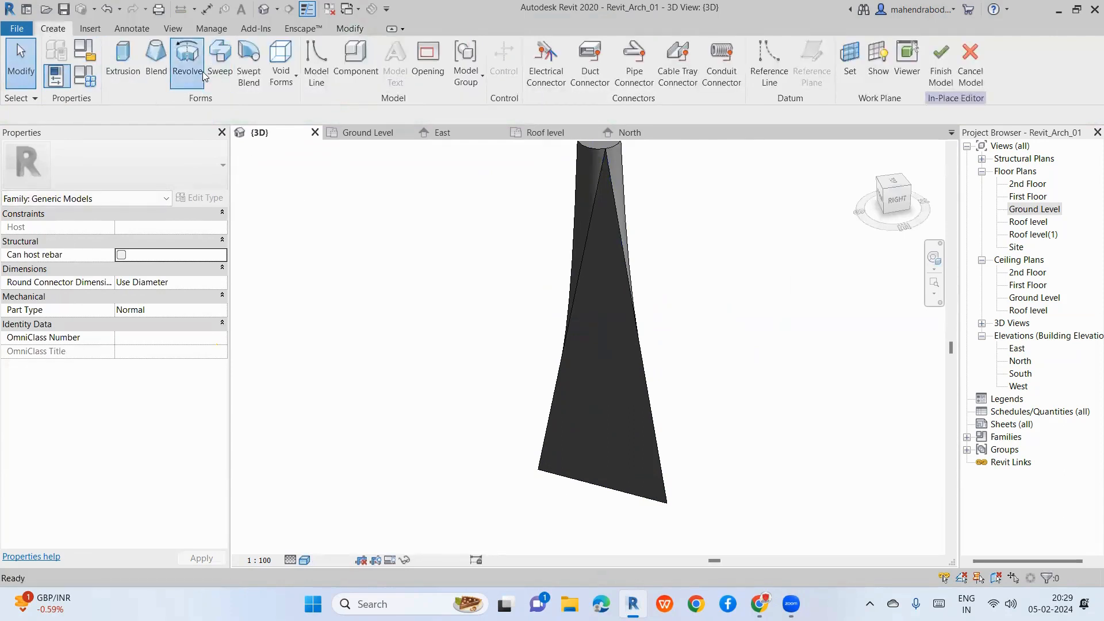
Step: Start a revolve on Ground Level and draw a closed stepped profile with a 160 edge
{"action": "left_click", "coordinate": [187, 62]}
{"action": "double_click", "coordinate": [1035, 209]}
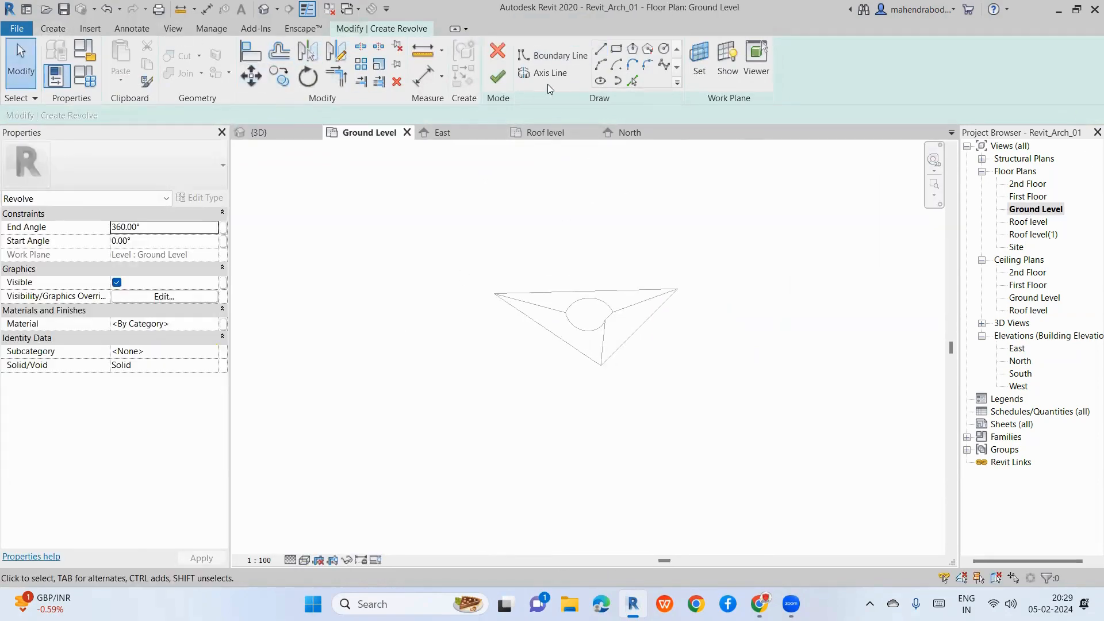
{"action": "left_click", "coordinate": [599, 50]}
{"action": "scroll", "coordinate": [747, 314], "scroll_direction": "up", "scroll_amount": 2}
{"action": "left_click", "coordinate": [832, 315]}
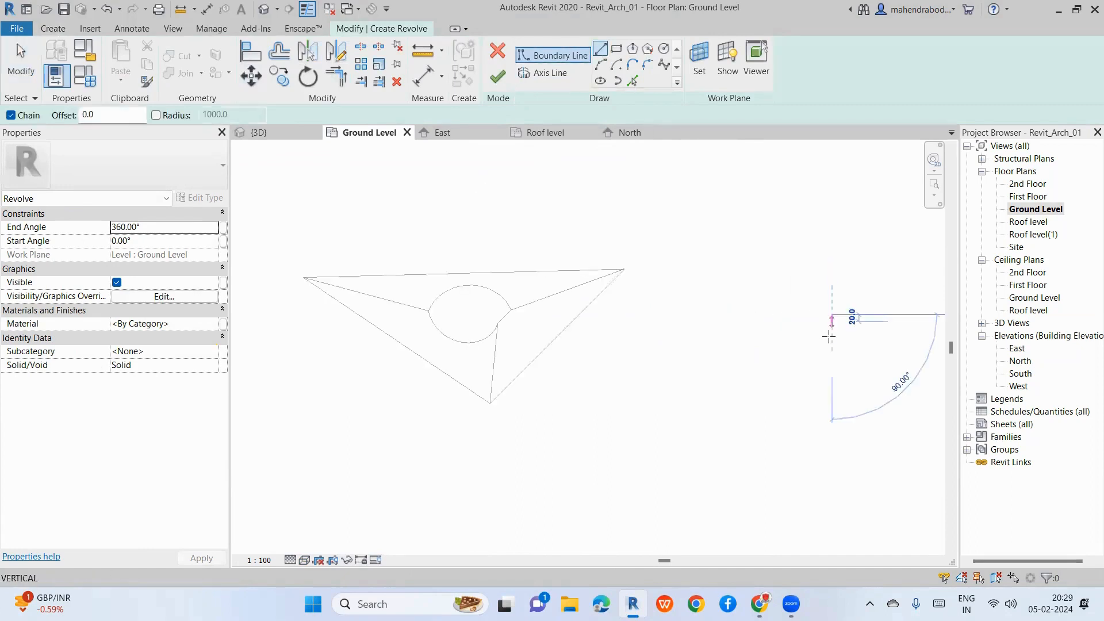
{"action": "left_click", "coordinate": [832, 349]}
{"action": "left_click", "coordinate": [796, 350]}
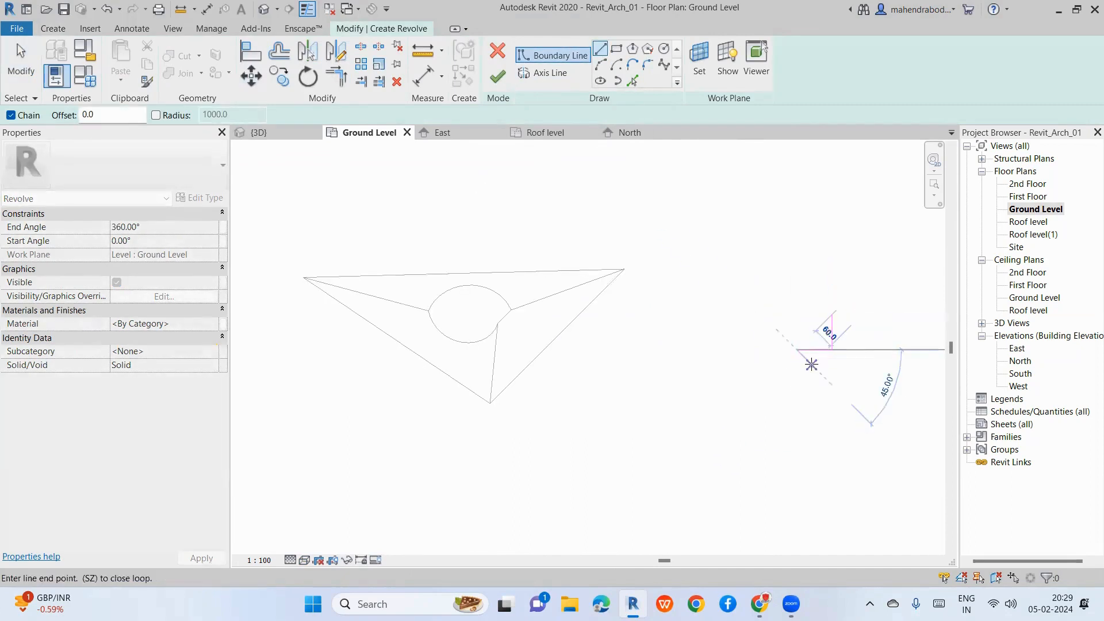
{"action": "left_click", "coordinate": [797, 364]}
{"action": "left_click", "coordinate": [856, 364]}
{"action": "scroll", "coordinate": [851, 325], "scroll_direction": "up", "scroll_amount": 2}
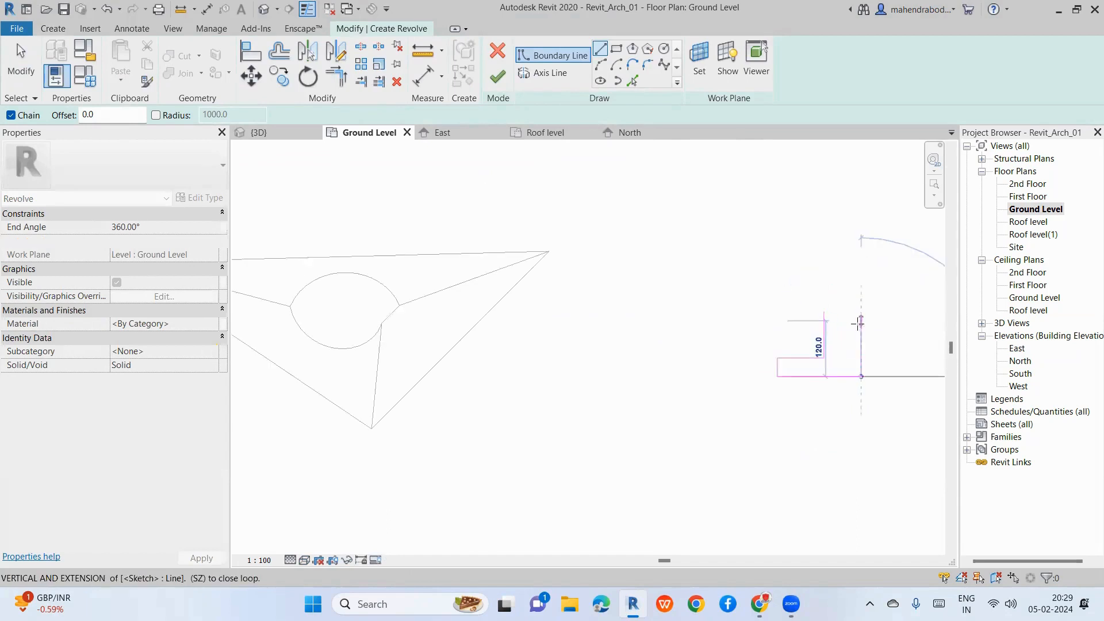
{"action": "left_click", "coordinate": [861, 311]}
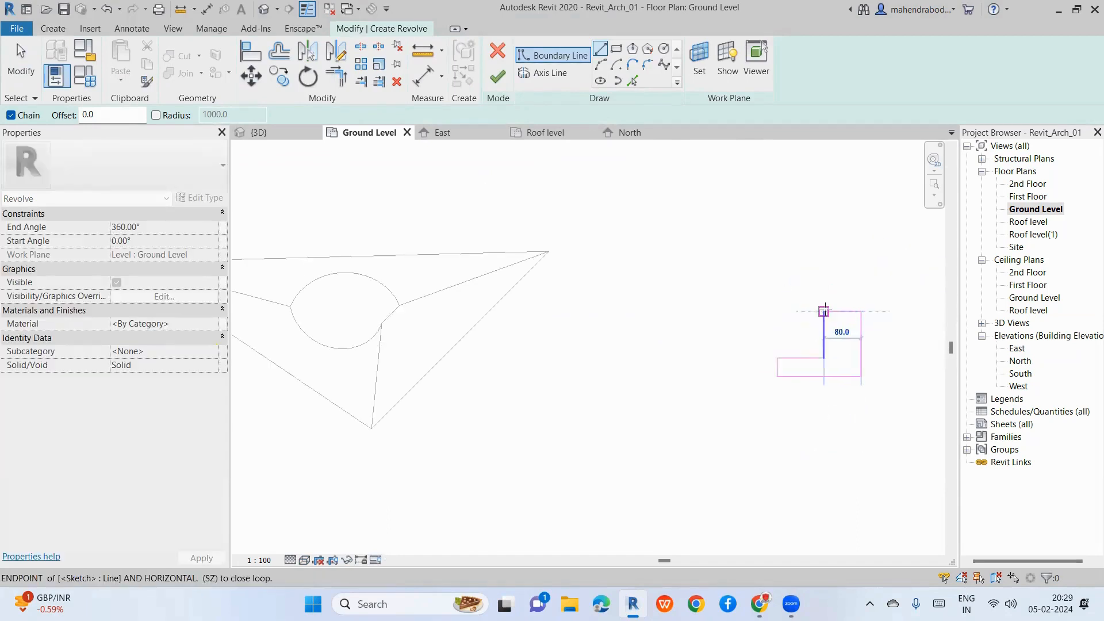
{"action": "left_click", "coordinate": [824, 311]}
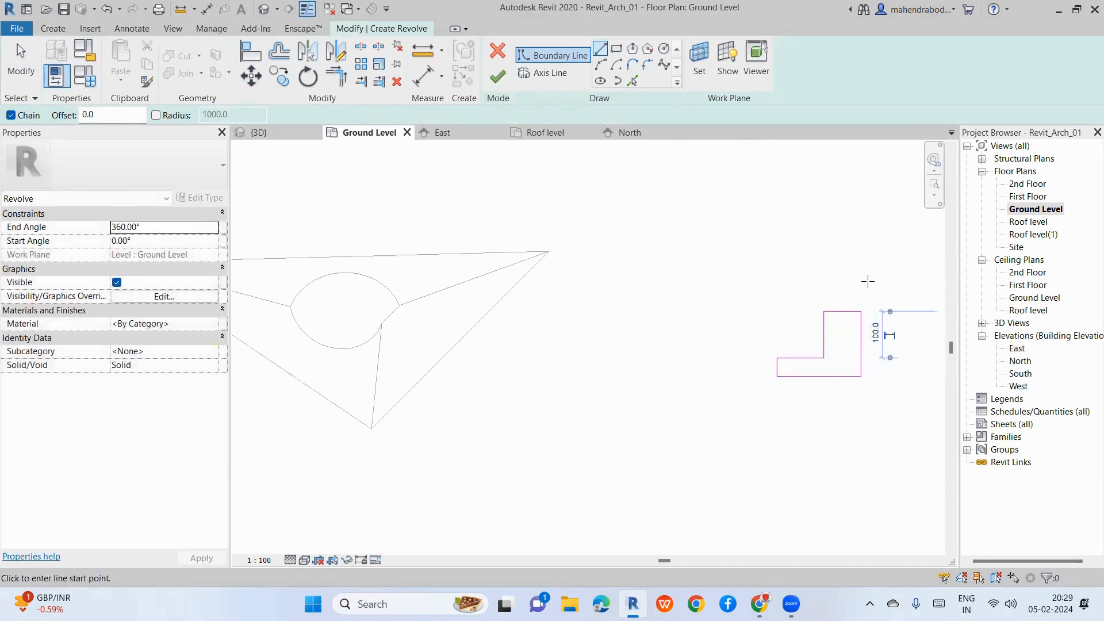
Step: Draw the rotation axis along the profile's right edge and finish the revolve
{"action": "left_click", "coordinate": [543, 73]}
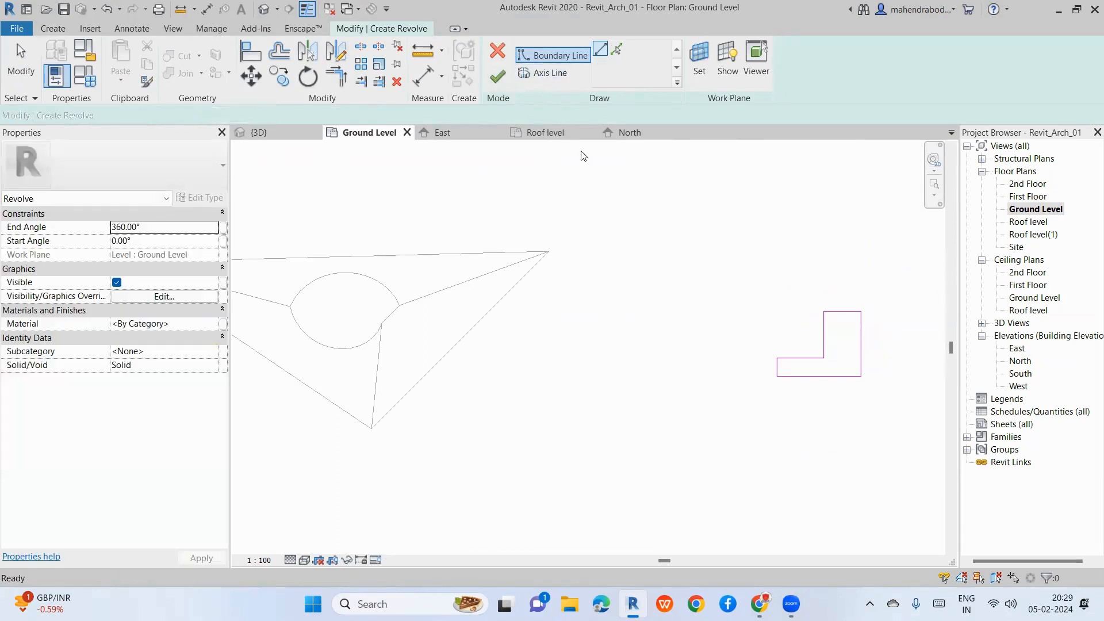
{"action": "left_click", "coordinate": [861, 311]}
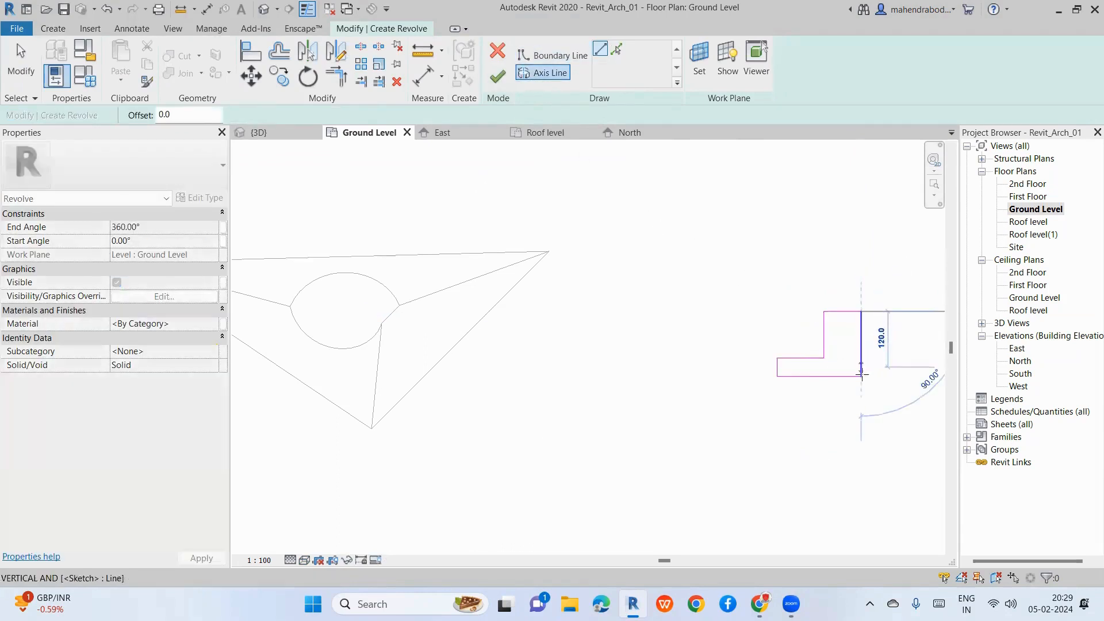
{"action": "left_click", "coordinate": [861, 377]}
{"action": "left_click", "coordinate": [497, 75]}
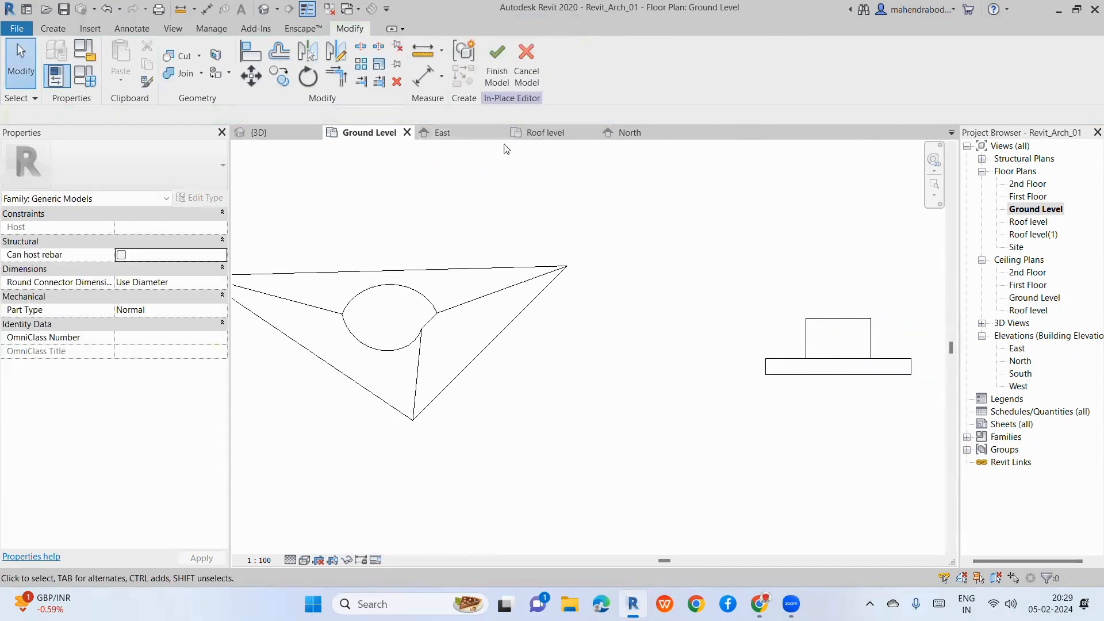
Step: Check the flanged disc in 3D, then finish the in-place generic model
{"action": "key", "text": "ctrl+Tab"}
{"action": "scroll", "coordinate": [504, 275], "scroll_direction": "down", "scroll_amount": 5}
{"action": "scroll", "coordinate": [535, 375], "scroll_direction": "up", "scroll_amount": 5}
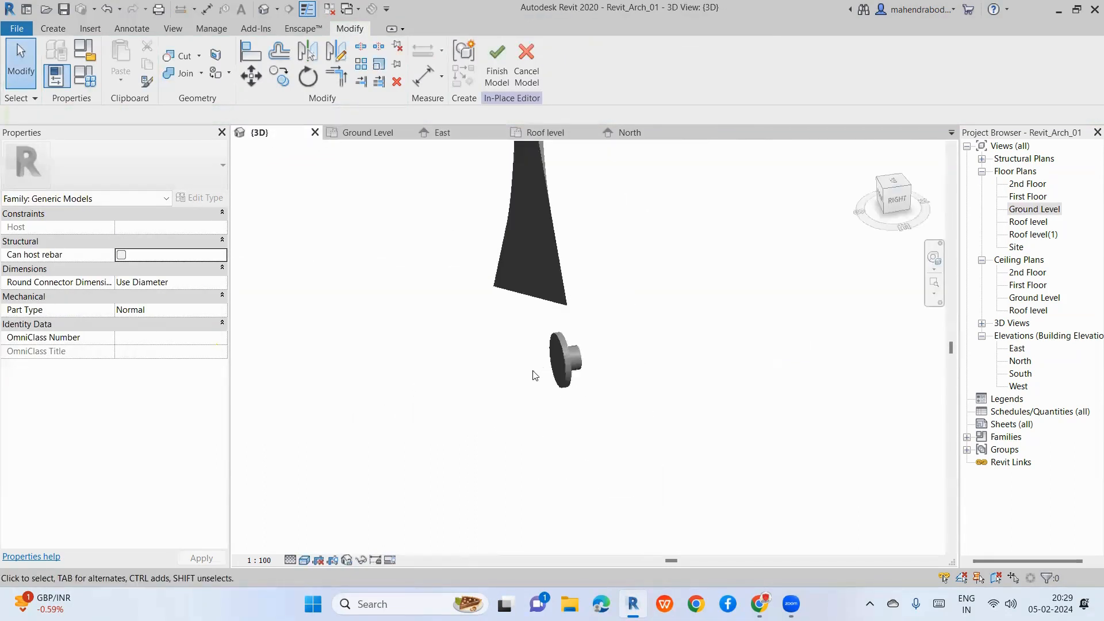
{"action": "left_click", "coordinate": [568, 375]}
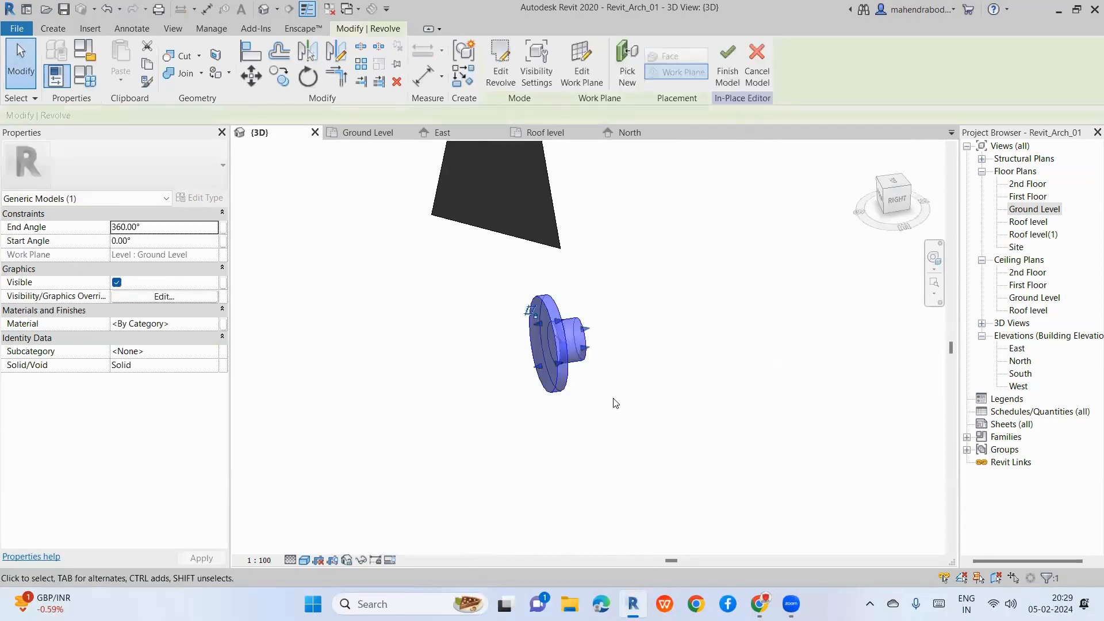
{"action": "middle_click_drag", "start_coordinate": [609, 401], "coordinate": [499, 326], "text": "shift"}
{"action": "key", "text": "Escape"}
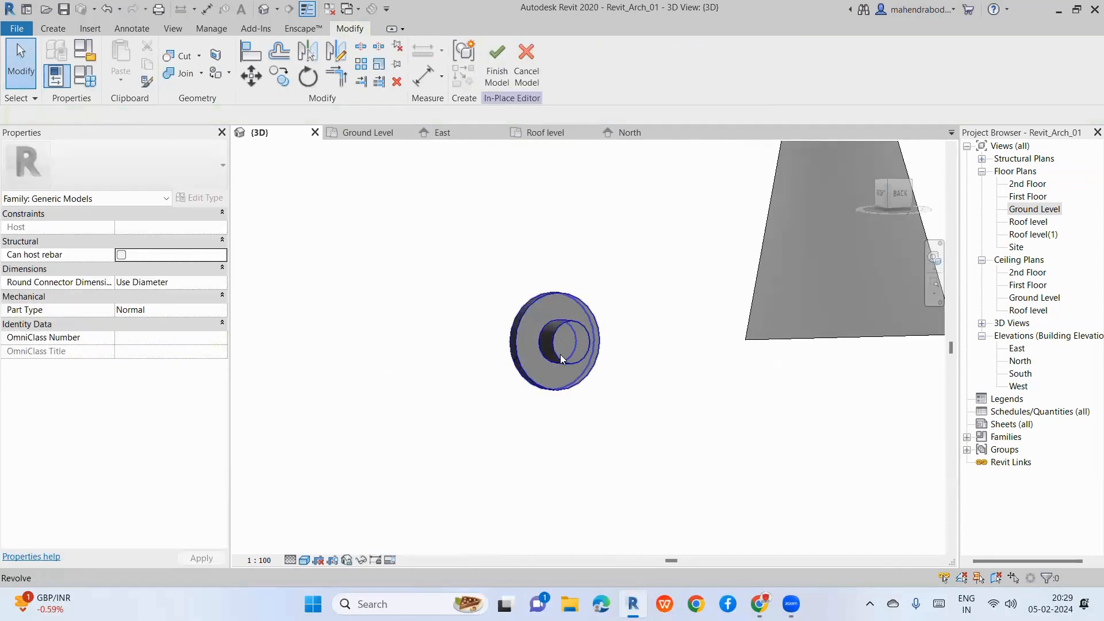
{"action": "left_click", "coordinate": [563, 358]}
{"action": "middle_click_drag", "start_coordinate": [510, 417], "coordinate": [698, 453], "text": "shift"}
{"action": "key", "text": "Escape"}
{"action": "scroll", "coordinate": [582, 347], "scroll_direction": "up", "scroll_amount": 3}
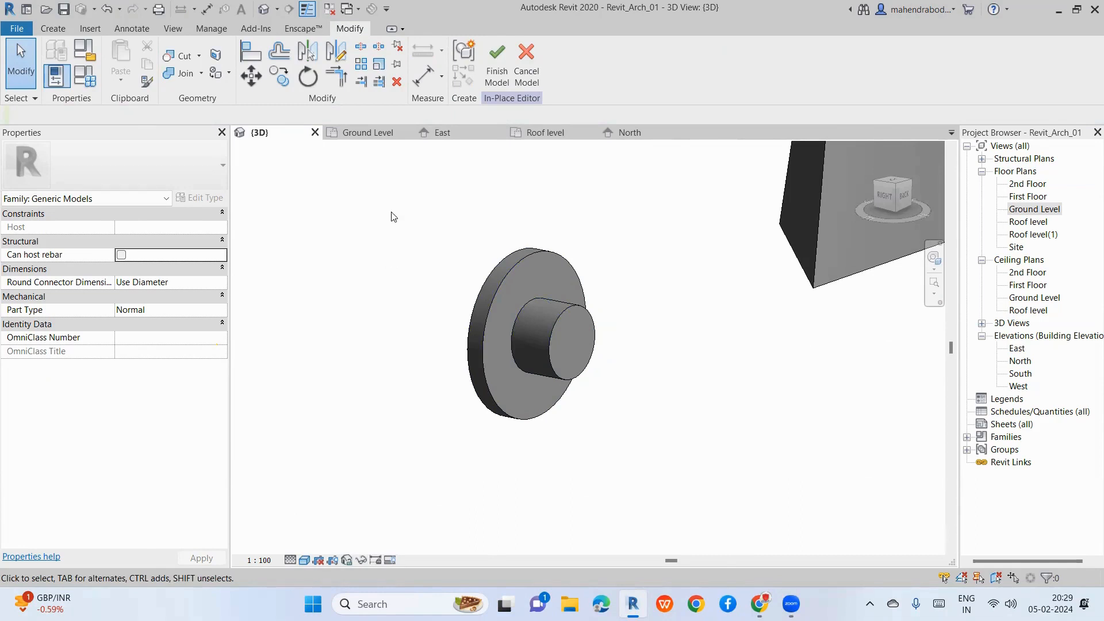
{"action": "left_click", "coordinate": [507, 76]}
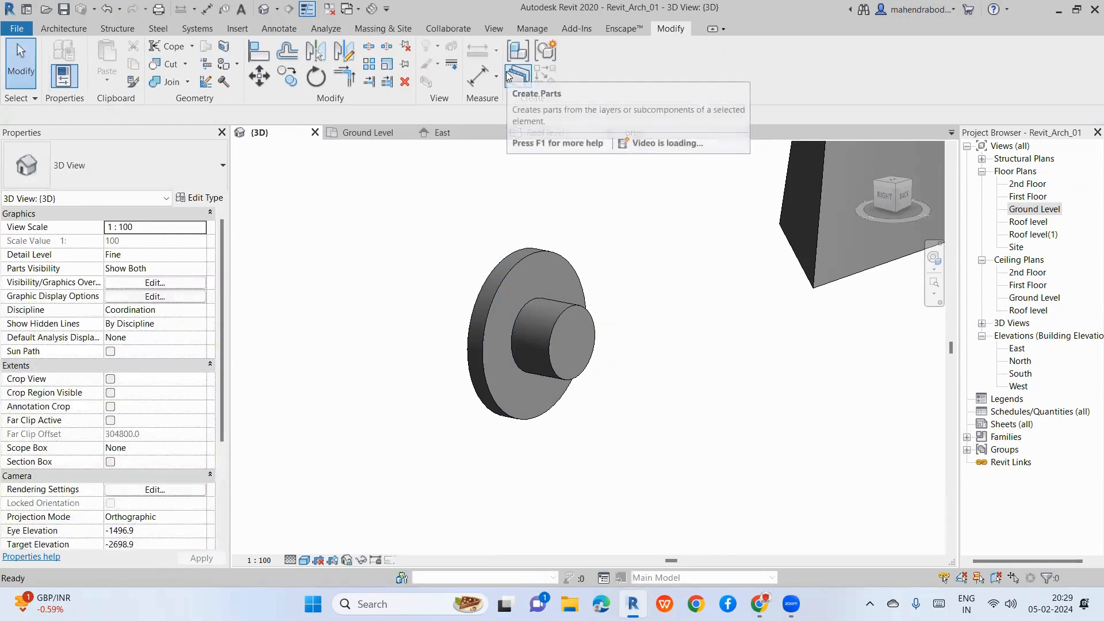